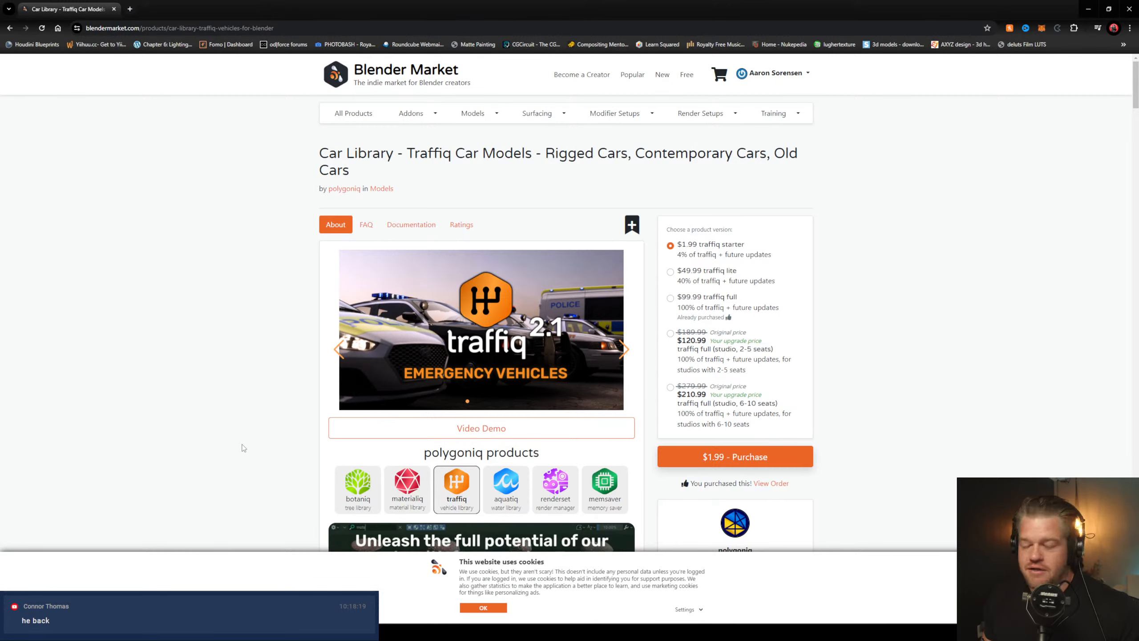
Accept the cookie notice on the traffiq car library product page
{"action": "scroll", "coordinate": [265, 426], "scroll_direction": "down", "scroll_amount": 5}
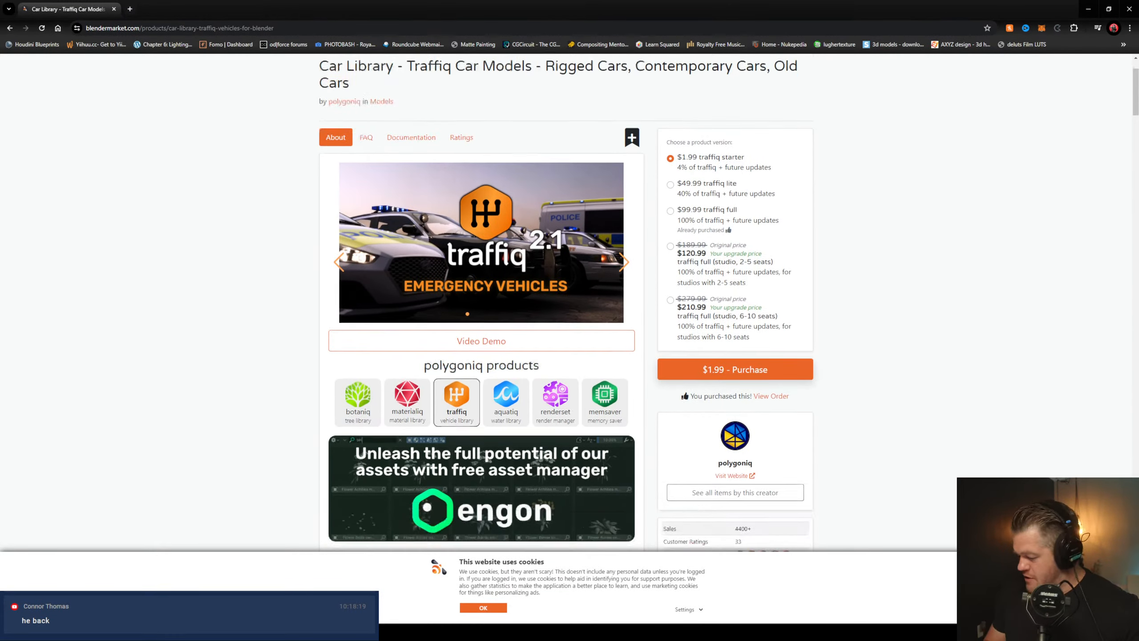
{"action": "left_click", "coordinate": [497, 607]}
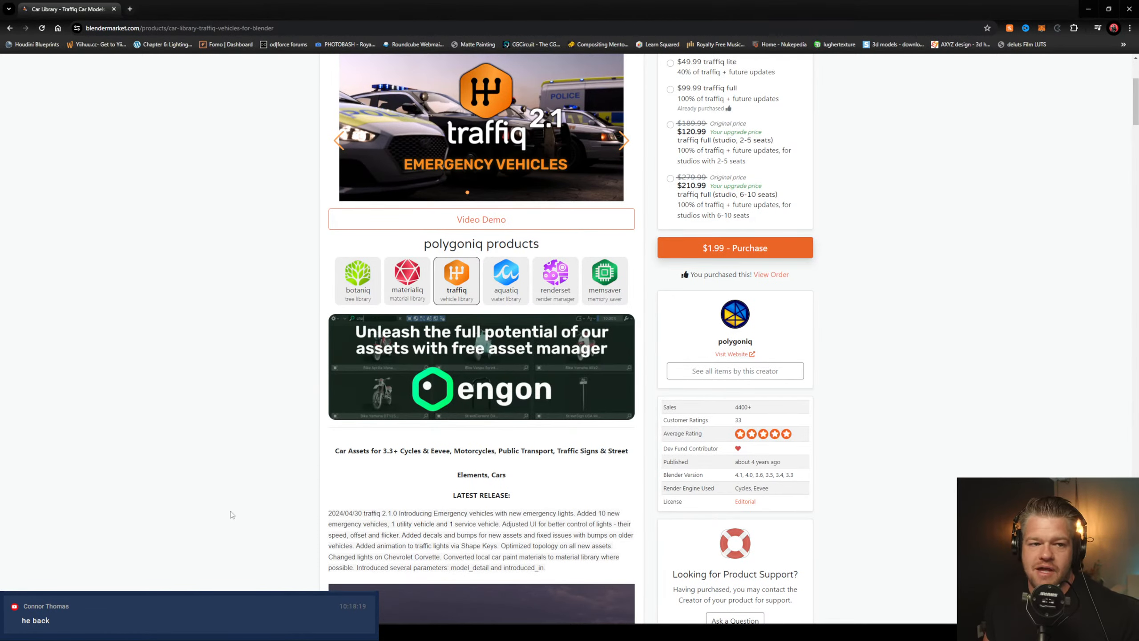
Examine the latest release notes, the Asset Catalog preview and the About section of the traffiq product page
{"action": "scroll", "coordinate": [232, 519], "scroll_direction": "down", "scroll_amount": 8}
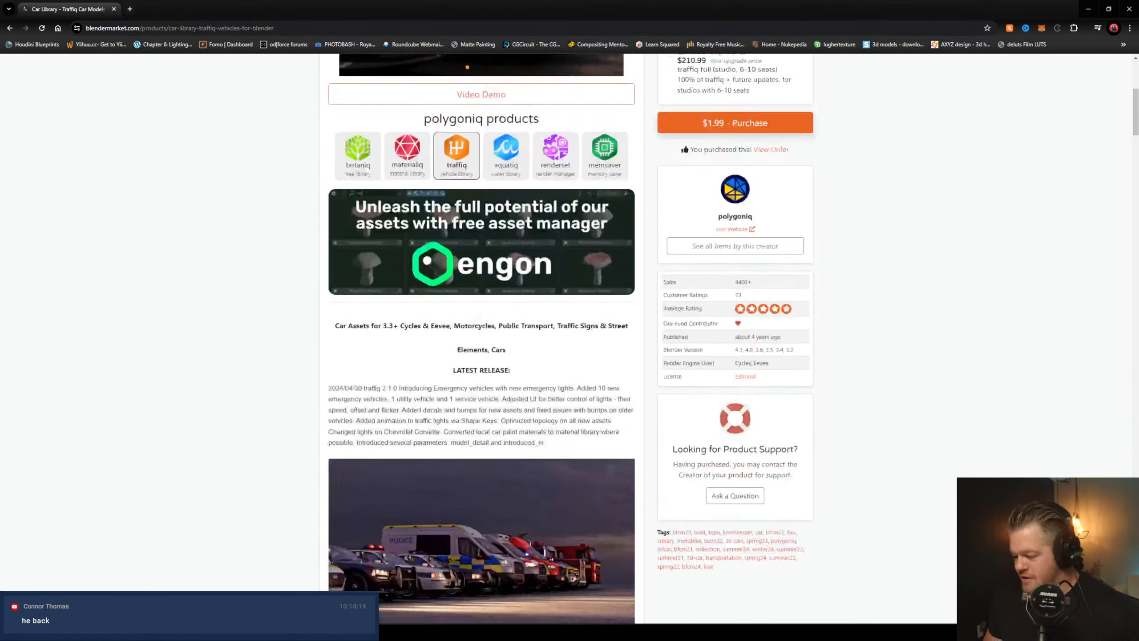
{"action": "scroll", "coordinate": [231, 519], "scroll_direction": "up", "scroll_amount": 8}
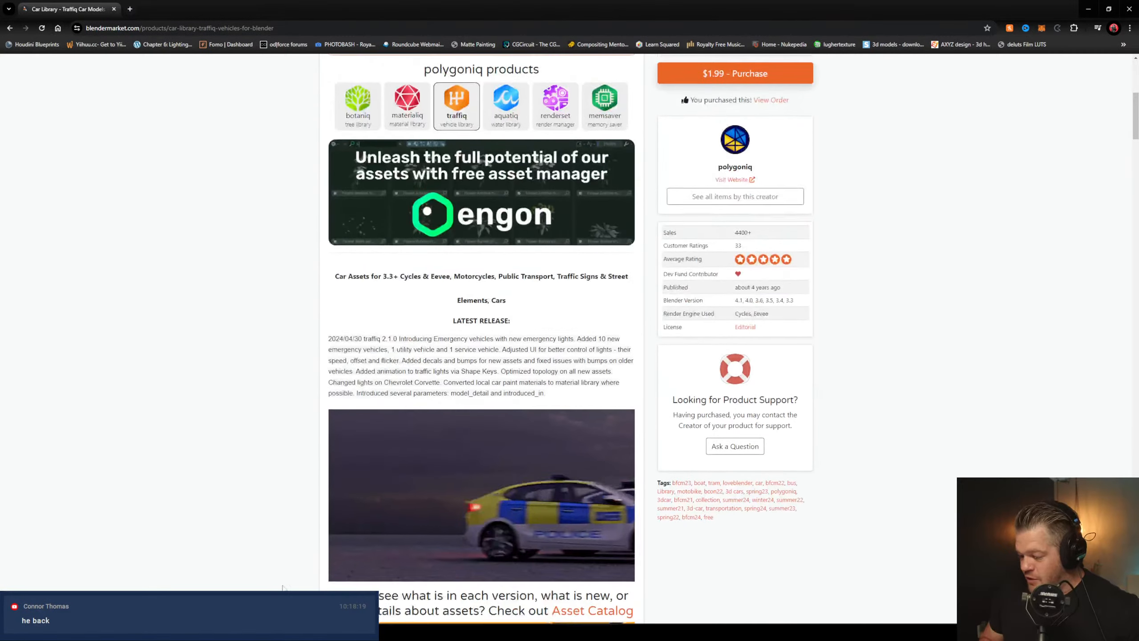
{"action": "scroll", "coordinate": [268, 276], "scroll_direction": "down", "scroll_amount": 7}
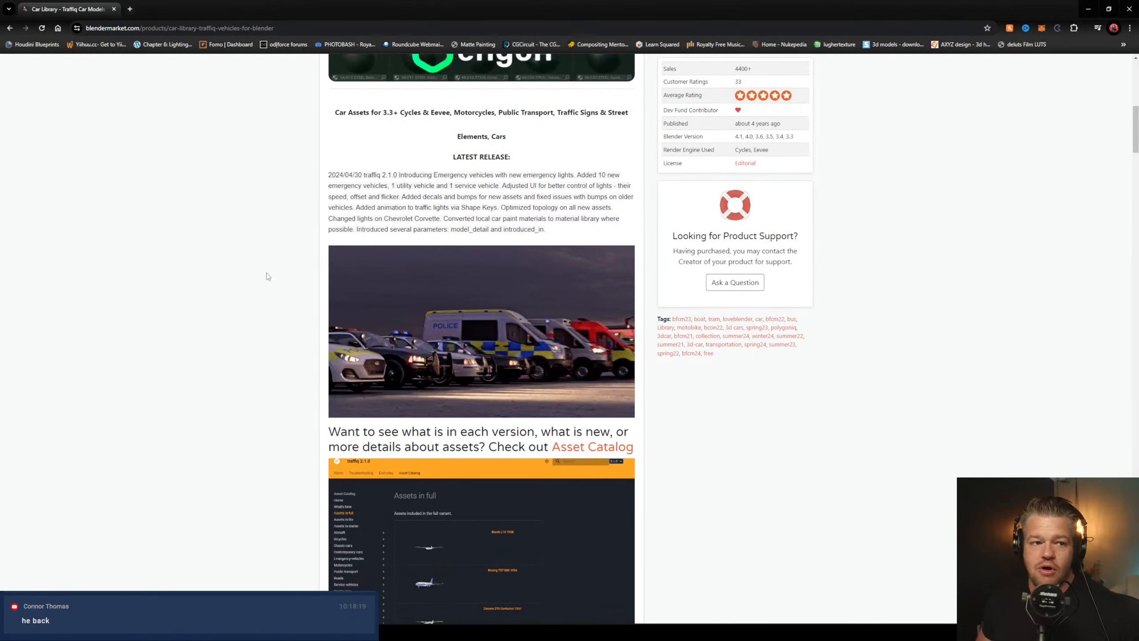
{"action": "scroll", "coordinate": [268, 276], "scroll_direction": "down", "scroll_amount": 2}
{"action": "scroll", "coordinate": [471, 313], "scroll_direction": "down", "scroll_amount": 2}
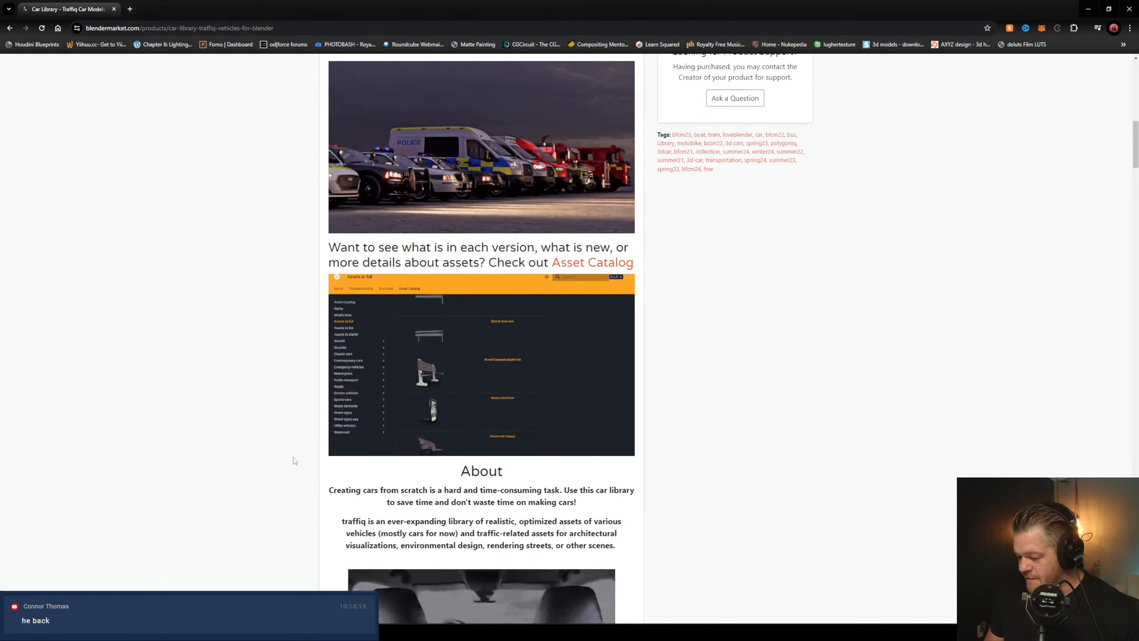
{"action": "scroll", "coordinate": [471, 313], "scroll_direction": "up", "scroll_amount": 2}
{"action": "scroll", "coordinate": [471, 313], "scroll_direction": "down", "scroll_amount": 4}
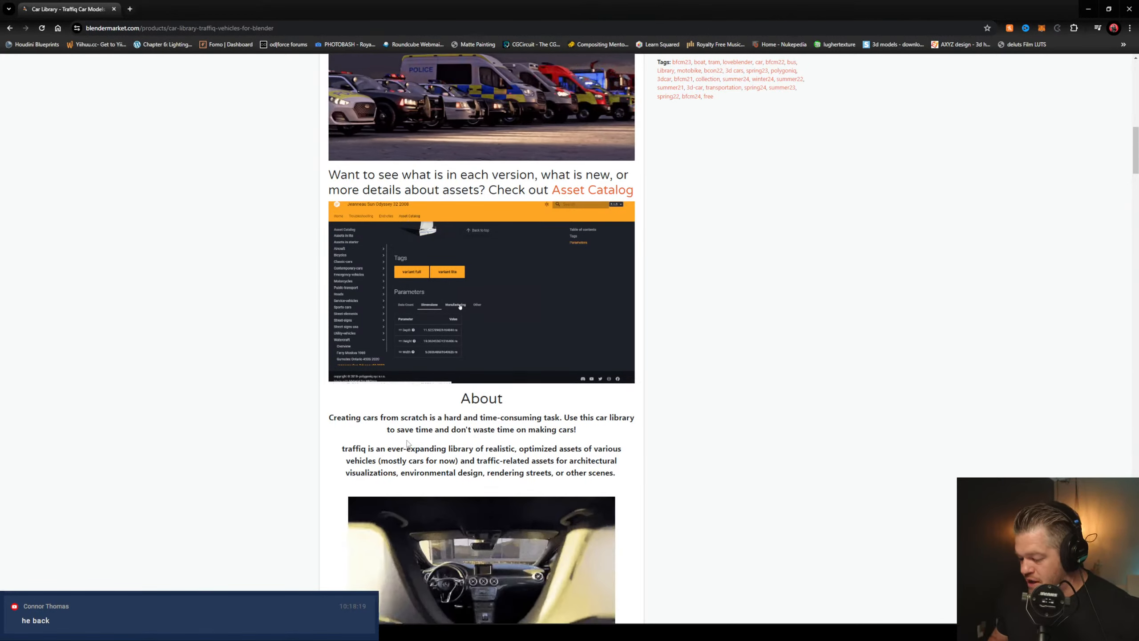
{"action": "scroll", "coordinate": [407, 443], "scroll_direction": "down", "scroll_amount": 3}
{"action": "scroll", "coordinate": [274, 443], "scroll_direction": "down", "scroll_amount": 2}
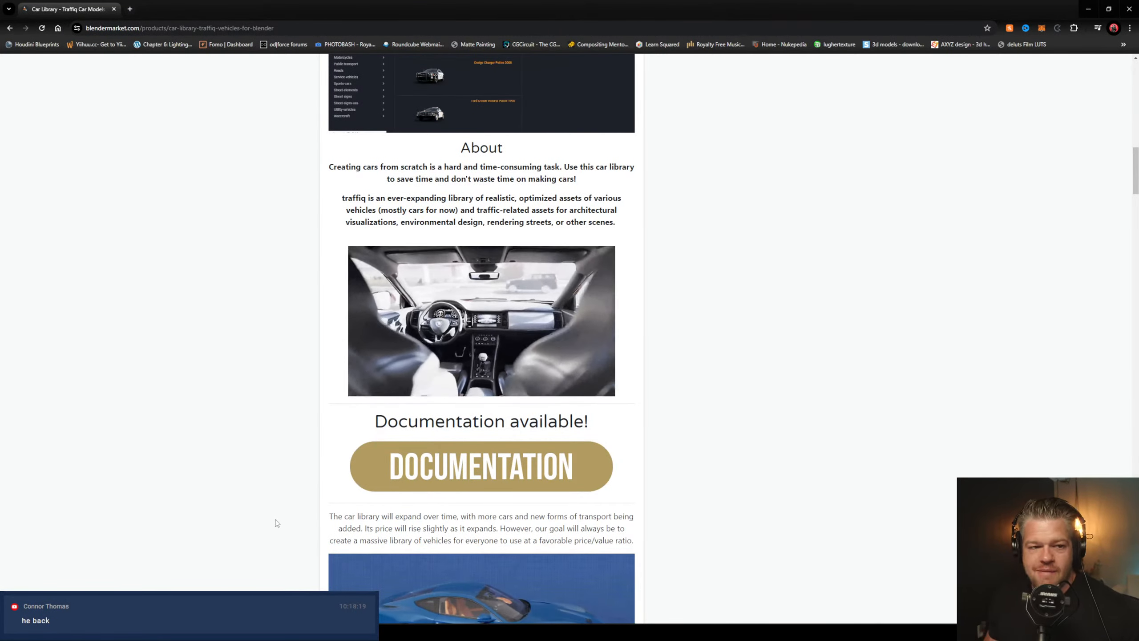
{"action": "scroll", "coordinate": [295, 354], "scroll_direction": "down", "scroll_amount": 4}
{"action": "scroll", "coordinate": [312, 289], "scroll_direction": "down", "scroll_amount": 4}
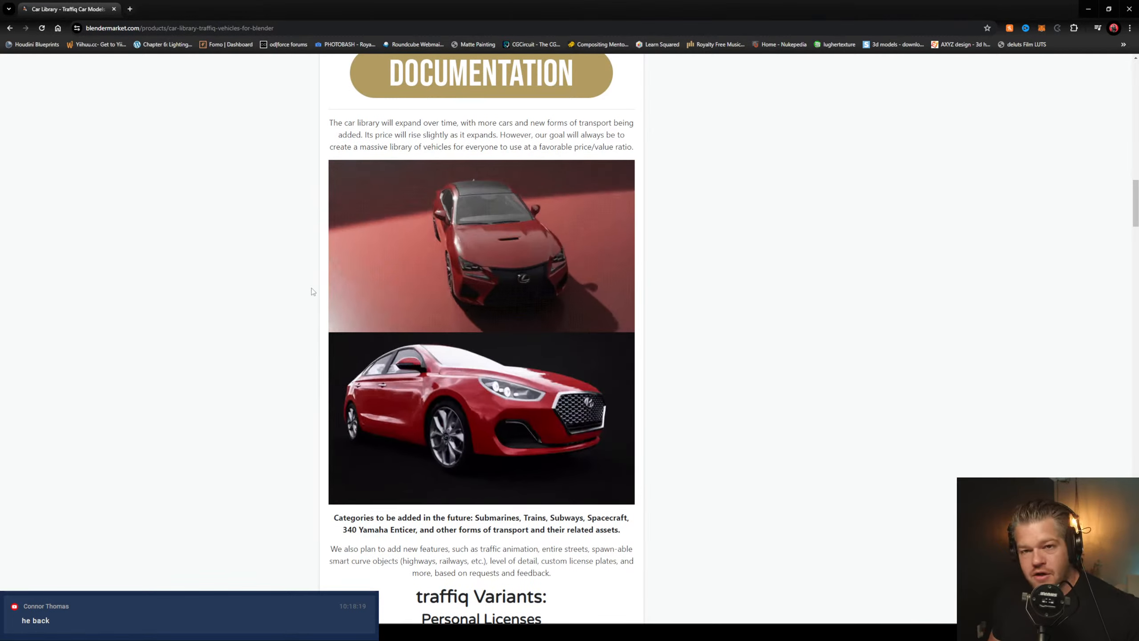
Compare the starter, lite and full personal licenses and the studio licenses under traffiq Variants
{"action": "scroll", "coordinate": [312, 291], "scroll_direction": "down", "scroll_amount": 5}
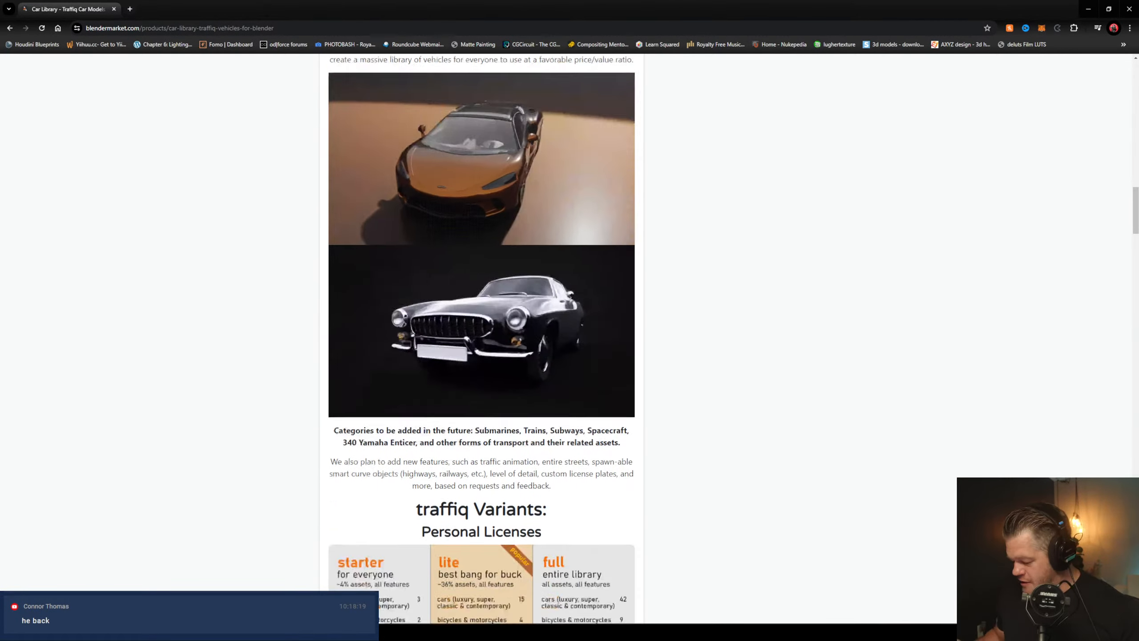
{"action": "scroll", "coordinate": [662, 367], "scroll_direction": "down", "scroll_amount": 5}
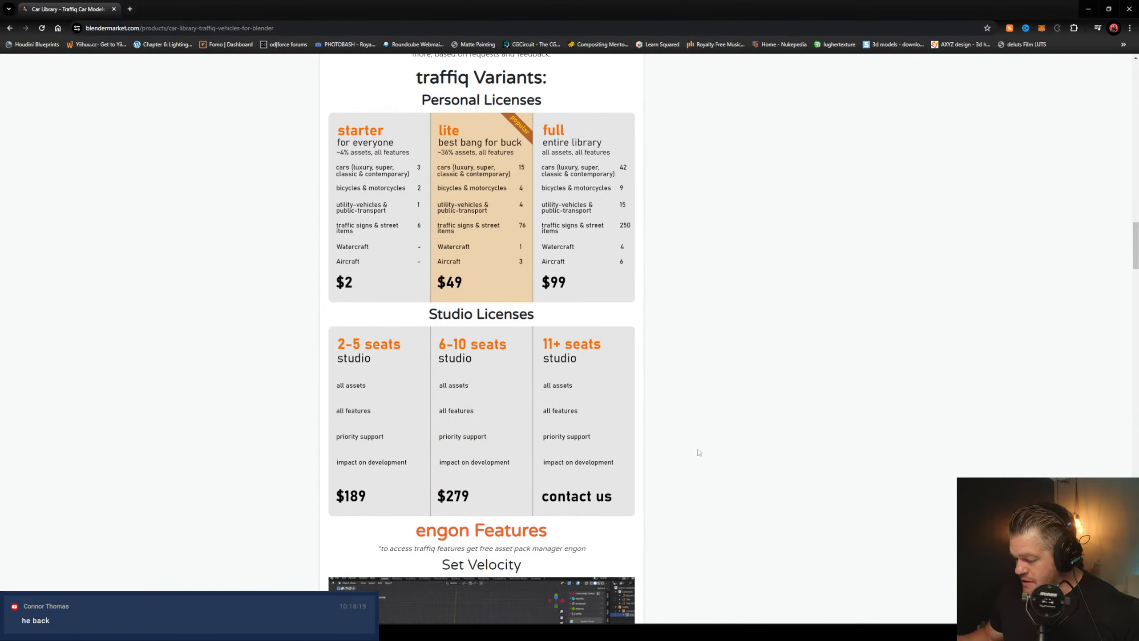
{"action": "scroll", "coordinate": [699, 453], "scroll_direction": "down", "scroll_amount": 5}
{"action": "scroll", "coordinate": [688, 516], "scroll_direction": "up", "scroll_amount": 5}
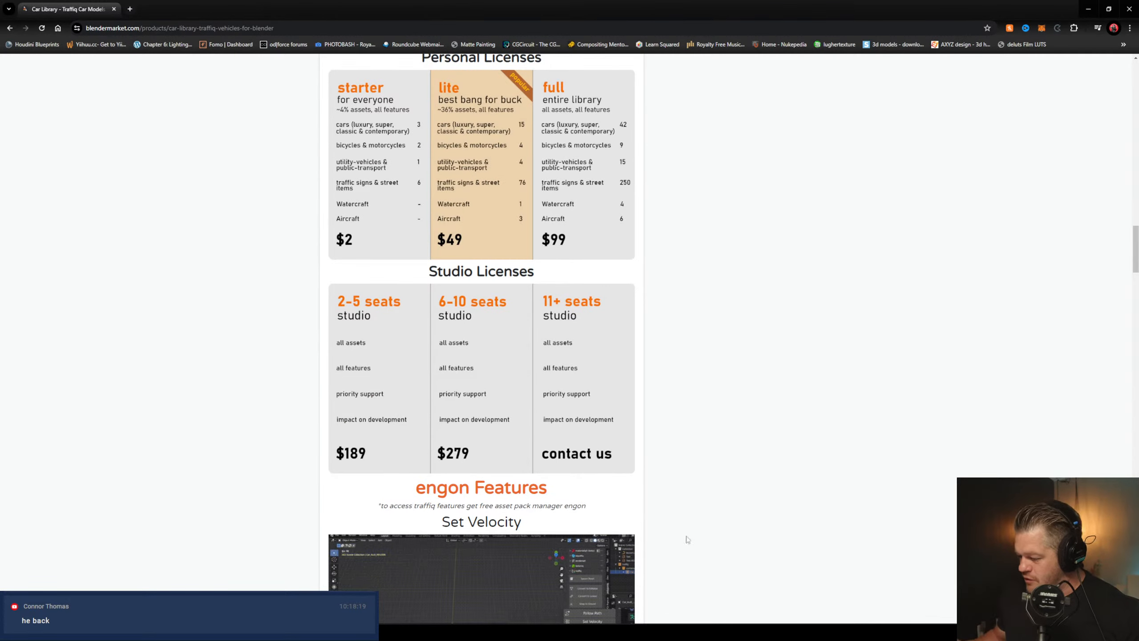
{"action": "scroll", "coordinate": [688, 538], "scroll_direction": "down", "scroll_amount": 5}
{"action": "scroll", "coordinate": [225, 526], "scroll_direction": "down", "scroll_amount": 1}
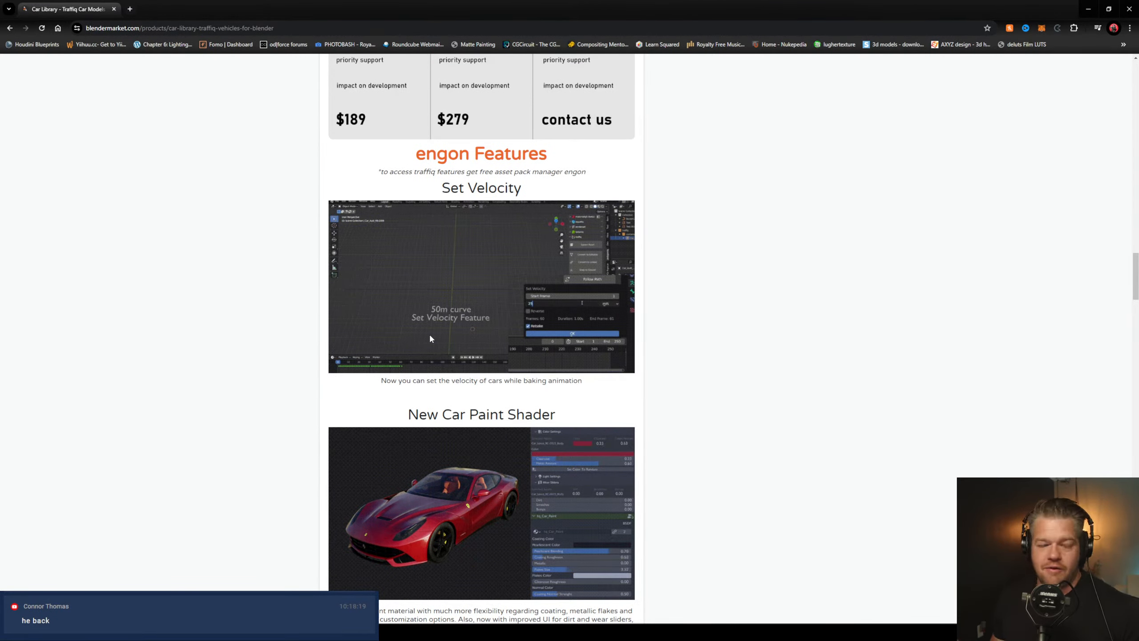
Examine the engon feature previews for Set Velocity, the car paint shader, premade rigs, the Wear&Tear slider and the 360 Kodiaq interior
{"action": "scroll", "coordinate": [429, 333], "scroll_direction": "down", "scroll_amount": 5}
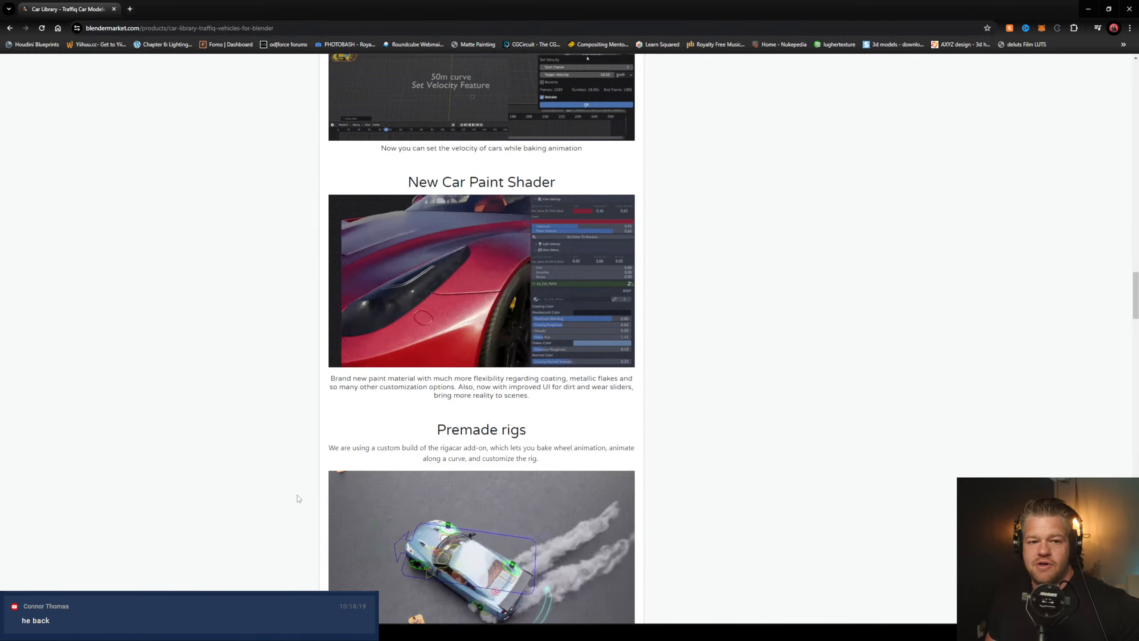
{"action": "scroll", "coordinate": [654, 260], "scroll_direction": "down", "scroll_amount": 6}
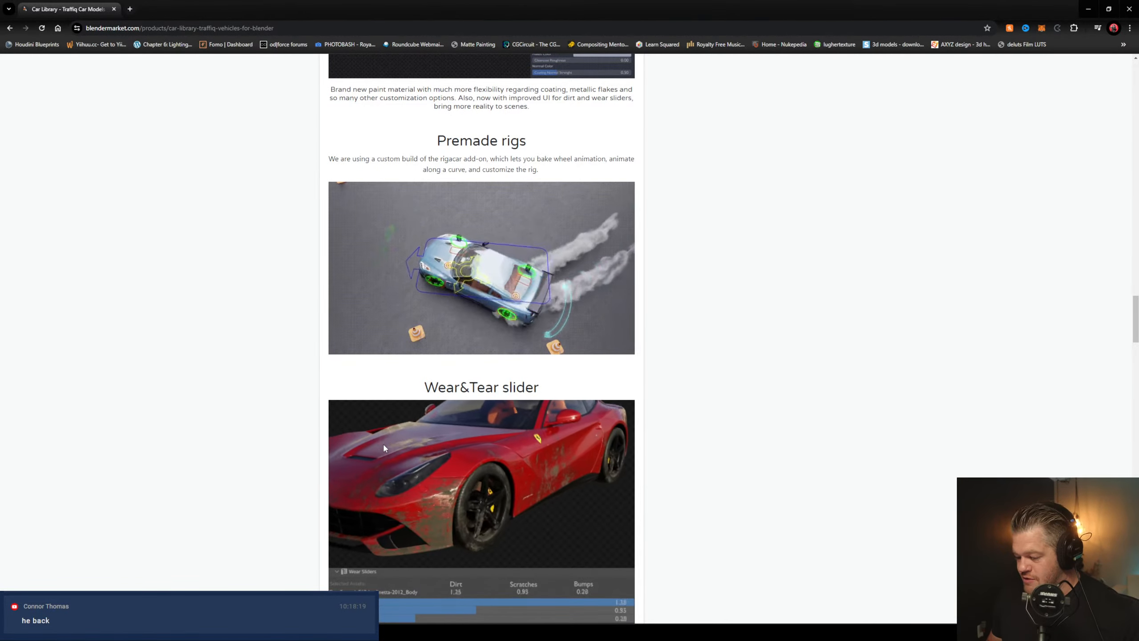
{"action": "scroll", "coordinate": [252, 303], "scroll_direction": "down", "scroll_amount": 3}
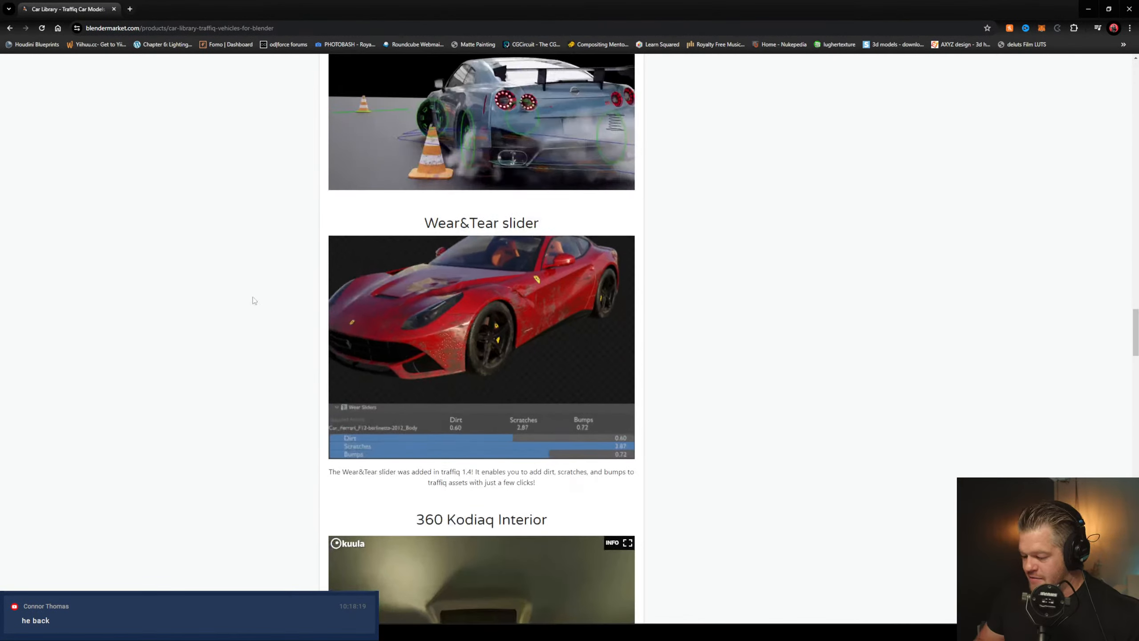
{"action": "scroll", "coordinate": [669, 291], "scroll_direction": "down", "scroll_amount": 1}
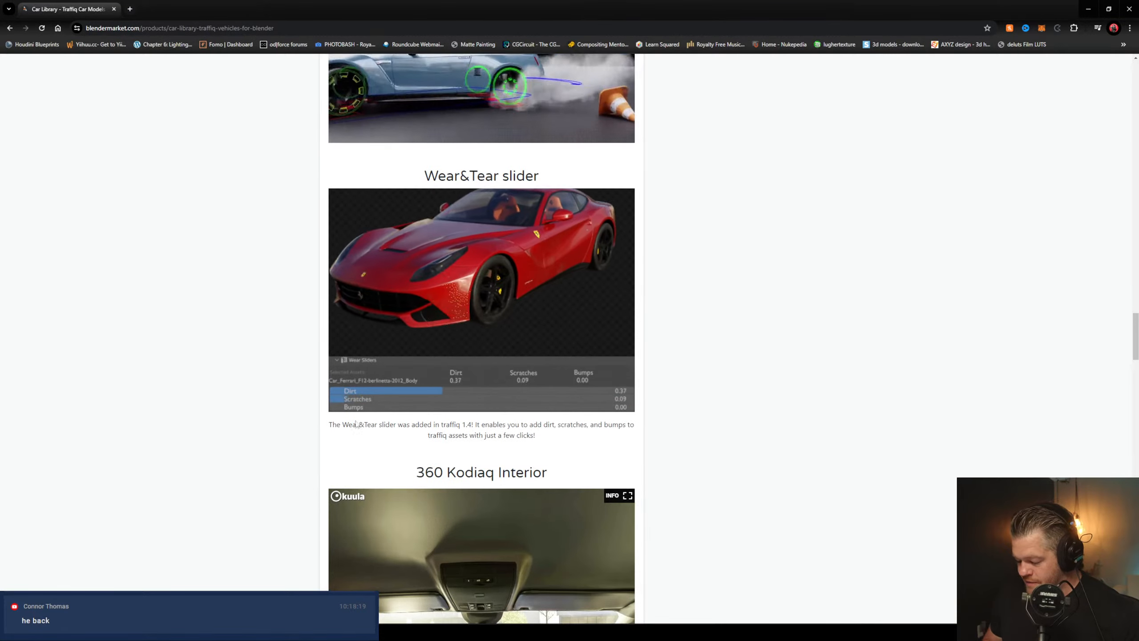
{"action": "scroll", "coordinate": [258, 504], "scroll_direction": "down", "scroll_amount": 3}
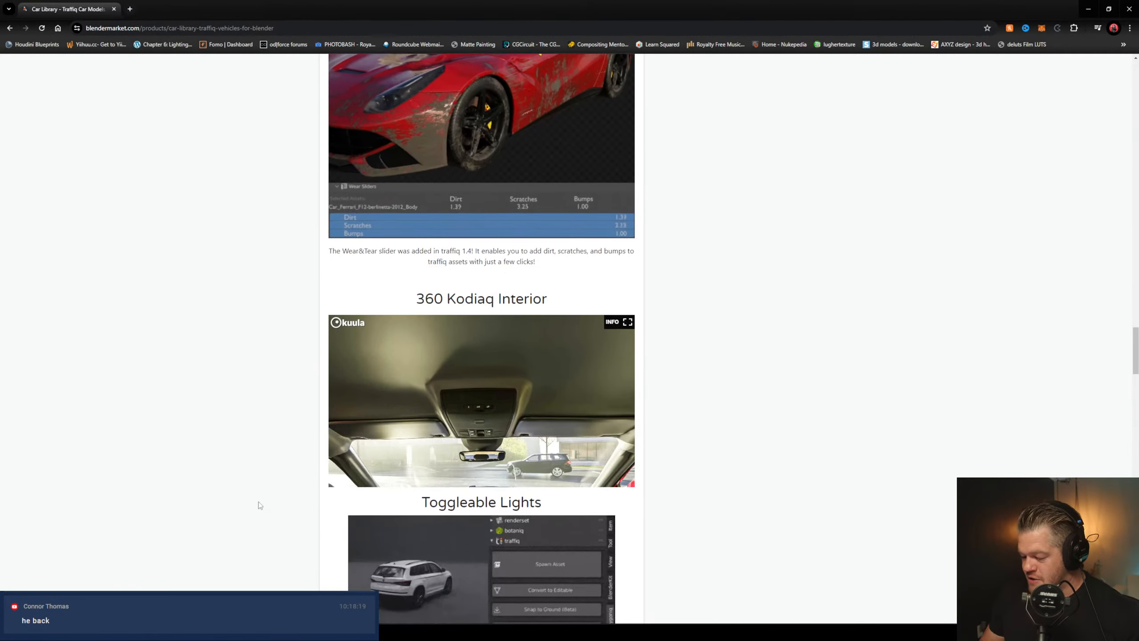
{"action": "scroll", "coordinate": [676, 292], "scroll_direction": "down", "scroll_amount": 3}
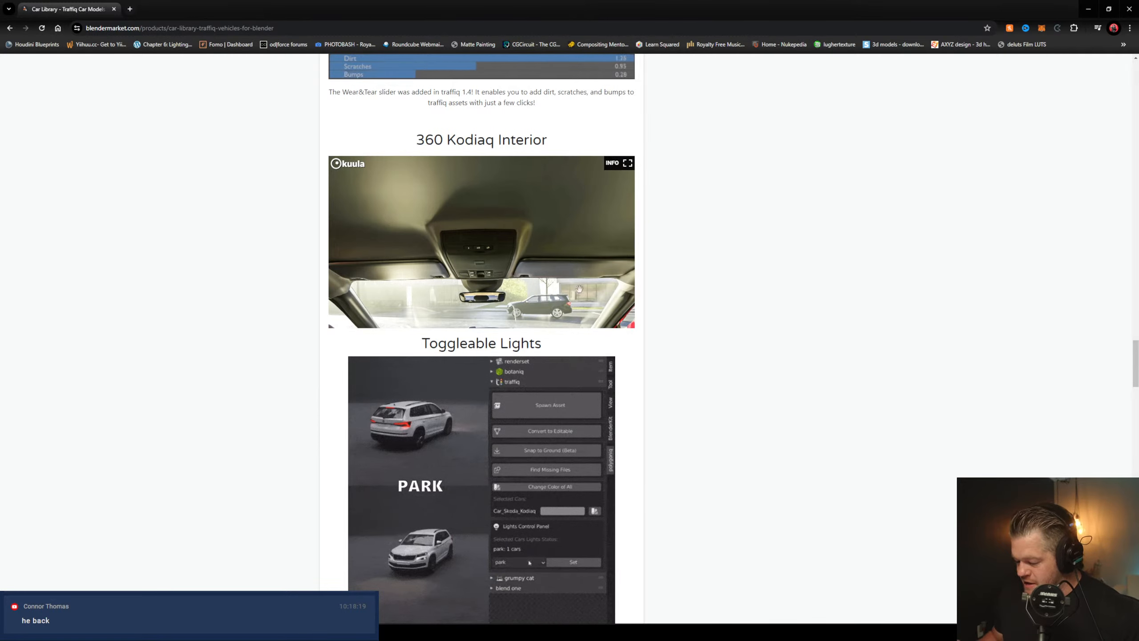
{"action": "scroll", "coordinate": [667, 392], "scroll_direction": "down", "scroll_amount": 4}
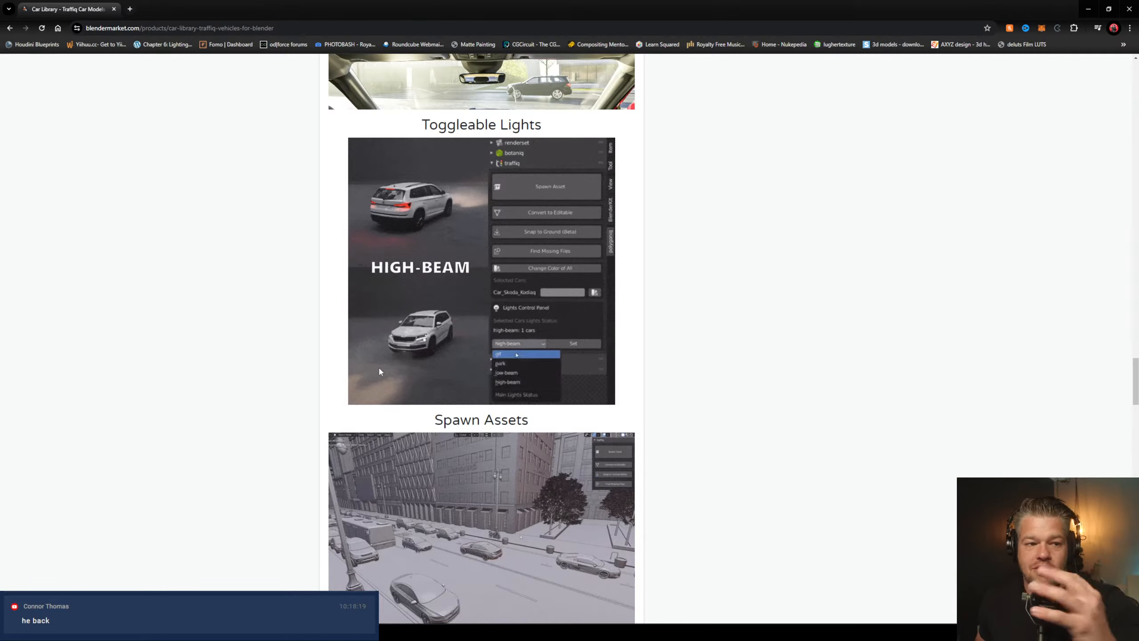
Examine the feature previews for toggleable lights, spawning assets, setting the car color and Snap to Ground
{"action": "scroll", "coordinate": [678, 307], "scroll_direction": "down", "scroll_amount": 3}
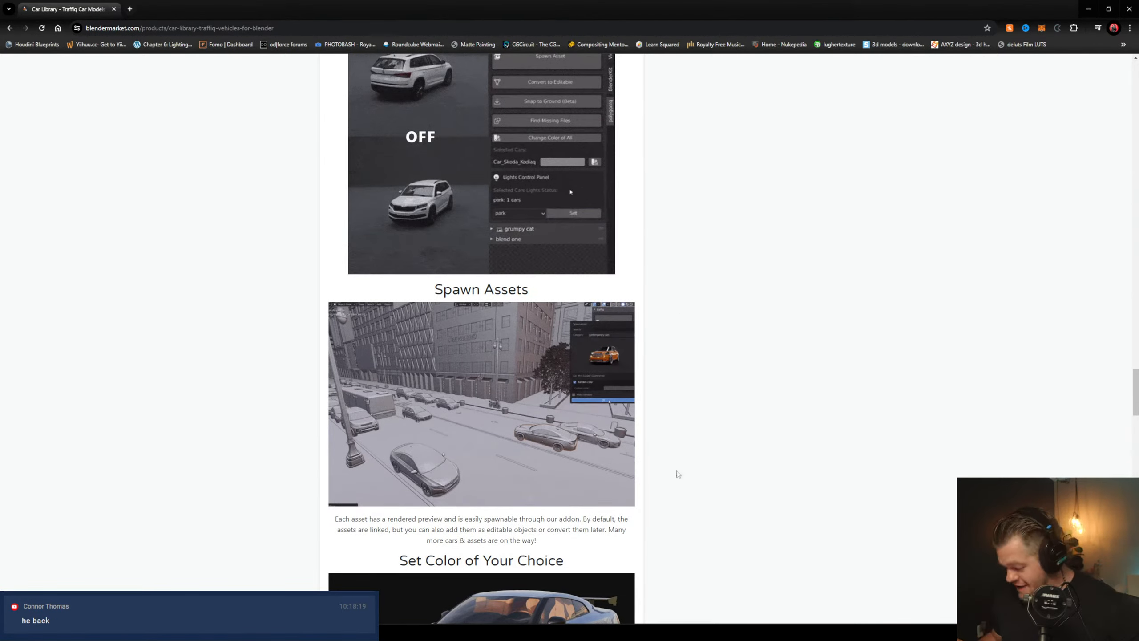
{"action": "scroll", "coordinate": [678, 473], "scroll_direction": "down", "scroll_amount": 4}
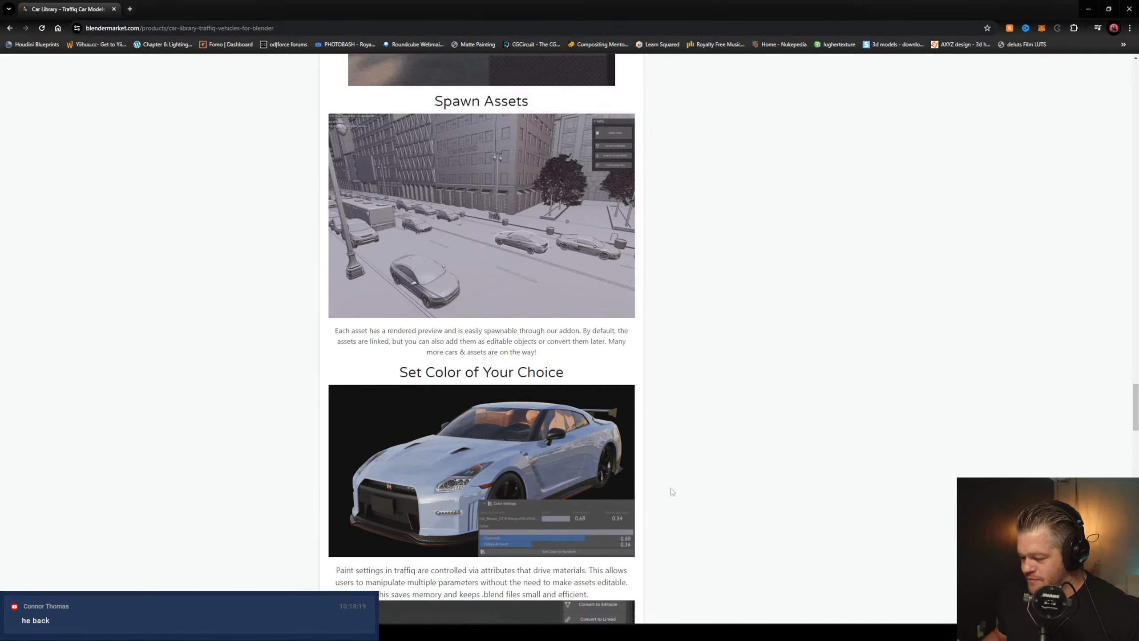
{"action": "scroll", "coordinate": [669, 493], "scroll_direction": "down", "scroll_amount": 3}
{"action": "scroll", "coordinate": [606, 357], "scroll_direction": "down", "scroll_amount": 1}
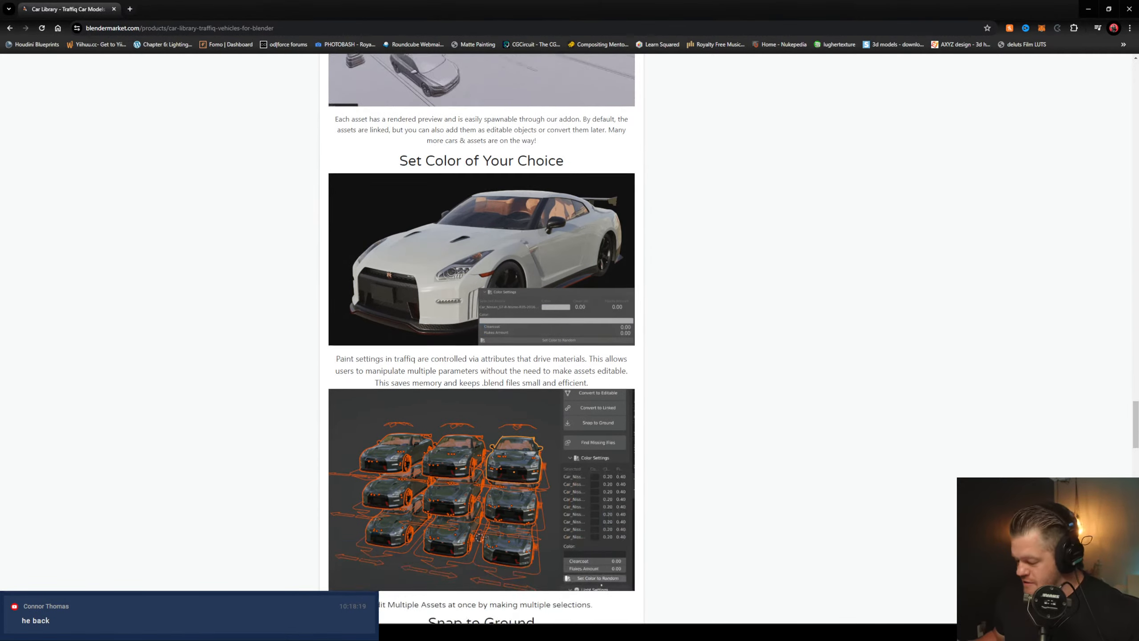
{"action": "scroll", "coordinate": [314, 494], "scroll_direction": "down", "scroll_amount": 4}
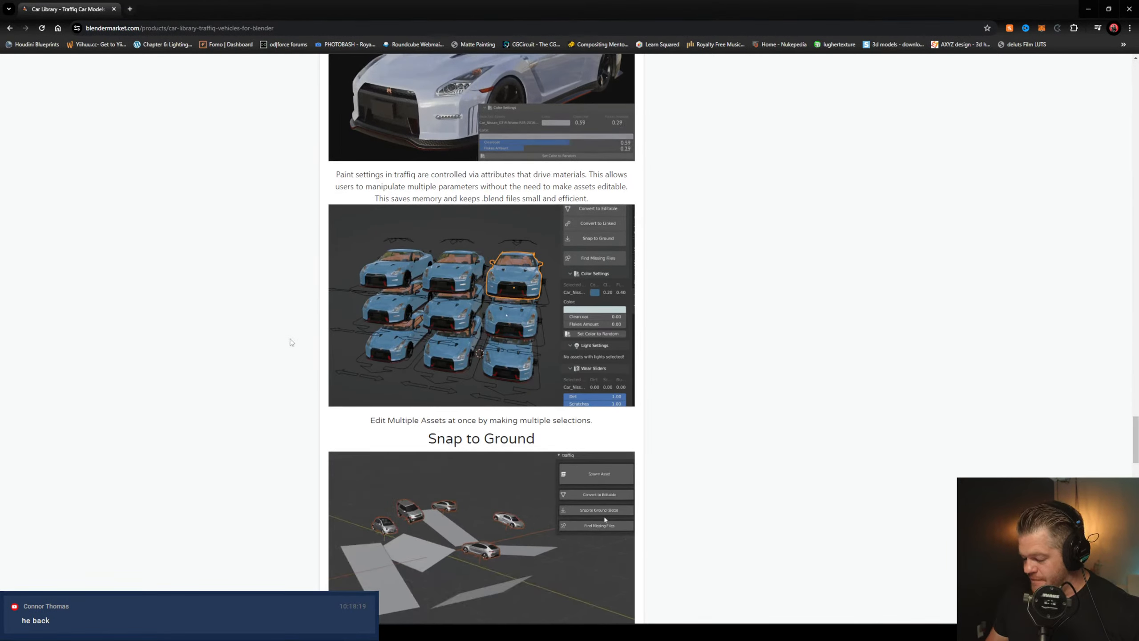
{"action": "scroll", "coordinate": [294, 378], "scroll_direction": "down", "scroll_amount": 4}
{"action": "scroll", "coordinate": [294, 379], "scroll_direction": "down", "scroll_amount": 2}
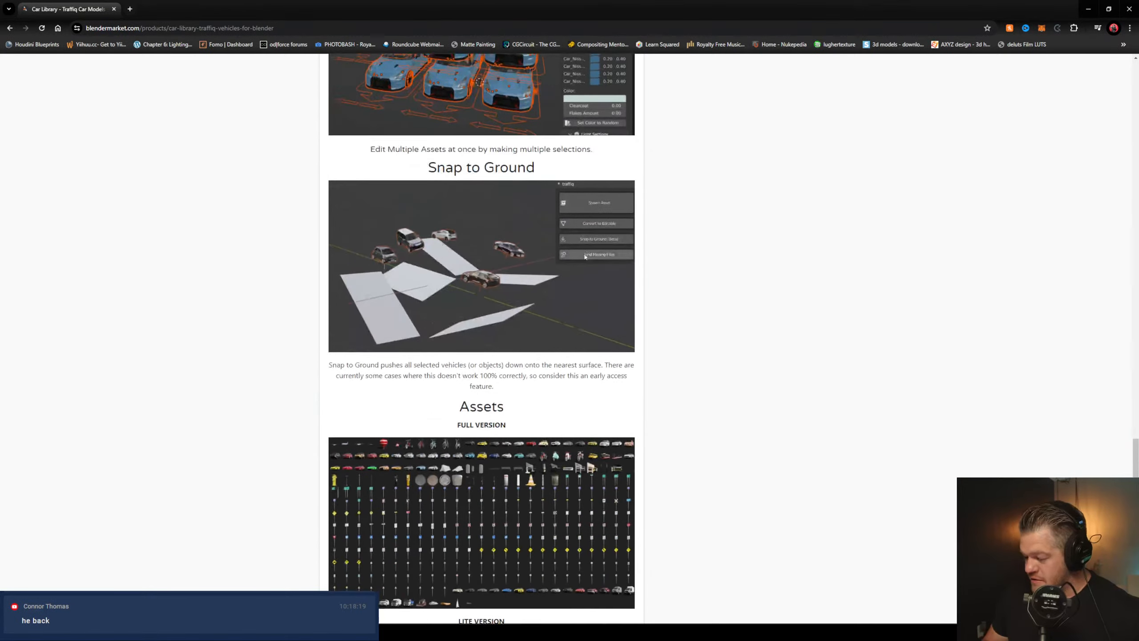
Examine the asset overviews of the full, lite and starter versions and the traffiq release log
{"action": "scroll", "coordinate": [294, 378], "scroll_direction": "down", "scroll_amount": 4}
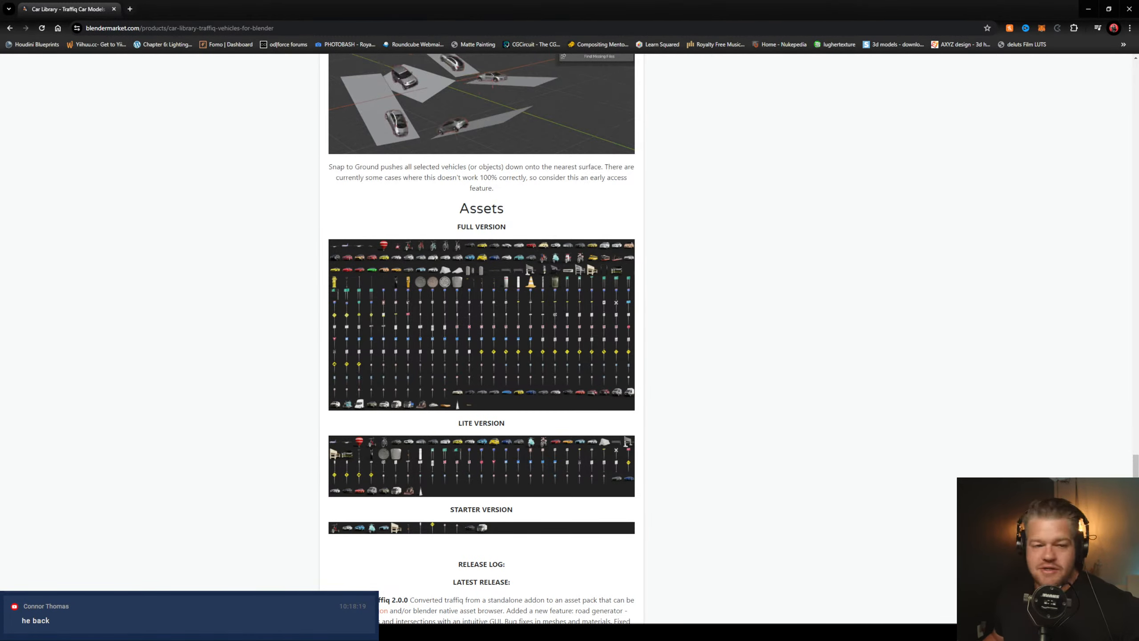
{"action": "scroll", "coordinate": [675, 210], "scroll_direction": "down", "scroll_amount": 10}
{"action": "scroll", "coordinate": [700, 110], "scroll_direction": "down", "scroll_amount": 1}
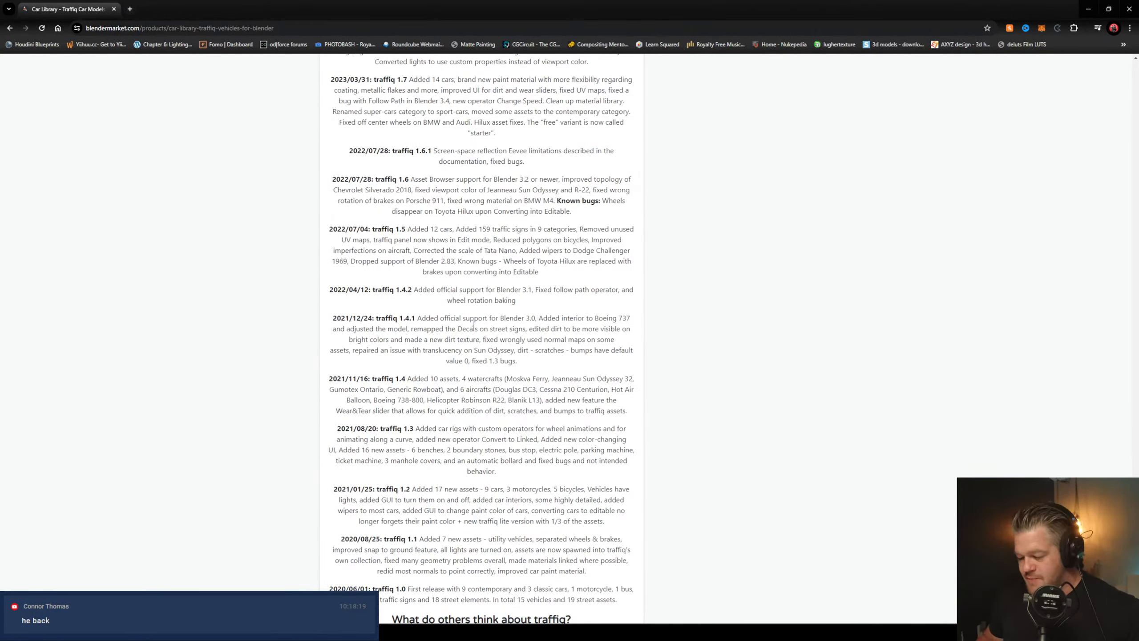
{"action": "scroll", "coordinate": [473, 324], "scroll_direction": "up", "scroll_amount": 20}
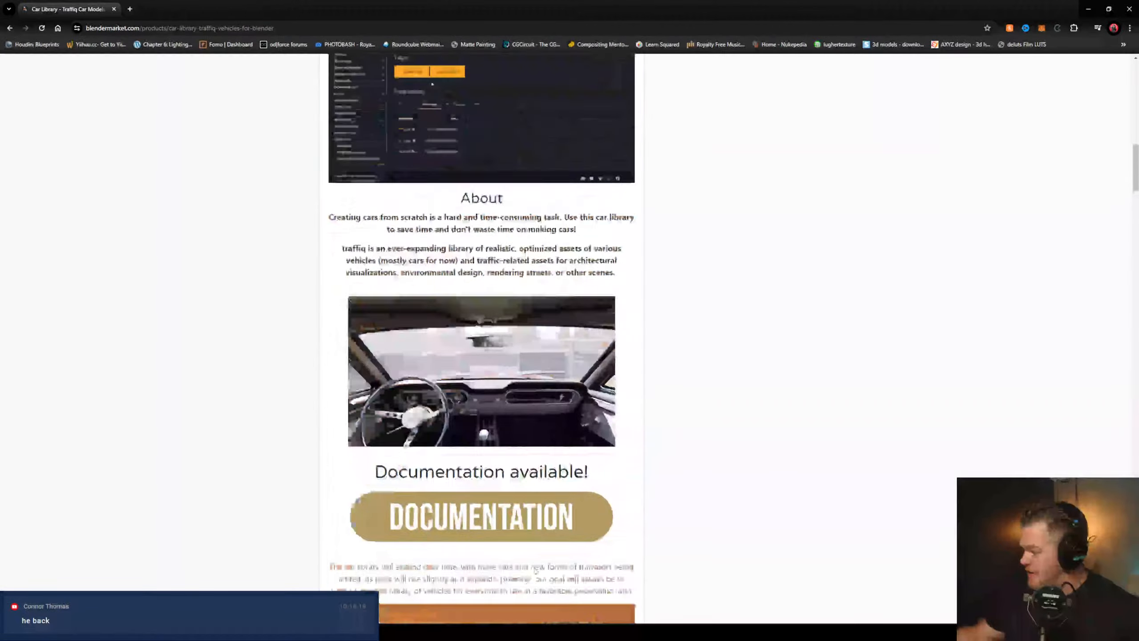
{"action": "scroll", "coordinate": [535, 570], "scroll_direction": "up", "scroll_amount": 6}
Switch to Blender, expand the traffiq settings and open the engon asset browser in the main viewport area
{"action": "left_click", "coordinate": [1088, 9]}
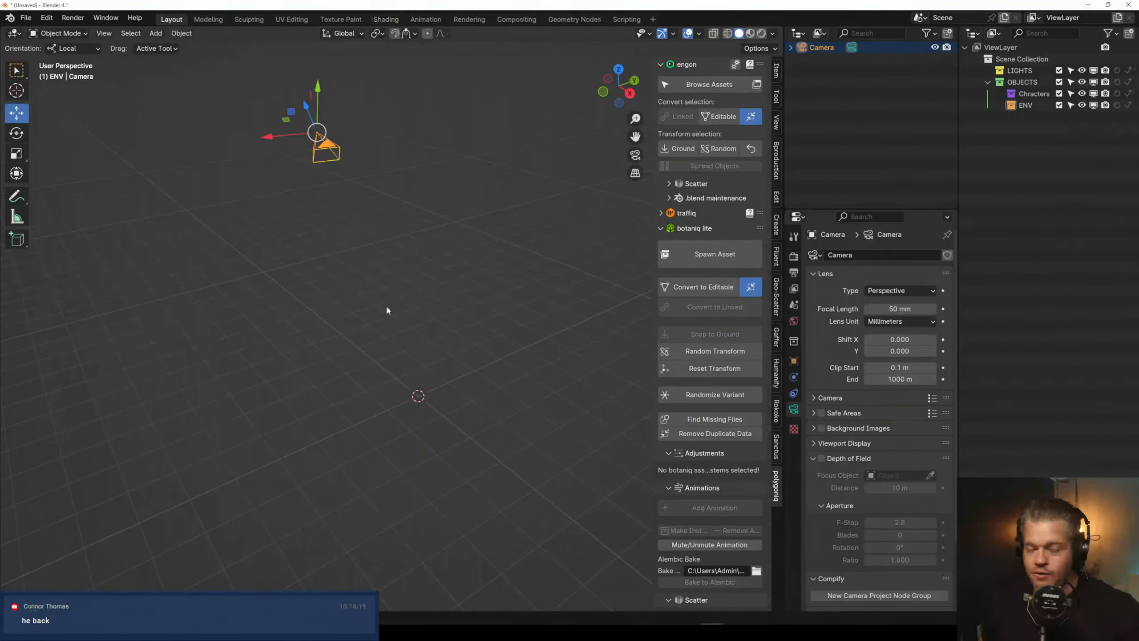
{"action": "left_click", "coordinate": [661, 214]}
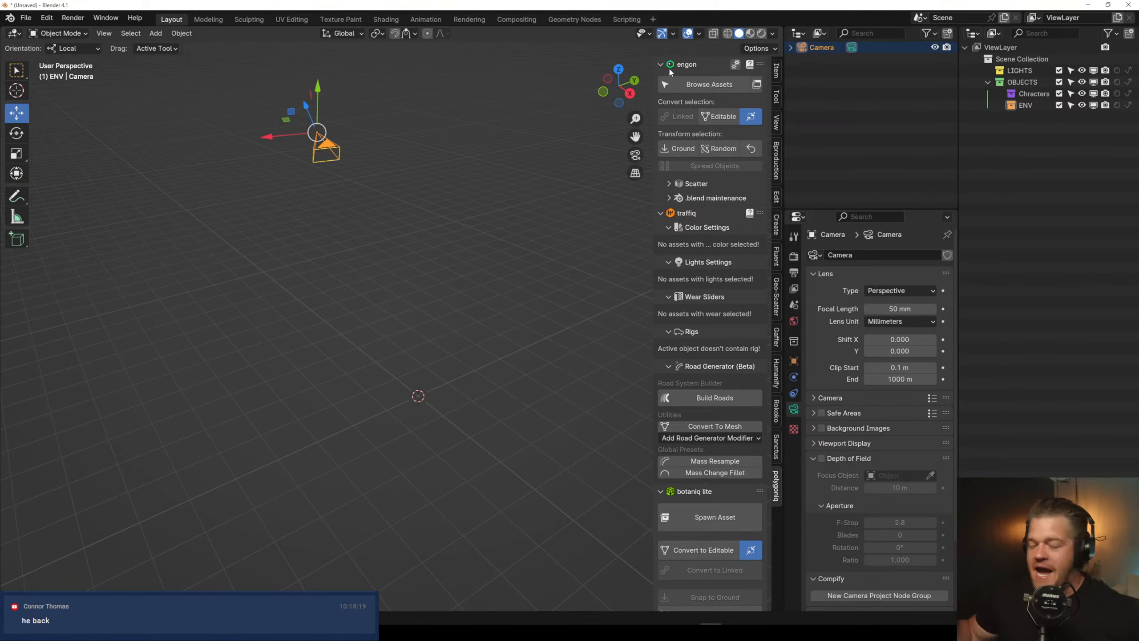
{"action": "left_click", "coordinate": [745, 86]}
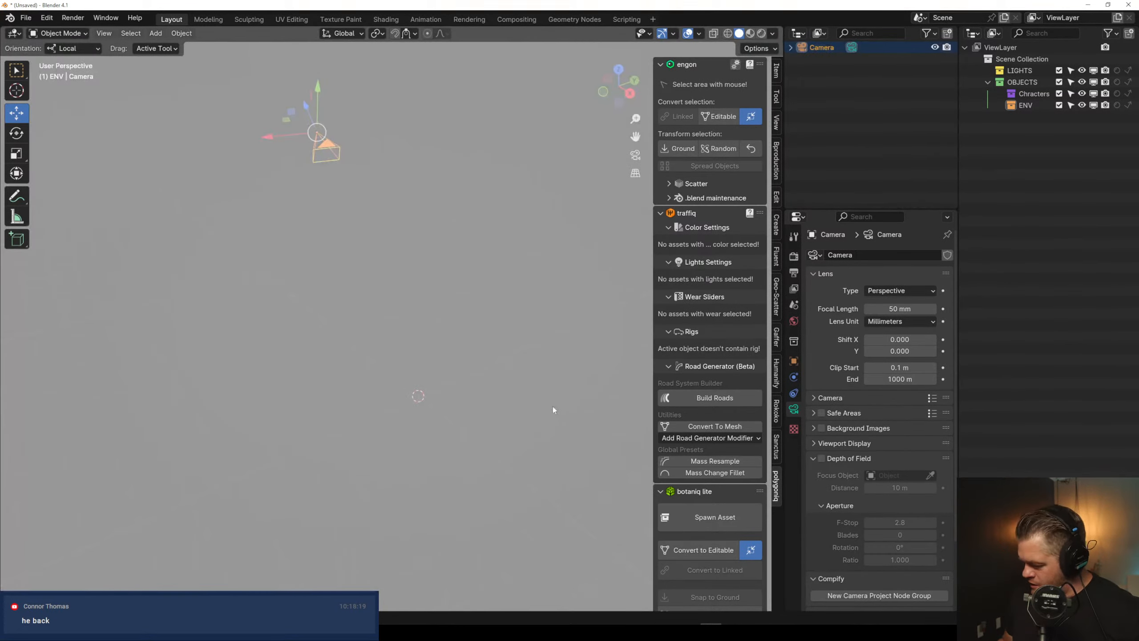
{"action": "left_click", "coordinate": [554, 404]}
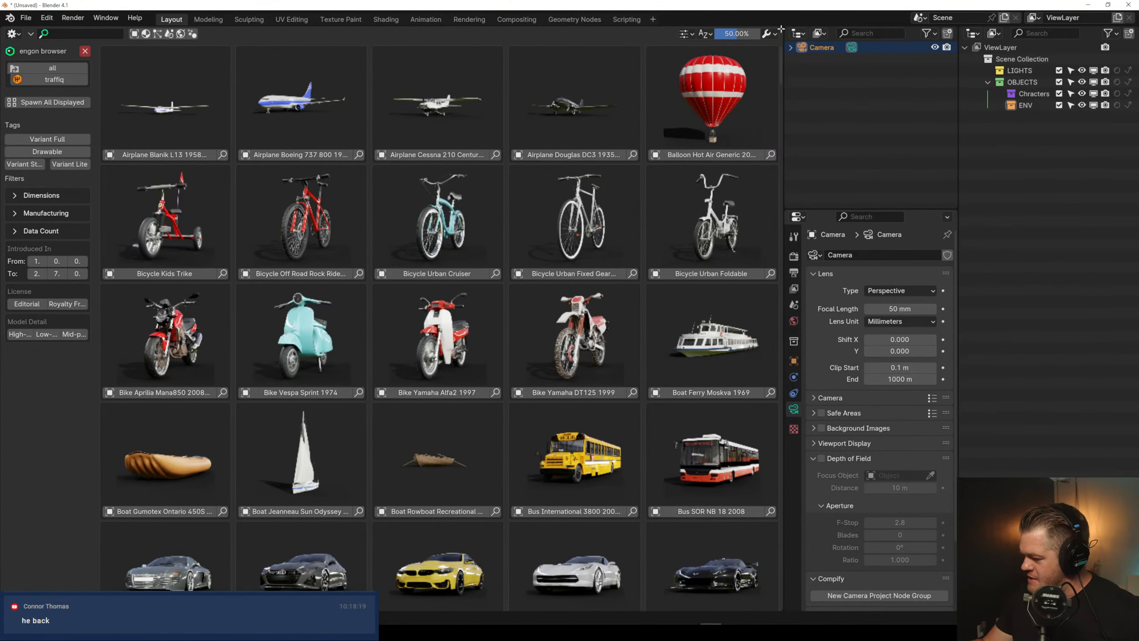
Split the engon browser area vertically near its middle and make the new area a 3D Viewport
{"action": "left_click_drag", "start_coordinate": [781, 30], "coordinate": [430, 67]}
{"action": "left_click", "coordinate": [443, 33]}
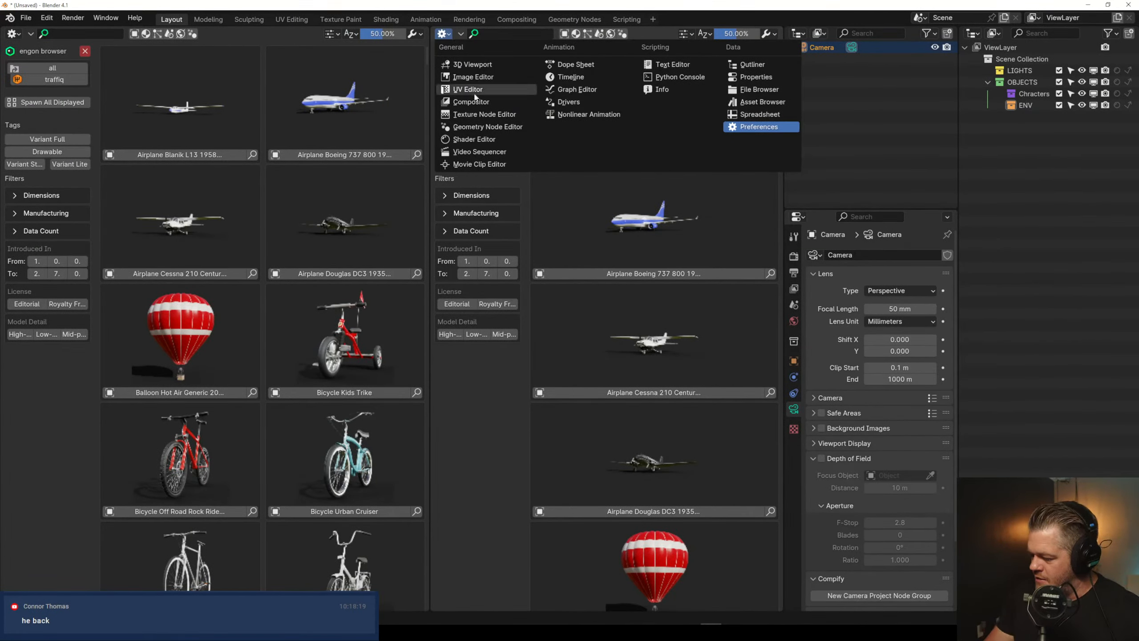
{"action": "left_click", "coordinate": [476, 65]}
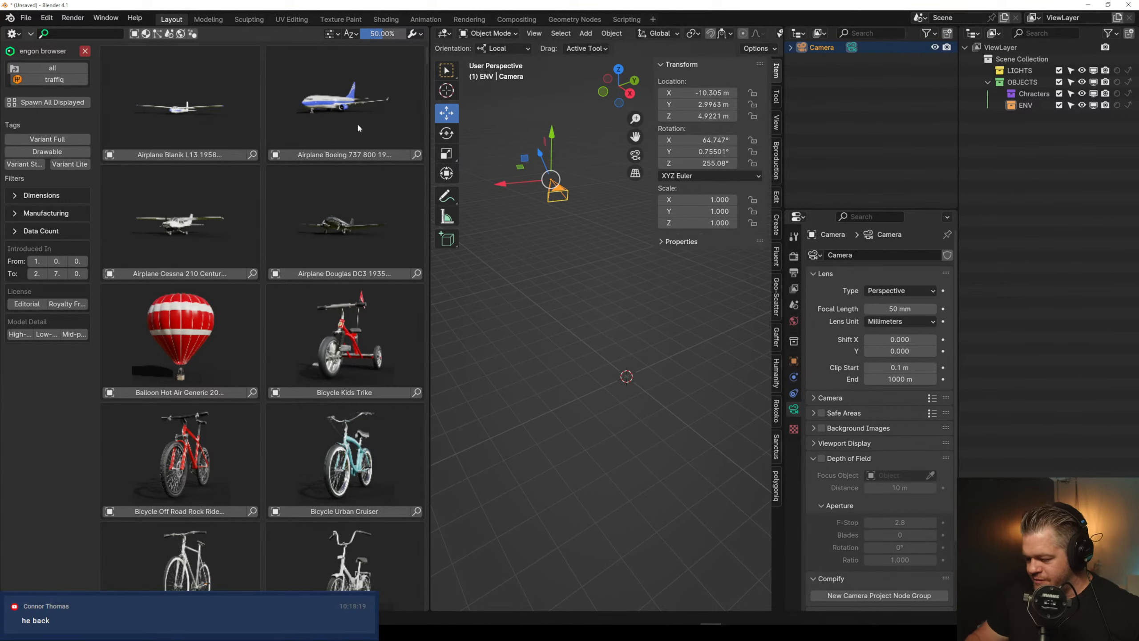
Examine the vehicle assets in the engon browser, from the bicycles and boats through to the Ford models
{"action": "scroll", "coordinate": [276, 428], "scroll_direction": "down", "scroll_amount": 15}
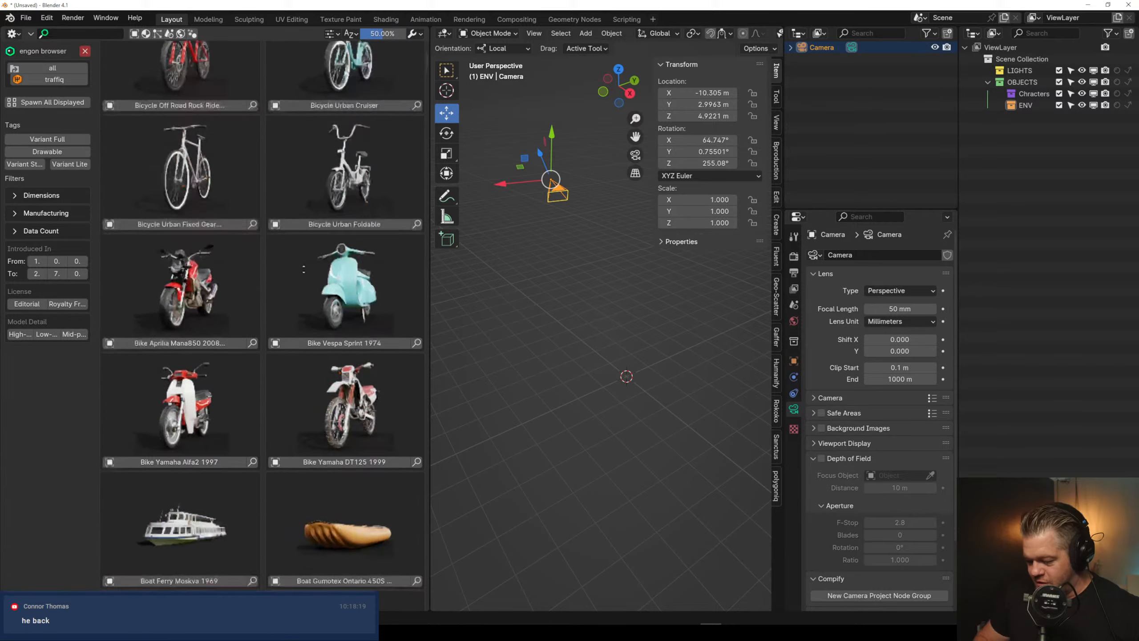
{"action": "scroll", "coordinate": [296, 529], "scroll_direction": "down", "scroll_amount": 12}
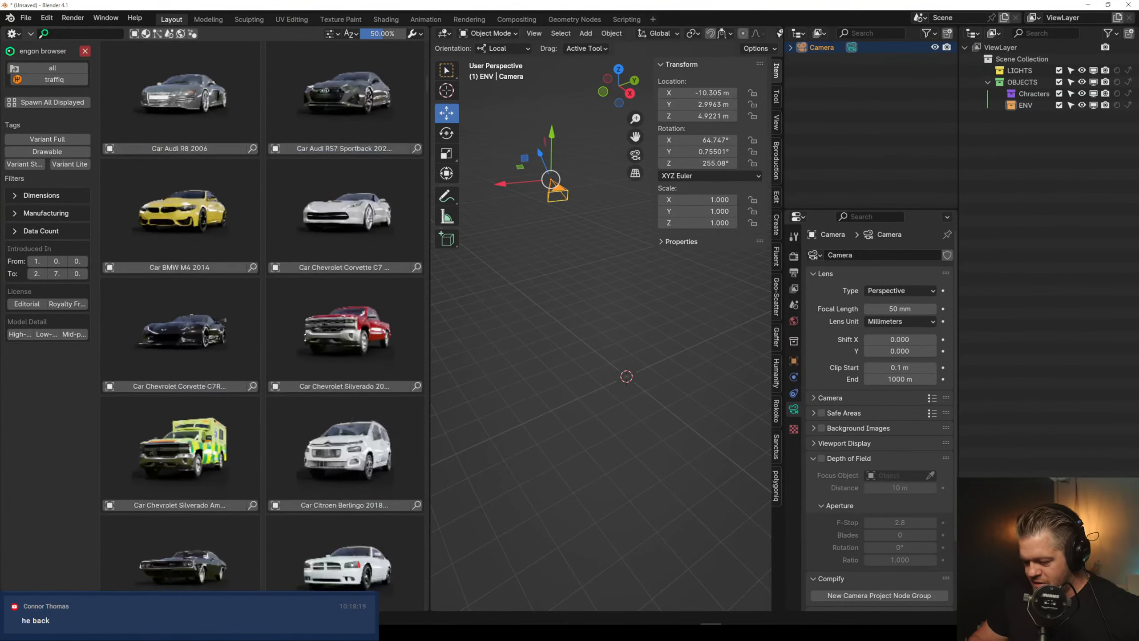
{"action": "scroll", "coordinate": [287, 554], "scroll_direction": "down", "scroll_amount": 8}
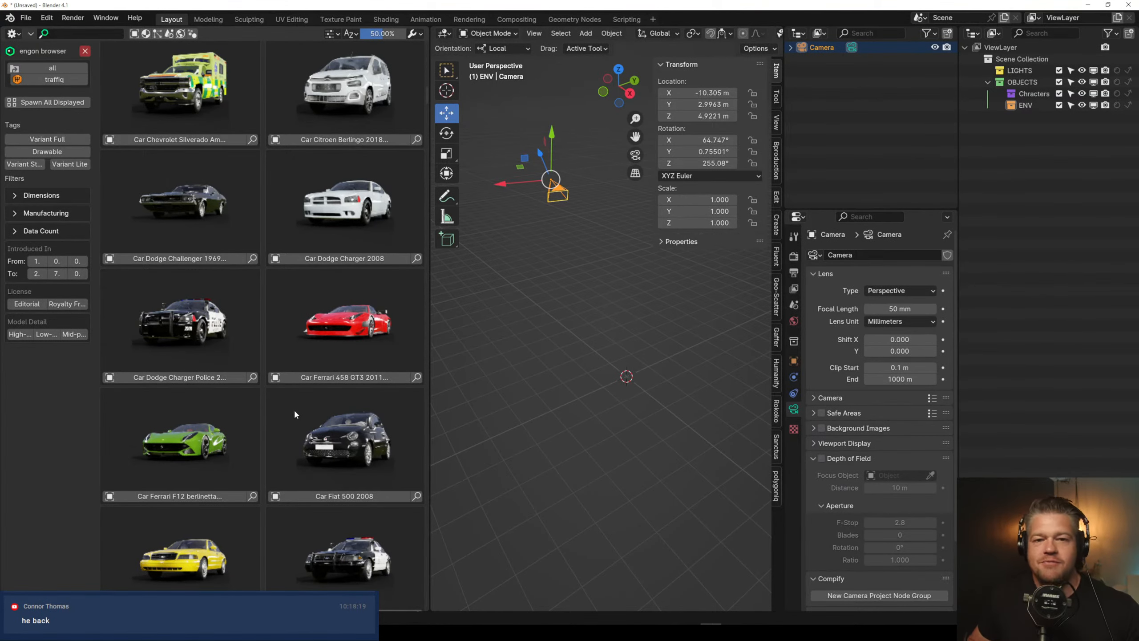
{"action": "scroll", "coordinate": [295, 414], "scroll_direction": "down", "scroll_amount": 4}
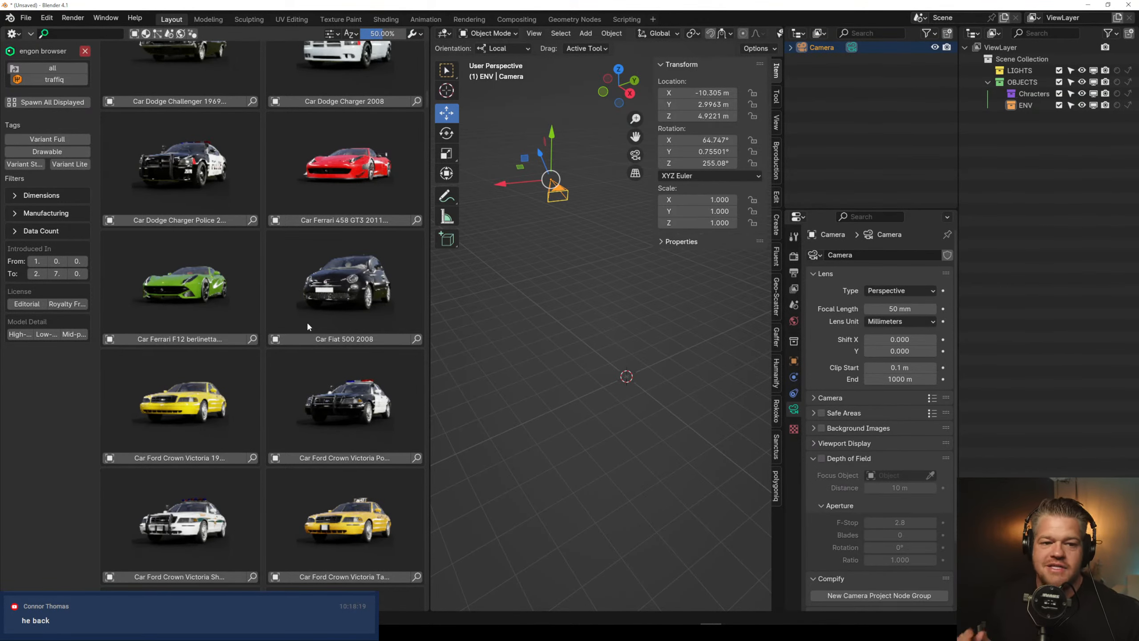
{"action": "scroll", "coordinate": [347, 250], "scroll_direction": "down", "scroll_amount": 7}
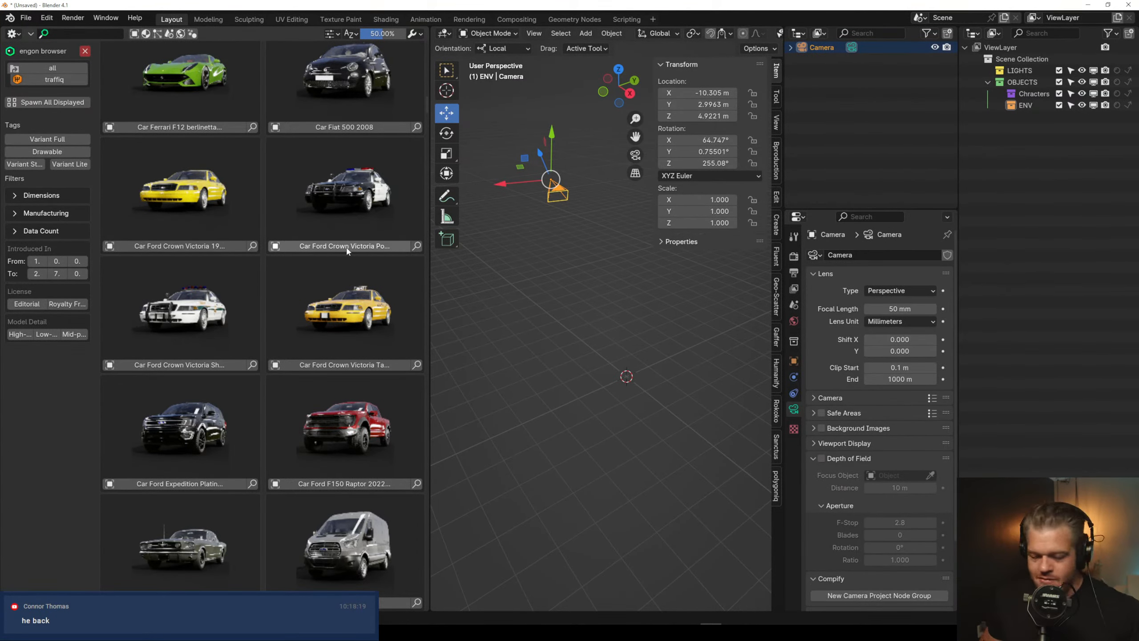
{"action": "scroll", "coordinate": [348, 251], "scroll_direction": "down", "scroll_amount": 3}
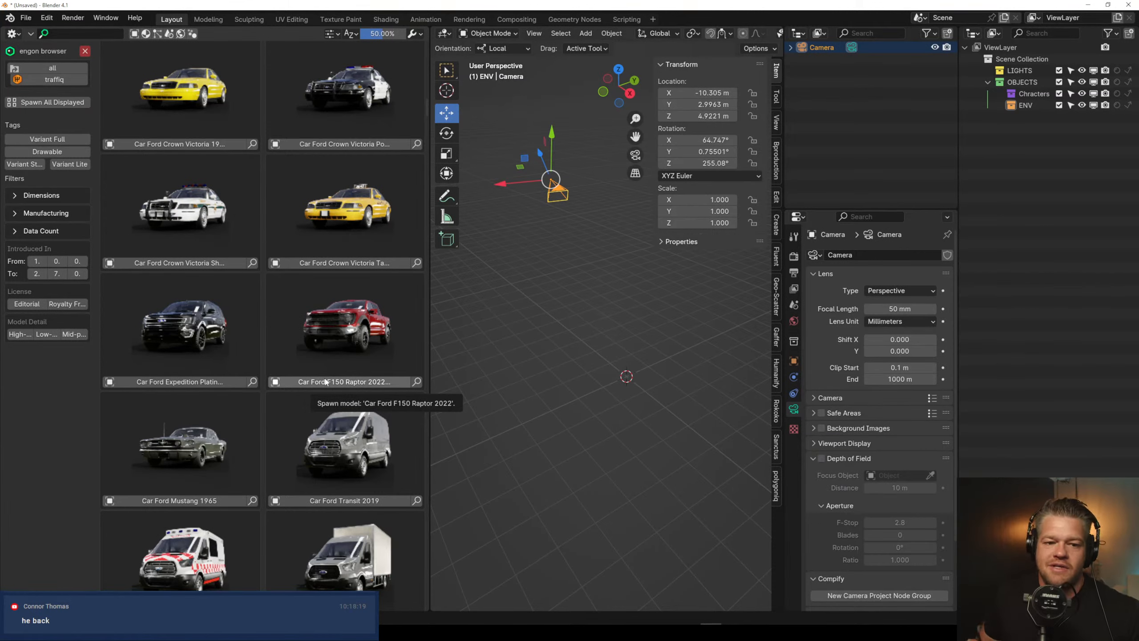
{"action": "scroll", "coordinate": [320, 391], "scroll_direction": "down", "scroll_amount": 3}
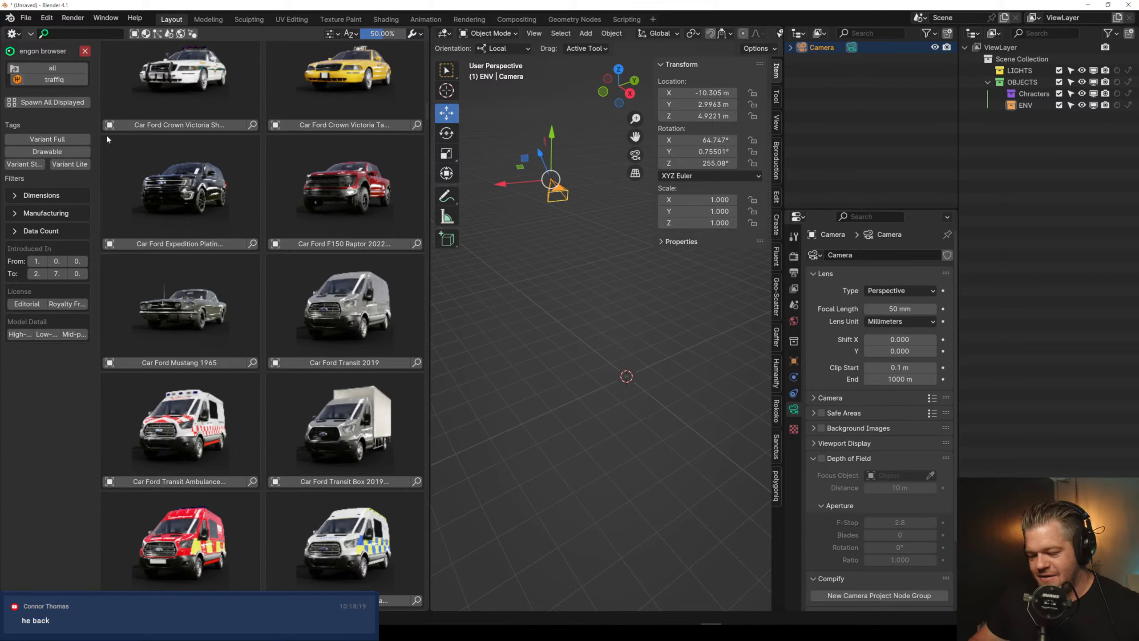
{"action": "left_click", "coordinate": [75, 104]}
{"action": "left_click", "coordinate": [151, 122]}
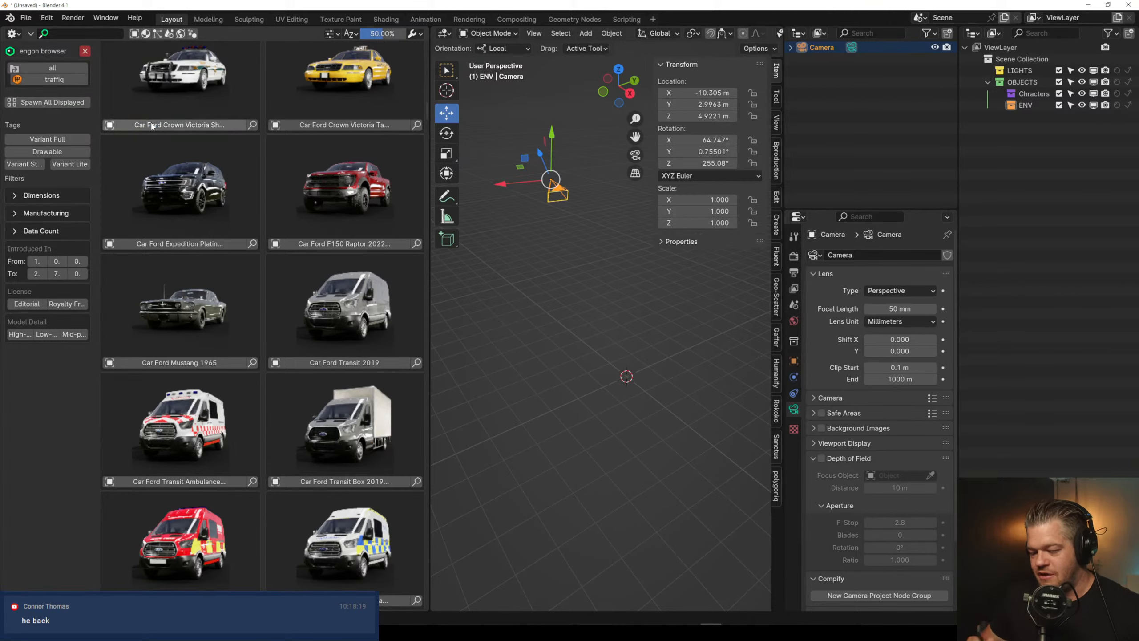
{"action": "scroll", "coordinate": [333, 315], "scroll_direction": "down", "scroll_amount": 3}
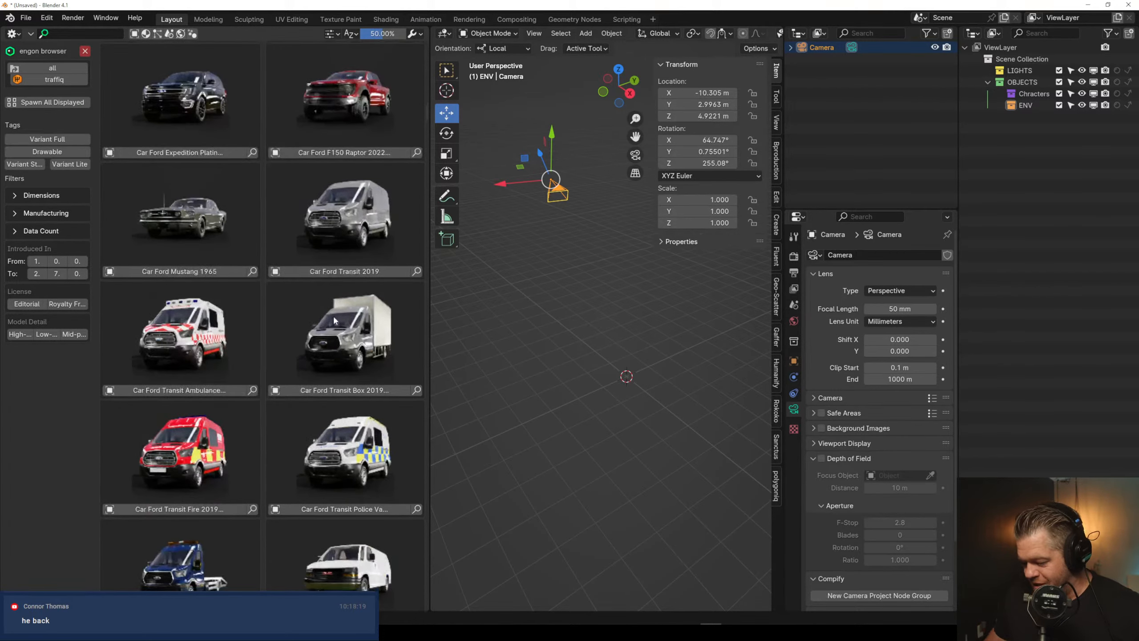
Spawn the Car Ford Mustang 1965, frame it, and widen the 3D viewport by narrowing the asset browser
{"action": "left_click", "coordinate": [194, 272]}
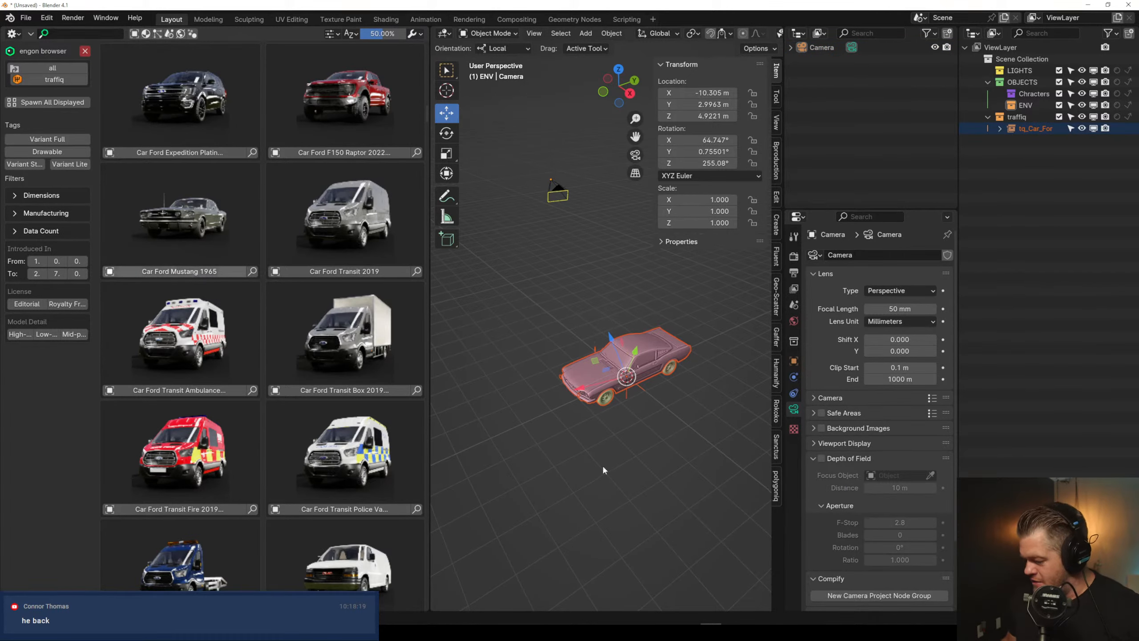
{"action": "key", "text": "KP_Decimal"}
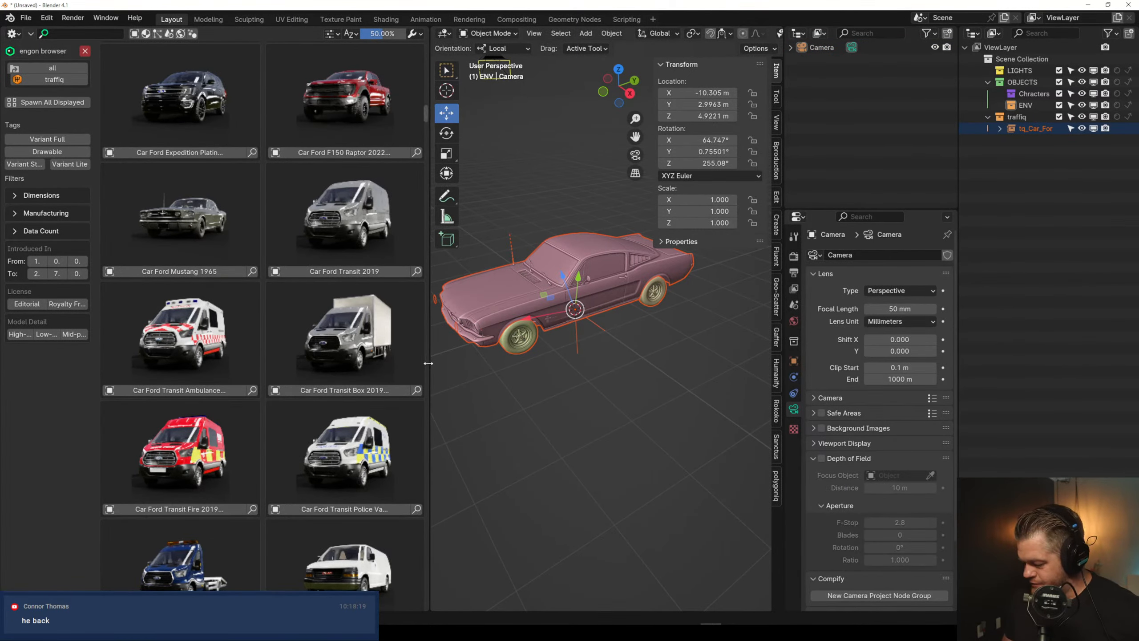
{"action": "left_click_drag", "start_coordinate": [429, 363], "coordinate": [294, 363]}
Switch the viewport to rendered shading and expand the environment image settings of the world's background color
{"action": "left_click", "coordinate": [768, 34]}
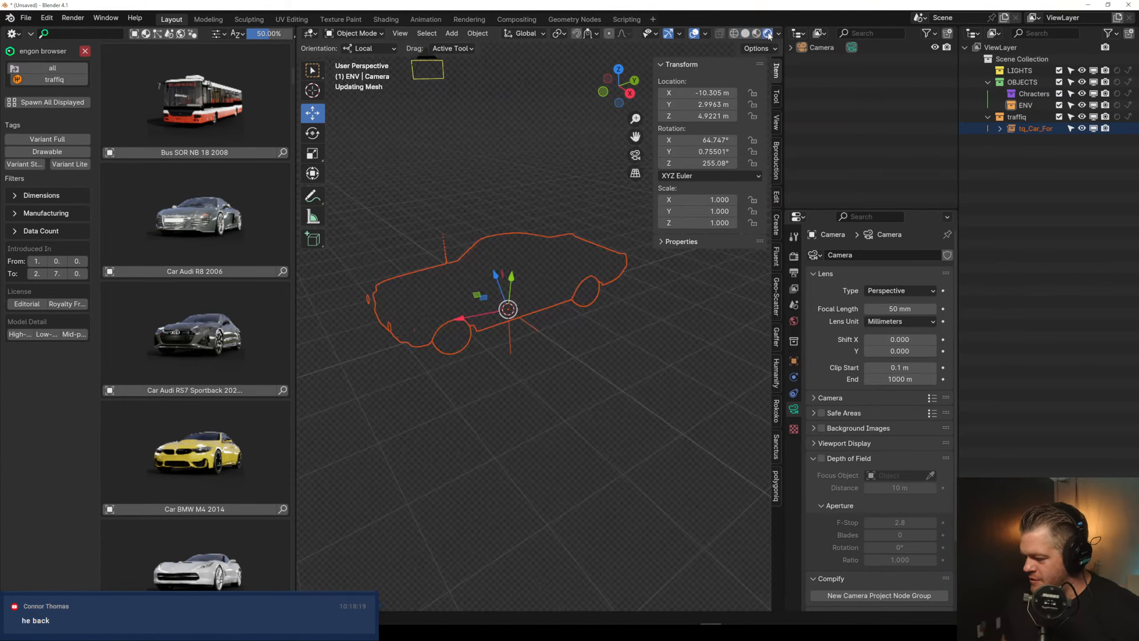
{"action": "mouse_move", "coordinate": [434, 369]}
{"action": "middle_mouse_down"}
{"action": "mouse_move", "coordinate": [549, 378]}
{"action": "mouse_move", "coordinate": [685, 369]}
{"action": "mouse_move", "coordinate": [572, 266]}
{"action": "mouse_move", "coordinate": [532, 359]}
{"action": "mouse_move", "coordinate": [540, 315]}
{"action": "middle_mouse_up"}
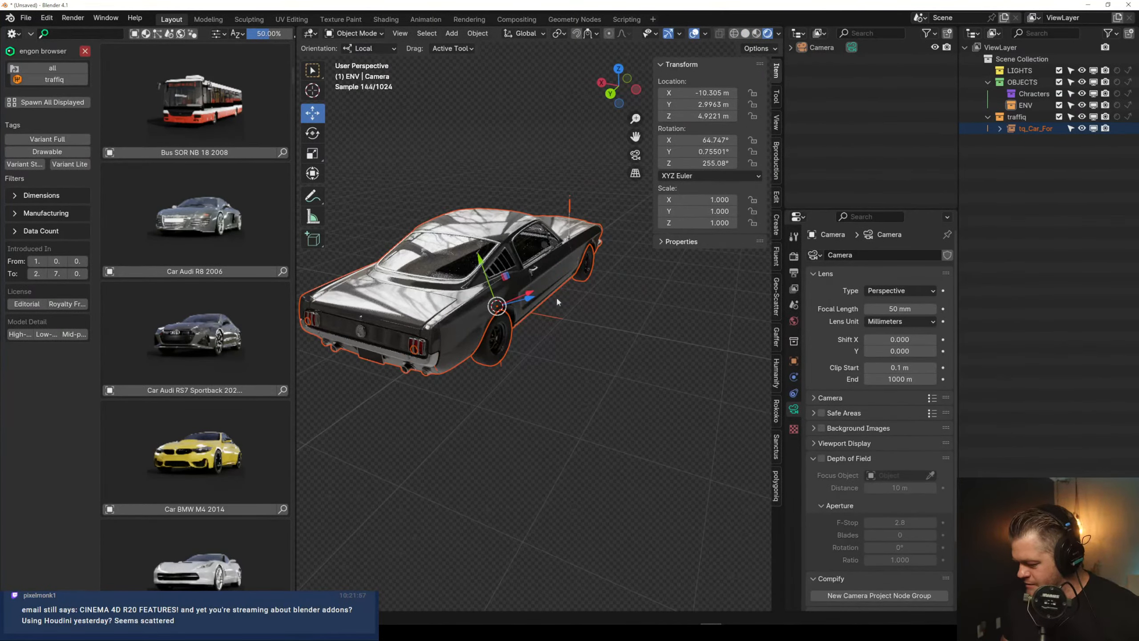
{"action": "scroll", "coordinate": [557, 302], "scroll_direction": "down", "scroll_amount": 1}
{"action": "scroll", "coordinate": [526, 263], "scroll_direction": "up", "scroll_amount": 3}
{"action": "middle_click_drag", "start_coordinate": [526, 263], "coordinate": [594, 294], "text": "shift"}
{"action": "scroll", "coordinate": [611, 340], "scroll_direction": "down", "scroll_amount": 1}
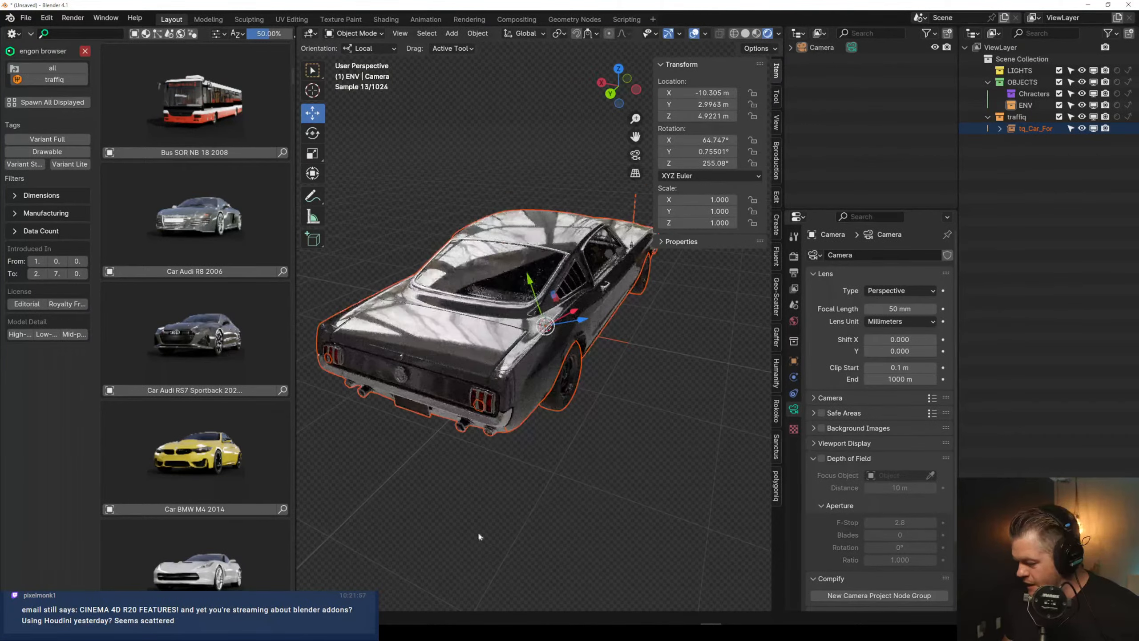
{"action": "left_click", "coordinate": [794, 321]}
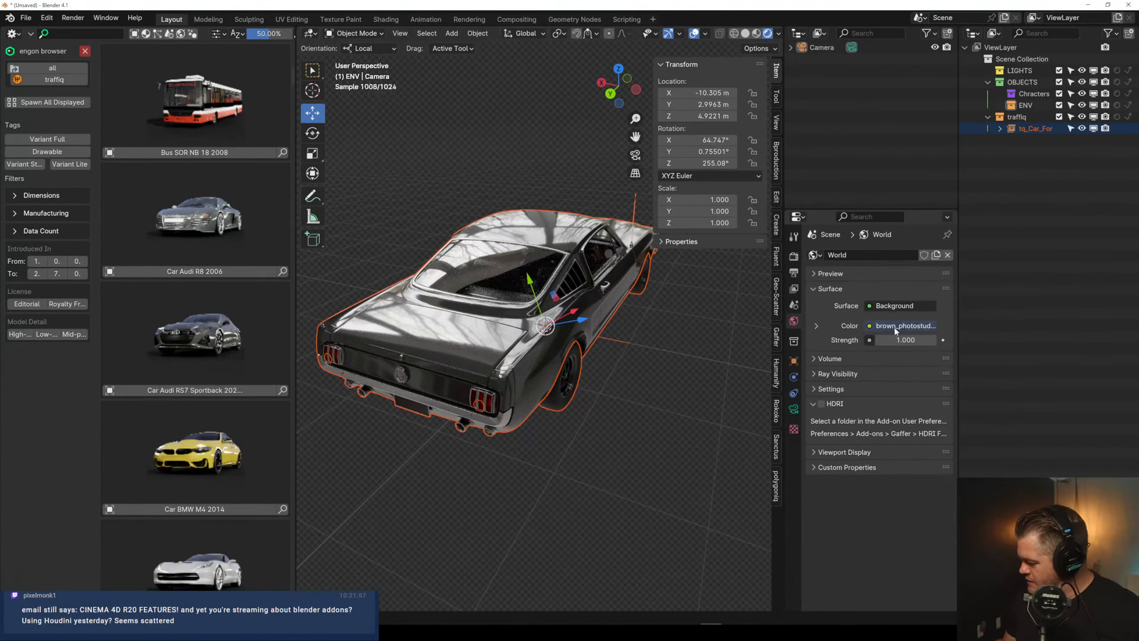
{"action": "left_click", "coordinate": [816, 326]}
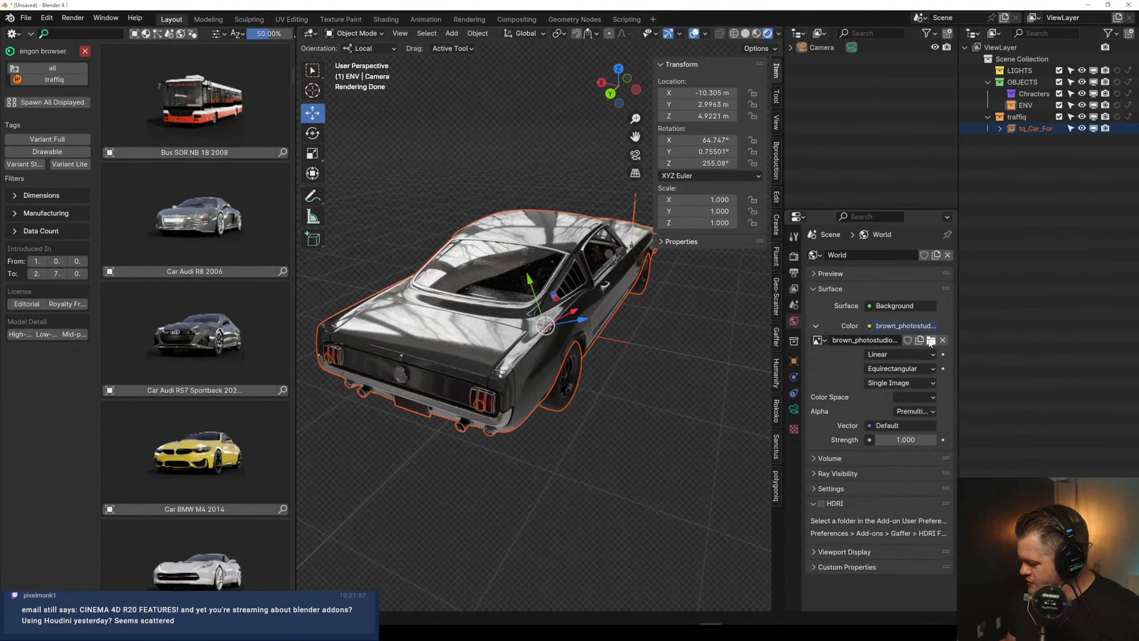
Add a plane and scale it to about 37.7 m square as a ground surface beneath the Mustang
{"action": "middle_click_drag", "start_coordinate": [572, 313], "coordinate": [555, 380]}
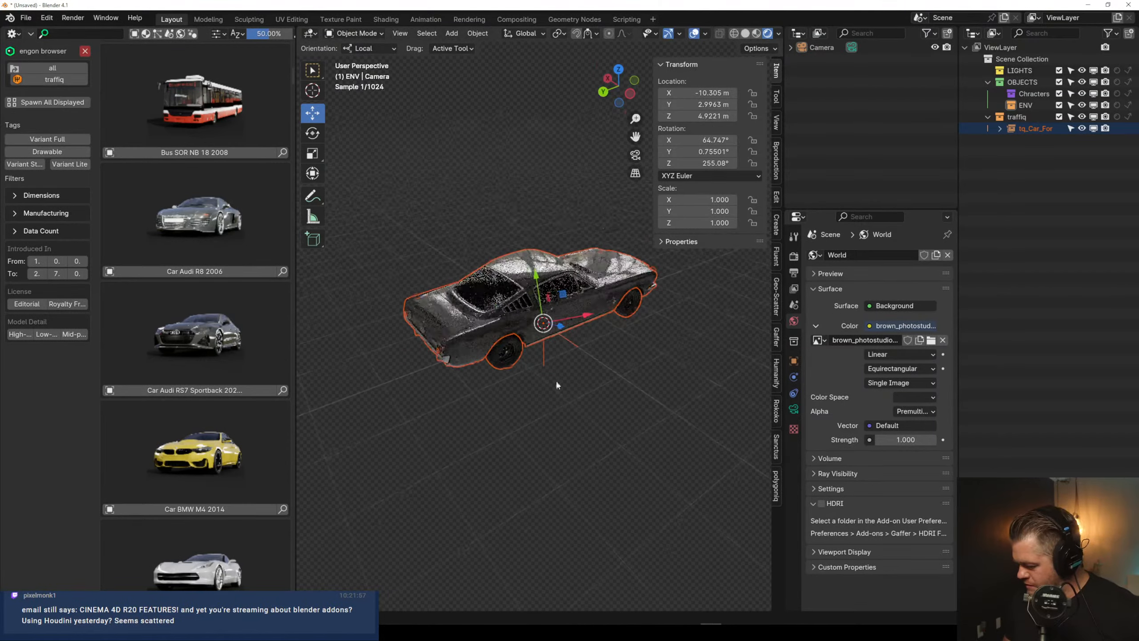
{"action": "key", "text": "F3"}
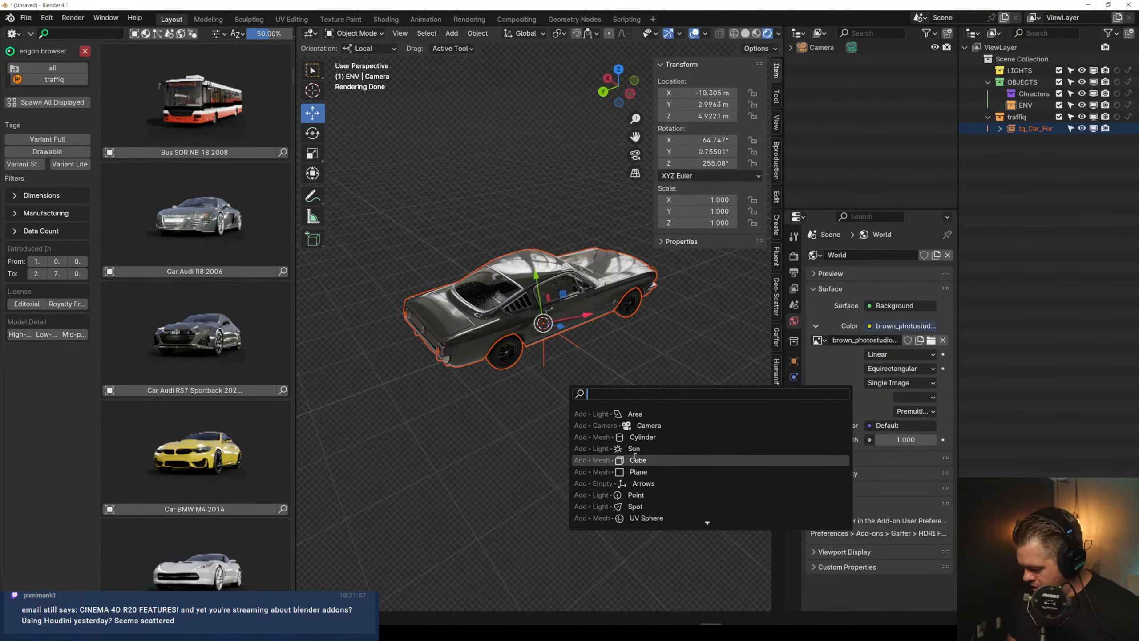
{"action": "left_click", "coordinate": [631, 470]}
{"action": "key", "text": "s"}
{"action": "left_click_drag", "start_coordinate": [571, 331], "coordinate": [1113, 321]}
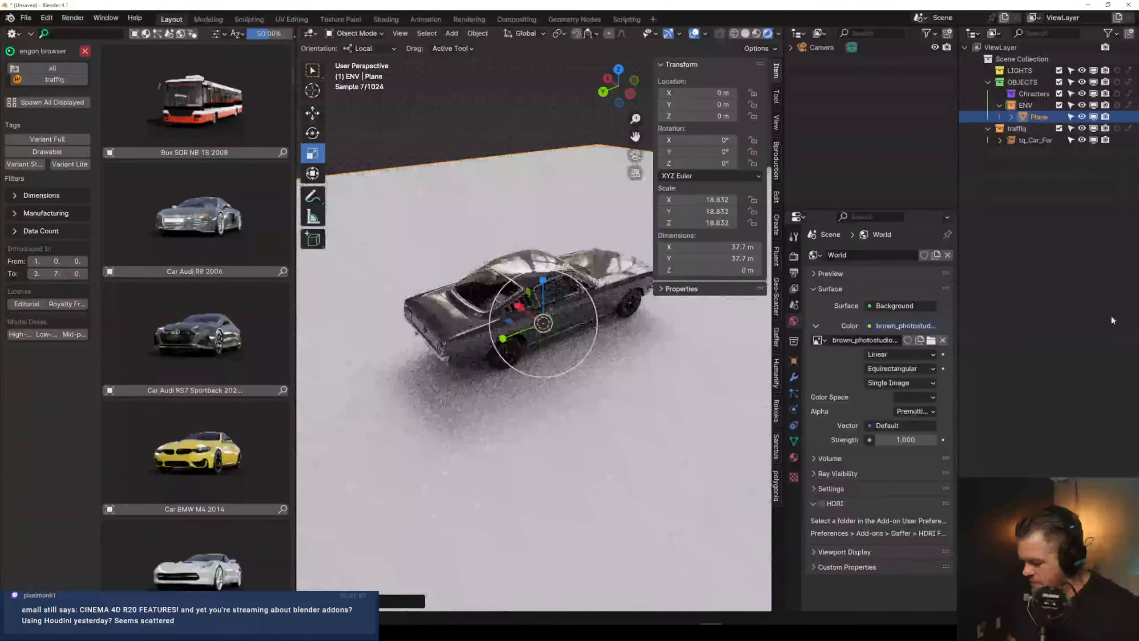
{"action": "middle_click_drag", "start_coordinate": [450, 352], "coordinate": [462, 352]}
{"action": "scroll", "coordinate": [462, 352], "scroll_direction": "up", "scroll_amount": 1}
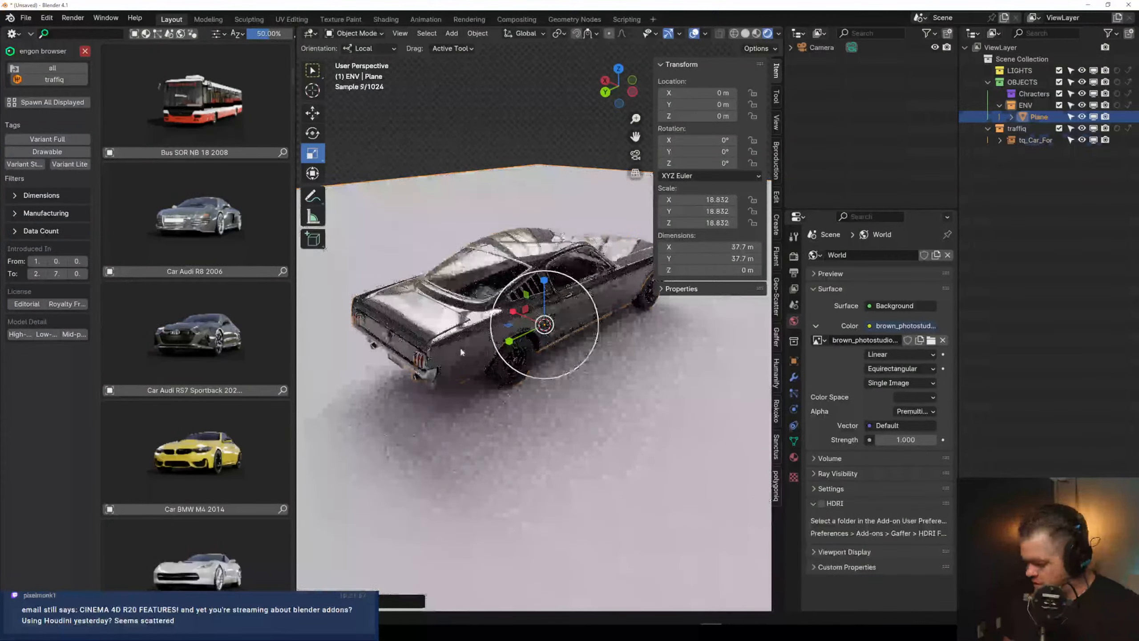
Select the Mustang and examine its custom properties with the sidebar widened enough to read their names
{"action": "left_click", "coordinate": [461, 352]}
{"action": "left_click", "coordinate": [663, 242]}
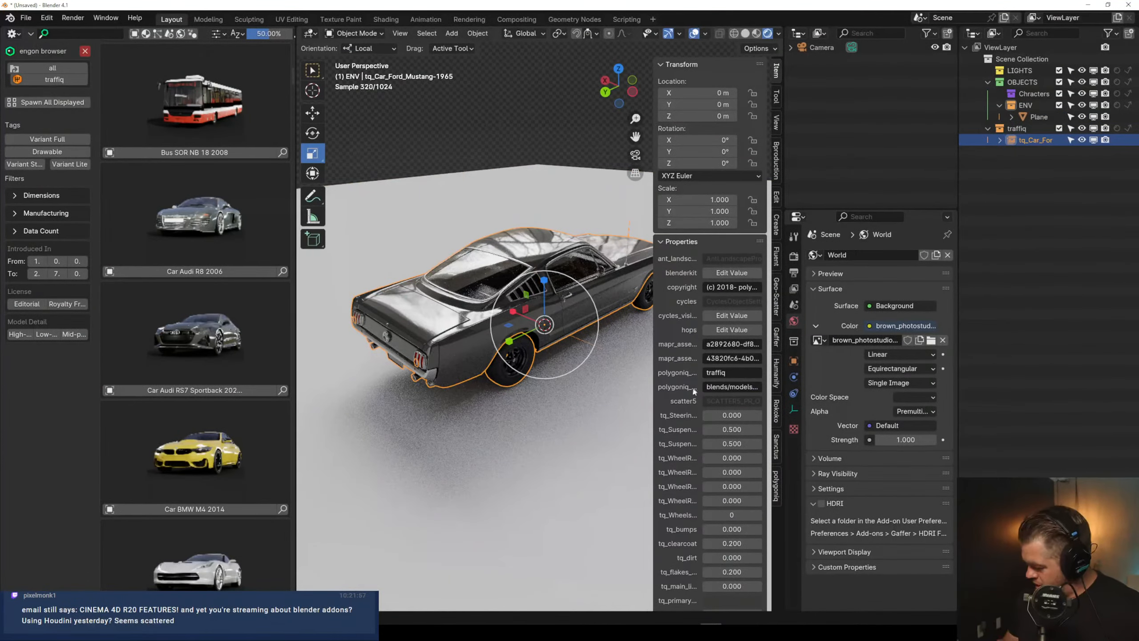
{"action": "left_click_drag", "start_coordinate": [652, 277], "coordinate": [563, 277]}
{"action": "scroll", "coordinate": [630, 511], "scroll_direction": "down", "scroll_amount": 1}
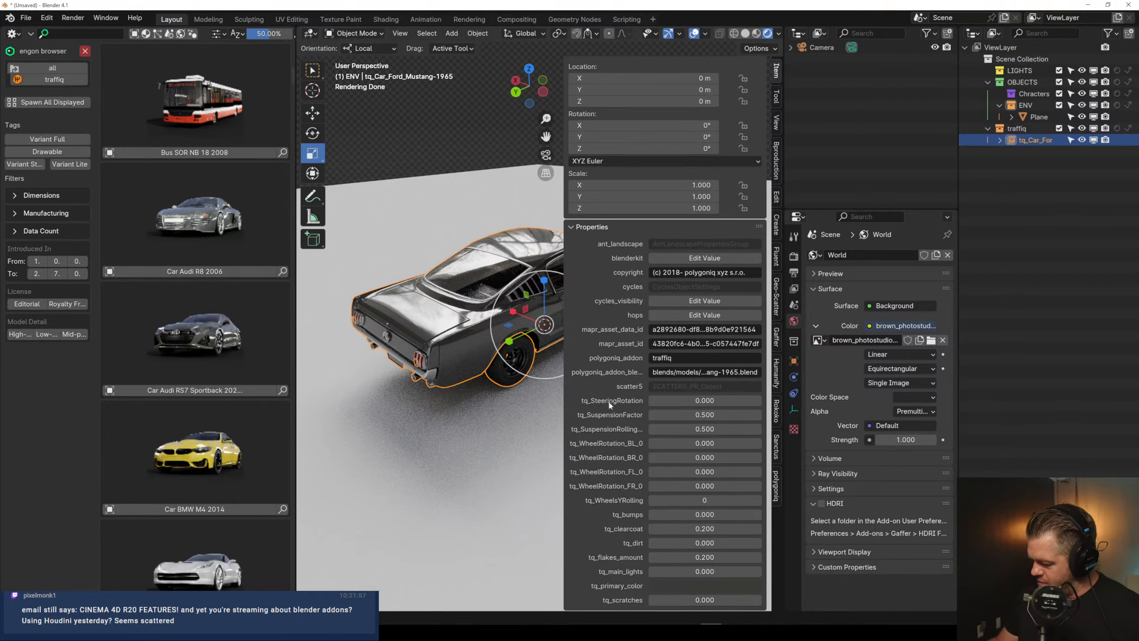
{"action": "left_click", "coordinate": [577, 227]}
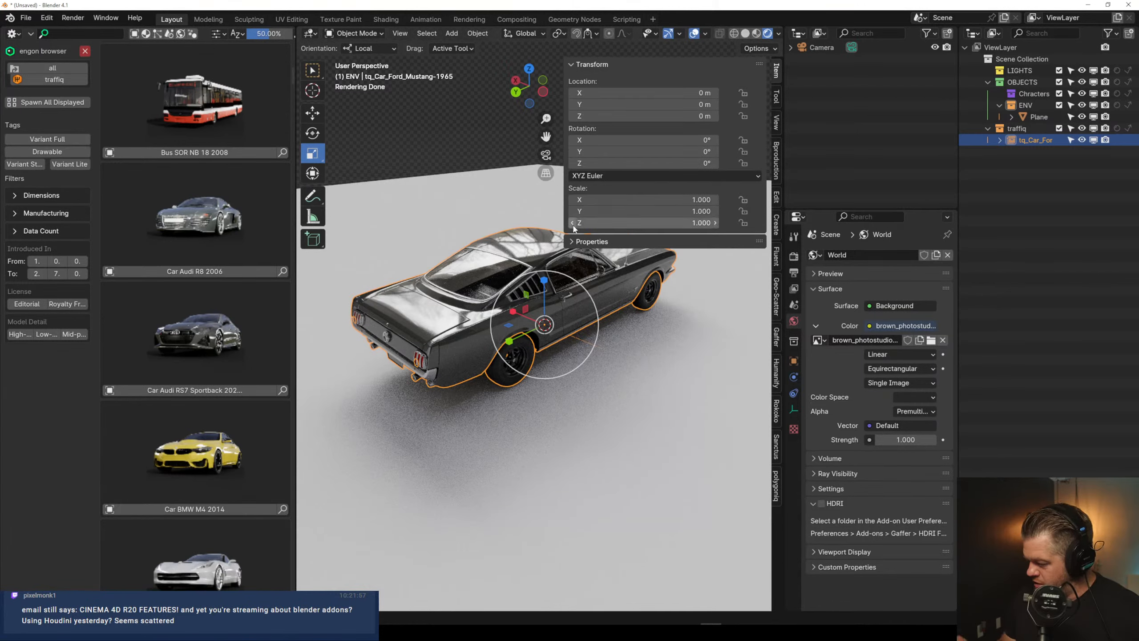
Show the polygoniq tools for the Mustang and widen the 3D viewport, merging away the second outliner
{"action": "left_click", "coordinate": [776, 485]}
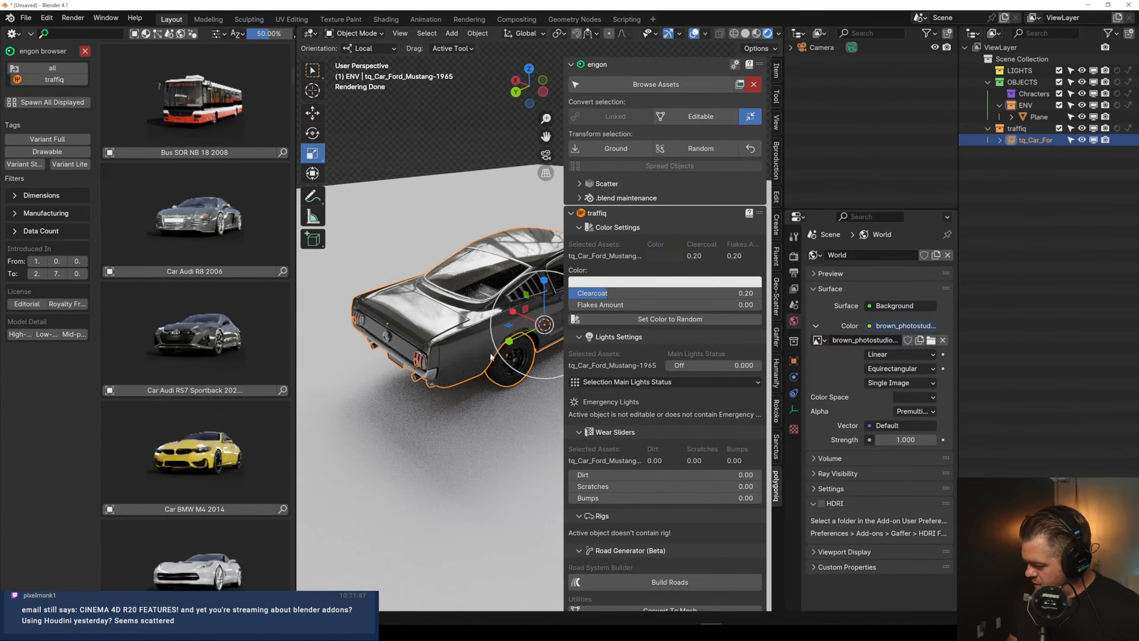
{"action": "left_click_drag", "start_coordinate": [785, 186], "coordinate": [829, 186]}
{"action": "left_click_drag", "start_coordinate": [956, 206], "coordinate": [1023, 201]}
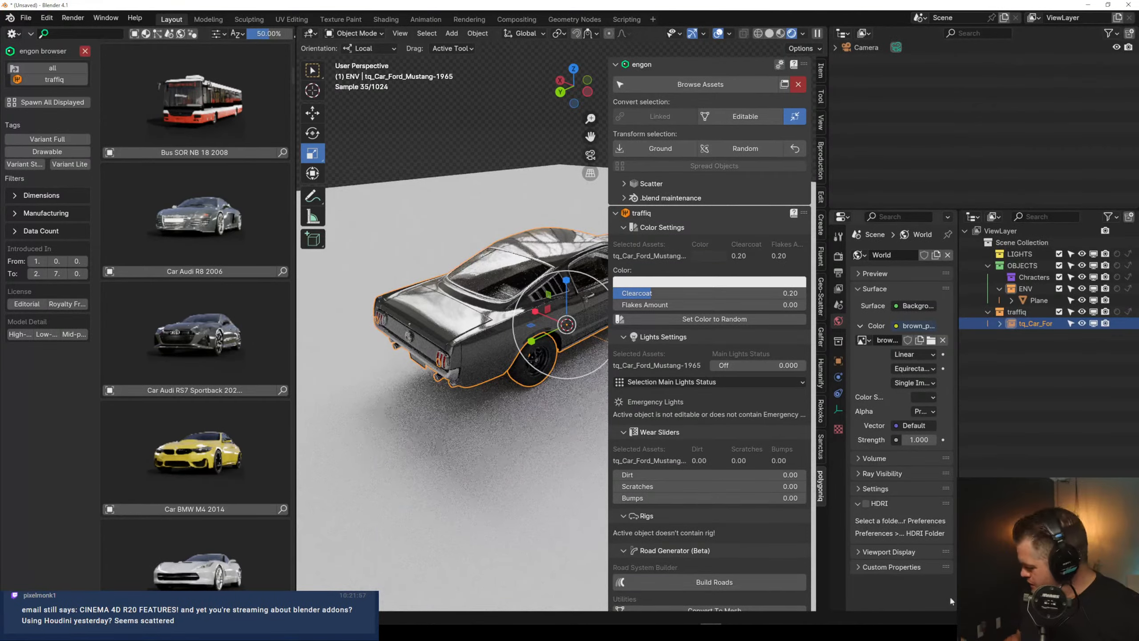
{"action": "left_click_drag", "start_coordinate": [958, 605], "coordinate": [1005, 604]}
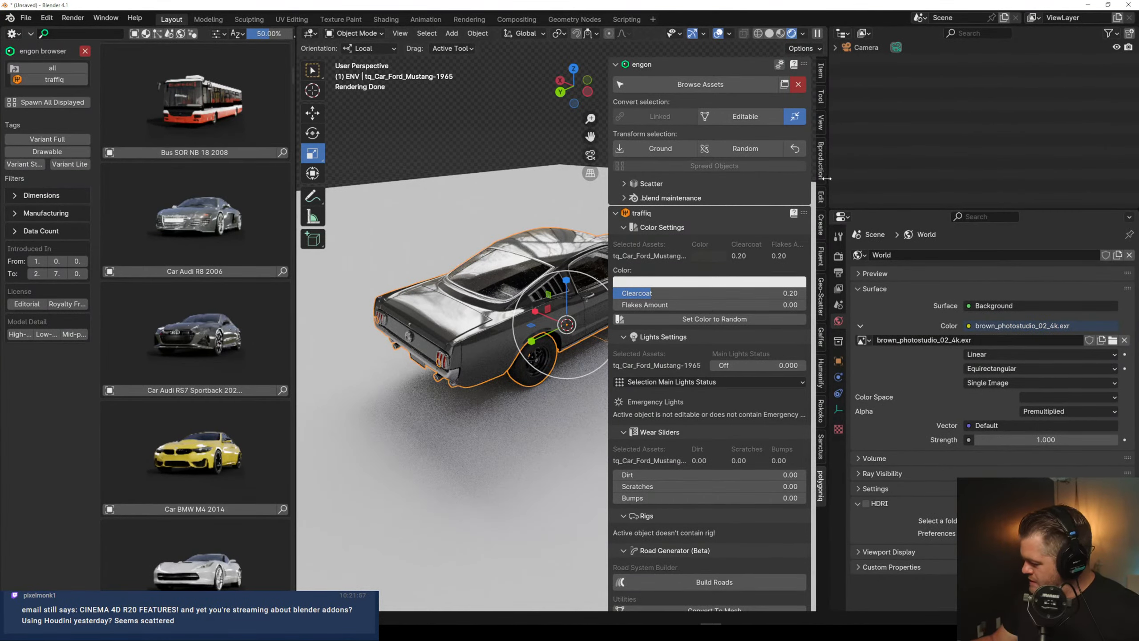
{"action": "left_click_drag", "start_coordinate": [826, 178], "coordinate": [990, 178]}
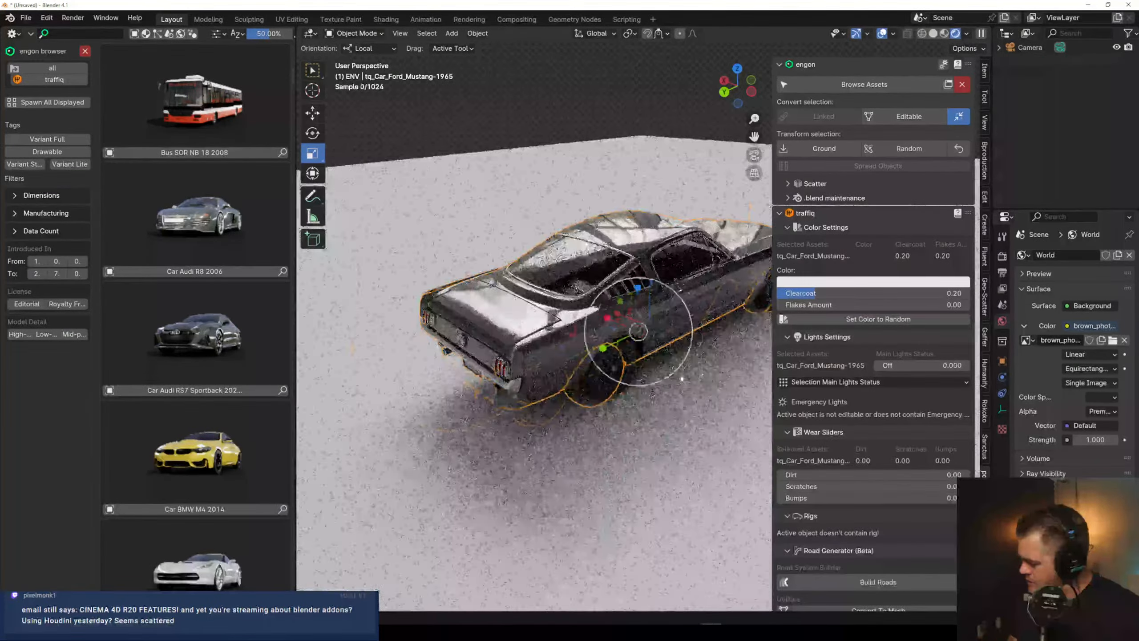
Enable All View Layers, Collections and Meshes in the remaining outliner's filter
{"action": "left_click", "coordinate": [1030, 35]}
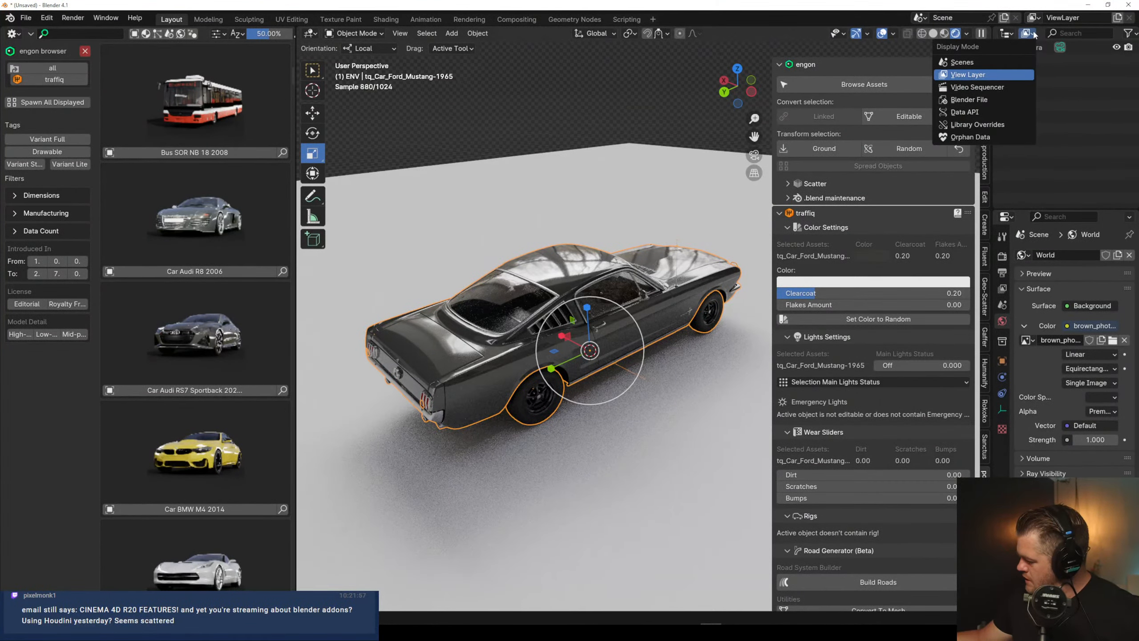
{"action": "left_click", "coordinate": [1128, 33]}
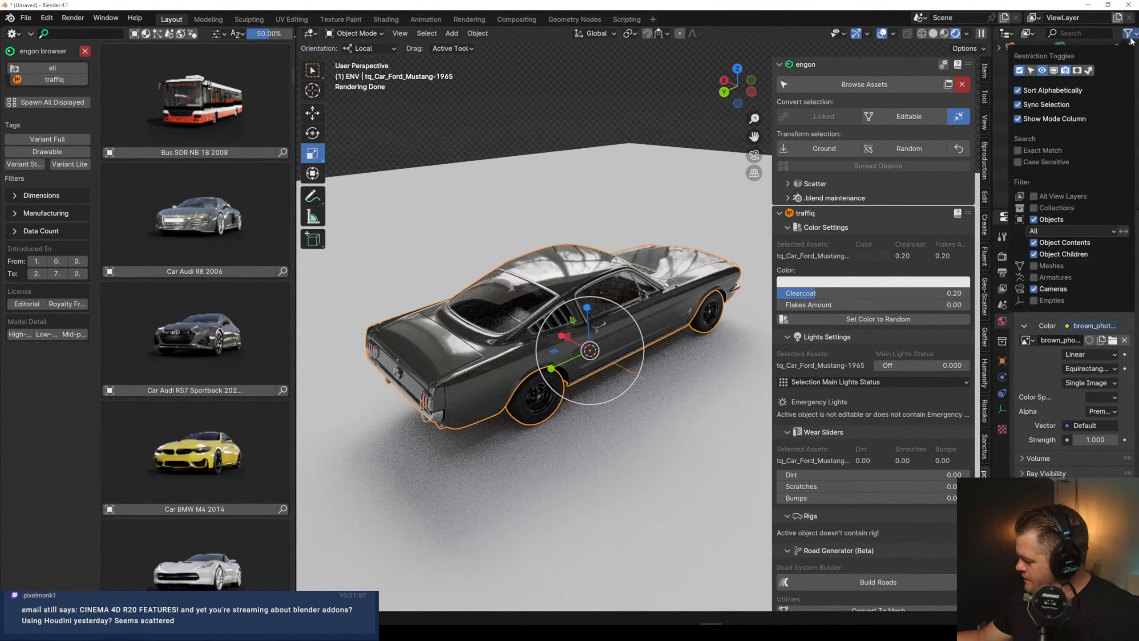
{"action": "left_click", "coordinate": [1039, 209]}
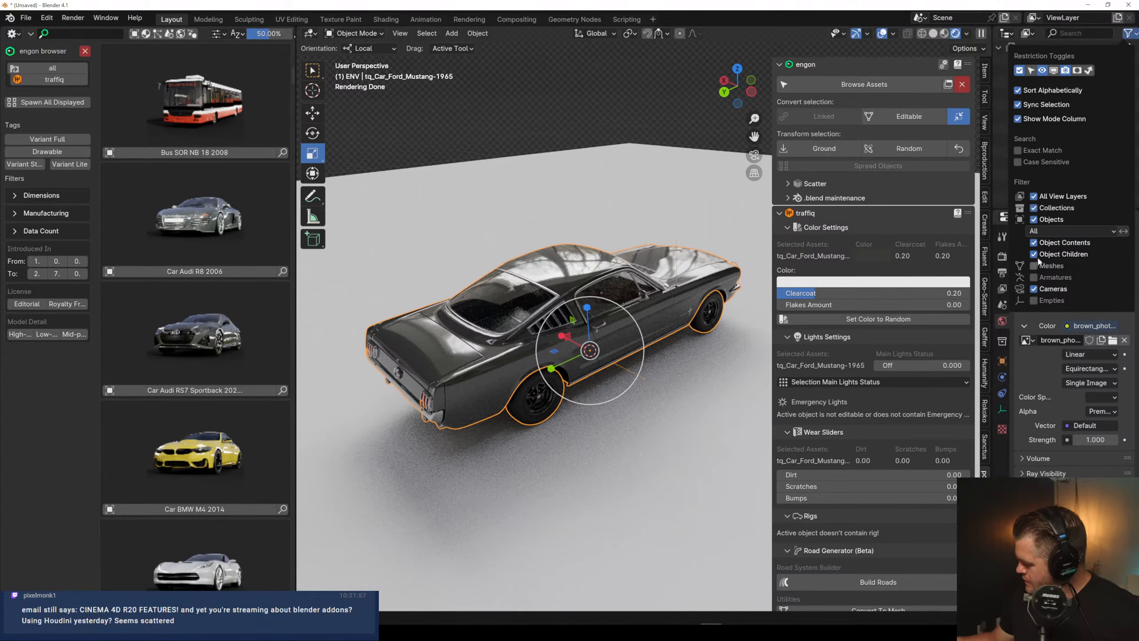
{"action": "left_click", "coordinate": [1035, 315]}
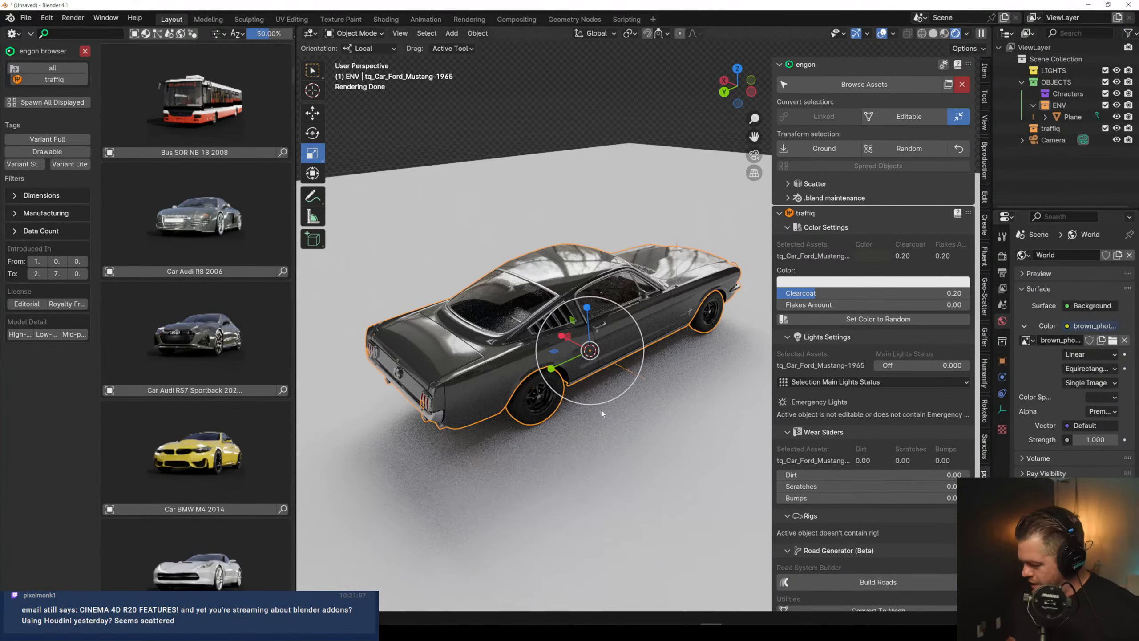
Set the Mustang's traffiq color to orange with hue 0.021 and saturation 1.000
{"action": "middle_click_drag", "start_coordinate": [603, 413], "coordinate": [599, 395]}
{"action": "left_click", "coordinate": [876, 282]}
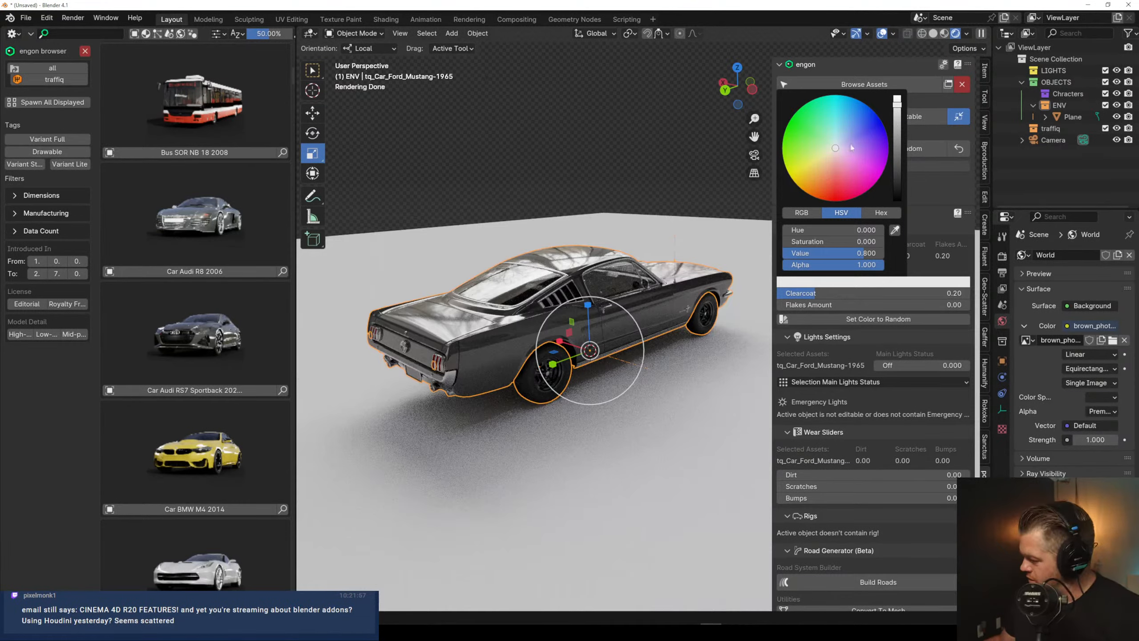
{"action": "left_click", "coordinate": [824, 203]}
{"action": "mouse_move", "coordinate": [825, 203]}
{"action": "left_mouse_down"}
{"action": "mouse_move", "coordinate": [859, 174]}
{"action": "mouse_move", "coordinate": [832, 208]}
{"action": "mouse_move", "coordinate": [809, 213]}
{"action": "left_mouse_up"}
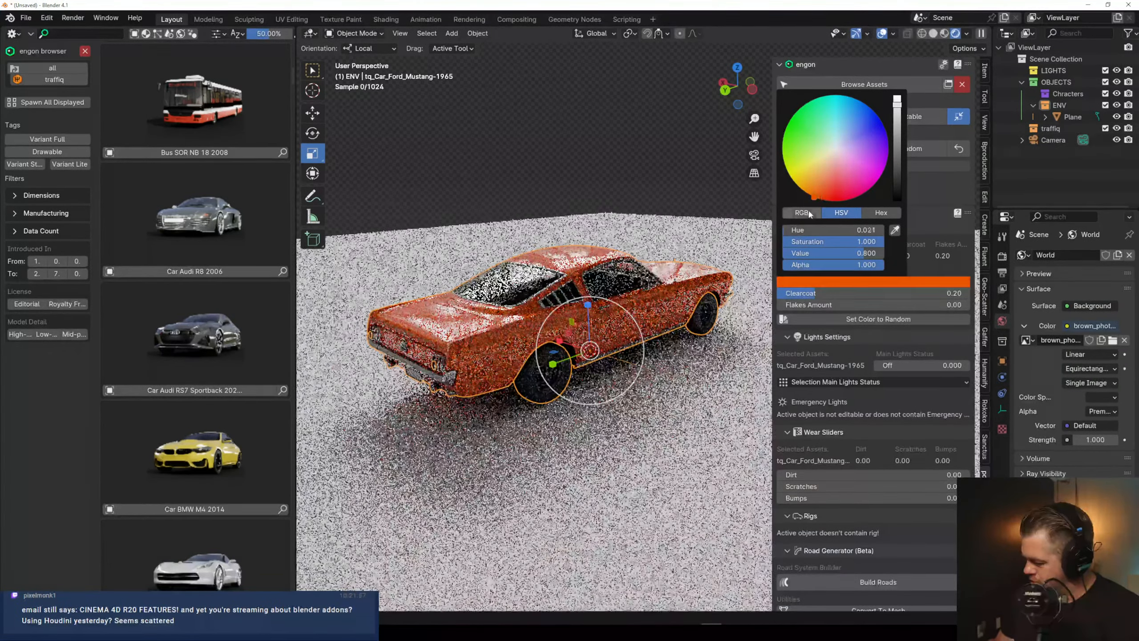
{"action": "middle_click_drag", "start_coordinate": [538, 371], "coordinate": [532, 399]}
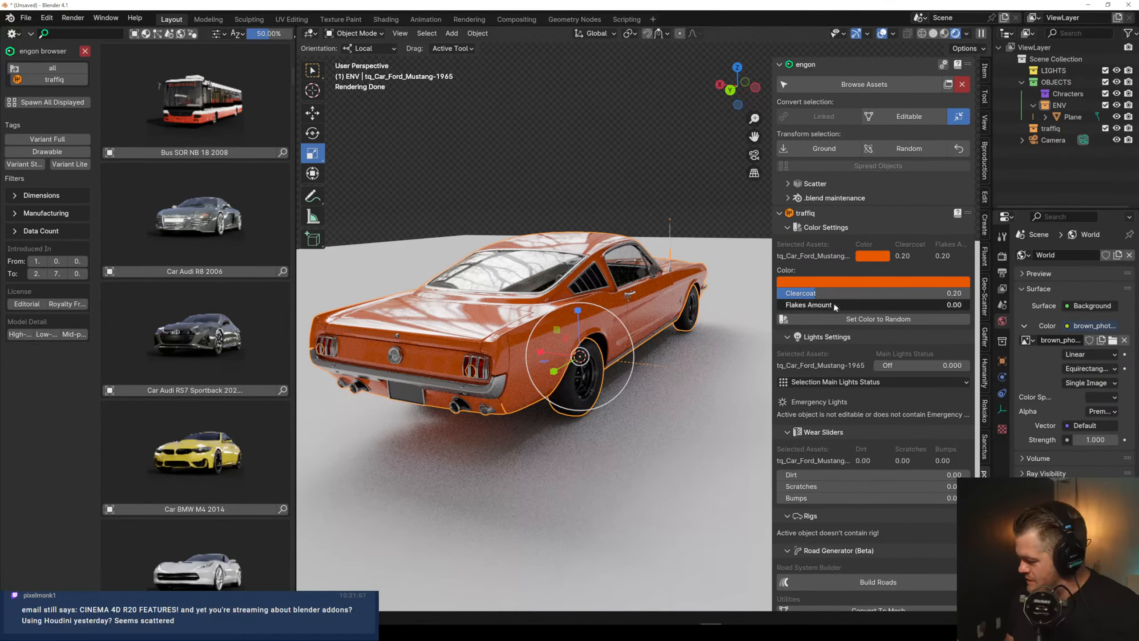
Set the Mustang paint's Flakes Amount to 0.06 and inspect the bodywork up close
{"action": "left_click_drag", "start_coordinate": [833, 304], "coordinate": [852, 304]}
{"action": "scroll", "coordinate": [570, 322], "scroll_direction": "up", "scroll_amount": 3}
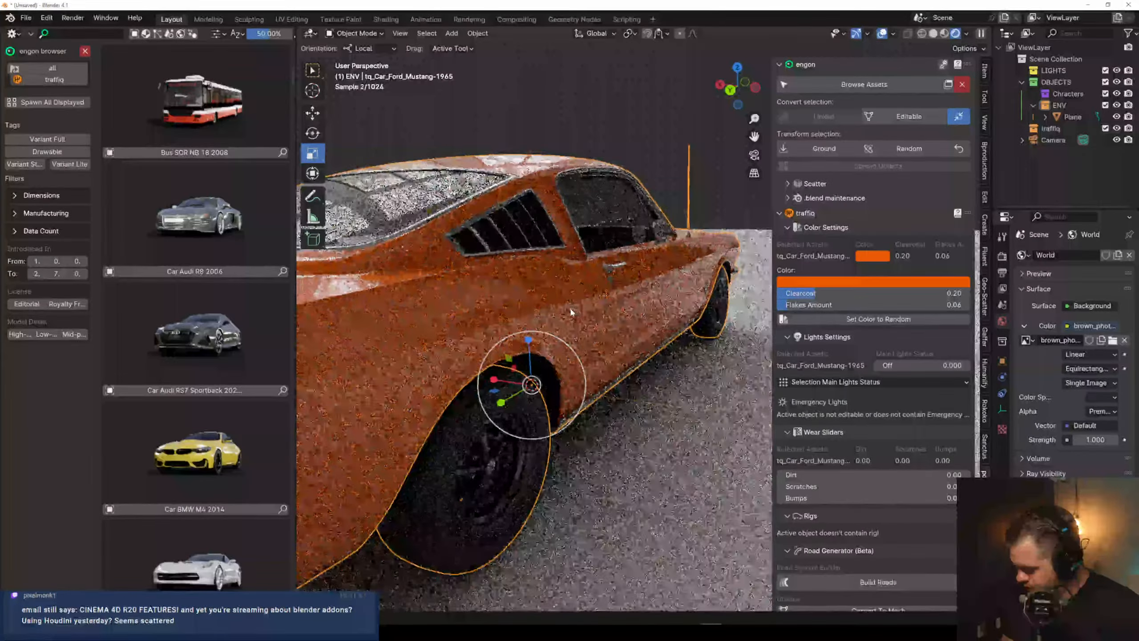
Set the Mustang paint's Flakes Amount to 0.57 and inspect the rear bodywork and side window up close
{"action": "middle_click_drag", "start_coordinate": [570, 322], "coordinate": [592, 353]}
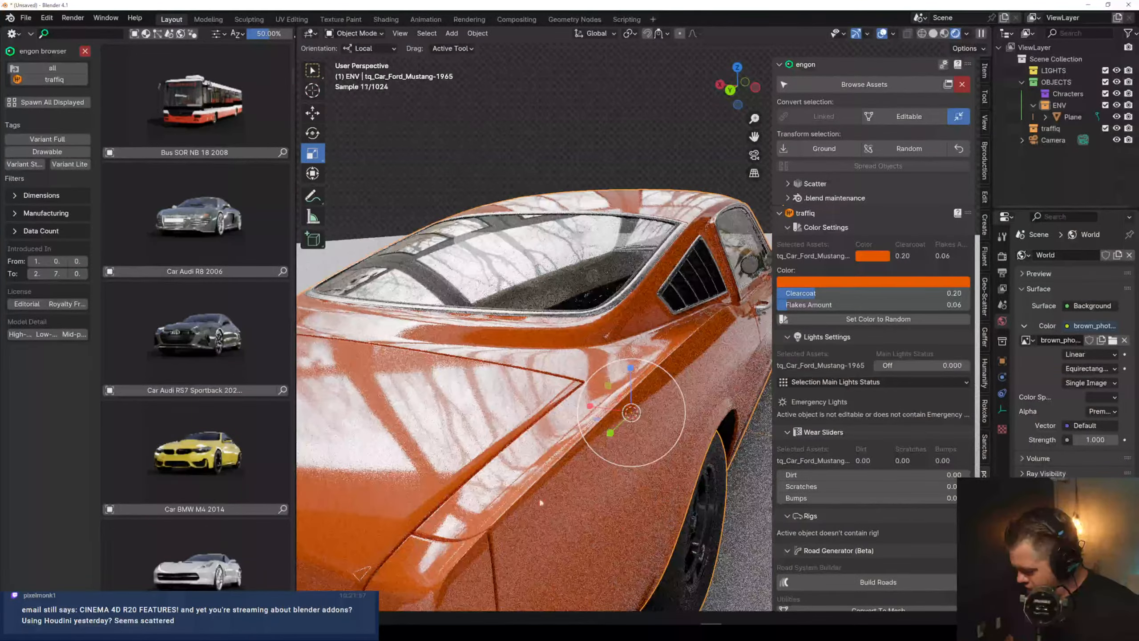
{"action": "left_click_drag", "start_coordinate": [830, 307], "coordinate": [918, 301]}
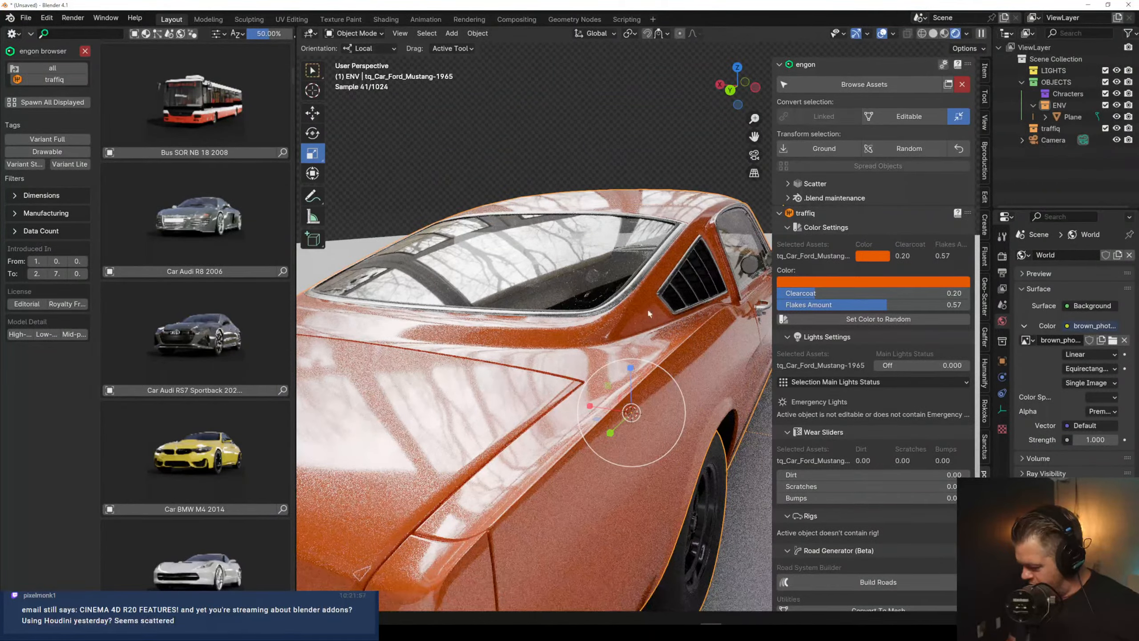
{"action": "scroll", "coordinate": [649, 314], "scroll_direction": "down", "scroll_amount": 5}
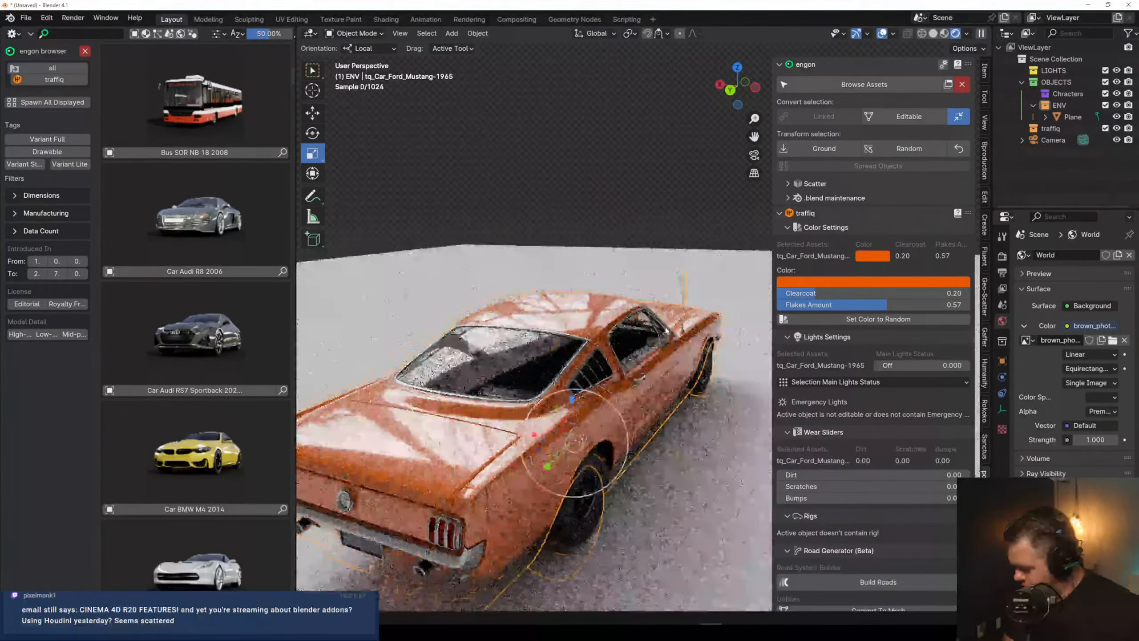
{"action": "scroll", "coordinate": [667, 330], "scroll_direction": "up", "scroll_amount": 3}
{"action": "middle_click_drag", "start_coordinate": [667, 330], "coordinate": [655, 366]}
{"action": "scroll", "coordinate": [651, 319], "scroll_direction": "up", "scroll_amount": 2}
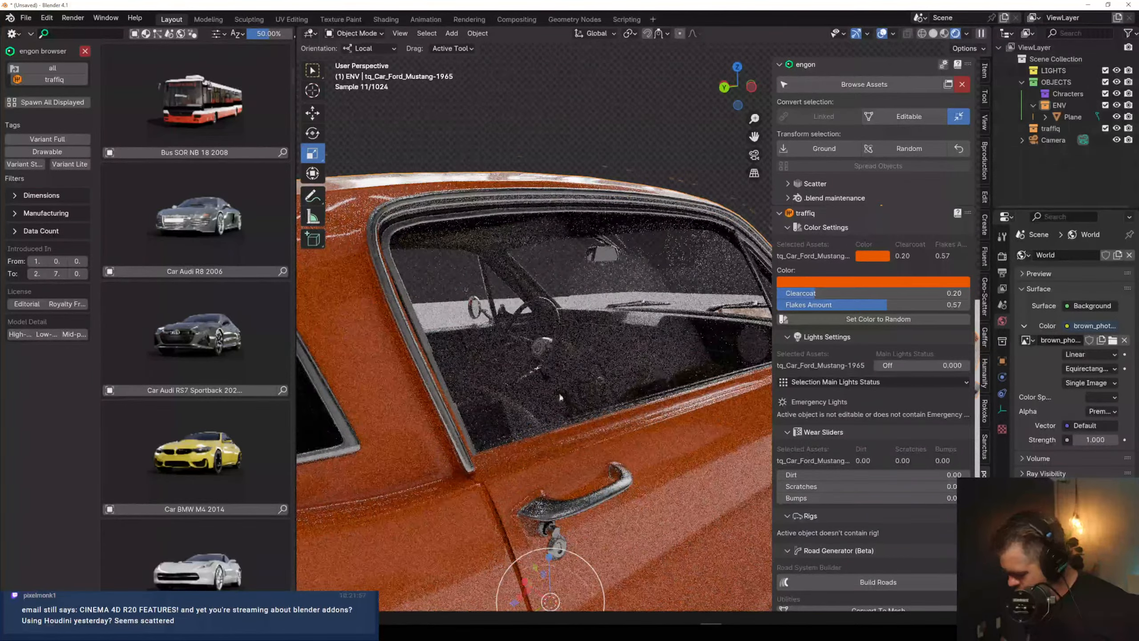
{"action": "scroll", "coordinate": [612, 352], "scroll_direction": "up", "scroll_amount": 2}
{"action": "scroll", "coordinate": [604, 426], "scroll_direction": "up", "scroll_amount": 1}
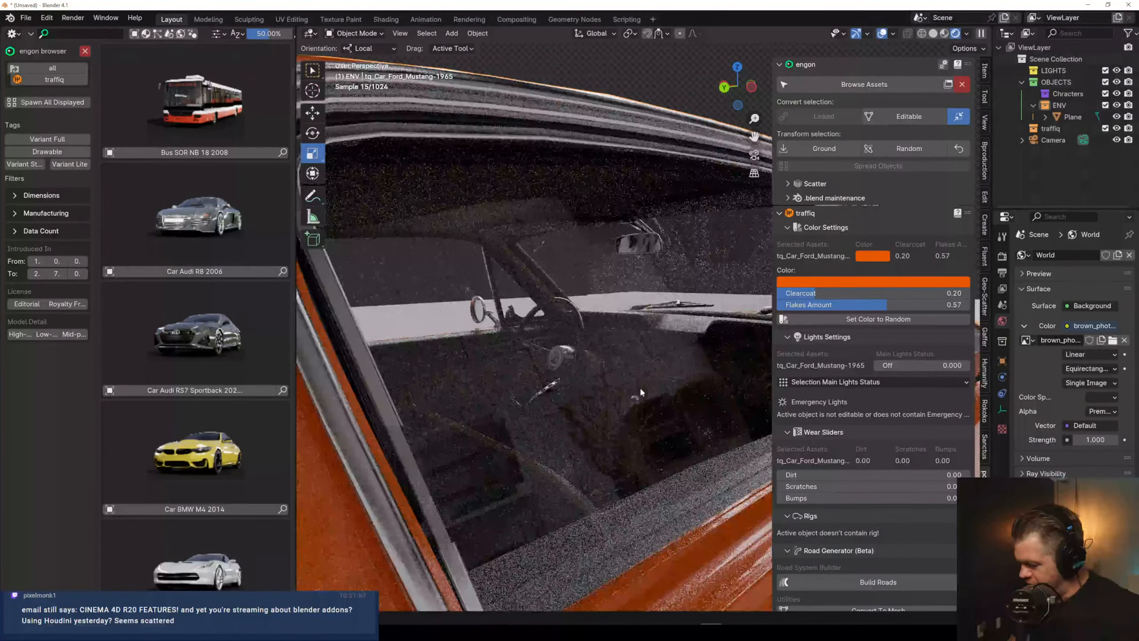
{"action": "scroll", "coordinate": [673, 377], "scroll_direction": "down", "scroll_amount": 8}
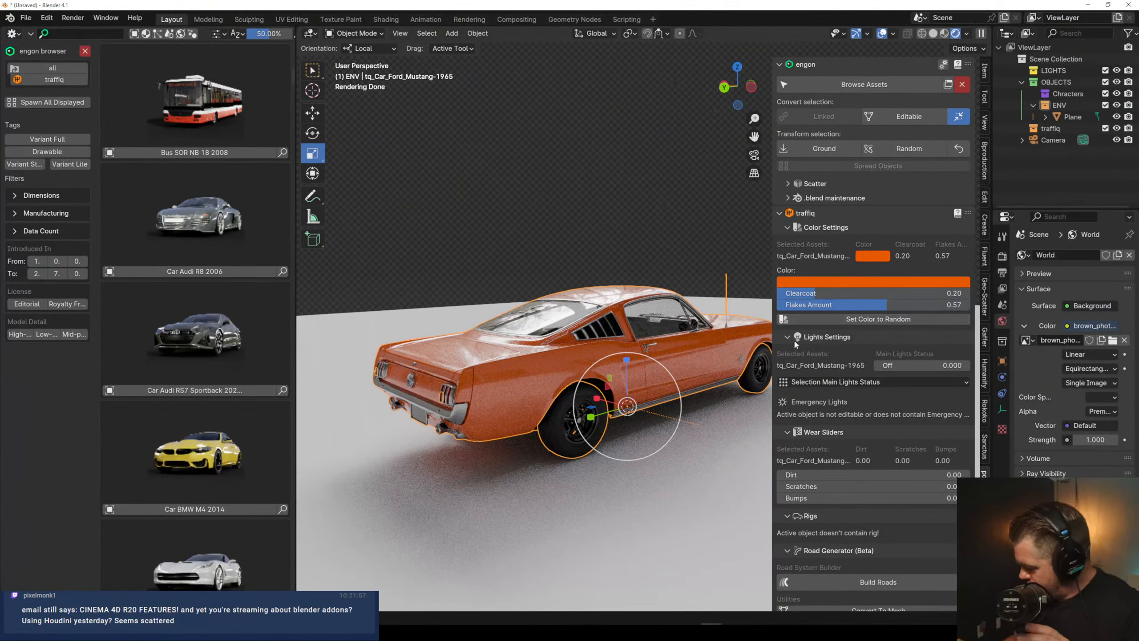
Test the Mustang's main lights at High-Beam and set their status to Parking at 0.340
{"action": "left_click_drag", "start_coordinate": [915, 366], "coordinate": [963, 365]}
{"action": "middle_click_drag", "start_coordinate": [451, 412], "coordinate": [497, 406]}
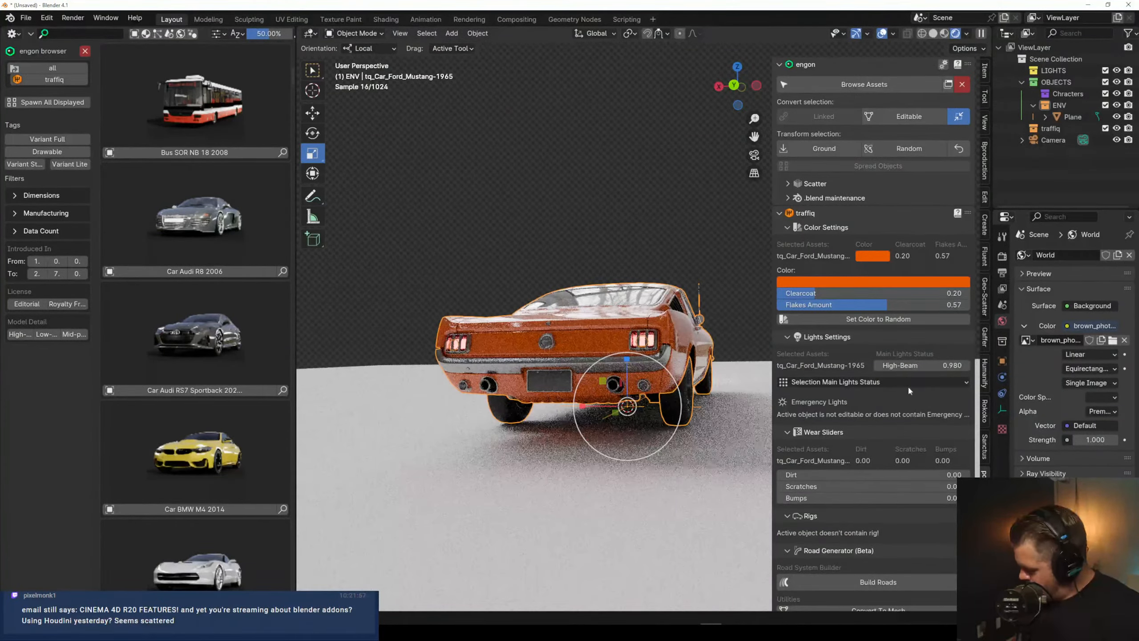
{"action": "left_click_drag", "start_coordinate": [913, 371], "coordinate": [876, 370]}
{"action": "left_click", "coordinate": [874, 382]}
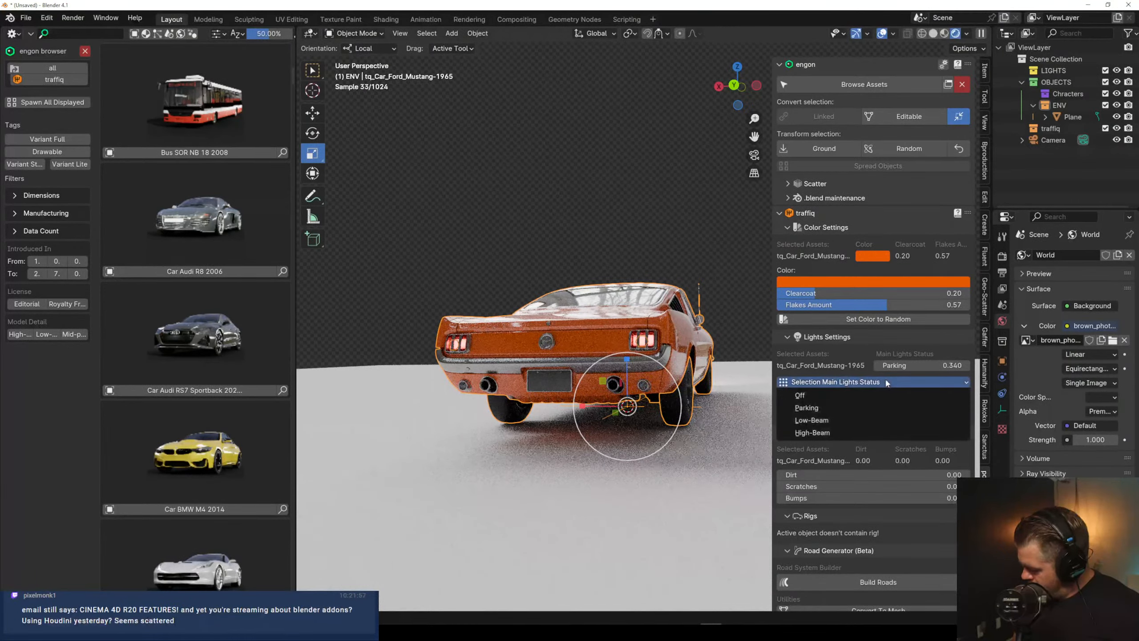
{"action": "left_click", "coordinate": [835, 408]}
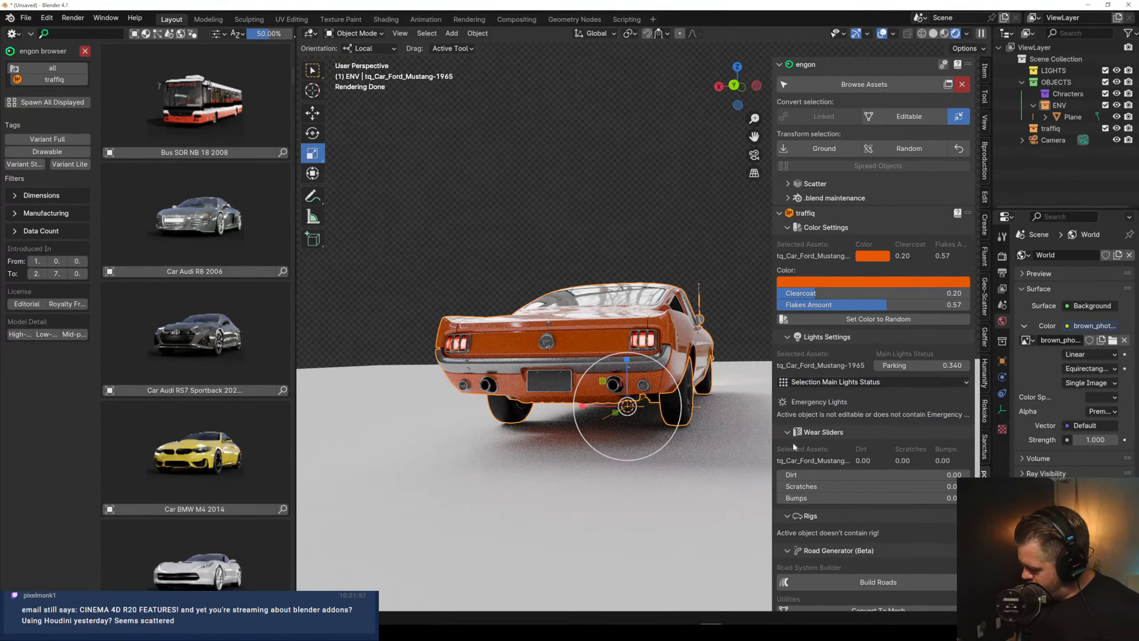
Set the Mustang's Dirt wear to 1.00 and check the bodywork around the rear wheel
{"action": "left_click", "coordinate": [787, 433]}
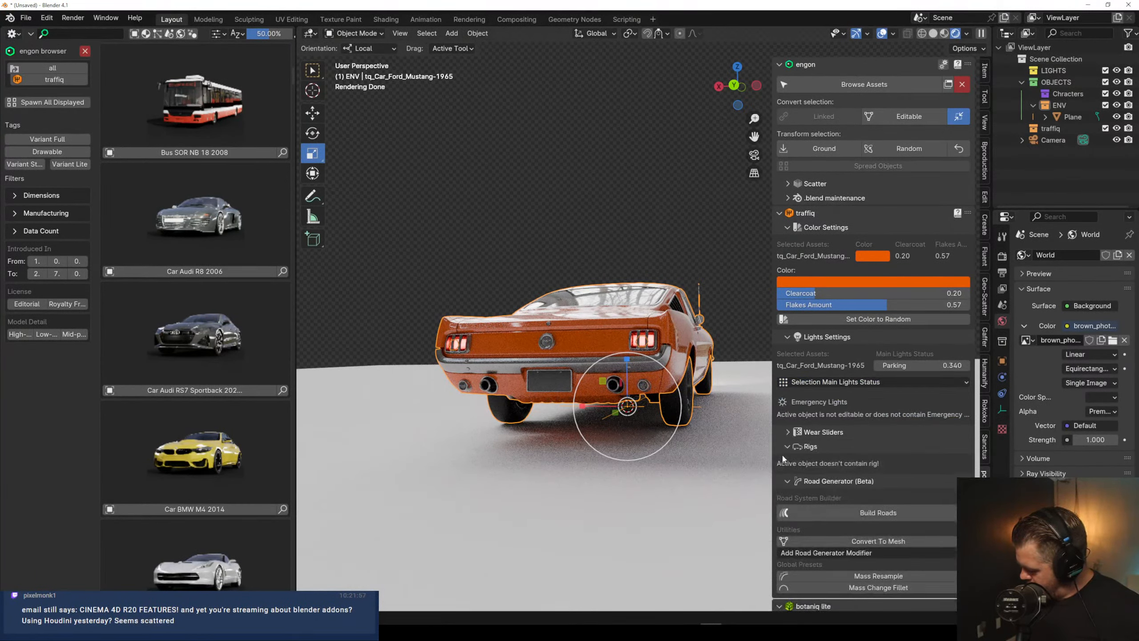
{"action": "left_click", "coordinate": [787, 432]}
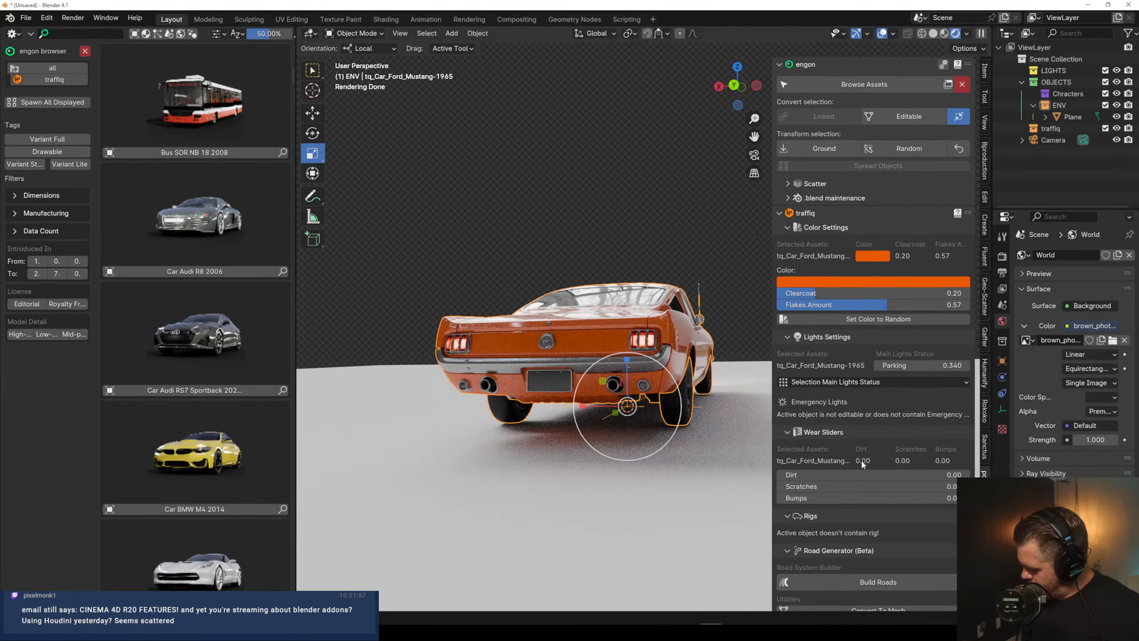
{"action": "left_click_drag", "start_coordinate": [872, 474], "coordinate": [966, 471]}
{"action": "middle_click_drag", "start_coordinate": [686, 435], "coordinate": [618, 430]}
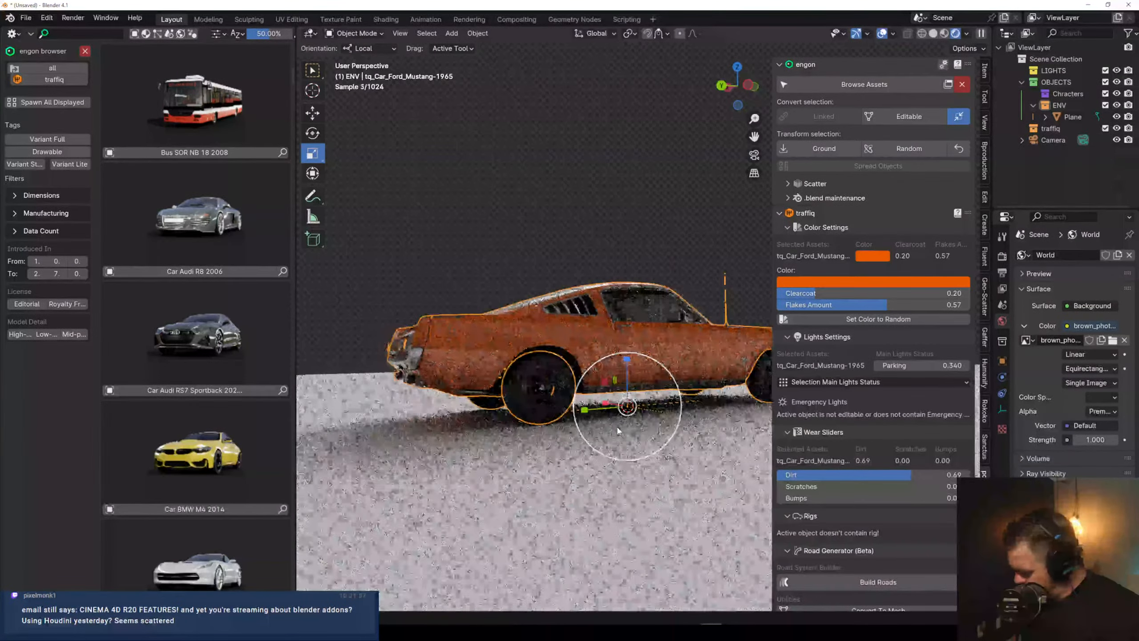
{"action": "left_click_drag", "start_coordinate": [912, 475], "coordinate": [978, 474]}
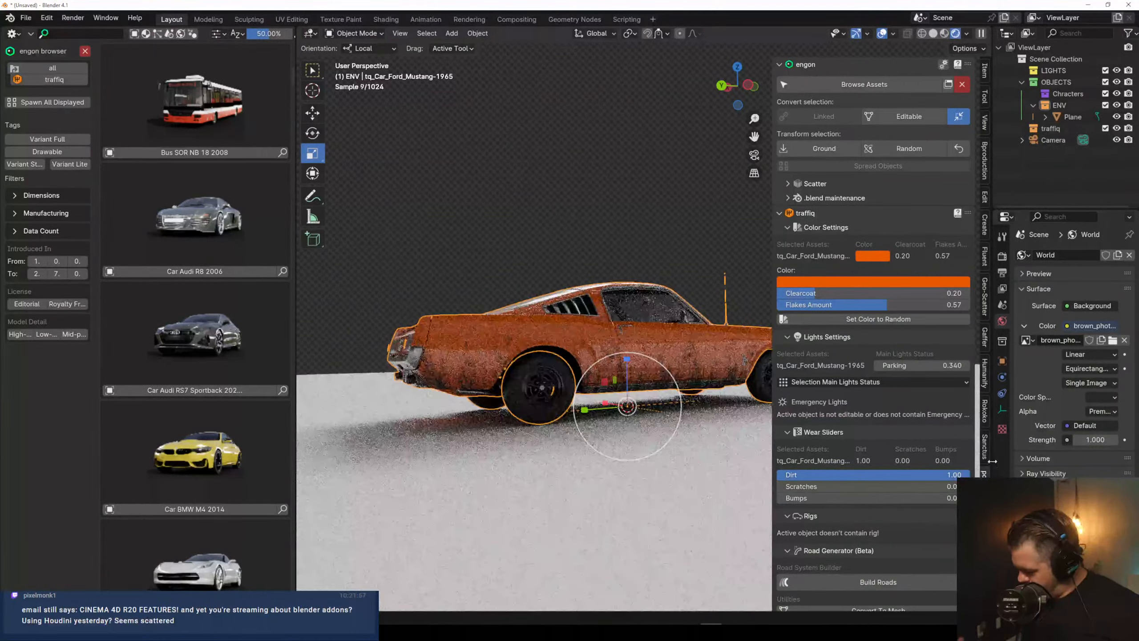
{"action": "scroll", "coordinate": [526, 363], "scroll_direction": "up", "scroll_amount": 3}
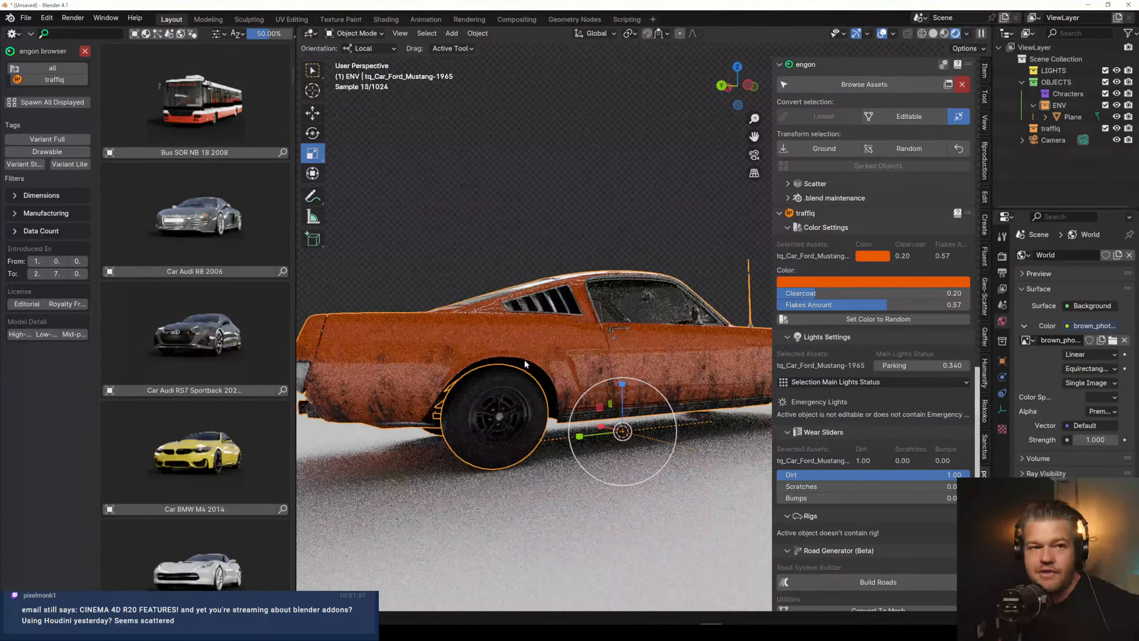
Set the Mustang's Scratches and Bumps wear to 1.00 and deselect the car to inspect the worn paint
{"action": "left_click_drag", "start_coordinate": [880, 483], "coordinate": [968, 486]}
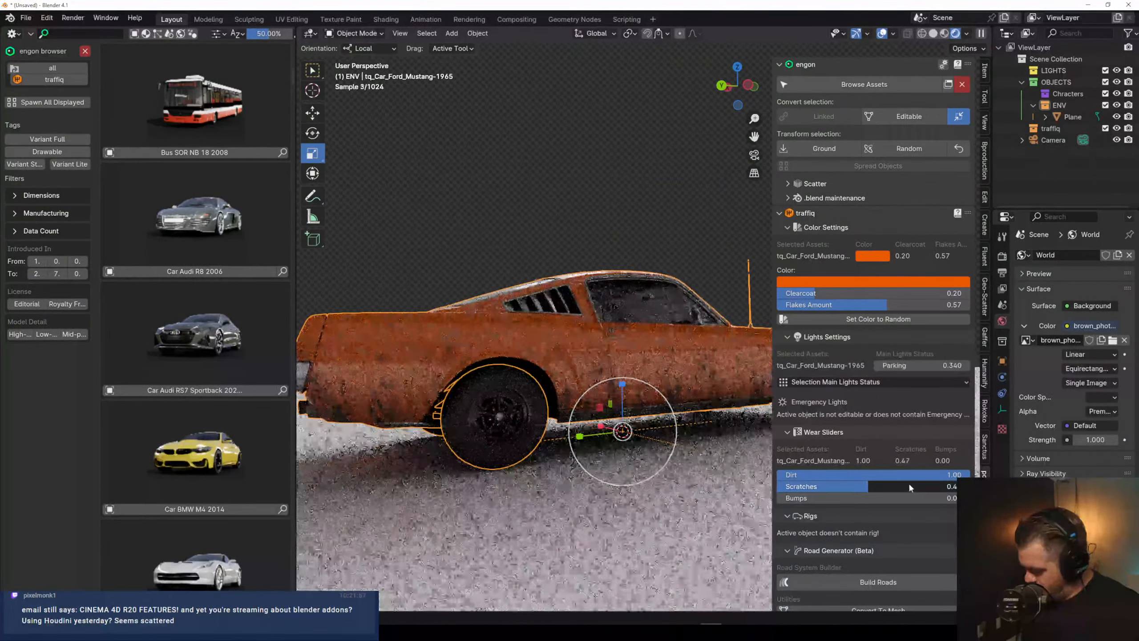
{"action": "middle_click_drag", "start_coordinate": [461, 392], "coordinate": [620, 404]}
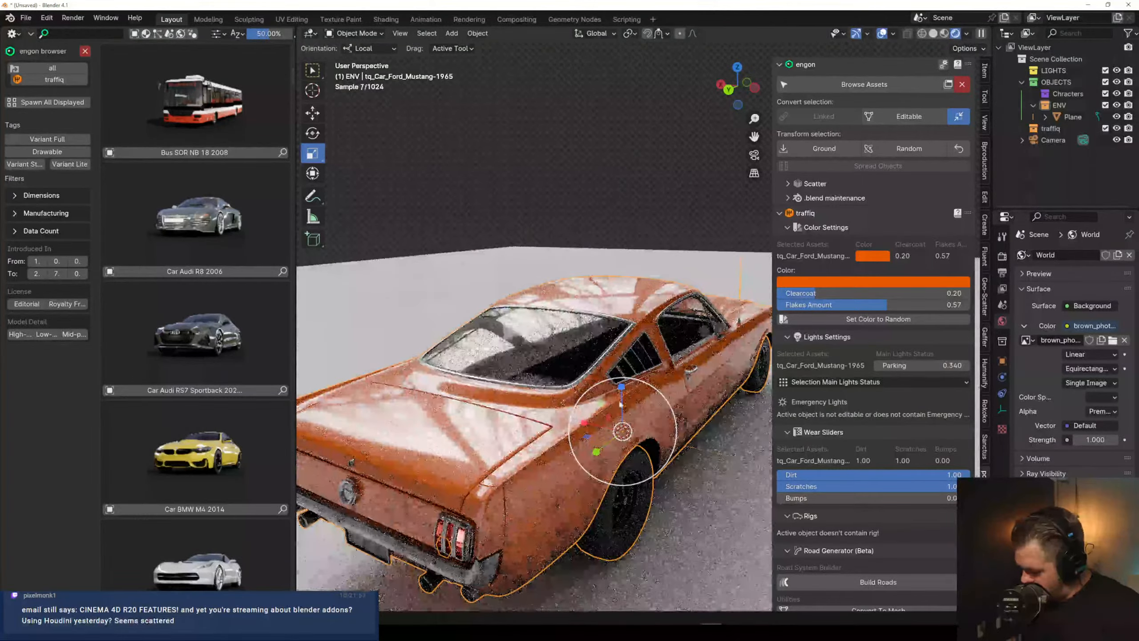
{"action": "left_click_drag", "start_coordinate": [794, 498], "coordinate": [964, 507]}
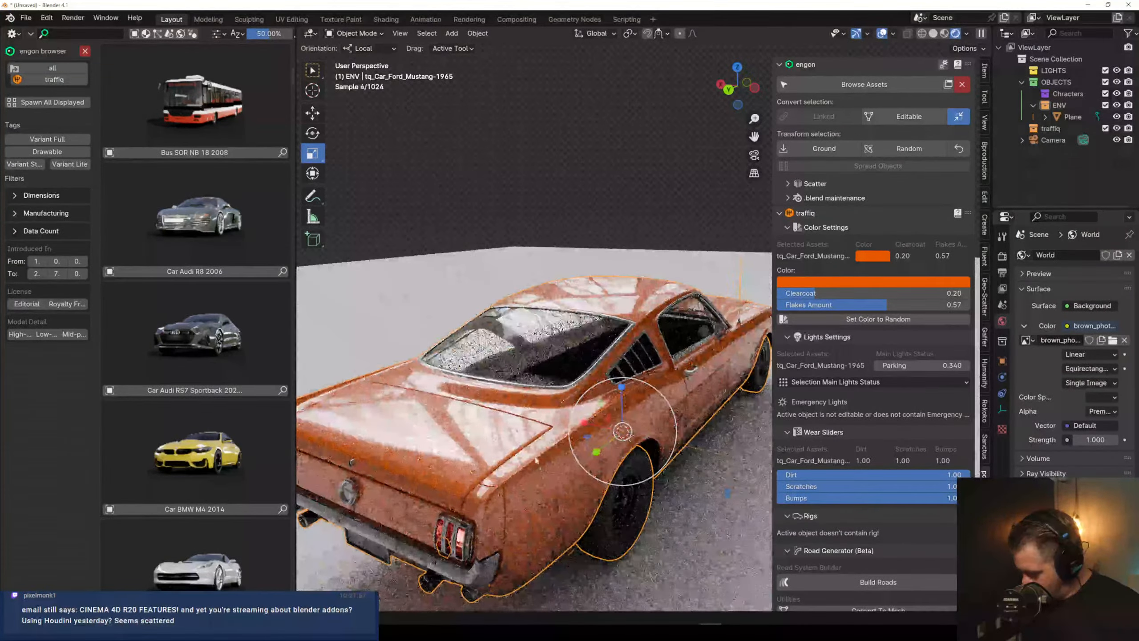
{"action": "scroll", "coordinate": [488, 533], "scroll_direction": "down", "scroll_amount": 2}
{"action": "left_click", "coordinate": [487, 533]}
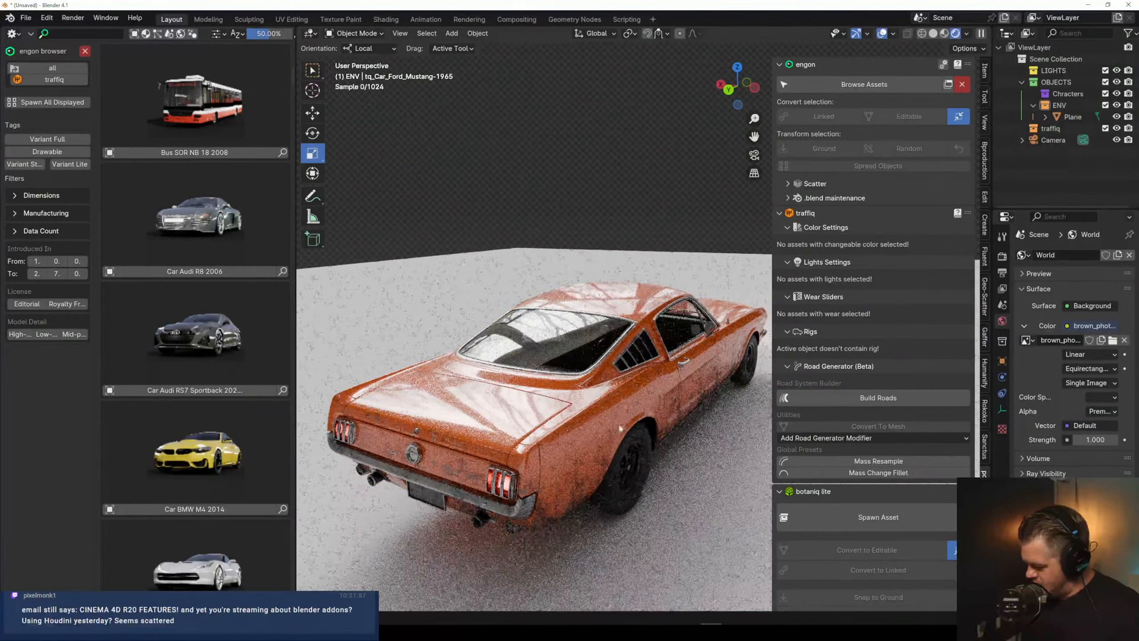
{"action": "scroll", "coordinate": [488, 533], "scroll_direction": "down", "scroll_amount": 2}
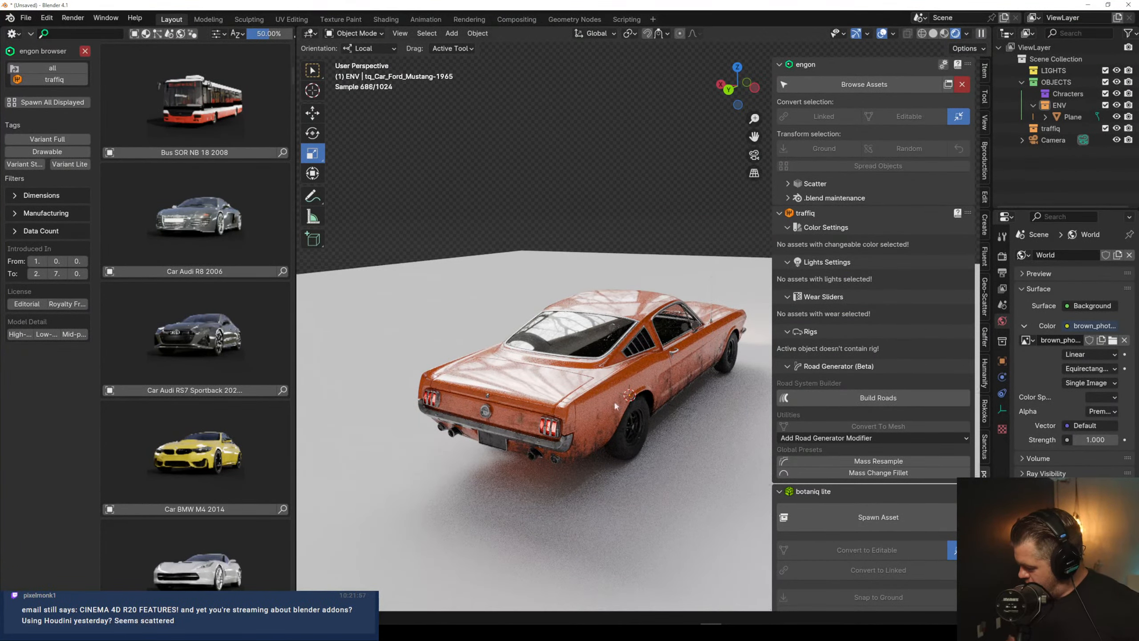
{"action": "middle_click_drag", "start_coordinate": [615, 406], "coordinate": [558, 451]}
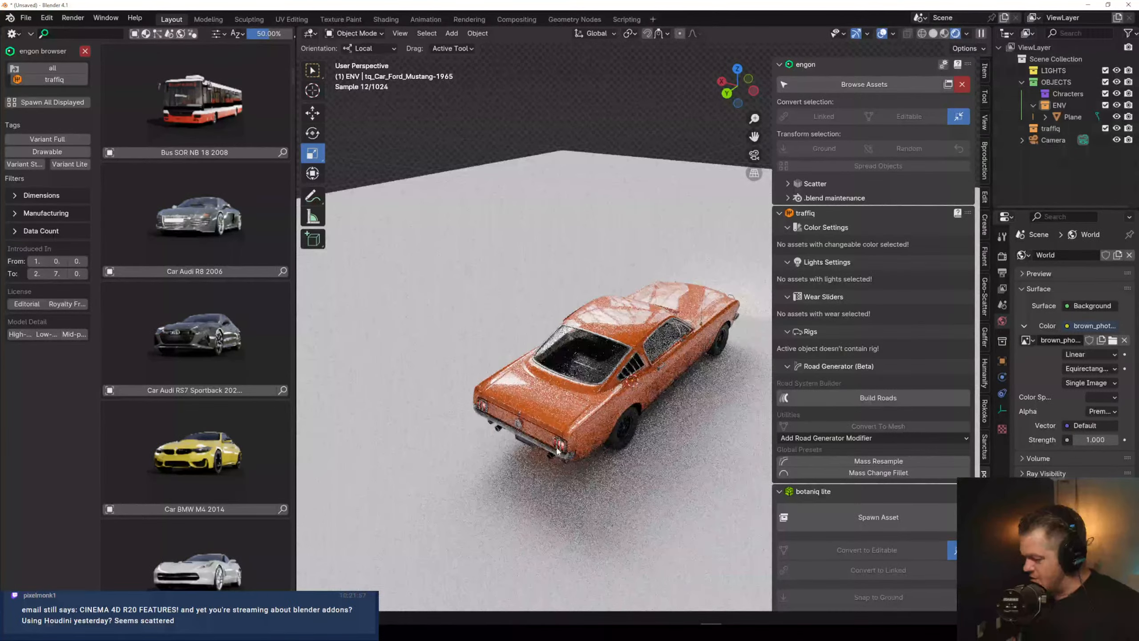
Build one straight EU 2-Lanes-Highway-Barrier road segment lengthwise under the car, working in solid shading from the top view
{"action": "left_click", "coordinate": [933, 34]}
{"action": "mouse_move", "coordinate": [686, 428]}
{"action": "middle_mouse_down"}
{"action": "mouse_move", "coordinate": [615, 461]}
{"action": "mouse_move", "coordinate": [641, 470]}
{"action": "mouse_move", "coordinate": [570, 490]}
{"action": "mouse_move", "coordinate": [550, 335]}
{"action": "middle_mouse_up"}
{"action": "left_click", "coordinate": [737, 78]}
{"action": "scroll", "coordinate": [653, 381], "scroll_direction": "down", "scroll_amount": 2}
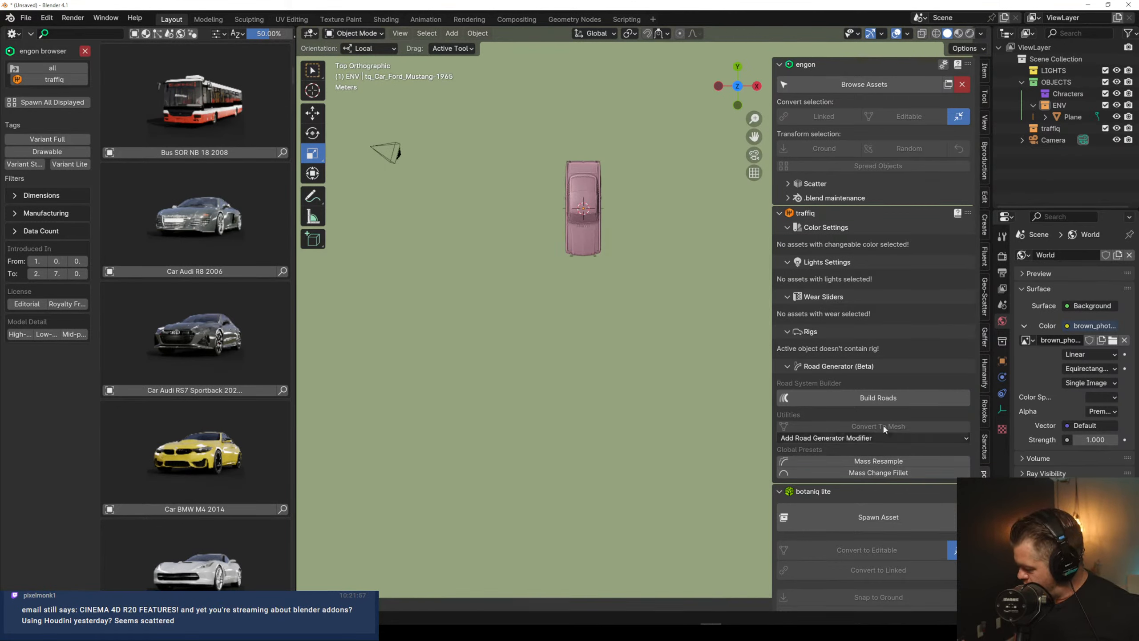
{"action": "left_click", "coordinate": [875, 398]}
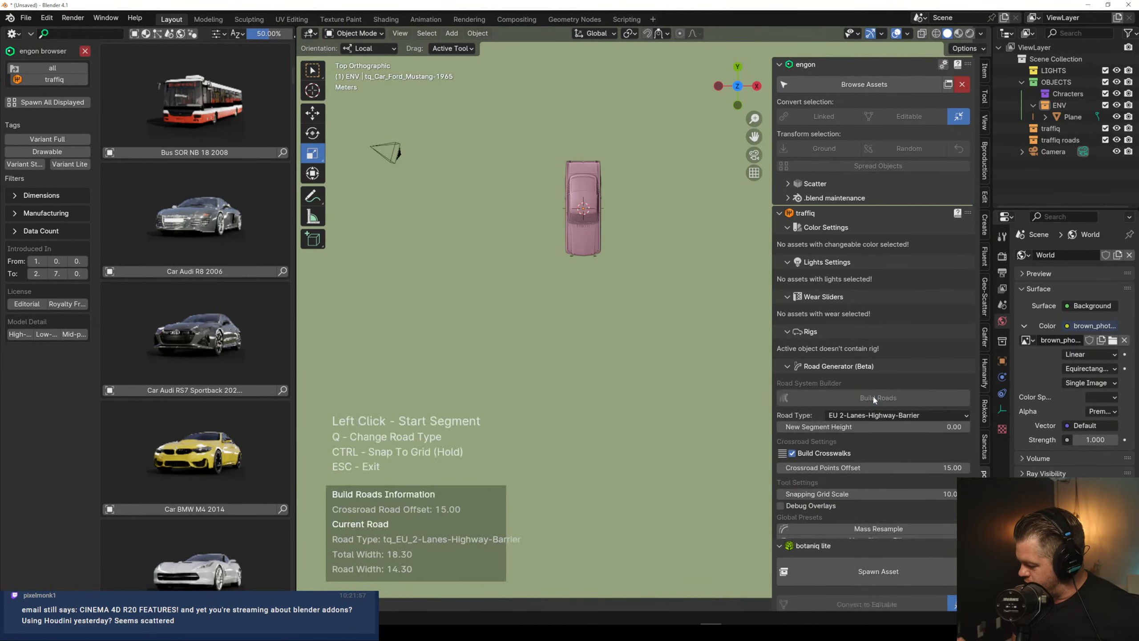
{"action": "left_click", "coordinate": [573, 64]}
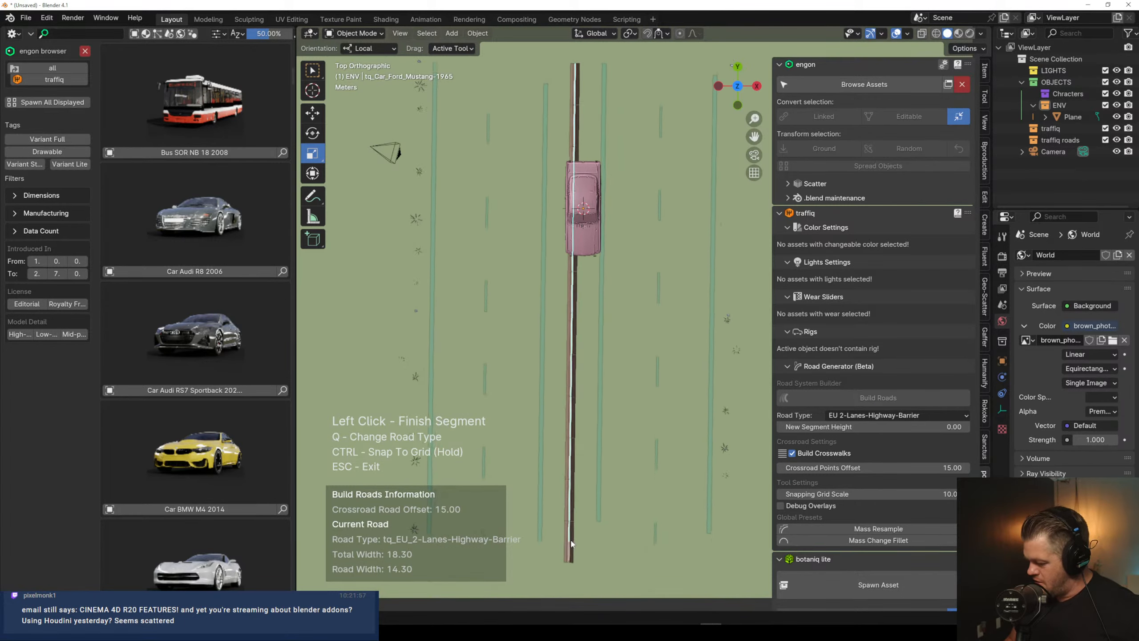
{"action": "left_click", "coordinate": [571, 542]}
{"action": "left_click", "coordinate": [572, 540]}
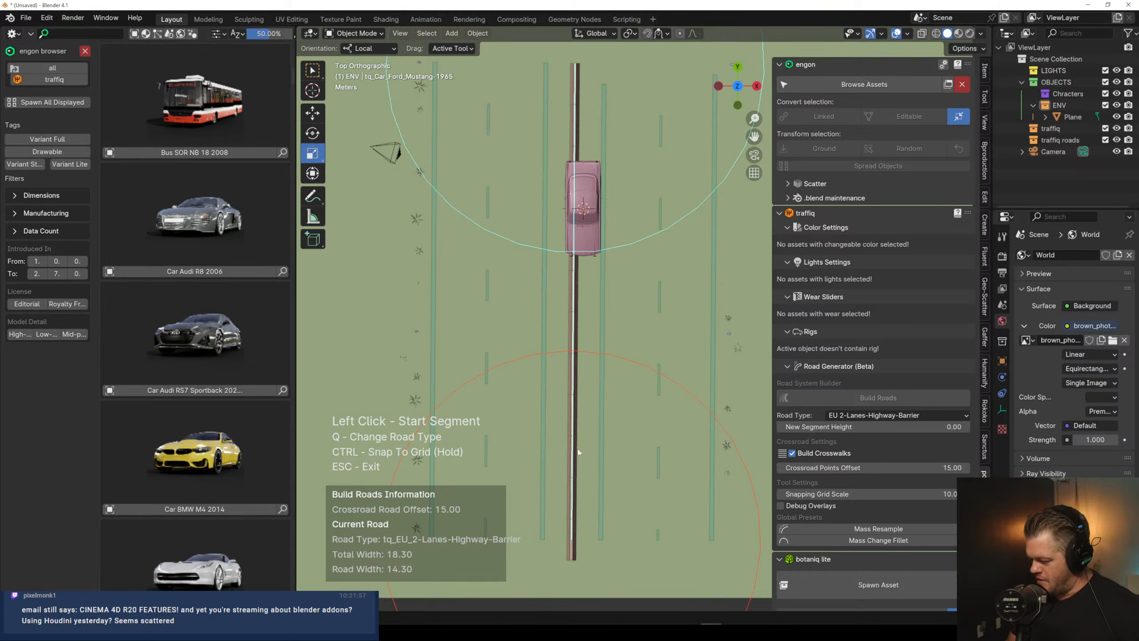
{"action": "key", "text": "Escape"}
Move the ground plane slightly down so that it sits beneath the highway surface
{"action": "scroll", "coordinate": [591, 449], "scroll_direction": "down", "scroll_amount": 3}
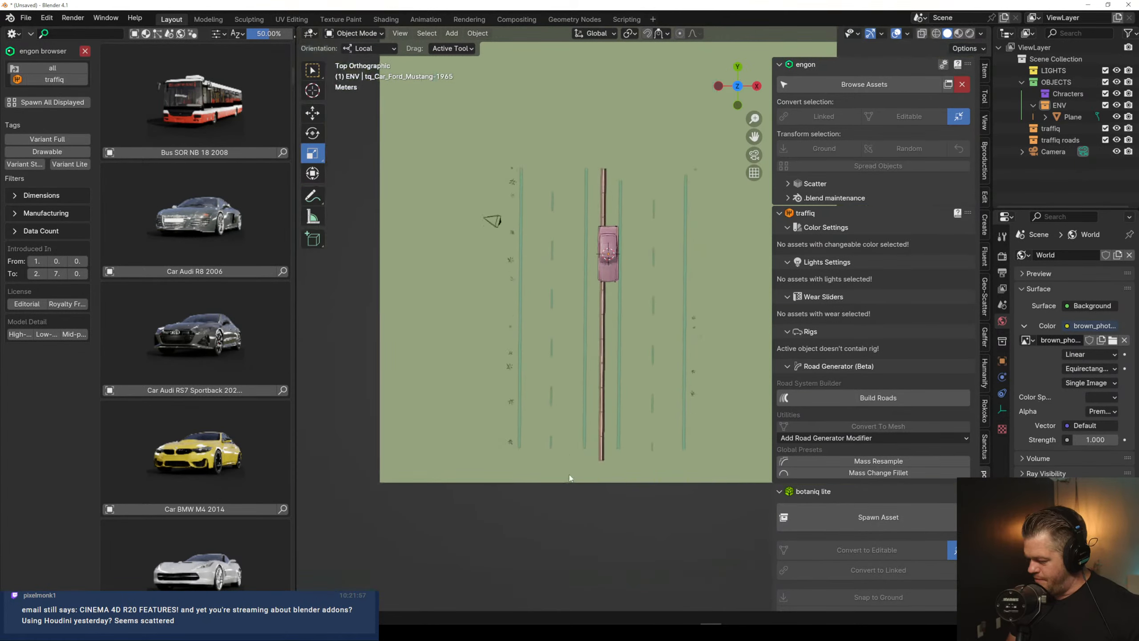
{"action": "left_click", "coordinate": [468, 398]}
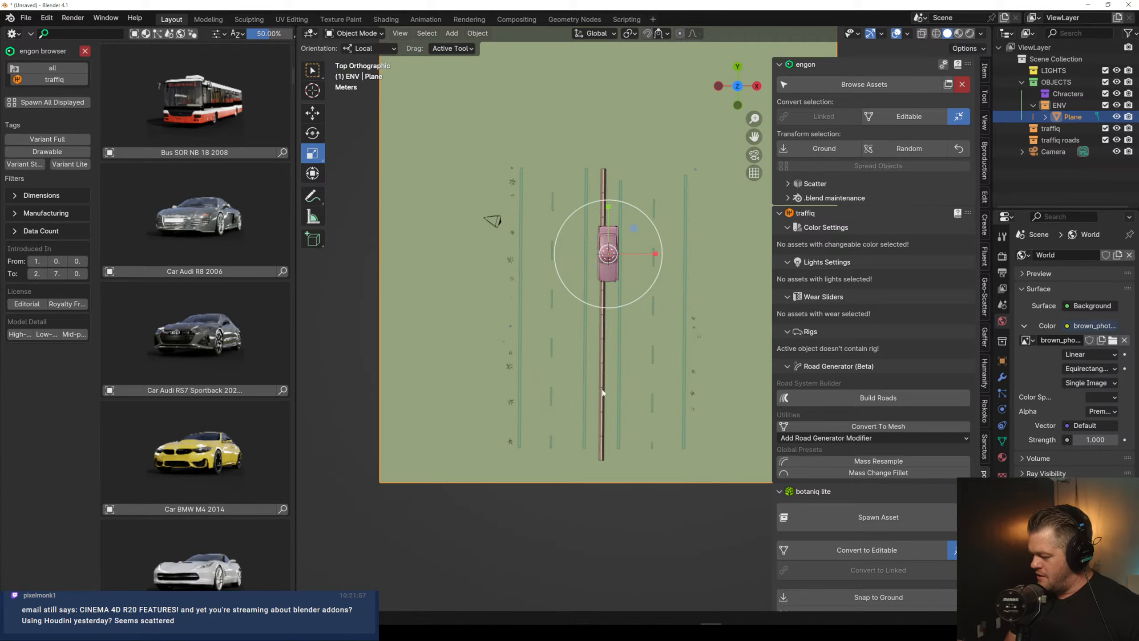
{"action": "middle_click_drag", "start_coordinate": [603, 391], "coordinate": [631, 213]}
{"action": "key", "text": "shift+space"}
{"action": "key", "text": "g"}
{"action": "left_click_drag", "start_coordinate": [607, 209], "coordinate": [610, 214]}
{"action": "middle_click_drag", "start_coordinate": [677, 316], "coordinate": [561, 341]}
{"action": "scroll", "coordinate": [652, 253], "scroll_direction": "up", "scroll_amount": 4}
{"action": "scroll", "coordinate": [570, 419], "scroll_direction": "down", "scroll_amount": 1}
{"action": "scroll", "coordinate": [541, 414], "scroll_direction": "down", "scroll_amount": 3}
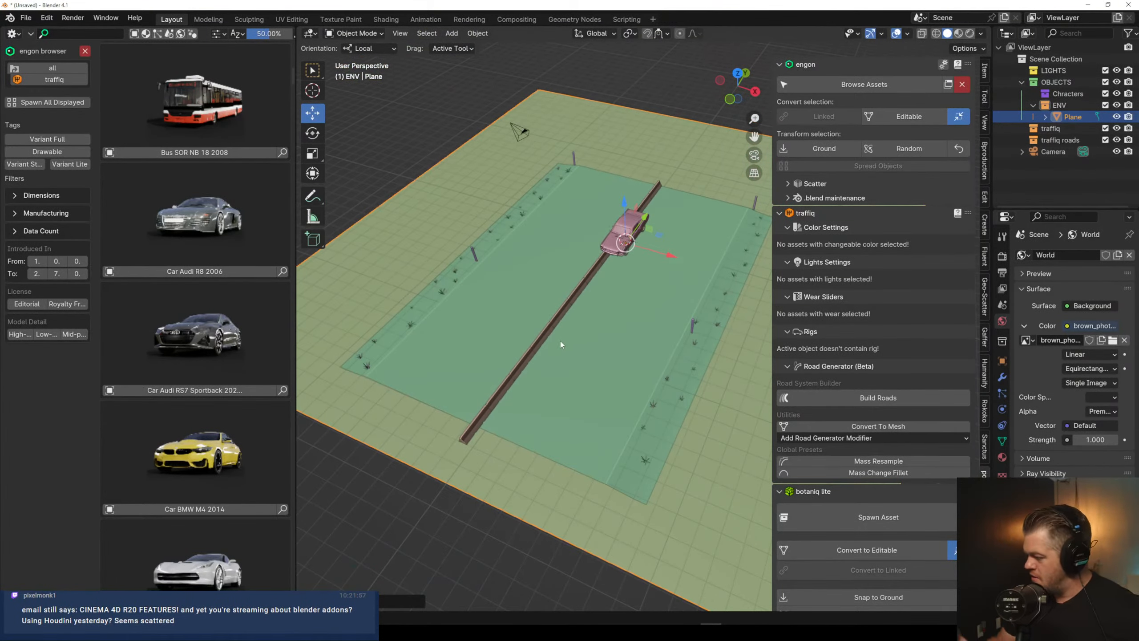
Show the scene in rendered shading and move the Mustang along X onto the carriageway on the camera's side of the barrier
{"action": "left_click", "coordinate": [968, 32]}
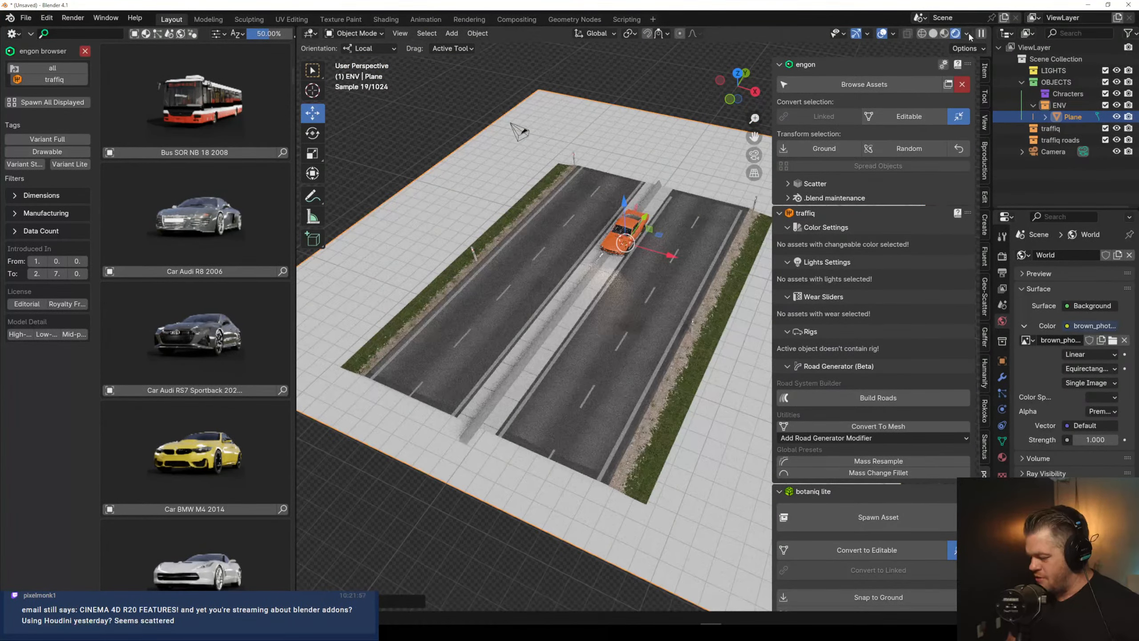
{"action": "left_click", "coordinate": [633, 221]}
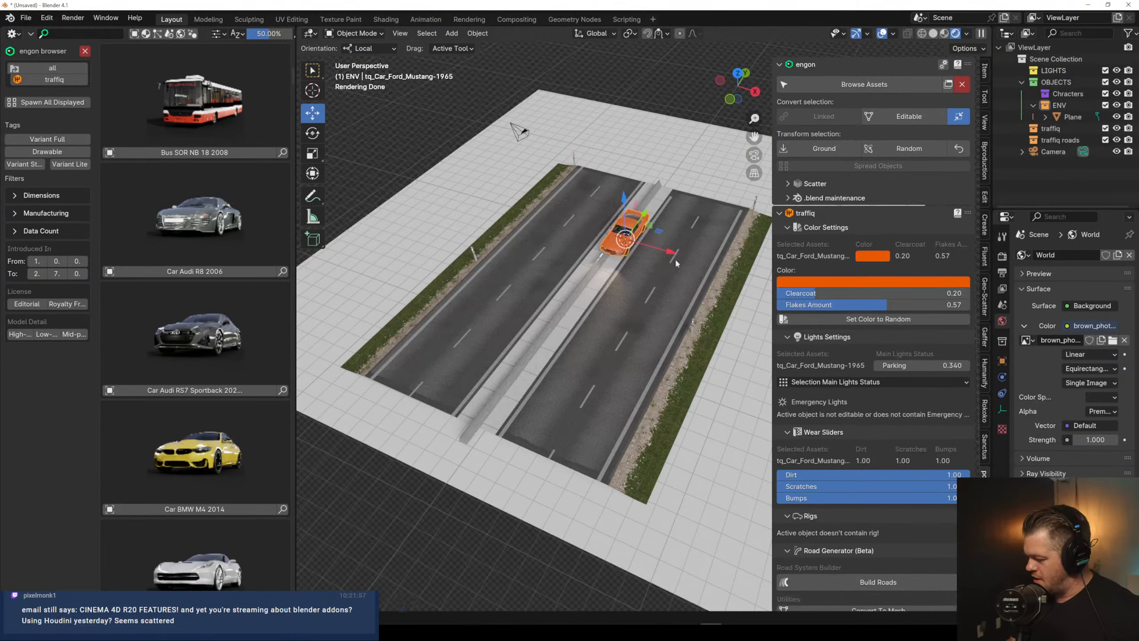
{"action": "left_click_drag", "start_coordinate": [659, 250], "coordinate": [599, 232]}
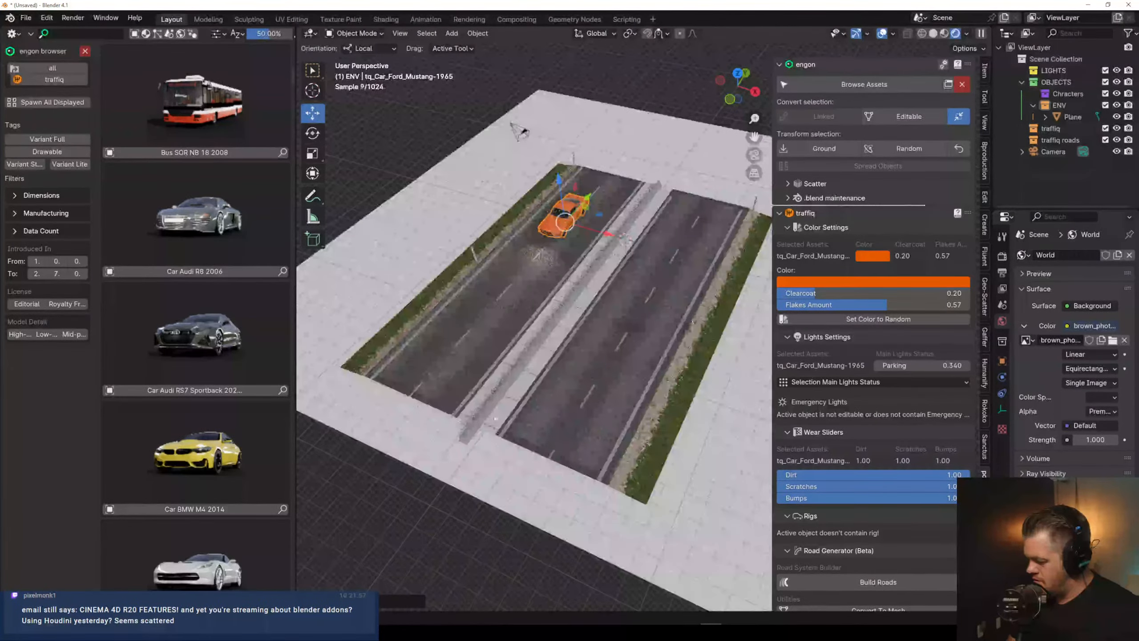
{"action": "middle_click_drag", "start_coordinate": [539, 311], "coordinate": [541, 307]}
{"action": "middle_click_drag", "start_coordinate": [556, 274], "coordinate": [599, 153], "text": "ctrl"}
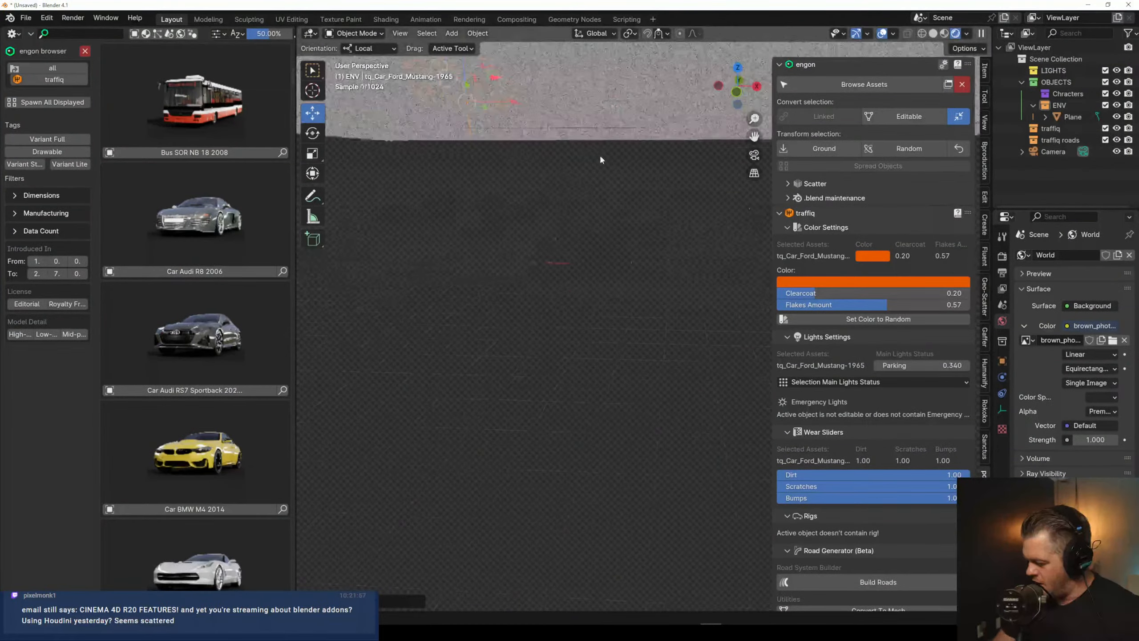
{"action": "mouse_move", "coordinate": [431, 208]}
{"action": "middle_mouse_down", "text": "shift"}
{"action": "mouse_move", "coordinate": [511, 363]}
{"action": "mouse_move", "coordinate": [603, 441]}
{"action": "mouse_move", "coordinate": [588, 429]}
{"action": "mouse_move", "coordinate": [637, 350]}
{"action": "middle_mouse_up", "text": "shift"}
{"action": "scroll", "coordinate": [607, 407], "scroll_direction": "down", "scroll_amount": 5}
In solid shading, open the highway's curve for editing and select the end point nearest the viewer
{"action": "left_click", "coordinate": [933, 33]}
{"action": "scroll", "coordinate": [548, 462], "scroll_direction": "down", "scroll_amount": 3}
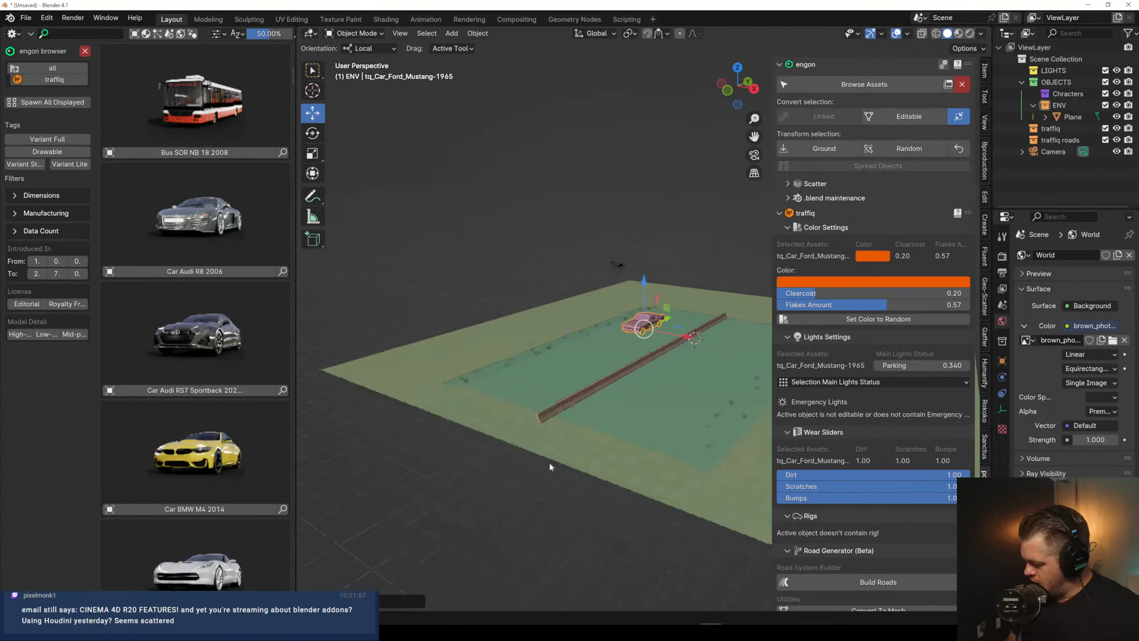
{"action": "left_click", "coordinate": [601, 401]}
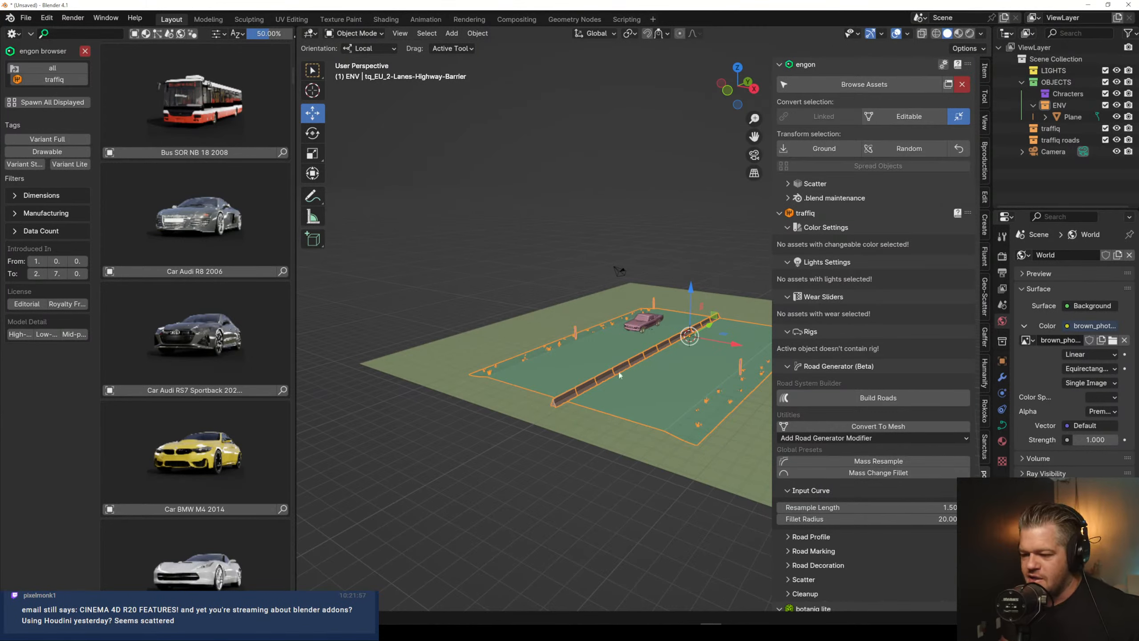
{"action": "scroll", "coordinate": [644, 369], "scroll_direction": "down", "scroll_amount": 3}
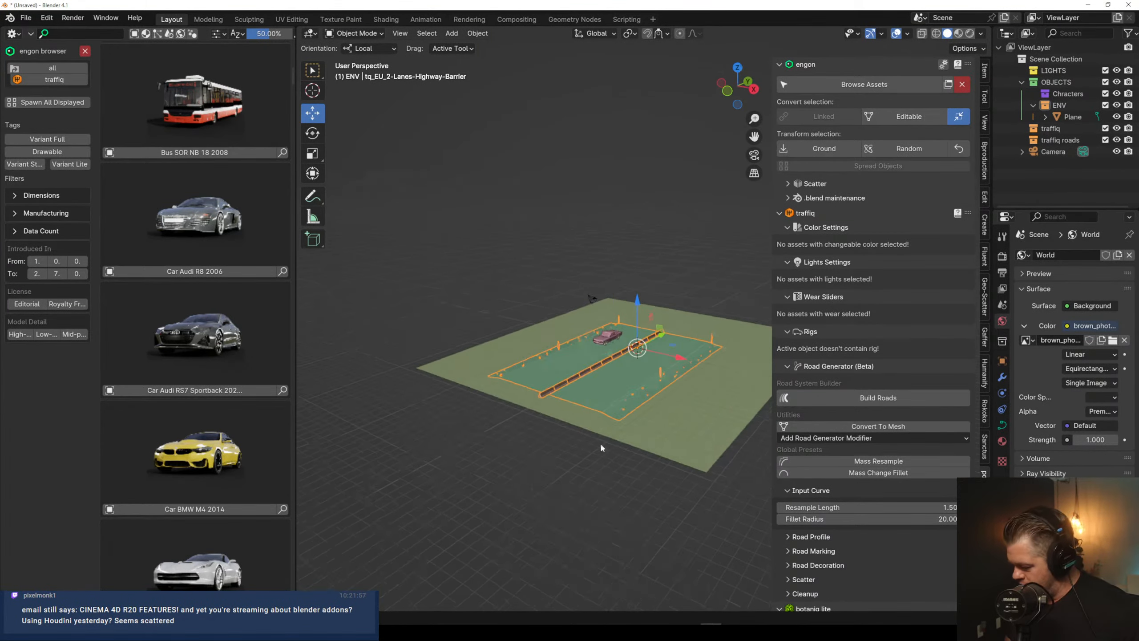
{"action": "middle_click_drag", "start_coordinate": [600, 441], "coordinate": [599, 403]}
{"action": "key", "text": "Tab"}
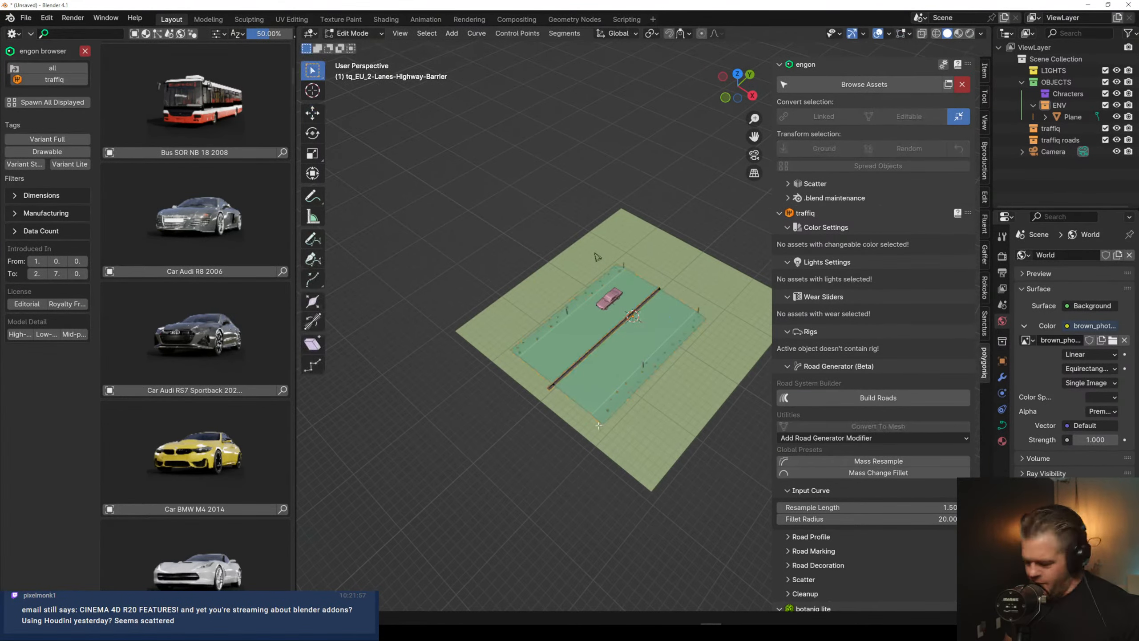
{"action": "left_click", "coordinate": [553, 385]}
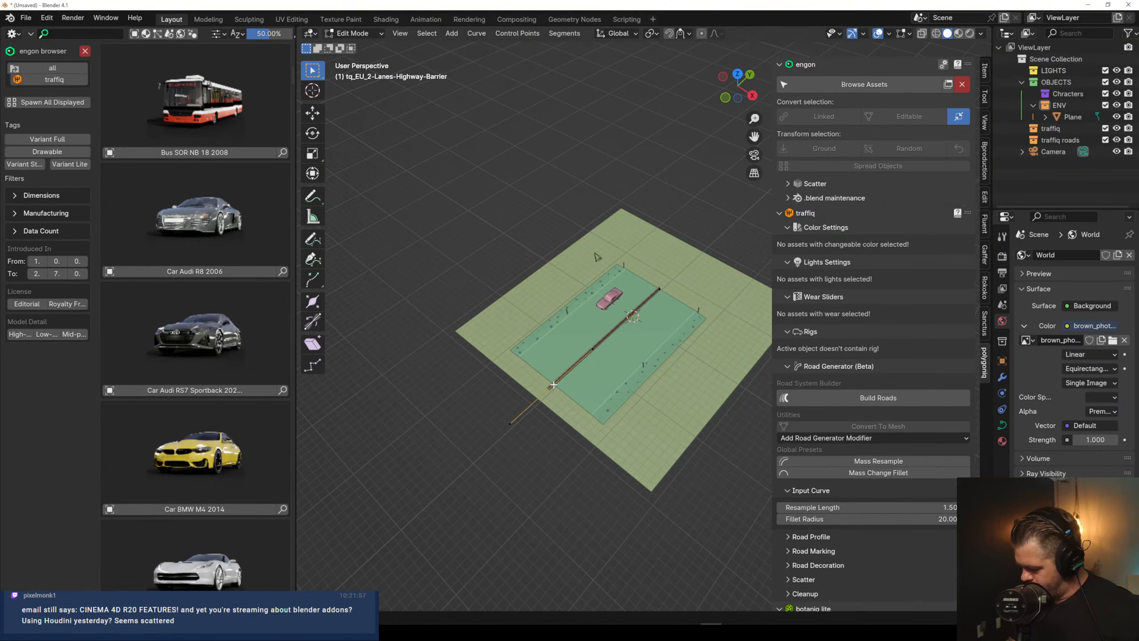
Extend the highway from its selected end with the Pen tool in top view, forming a large open loop around the ground plane
{"action": "left_click", "coordinate": [738, 73]}
{"action": "scroll", "coordinate": [549, 368], "scroll_direction": "down", "scroll_amount": 6}
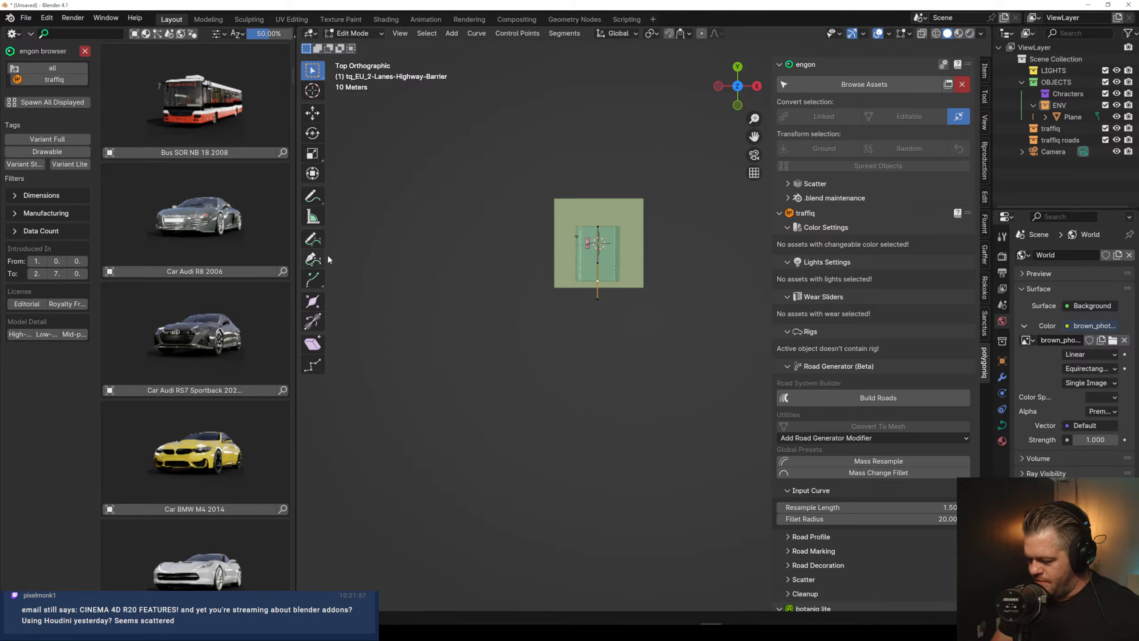
{"action": "left_click", "coordinate": [314, 260]}
{"action": "left_click", "coordinate": [598, 423]}
{"action": "left_click", "coordinate": [513, 522]}
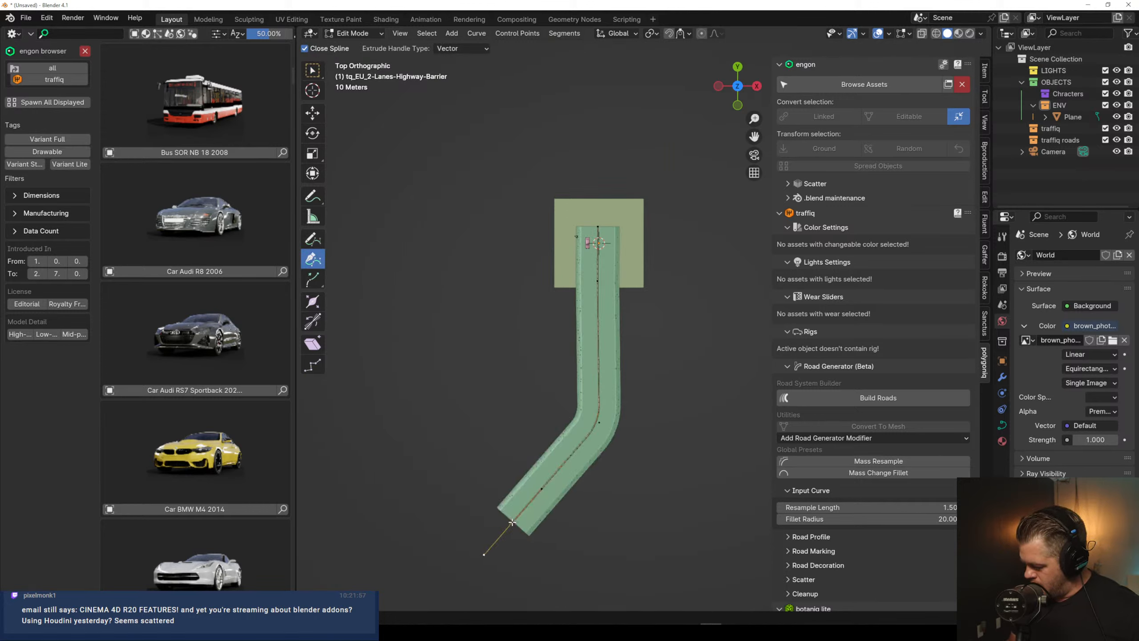
{"action": "left_click", "coordinate": [384, 489]}
{"action": "left_click", "coordinate": [398, 202]}
{"action": "left_click", "coordinate": [407, 108]}
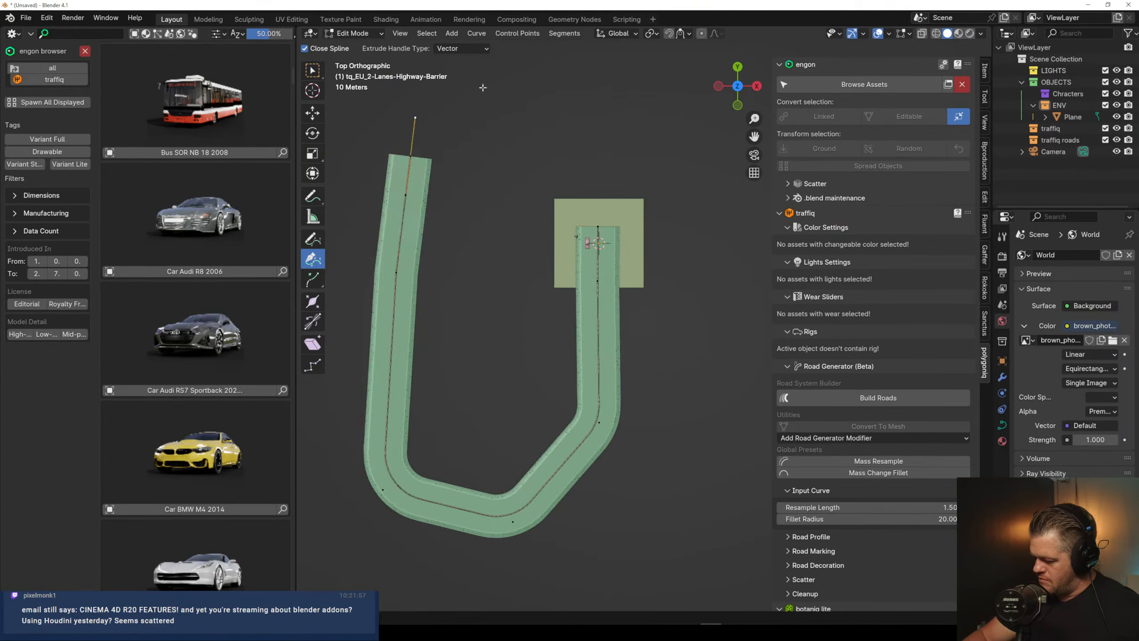
{"action": "left_click", "coordinate": [538, 55]}
{"action": "left_click", "coordinate": [672, 98]}
{"action": "left_click", "coordinate": [743, 296]}
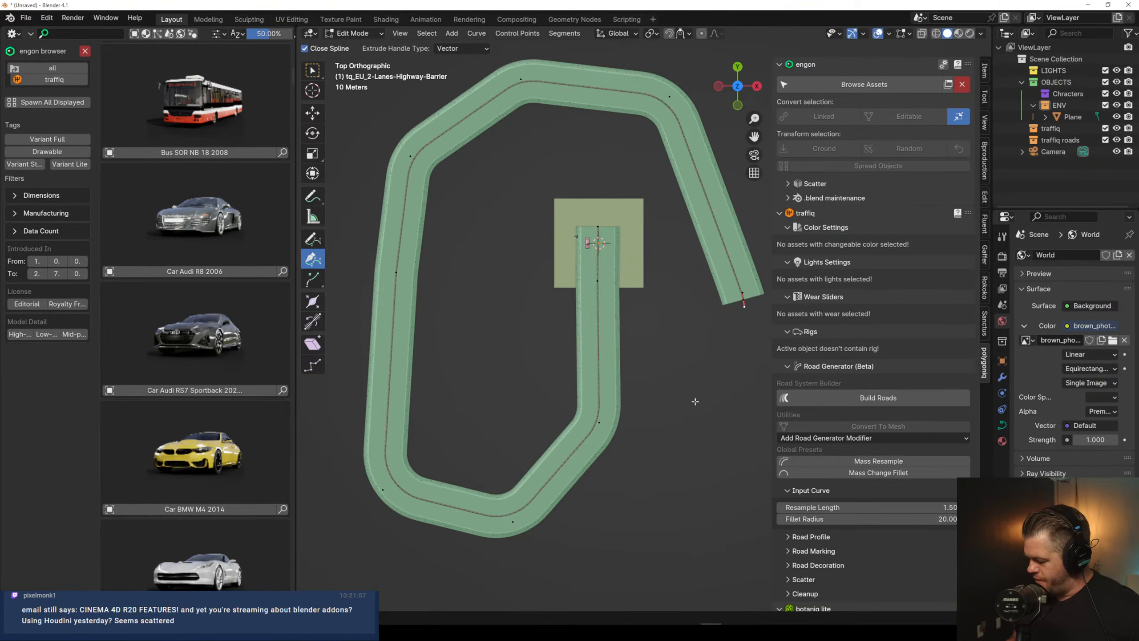
Move the extended highway's last point in the left view, and rotate and scale its handles to shape the slope
{"action": "middle_click_drag", "start_coordinate": [692, 393], "coordinate": [636, 421], "text": "shift"}
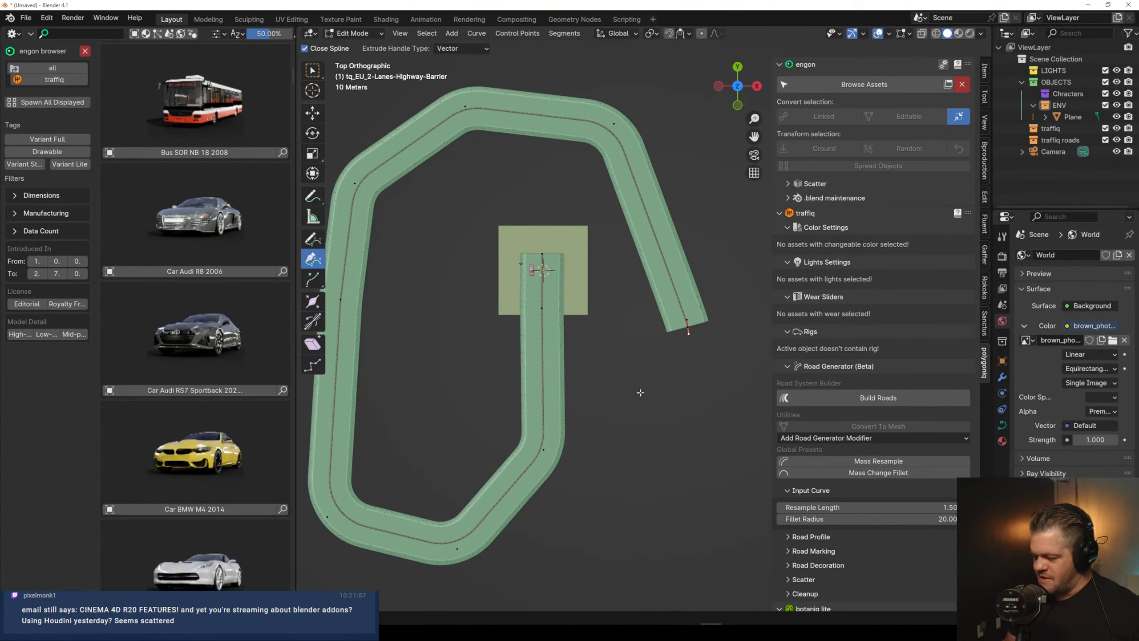
{"action": "key", "text": "ctrl+KP_3"}
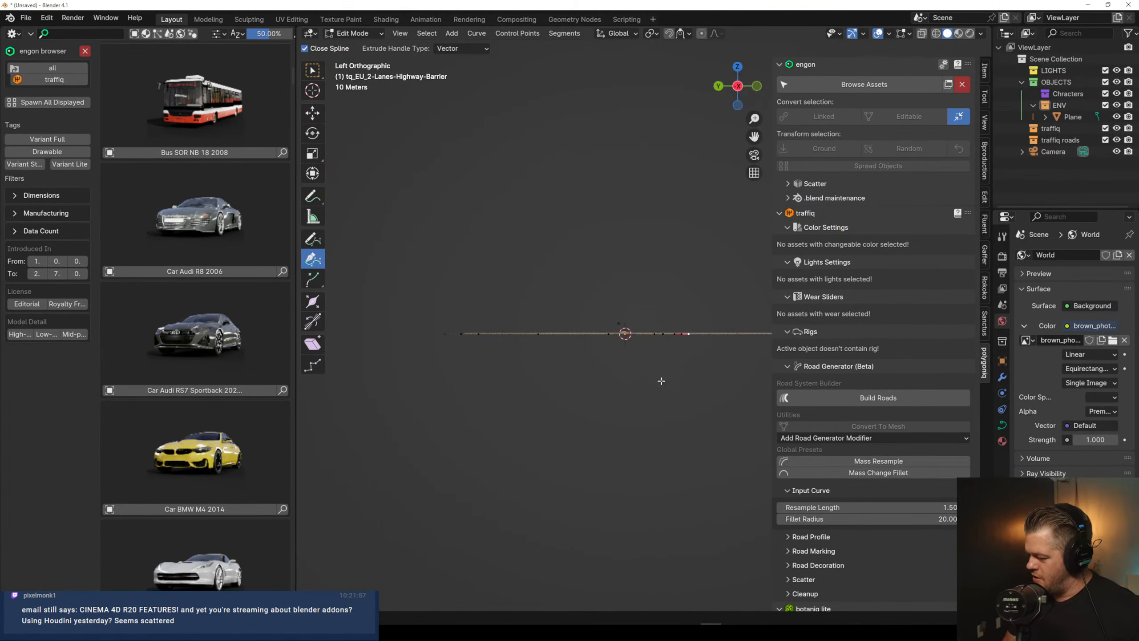
{"action": "middle_click_drag", "start_coordinate": [650, 392], "coordinate": [557, 442], "text": "shift"}
{"action": "key", "text": "e"}
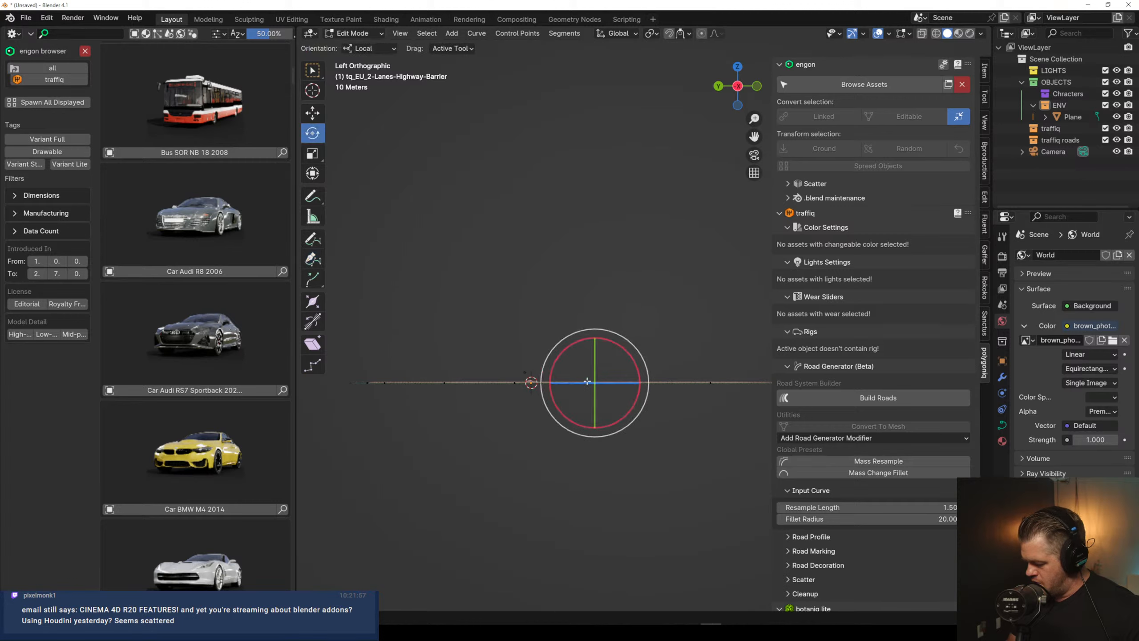
{"action": "key", "text": "w"}
{"action": "left_click", "coordinate": [582, 386]}
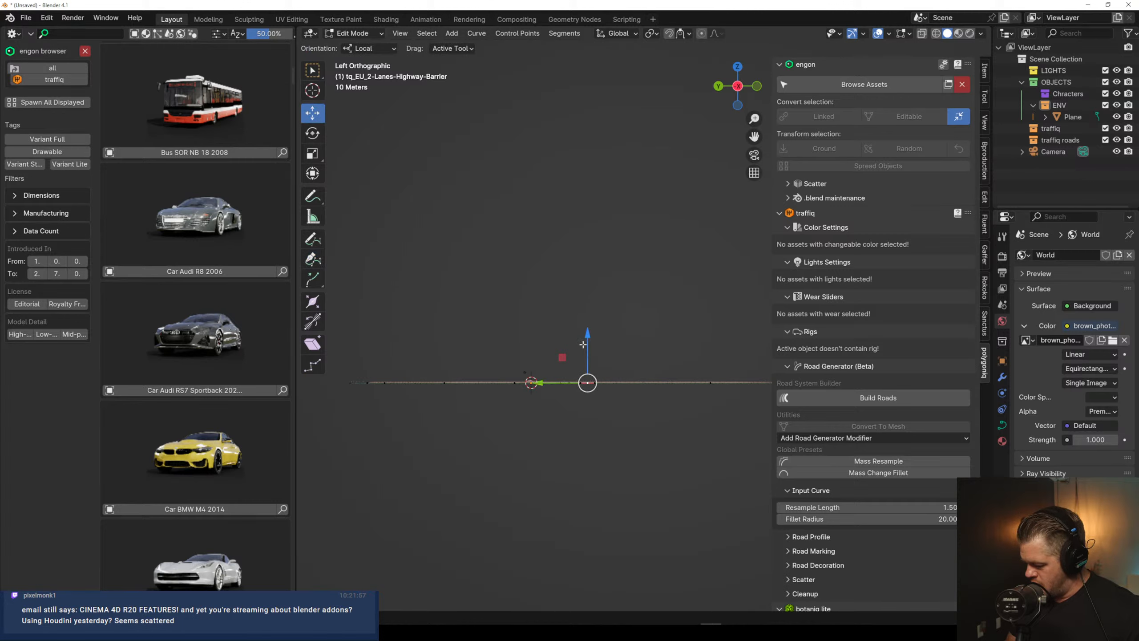
{"action": "left_click_drag", "start_coordinate": [582, 385], "coordinate": [958, 482]}
{"action": "key", "text": "r"}
{"action": "key", "text": "e"}
{"action": "key", "text": "r"}
Inspect the extended highway and the Mustang in rendered shading, and return the viewport to solid shading
{"action": "middle_click_drag", "start_coordinate": [534, 424], "coordinate": [598, 389]}
{"action": "scroll", "coordinate": [552, 439], "scroll_direction": "down", "scroll_amount": 1}
{"action": "scroll", "coordinate": [548, 425], "scroll_direction": "up", "scroll_amount": 4}
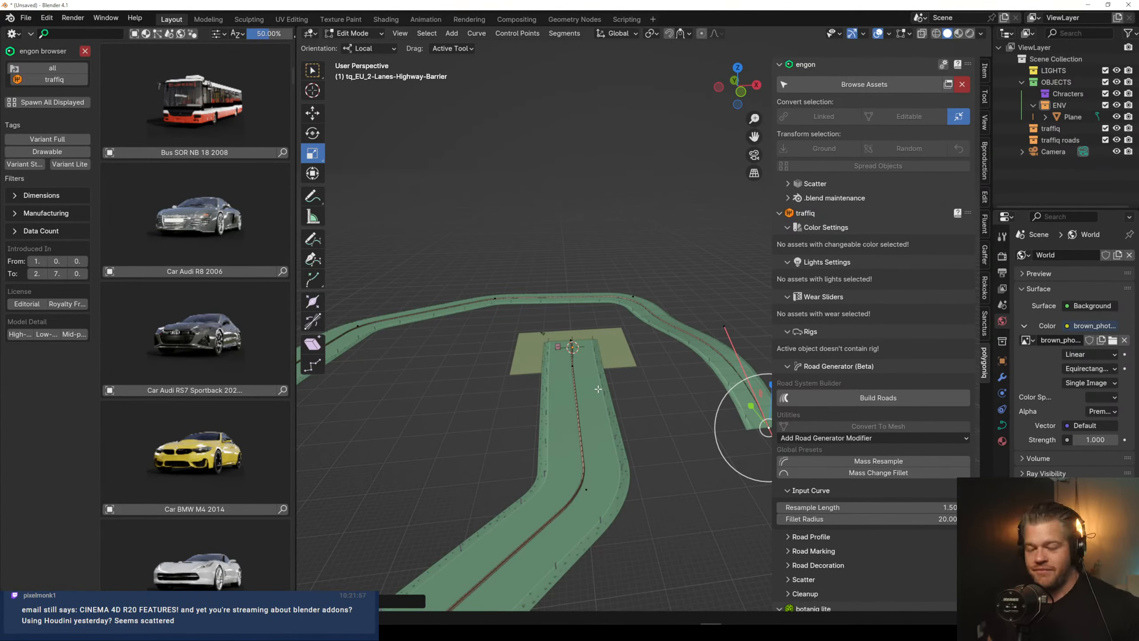
{"action": "scroll", "coordinate": [601, 387], "scroll_direction": "down", "scroll_amount": 2}
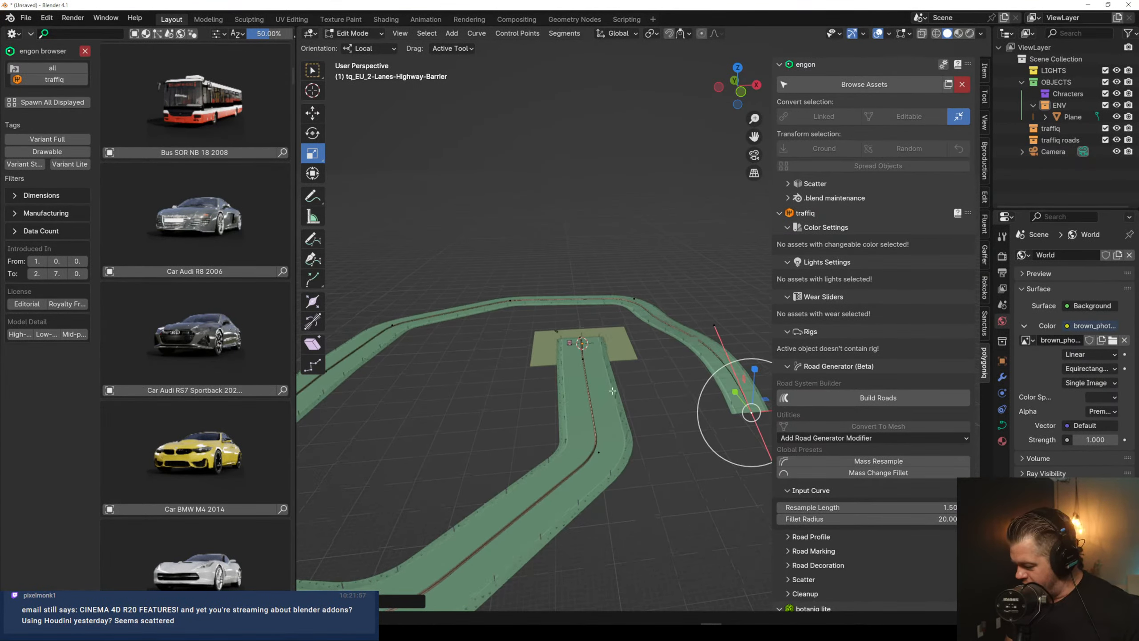
{"action": "middle_click_drag", "start_coordinate": [614, 379], "coordinate": [633, 333], "text": "shift"}
{"action": "scroll", "coordinate": [633, 333], "scroll_direction": "up", "scroll_amount": 1}
{"action": "left_click", "coordinate": [970, 34]}
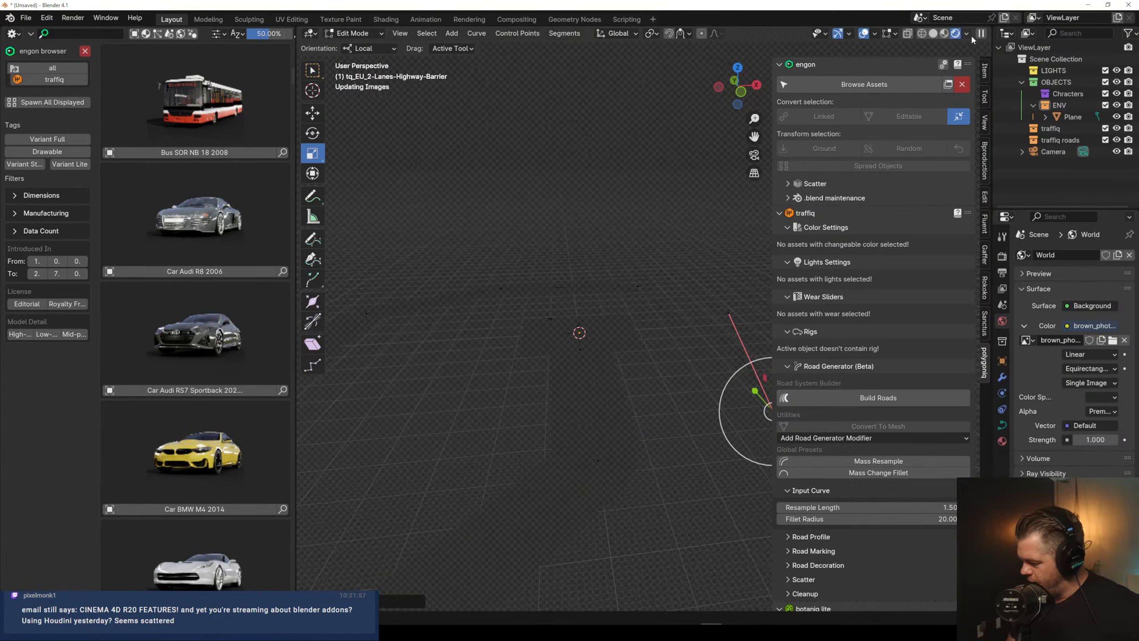
{"action": "scroll", "coordinate": [580, 461], "scroll_direction": "up", "scroll_amount": 5}
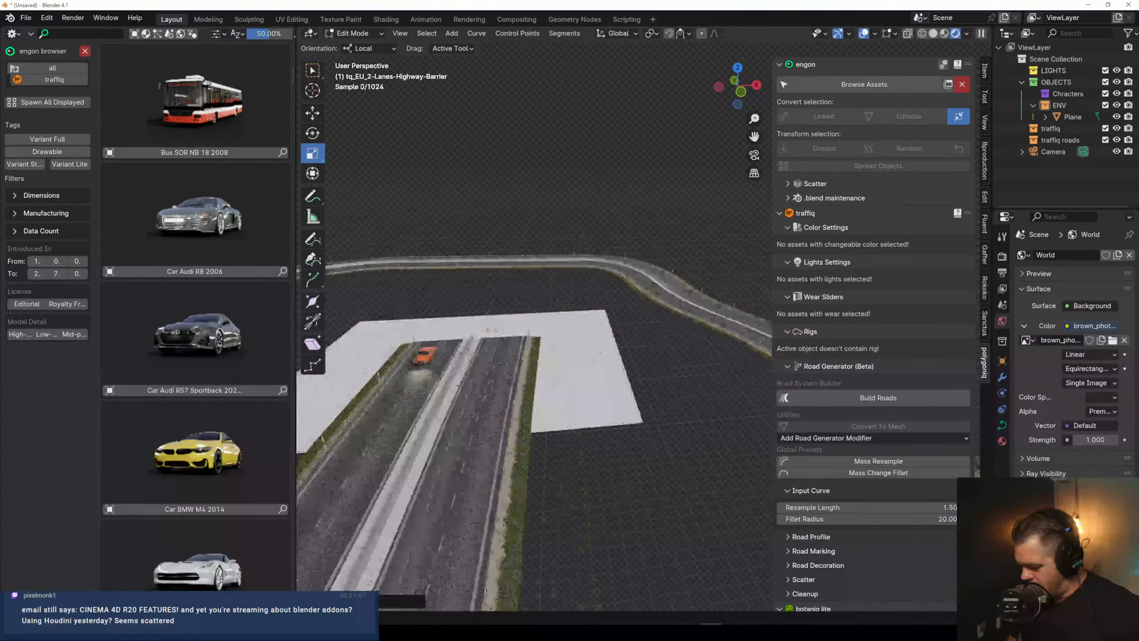
{"action": "middle_click_drag", "start_coordinate": [458, 390], "coordinate": [554, 258], "text": "shift"}
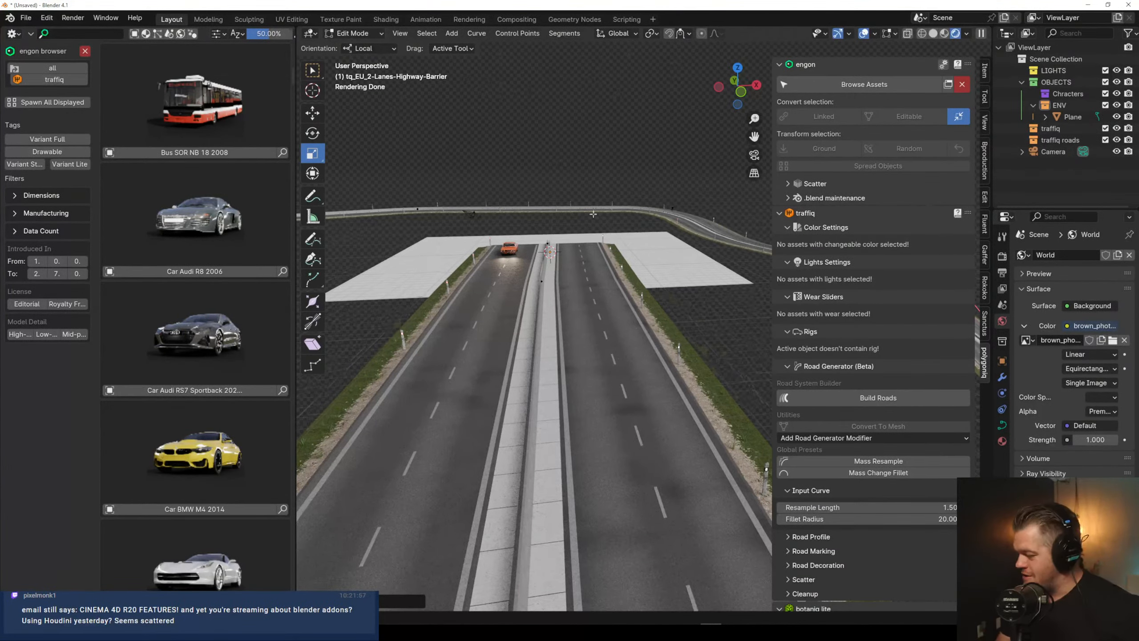
{"action": "scroll", "coordinate": [539, 371], "scroll_direction": "down", "scroll_amount": 4}
{"action": "key", "text": "z"}
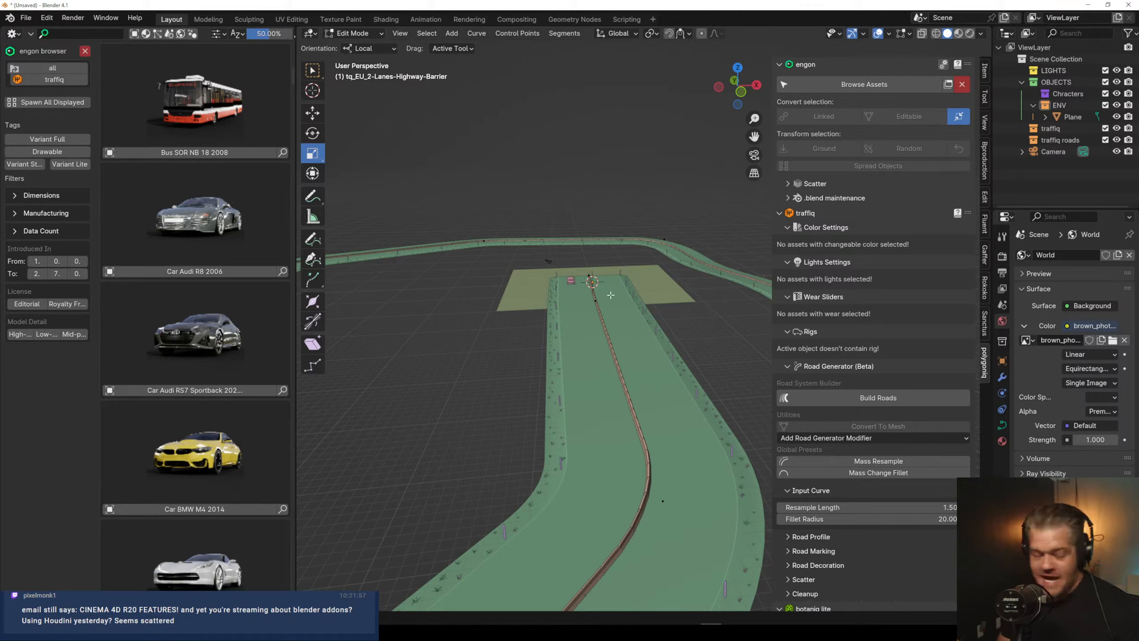
Leave curve editing and set the Outliner filter to include Empties and Others, keeping the object state on All
{"action": "key", "text": "Tab"}
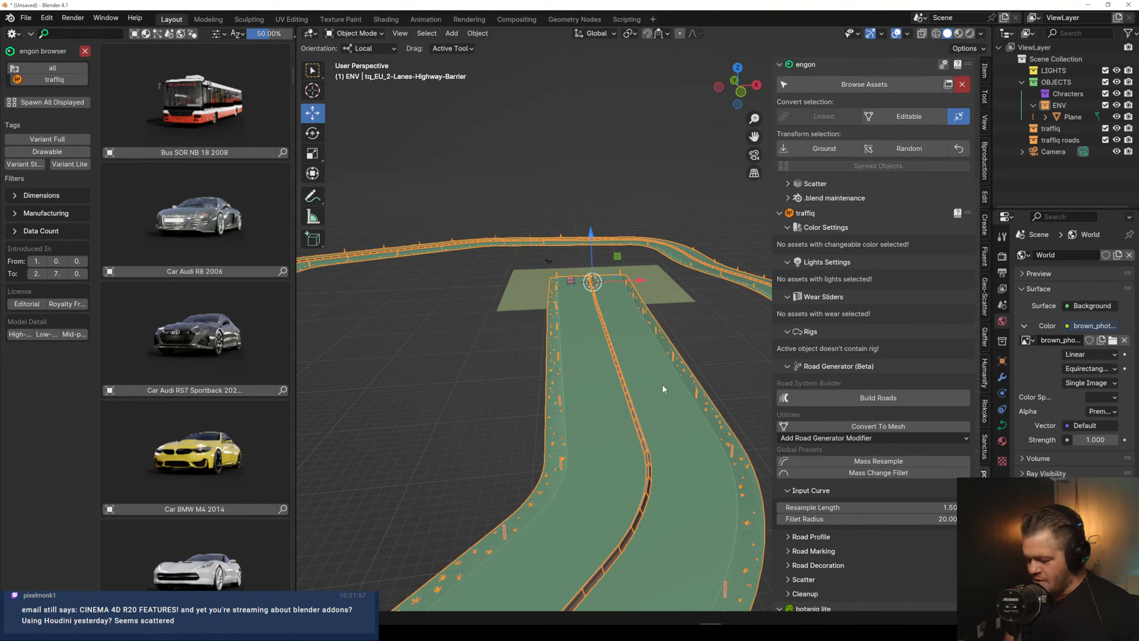
{"action": "left_click", "coordinate": [1034, 141]}
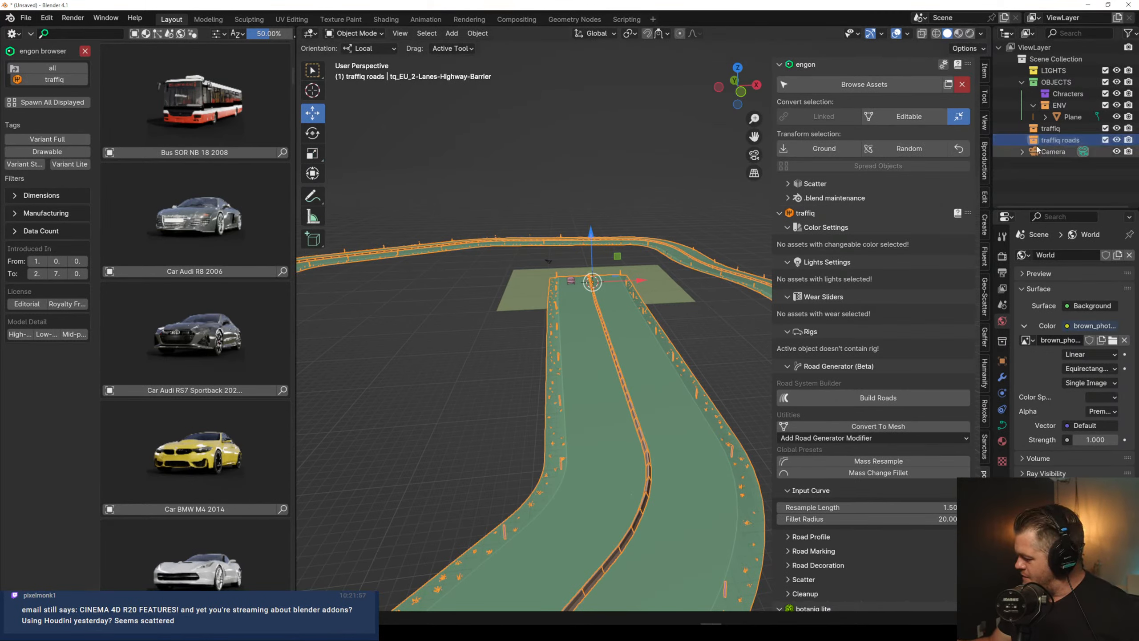
{"action": "left_click", "coordinate": [1028, 34]}
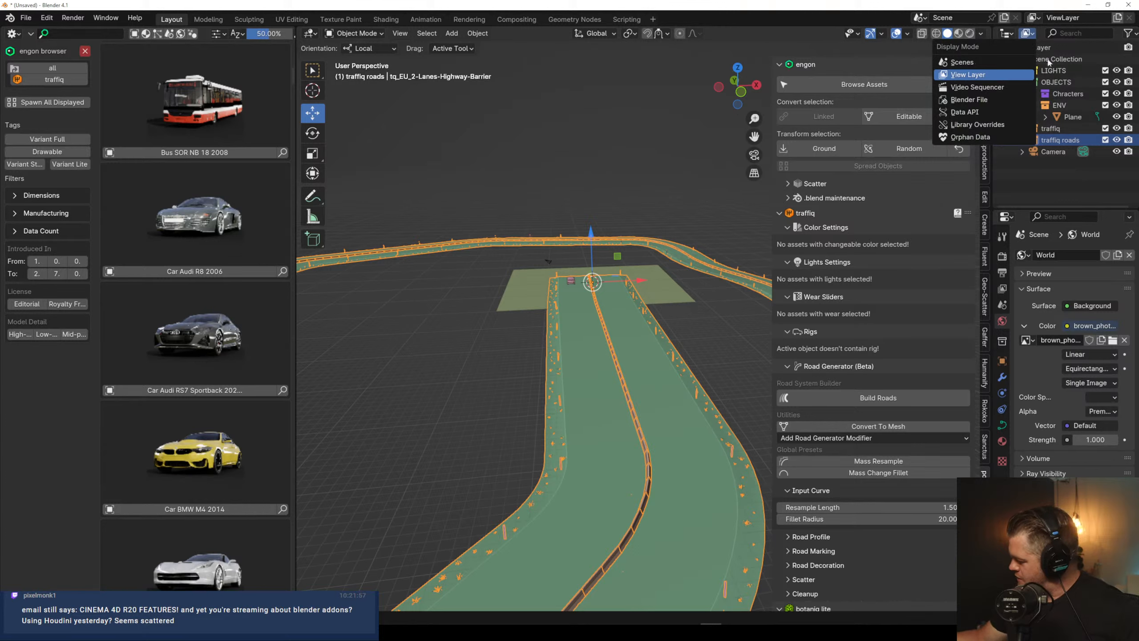
{"action": "left_click", "coordinate": [1129, 34]}
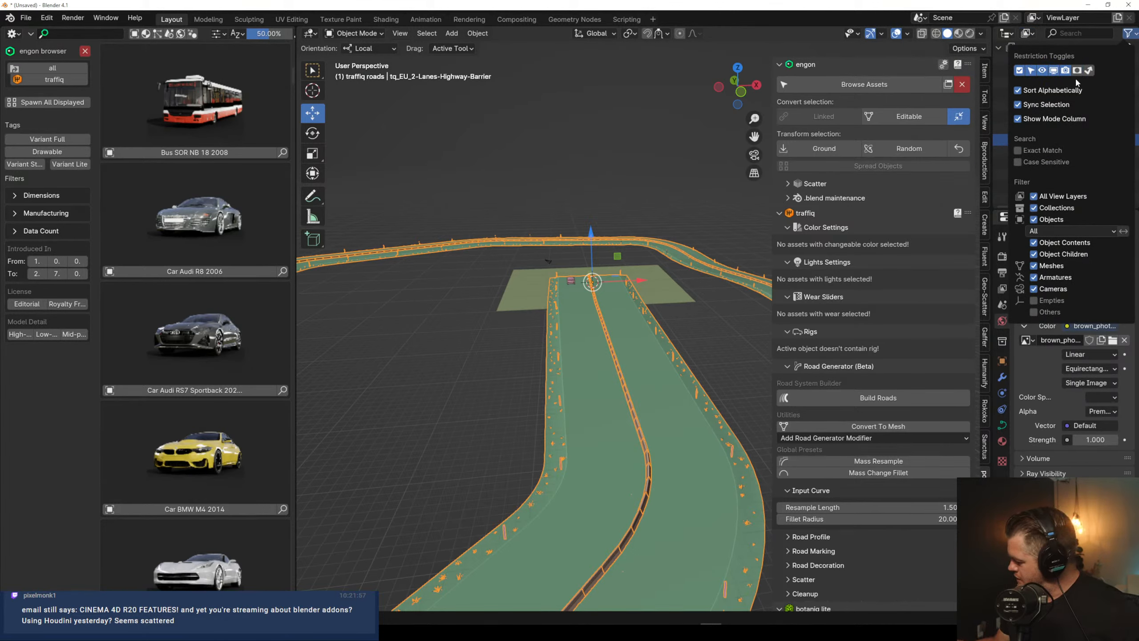
{"action": "left_click_drag", "start_coordinate": [1034, 312], "coordinate": [1035, 300]}
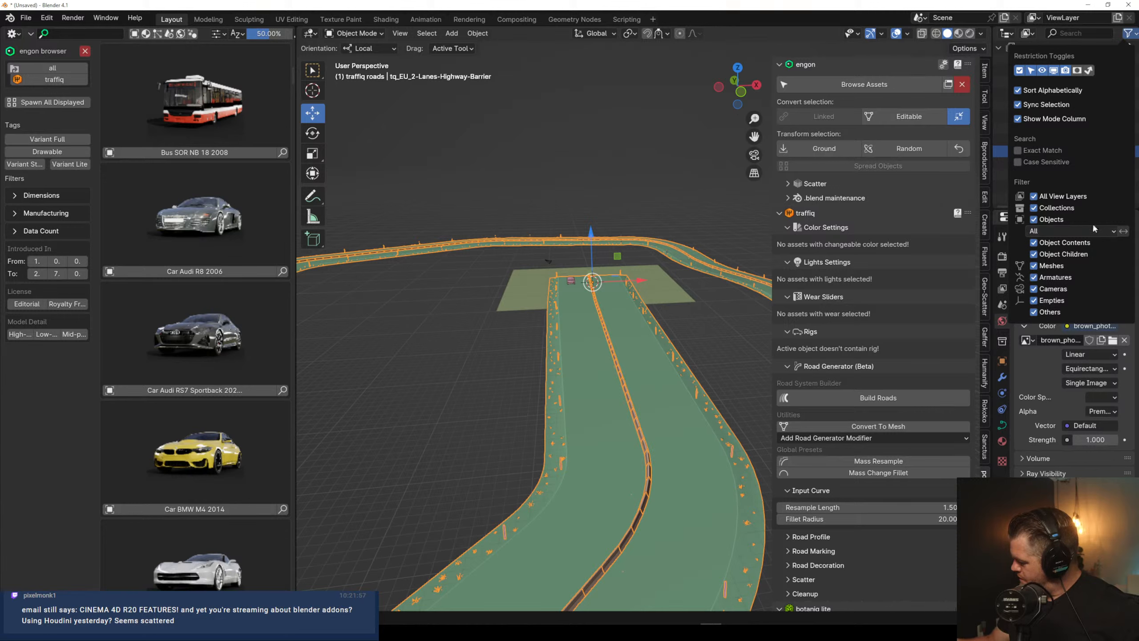
{"action": "left_click", "coordinate": [1112, 230]}
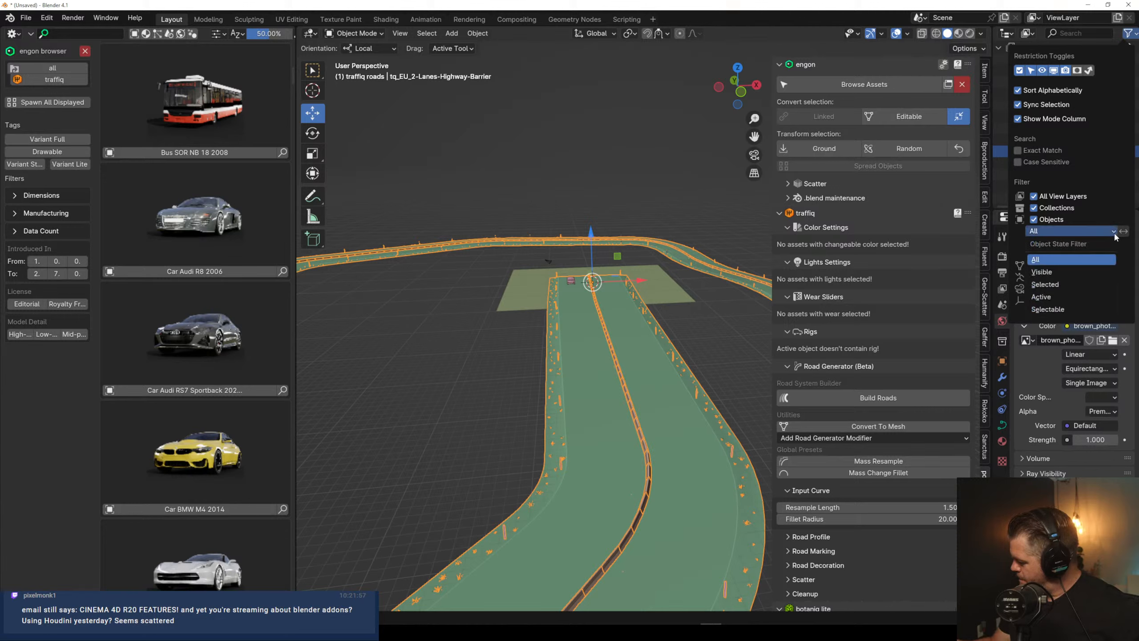
{"action": "left_click", "coordinate": [1073, 261]}
Delete the EU 2-Lanes-Highway-Barrier road object from the traffiq roads collection
{"action": "left_click", "coordinate": [1059, 152]}
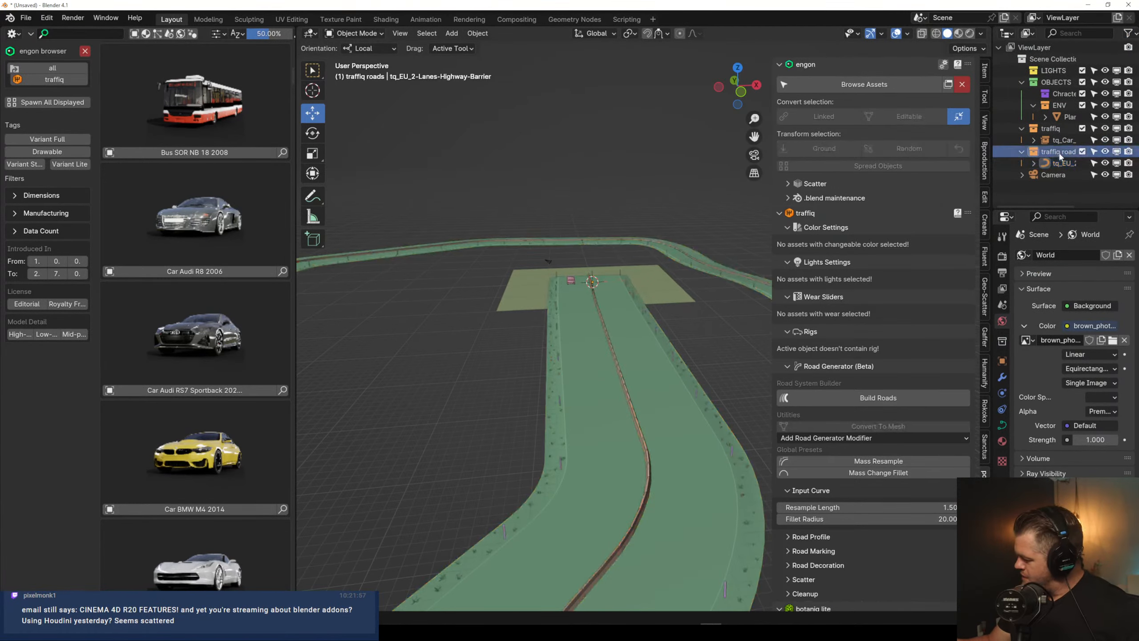
{"action": "left_click", "coordinate": [1060, 164]}
{"action": "key", "text": "Delete"}
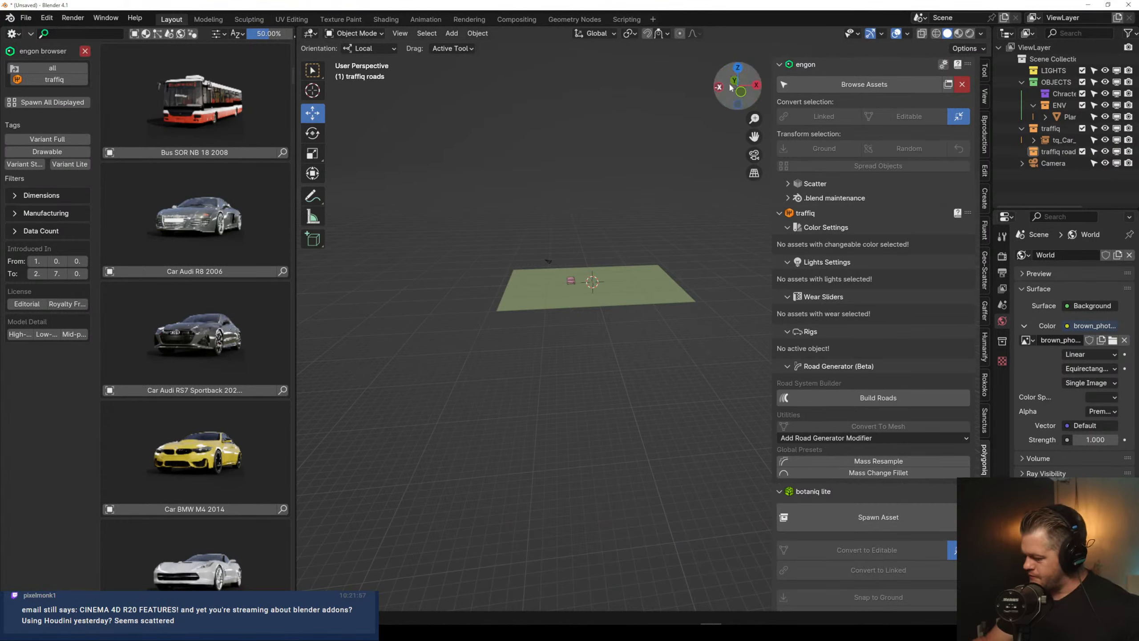
Build one straight EU Street-Tree-Alley-Median road segment diagonally across the ground plane from the top view, and exit the road builder
{"action": "key", "text": "KP_7"}
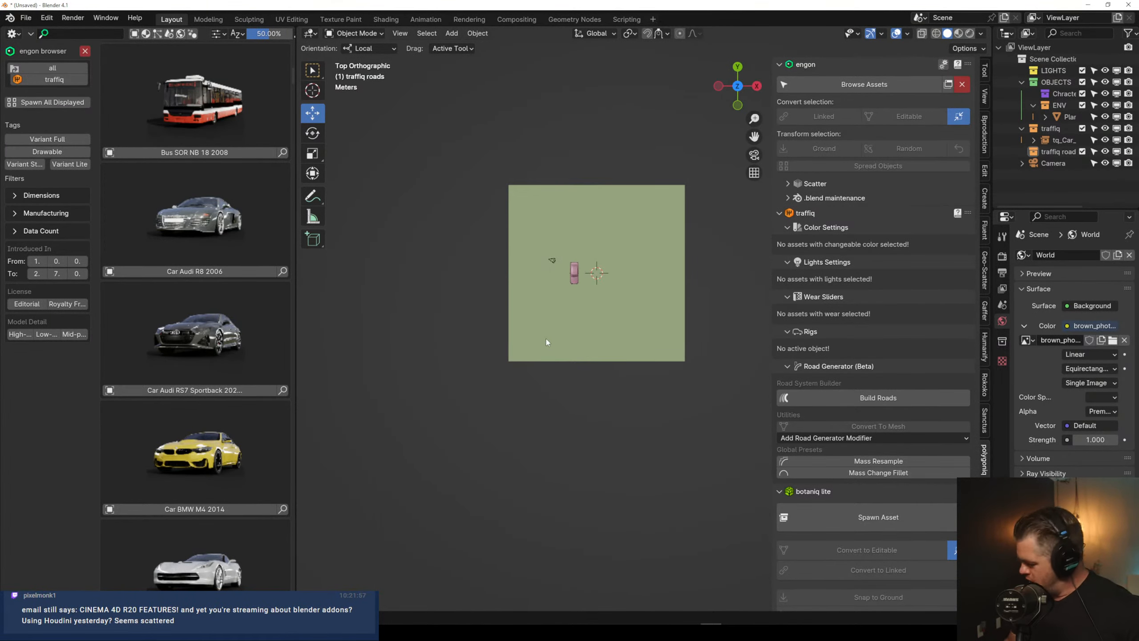
{"action": "left_click", "coordinate": [877, 397]}
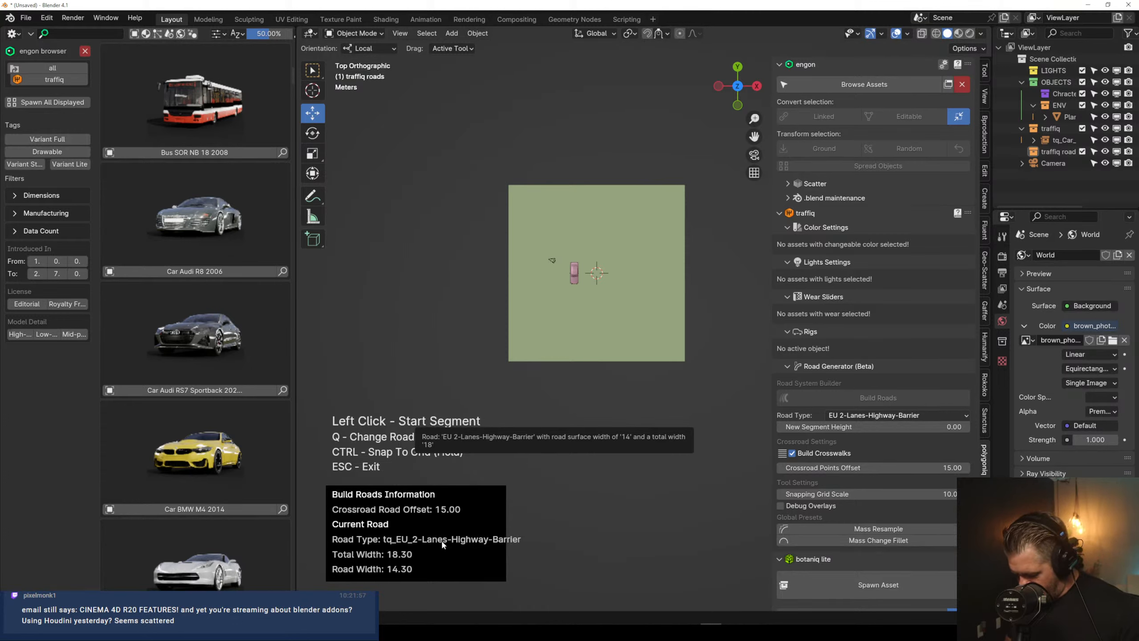
{"action": "key", "text": "q"}
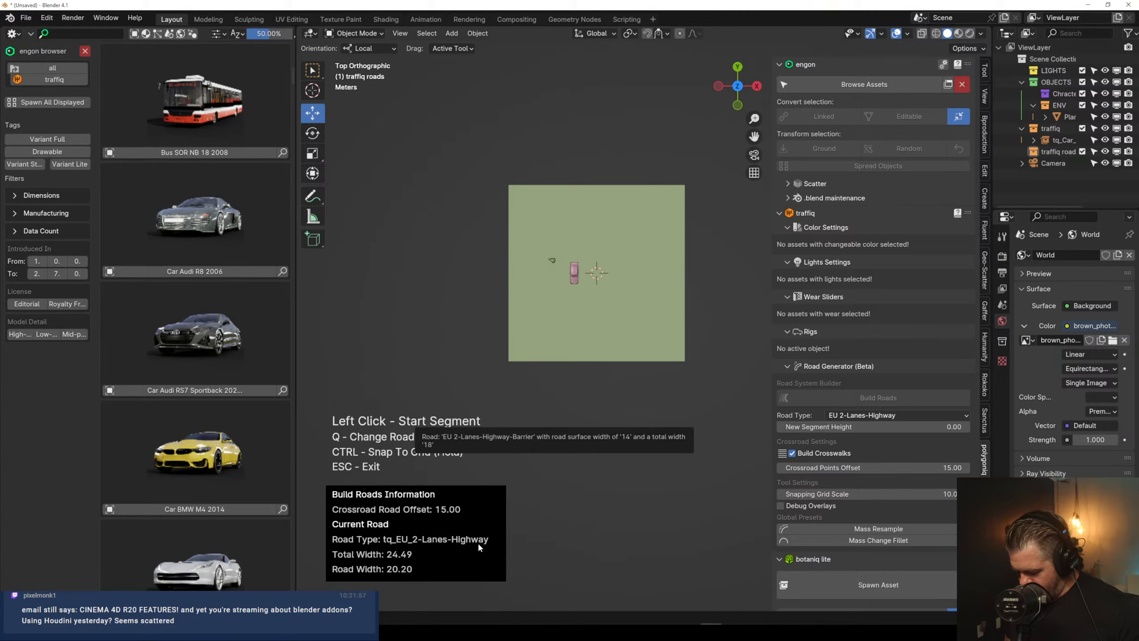
{"action": "key", "text": "q"}
{"action": "key", "text": "q"}
{"action": "key", "text": "q"}
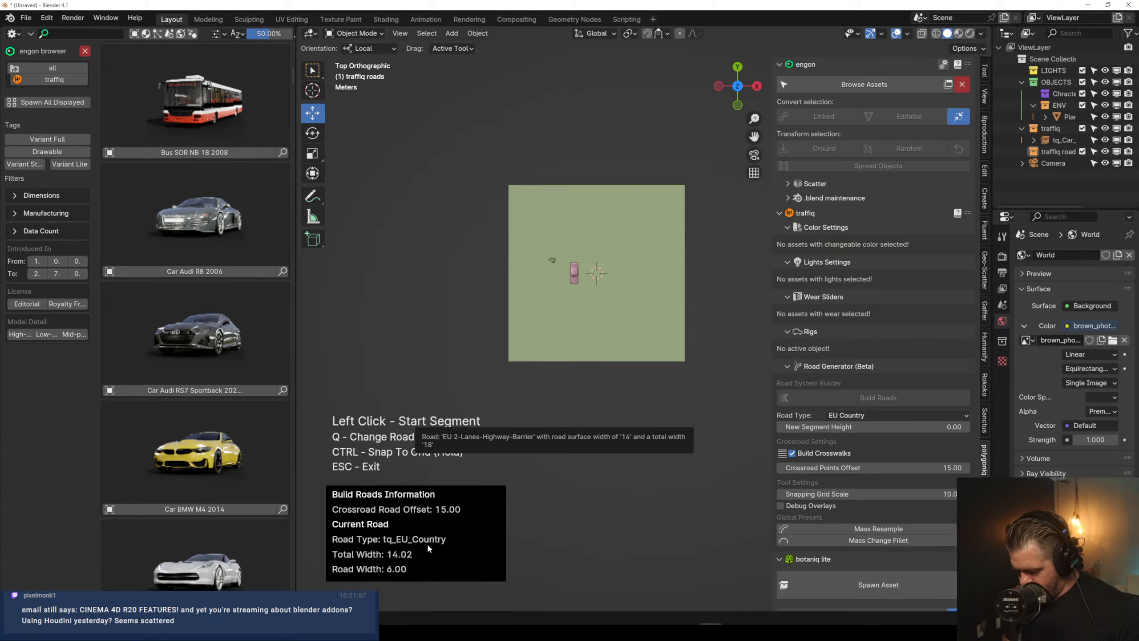
{"action": "key", "text": "q"}
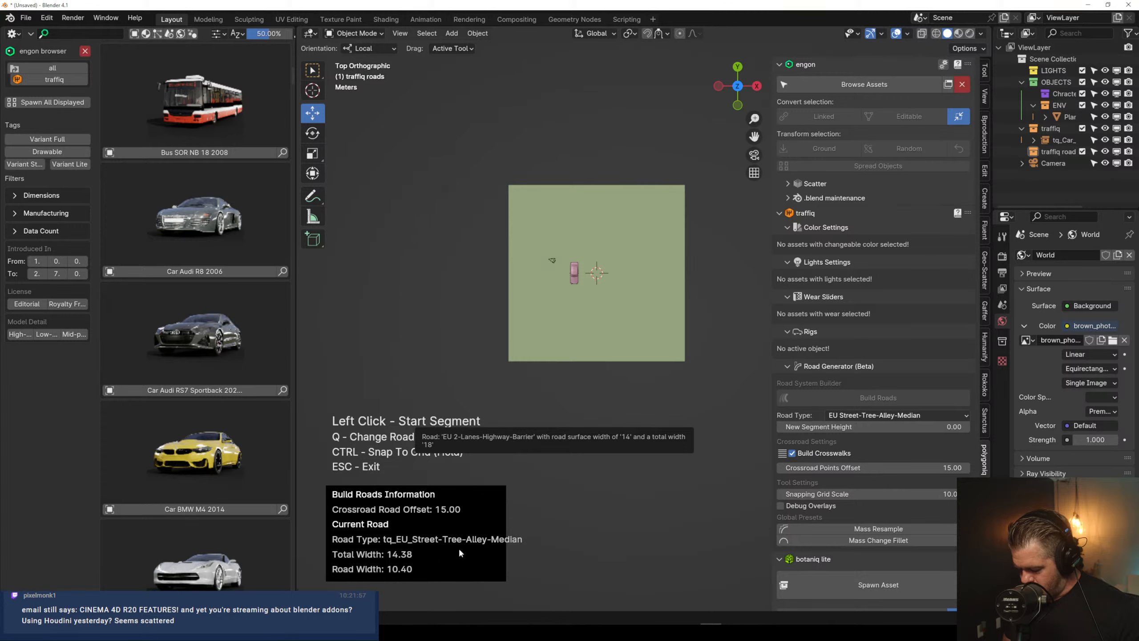
{"action": "left_click", "coordinate": [569, 119]}
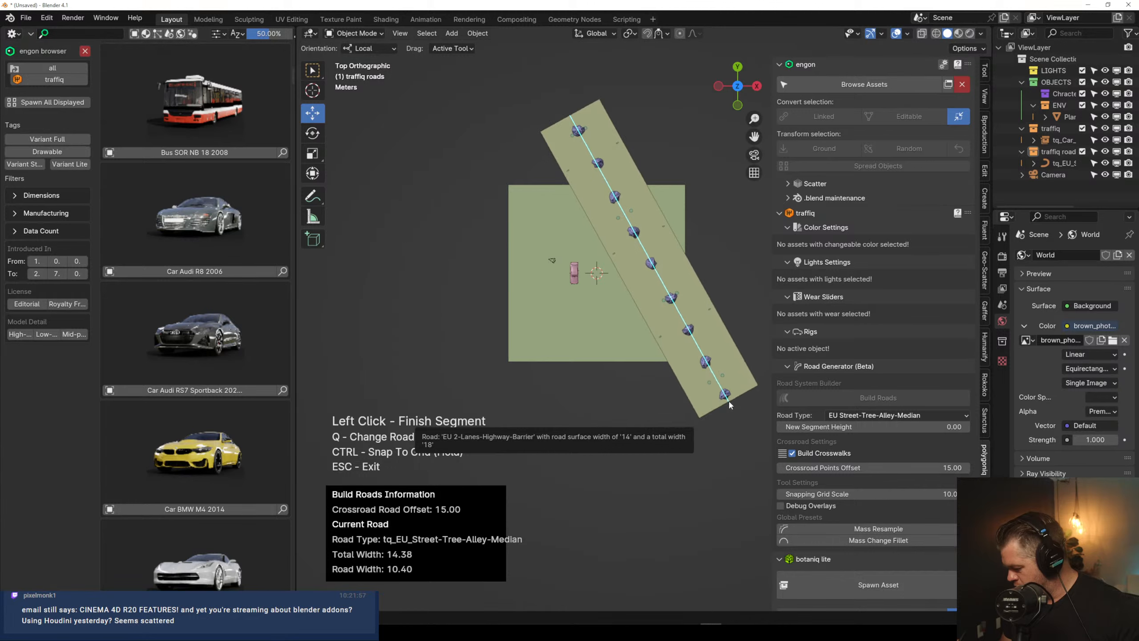
{"action": "left_click", "coordinate": [729, 405]}
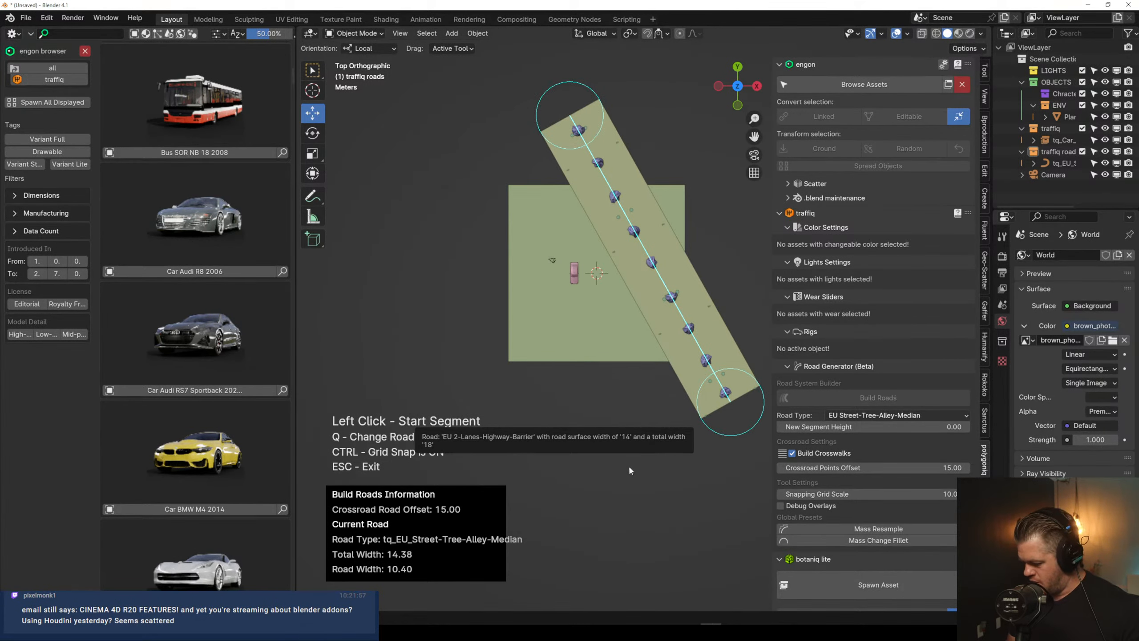
{"action": "key", "text": "Escape"}
Inspect the EU Street-Tree-Alley-Median road in rendered shading from several angles
{"action": "middle_click_drag", "start_coordinate": [635, 374], "coordinate": [528, 429]}
{"action": "left_click", "coordinate": [969, 34]}
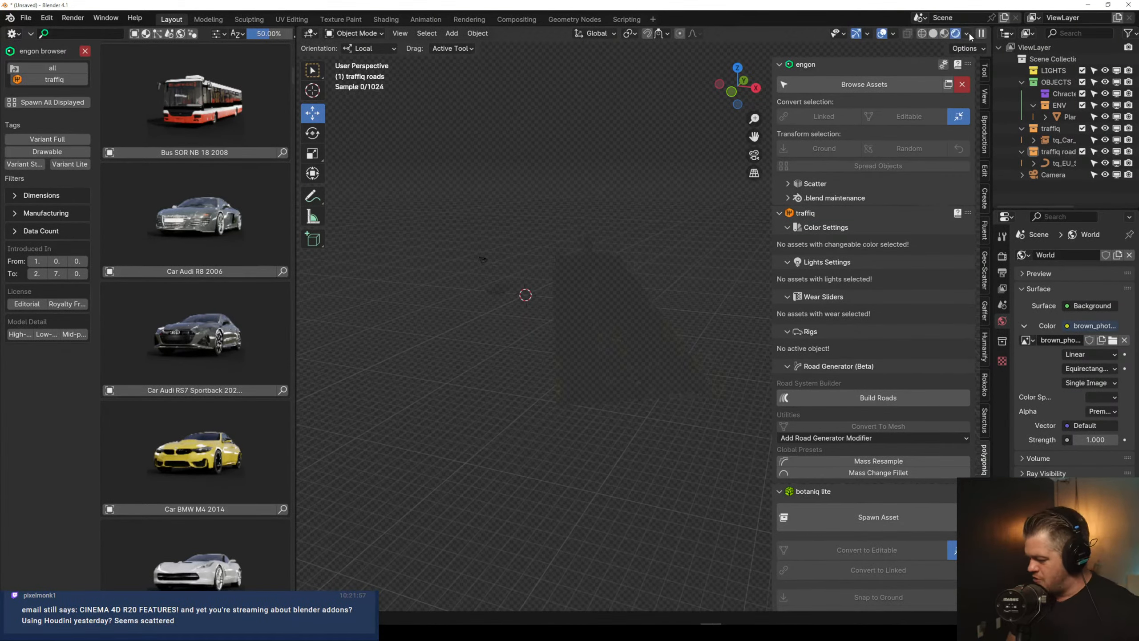
{"action": "left_click", "coordinate": [636, 362]}
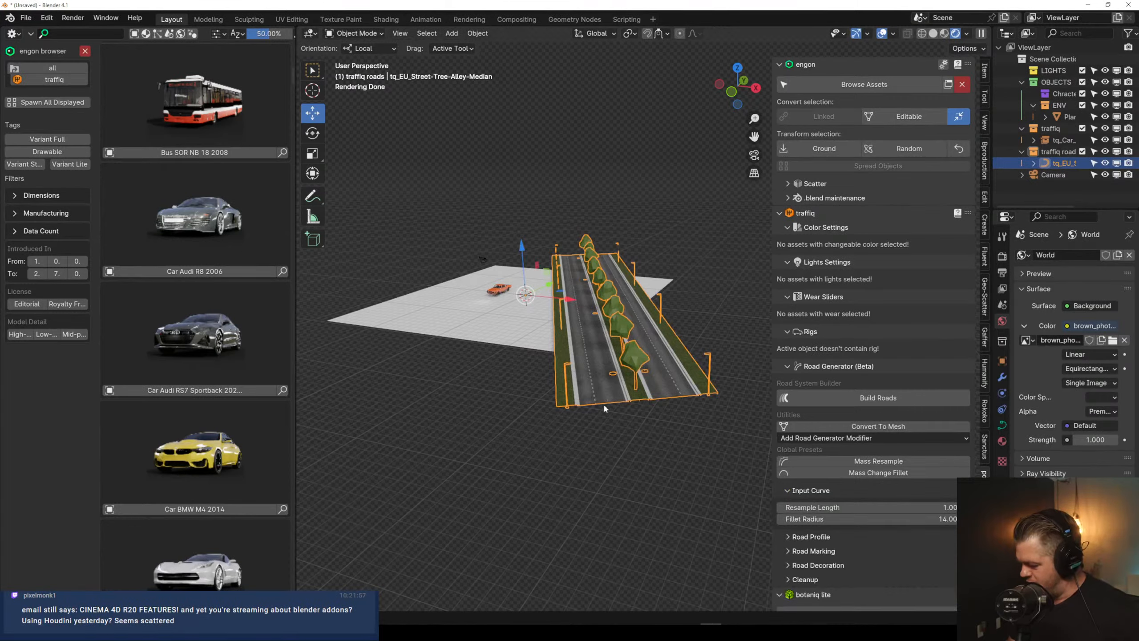
{"action": "scroll", "coordinate": [673, 357], "scroll_direction": "up", "scroll_amount": 3}
{"action": "middle_click_drag", "start_coordinate": [686, 351], "coordinate": [536, 457]}
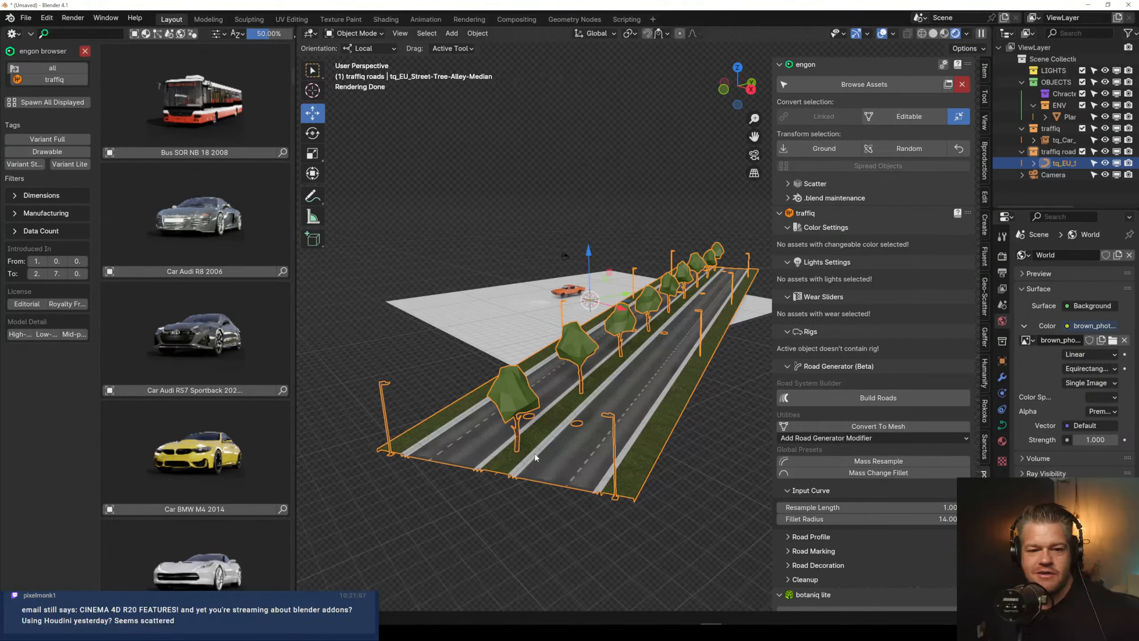
{"action": "middle_click_drag", "start_coordinate": [551, 416], "coordinate": [570, 447]}
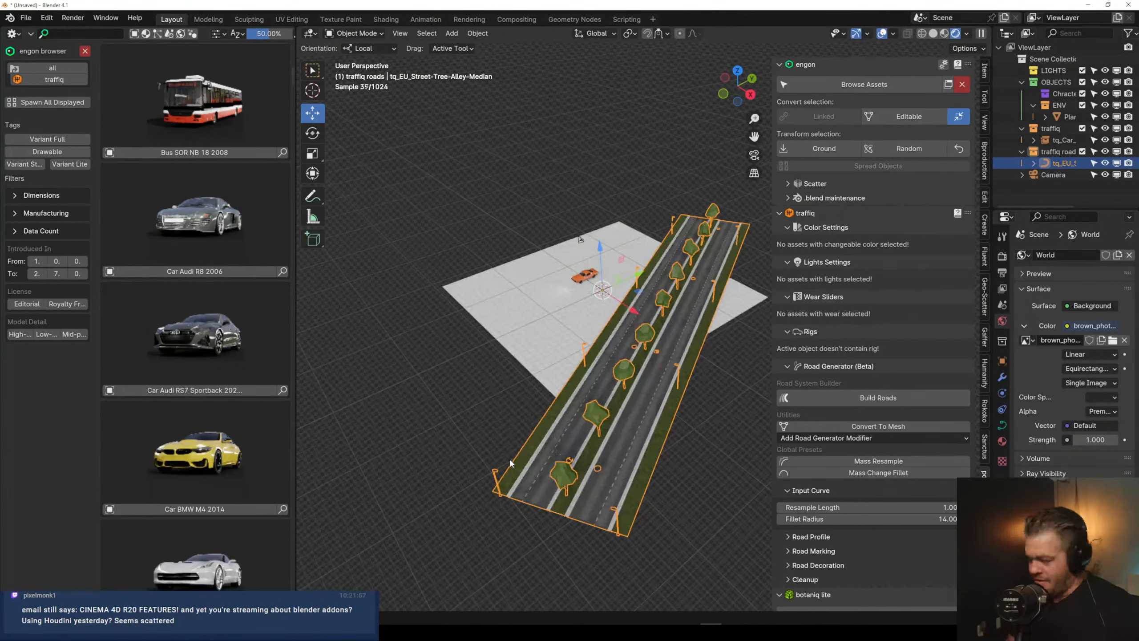
Delete the tree-alley road and return the viewport to a solid-shaded top view of the ground plane
{"action": "key", "text": "Delete"}
{"action": "middle_click_drag", "start_coordinate": [504, 395], "coordinate": [514, 438]}
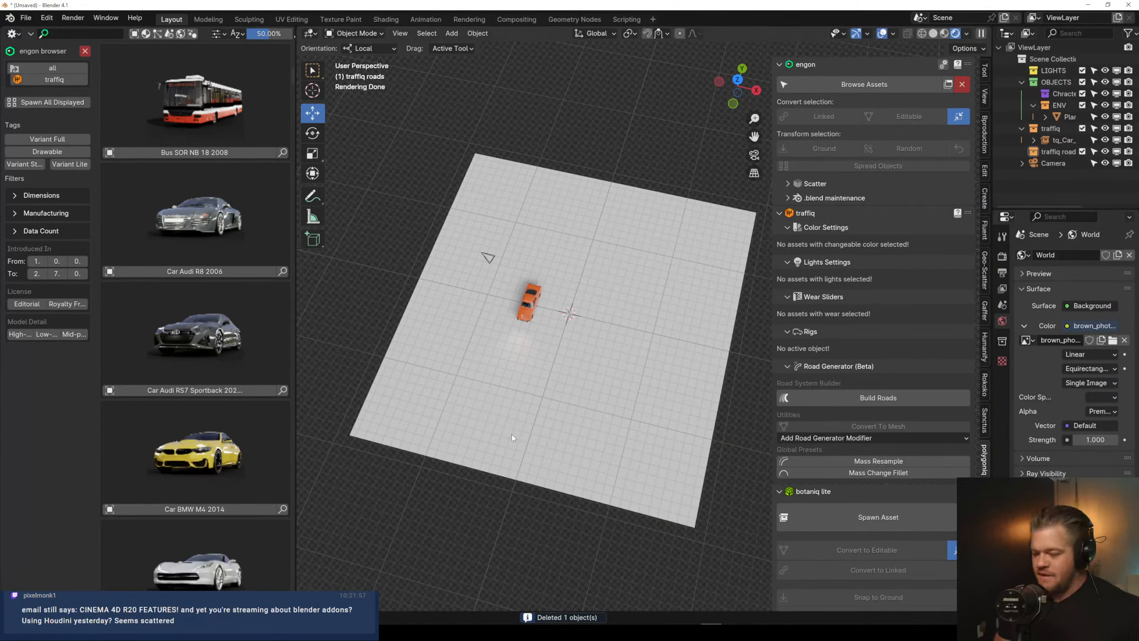
{"action": "key", "text": "KP_7"}
{"action": "scroll", "coordinate": [496, 394], "scroll_direction": "down", "scroll_amount": 2}
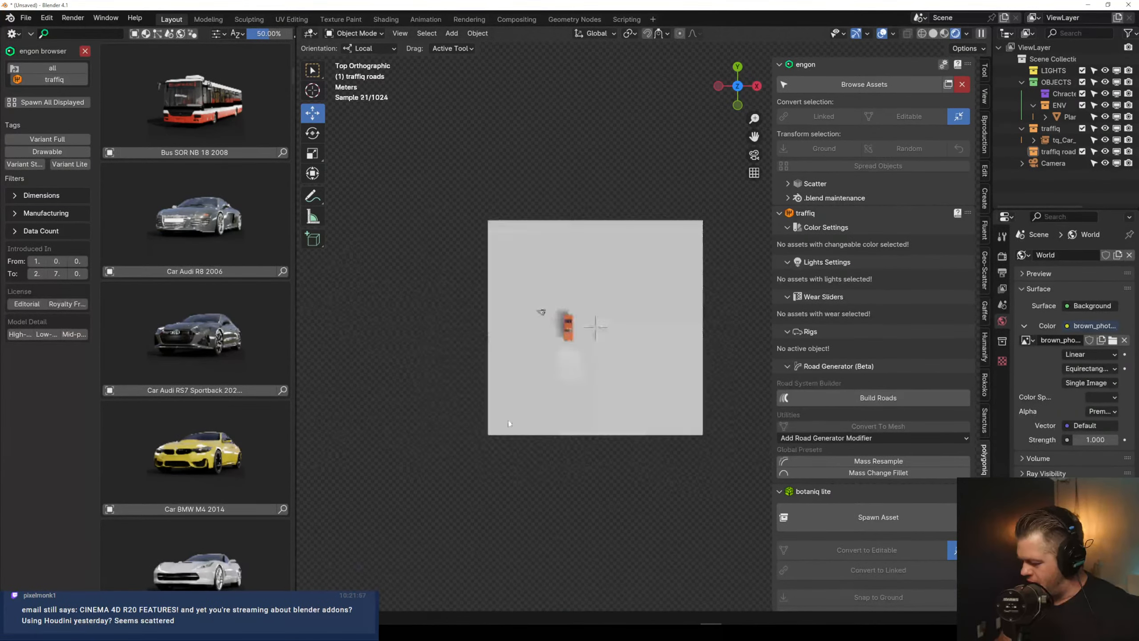
{"action": "key", "text": "z"}
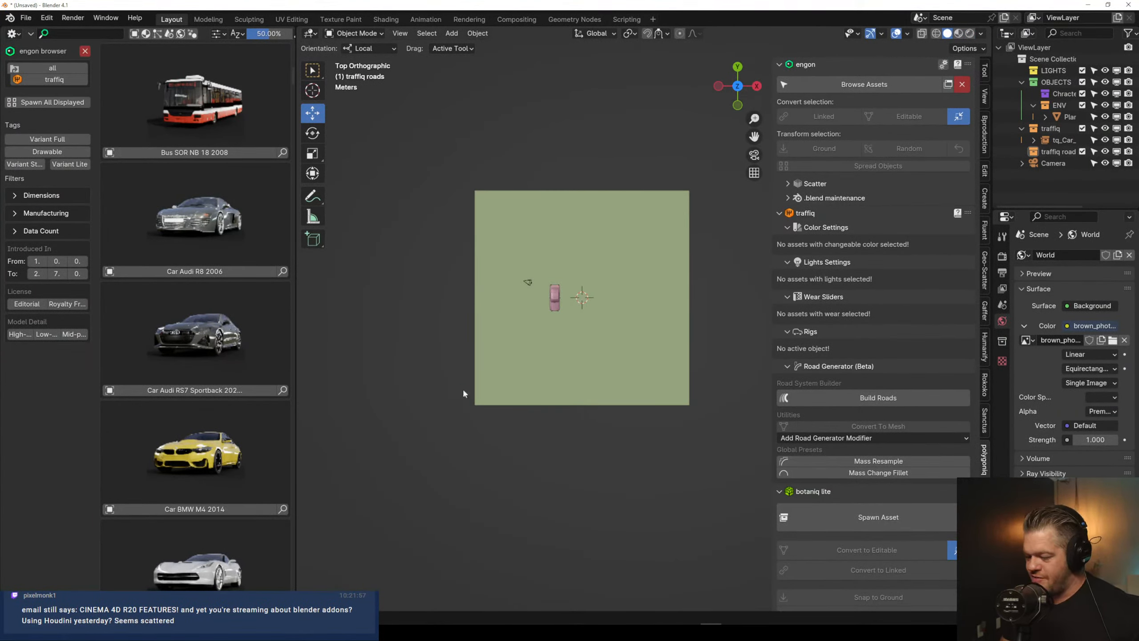
Add a Nurbs Curve and delete all of its default vertices in Edit Mode
{"action": "key", "text": "F3"}
{"action": "type", "text": "c"}
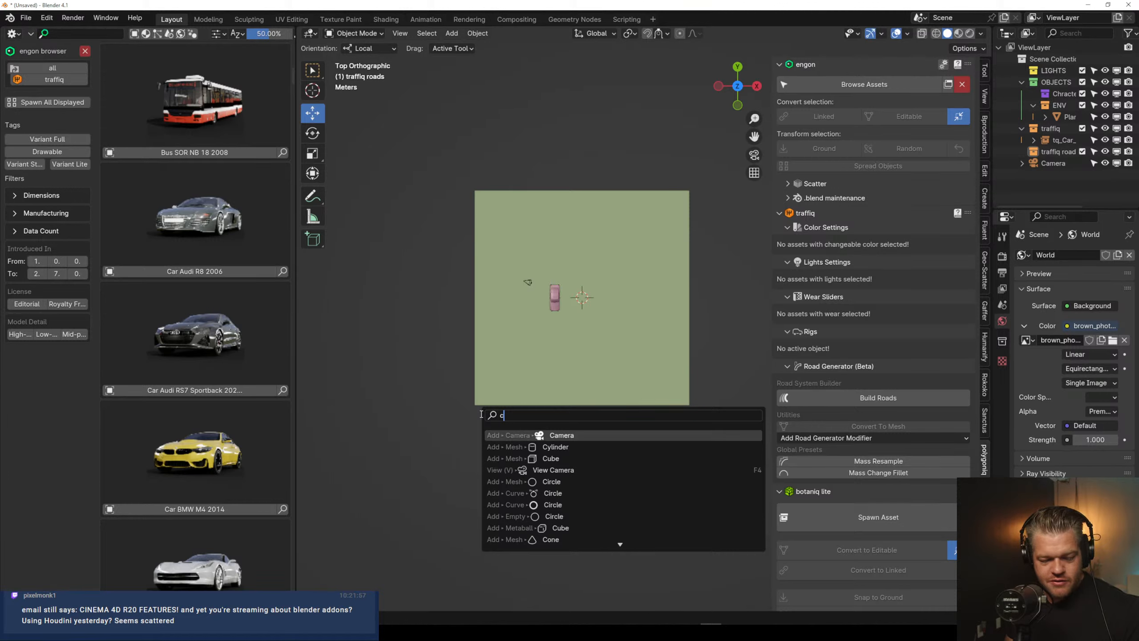
{"action": "type", "text": "urv"}
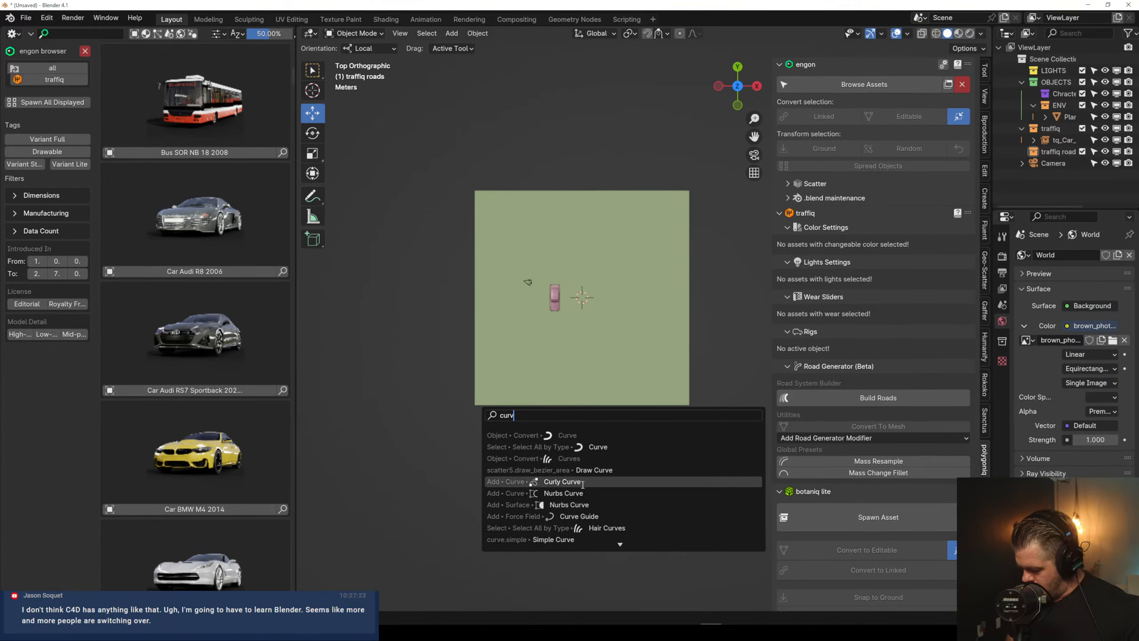
{"action": "left_click", "coordinate": [564, 492]}
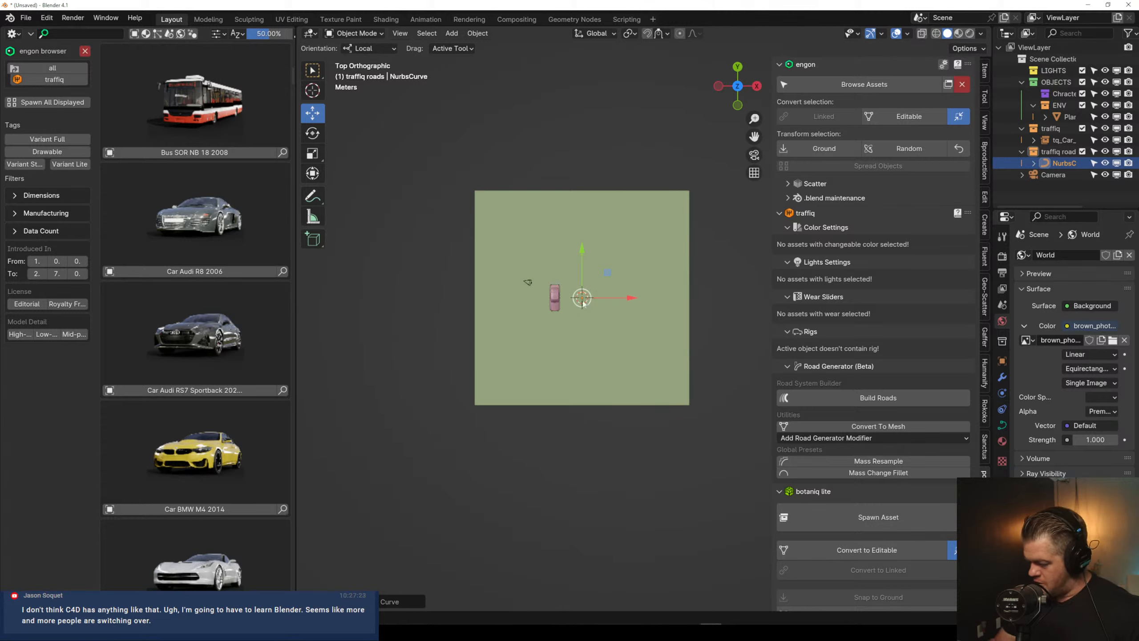
{"action": "key", "text": "Tab"}
{"action": "key", "text": "x"}
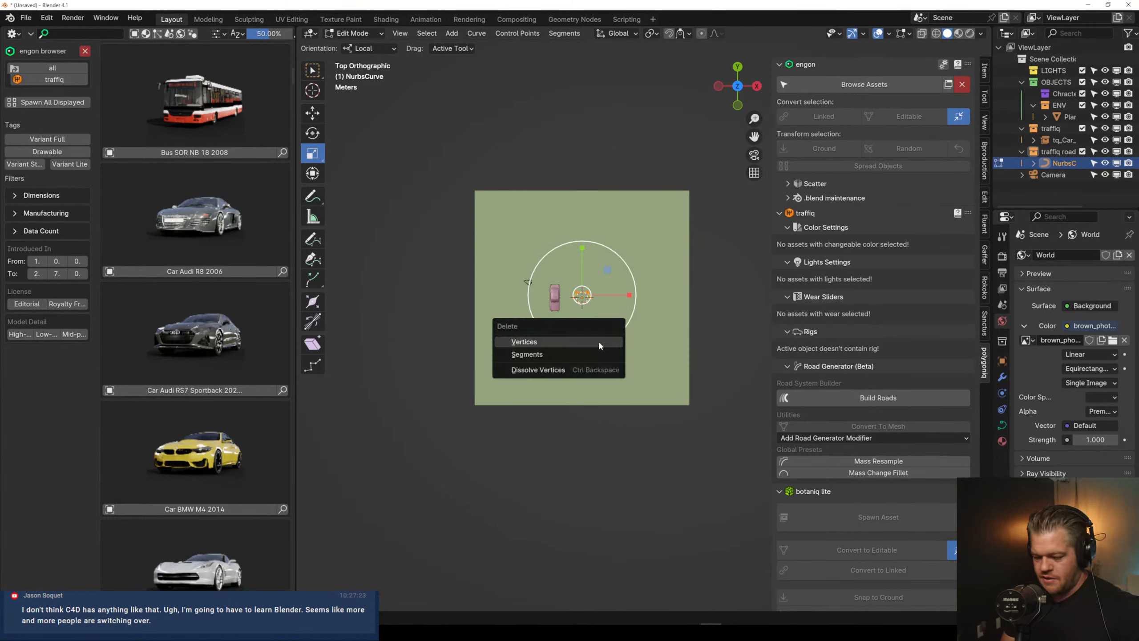
{"action": "left_click", "coordinate": [538, 340]}
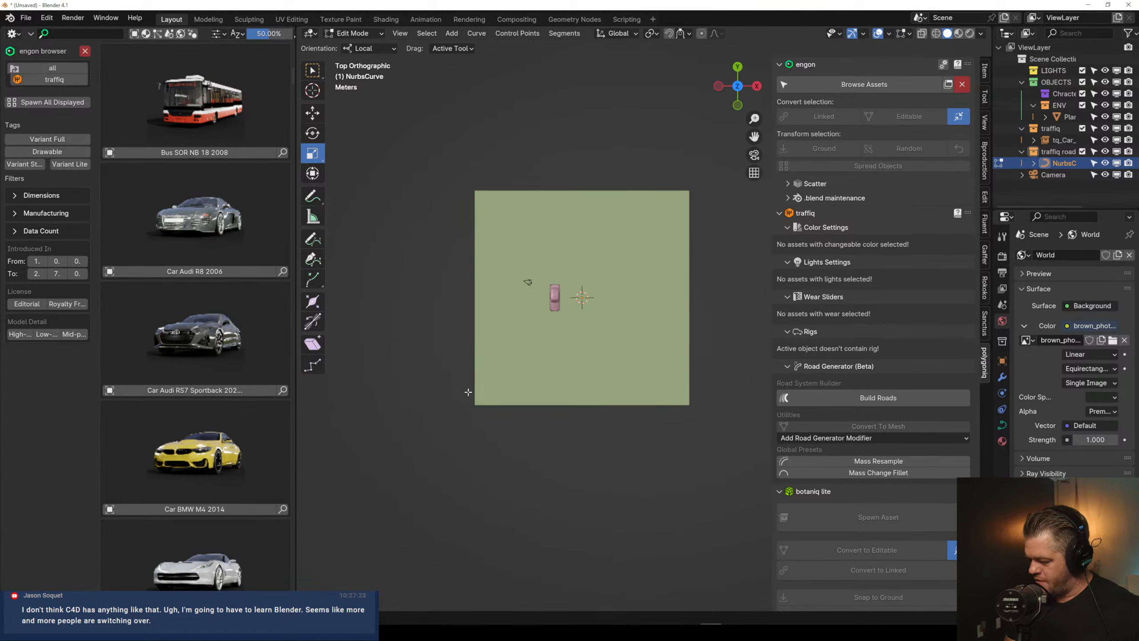
Draw a freehand S-shaped curve across the ground plane, running past the car, and leave Edit Mode
{"action": "left_click", "coordinate": [312, 239]}
{"action": "mouse_move", "coordinate": [570, 67]}
{"action": "left_mouse_down"}
{"action": "mouse_move", "coordinate": [545, 421]}
{"action": "mouse_move", "coordinate": [394, 591]}
{"action": "left_mouse_up"}
{"action": "scroll", "coordinate": [580, 420], "scroll_direction": "down", "scroll_amount": 2}
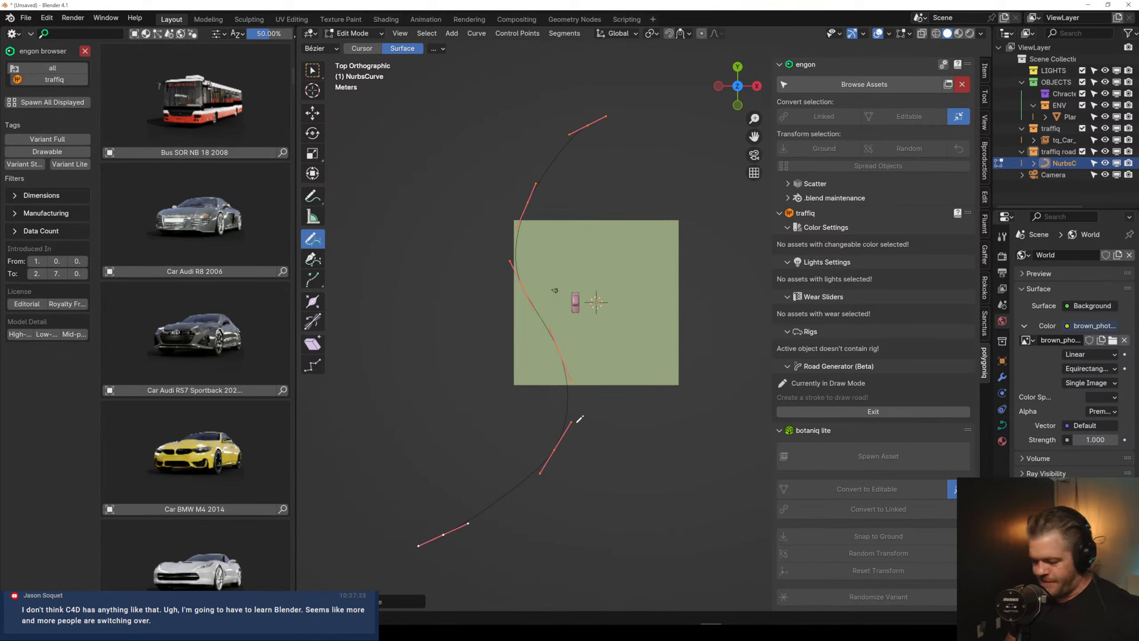
{"action": "key", "text": "Tab"}
{"action": "middle_click_drag", "start_coordinate": [581, 406], "coordinate": [642, 359]}
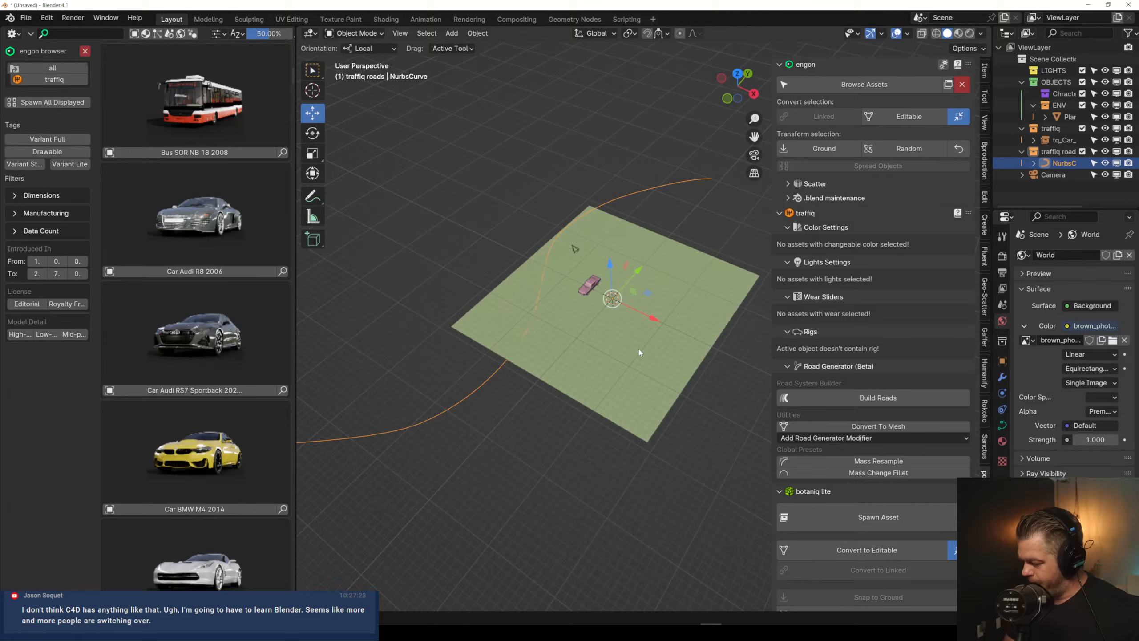
Scale up the ground plane so it extends beneath the drawn curve
{"action": "left_click", "coordinate": [621, 373]}
{"action": "key", "text": "shift+space"}
{"action": "key", "text": "t"}
{"action": "key", "text": "s"}
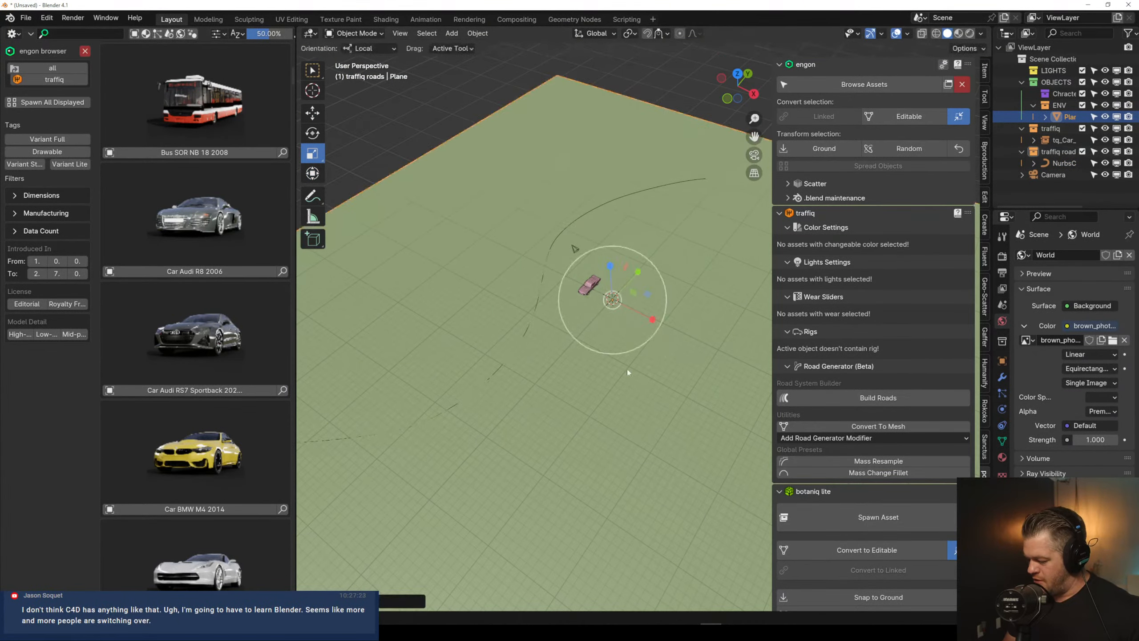
{"action": "left_click", "coordinate": [626, 369]}
Collapse the Ford Mustang's lights and wear settings and convert the car to an editable asset
{"action": "middle_click_drag", "start_coordinate": [627, 369], "coordinate": [587, 346]}
{"action": "left_click", "coordinate": [588, 346]}
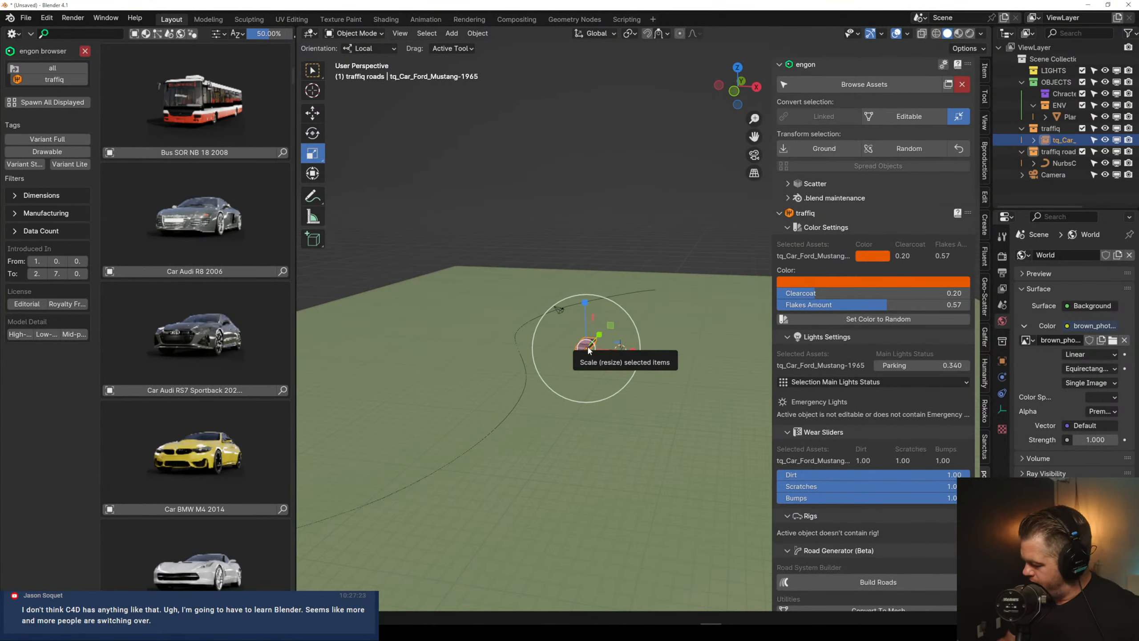
{"action": "left_click", "coordinate": [790, 336]}
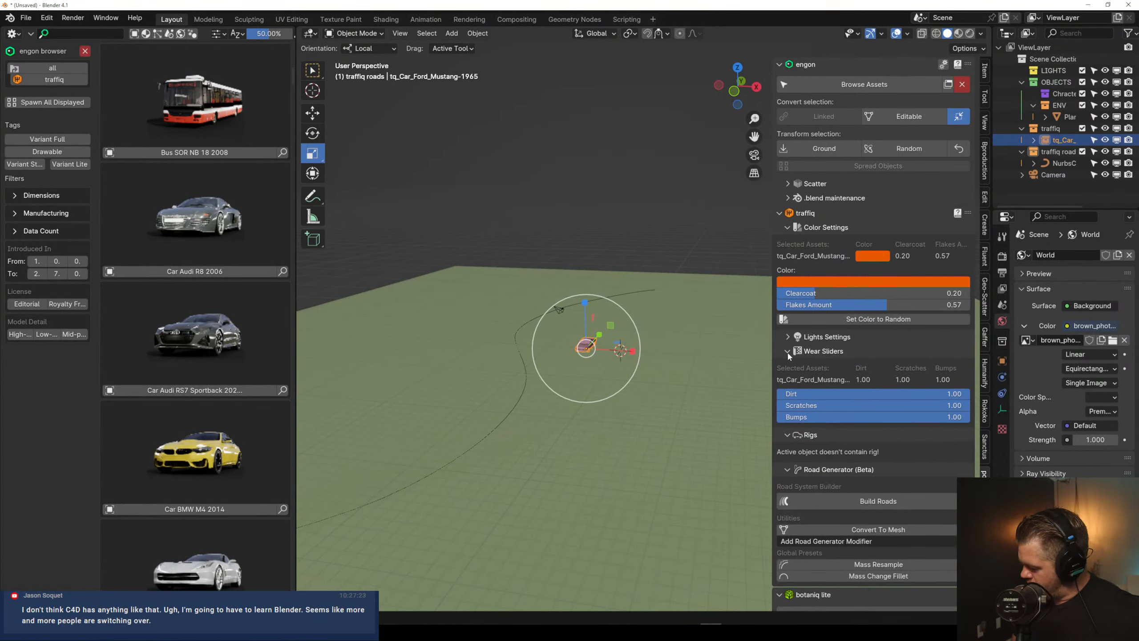
{"action": "left_click", "coordinate": [787, 350]}
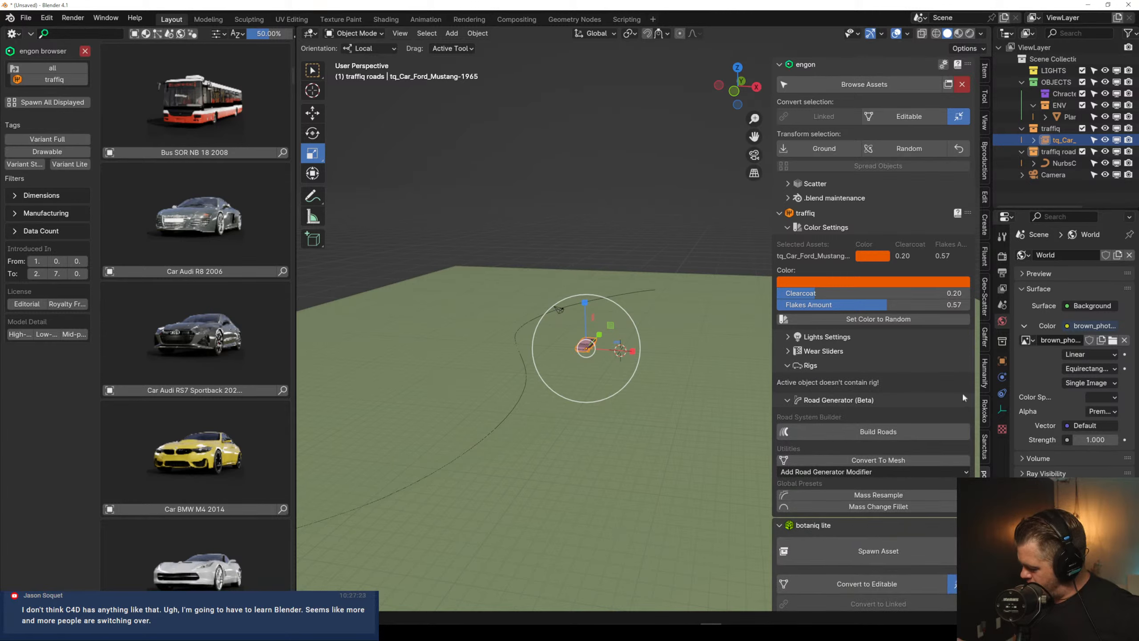
{"action": "left_click", "coordinate": [793, 369]}
{"action": "left_click", "coordinate": [793, 369]}
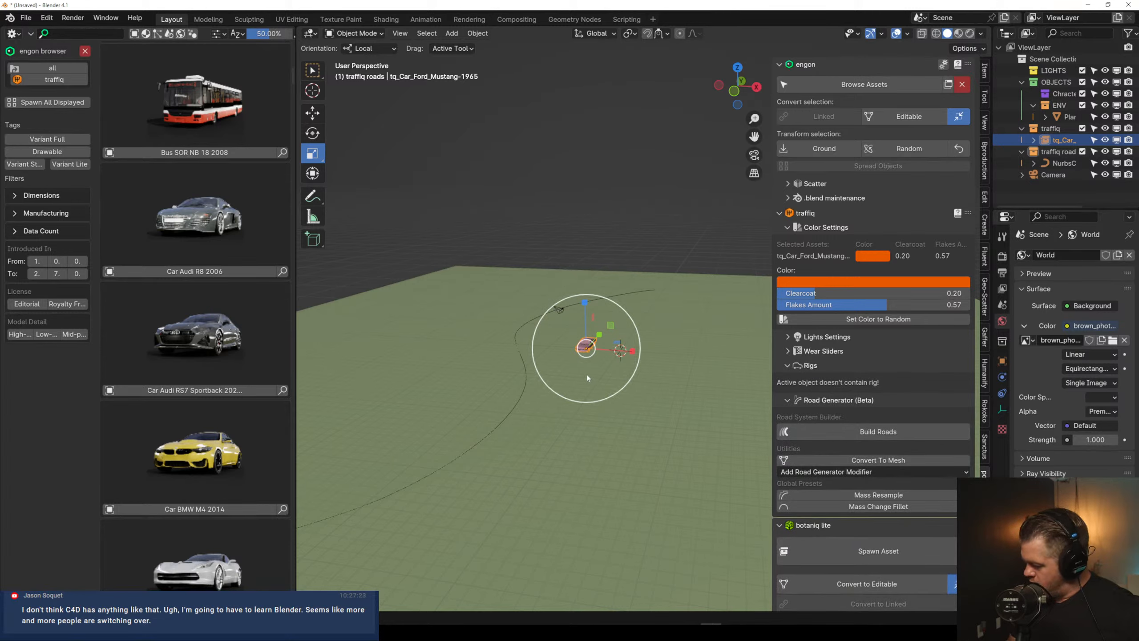
{"action": "scroll", "coordinate": [622, 348], "scroll_direction": "up", "scroll_amount": 1}
{"action": "scroll", "coordinate": [642, 330], "scroll_direction": "up", "scroll_amount": 1}
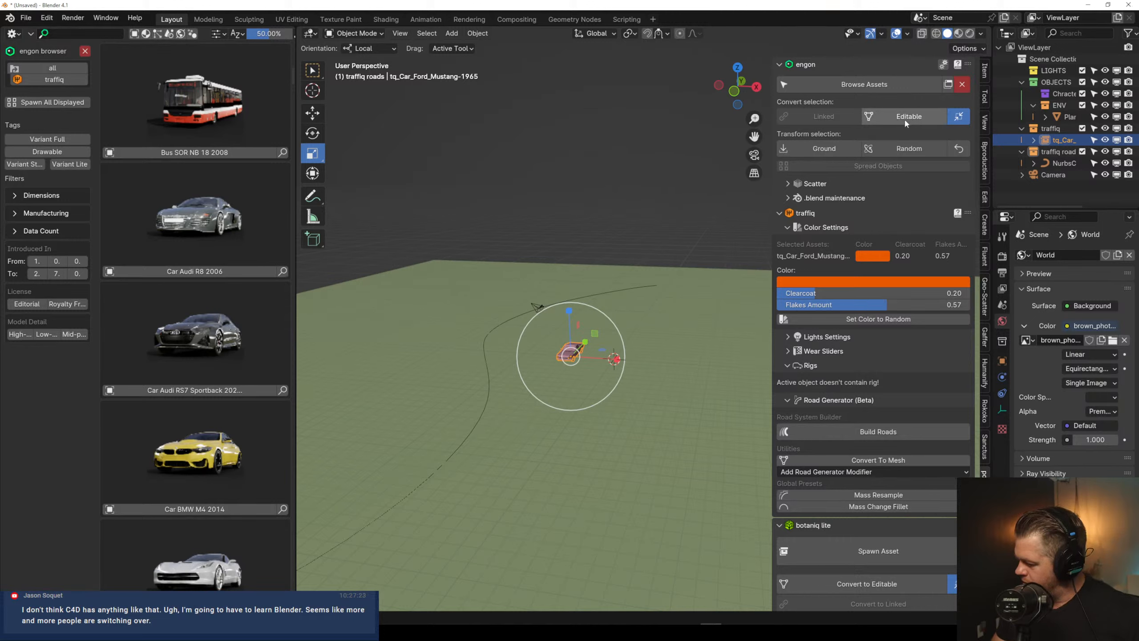
{"action": "left_click", "coordinate": [920, 119]}
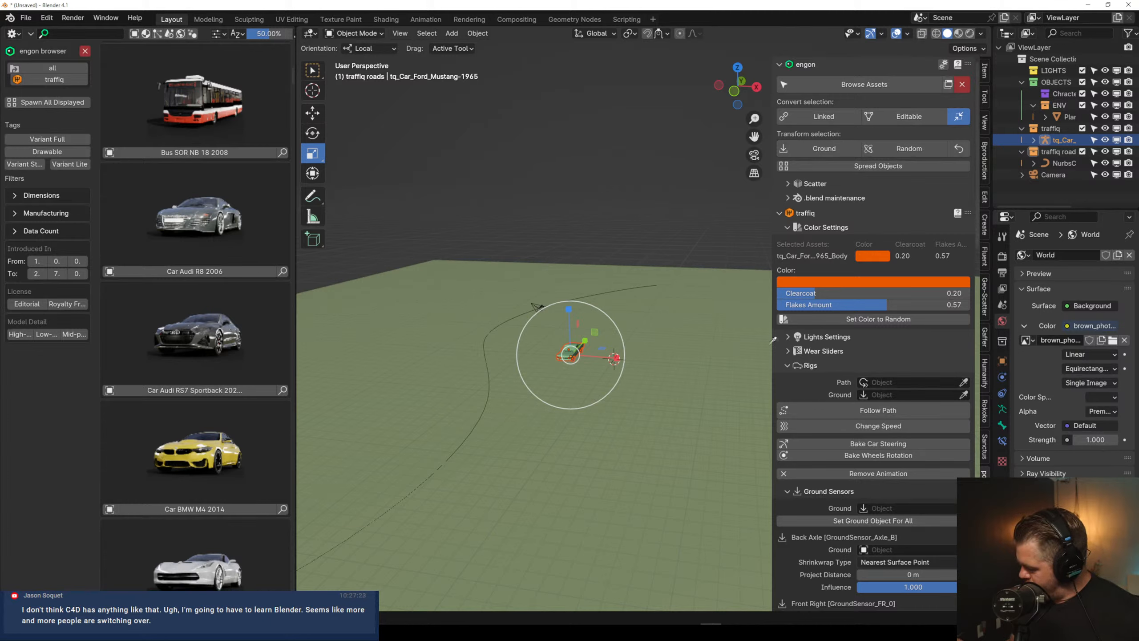
Set the Mustang rig's path to NurbsCurve and its ground to Plane
{"action": "left_click", "coordinate": [593, 295]}
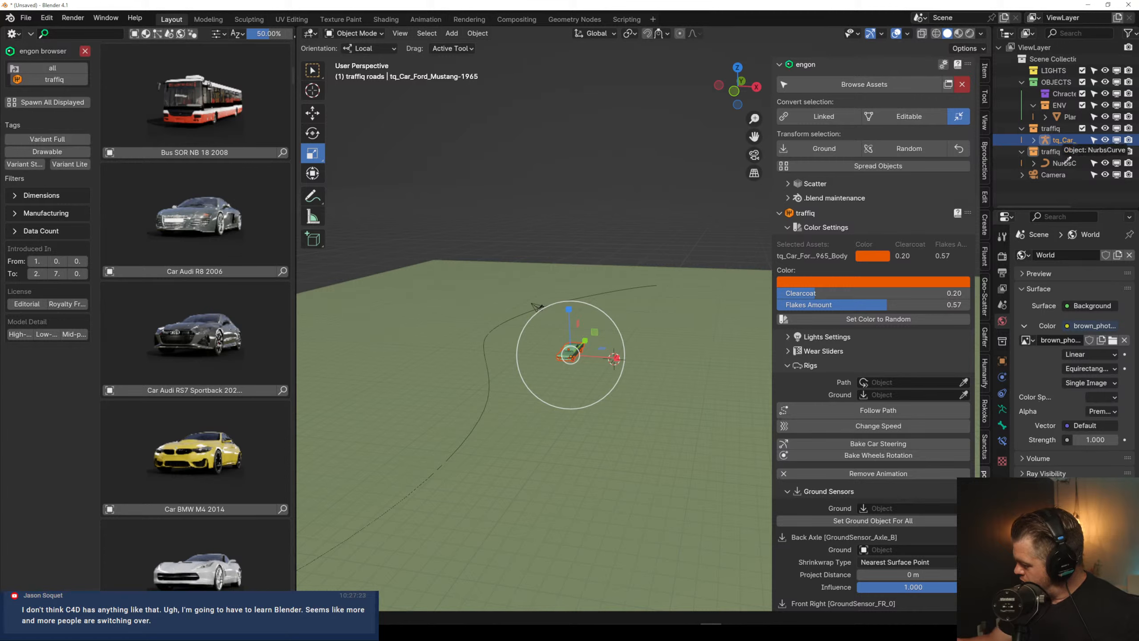
{"action": "left_click", "coordinate": [964, 394]}
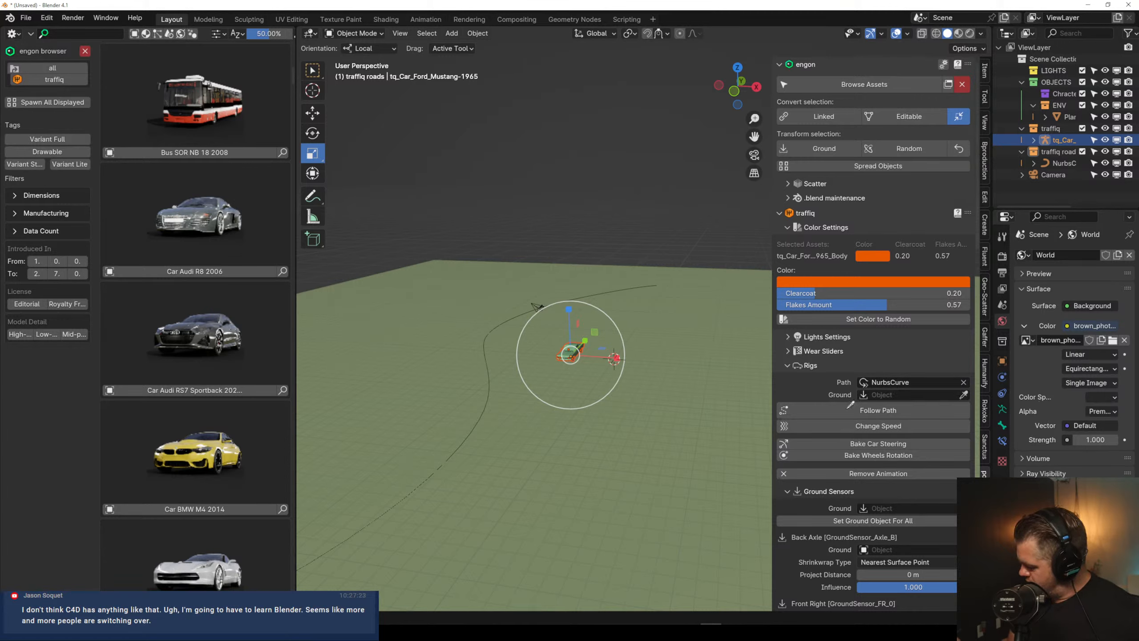
{"action": "left_click", "coordinate": [625, 456]}
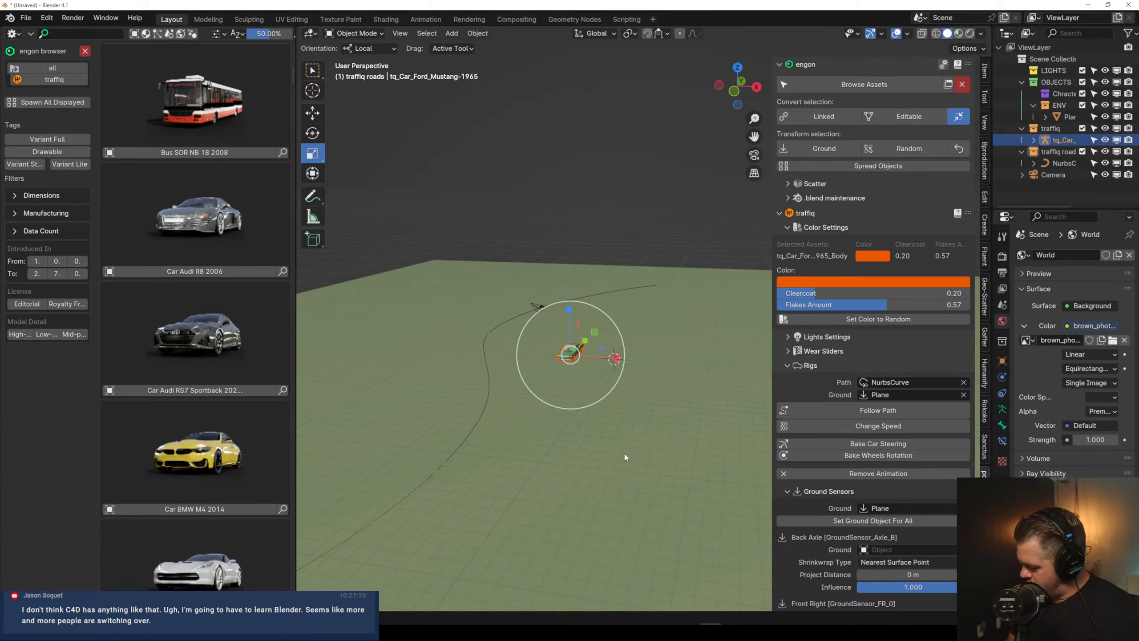
Apply Follow Path to the Mustang with Bake Steering, Bake Wheel Rotation and Reset Transforms enabled, and deselect the car
{"action": "left_click", "coordinate": [892, 411]}
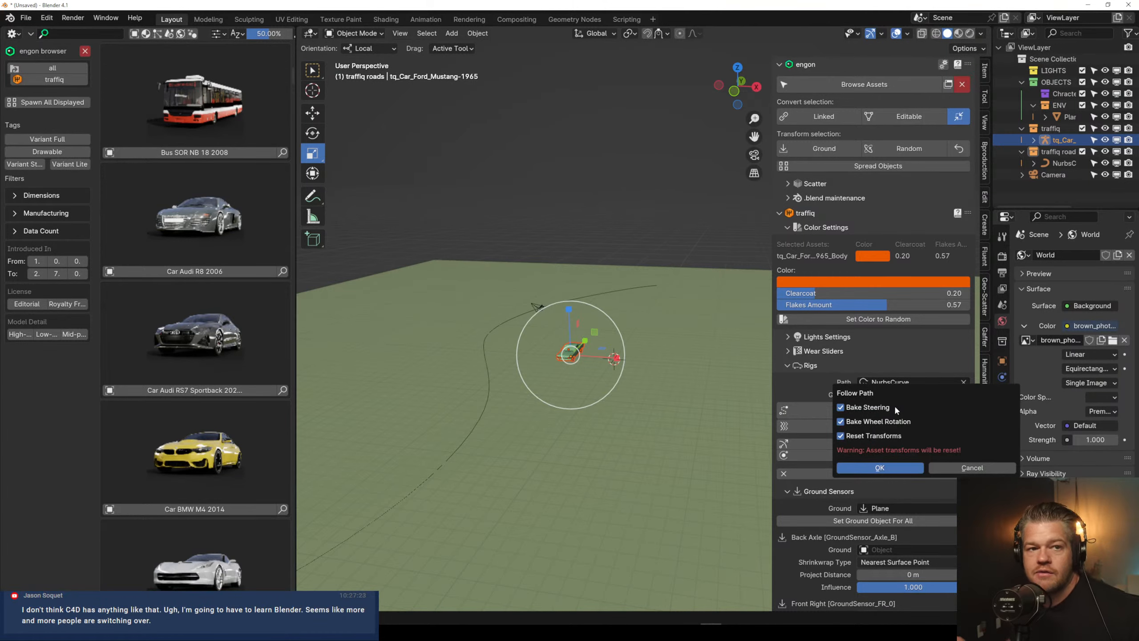
{"action": "left_click", "coordinate": [885, 467]}
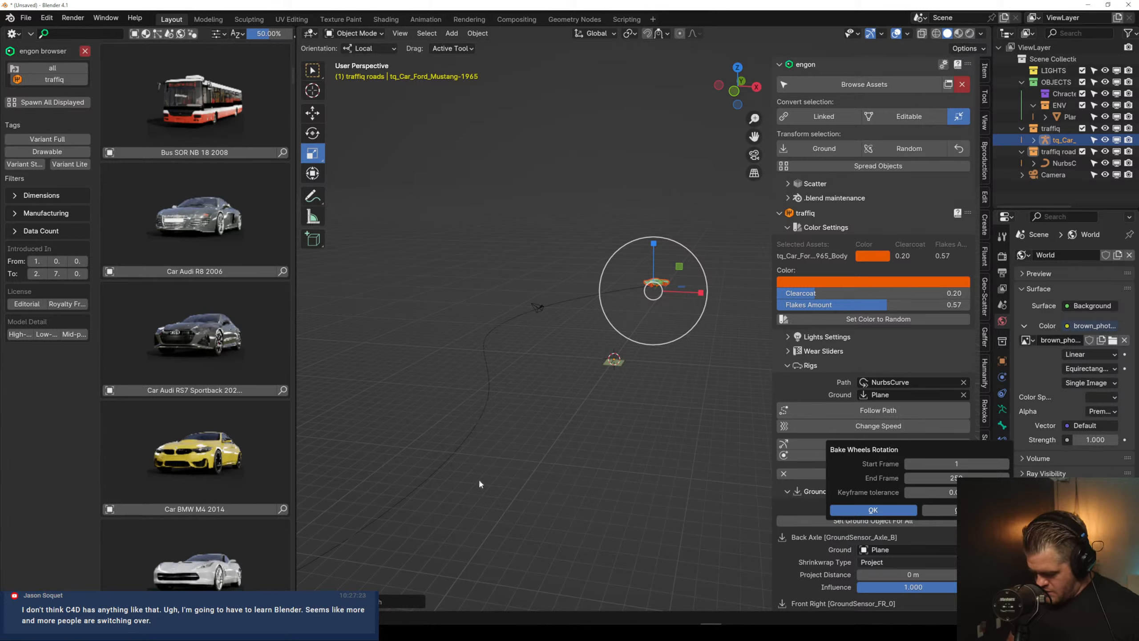
{"action": "left_click", "coordinate": [356, 601]}
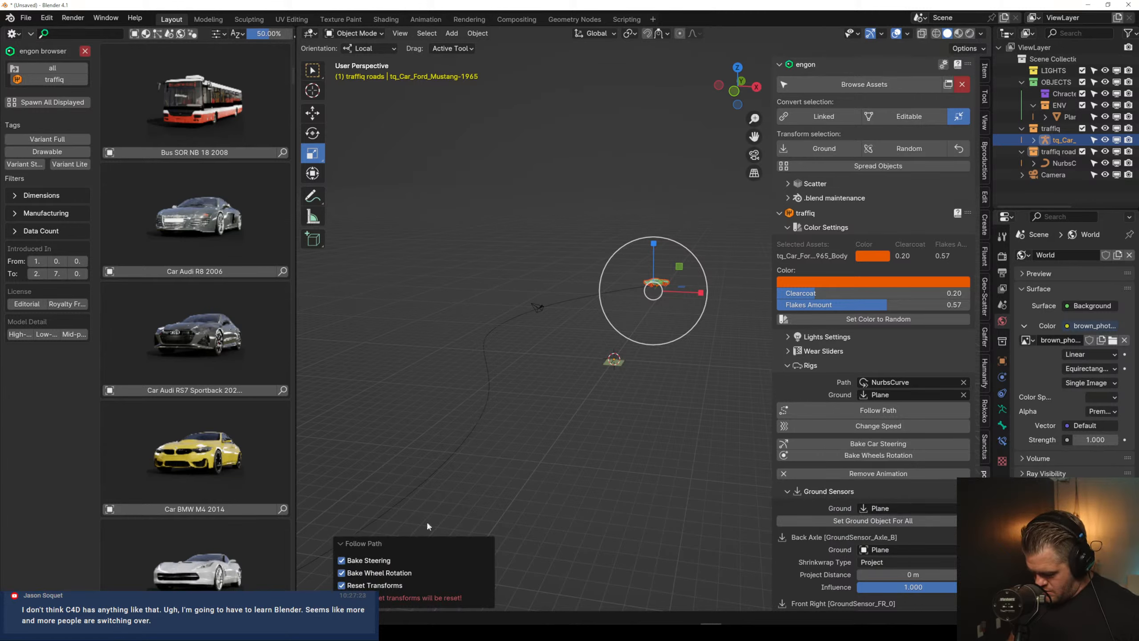
{"action": "left_click", "coordinate": [503, 488]}
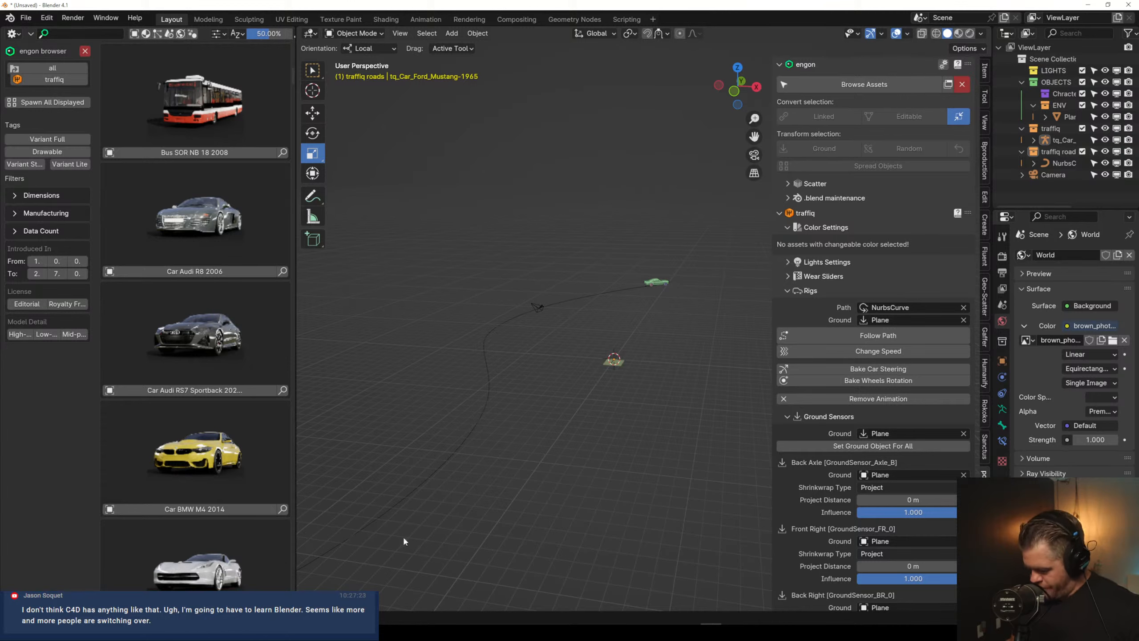
Split the 3D viewport horizontally and turn the lower area into a Timeline editor
{"action": "left_click_drag", "start_coordinate": [298, 609], "coordinate": [307, 423]}
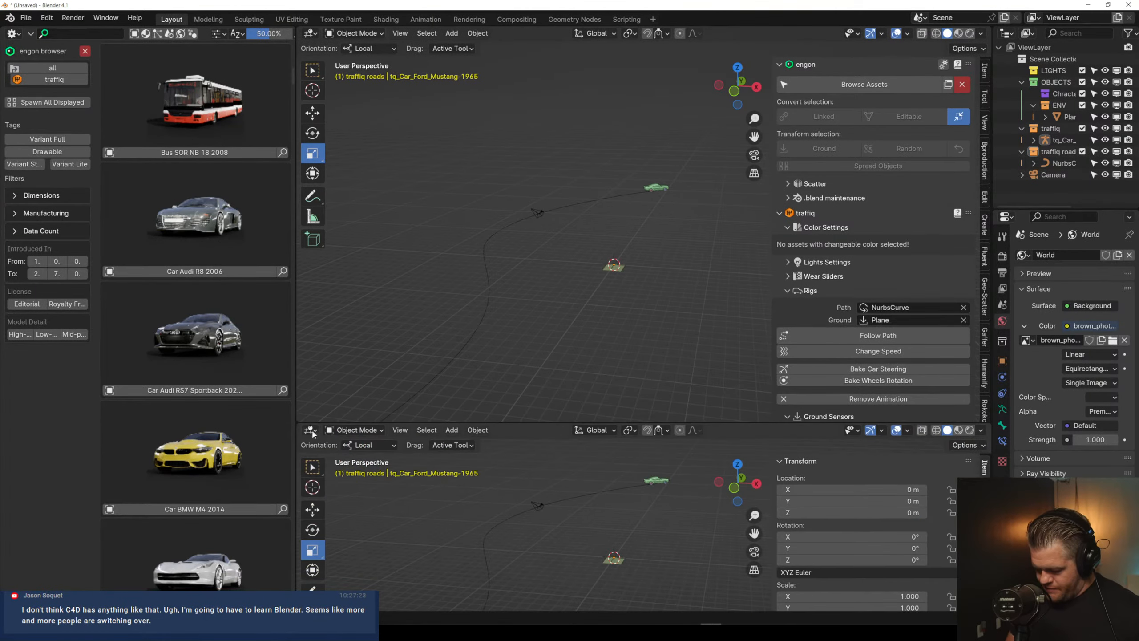
{"action": "left_click", "coordinate": [311, 429]}
{"action": "left_click", "coordinate": [444, 470]}
Scrub the timeline to frame 79 and play back the Mustang's drive along the curve
{"action": "left_click_drag", "start_coordinate": [447, 447], "coordinate": [561, 458]}
{"action": "scroll", "coordinate": [560, 289], "scroll_direction": "down", "scroll_amount": 2}
{"action": "middle_click_drag", "start_coordinate": [538, 310], "coordinate": [580, 229], "text": "shift"}
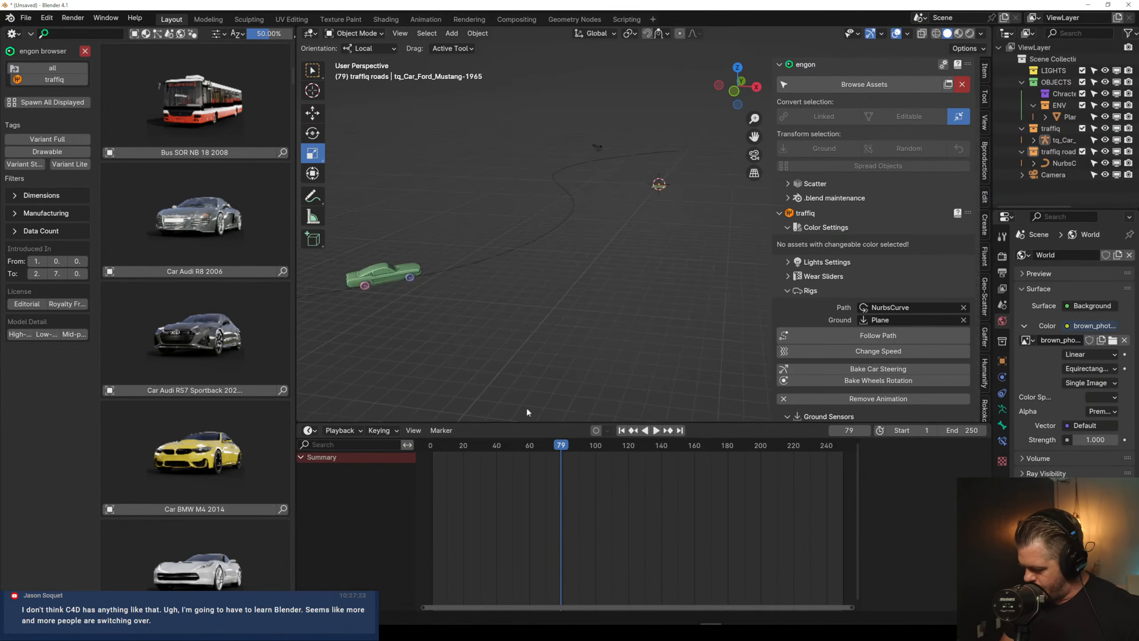
{"action": "middle_click_drag", "start_coordinate": [568, 448], "coordinate": [628, 450]}
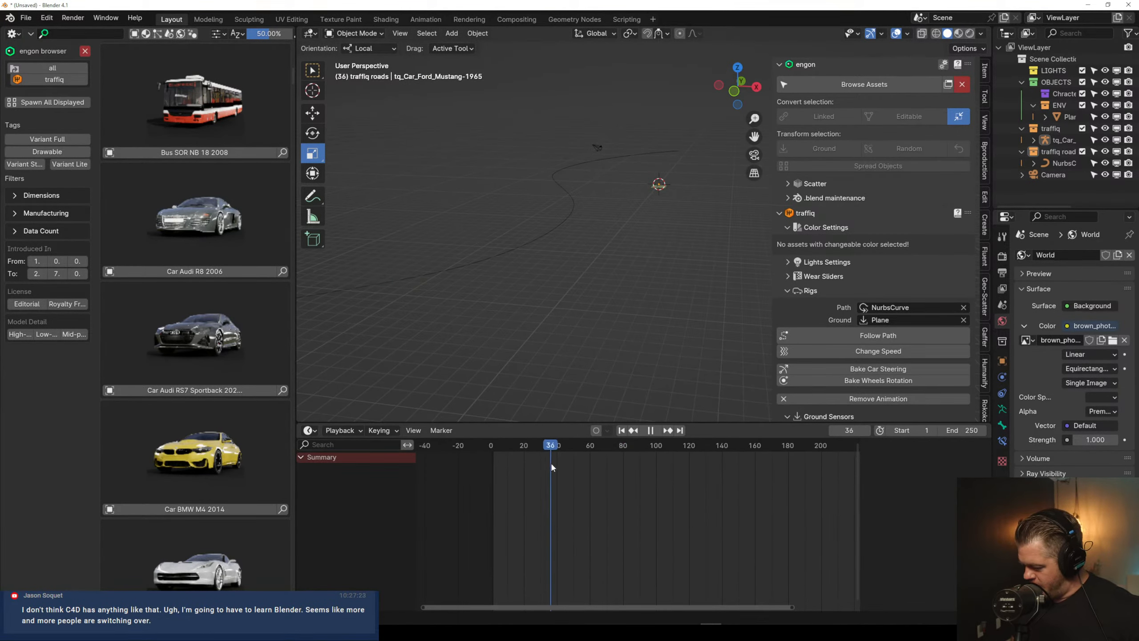
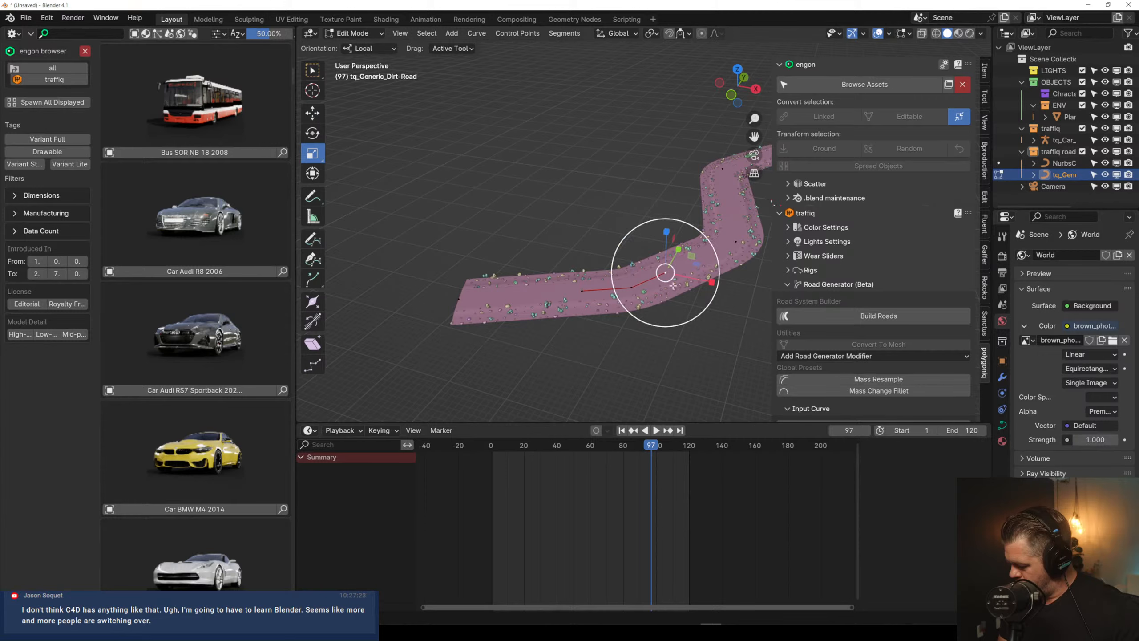
Try to rotate the control point at the dirt road's near bend, and undo the rotation
{"action": "key", "text": "shift+space"}
{"action": "key", "text": "g"}
{"action": "key", "text": "shift+space"}
{"action": "key", "text": "r"}
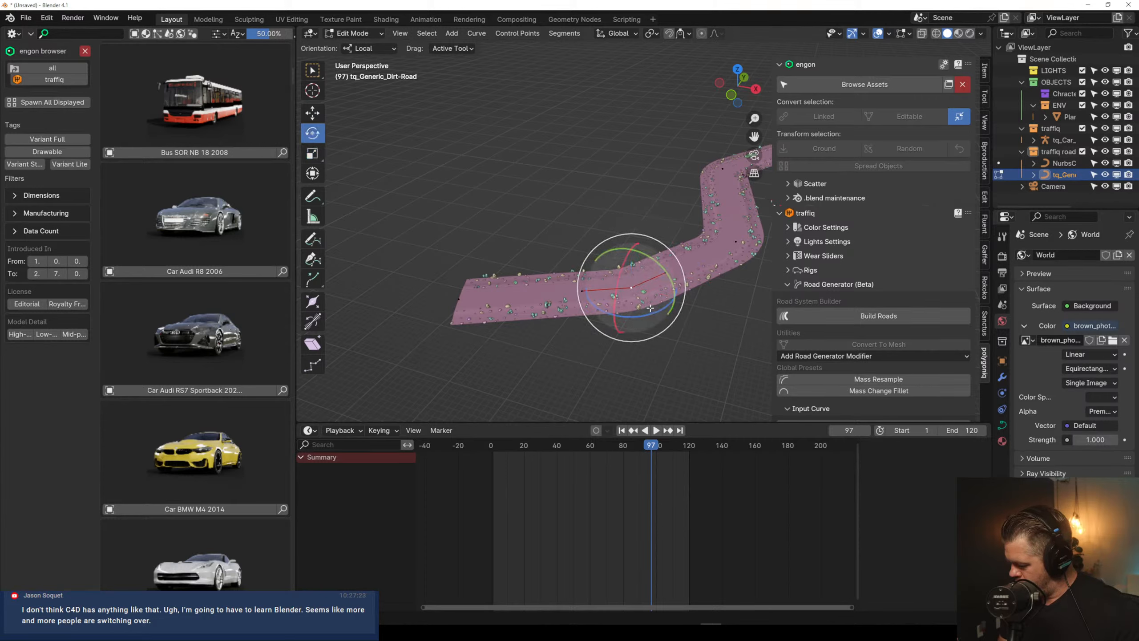
{"action": "left_click_drag", "start_coordinate": [637, 295], "coordinate": [649, 309]}
{"action": "key", "text": "ctrl+z"}
Move the control point at the dirt road's near bend by about -0.56 m in X and -0.36 m in Y
{"action": "key", "text": "shift+space"}
{"action": "key", "text": "g"}
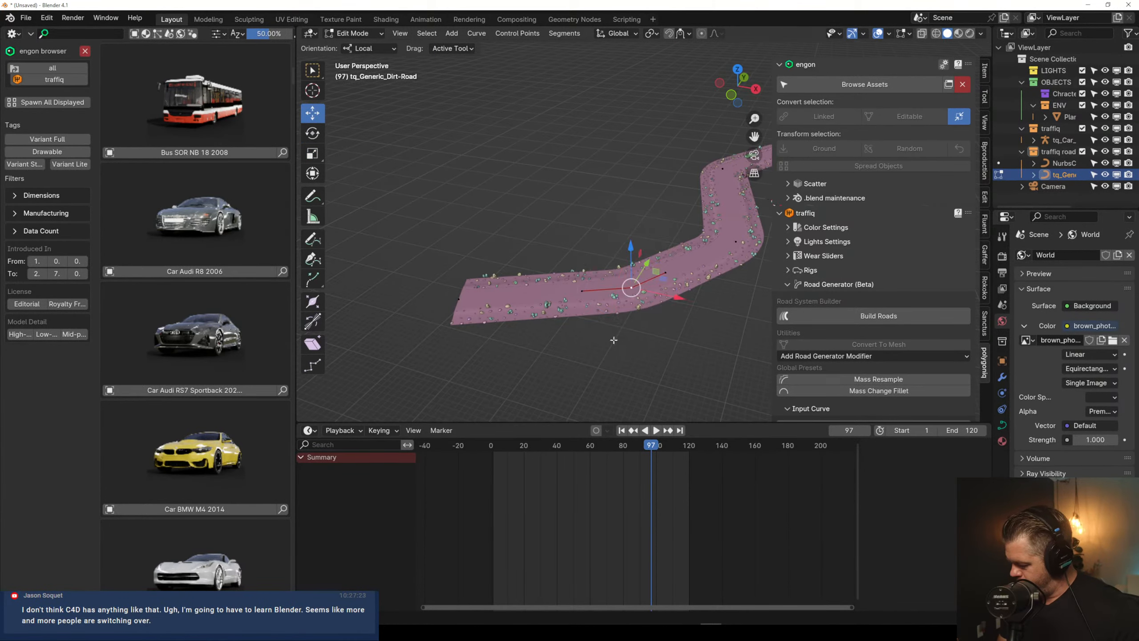
{"action": "middle_click_drag", "start_coordinate": [650, 308], "coordinate": [662, 339]}
{"action": "mouse_move", "coordinate": [664, 271]}
{"action": "left_mouse_down"}
{"action": "mouse_move", "coordinate": [689, 282]}
{"action": "mouse_move", "coordinate": [661, 271]}
{"action": "left_mouse_up"}
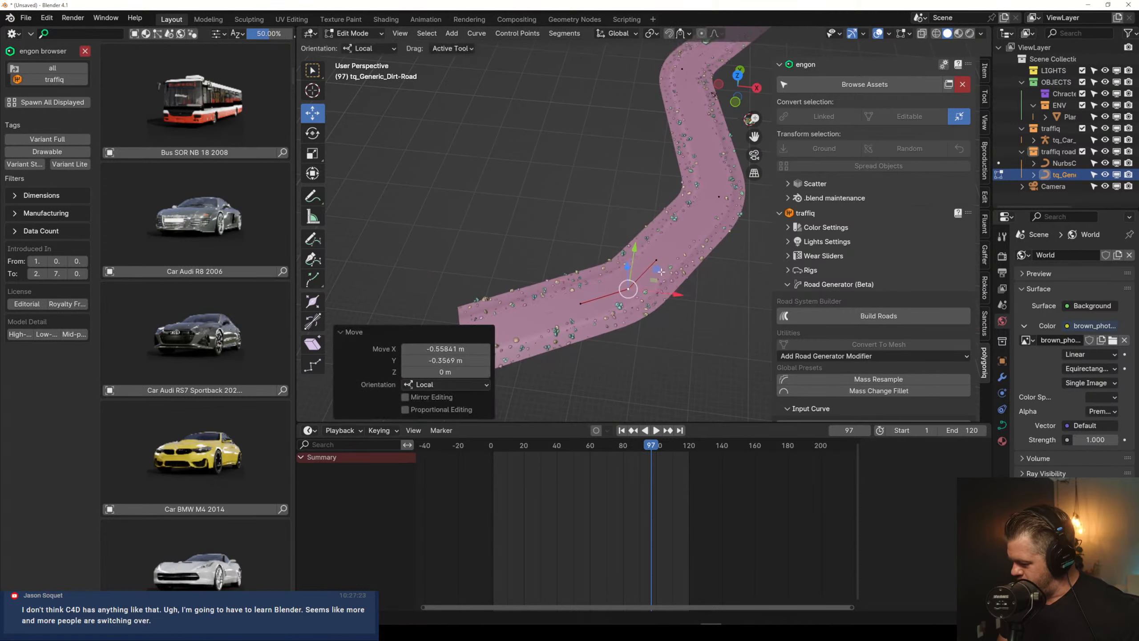
At frame 21, move the control point at the dirt road's near bend about -2.9 m in X and 1.1 m in Y
{"action": "left_click_drag", "start_coordinate": [555, 448], "coordinate": [526, 452]}
{"action": "left_click_drag", "start_coordinate": [628, 287], "coordinate": [618, 282]}
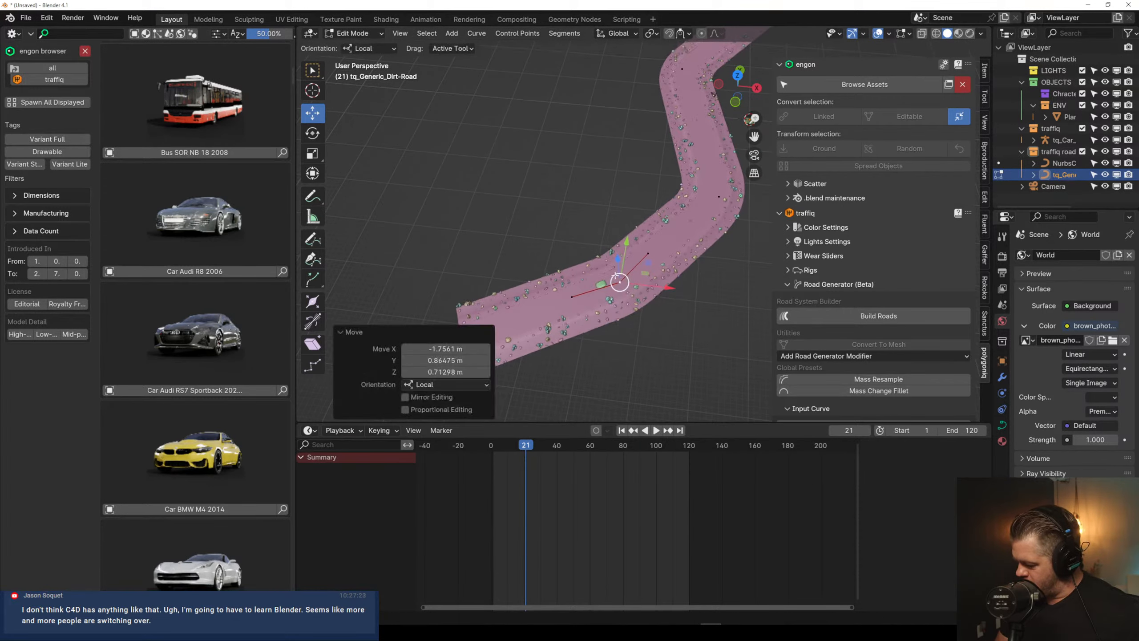
{"action": "key", "text": "ctrl+z"}
{"action": "middle_click_drag", "start_coordinate": [637, 272], "coordinate": [633, 300]}
{"action": "left_click_drag", "start_coordinate": [658, 265], "coordinate": [644, 253]}
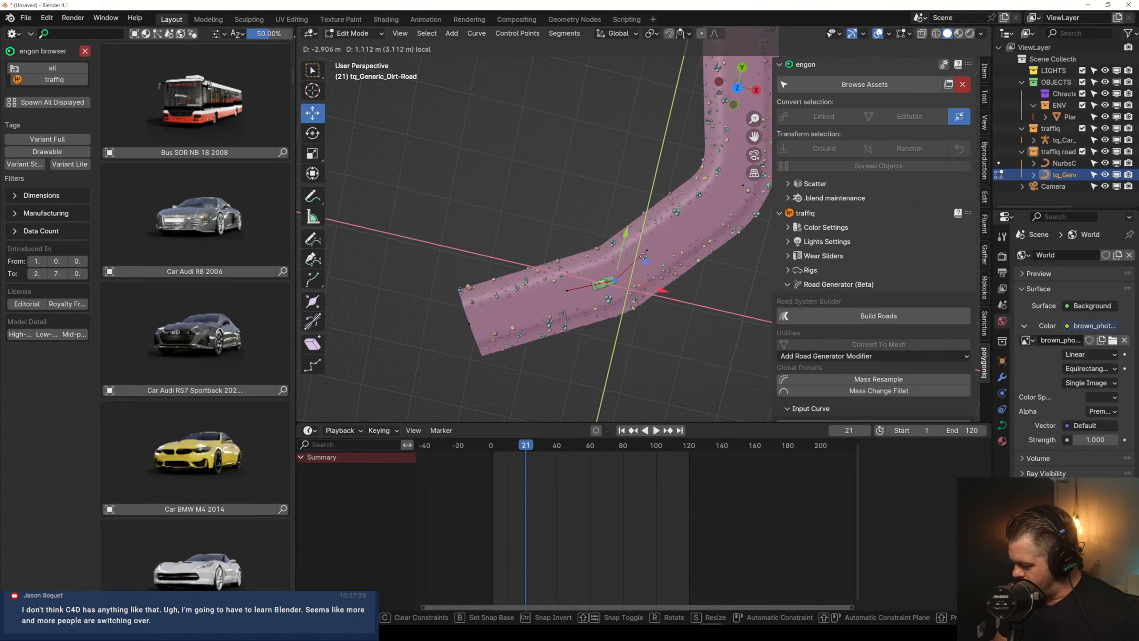
At frame 44, nudge the near bend's control point and shift the next bend's control point to fit the car's path
{"action": "key", "text": "space"}
{"action": "left_click", "coordinate": [564, 445]}
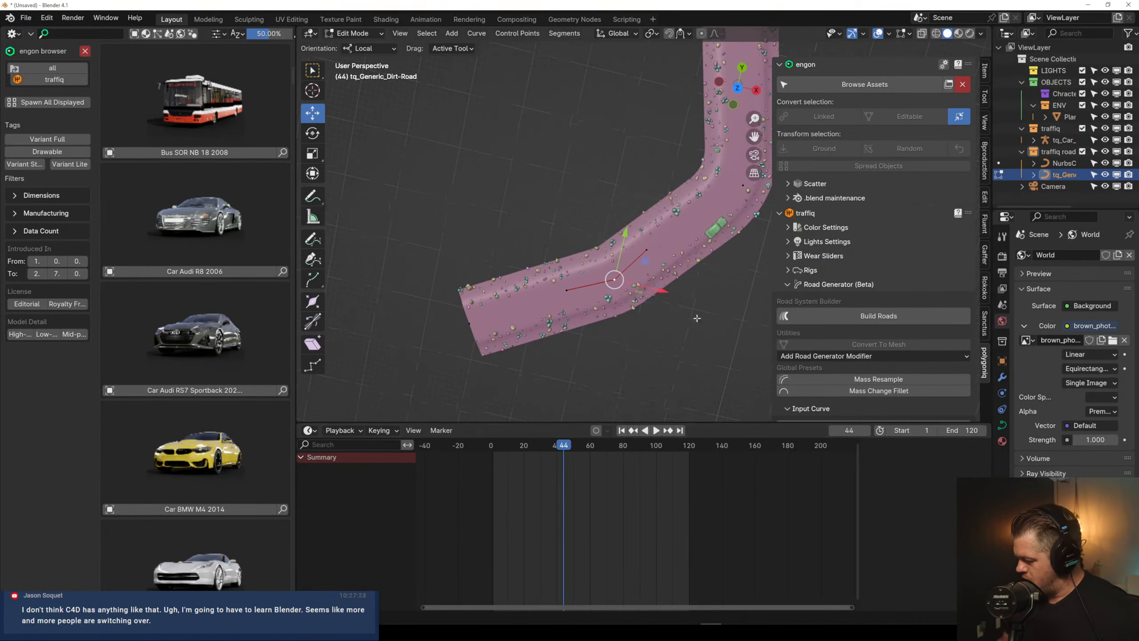
{"action": "middle_click_drag", "start_coordinate": [619, 287], "coordinate": [672, 238]}
{"action": "mouse_move", "coordinate": [621, 271]}
{"action": "left_mouse_down"}
{"action": "mouse_move", "coordinate": [645, 297]}
{"action": "mouse_move", "coordinate": [634, 274]}
{"action": "left_mouse_up"}
{"action": "left_click", "coordinate": [684, 224]}
{"action": "left_click_drag", "start_coordinate": [715, 209], "coordinate": [720, 232]}
Scrub the animation forward and move the control point at the dirt road's far bend toward the car's path
{"action": "left_click_drag", "start_coordinate": [564, 449], "coordinate": [602, 432]}
{"action": "middle_click_drag", "start_coordinate": [655, 179], "coordinate": [612, 344], "text": "shift"}
{"action": "left_click_drag", "start_coordinate": [664, 141], "coordinate": [643, 177]}
At frame 91, move the control point at the dirt road's far end closer to the car's path
{"action": "left_click_drag", "start_coordinate": [587, 449], "coordinate": [642, 436]}
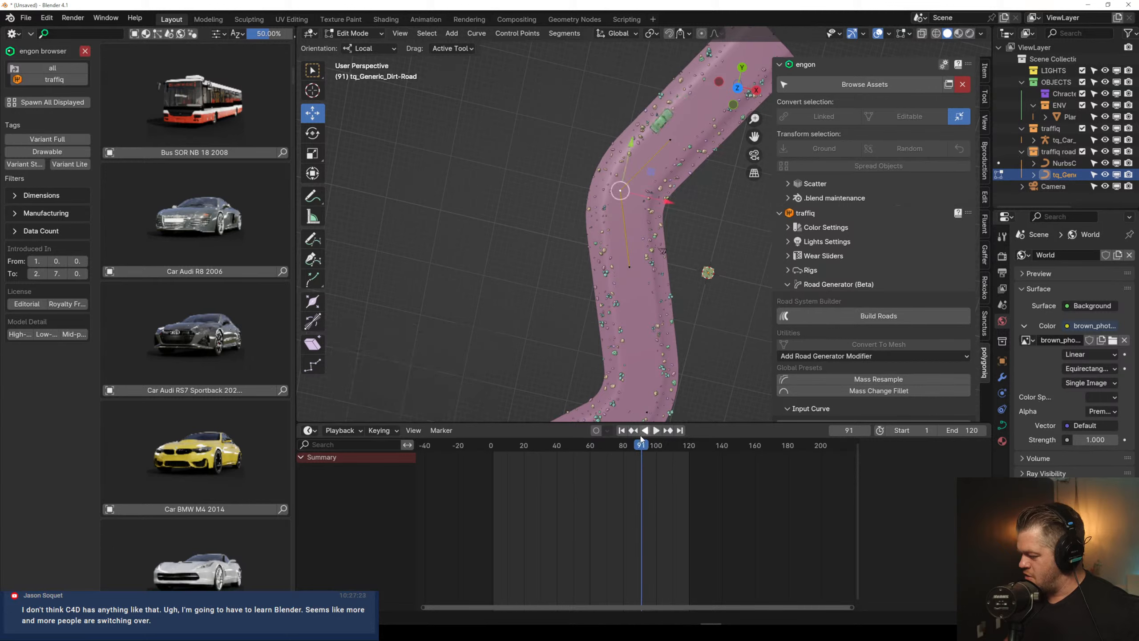
{"action": "middle_click_drag", "start_coordinate": [684, 172], "coordinate": [647, 275], "text": "shift"}
{"action": "middle_click_drag", "start_coordinate": [722, 155], "coordinate": [625, 227], "text": "shift"}
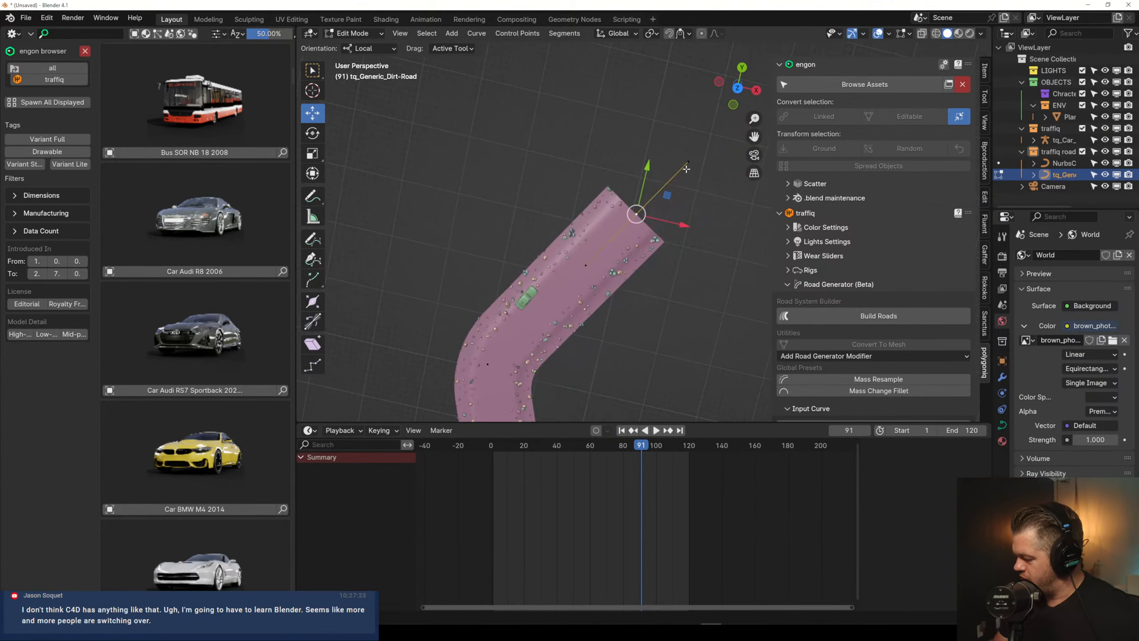
{"action": "left_click_drag", "start_coordinate": [663, 190], "coordinate": [621, 171]}
At frame 108, move the road's far end control point about 2.77 m in X and -1.01 m in Y, and scale it by 1.915
{"action": "left_click_drag", "start_coordinate": [620, 445], "coordinate": [669, 463]}
{"action": "scroll", "coordinate": [603, 319], "scroll_direction": "down", "scroll_amount": 3}
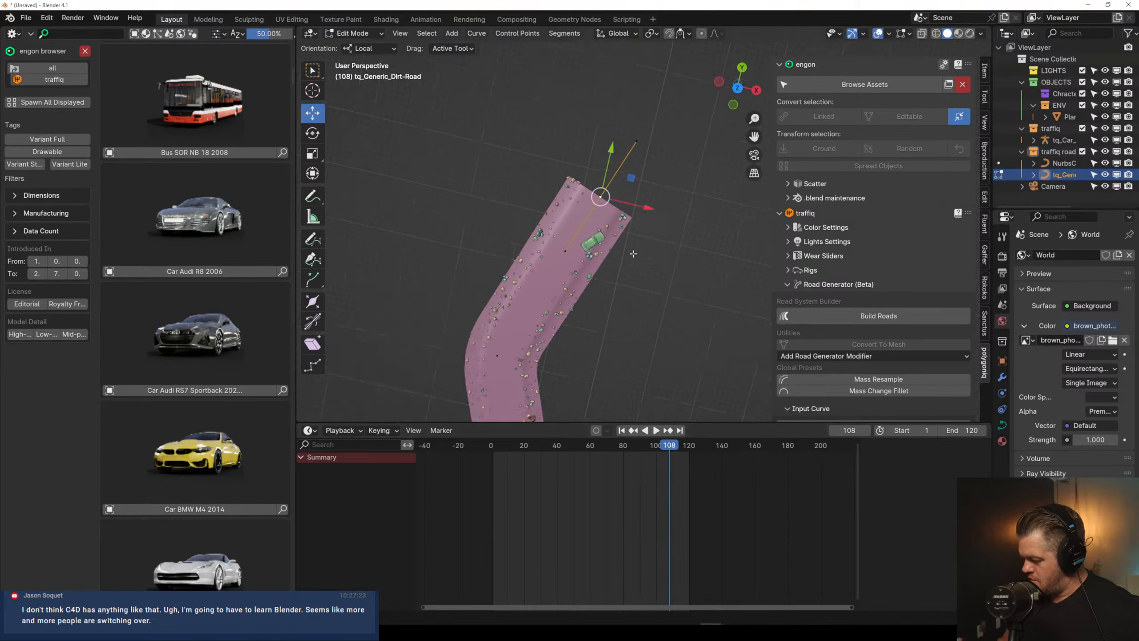
{"action": "middle_click_drag", "start_coordinate": [595, 319], "coordinate": [607, 257], "text": "shift"}
{"action": "left_click_drag", "start_coordinate": [637, 147], "coordinate": [674, 147]}
{"action": "key", "text": "r"}
{"action": "key", "text": "g"}
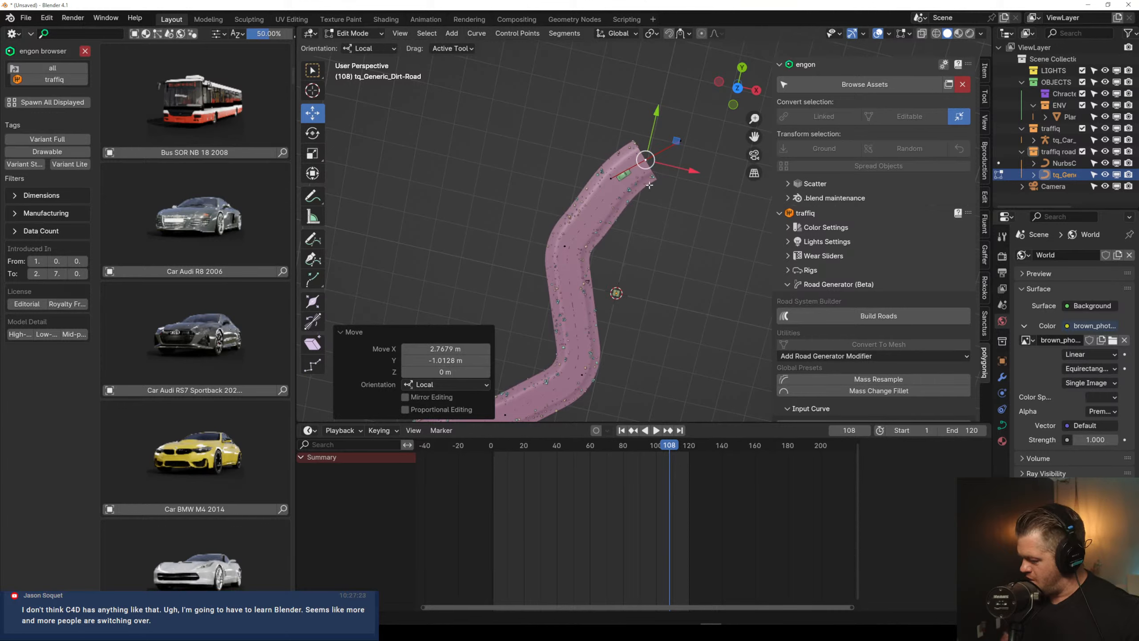
{"action": "key", "text": "s"}
{"action": "left_click_drag", "start_coordinate": [649, 185], "coordinate": [720, 173]}
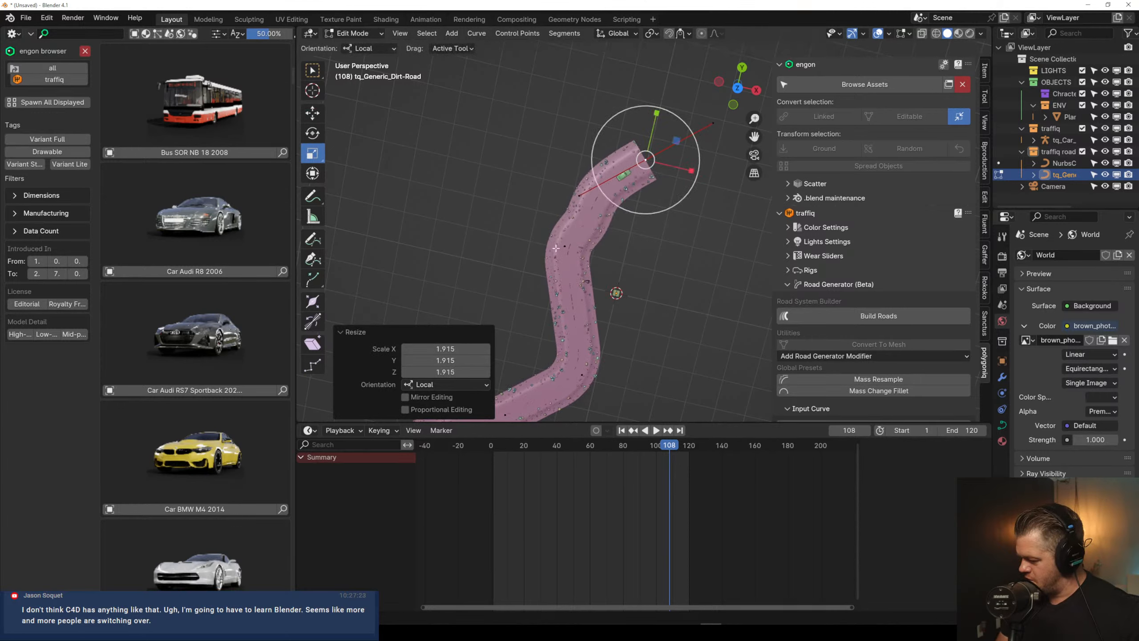
Play the animation, stop it at frame 30, and examine how the Mustang sits on the reshaped road
{"action": "left_click", "coordinate": [565, 247]}
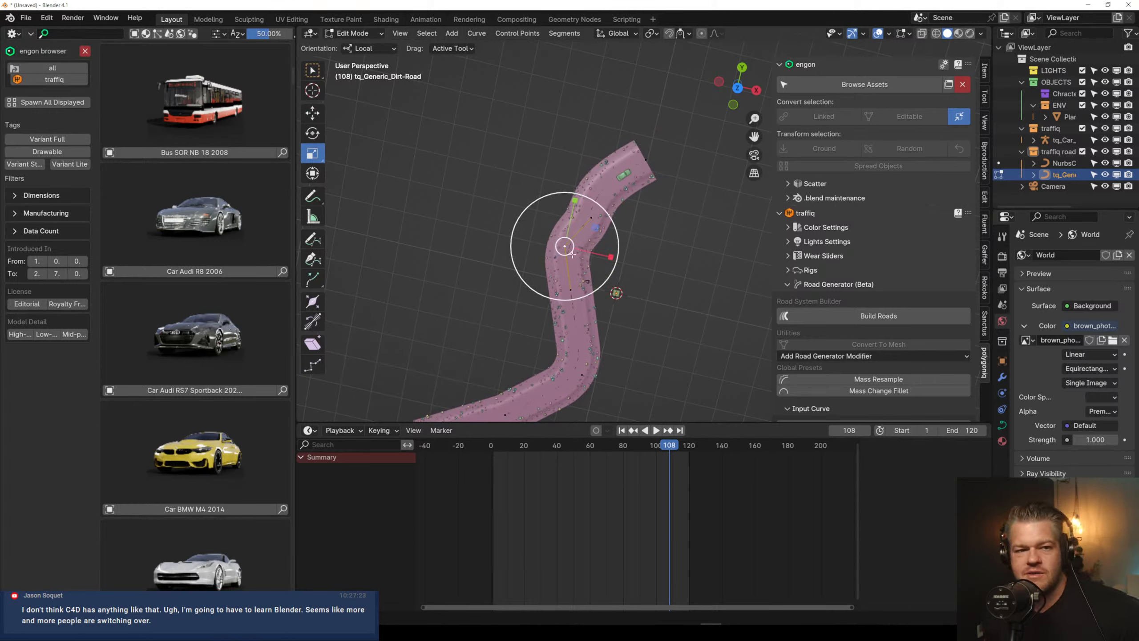
{"action": "left_click", "coordinate": [645, 430]}
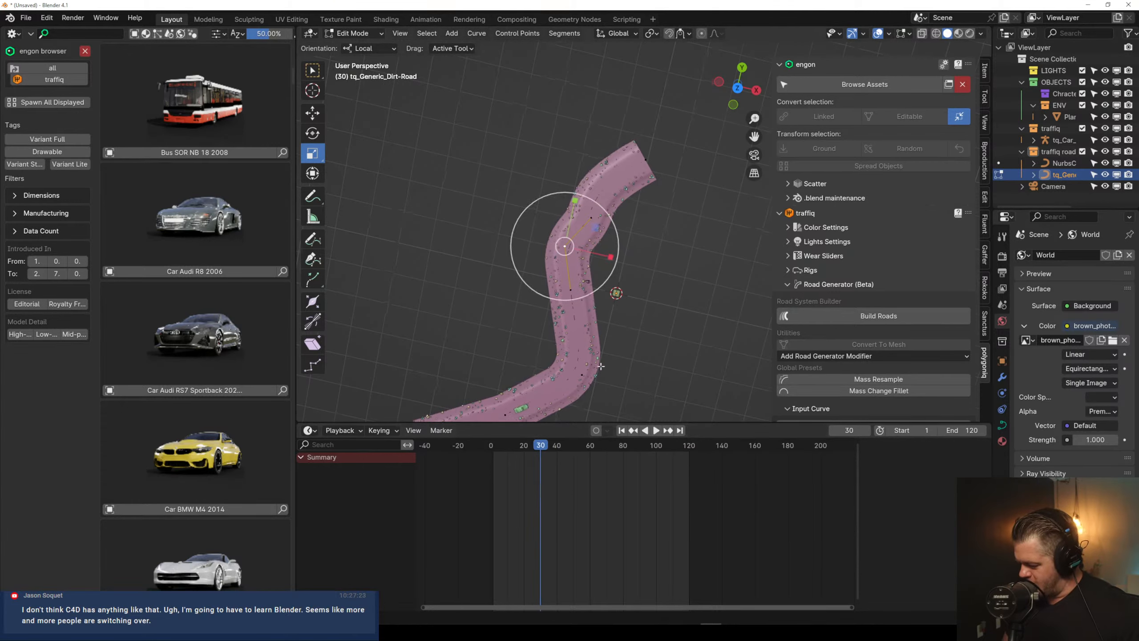
{"action": "middle_click_drag", "start_coordinate": [601, 366], "coordinate": [645, 295]}
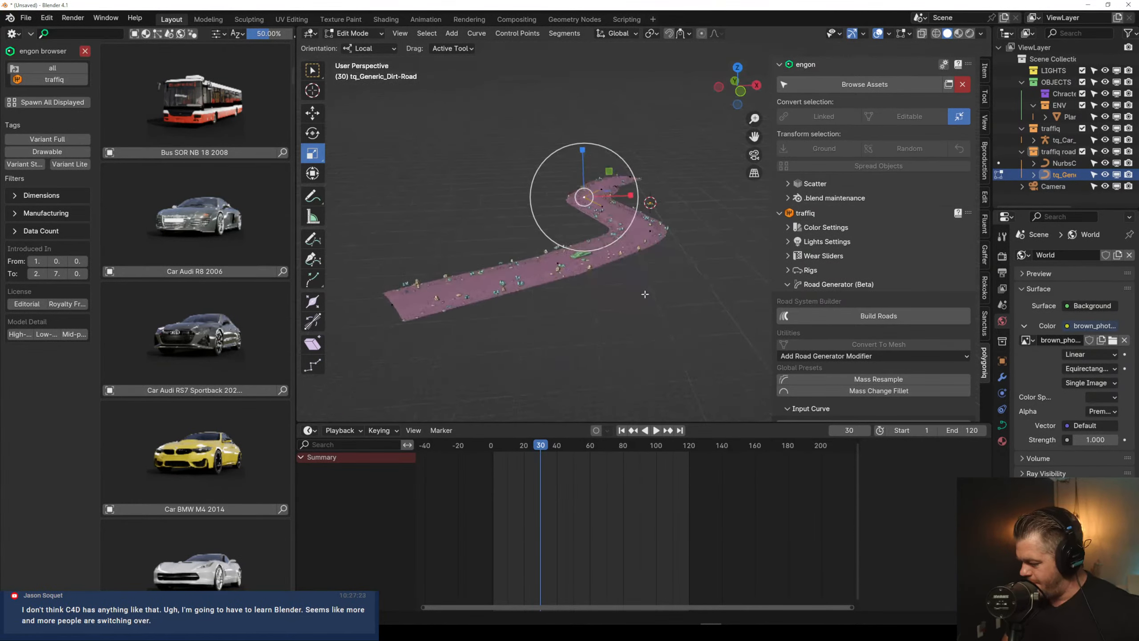
{"action": "scroll", "coordinate": [654, 251], "scroll_direction": "up", "scroll_amount": 3}
{"action": "middle_click_drag", "start_coordinate": [606, 348], "coordinate": [627, 265]}
{"action": "scroll", "coordinate": [607, 337], "scroll_direction": "up", "scroll_amount": 2}
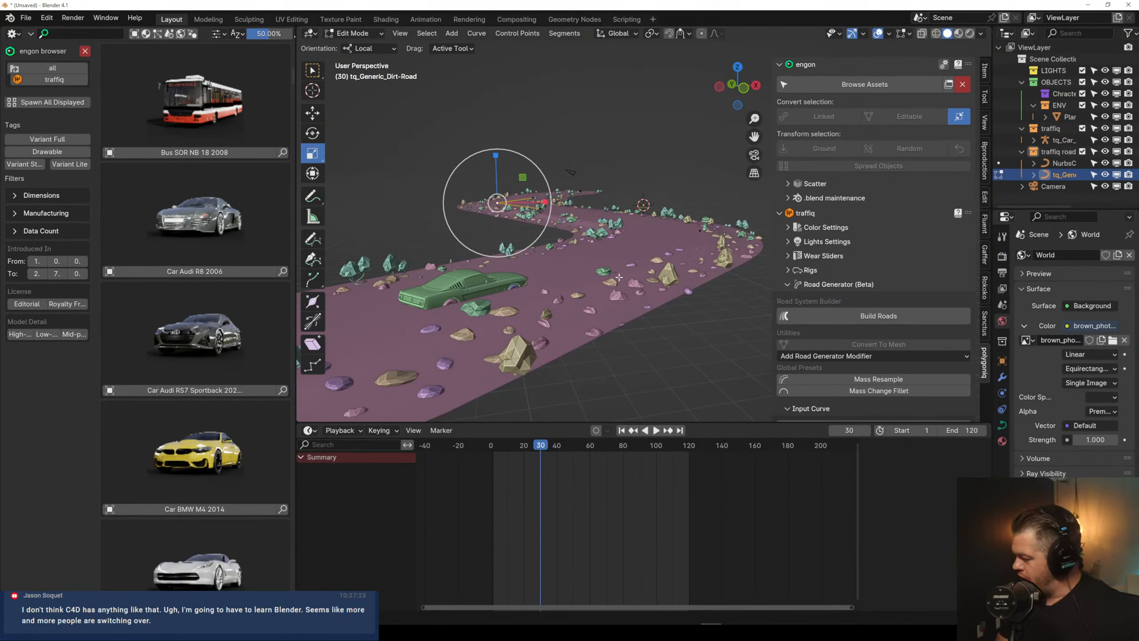
Return to Object Mode and move the dirt road about -0.06 m along Z beneath the Mustang's wheels
{"action": "key", "text": "Tab"}
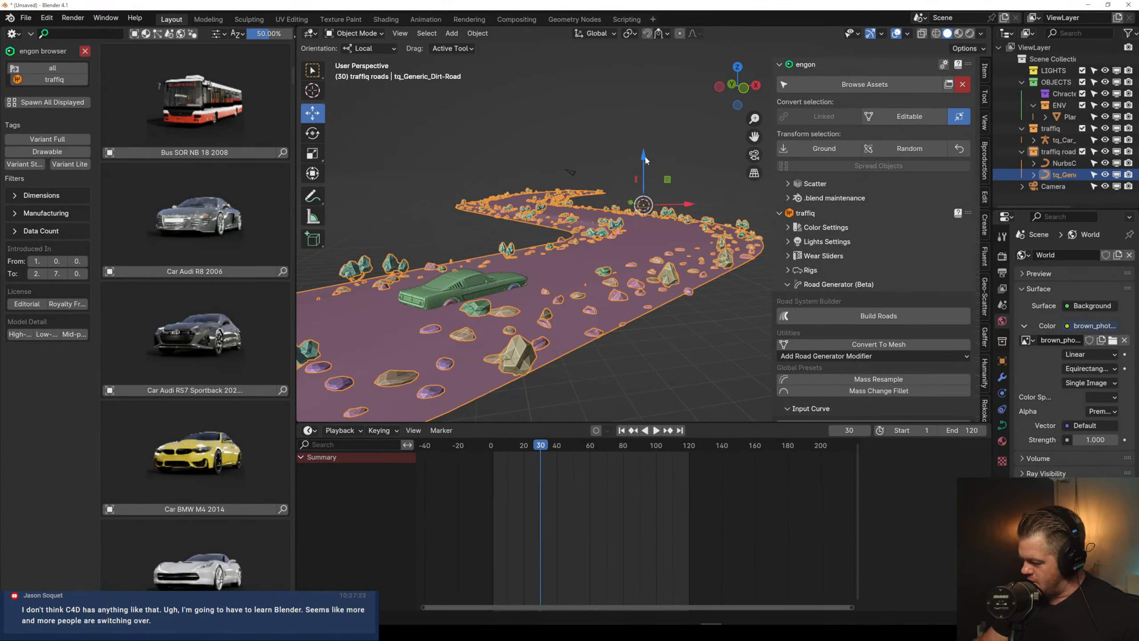
{"action": "left_click_drag", "start_coordinate": [646, 160], "coordinate": [643, 170]}
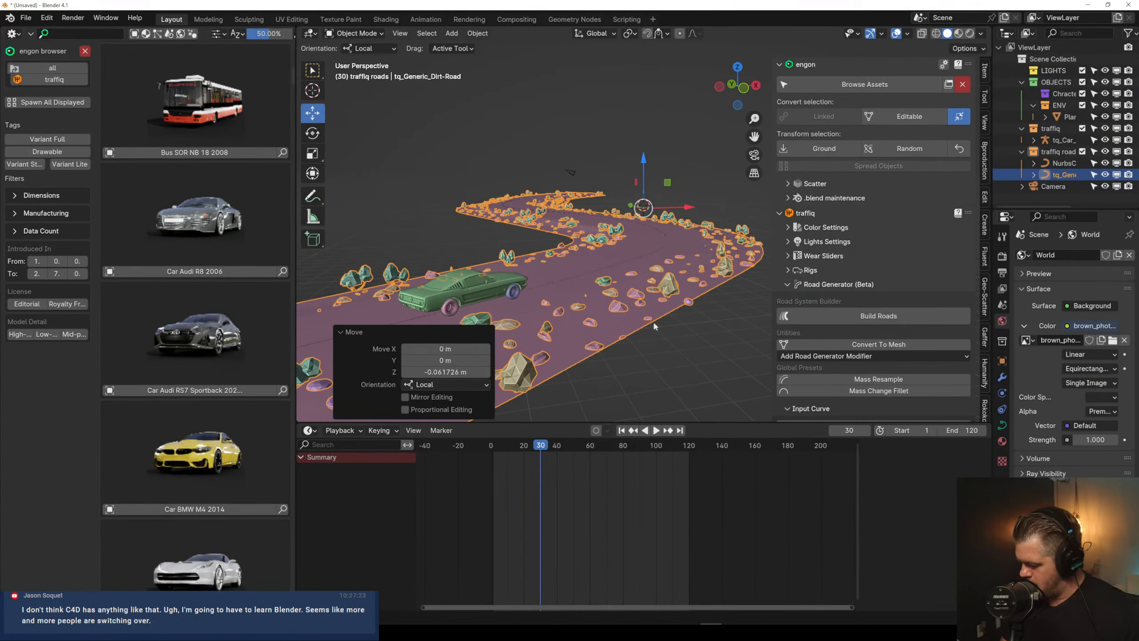
{"action": "scroll", "coordinate": [653, 320], "scroll_direction": "down", "scroll_amount": 4}
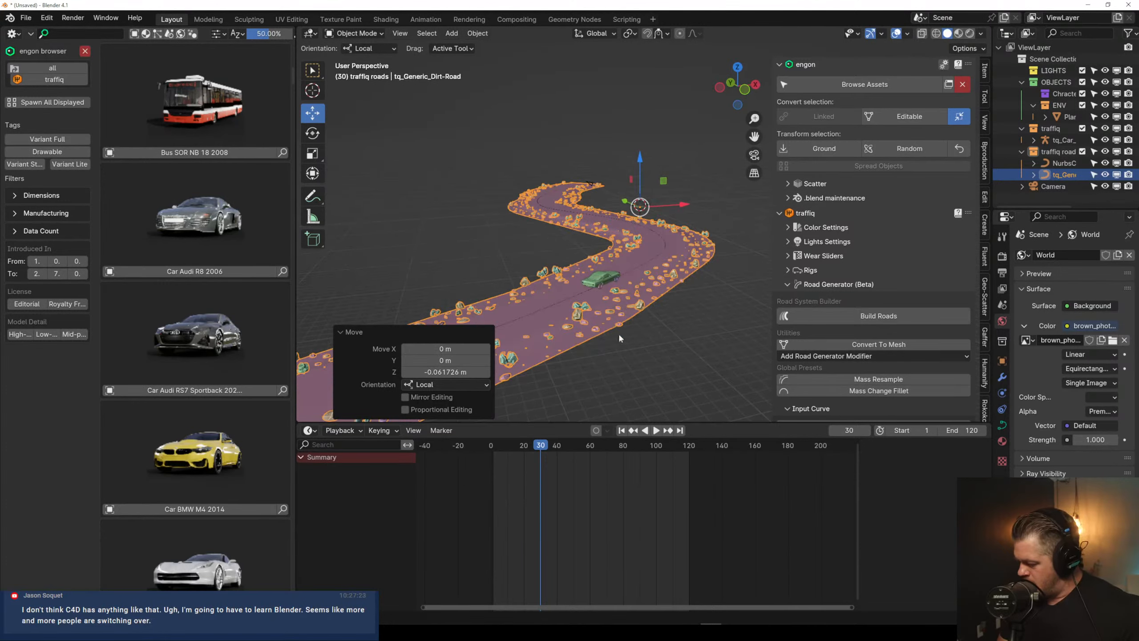
{"action": "scroll", "coordinate": [620, 337], "scroll_direction": "up", "scroll_amount": 2}
Switch the viewport to rendered shading and deselect the dirt road
{"action": "left_click", "coordinate": [969, 35]}
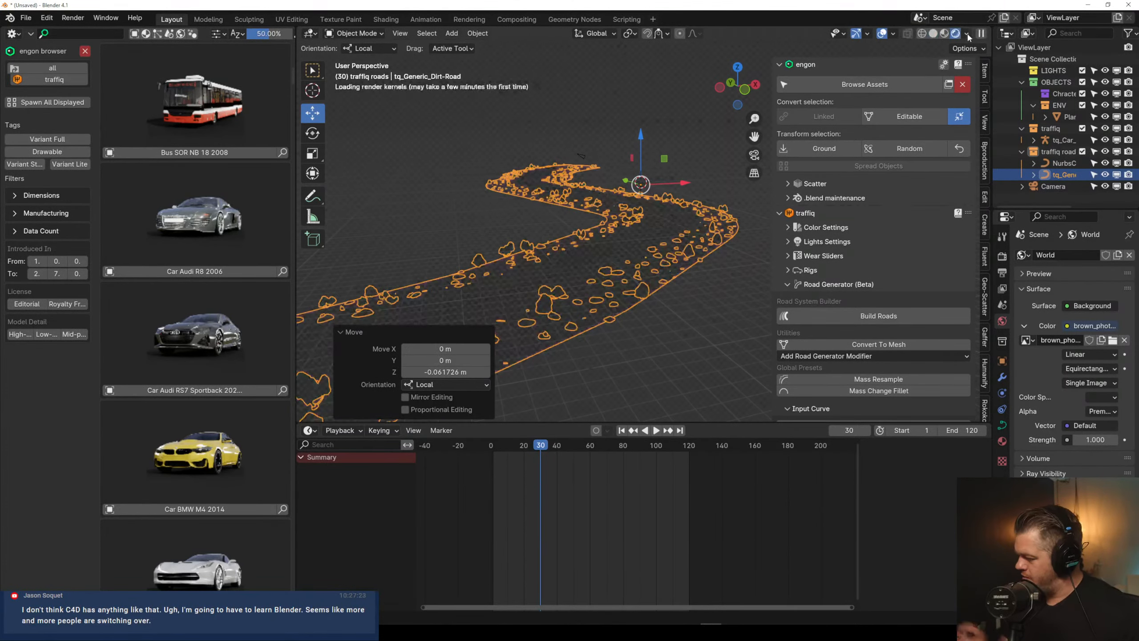
{"action": "left_click", "coordinate": [655, 363]}
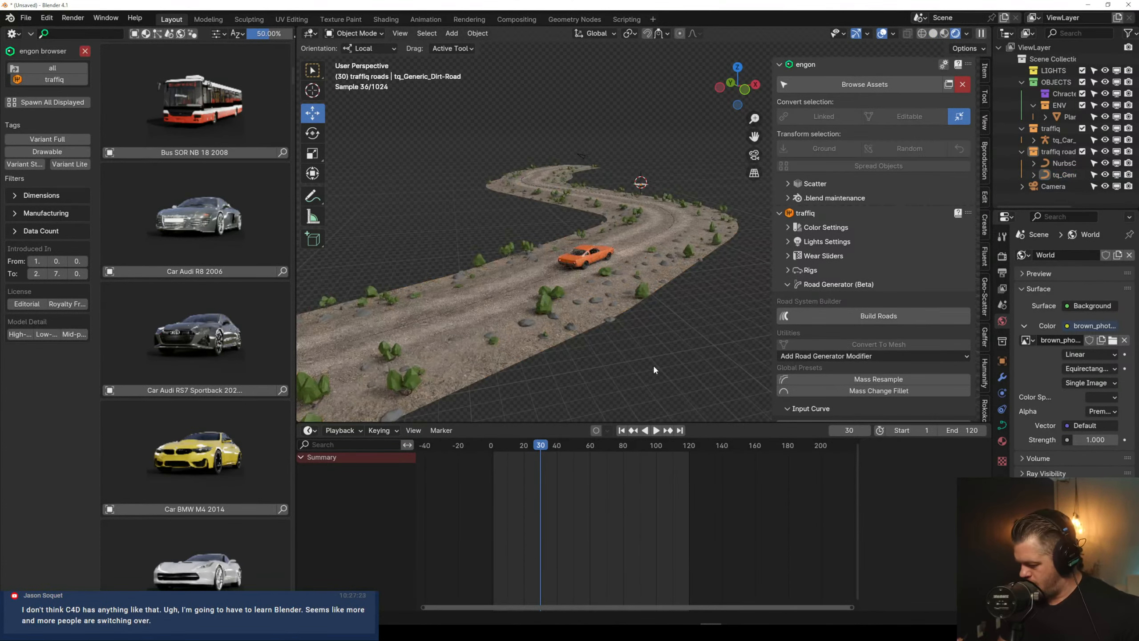
Select the dirt road, show its modifiers, and widen the Properties editor
{"action": "left_click", "coordinate": [537, 322]}
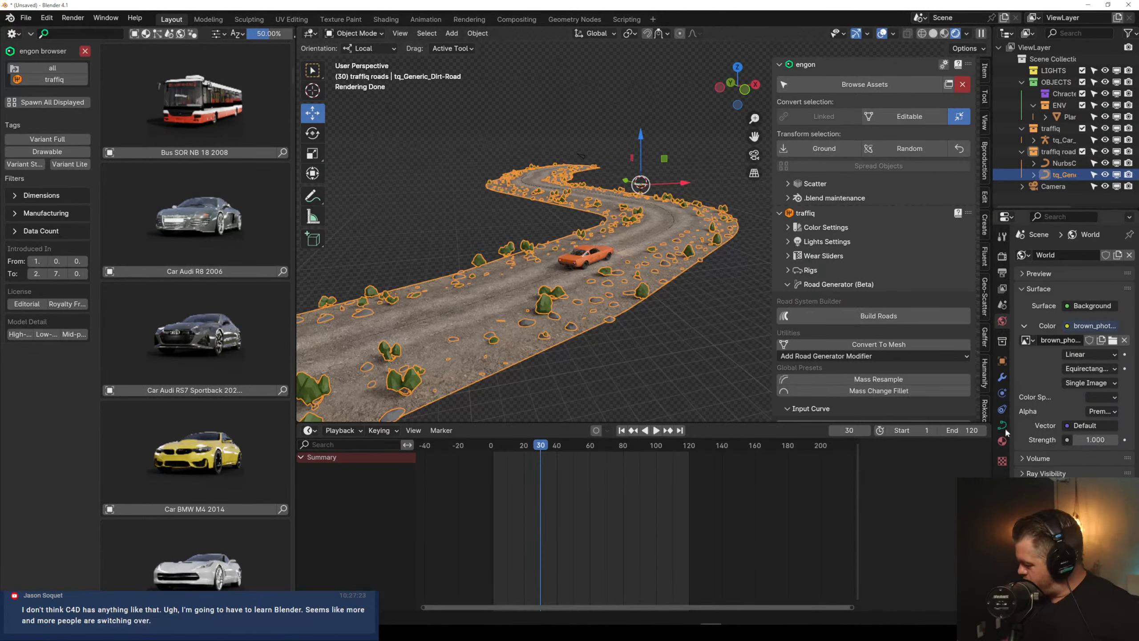
{"action": "left_click", "coordinate": [1003, 378]}
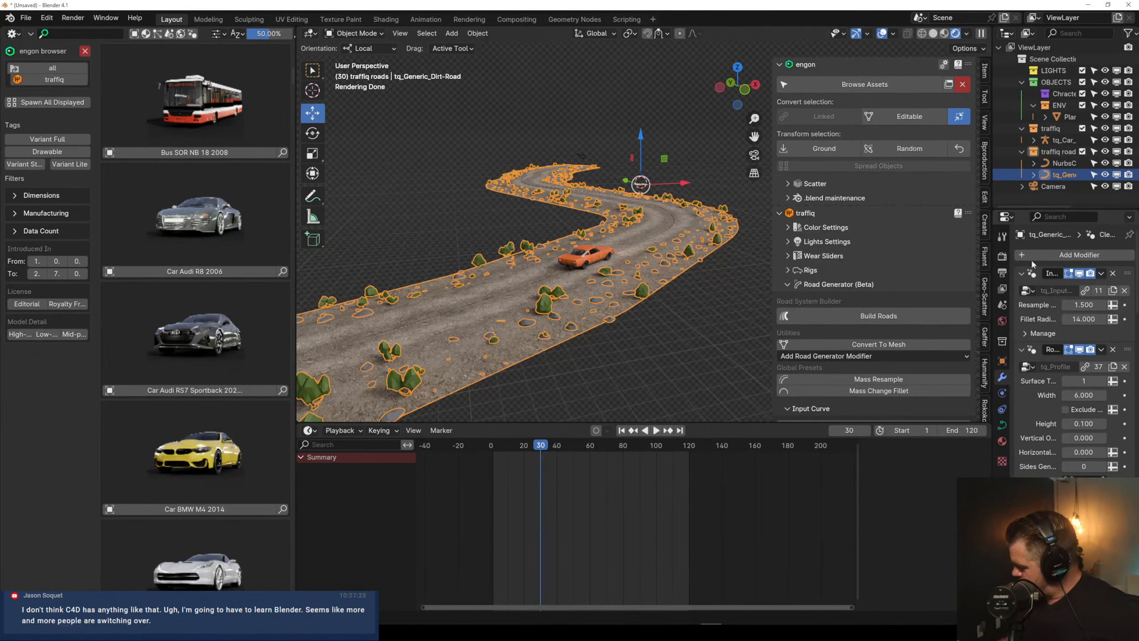
{"action": "left_click_drag", "start_coordinate": [990, 194], "coordinate": [913, 252]}
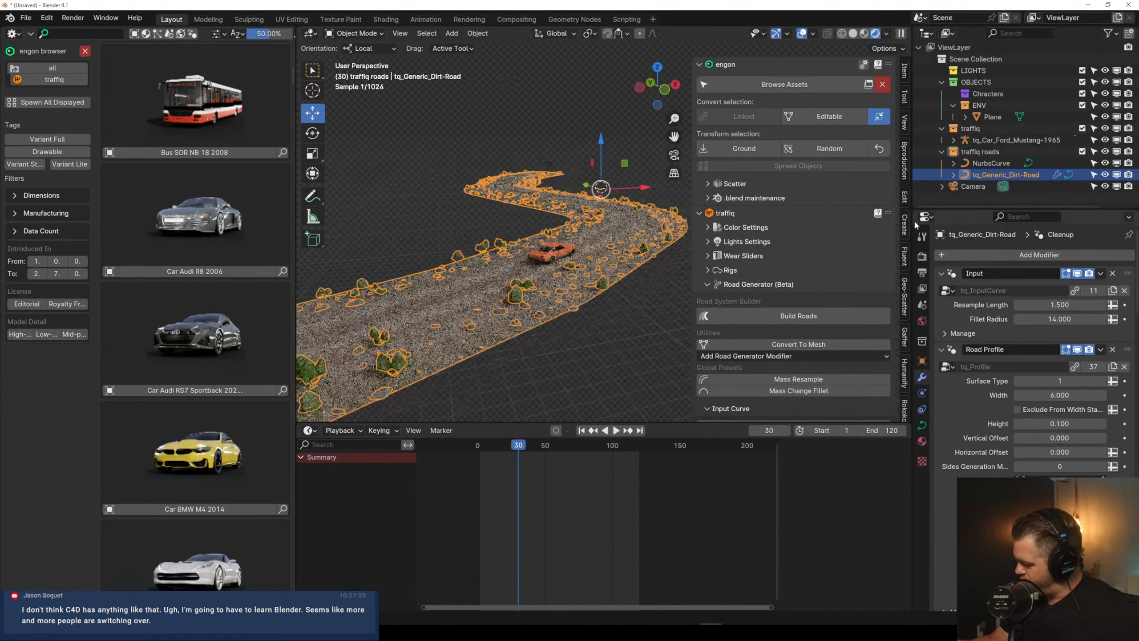
Collapse the Road Profile, Ditch, Scatter-Rocks, Scatter-Shrubs and Cleanup modifiers of the dirt road
{"action": "left_click", "coordinate": [309, 430]}
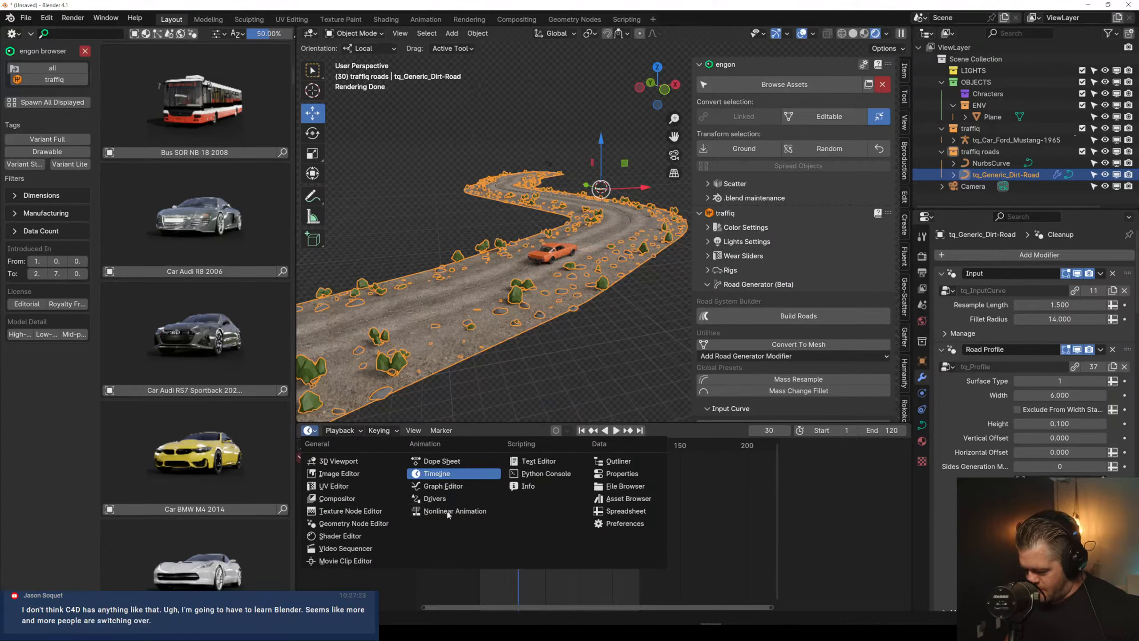
{"action": "left_click", "coordinate": [942, 349]}
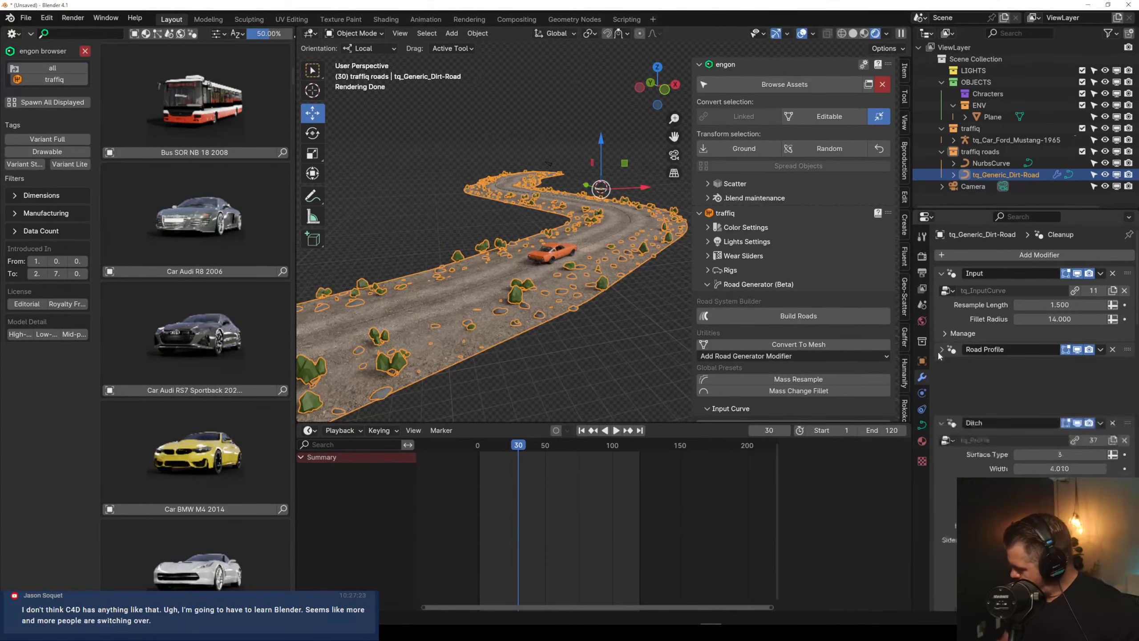
{"action": "left_click", "coordinate": [942, 379]}
{"action": "left_click", "coordinate": [941, 379]}
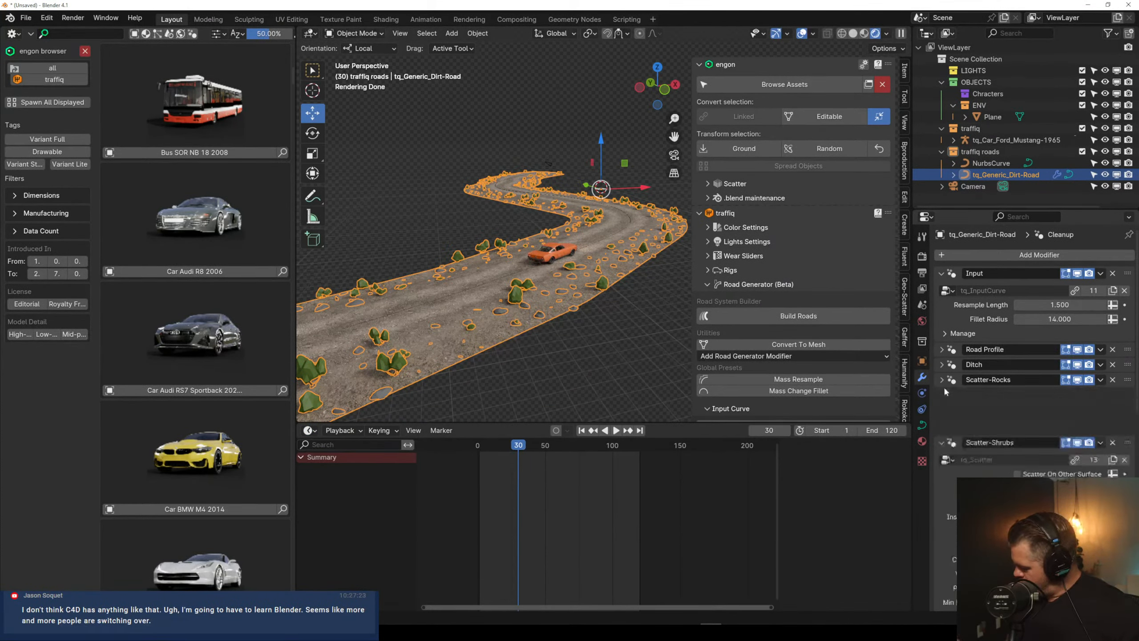
{"action": "left_click", "coordinate": [942, 394]}
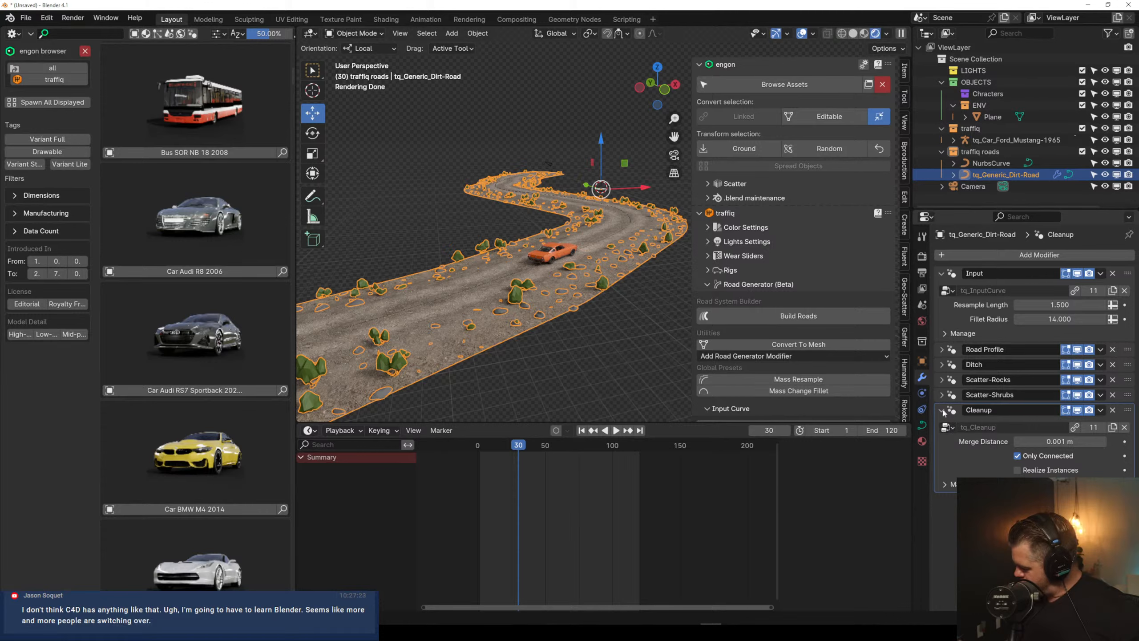
{"action": "left_click", "coordinate": [942, 410]}
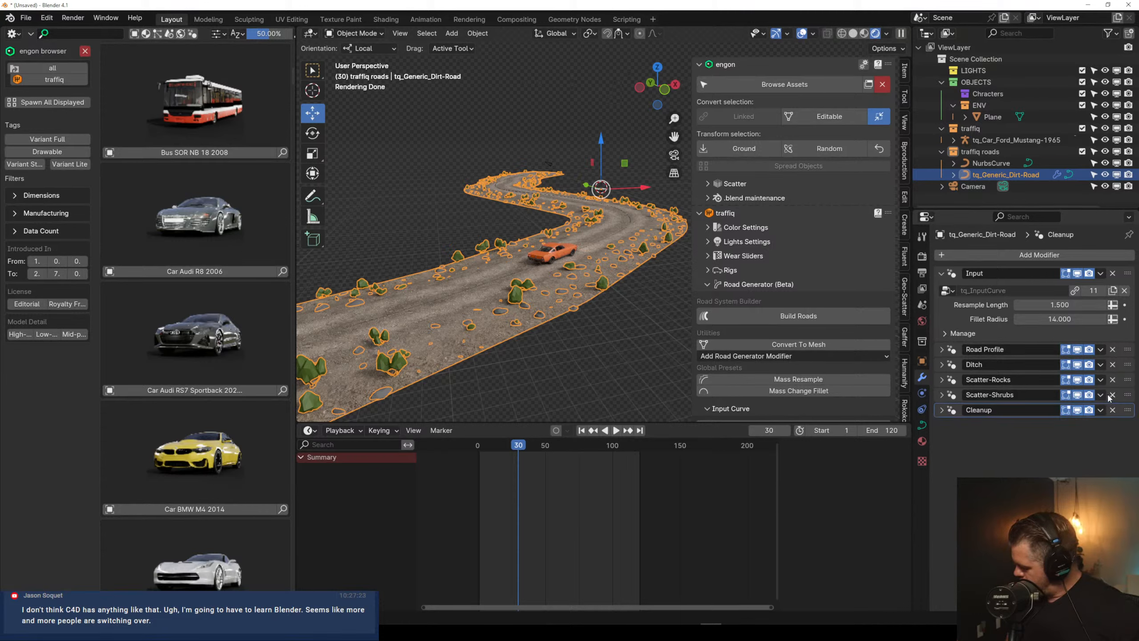
Disable the Scatter-Shrubs modifier in both the viewport and the render, and deselect the road
{"action": "left_click", "coordinate": [1077, 395]}
{"action": "left_click", "coordinate": [1089, 394]}
{"action": "left_click", "coordinate": [587, 370]}
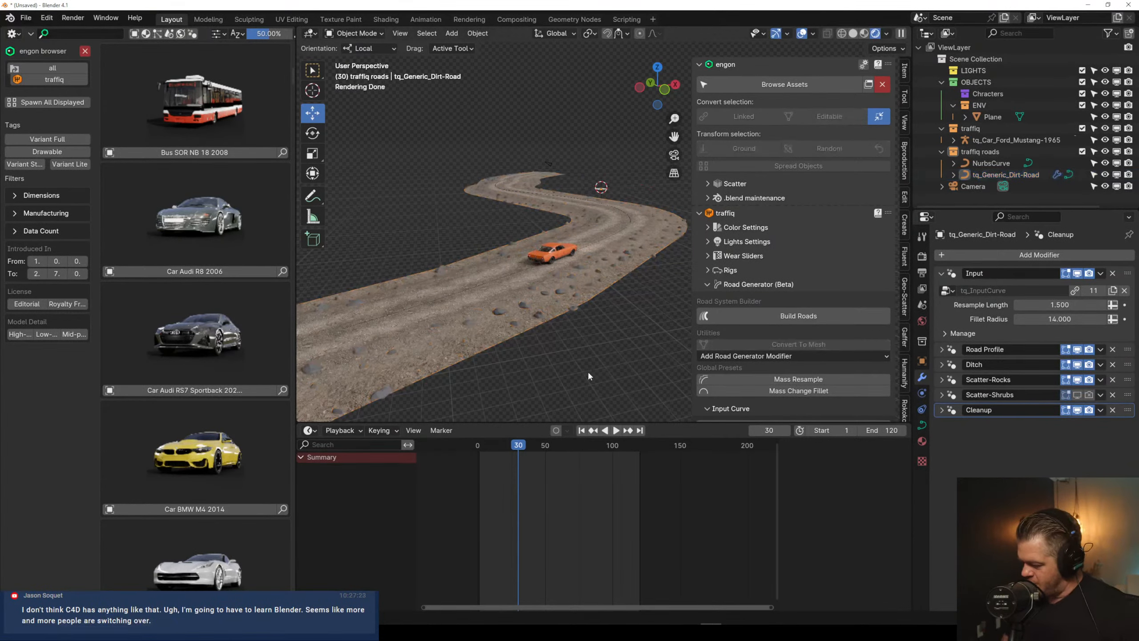
Select the Mustang's body and examine the rendered car and the road around it up close
{"action": "scroll", "coordinate": [582, 263], "scroll_direction": "up", "scroll_amount": 5}
{"action": "middle_click_drag", "start_coordinate": [582, 263], "coordinate": [623, 256], "text": "shift"}
{"action": "scroll", "coordinate": [601, 287], "scroll_direction": "up", "scroll_amount": 3}
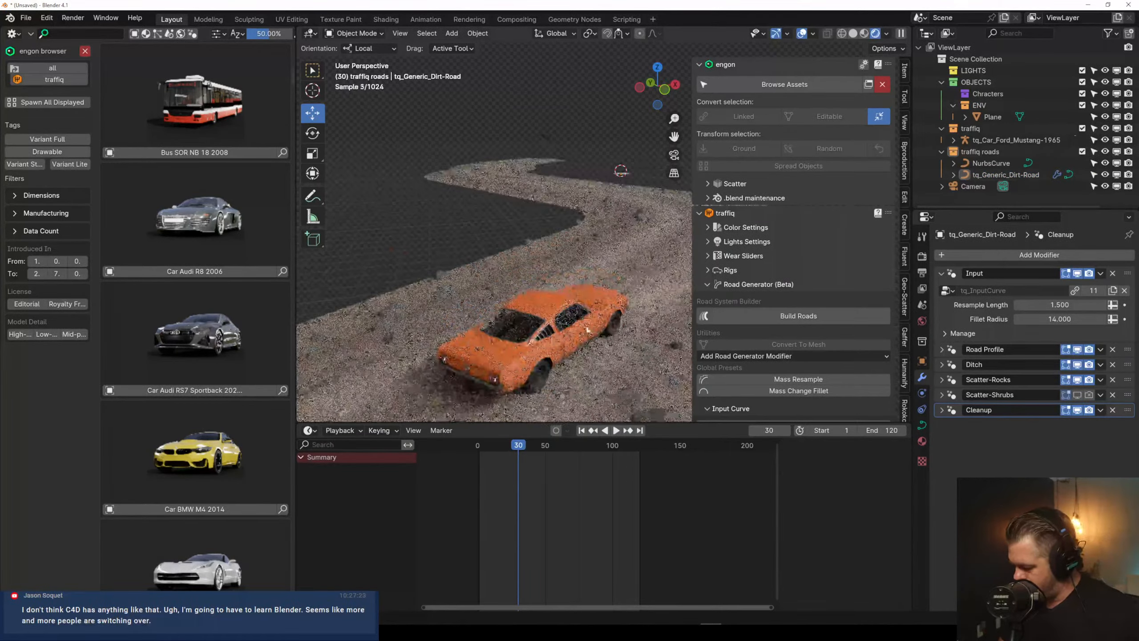
{"action": "middle_click_drag", "start_coordinate": [586, 359], "coordinate": [580, 287]}
{"action": "left_click", "coordinate": [601, 225]}
{"action": "scroll", "coordinate": [599, 226], "scroll_direction": "up", "scroll_amount": 3}
{"action": "scroll", "coordinate": [585, 308], "scroll_direction": "down", "scroll_amount": 5}
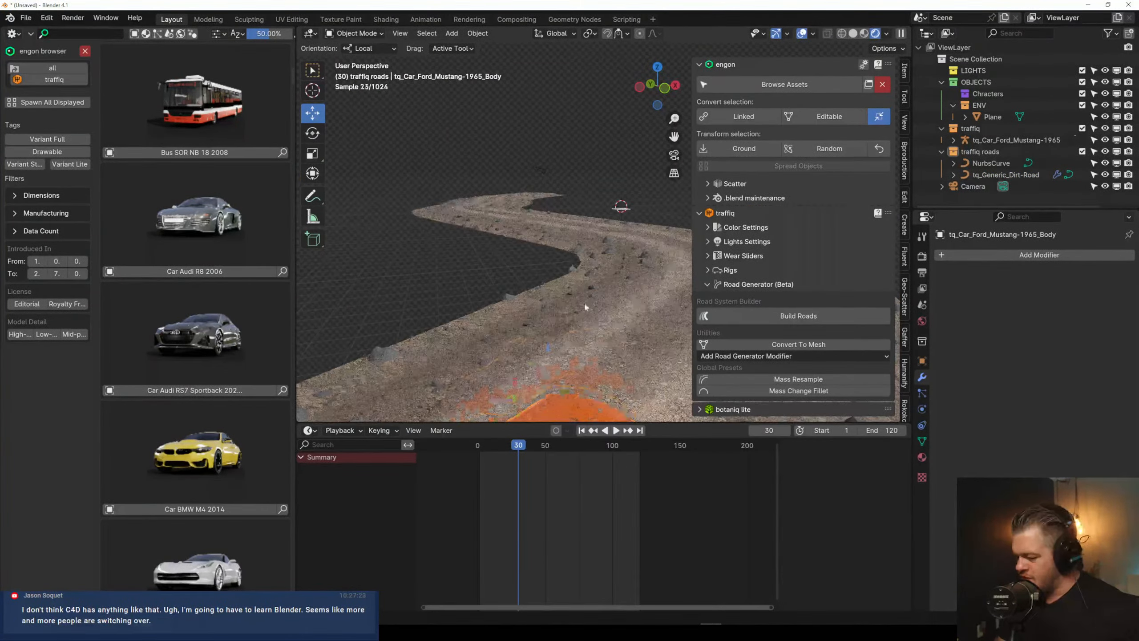
{"action": "middle_click_drag", "start_coordinate": [544, 369], "coordinate": [556, 280], "text": "shift"}
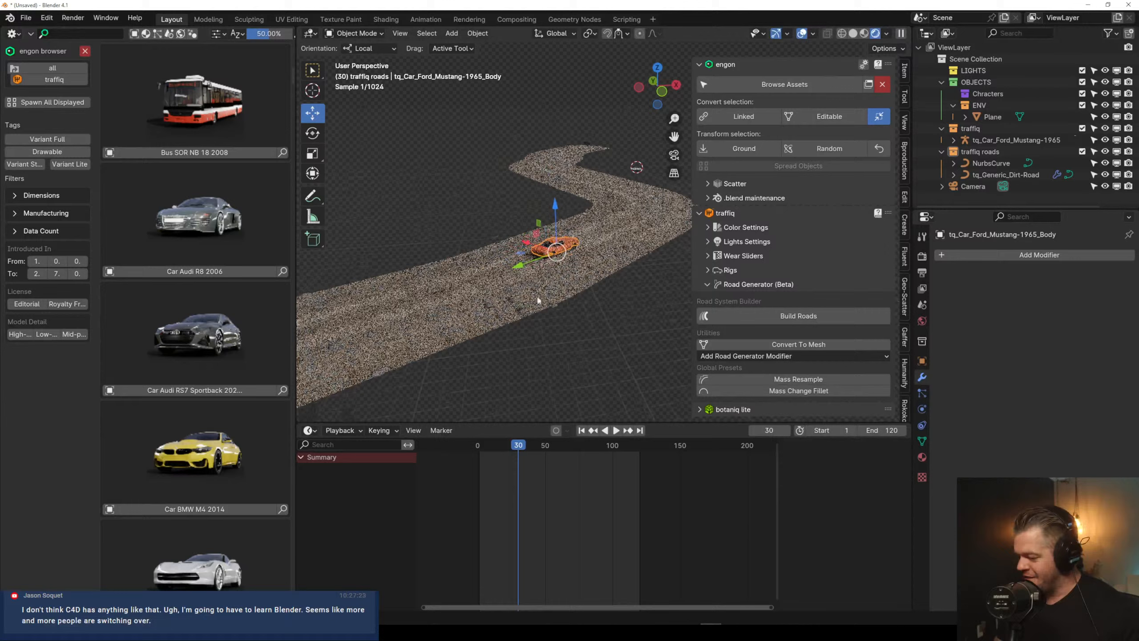
Switch the viewport to solid shading and play the Mustang's drive from the start, stopping at frame 99
{"action": "left_click", "coordinate": [483, 445]}
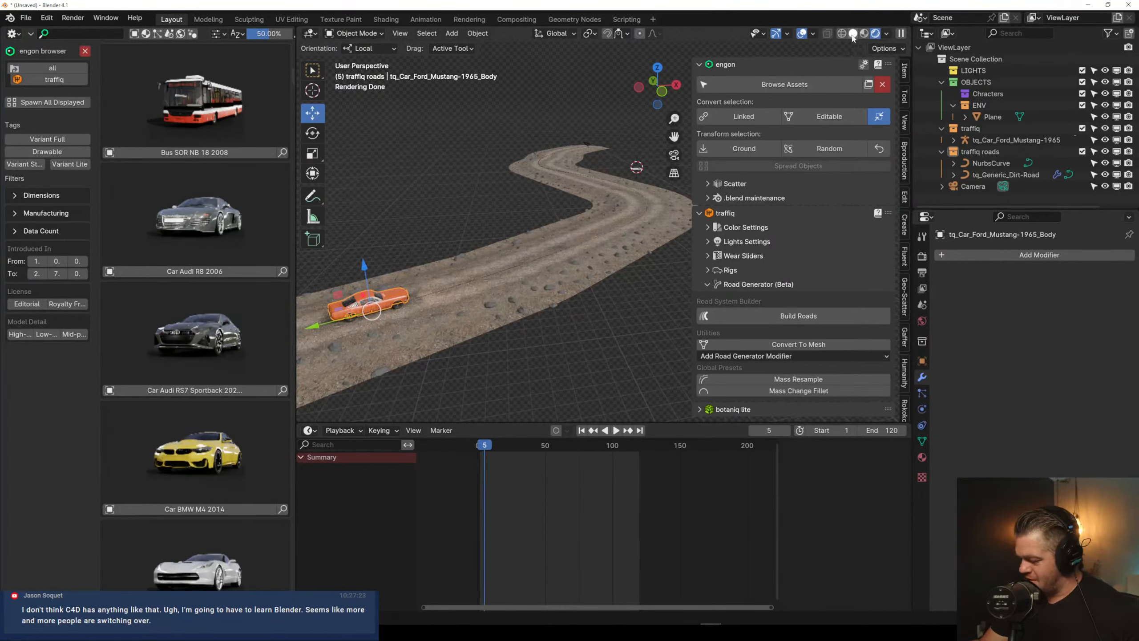
{"action": "key", "text": "space"}
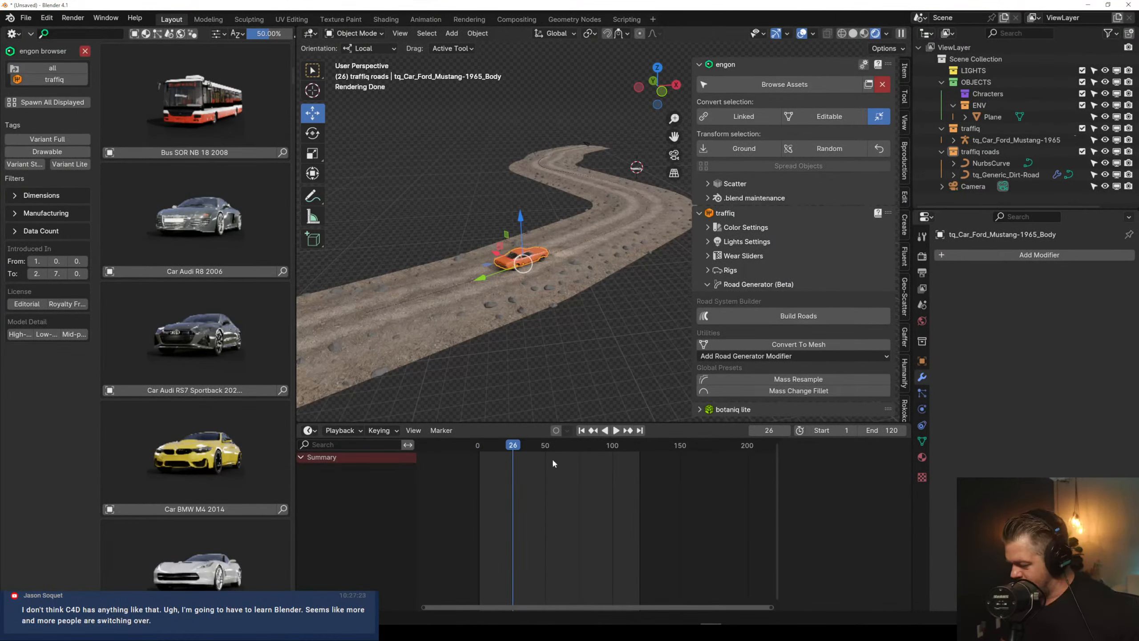
{"action": "left_click", "coordinate": [854, 34]}
{"action": "left_click", "coordinate": [478, 455]}
{"action": "key", "text": "space"}
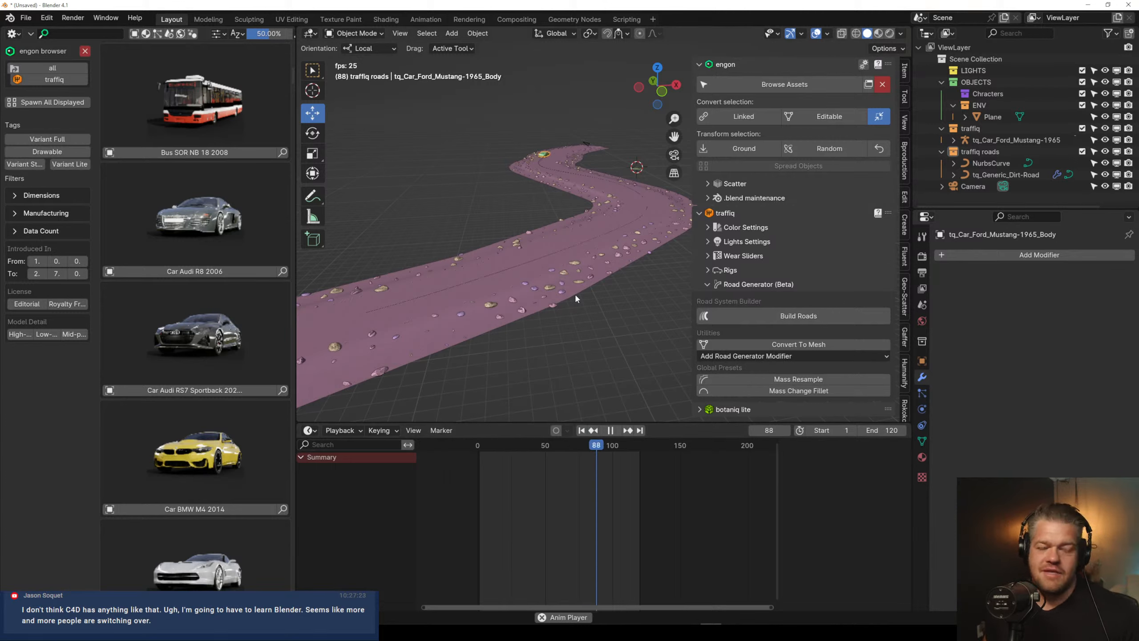
{"action": "key", "text": "space"}
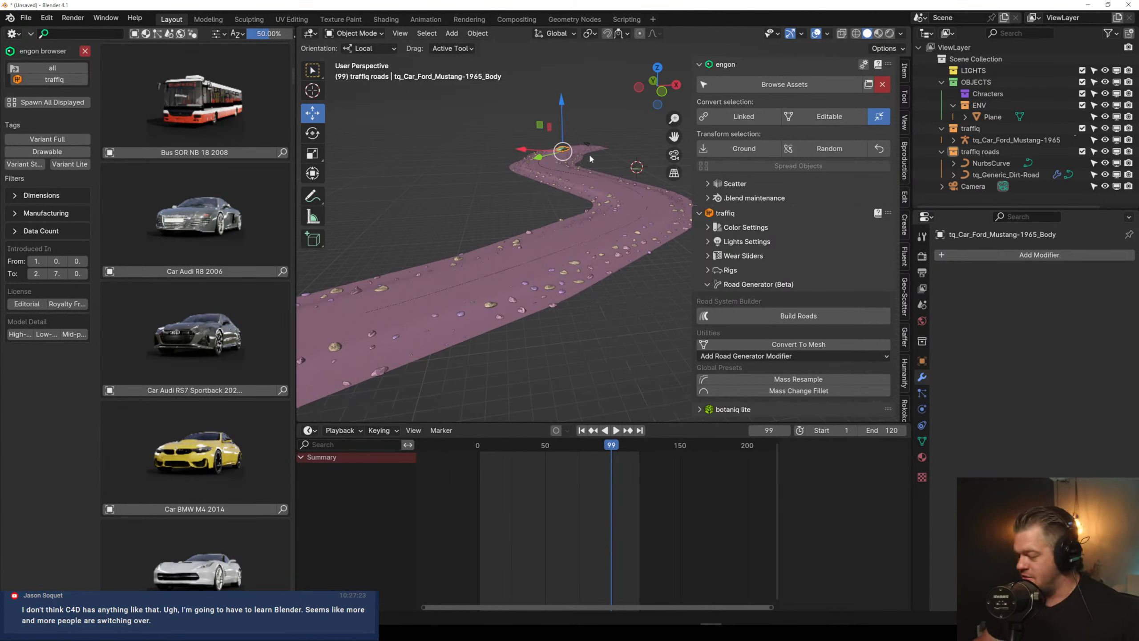
Examine the dirt road as a whole and browse the traffiq library through the cars, roads and street elements
{"action": "middle_click_drag", "start_coordinate": [589, 153], "coordinate": [611, 96]}
{"action": "middle_click_drag", "start_coordinate": [539, 195], "coordinate": [478, 236]}
{"action": "scroll", "coordinate": [487, 267], "scroll_direction": "down", "scroll_amount": 8}
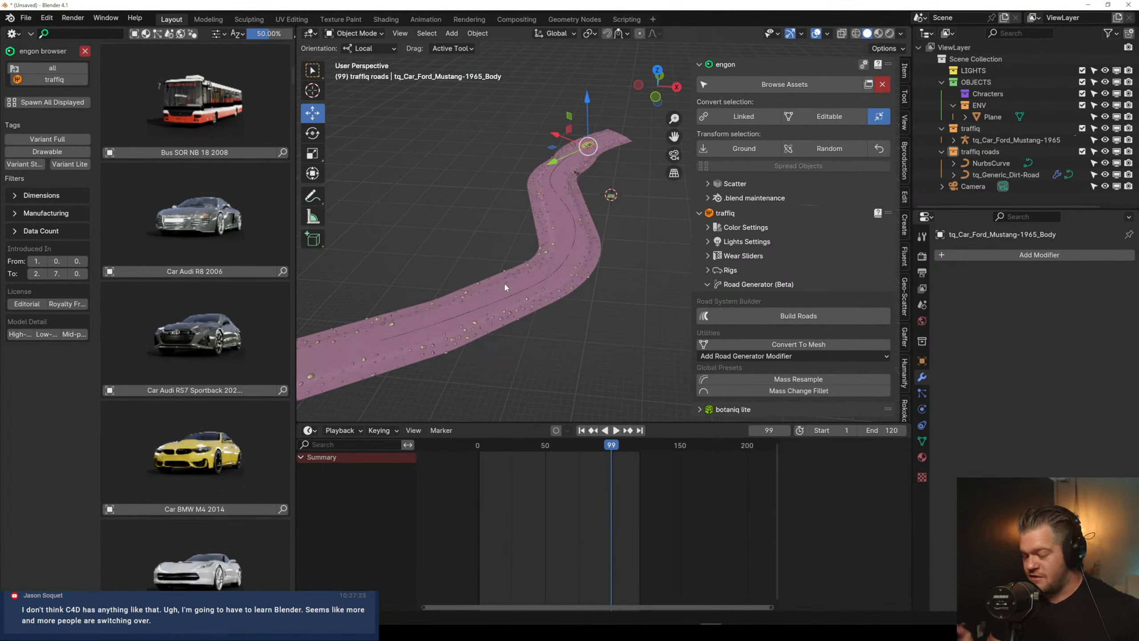
{"action": "scroll", "coordinate": [473, 299], "scroll_direction": "down", "scroll_amount": 2}
{"action": "scroll", "coordinate": [195, 314], "scroll_direction": "down", "scroll_amount": 12}
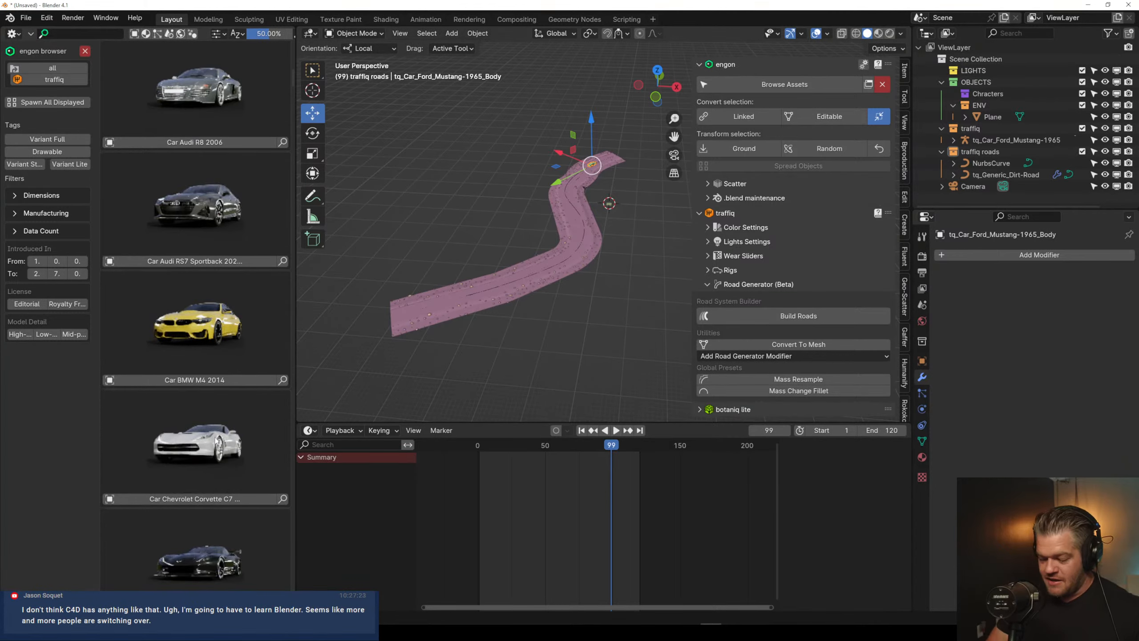
{"action": "scroll", "coordinate": [226, 314], "scroll_direction": "down", "scroll_amount": 10}
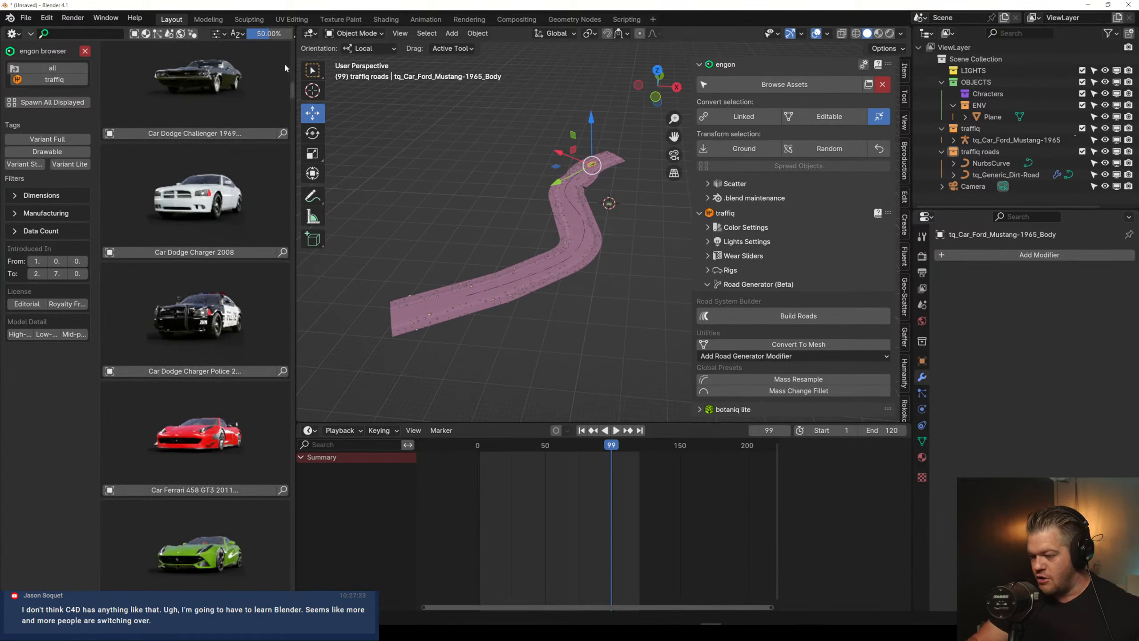
{"action": "left_click_drag", "start_coordinate": [292, 91], "coordinate": [277, 189]}
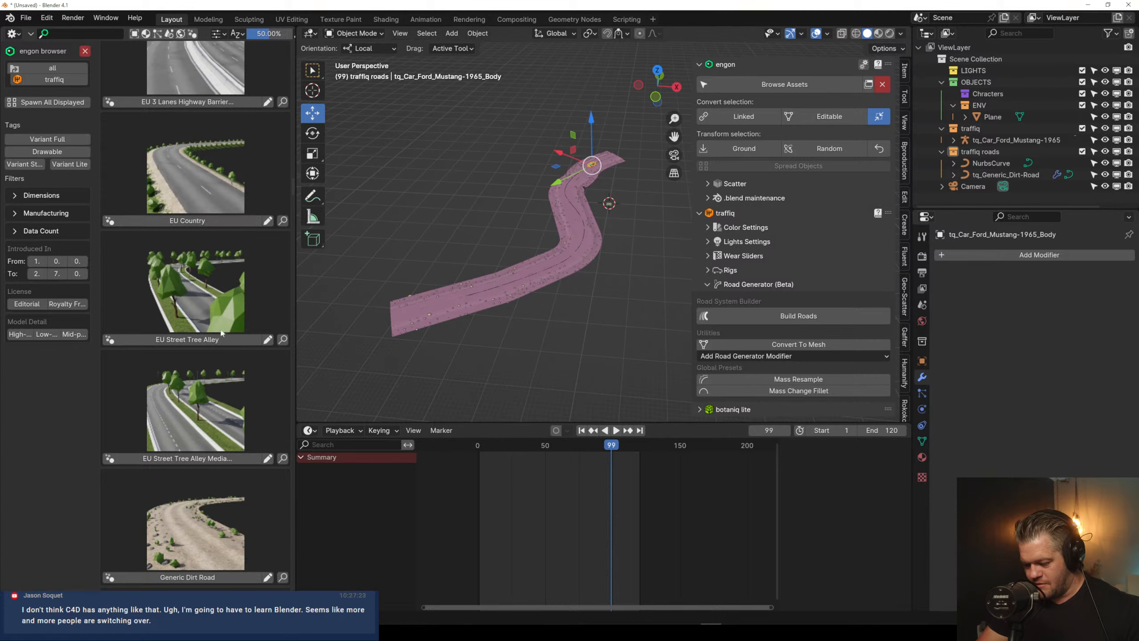
{"action": "left_click_drag", "start_coordinate": [291, 181], "coordinate": [291, 199]}
{"action": "scroll", "coordinate": [287, 192], "scroll_direction": "up", "scroll_amount": 3}
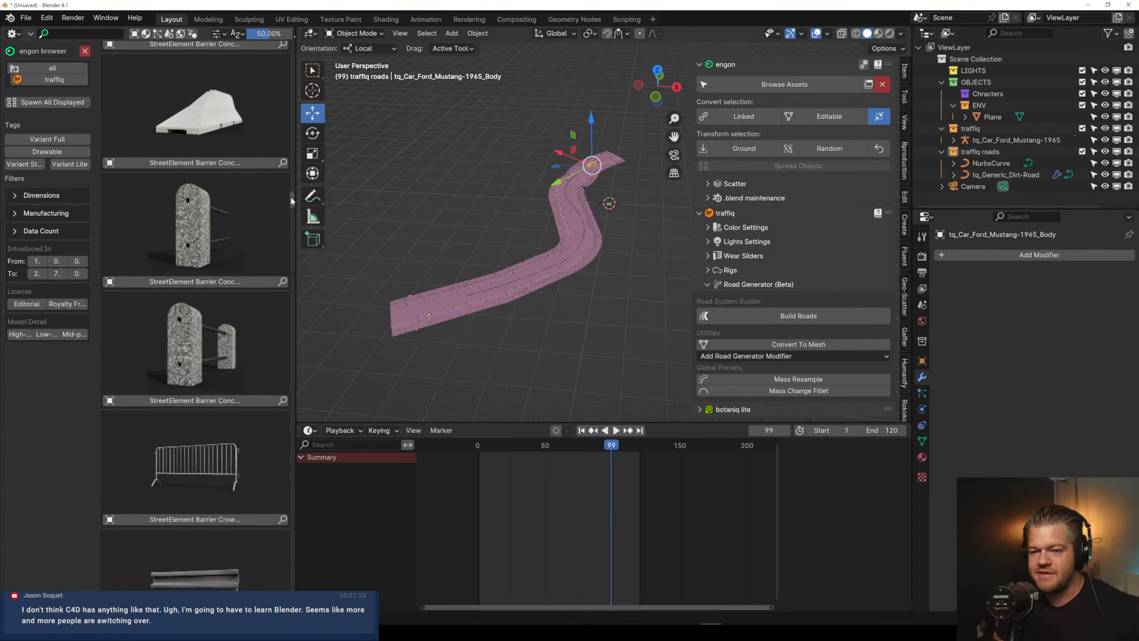
{"action": "scroll", "coordinate": [599, 265], "scroll_direction": "up", "scroll_amount": 3}
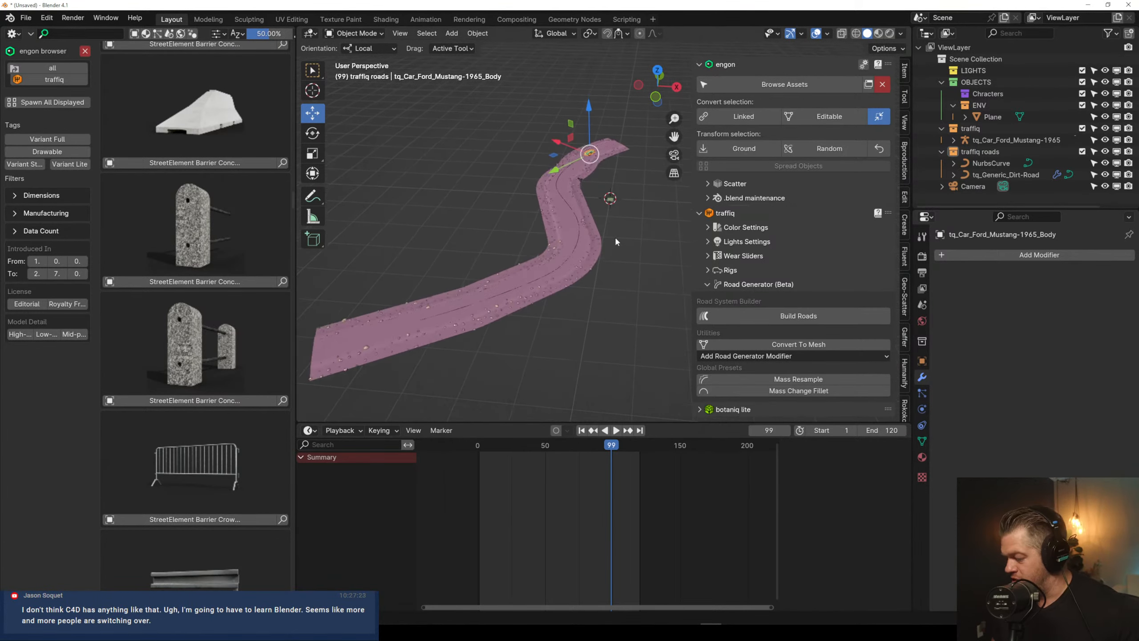
Deselect the Mustang, collapse the traffiq tools, and expand and look through the botaniq lite tools
{"action": "left_click", "coordinate": [584, 319]}
{"action": "left_click", "coordinate": [708, 214]}
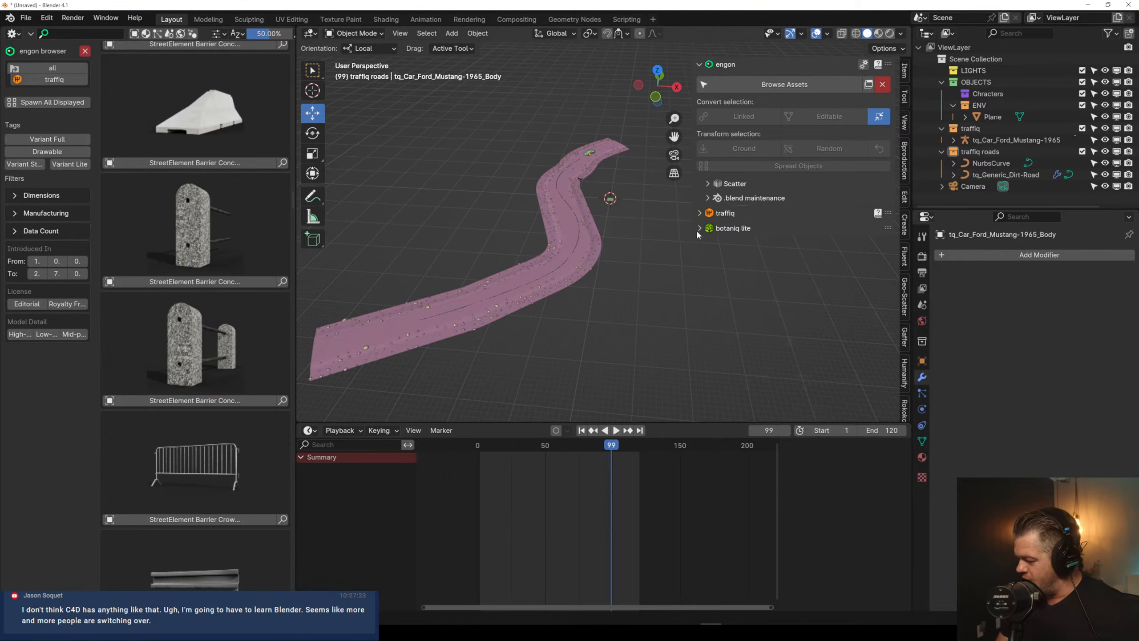
{"action": "left_click", "coordinate": [697, 229]}
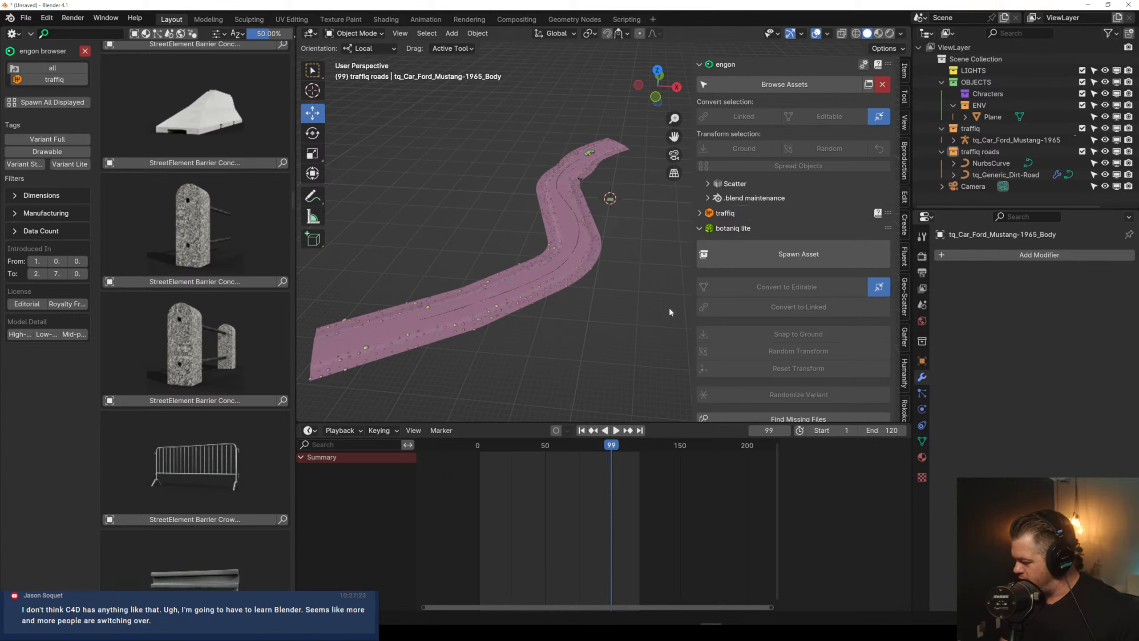
{"action": "scroll", "coordinate": [811, 269], "scroll_direction": "down", "scroll_amount": 6}
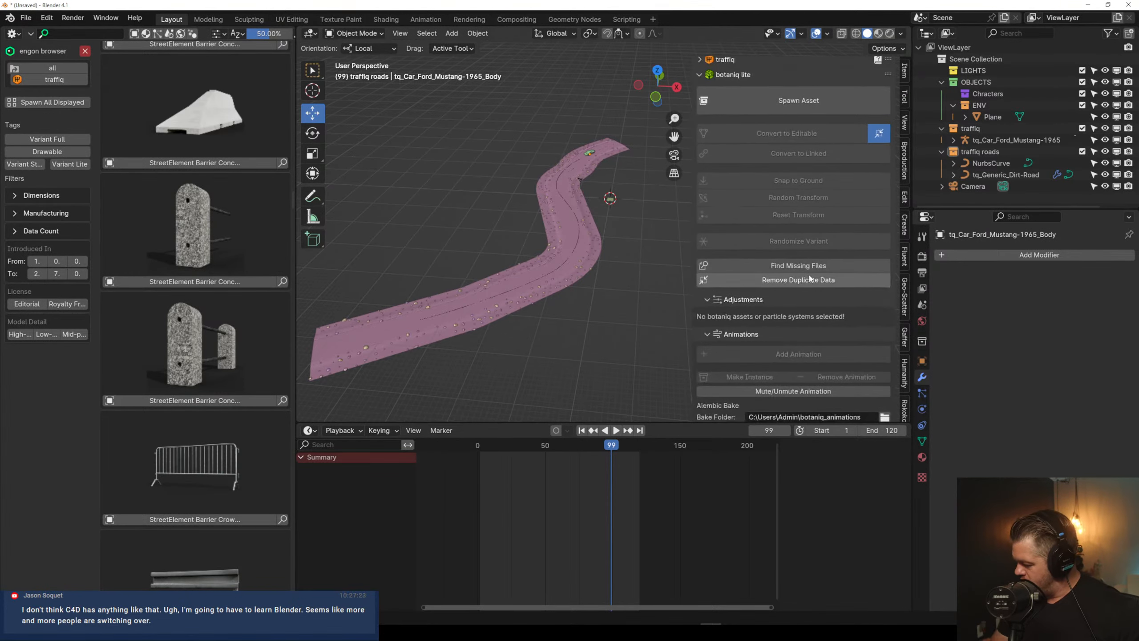
{"action": "scroll", "coordinate": [748, 300], "scroll_direction": "up", "scroll_amount": 3}
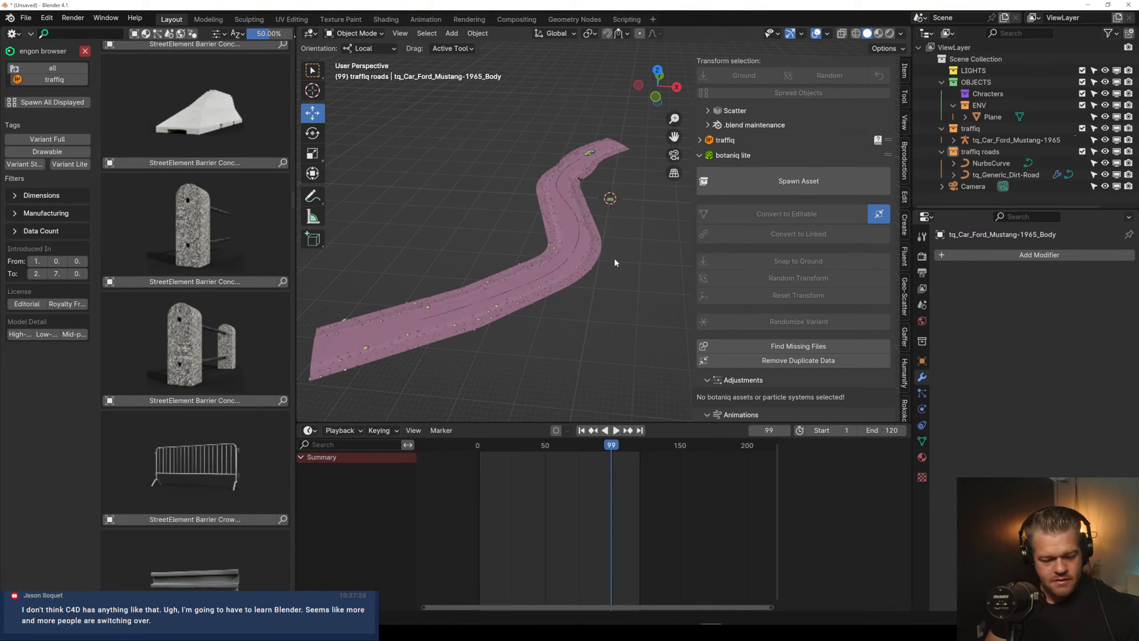
Spawn the Larix kaempferi (A) spring-summer-autumn tree from botaniq's coniferous category, using the botaniq collection
{"action": "left_click", "coordinate": [779, 180]}
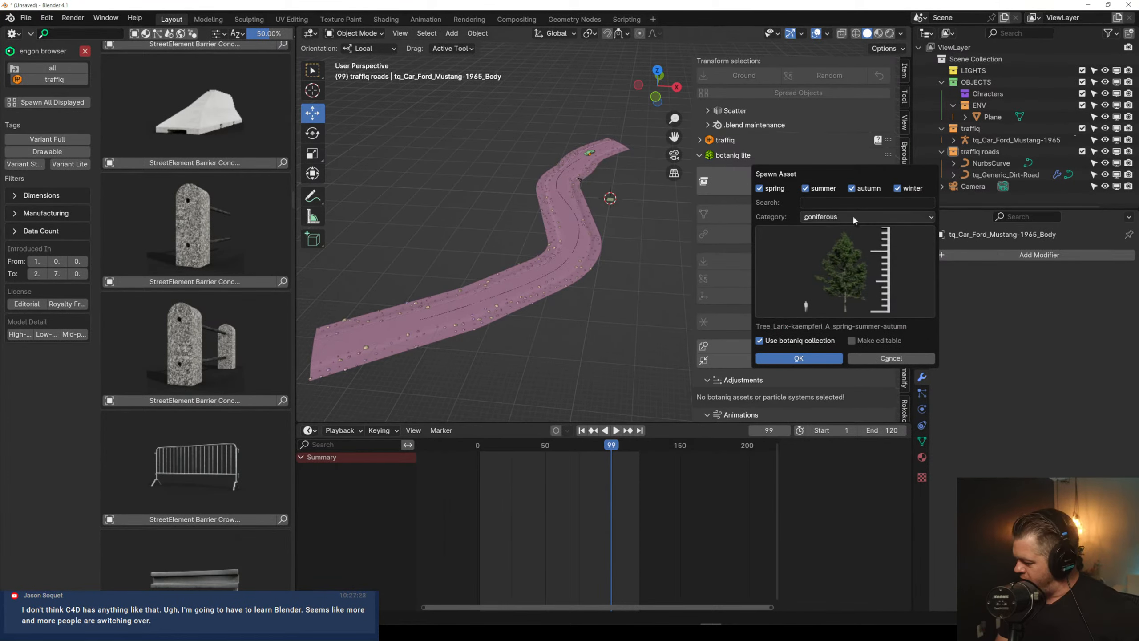
{"action": "left_click", "coordinate": [851, 281]}
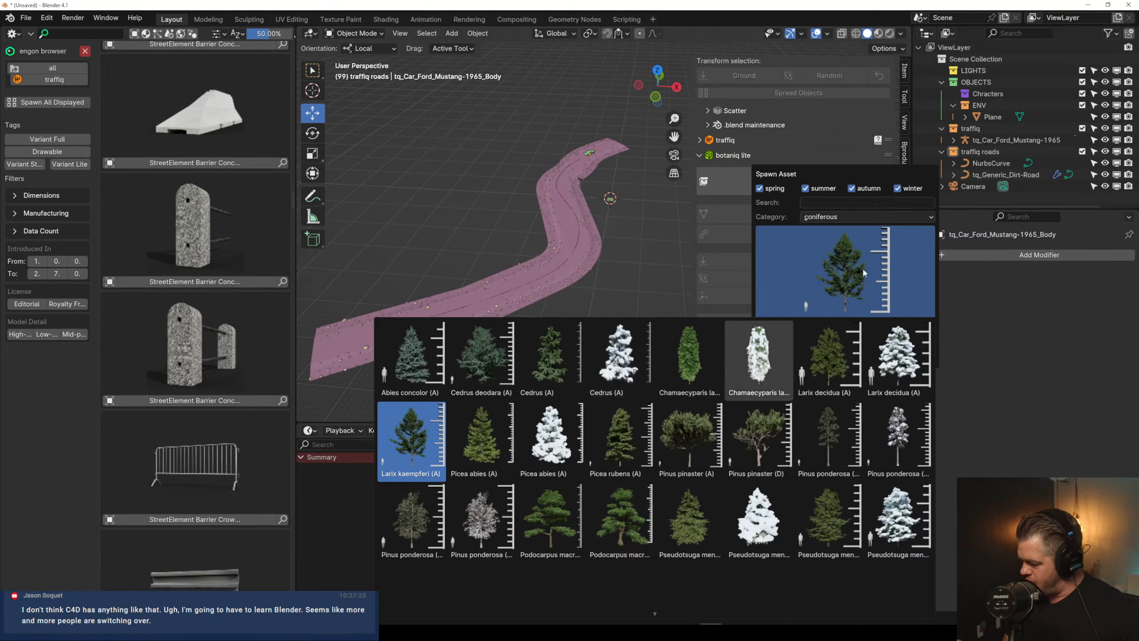
{"action": "left_click", "coordinate": [813, 359]}
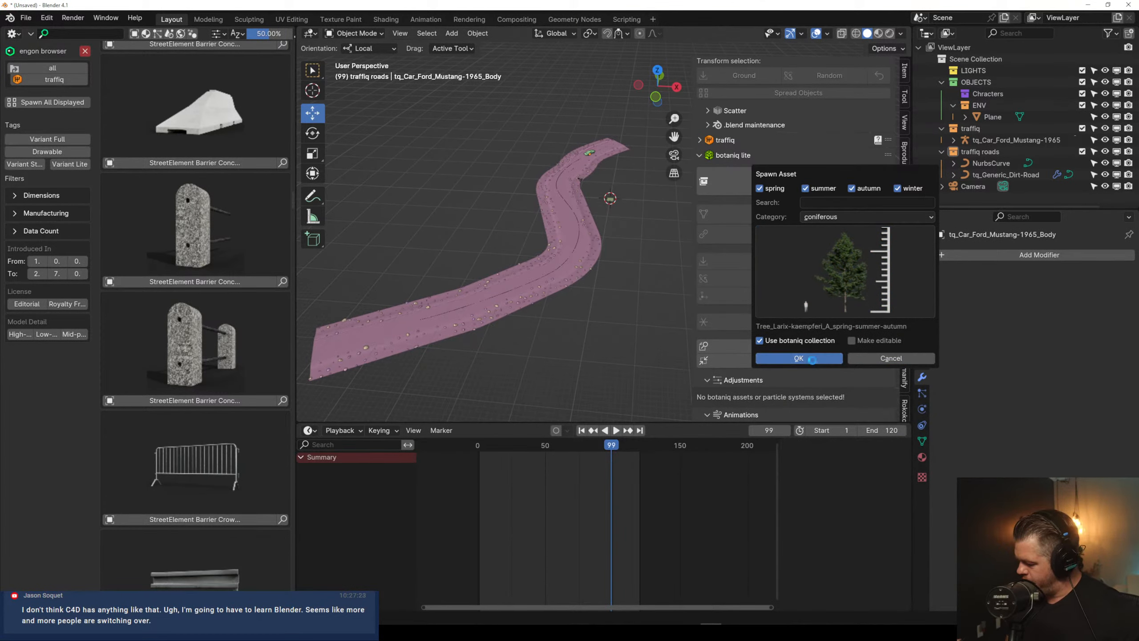
Move the larch tree onto the edge of the dirt road, about -10.2 m in X and 0.9 m in Y
{"action": "scroll", "coordinate": [618, 211], "scroll_direction": "up", "scroll_amount": 5}
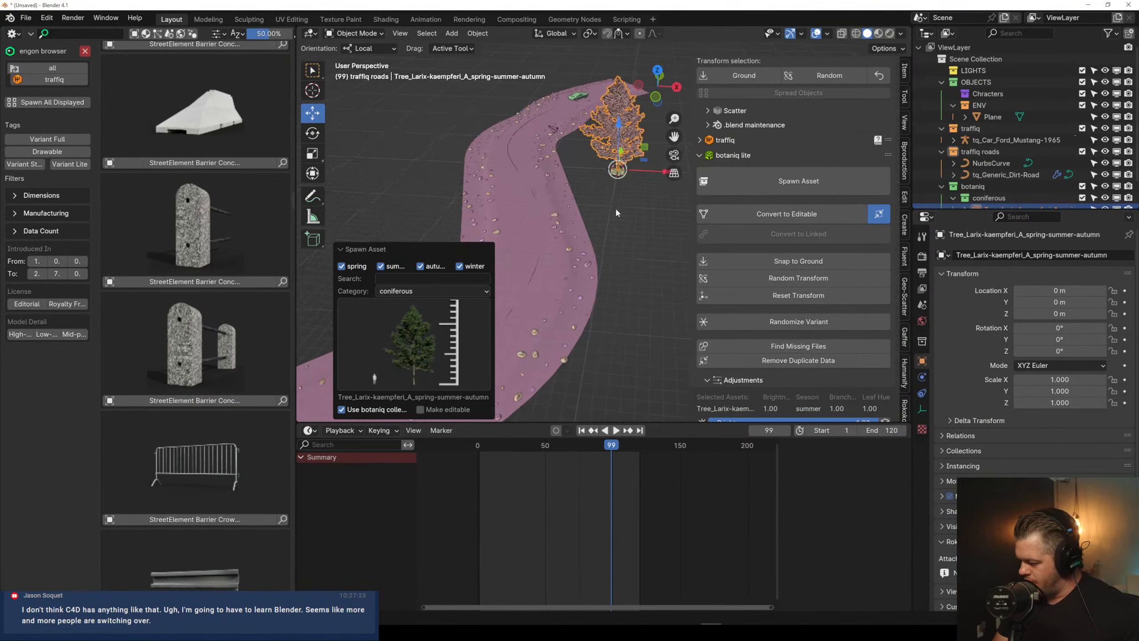
{"action": "middle_click_drag", "start_coordinate": [618, 212], "coordinate": [669, 138], "text": "shift"}
{"action": "scroll", "coordinate": [631, 208], "scroll_direction": "up", "scroll_amount": 5}
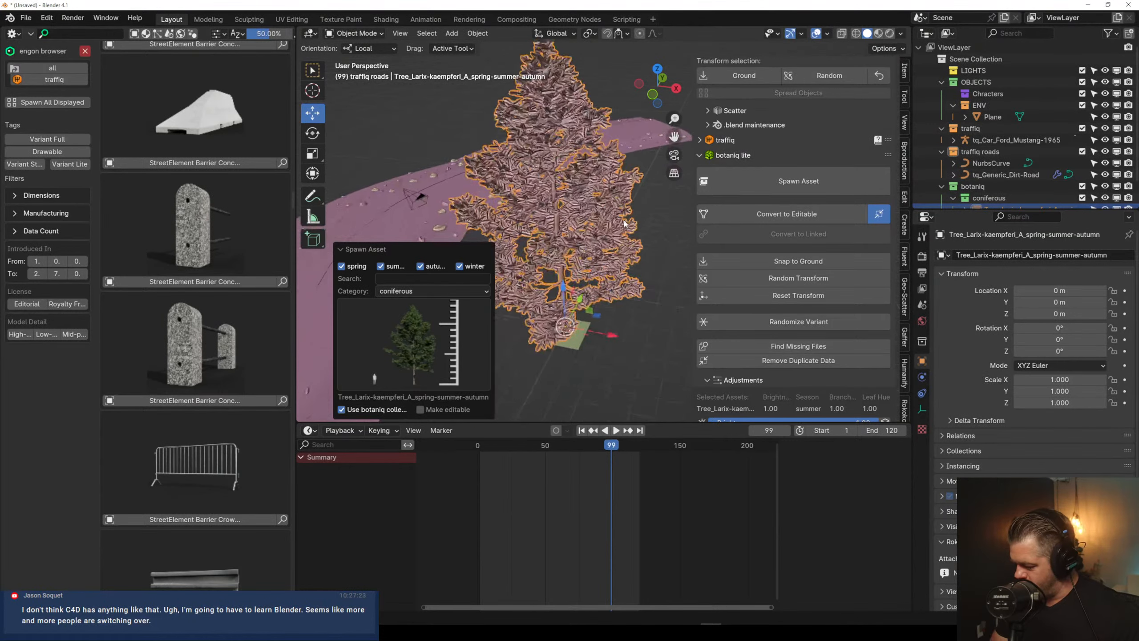
{"action": "scroll", "coordinate": [645, 179], "scroll_direction": "down", "scroll_amount": 2}
{"action": "middle_click_drag", "start_coordinate": [628, 220], "coordinate": [635, 191], "text": "shift"}
{"action": "left_click_drag", "start_coordinate": [619, 265], "coordinate": [477, 236]}
{"action": "scroll", "coordinate": [523, 217], "scroll_direction": "down", "scroll_amount": 2}
{"action": "middle_click_drag", "start_coordinate": [523, 219], "coordinate": [556, 186], "text": "shift"}
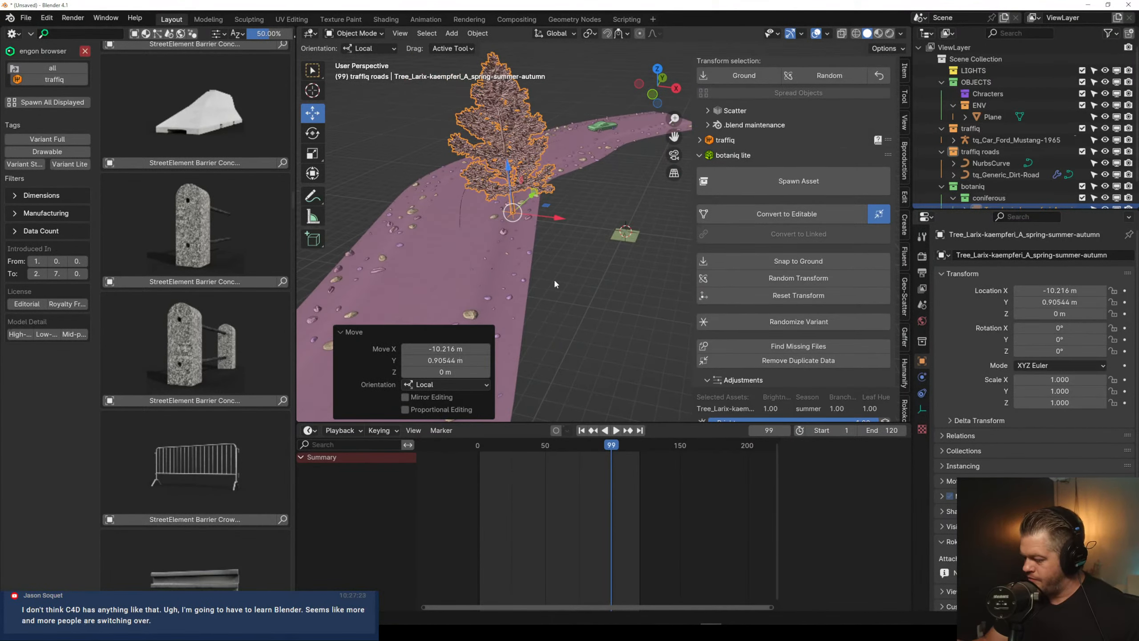
Switch the viewport to rendered shading, shrink the sidebar out of the way and deselect the tree
{"action": "left_click", "coordinate": [890, 35]}
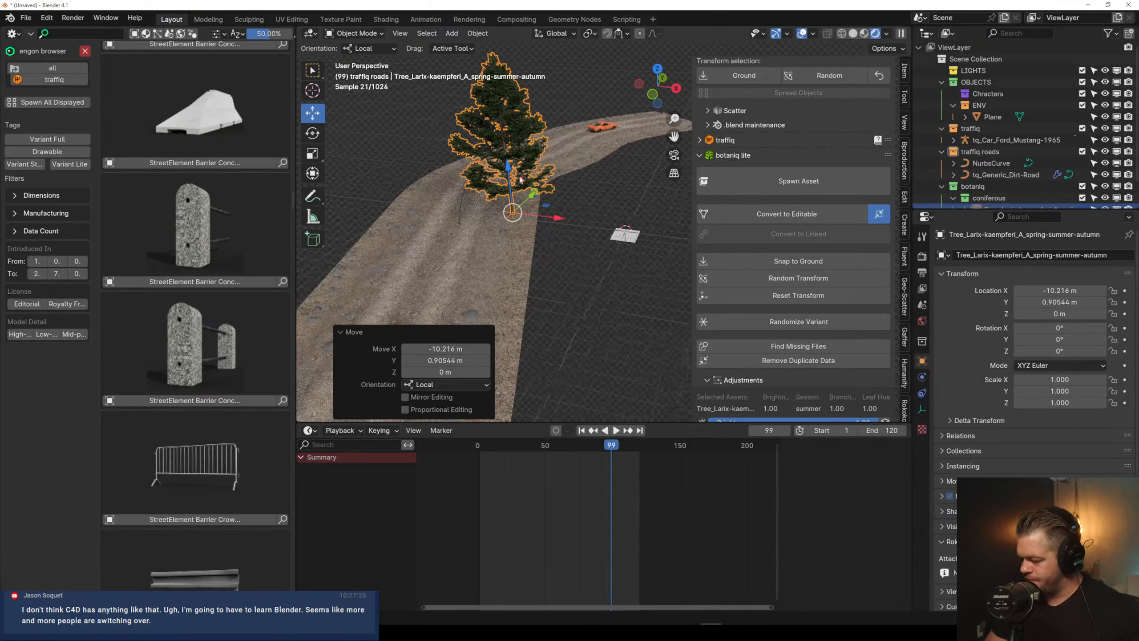
{"action": "scroll", "coordinate": [520, 179], "scroll_direction": "up", "scroll_amount": 2}
{"action": "middle_click_drag", "start_coordinate": [520, 179], "coordinate": [556, 220]}
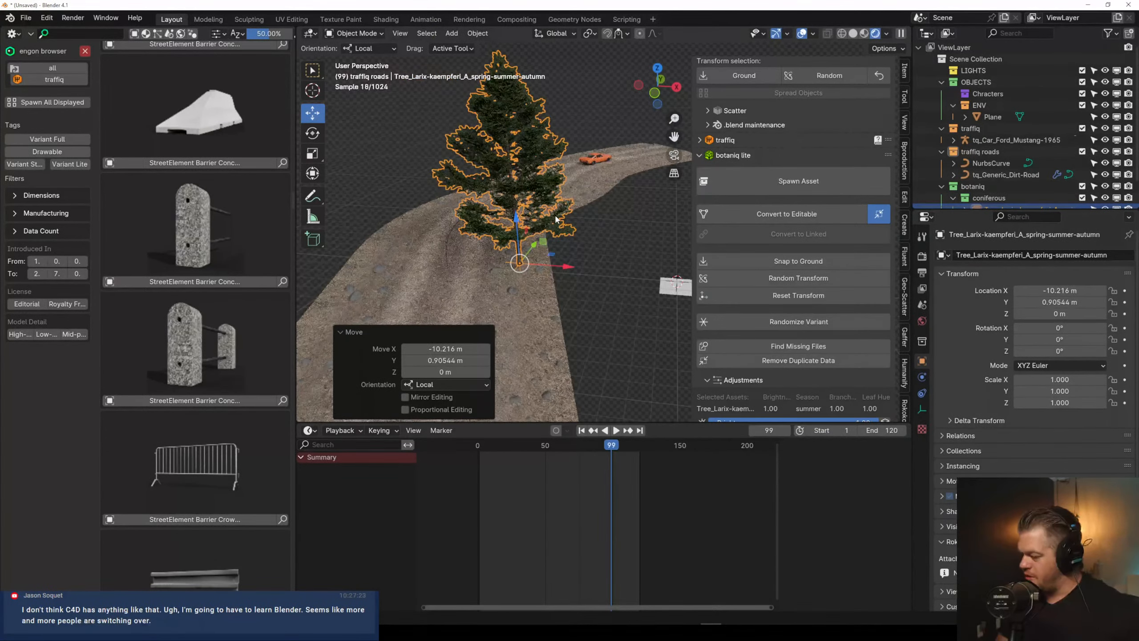
{"action": "key", "text": "n"}
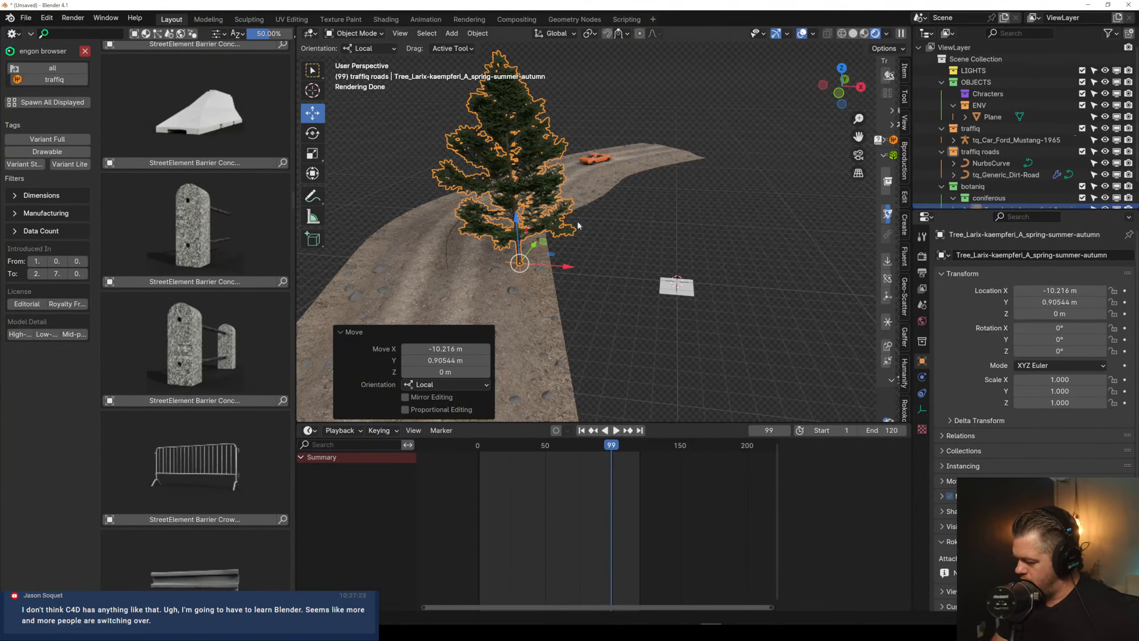
{"action": "left_click", "coordinate": [643, 226]}
{"action": "scroll", "coordinate": [577, 264], "scroll_direction": "up", "scroll_amount": 2}
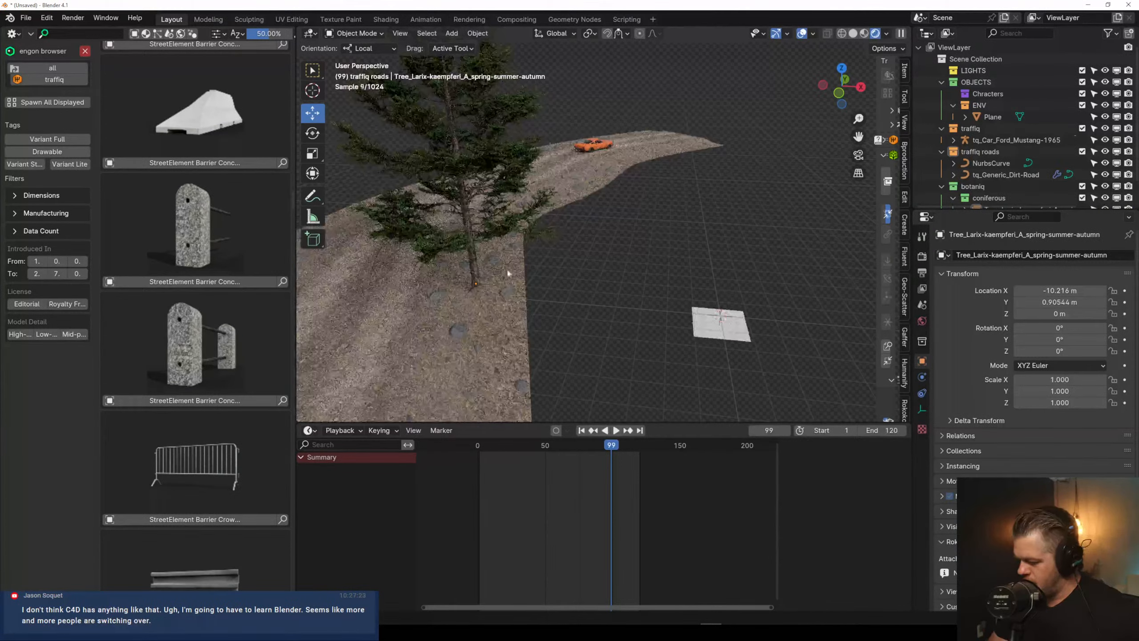
Select the larch tree again and look through its botaniq adjustment, animation, scatter and visibility settings
{"action": "left_click", "coordinate": [476, 263]}
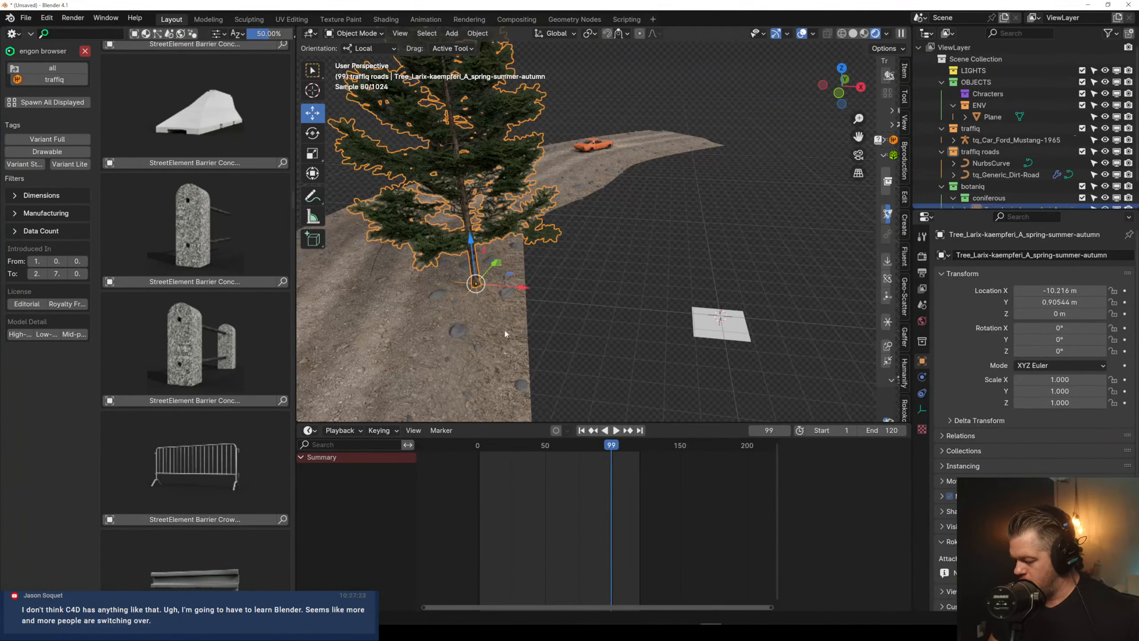
{"action": "key", "text": "n"}
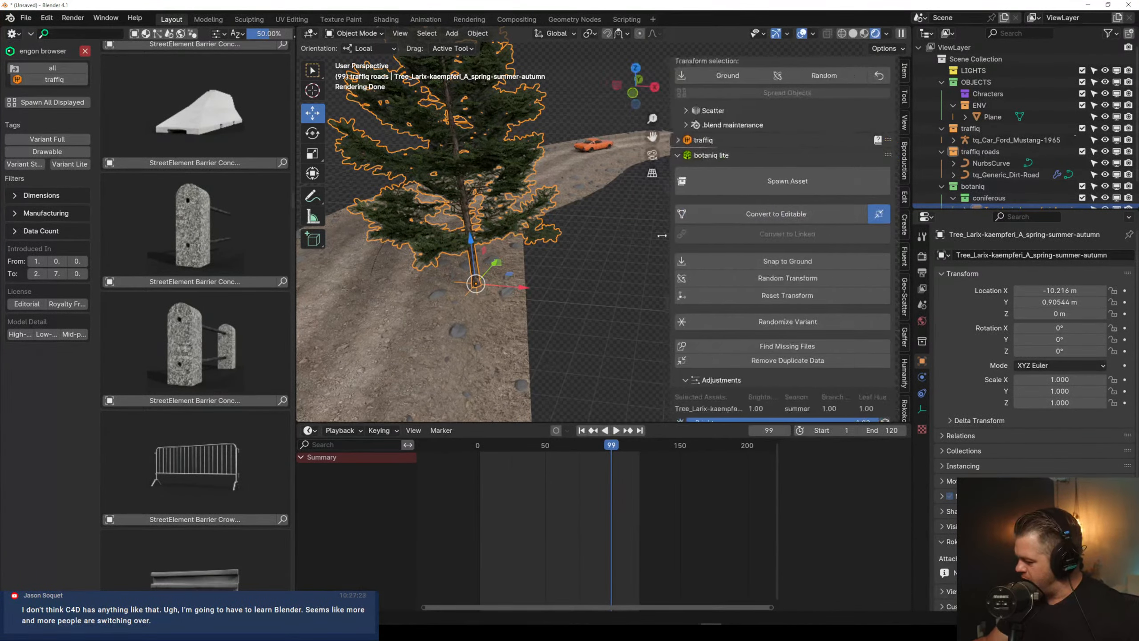
{"action": "scroll", "coordinate": [826, 281], "scroll_direction": "down", "scroll_amount": 8}
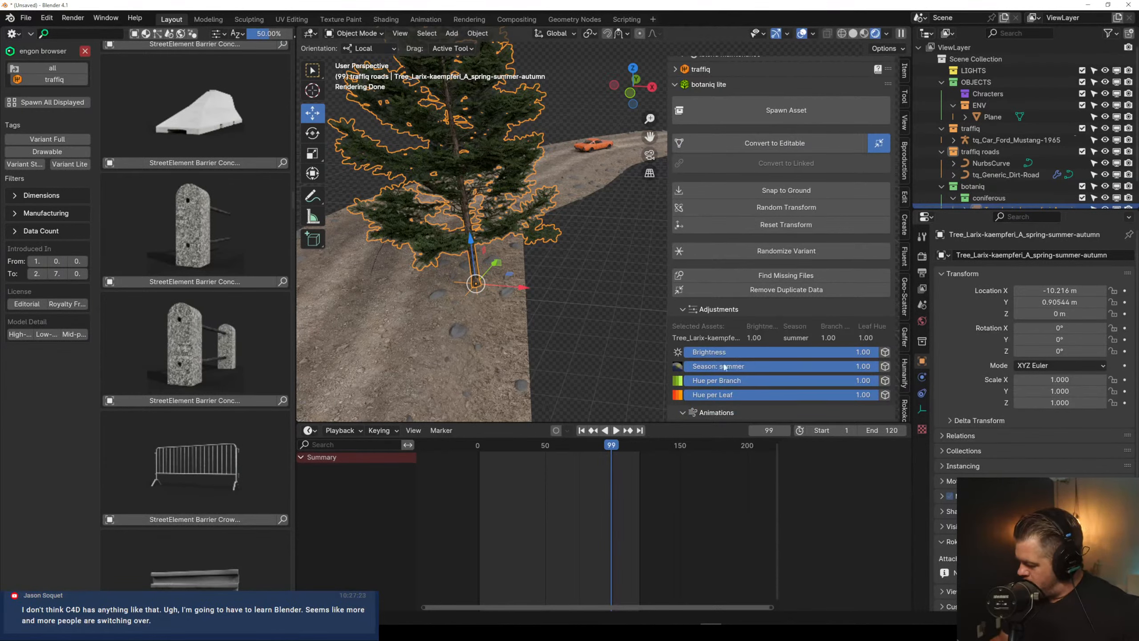
{"action": "scroll", "coordinate": [750, 378], "scroll_direction": "down", "scroll_amount": 3}
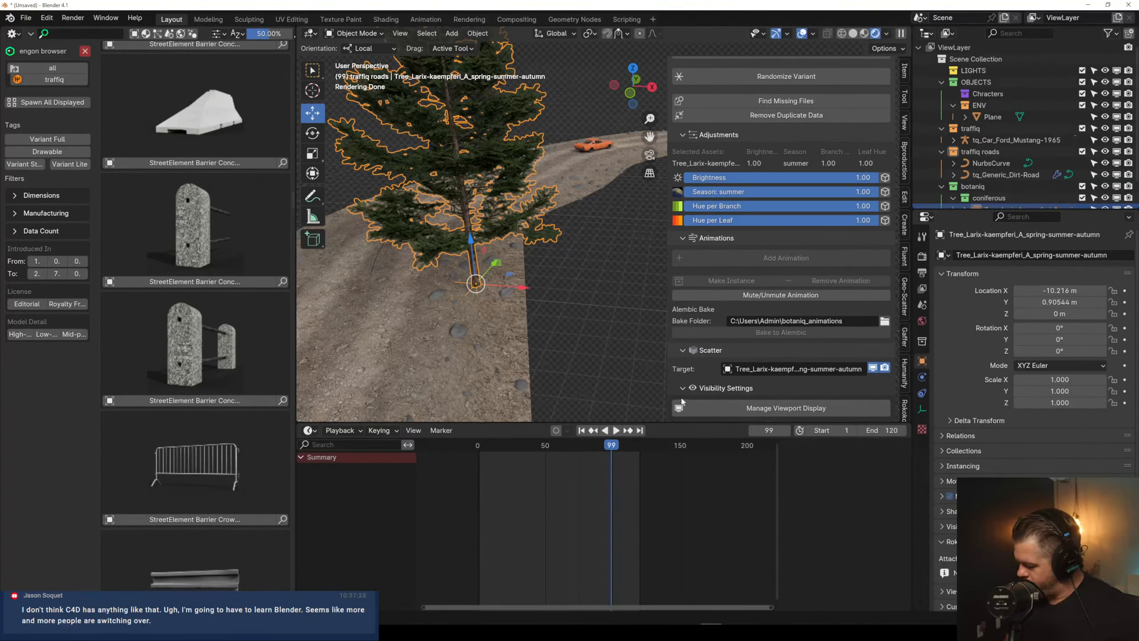
{"action": "scroll", "coordinate": [499, 286], "scroll_direction": "down", "scroll_amount": 5}
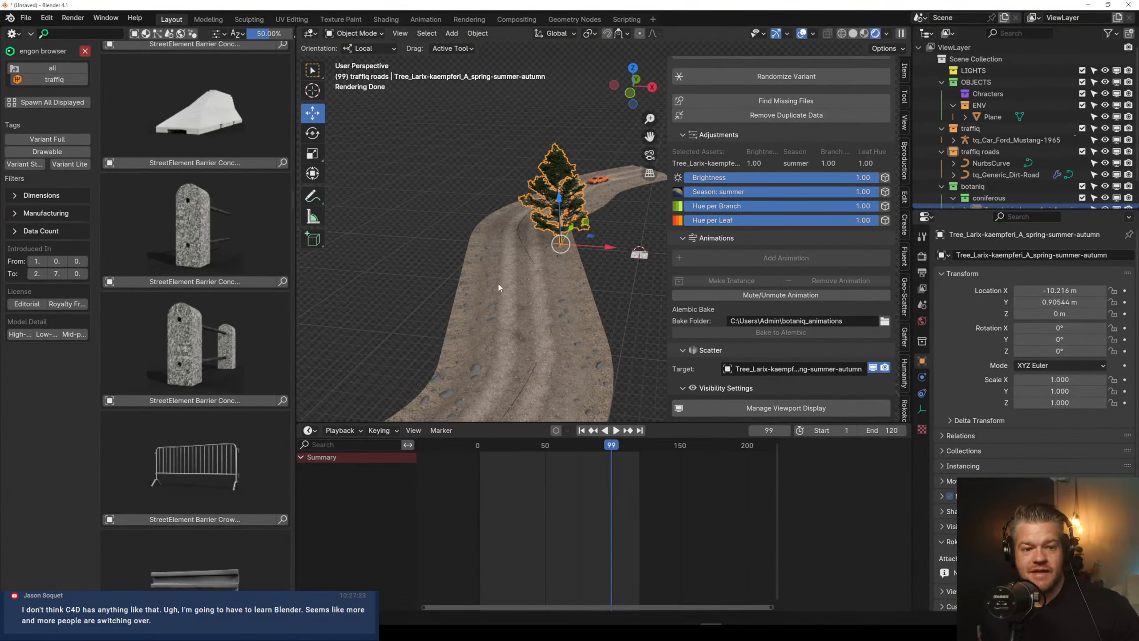
Try to place two linked duplicates of the larch tree along the road without snapping
{"action": "left_click", "coordinate": [627, 280]}
{"action": "middle_click_drag", "start_coordinate": [627, 280], "coordinate": [544, 290]}
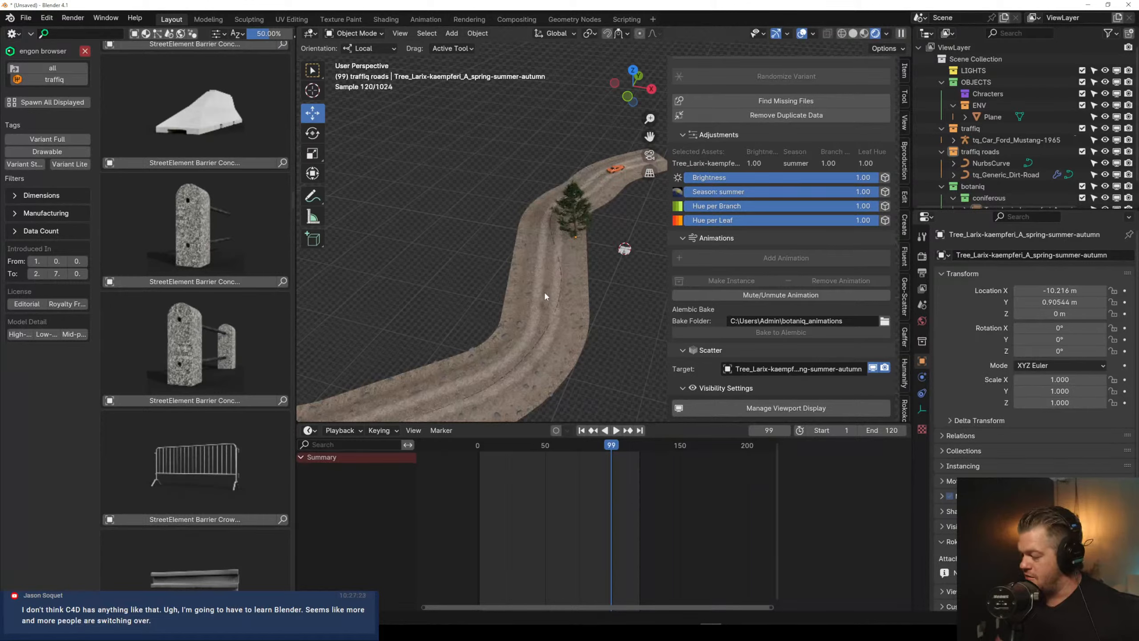
{"action": "key", "text": "ctrl+z"}
{"action": "key", "text": "alt+d"}
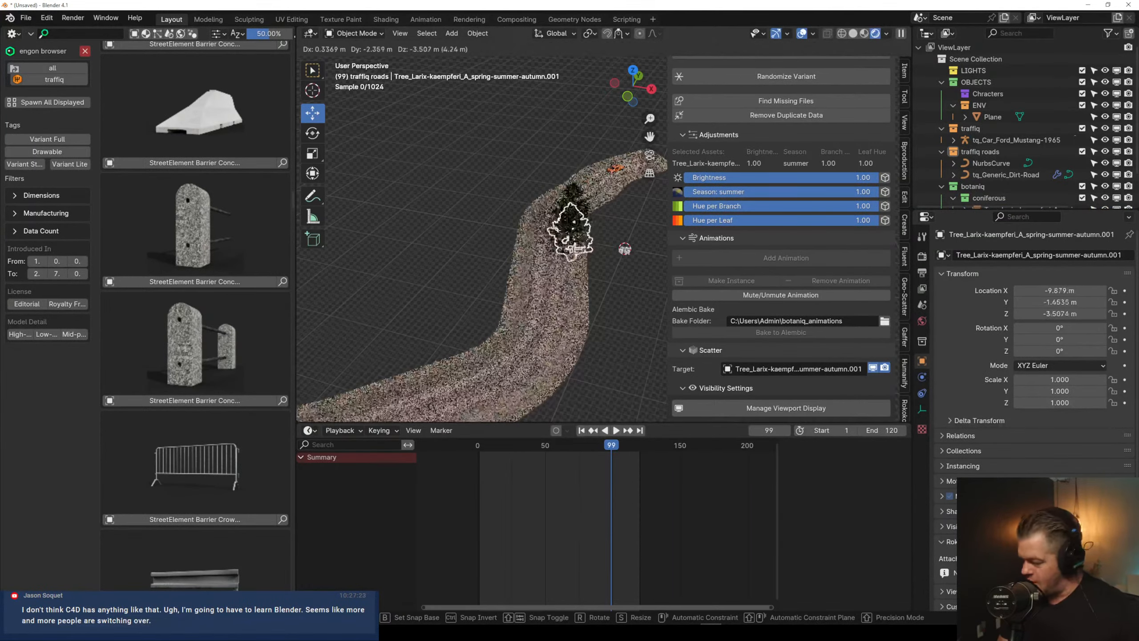
{"action": "left_click", "coordinate": [575, 307]}
{"action": "key", "text": "alt+d"}
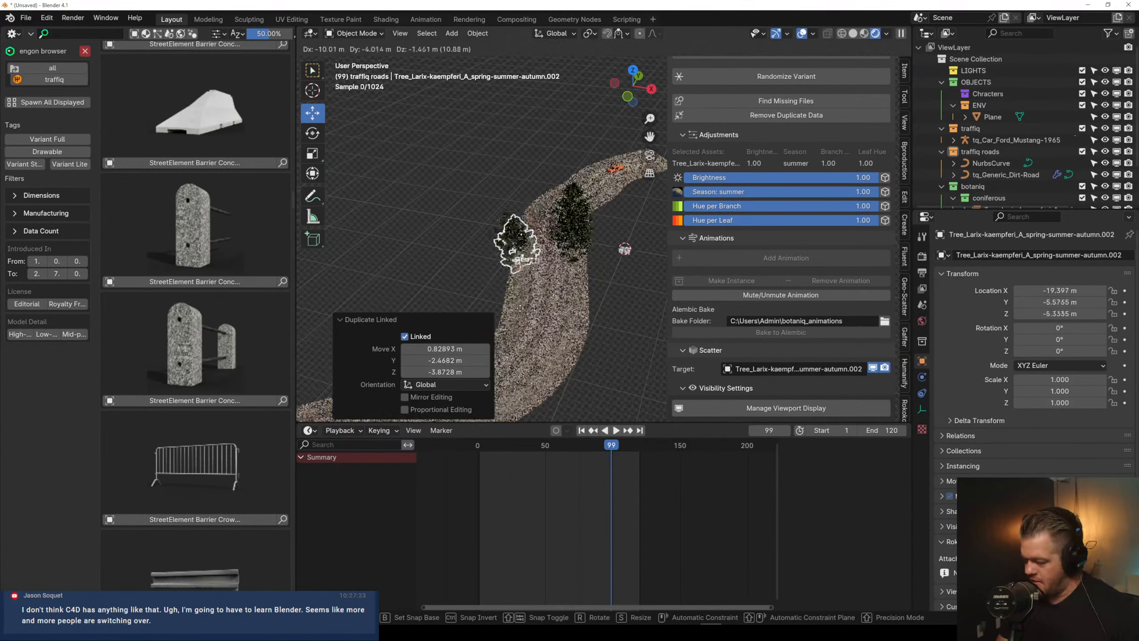
{"action": "left_click", "coordinate": [526, 315]}
{"action": "key", "text": "ctrl+z"}
{"action": "key", "text": "ctrl+z"}
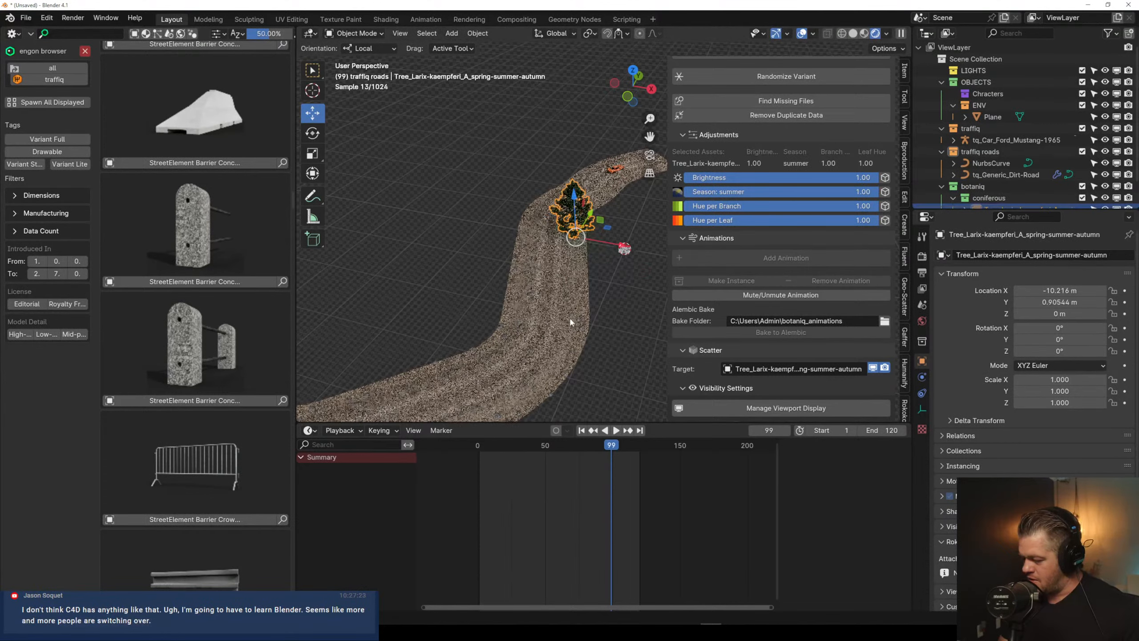
Enable snapping and set the snap target to Face
{"action": "left_click", "coordinate": [611, 35]}
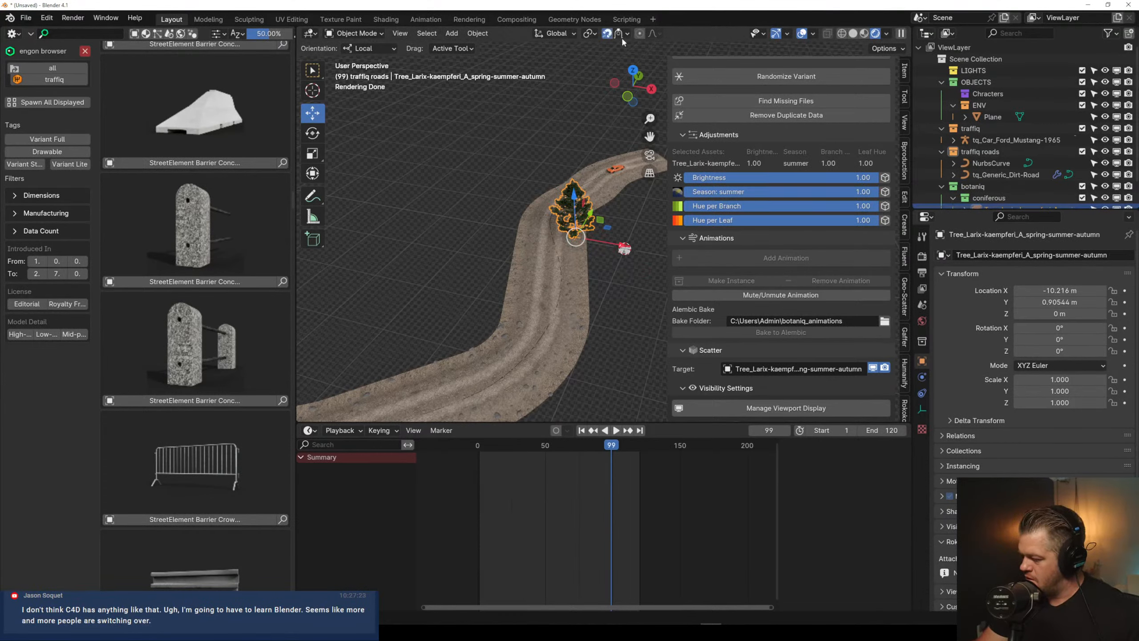
{"action": "left_click", "coordinate": [621, 36]}
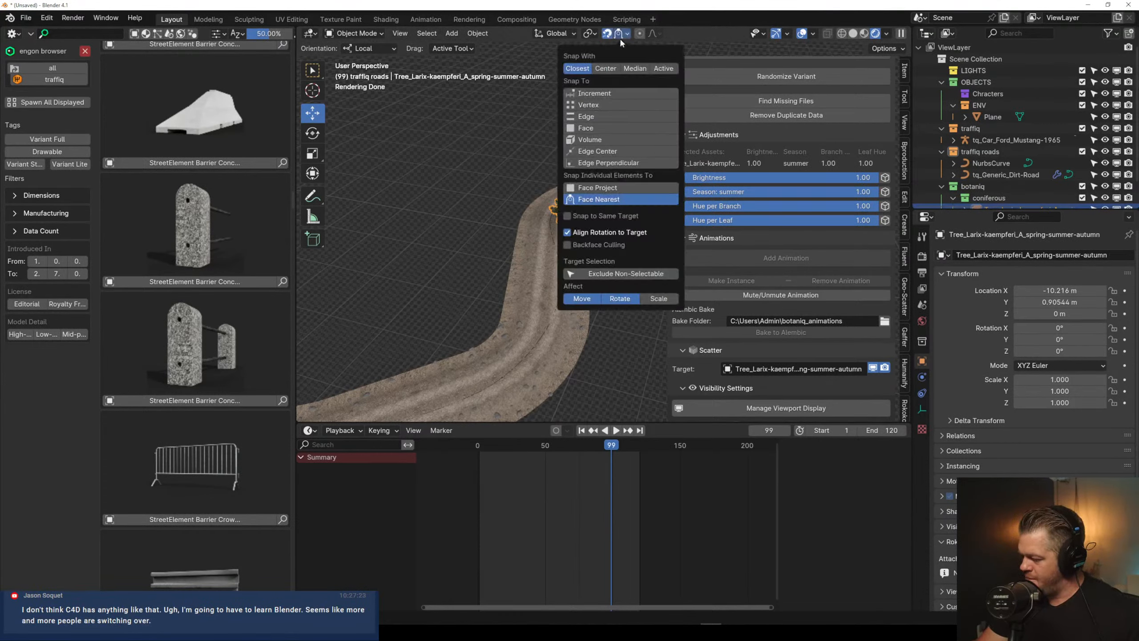
{"action": "left_click", "coordinate": [594, 128]}
Try to place an independent duplicate of the larch tree on the road surface with face snapping
{"action": "key", "text": "shift+d"}
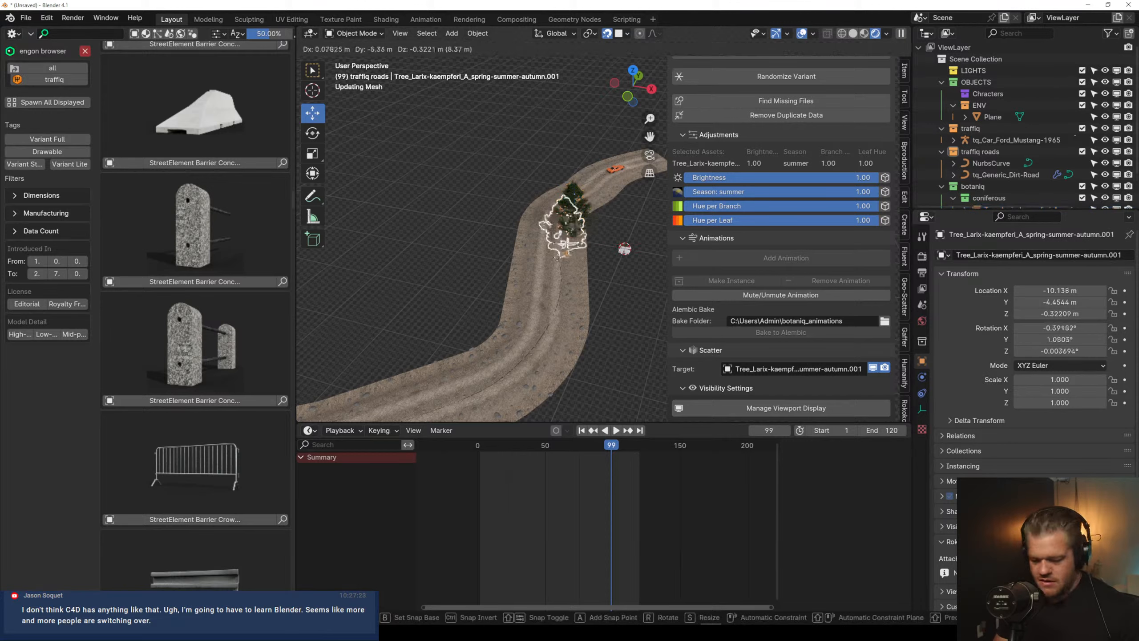
{"action": "left_click", "coordinate": [528, 249]}
{"action": "key", "text": "ctrl+z"}
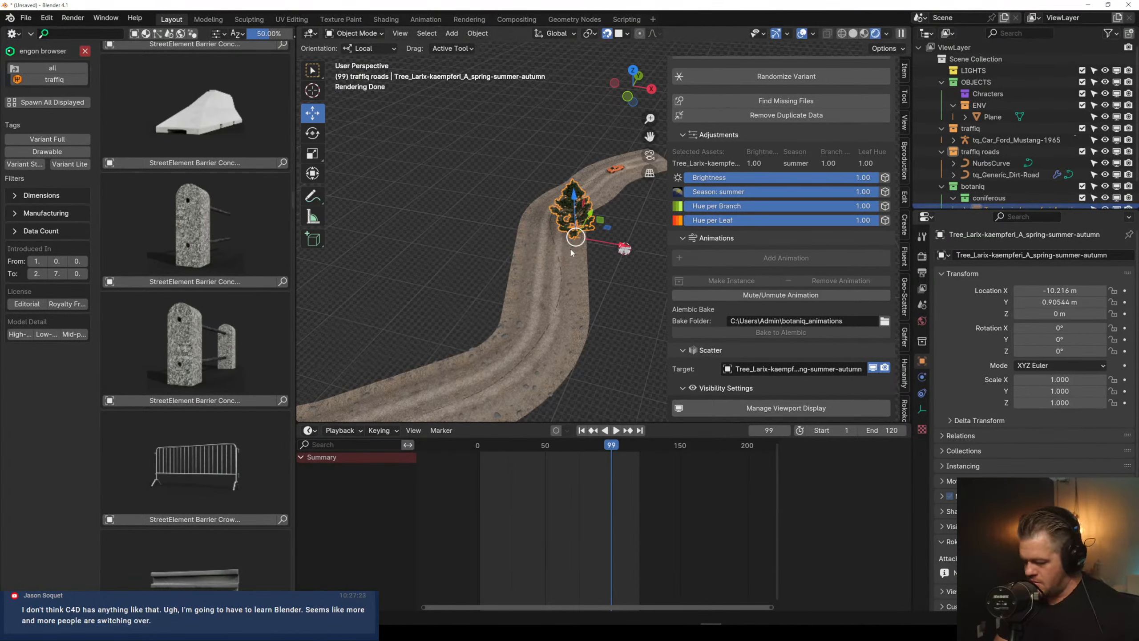
Place a linked duplicate of the larch tree further along the road, moved about 3.6 m in X, -11.9 m in Y and -0.45 m in Z
{"action": "key", "text": "alt+d"}
{"action": "left_click", "coordinate": [572, 302]}
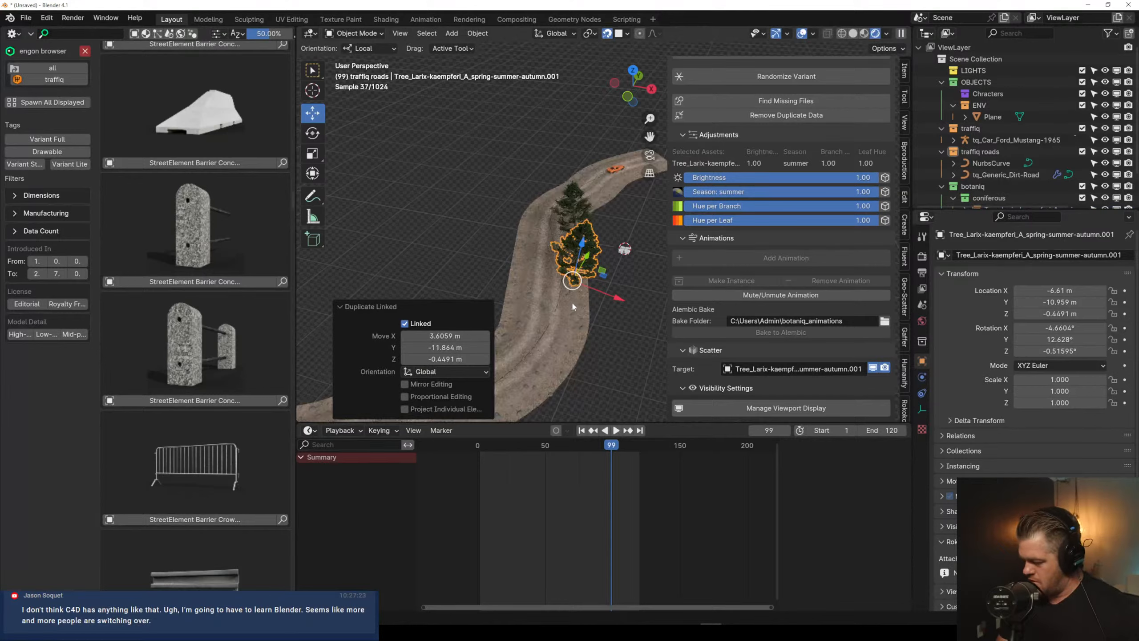
{"action": "middle_click_drag", "start_coordinate": [572, 306], "coordinate": [551, 326]}
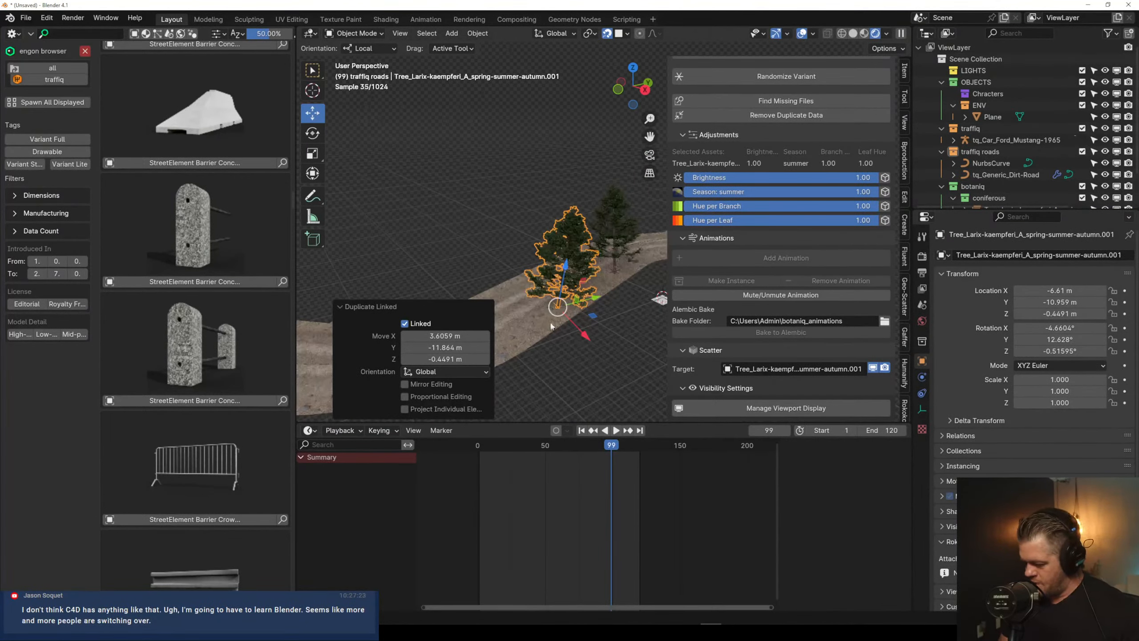
Place another linked duplicate of the larch tree further along the road, moved about 5.6 m in X, -12.5 m in Y and -0.21 m in Z
{"action": "key", "text": "alt+d"}
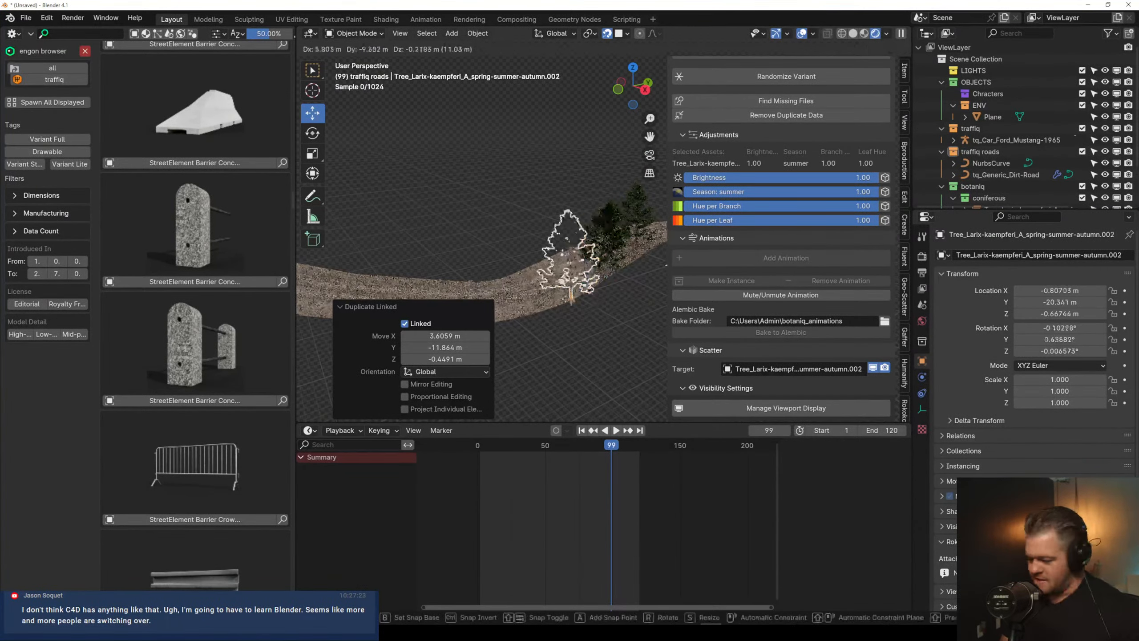
{"action": "left_click", "coordinate": [573, 316]}
{"action": "mouse_move", "coordinate": [575, 320]}
{"action": "middle_mouse_down"}
{"action": "mouse_move", "coordinate": [572, 310]}
{"action": "mouse_move", "coordinate": [632, 301]}
{"action": "mouse_move", "coordinate": [579, 315]}
{"action": "middle_mouse_up"}
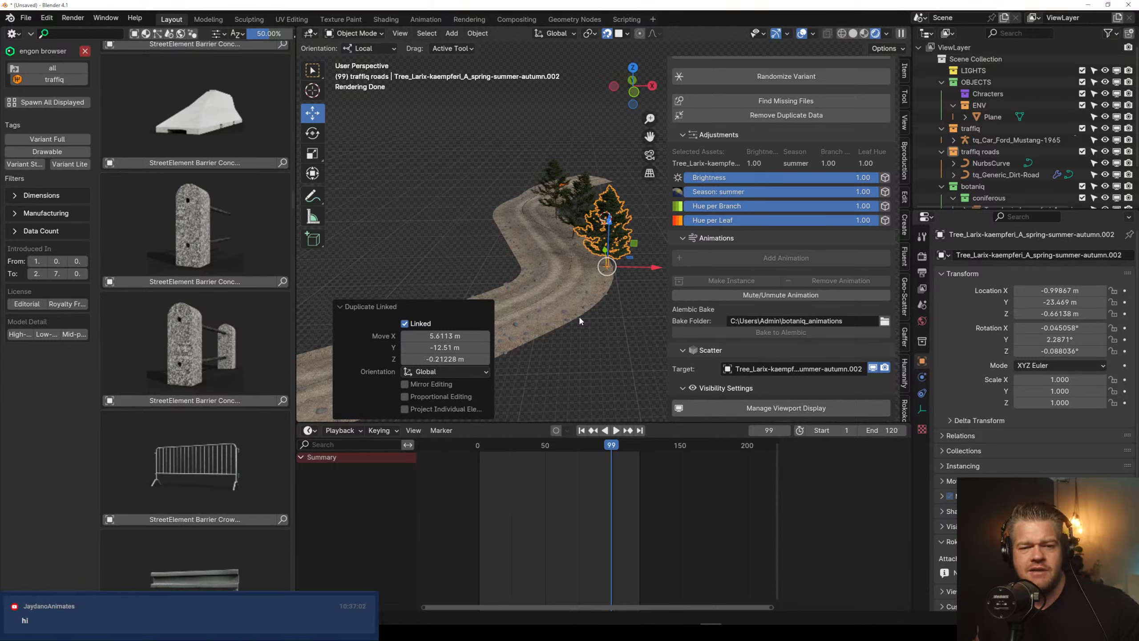
{"action": "key", "text": "Delete"}
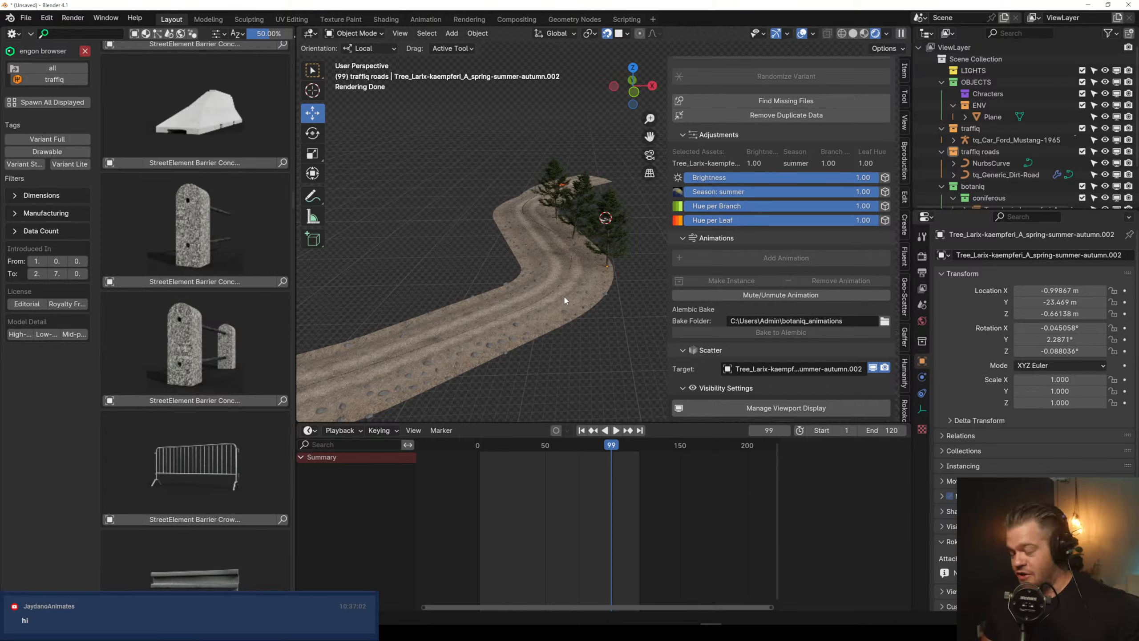
{"action": "middle_click_drag", "start_coordinate": [530, 214], "coordinate": [508, 243]}
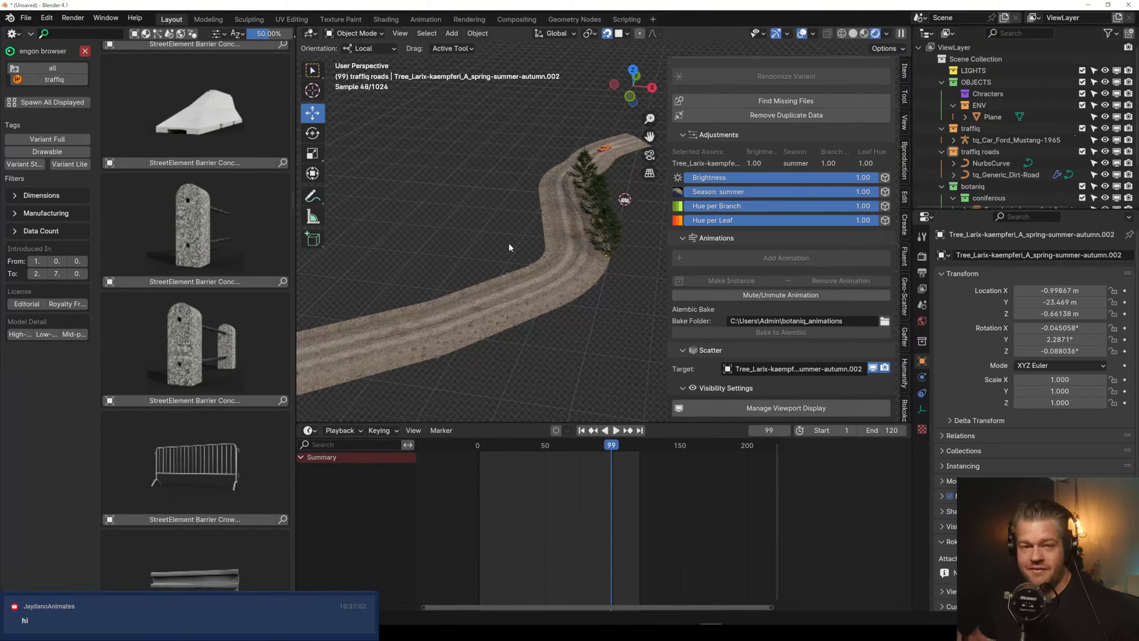
Switch the viewport to solid shading and bring up the Geo-Scatter emitter settings
{"action": "left_click", "coordinate": [853, 33]}
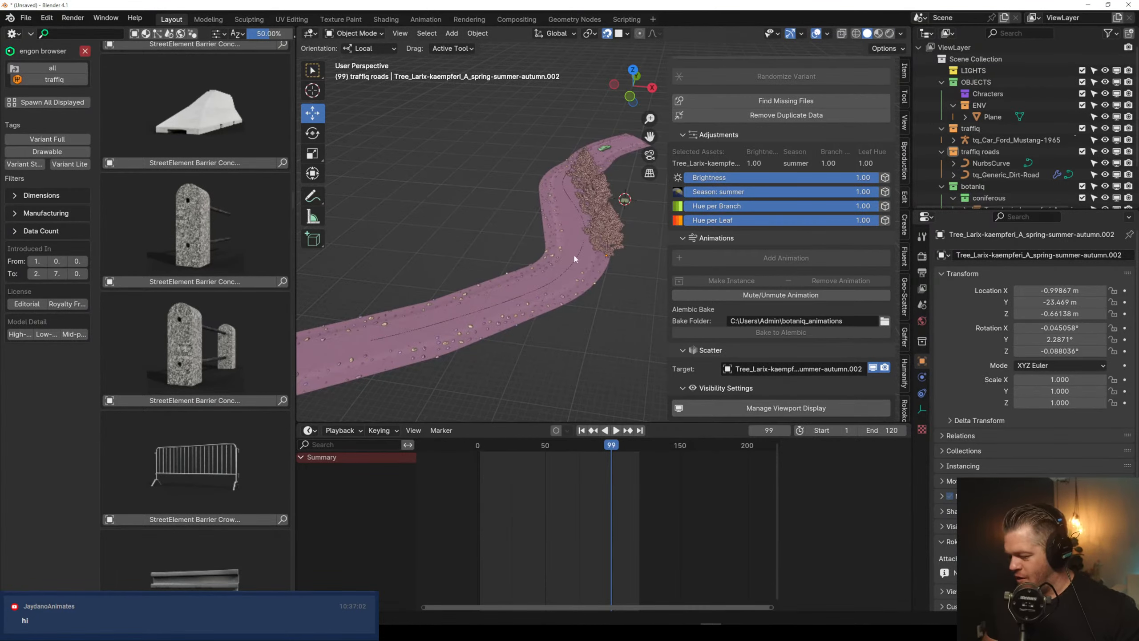
{"action": "middle_click_drag", "start_coordinate": [568, 255], "coordinate": [589, 305], "text": "shift"}
{"action": "scroll", "coordinate": [536, 298], "scroll_direction": "up", "scroll_amount": 3}
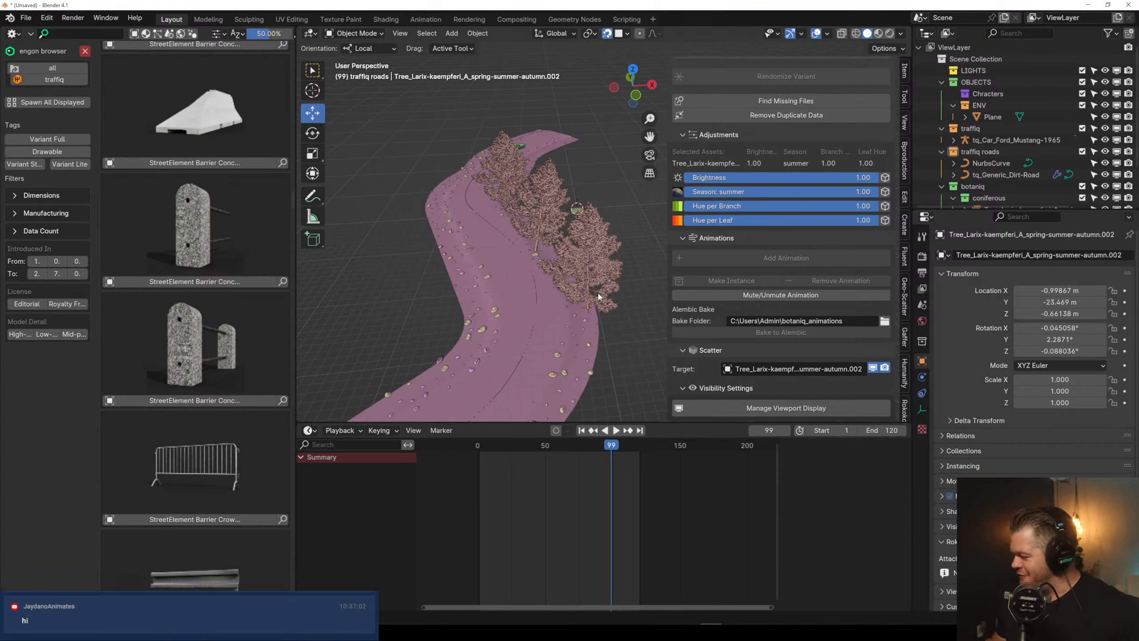
{"action": "left_click", "coordinate": [905, 167]}
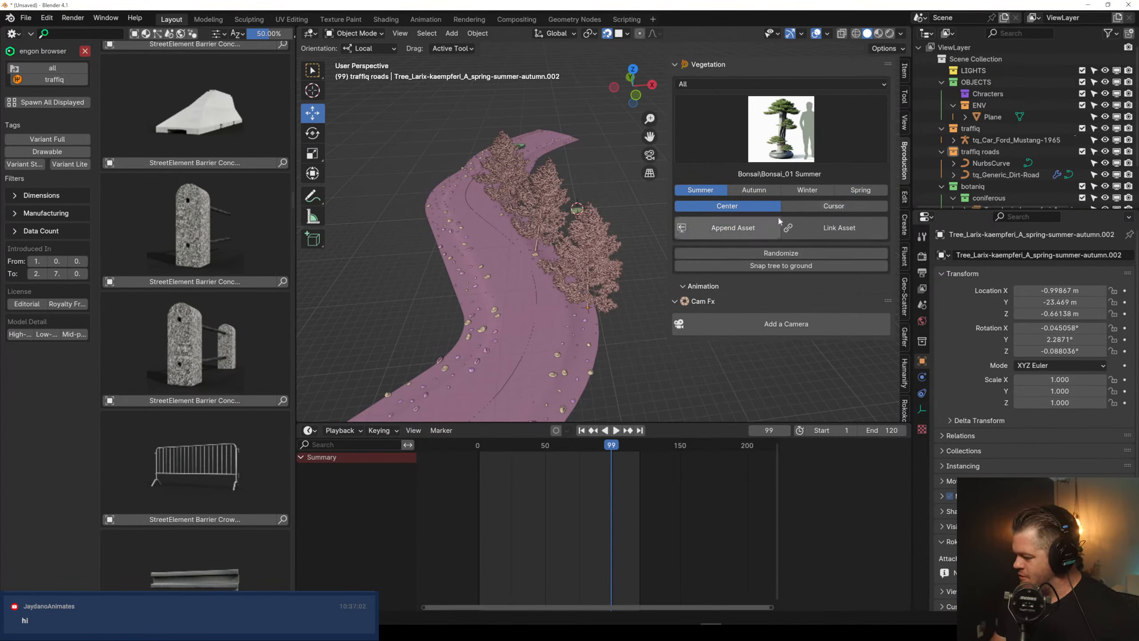
{"action": "left_click", "coordinate": [905, 99]}
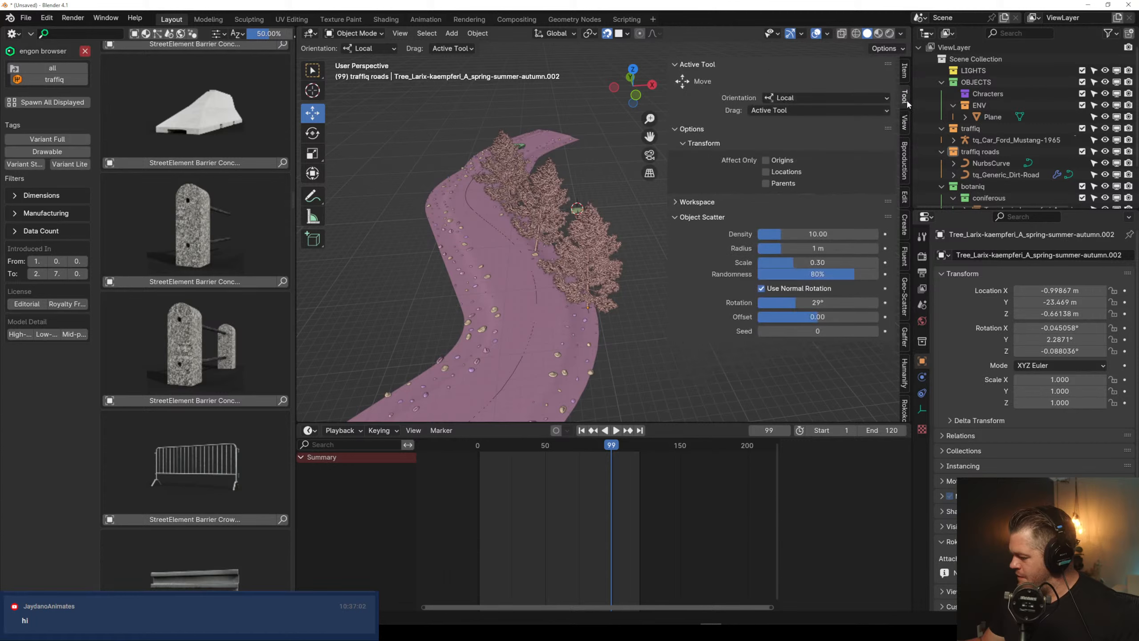
{"action": "left_click", "coordinate": [906, 260]}
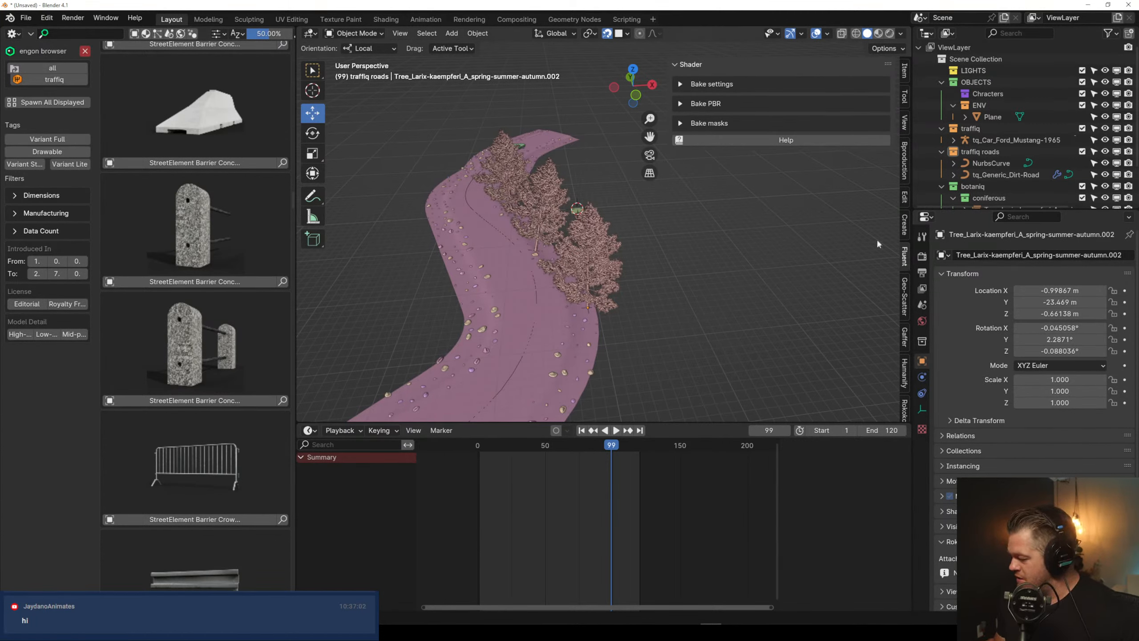
{"action": "left_click", "coordinate": [905, 297]}
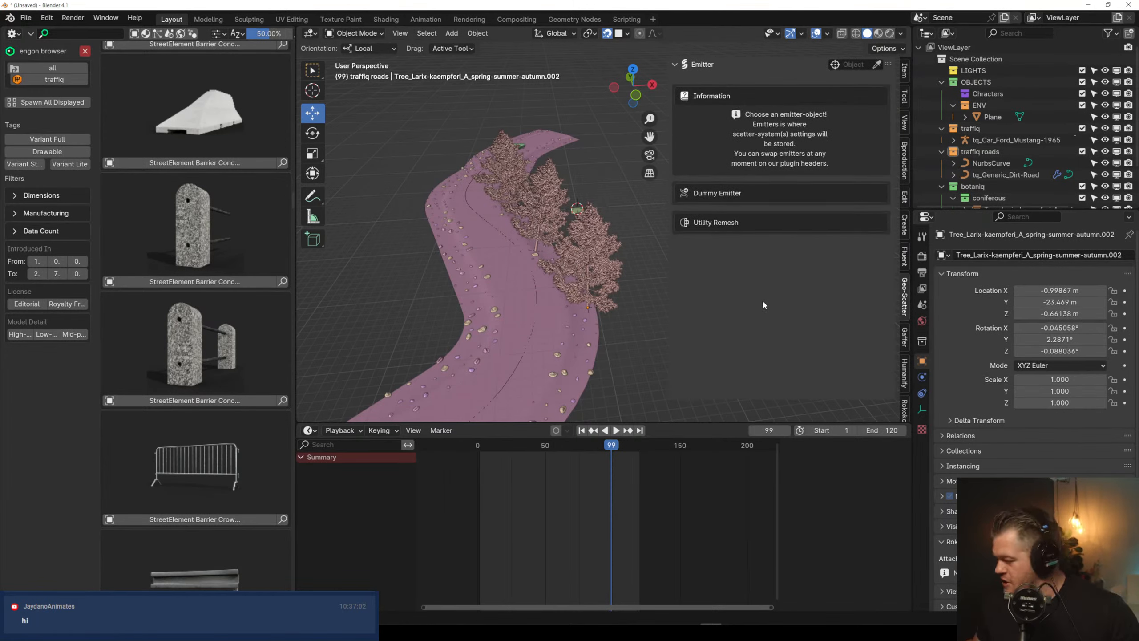
Add a mesh plane as the ground and scale it up by about 17.4, followed by a further factor of about 4.36
{"action": "middle_click_drag", "start_coordinate": [628, 278], "coordinate": [531, 220]}
{"action": "key", "text": "F3"}
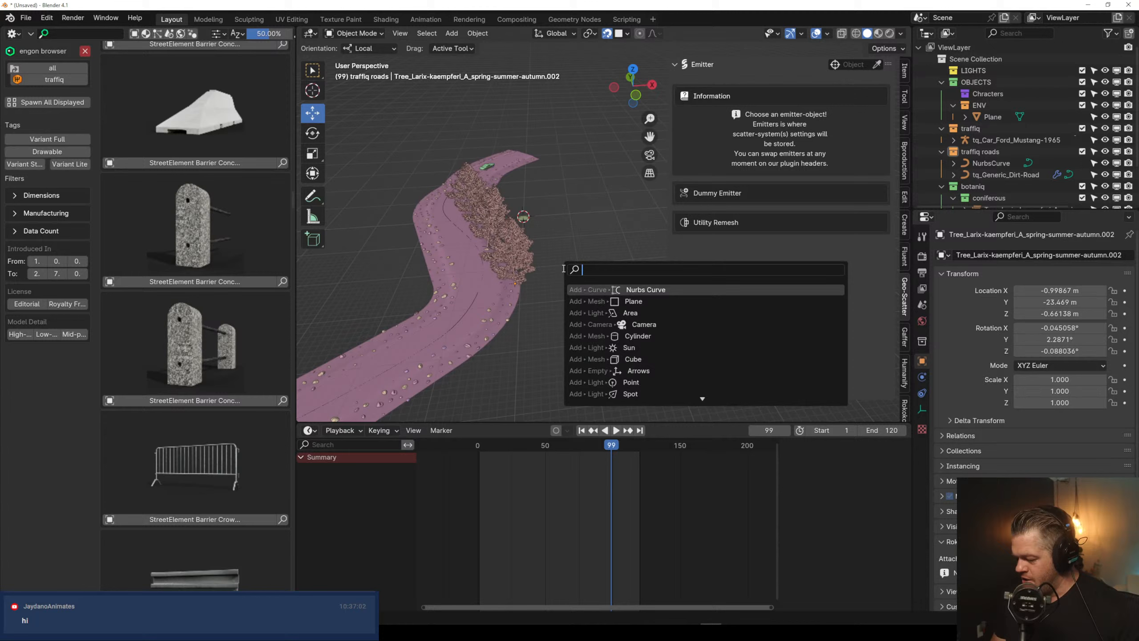
{"action": "left_click", "coordinate": [654, 301]}
{"action": "key", "text": "s"}
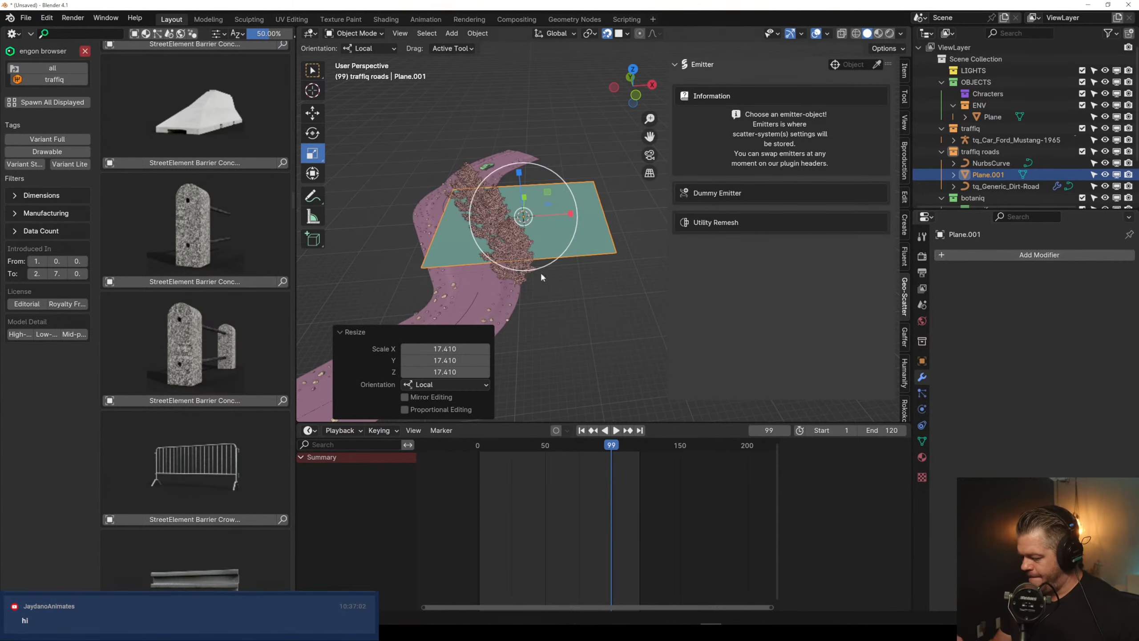
{"action": "left_click", "coordinate": [540, 270]}
{"action": "key", "text": "shift+F1"}
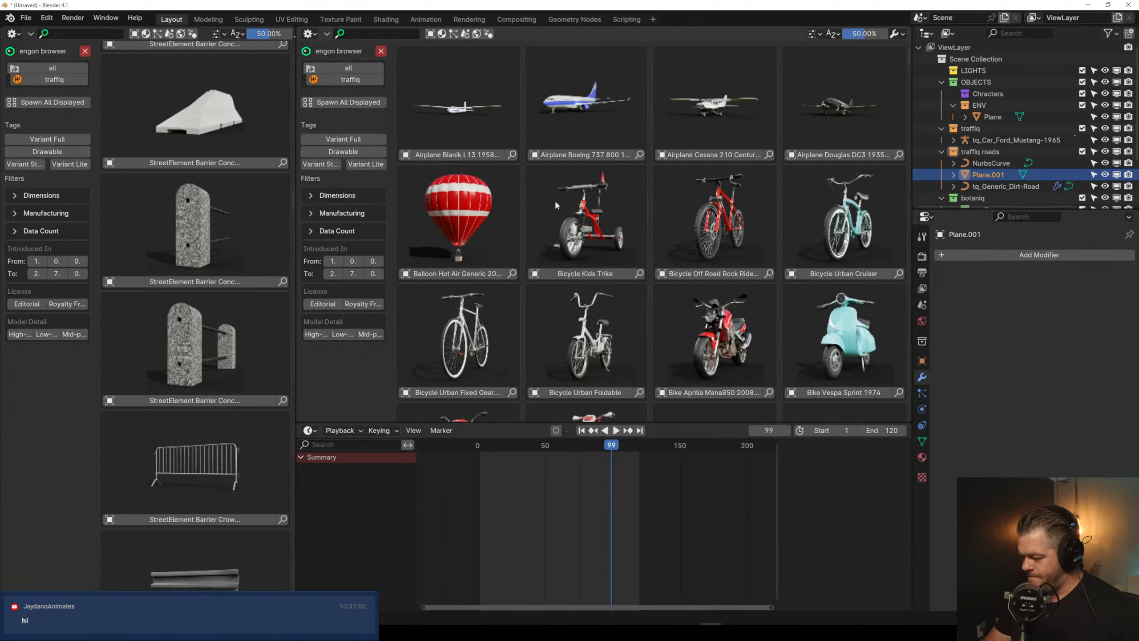
{"action": "left_click", "coordinate": [309, 34]}
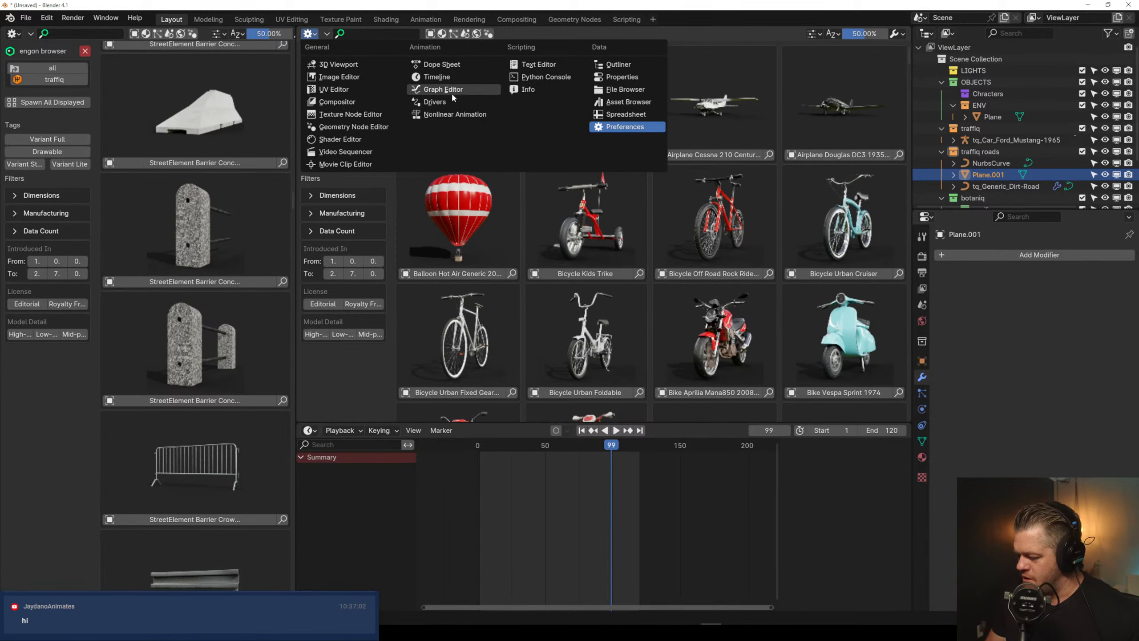
{"action": "left_click", "coordinate": [343, 65]}
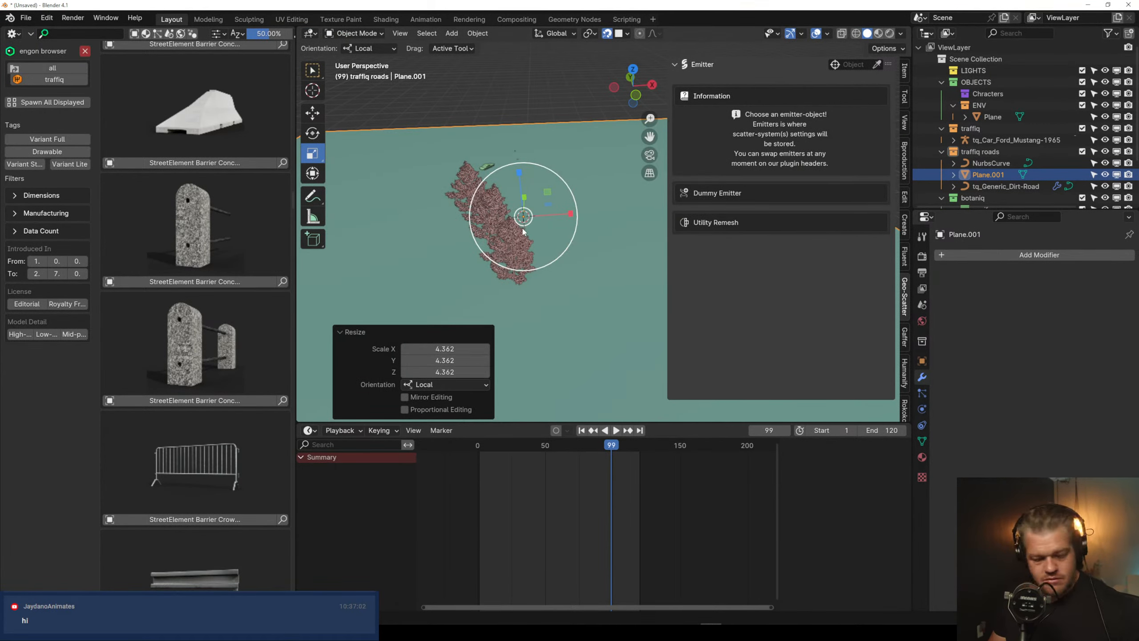
Lower the ground plane about 0.75 m in Z beneath the road and pick it as the Geo-Scatter emitter
{"action": "key", "text": "shift+space"}
{"action": "key", "text": "g"}
{"action": "mouse_move", "coordinate": [520, 175]}
{"action": "left_mouse_down"}
{"action": "mouse_move", "coordinate": [522, 211]}
{"action": "mouse_move", "coordinate": [521, 182]}
{"action": "left_mouse_up"}
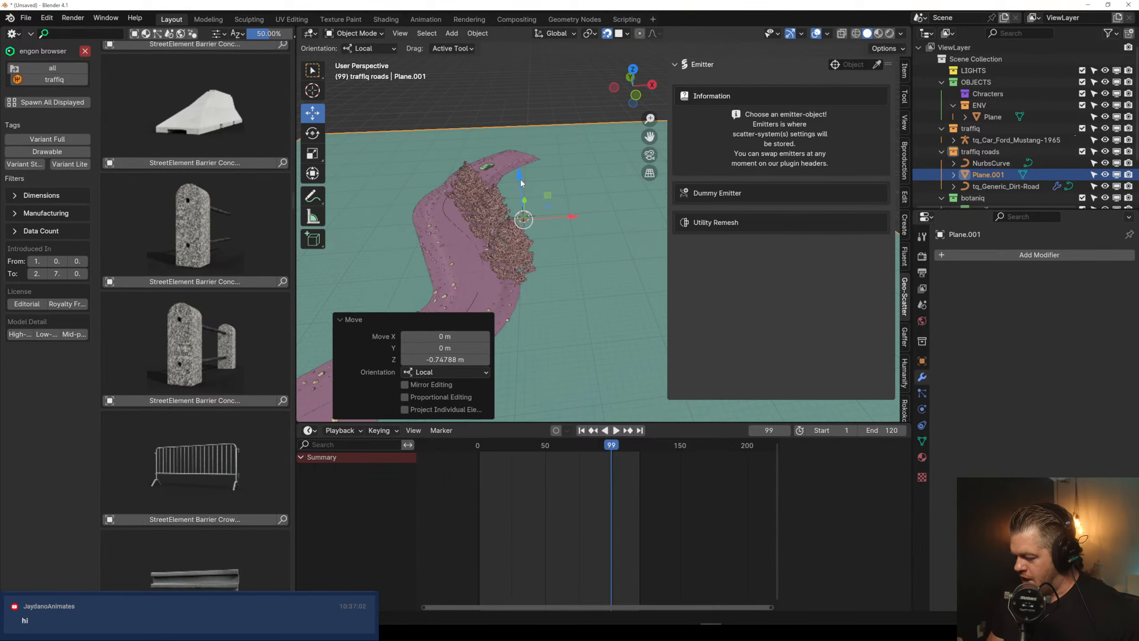
{"action": "mouse_move", "coordinate": [579, 277]}
{"action": "middle_mouse_down"}
{"action": "mouse_move", "coordinate": [552, 283]}
{"action": "mouse_move", "coordinate": [558, 272]}
{"action": "mouse_move", "coordinate": [572, 285]}
{"action": "middle_mouse_up"}
{"action": "scroll", "coordinate": [552, 283], "scroll_direction": "down", "scroll_amount": 2}
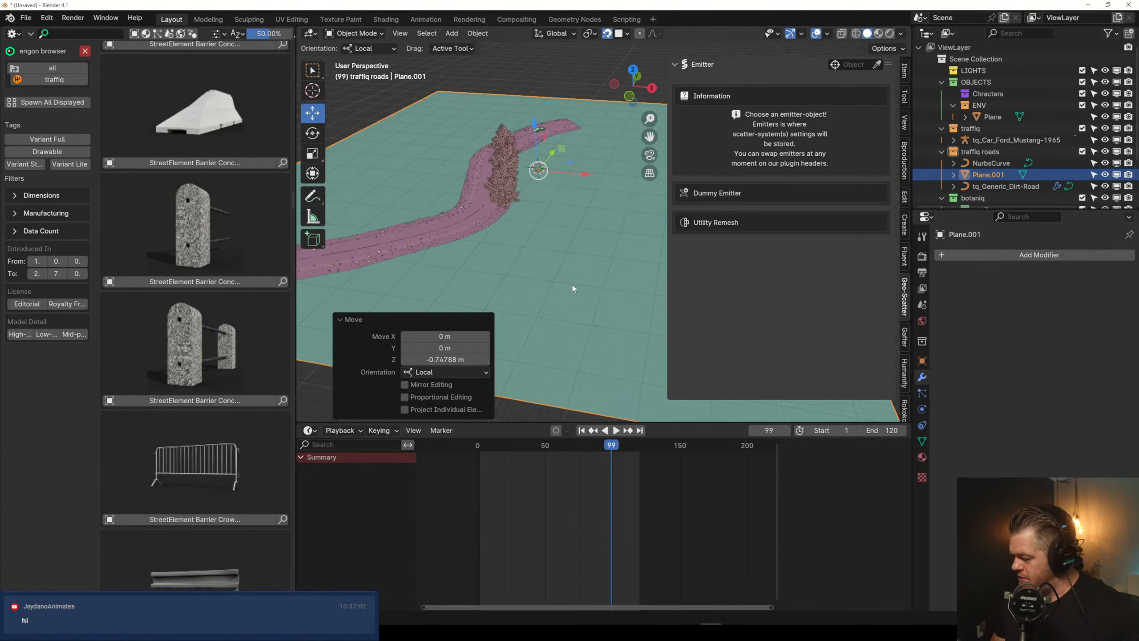
{"action": "left_click", "coordinate": [877, 64]}
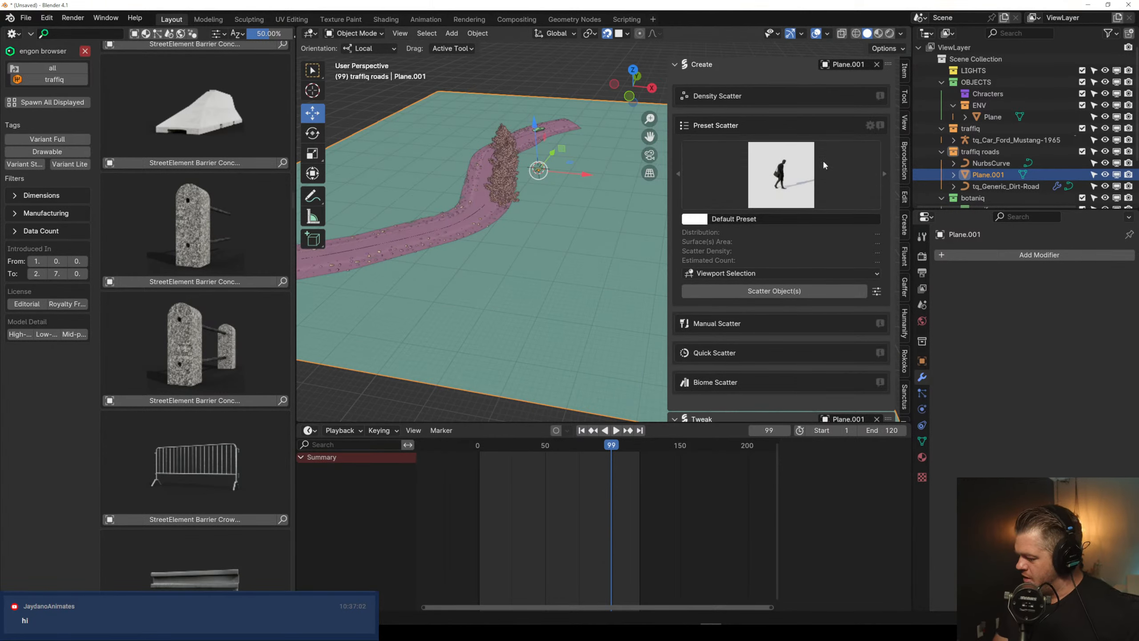
Turn the engon browser area into an Asset Browser and show the Scatter library
{"action": "left_click", "coordinate": [13, 34]}
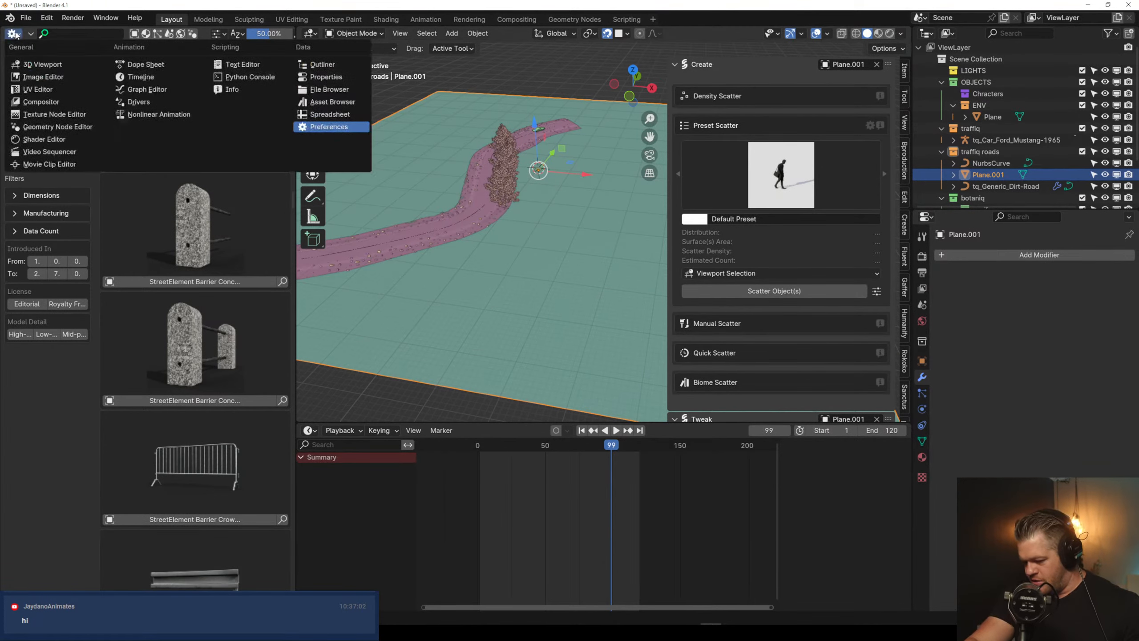
{"action": "left_click", "coordinate": [332, 102]}
{"action": "left_click", "coordinate": [102, 52]}
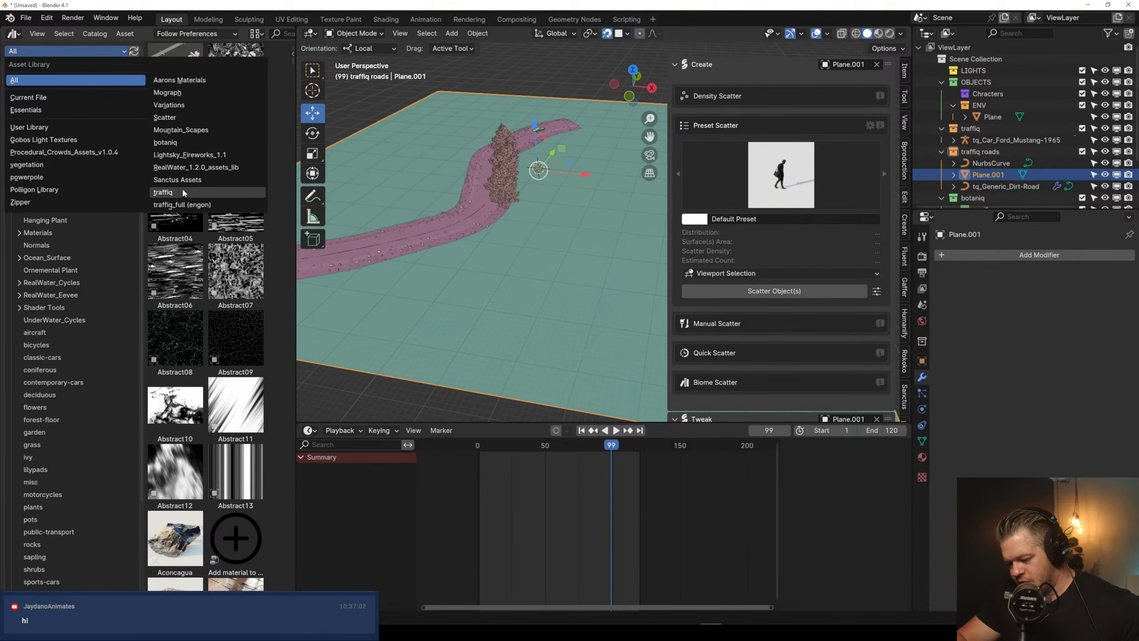
{"action": "left_click", "coordinate": [180, 116]}
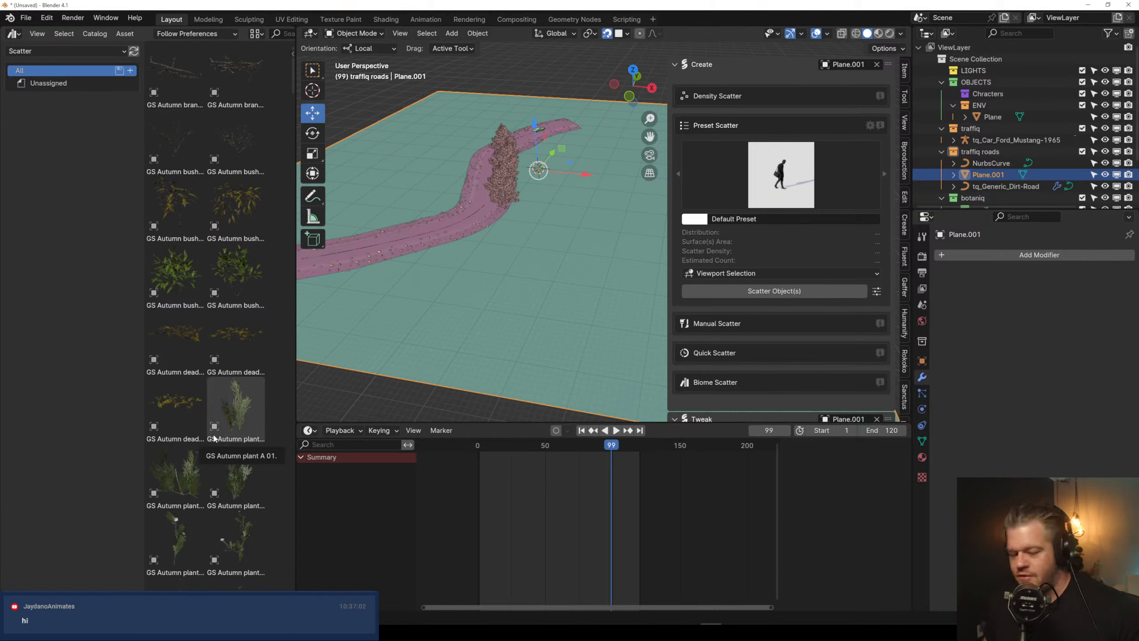
{"action": "scroll", "coordinate": [234, 466], "scroll_direction": "down", "scroll_amount": 5}
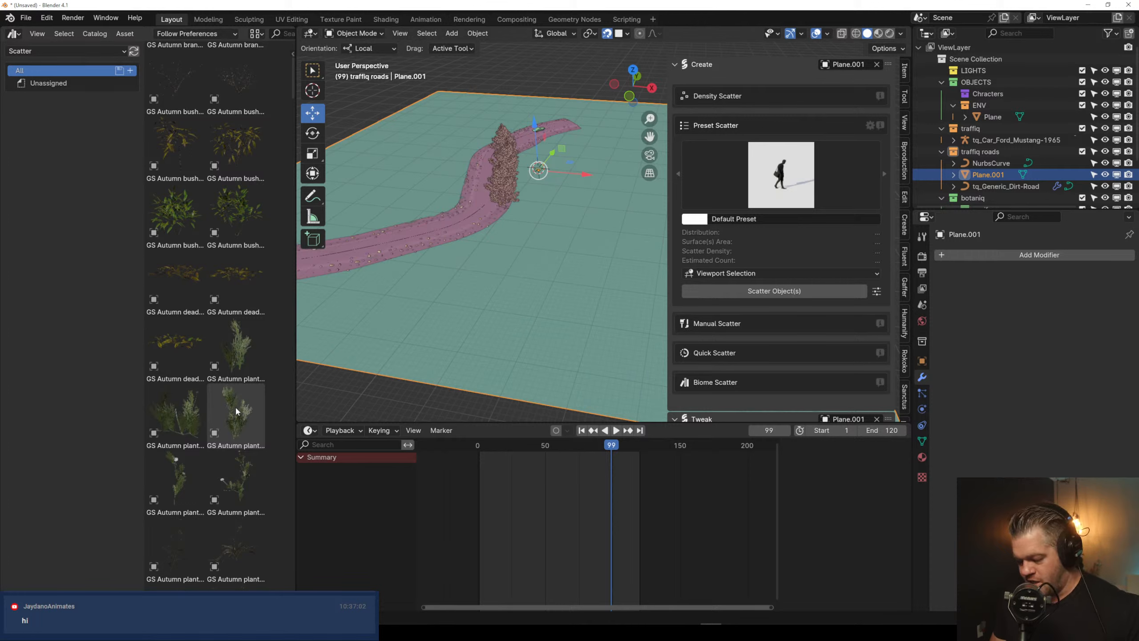
{"action": "left_click", "coordinate": [114, 52]}
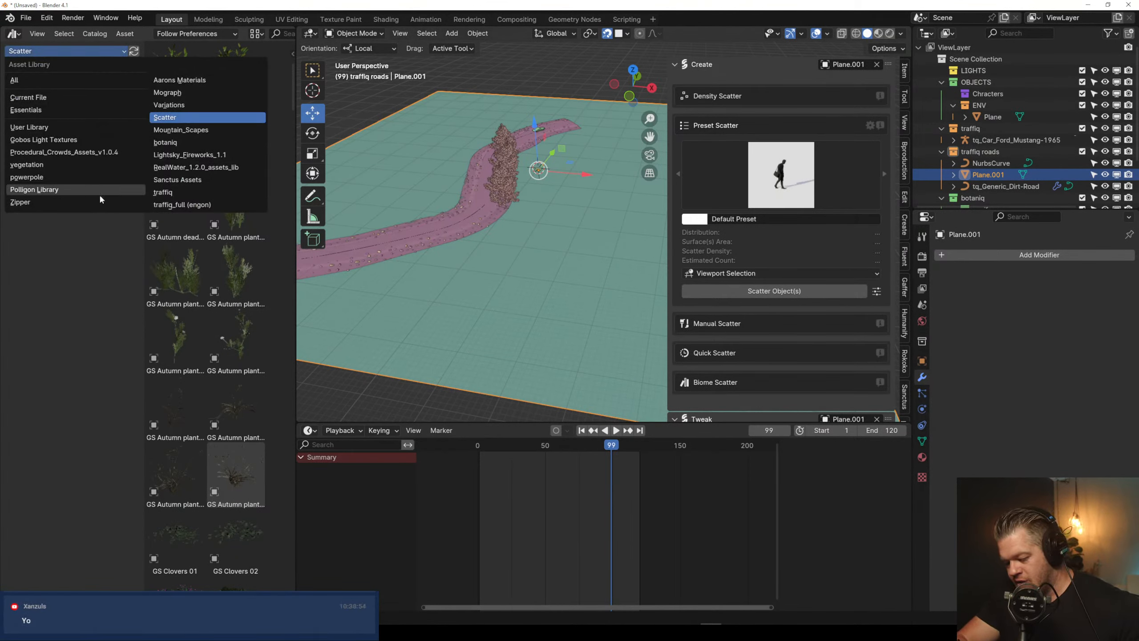
{"action": "left_click", "coordinate": [121, 164]}
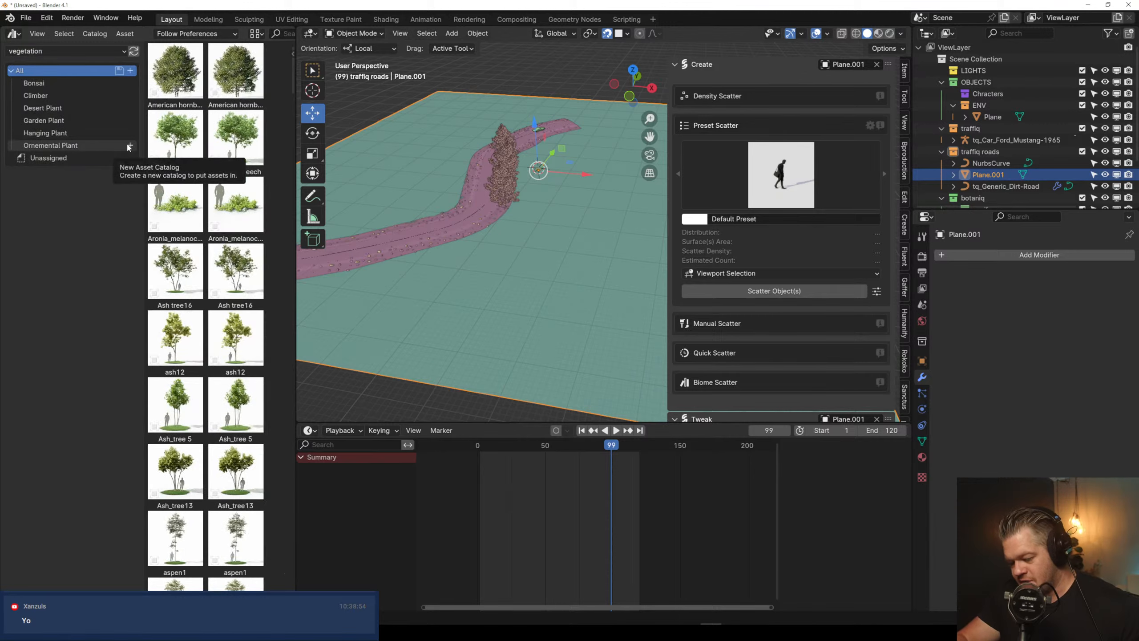
{"action": "left_click", "coordinate": [116, 50]}
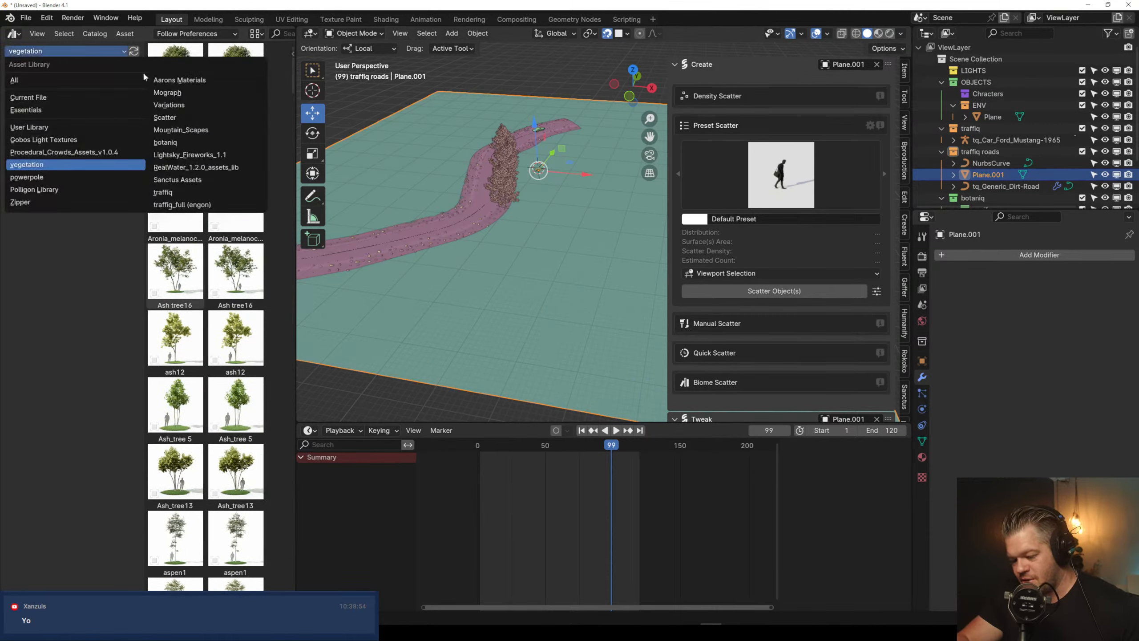
{"action": "left_click", "coordinate": [205, 117]}
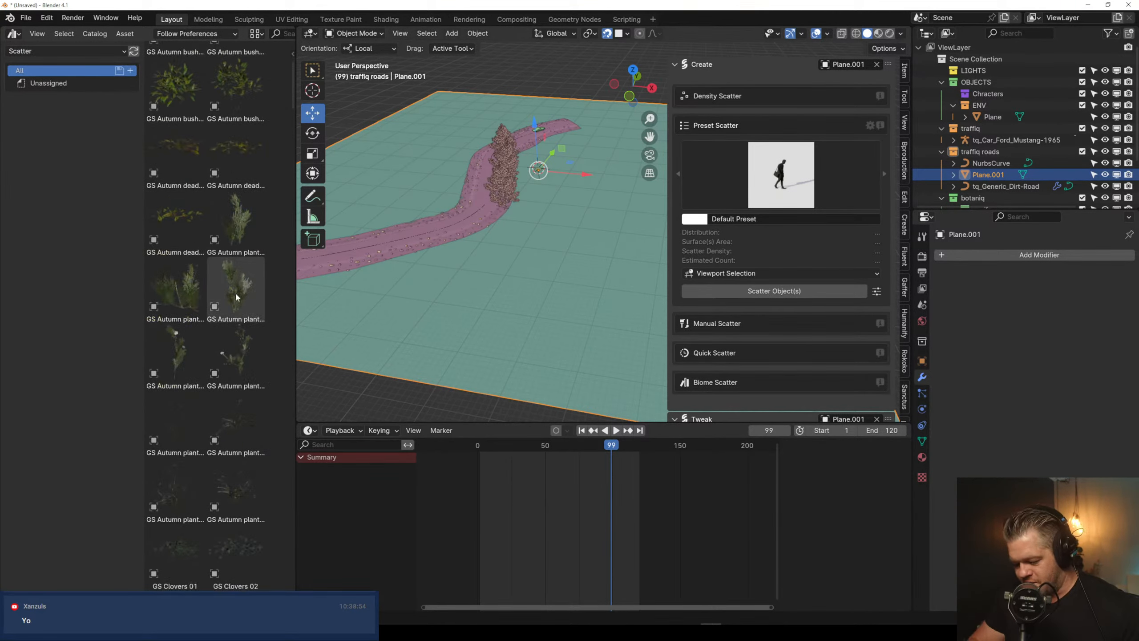
Select three GS Conifer small tree assets in the Scatter library
{"action": "scroll", "coordinate": [237, 297], "scroll_direction": "down", "scroll_amount": 10}
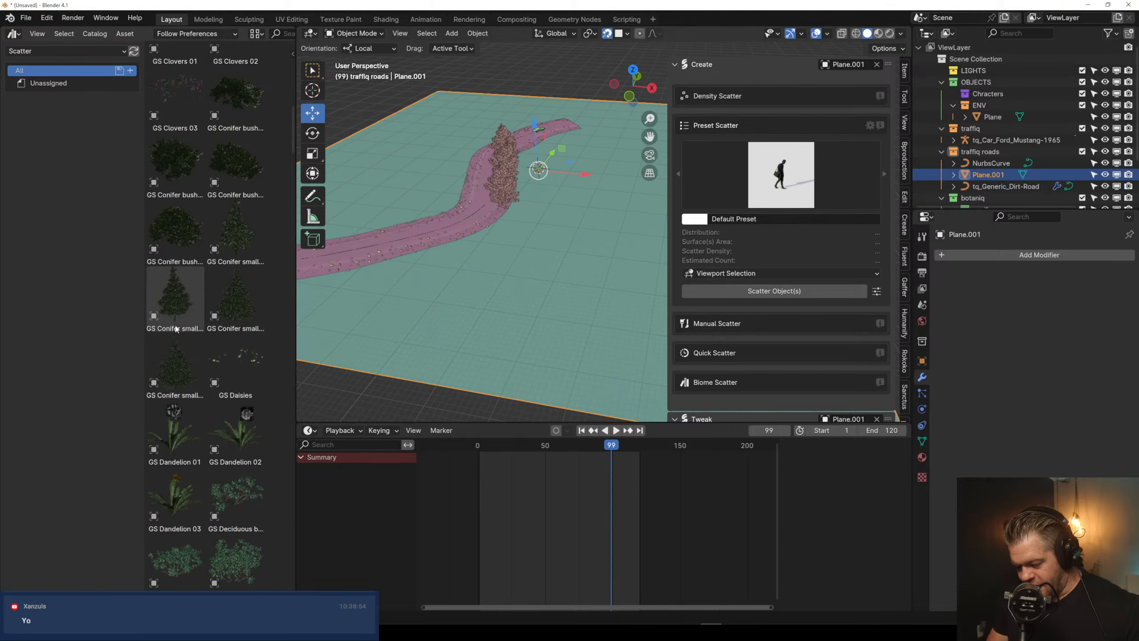
{"action": "left_click", "coordinate": [175, 303]}
{"action": "left_click", "coordinate": [226, 292], "text": "ctrl"}
{"action": "left_click", "coordinate": [174, 355], "text": "ctrl"}
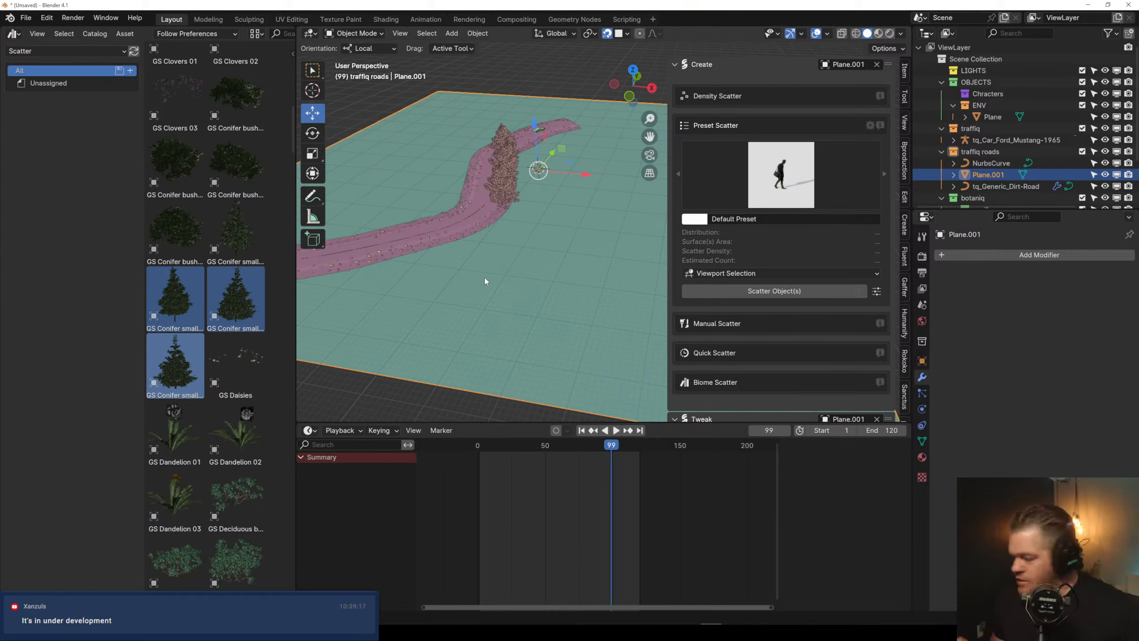
Start a Manual Scatter of the conifers with Browser Selection and try a Spray Brush stroke on the plane beside the road
{"action": "left_click", "coordinate": [746, 324]}
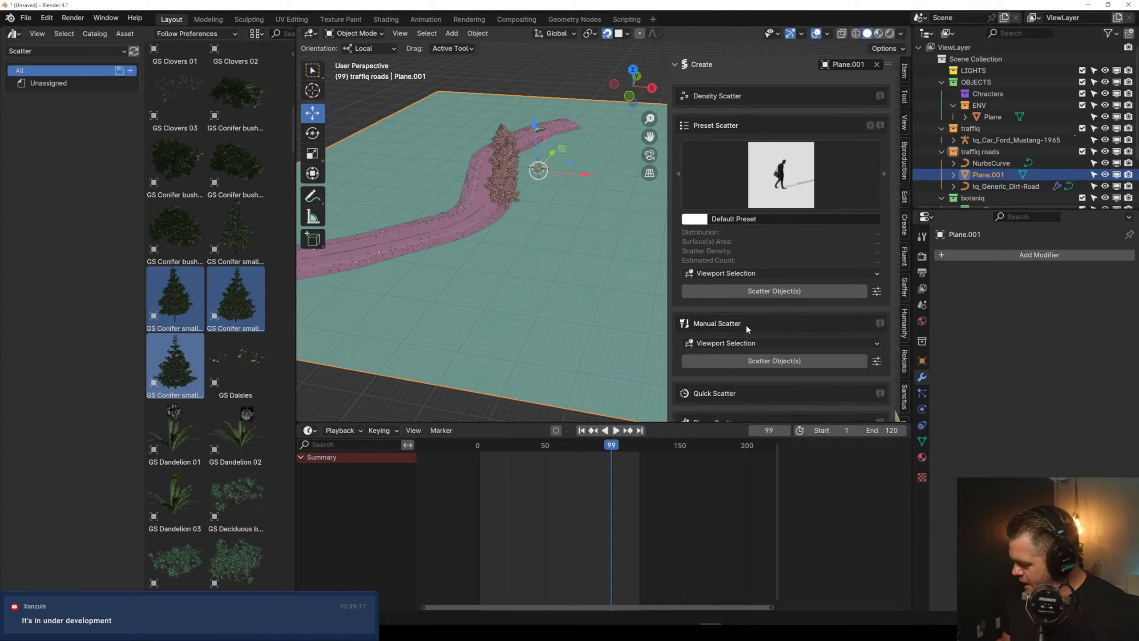
{"action": "left_click", "coordinate": [737, 343]}
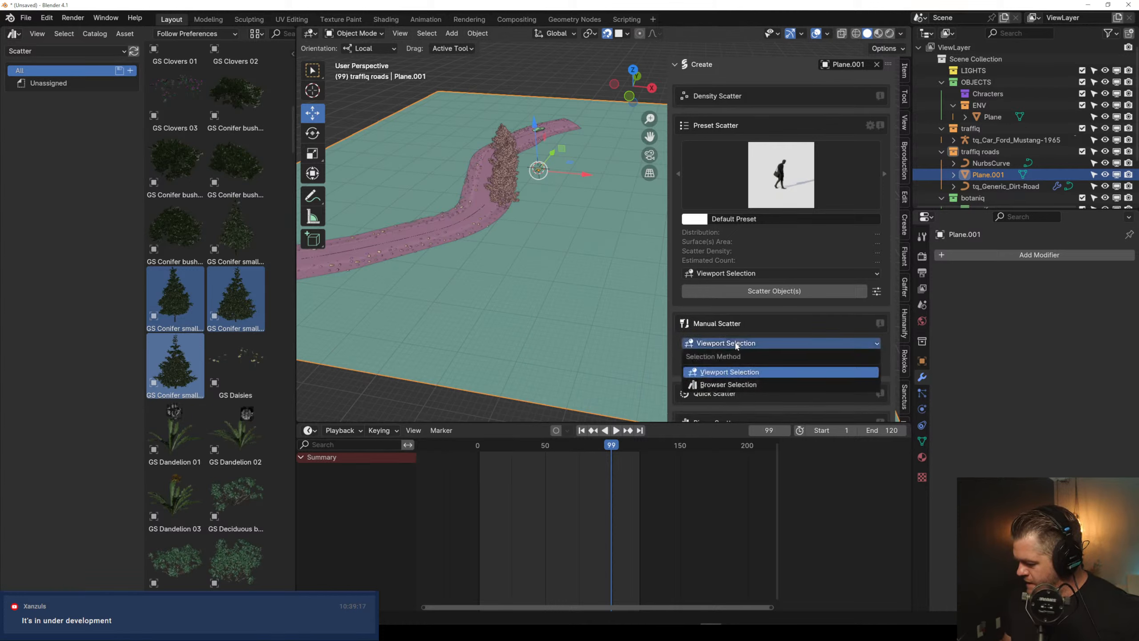
{"action": "left_click", "coordinate": [731, 385]}
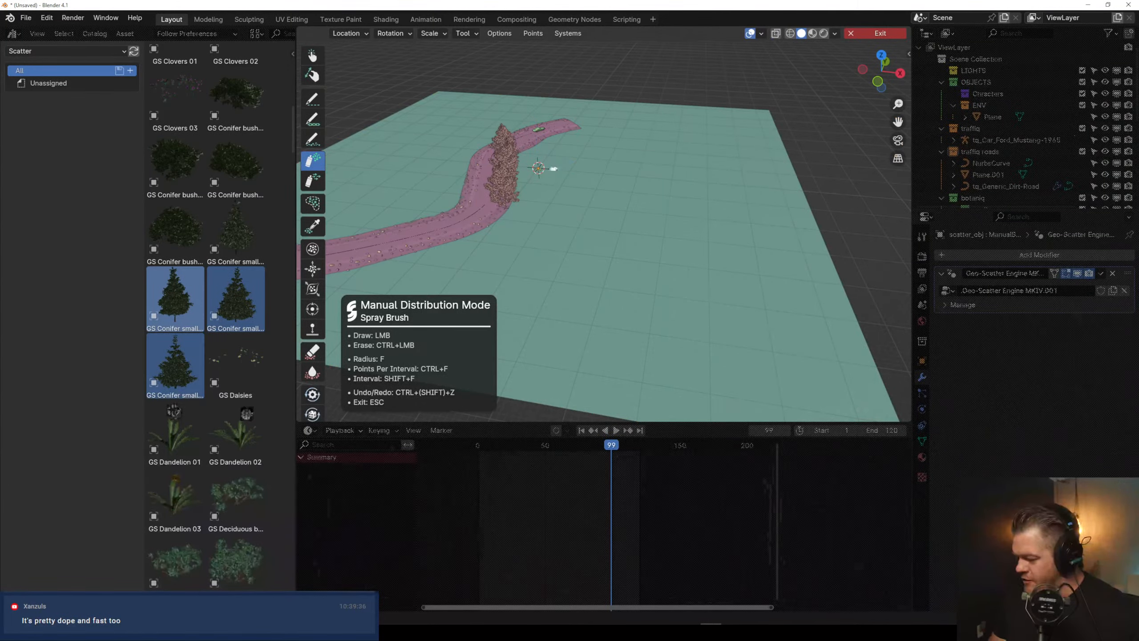
{"action": "mouse_move", "coordinate": [570, 143]}
{"action": "left_mouse_down"}
{"action": "mouse_move", "coordinate": [540, 191]}
{"action": "mouse_move", "coordinate": [525, 273]}
{"action": "left_mouse_up"}
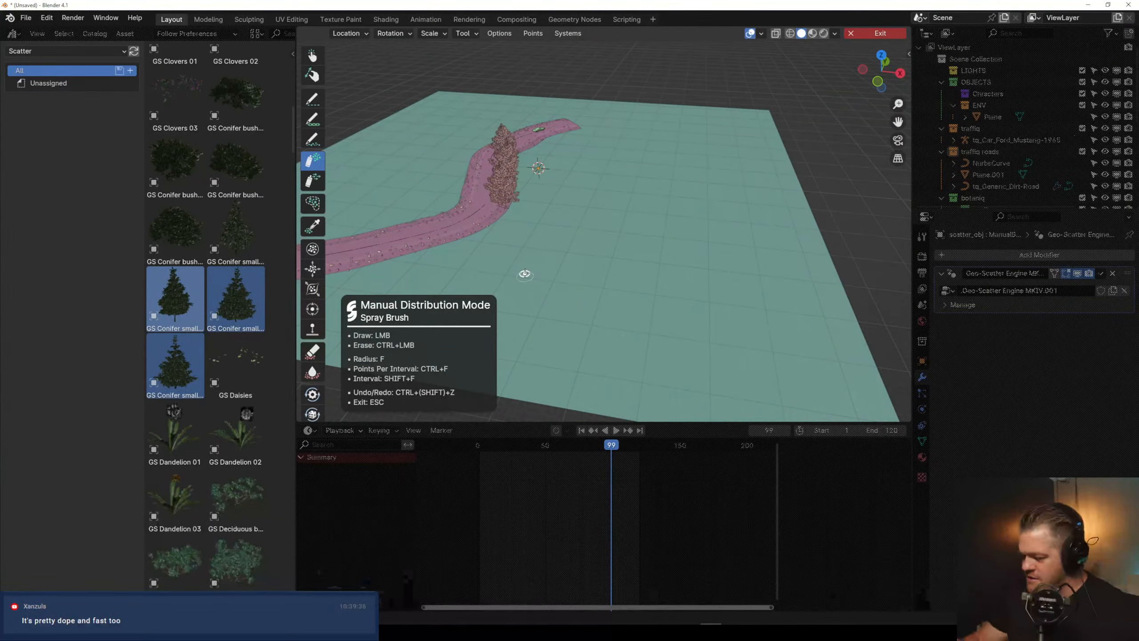
Set the spray brush's default scale to 0.1 on X, Y and Z
{"action": "left_click", "coordinate": [432, 34]}
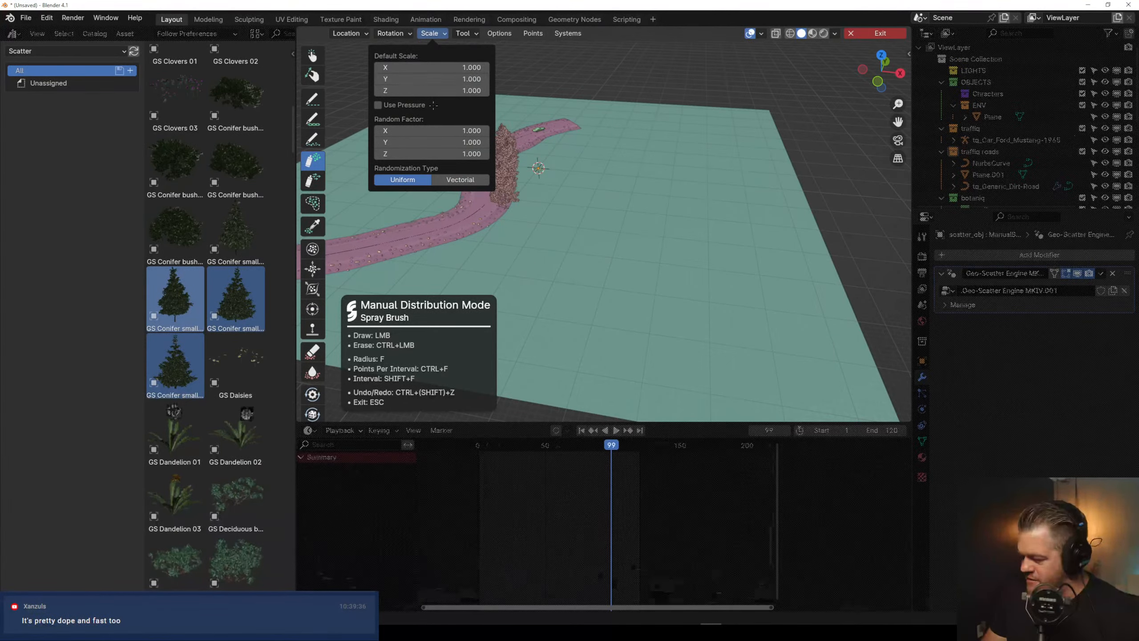
{"action": "left_click_drag", "start_coordinate": [438, 67], "coordinate": [436, 94]}
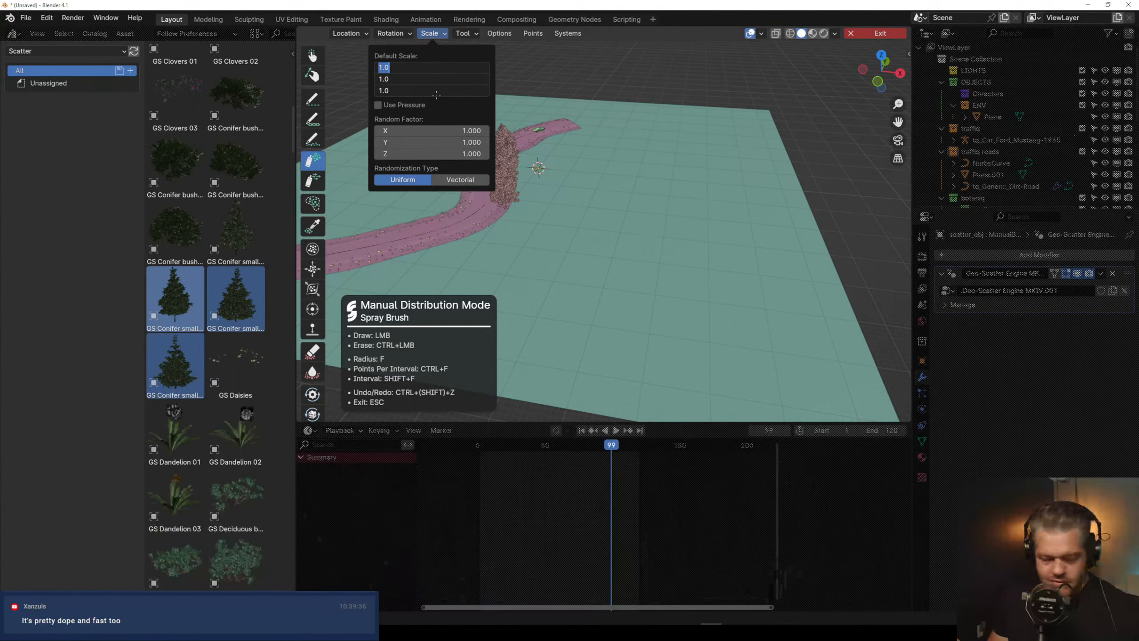
{"action": "type", "text": ".1"}
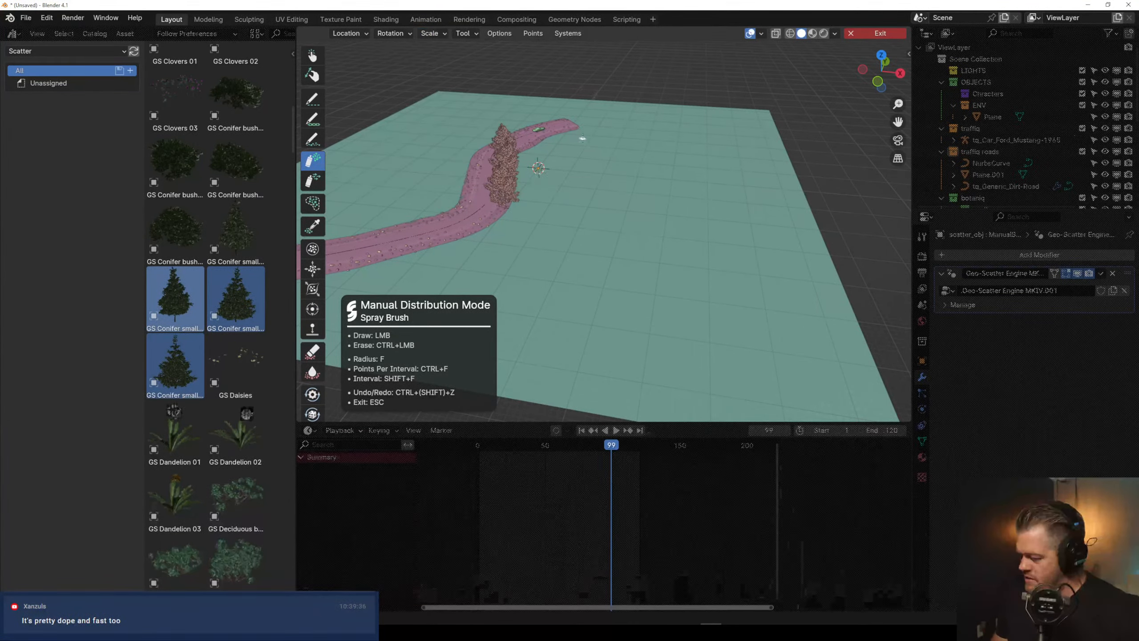
Try Spray Brush strokes of conifers along both sides of the dirt road and undo them
{"action": "mouse_move", "coordinate": [576, 135]}
{"action": "left_mouse_down"}
{"action": "mouse_move", "coordinate": [554, 194]}
{"action": "mouse_move", "coordinate": [493, 272]}
{"action": "left_mouse_up"}
{"action": "key", "text": "ctrl+z"}
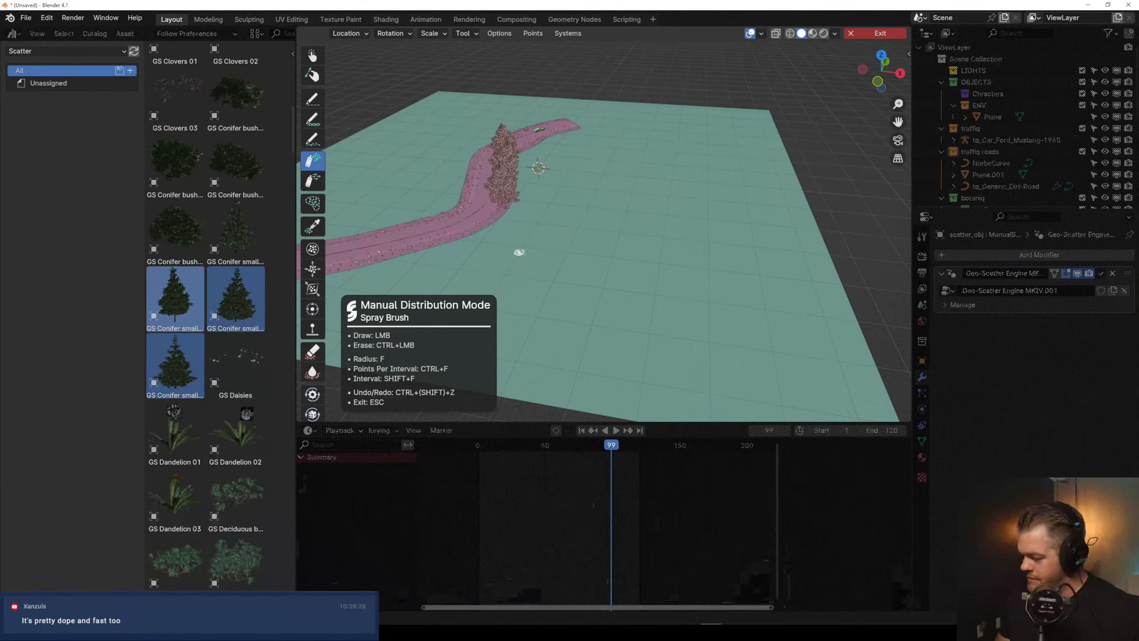
{"action": "middle_click_drag", "start_coordinate": [536, 180], "coordinate": [530, 236]}
{"action": "mouse_move", "coordinate": [604, 96]}
{"action": "left_mouse_down"}
{"action": "mouse_move", "coordinate": [556, 171]}
{"action": "mouse_move", "coordinate": [534, 287]}
{"action": "mouse_move", "coordinate": [453, 354]}
{"action": "left_mouse_up"}
{"action": "middle_click_drag", "start_coordinate": [580, 287], "coordinate": [697, 307], "text": "shift"}
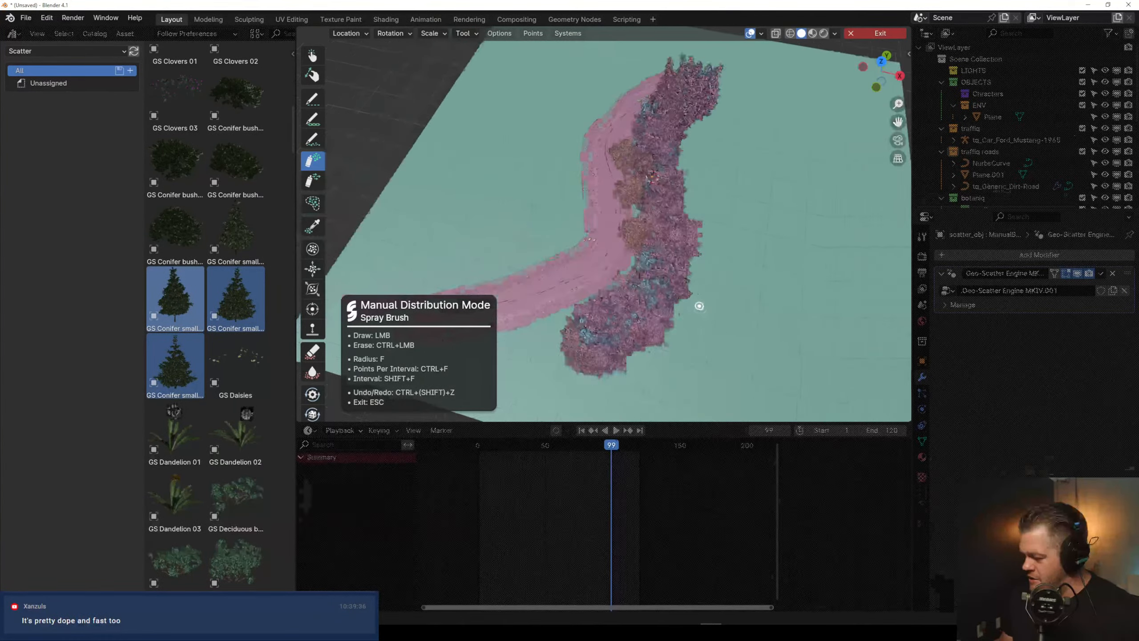
{"action": "mouse_move", "coordinate": [661, 52]}
{"action": "left_mouse_down"}
{"action": "mouse_move", "coordinate": [563, 171]}
{"action": "mouse_move", "coordinate": [552, 228]}
{"action": "mouse_move", "coordinate": [516, 265]}
{"action": "mouse_move", "coordinate": [451, 279]}
{"action": "left_mouse_up"}
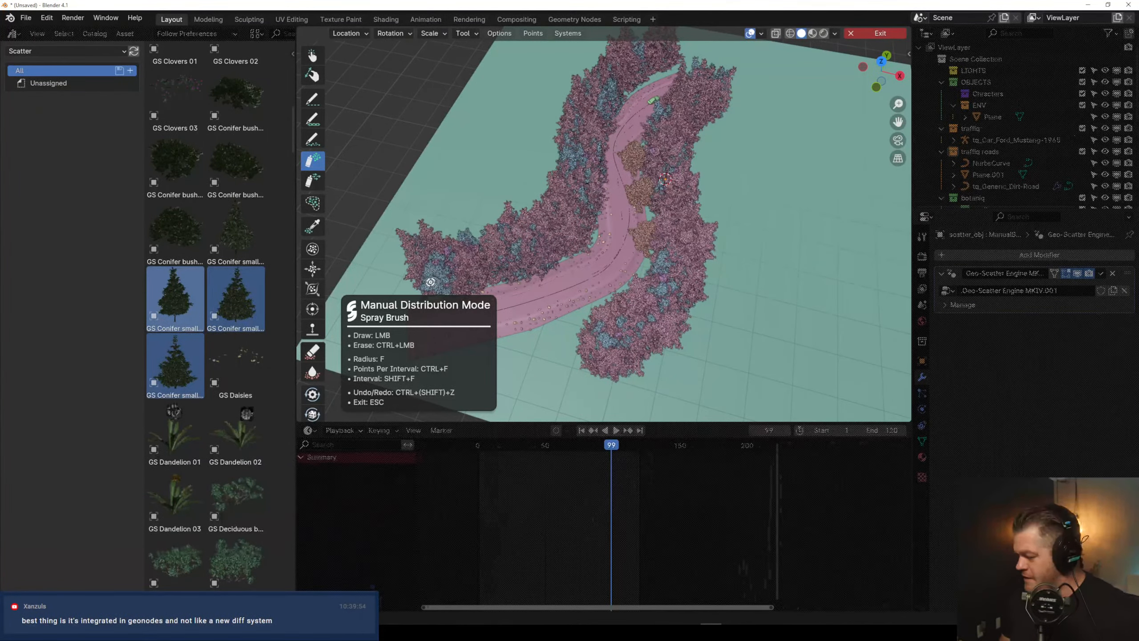
{"action": "key", "text": "ctrl+z"}
{"action": "key", "text": "ctrl+z"}
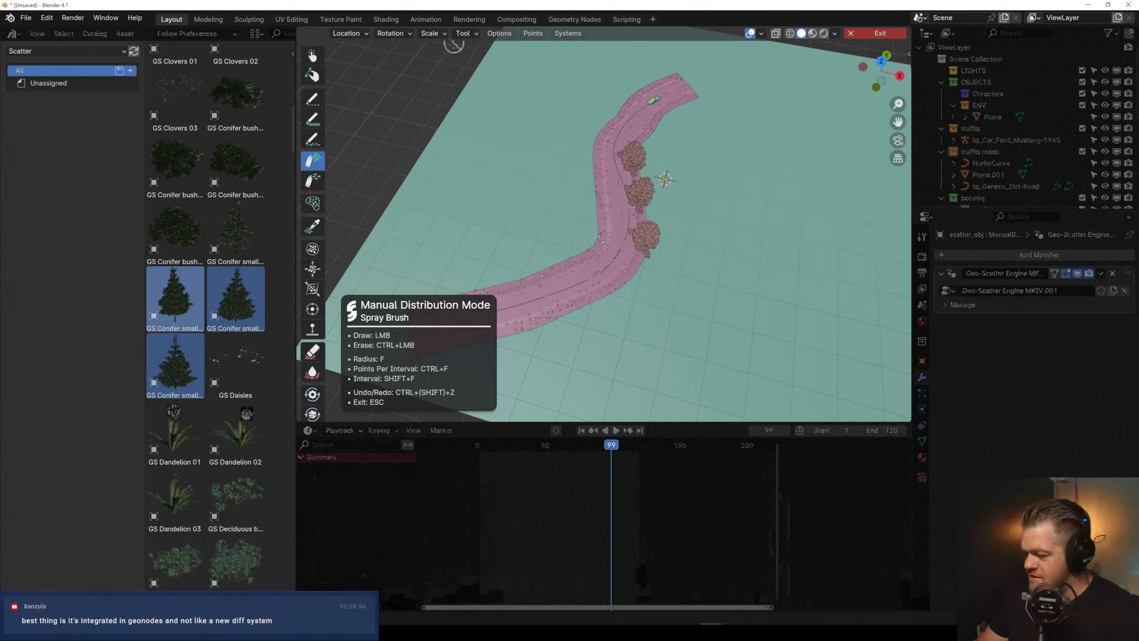
Set the spray brush's radius to 2.205 and interval to 0.001, and test it with a stroke beside the road
{"action": "left_click", "coordinate": [532, 33]}
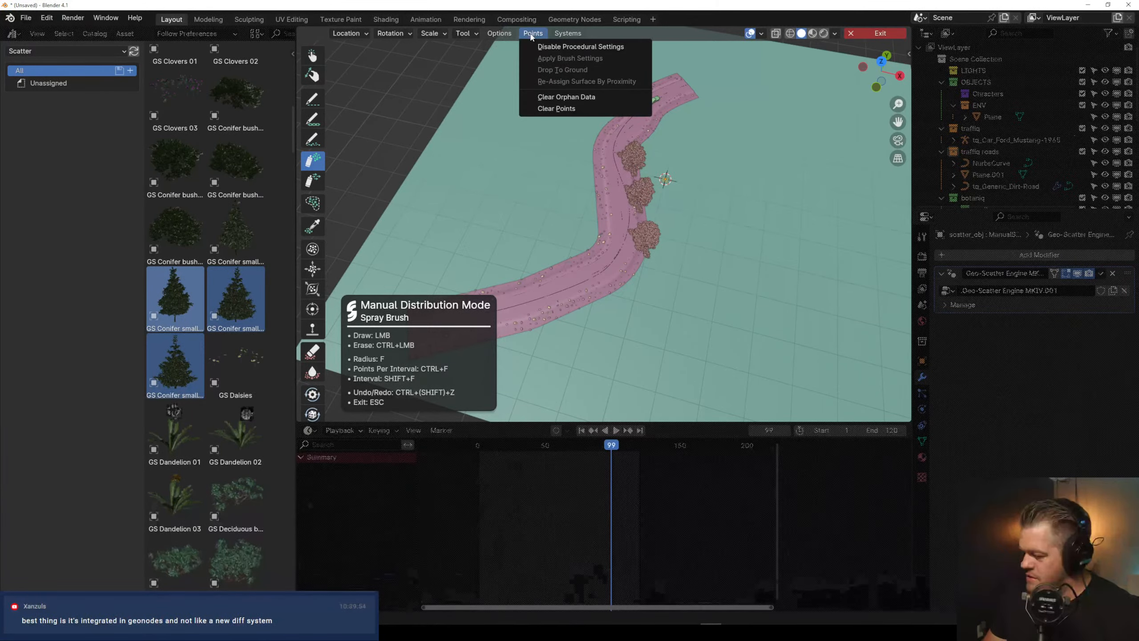
{"action": "left_click", "coordinate": [474, 33]}
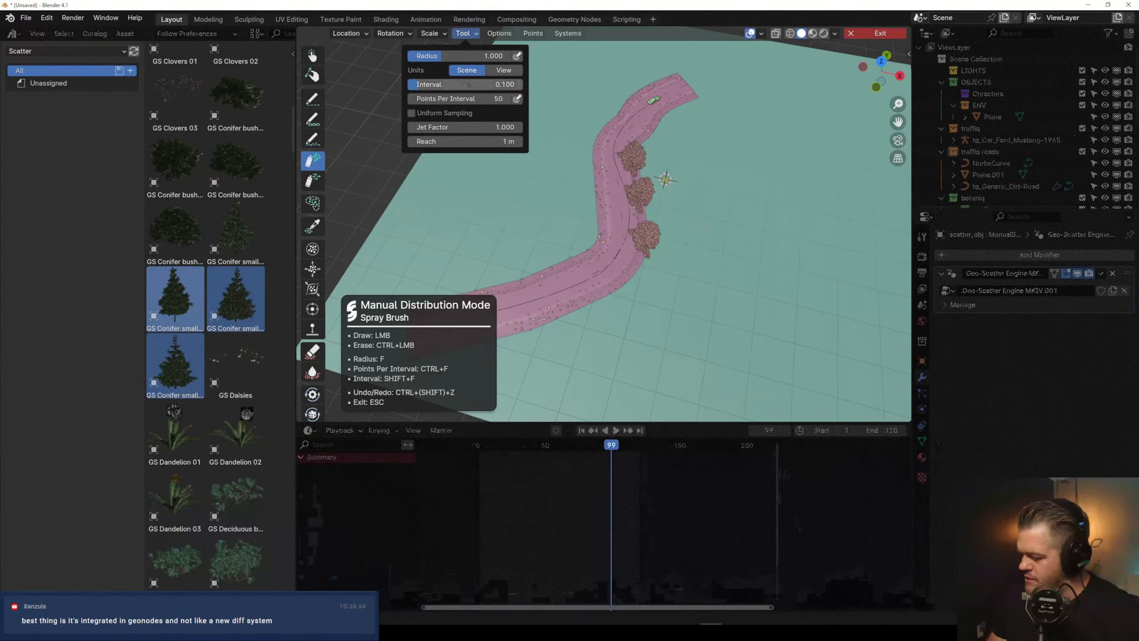
{"action": "left_click_drag", "start_coordinate": [496, 56], "coordinate": [494, 57]}
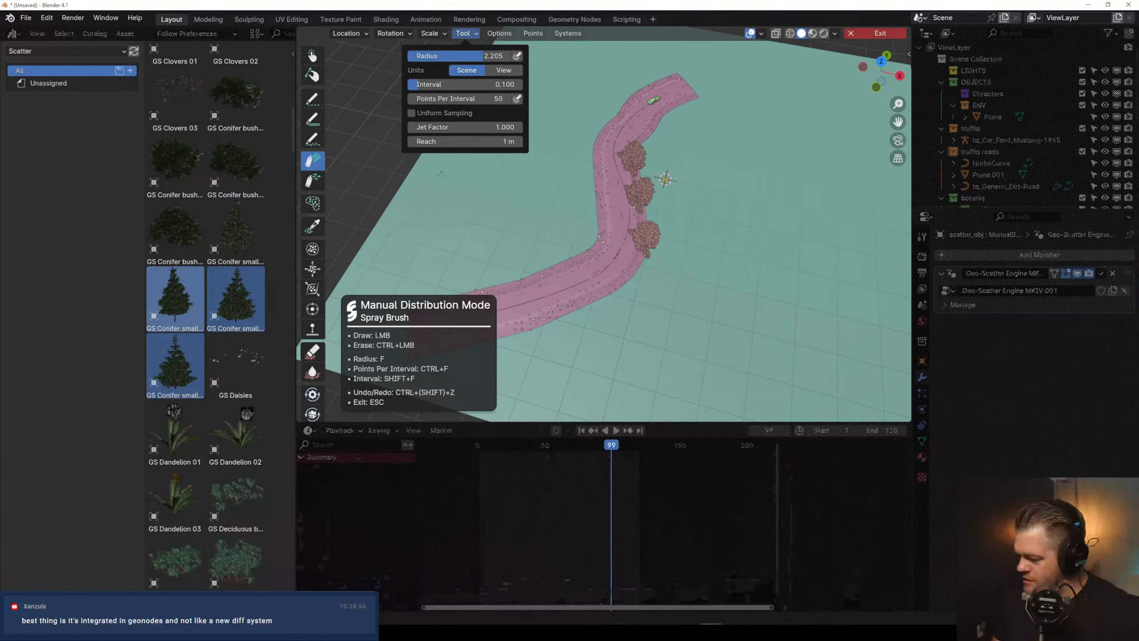
{"action": "left_click", "coordinate": [424, 43]}
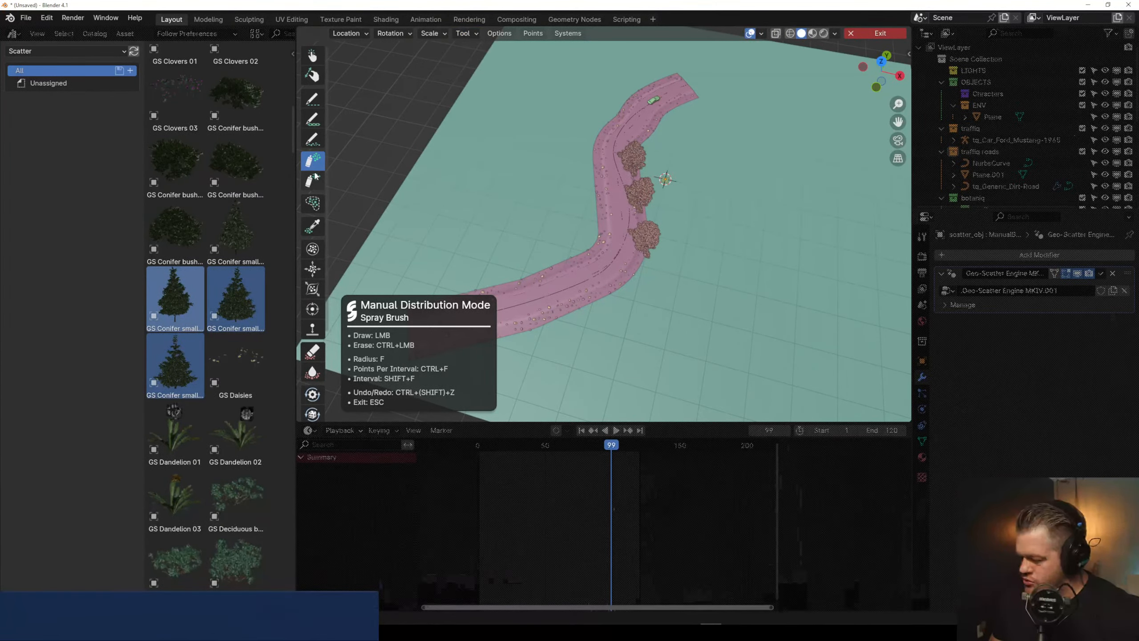
{"action": "left_click", "coordinate": [476, 32]}
{"action": "left_click_drag", "start_coordinate": [487, 88], "coordinate": [485, 87]}
{"action": "mouse_move", "coordinate": [708, 62]}
{"action": "left_mouse_down"}
{"action": "mouse_move", "coordinate": [687, 223]}
{"action": "mouse_move", "coordinate": [614, 360]}
{"action": "left_mouse_up"}
{"action": "key", "text": "ctrl+z"}
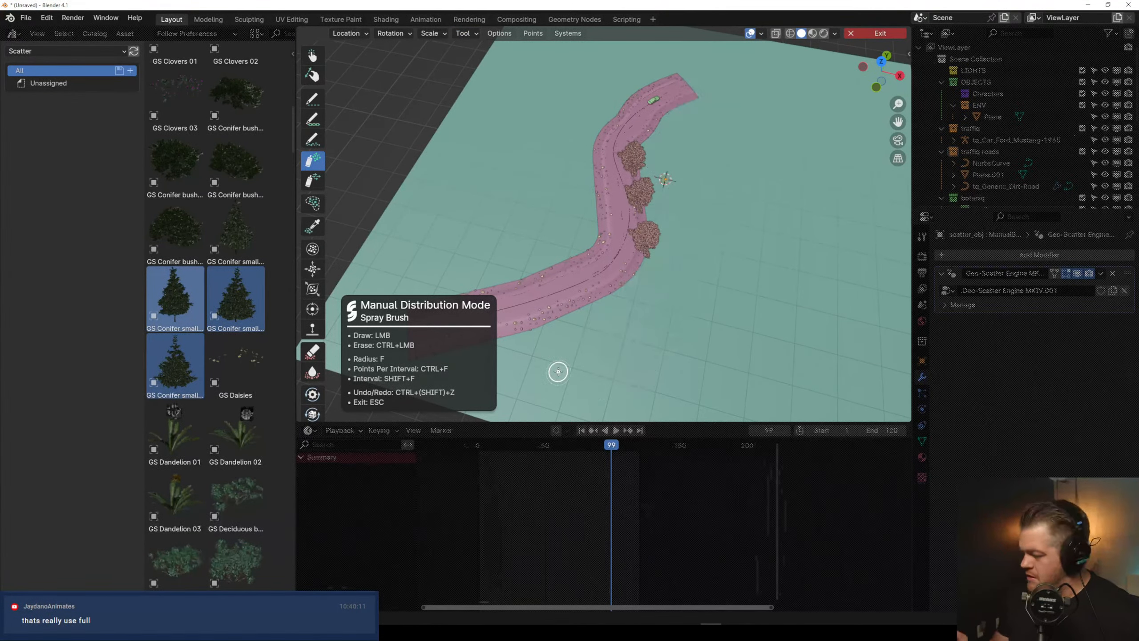
Set the spray brush's points per interval to 2 and try another conifer stroke beside the road, undoing it
{"action": "left_click", "coordinate": [465, 33]}
{"action": "left_click", "coordinate": [482, 99]}
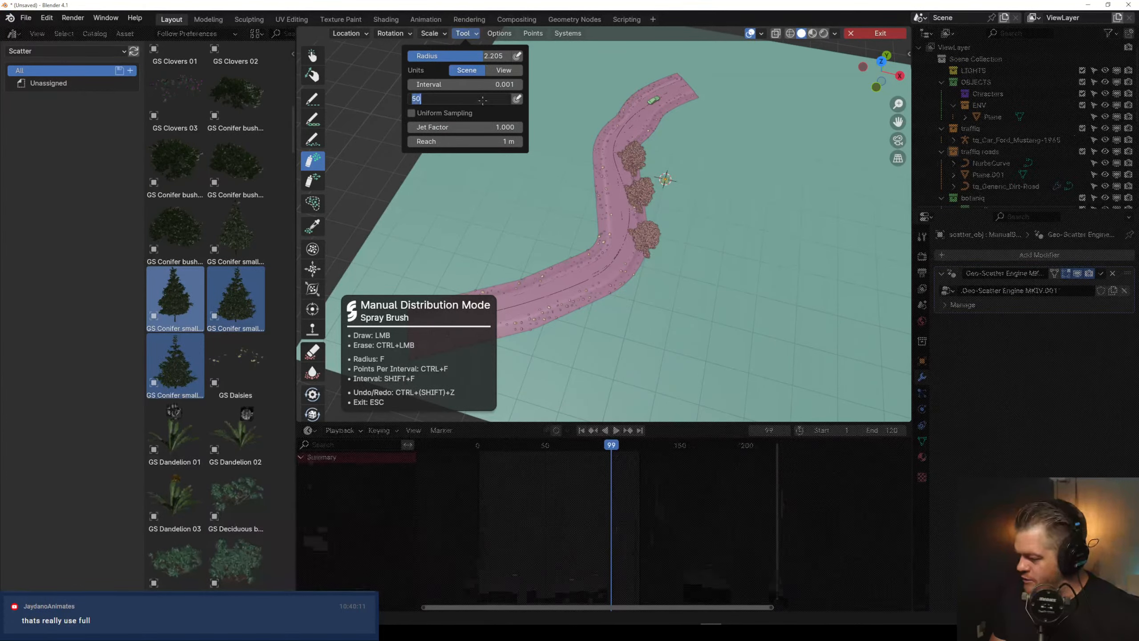
{"action": "type", "text": "2"}
{"action": "key", "text": "Return"}
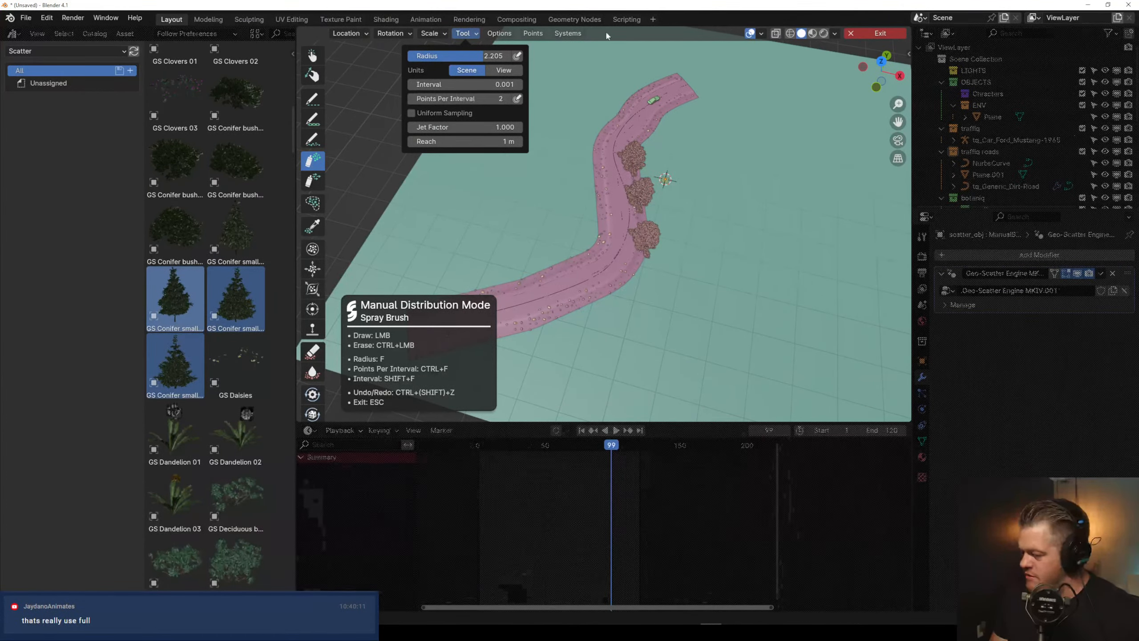
{"action": "mouse_move", "coordinate": [691, 76]}
{"action": "left_mouse_down"}
{"action": "mouse_move", "coordinate": [697, 110]}
{"action": "mouse_move", "coordinate": [673, 242]}
{"action": "left_mouse_up"}
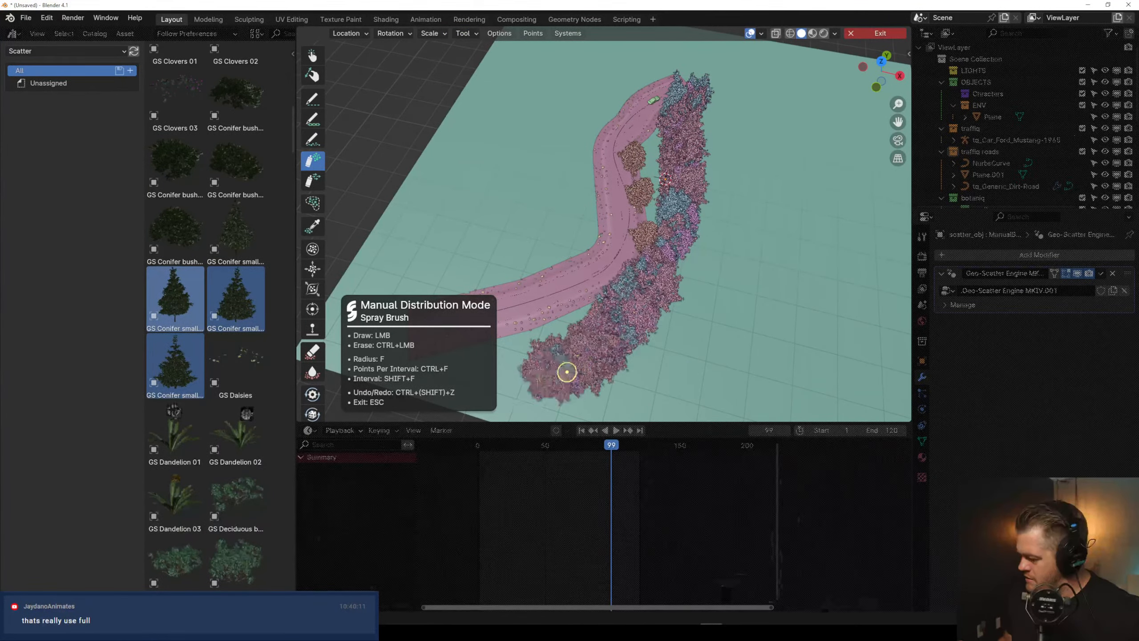
{"action": "key", "text": "ctrl+z"}
Set the spray brush's radius to 3 and spray conifers along both sides of the dirt road
{"action": "left_click", "coordinate": [469, 35]}
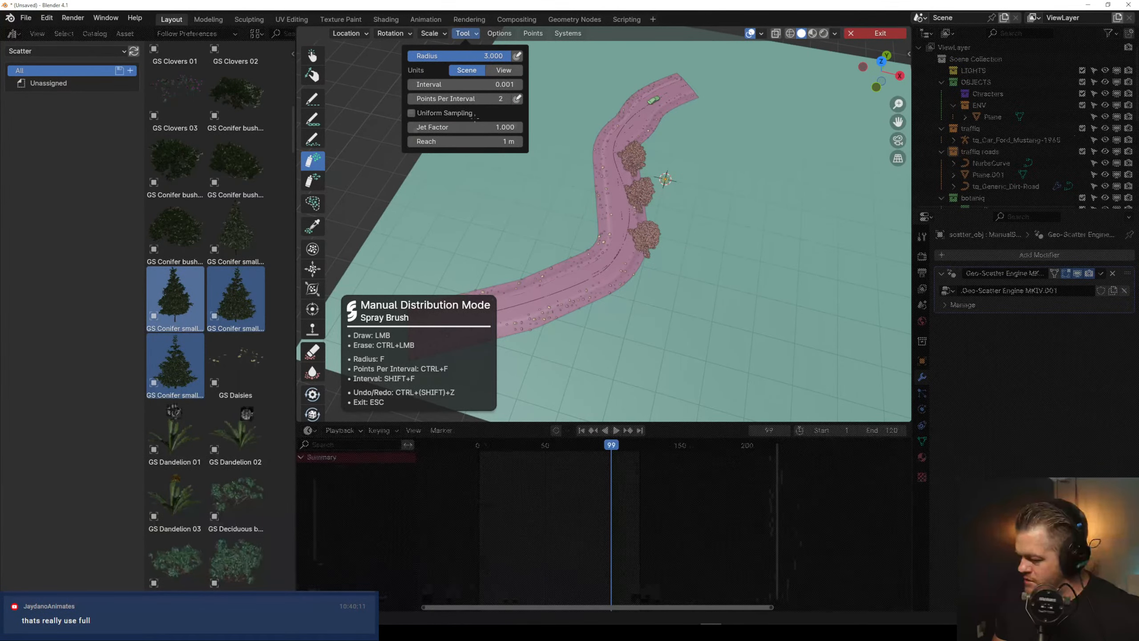
{"action": "mouse_move", "coordinate": [387, 36]}
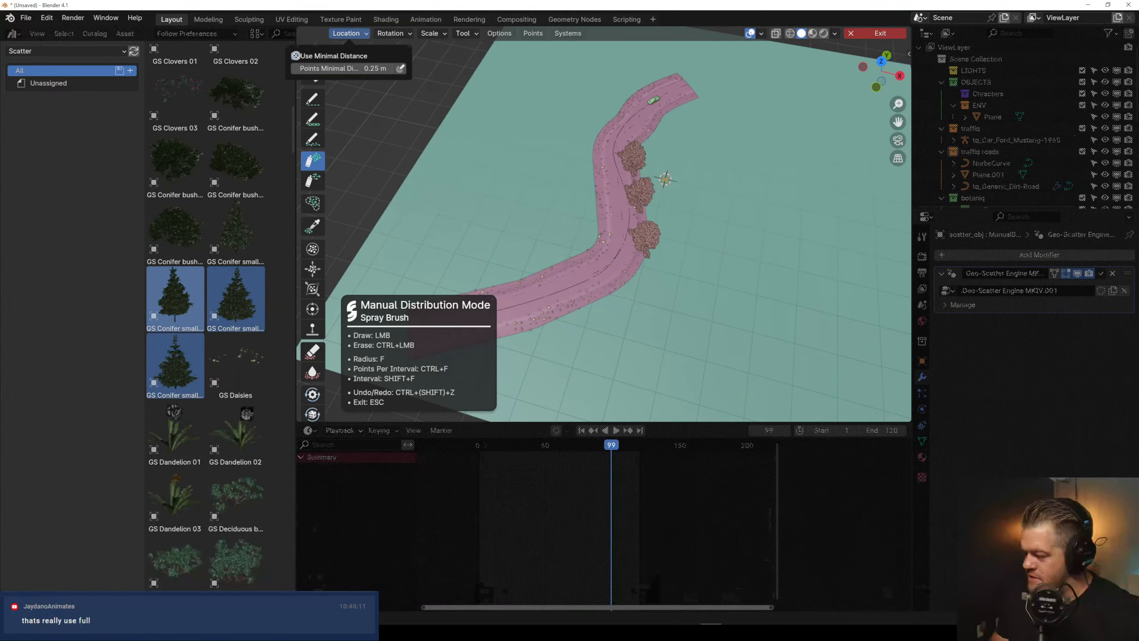
{"action": "mouse_move", "coordinate": [718, 88]}
{"action": "left_mouse_down"}
{"action": "mouse_move", "coordinate": [671, 151]}
{"action": "mouse_move", "coordinate": [628, 320]}
{"action": "mouse_move", "coordinate": [542, 365]}
{"action": "left_mouse_up"}
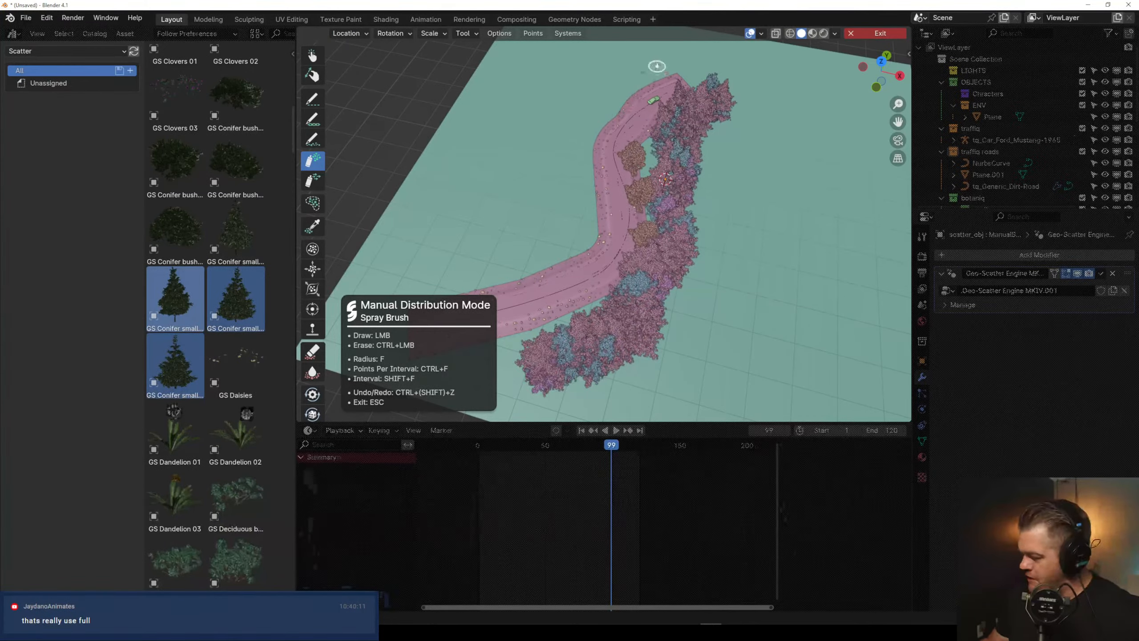
{"action": "mouse_move", "coordinate": [657, 71]}
{"action": "left_mouse_down"}
{"action": "mouse_move", "coordinate": [580, 194]}
{"action": "mouse_move", "coordinate": [462, 269]}
{"action": "left_mouse_up"}
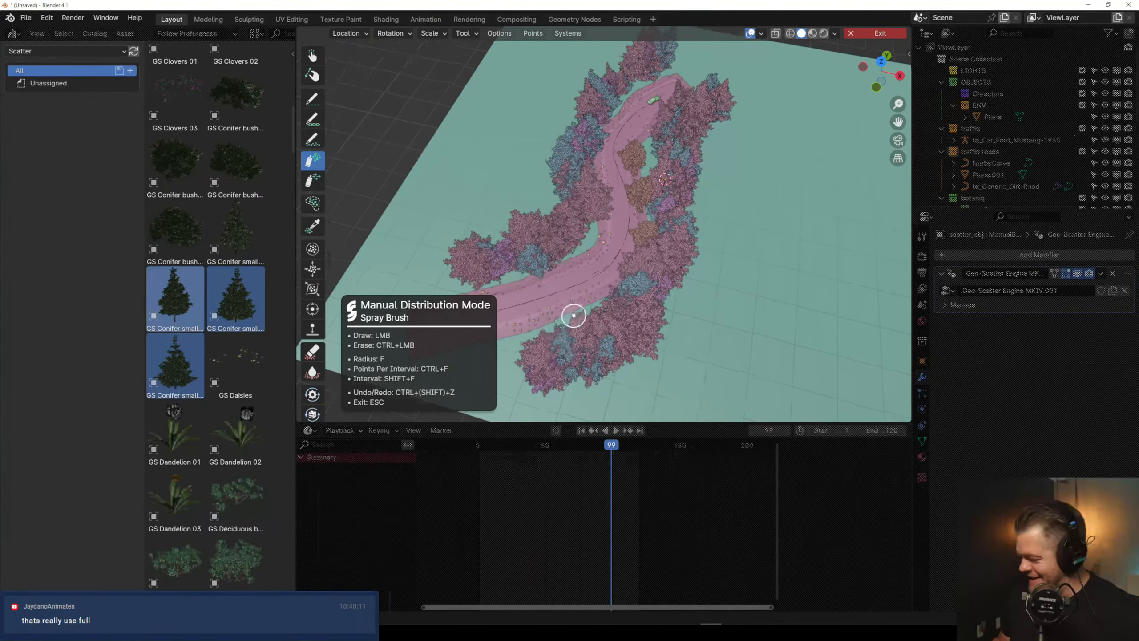
Exit Manual Distribution Mode and switch the viewport to rendered shading with a narrower sidebar
{"action": "scroll", "coordinate": [609, 253], "scroll_direction": "up", "scroll_amount": 5}
{"action": "mouse_move", "coordinate": [606, 285]}
{"action": "middle_mouse_down"}
{"action": "mouse_move", "coordinate": [641, 214]}
{"action": "mouse_move", "coordinate": [614, 232]}
{"action": "middle_mouse_up"}
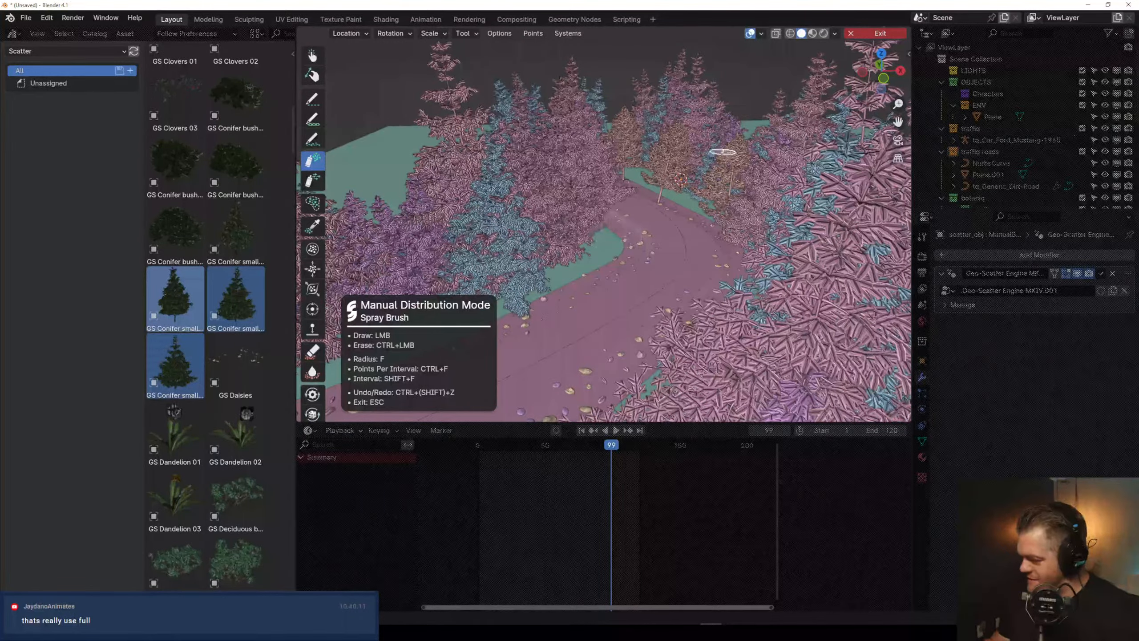
{"action": "left_click", "coordinate": [854, 36]}
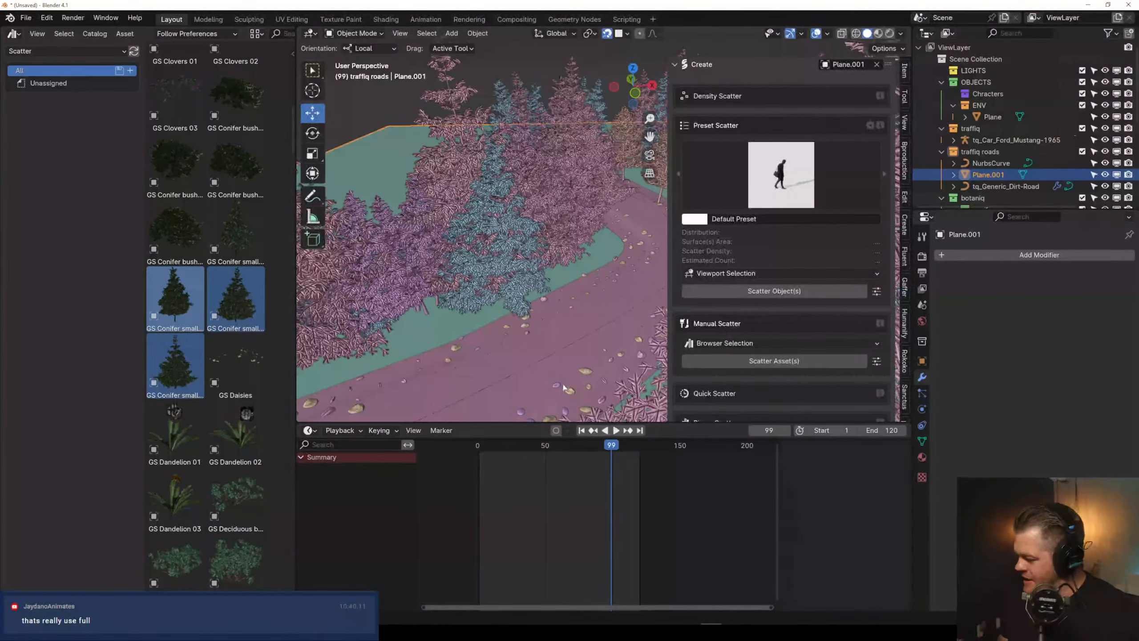
{"action": "middle_click_drag", "start_coordinate": [598, 264], "coordinate": [536, 246]}
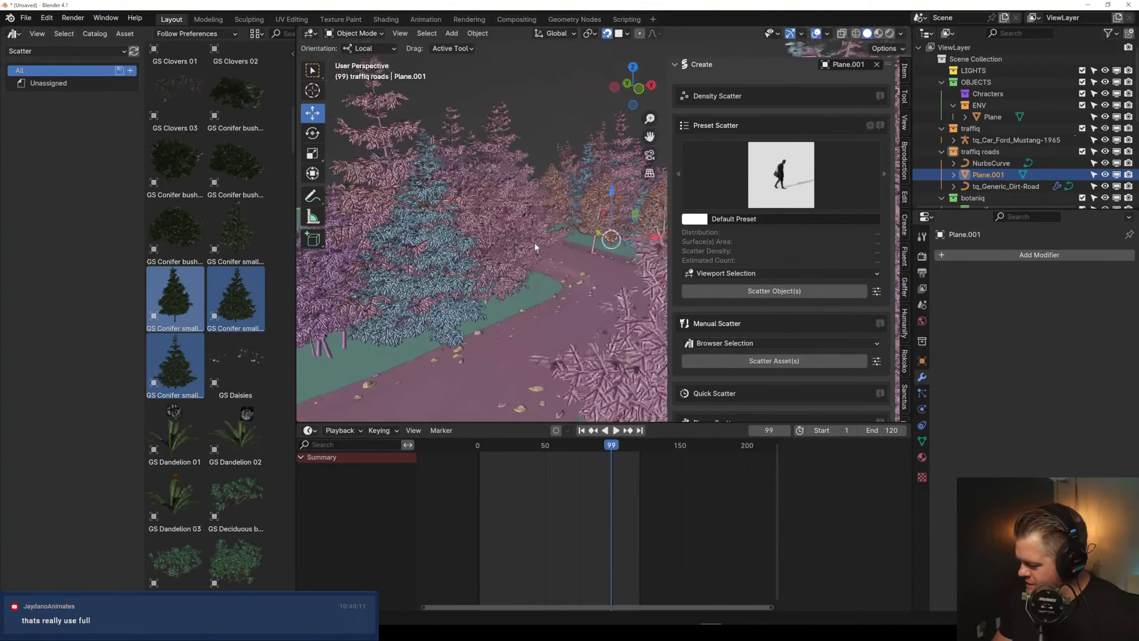
{"action": "left_click", "coordinate": [889, 34]}
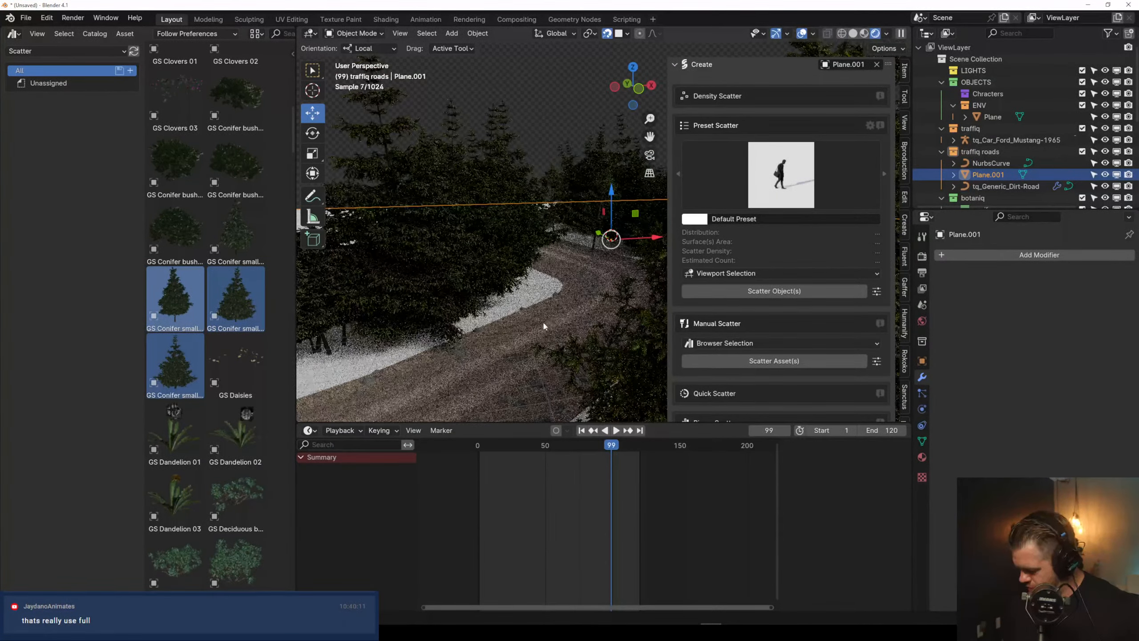
{"action": "left_click_drag", "start_coordinate": [668, 154], "coordinate": [810, 153]}
{"action": "scroll", "coordinate": [554, 309], "scroll_direction": "down", "scroll_amount": 5}
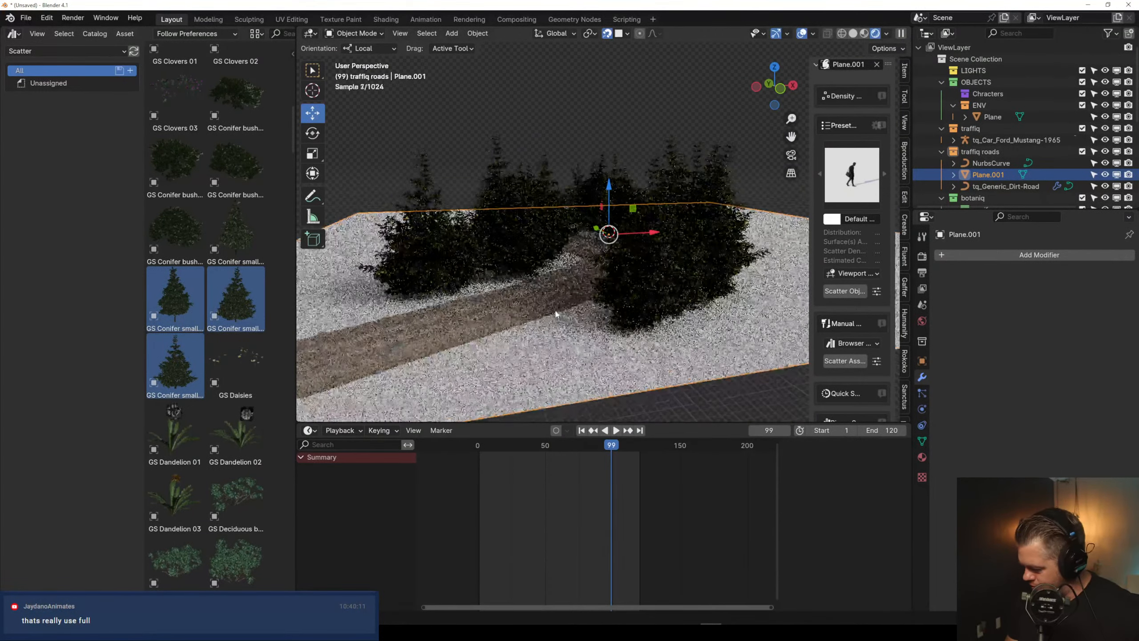
Hide the floor grid in the viewport overlays
{"action": "left_click", "coordinate": [814, 36]}
{"action": "left_click", "coordinate": [792, 90]}
{"action": "left_click", "coordinate": [770, 91]}
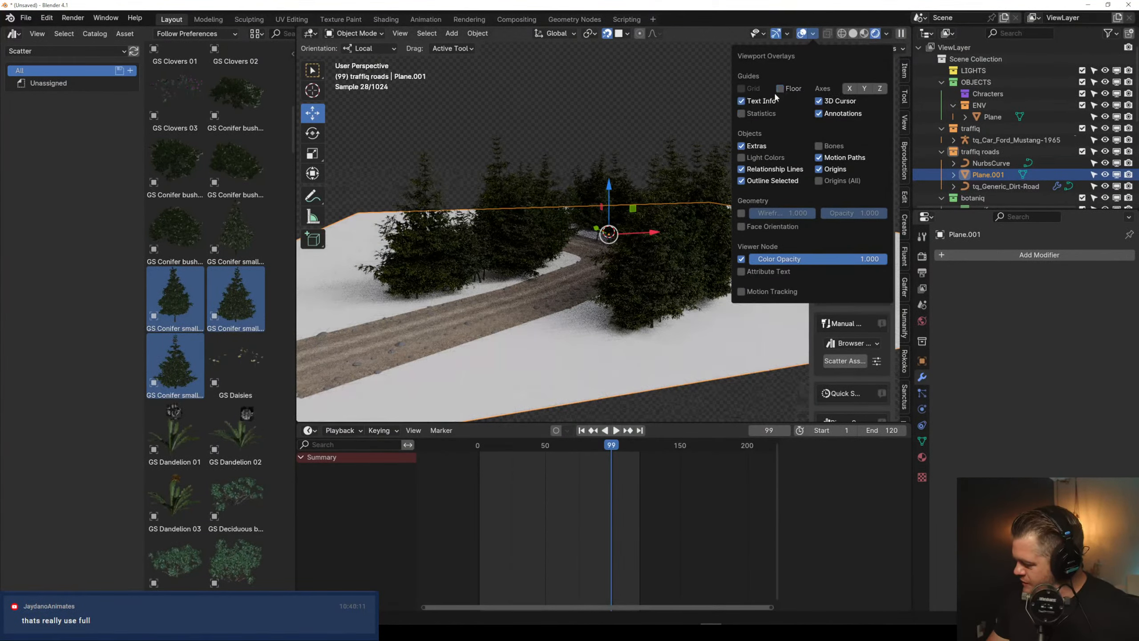
Move the animation to frame 26 and frame the orange Mustang on the road between the conifers
{"action": "left_click_drag", "start_coordinate": [551, 447], "coordinate": [513, 447]}
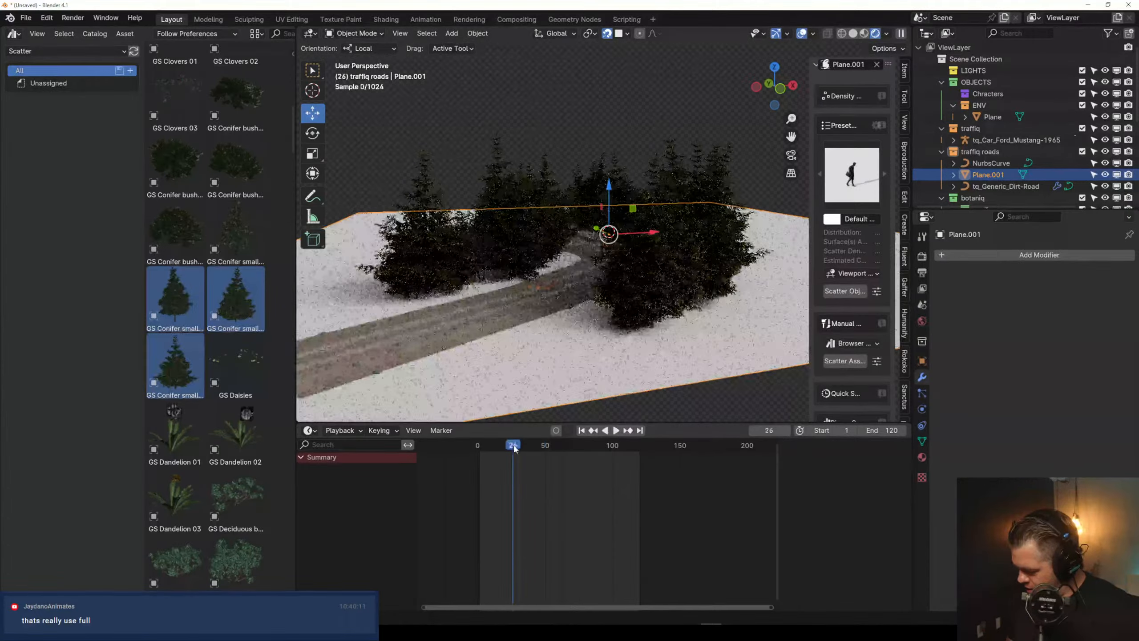
{"action": "scroll", "coordinate": [602, 248], "scroll_direction": "up", "scroll_amount": 4}
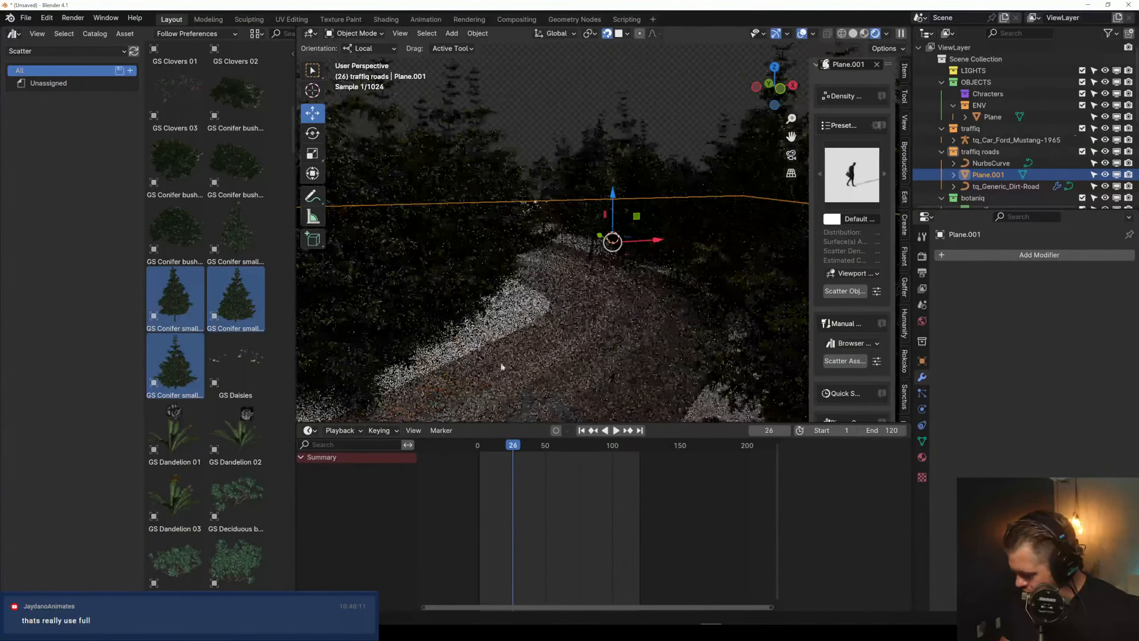
{"action": "scroll", "coordinate": [529, 360], "scroll_direction": "down", "scroll_amount": 4}
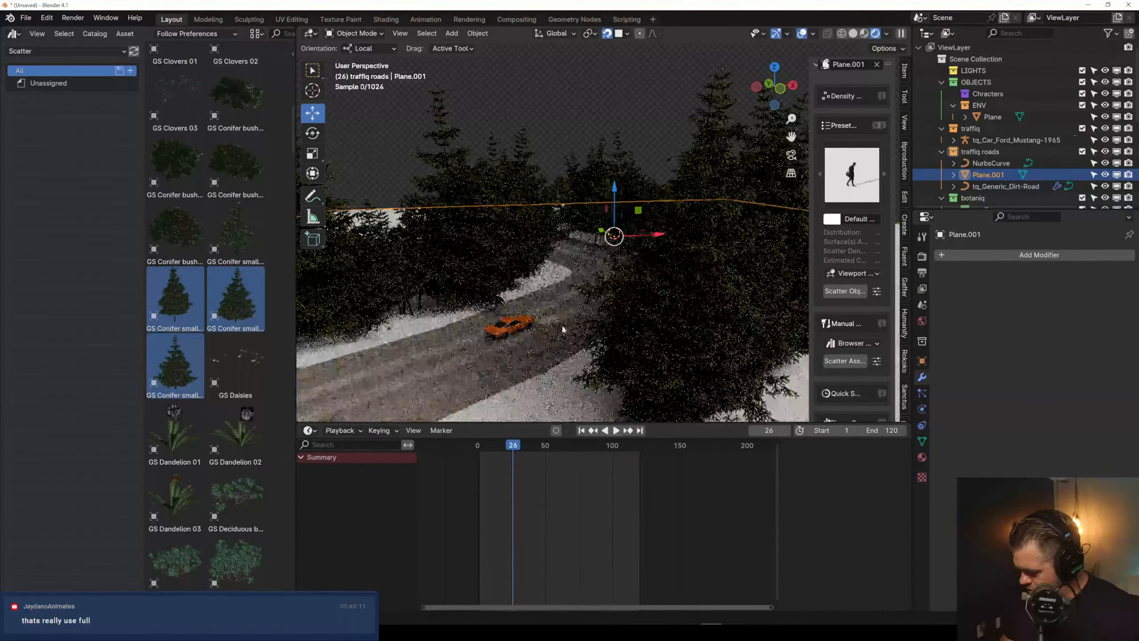
{"action": "middle_click_drag", "start_coordinate": [530, 360], "coordinate": [583, 292], "text": "shift"}
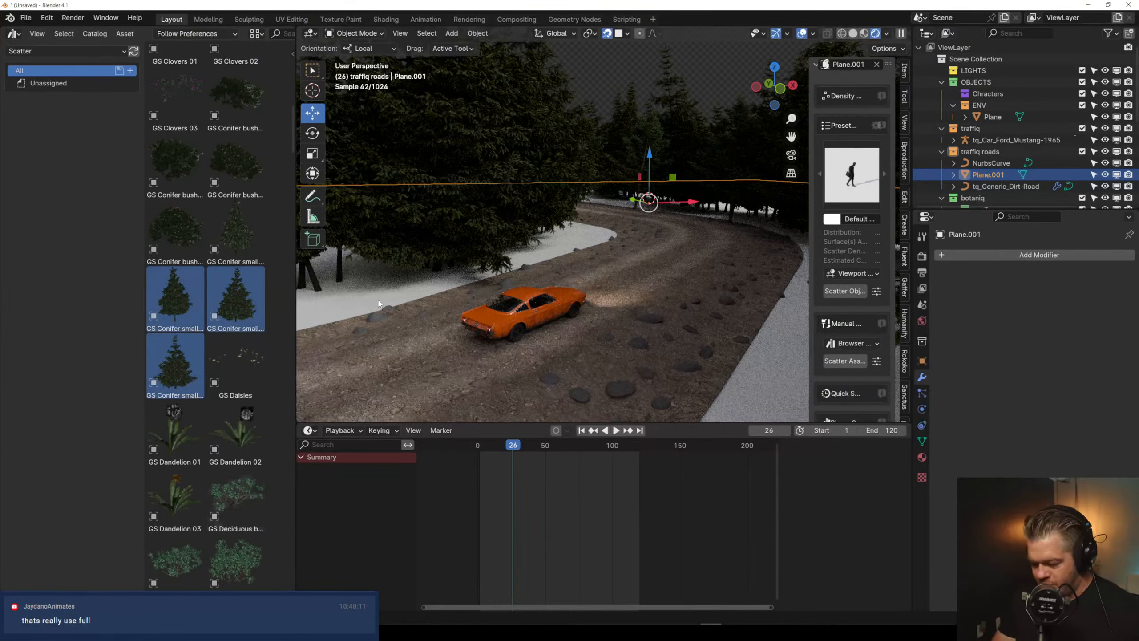
Reduce the Asset Browser's thumbnail size so that four assets fit in each row of the Scatter library
{"action": "scroll", "coordinate": [231, 527], "scroll_direction": "up", "scroll_amount": 10}
{"action": "scroll", "coordinate": [231, 527], "scroll_direction": "up", "scroll_amount": 10}
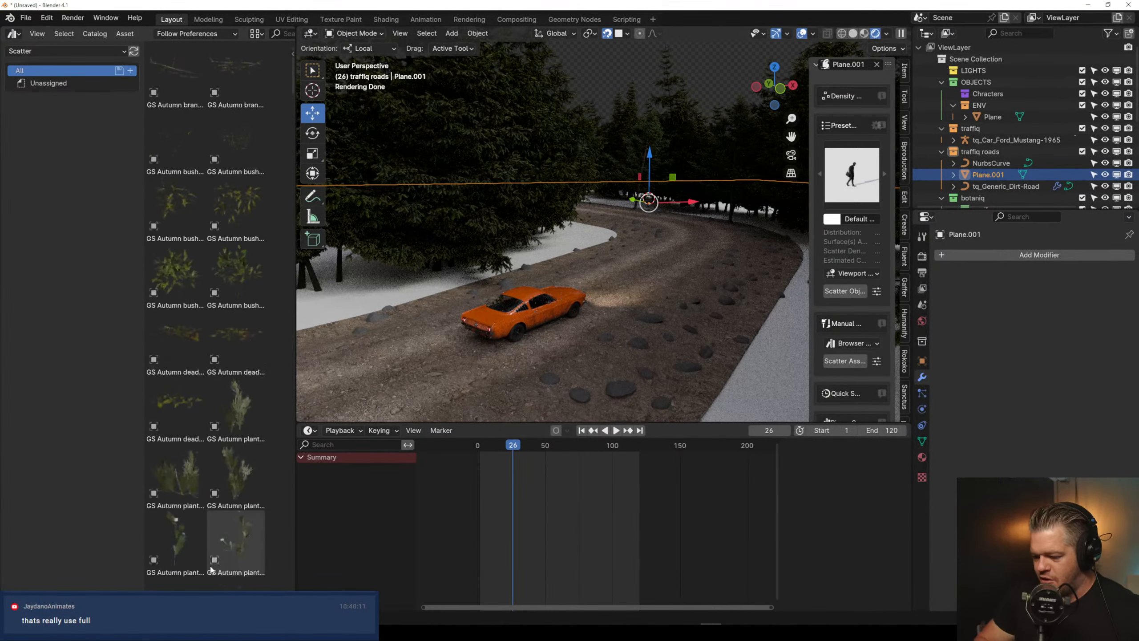
{"action": "left_click", "coordinate": [257, 34]}
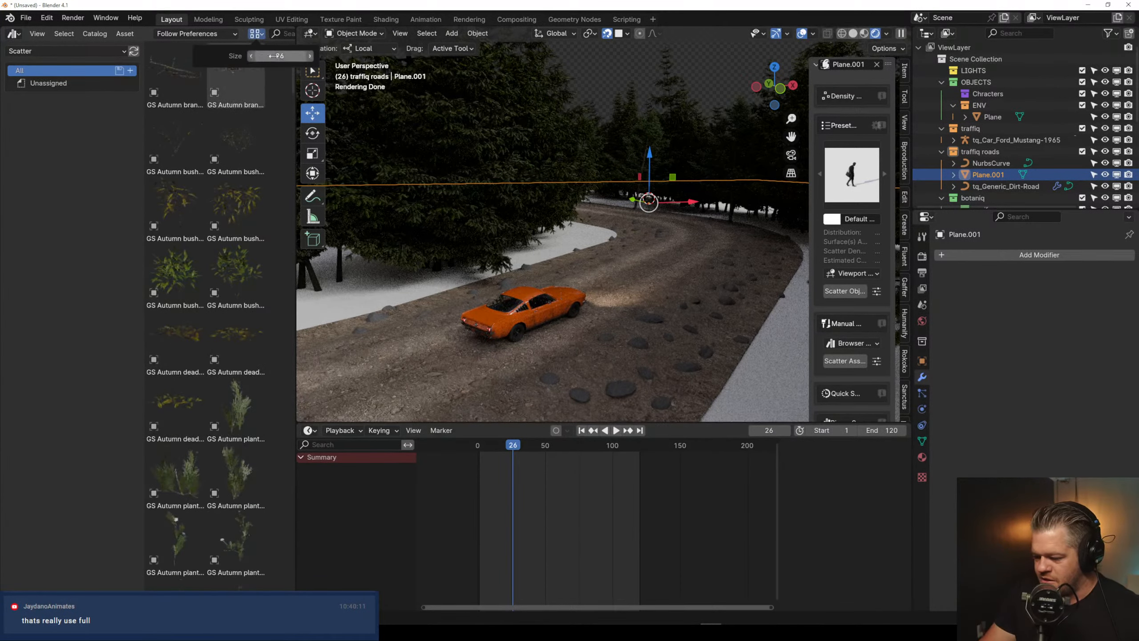
{"action": "left_click_drag", "start_coordinate": [280, 55], "coordinate": [198, 98]}
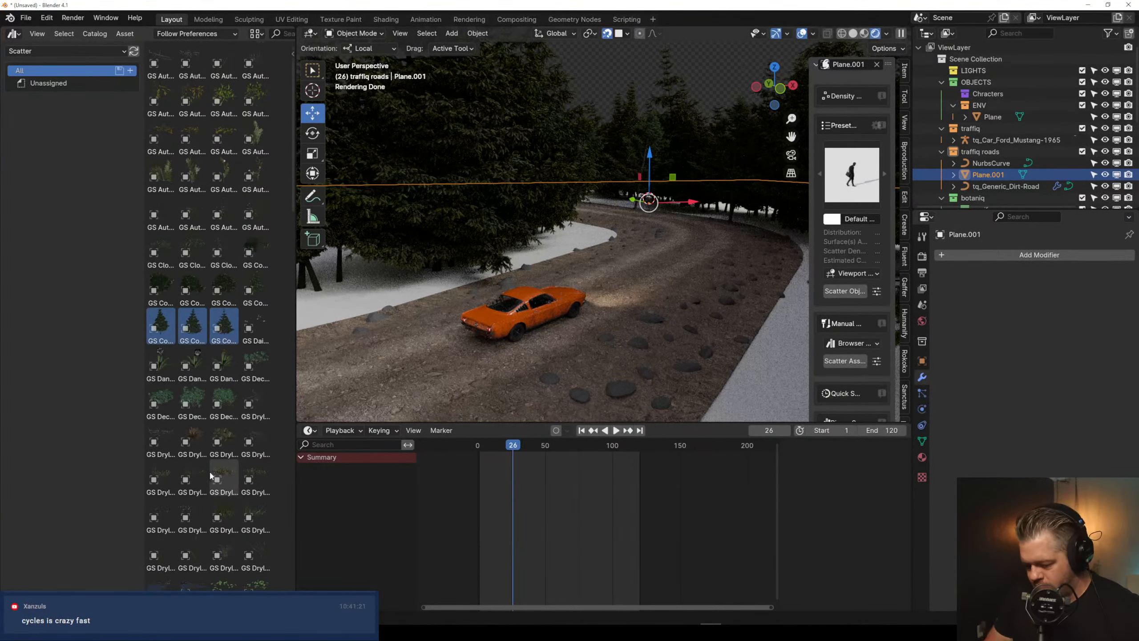
Apply the first mossy GS ground material from the asset library to the terrain plane, and raise the plane about 0.07 m along local Z
{"action": "scroll", "coordinate": [211, 476], "scroll_direction": "down", "scroll_amount": 12}
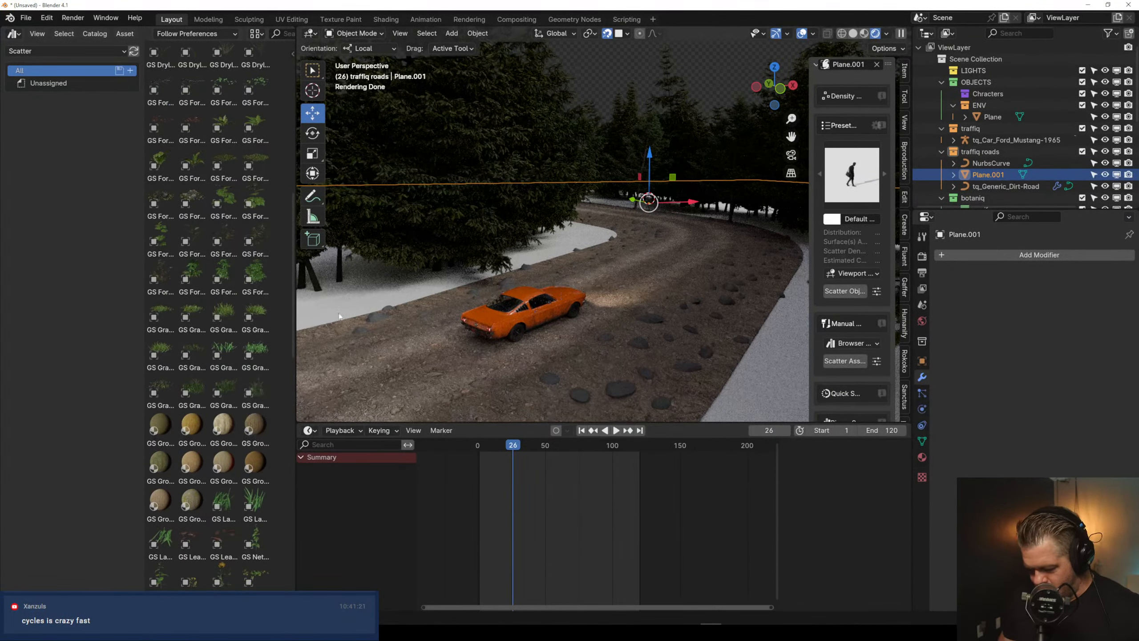
{"action": "left_click_drag", "start_coordinate": [160, 425], "coordinate": [351, 298]}
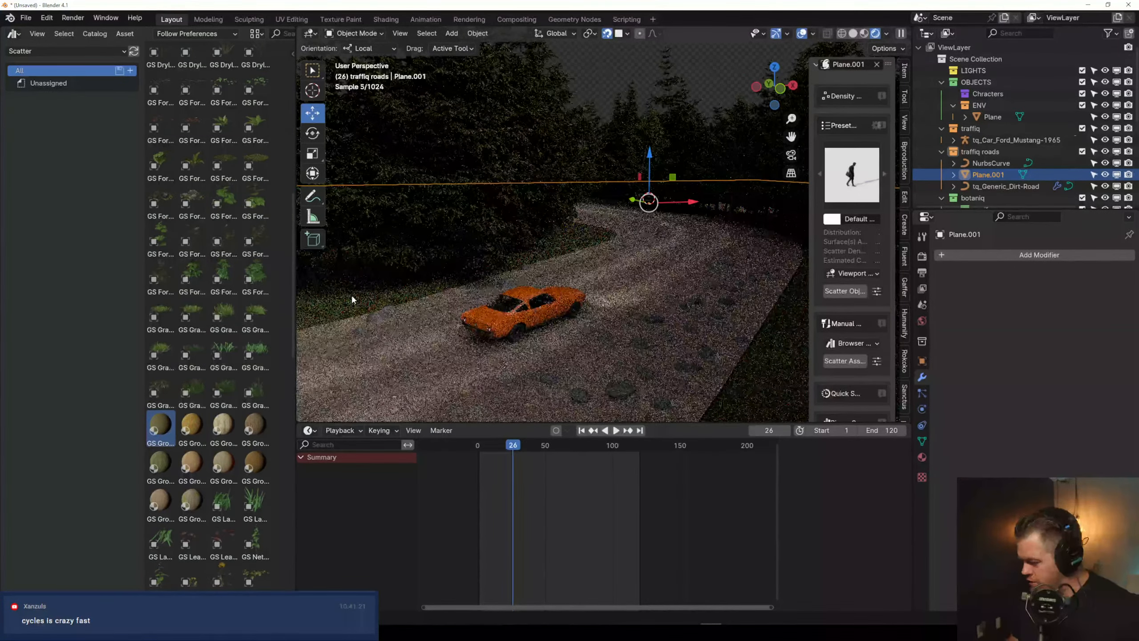
{"action": "key", "text": "g"}
{"action": "key", "text": "z"}
{"action": "left_click", "coordinate": [651, 148]}
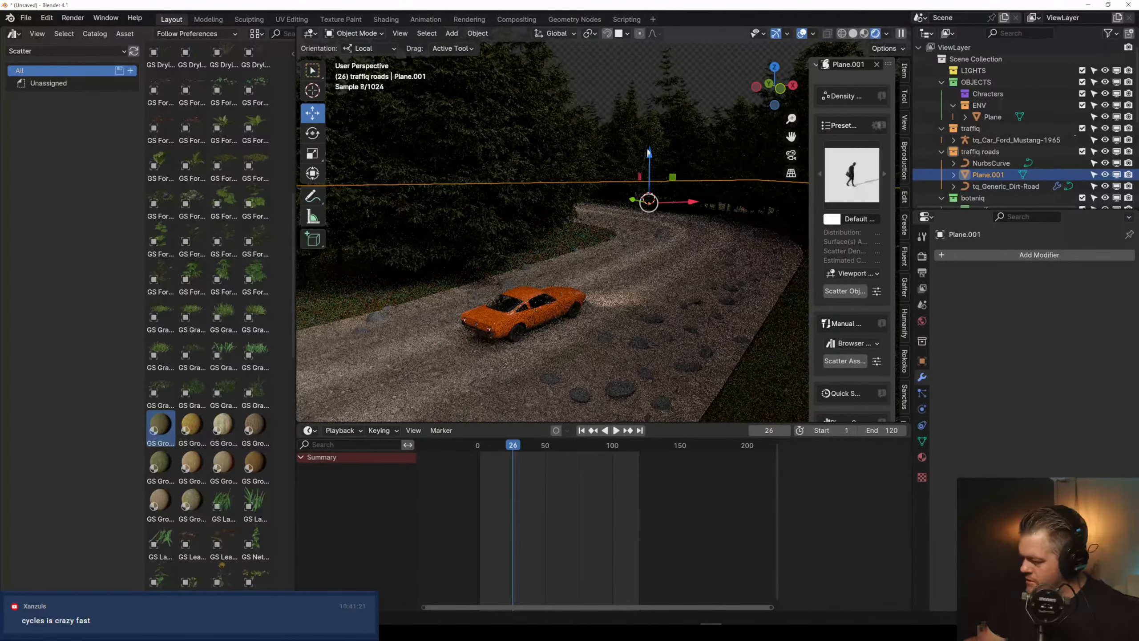
{"action": "left_click_drag", "start_coordinate": [651, 157], "coordinate": [653, 152]}
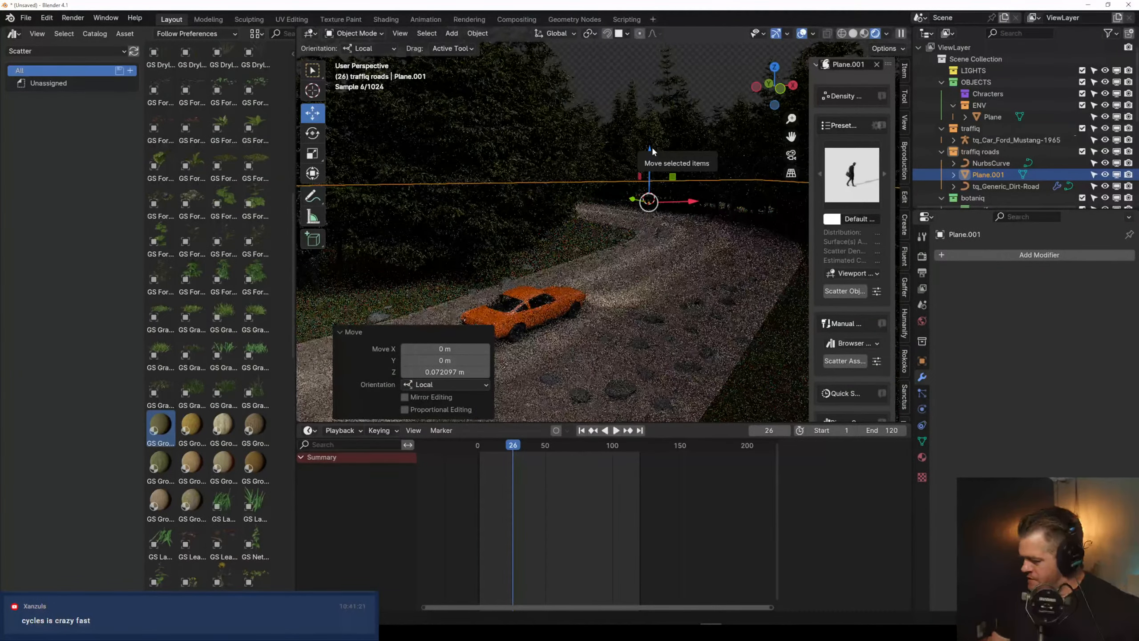
Switch the viewport to solid shading, raise the terrain plane about 0.1 m more along local Z, and deselect it
{"action": "left_click", "coordinate": [853, 33]}
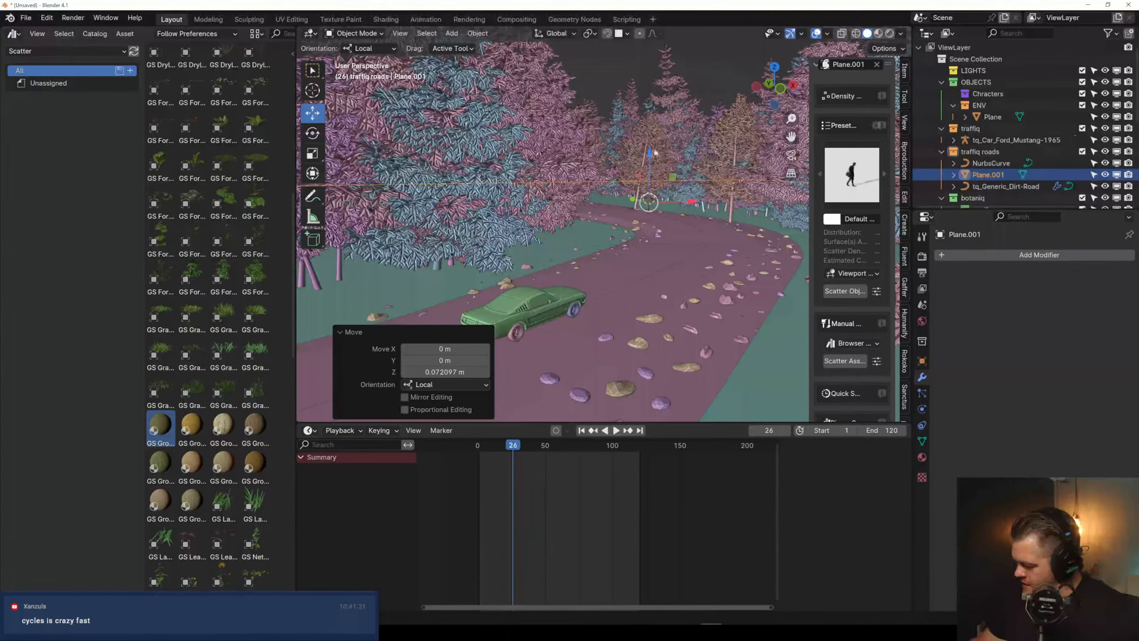
{"action": "left_click_drag", "start_coordinate": [650, 156], "coordinate": [651, 143]}
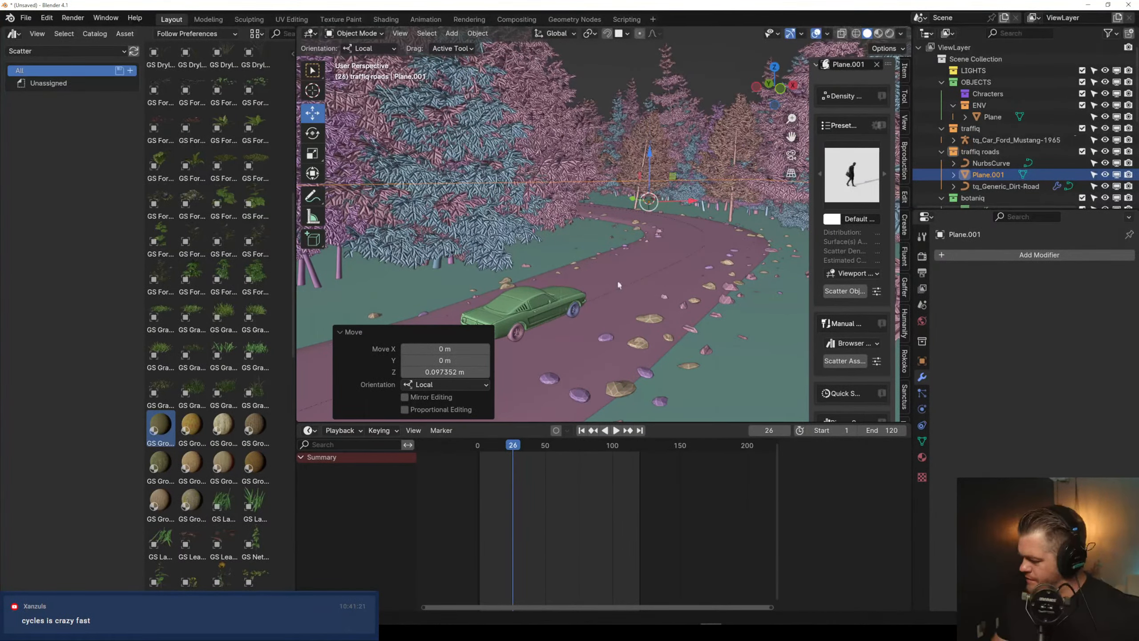
{"action": "scroll", "coordinate": [617, 279], "scroll_direction": "down", "scroll_amount": 3}
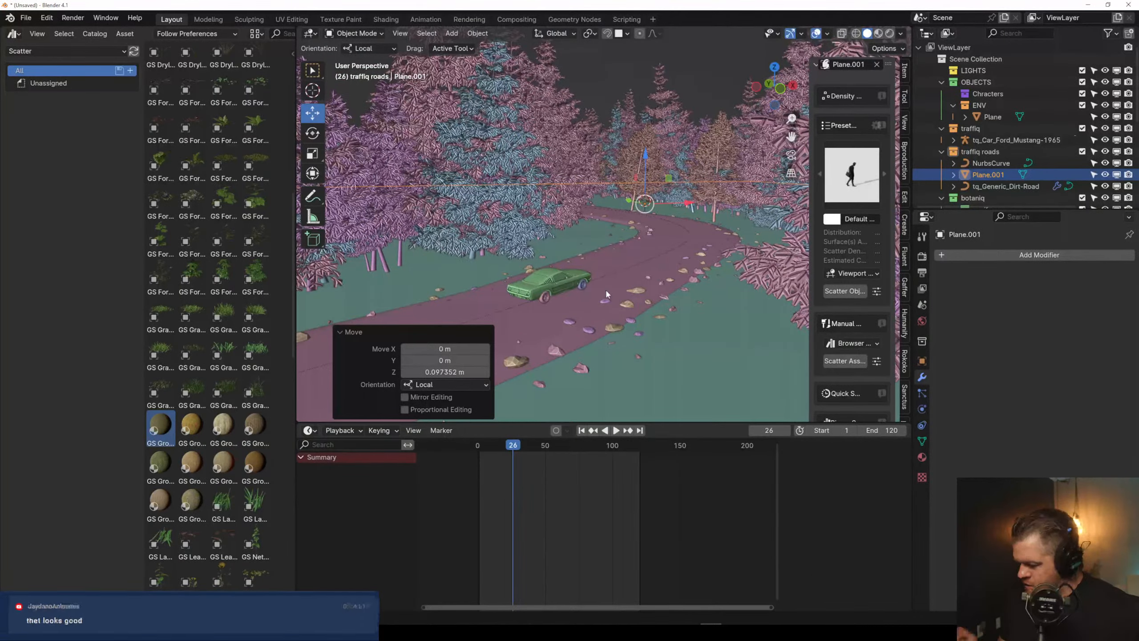
{"action": "left_click", "coordinate": [684, 62]}
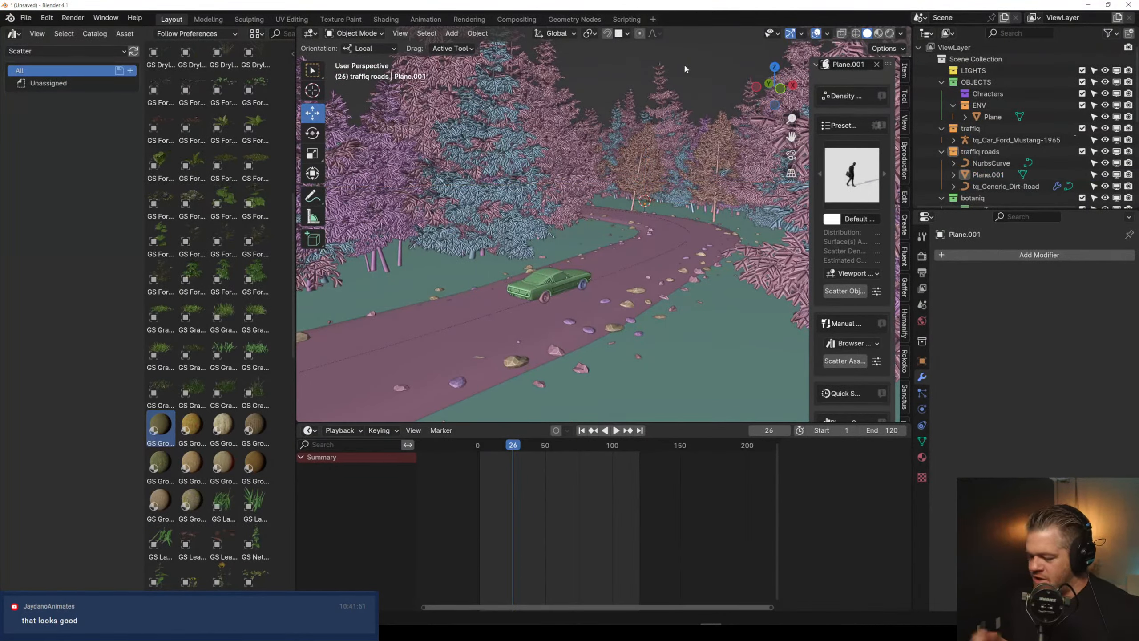
Select four neighbouring GS grass assets in the library and start scattering them manually on the terrain with the Spray Brush
{"action": "scroll", "coordinate": [602, 276], "scroll_direction": "up", "scroll_amount": 5}
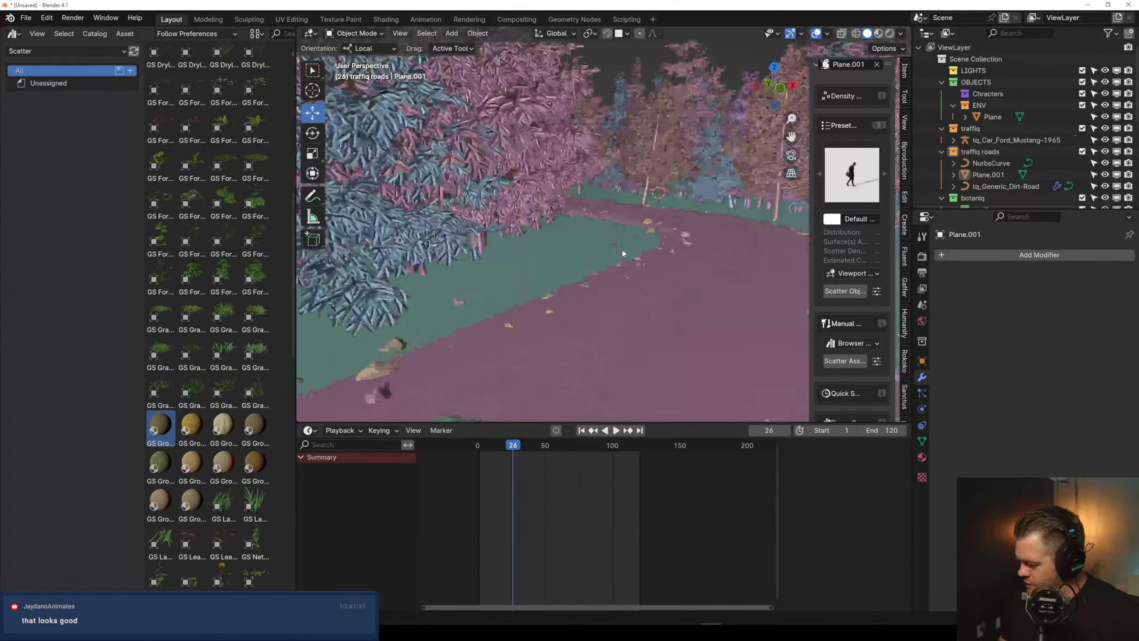
{"action": "scroll", "coordinate": [577, 332], "scroll_direction": "down", "scroll_amount": 4}
{"action": "middle_click_drag", "start_coordinate": [574, 334], "coordinate": [579, 327]}
{"action": "scroll", "coordinate": [579, 328], "scroll_direction": "up", "scroll_amount": 3}
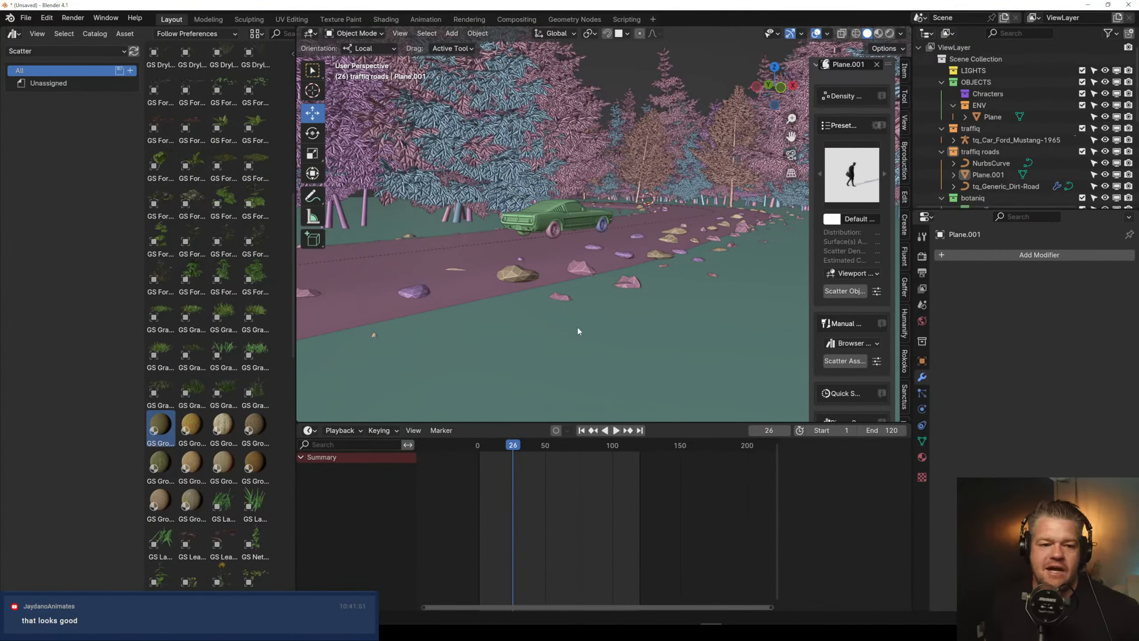
{"action": "scroll", "coordinate": [624, 219], "scroll_direction": "down", "scroll_amount": 5}
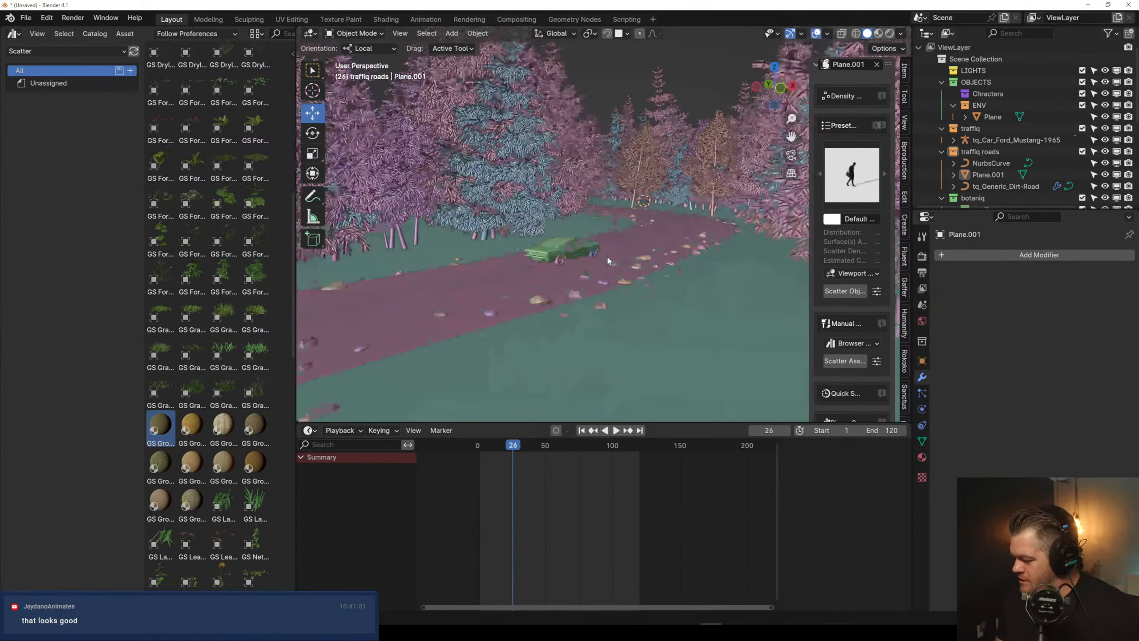
{"action": "scroll", "coordinate": [607, 253], "scroll_direction": "down", "scroll_amount": 2}
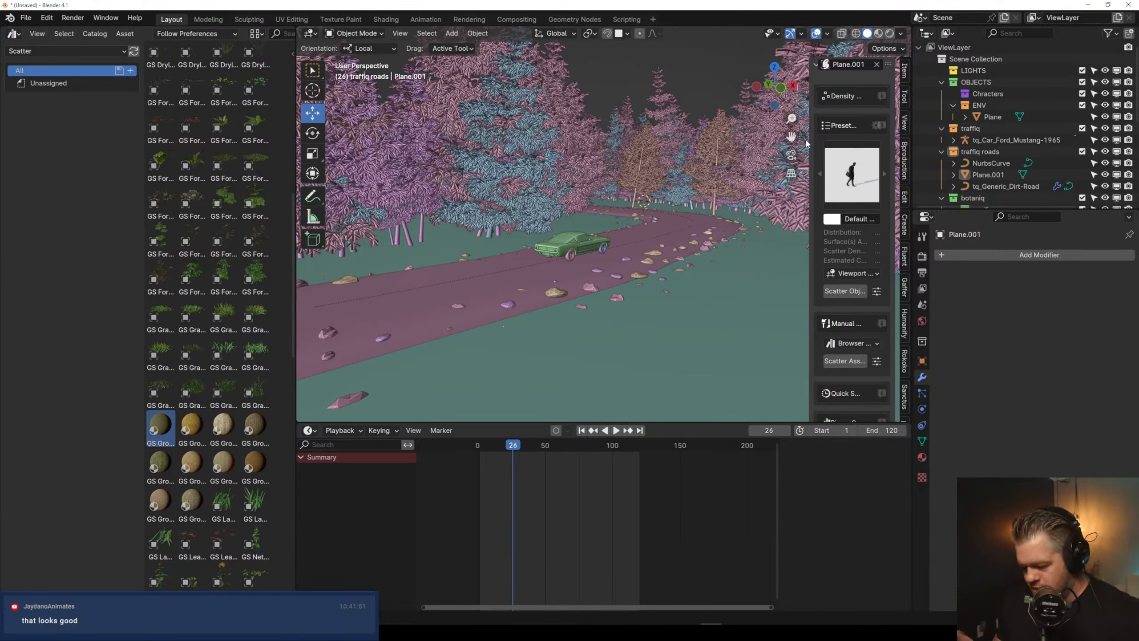
{"action": "left_click", "coordinate": [255, 353]}
{"action": "left_click", "coordinate": [223, 391], "text": "ctrl"}
{"action": "left_click", "coordinate": [192, 391], "text": "ctrl"}
{"action": "left_click", "coordinate": [160, 391], "text": "ctrl"}
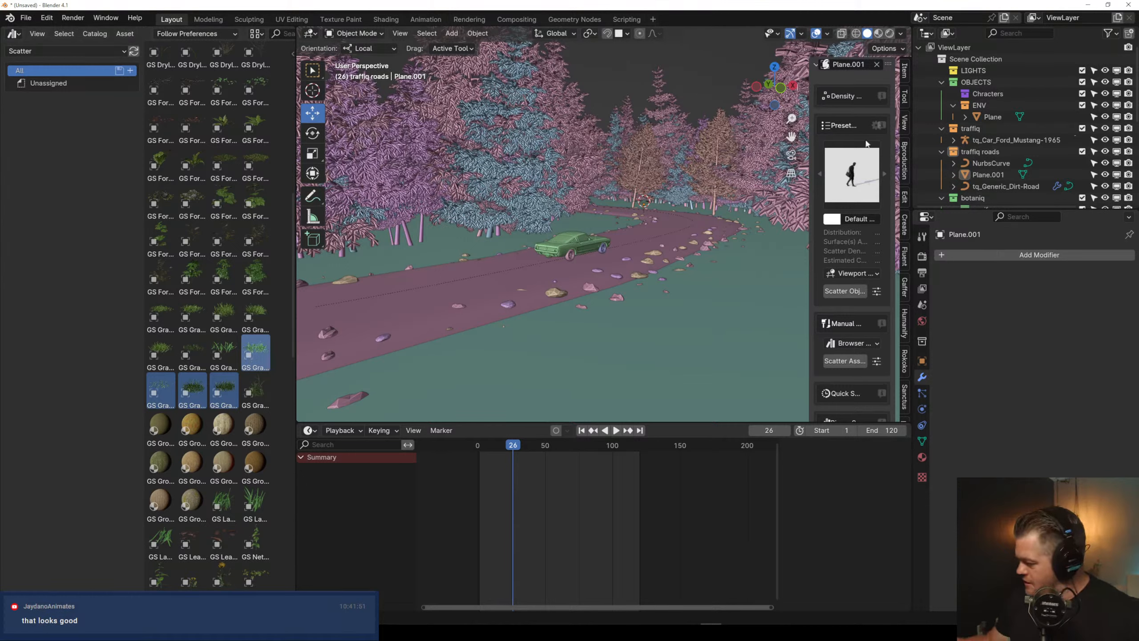
{"action": "left_click_drag", "start_coordinate": [809, 308], "coordinate": [731, 310]}
{"action": "middle_click_drag", "start_coordinate": [830, 365], "coordinate": [833, 178]}
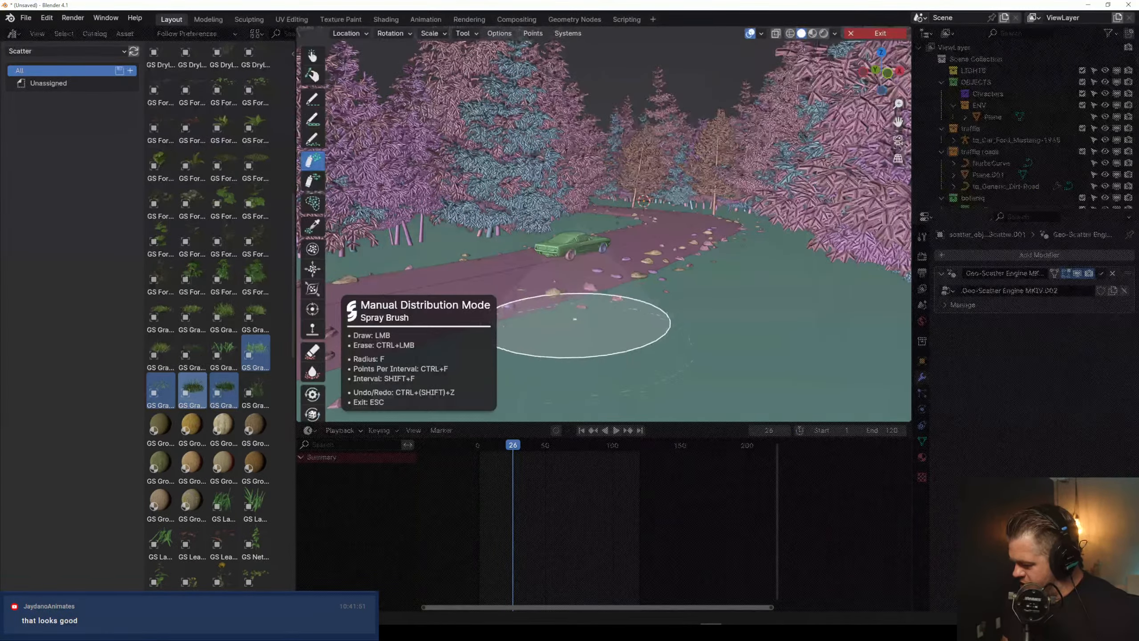
Undo a test grass stroke beside the road and set the brush's default scale to 0.05 on all three axes
{"action": "mouse_move", "coordinate": [699, 260]}
{"action": "left_mouse_down"}
{"action": "mouse_move", "coordinate": [738, 250]}
{"action": "mouse_move", "coordinate": [715, 281]}
{"action": "mouse_move", "coordinate": [534, 394]}
{"action": "left_mouse_up"}
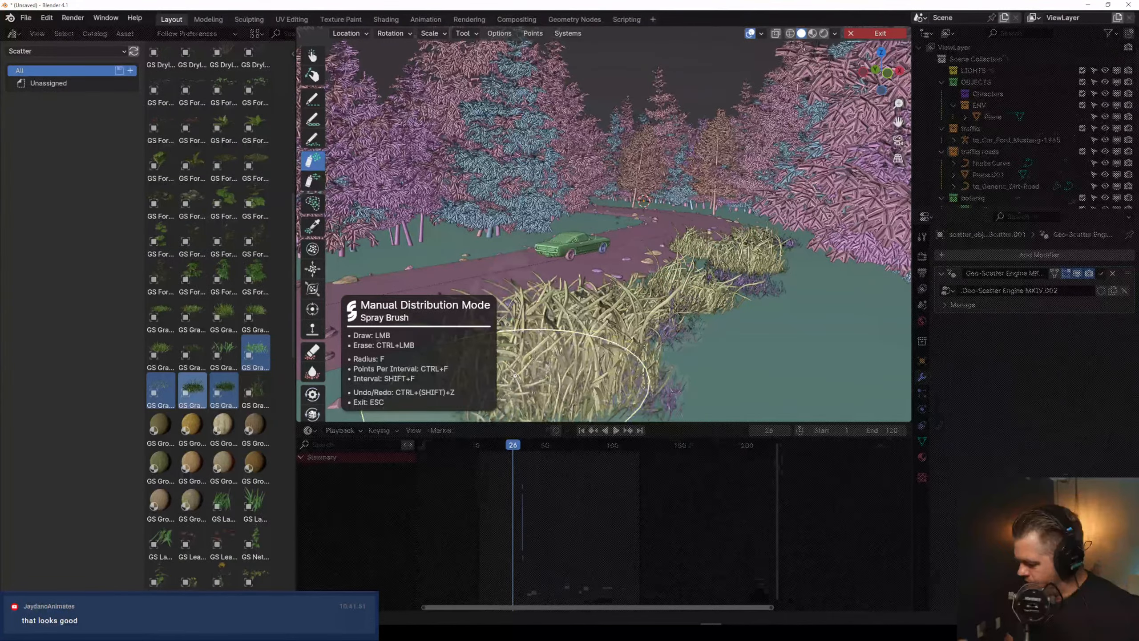
{"action": "key", "text": "ctrl+z"}
{"action": "left_click", "coordinate": [432, 35]}
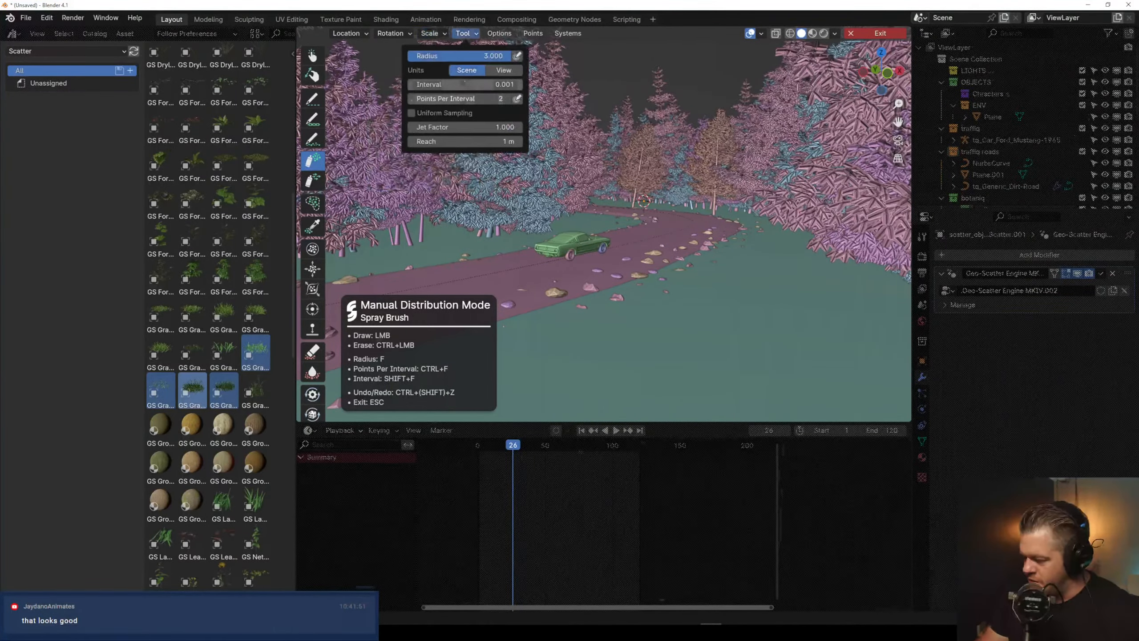
{"action": "left_click", "coordinate": [429, 33]}
{"action": "left_click", "coordinate": [431, 67]}
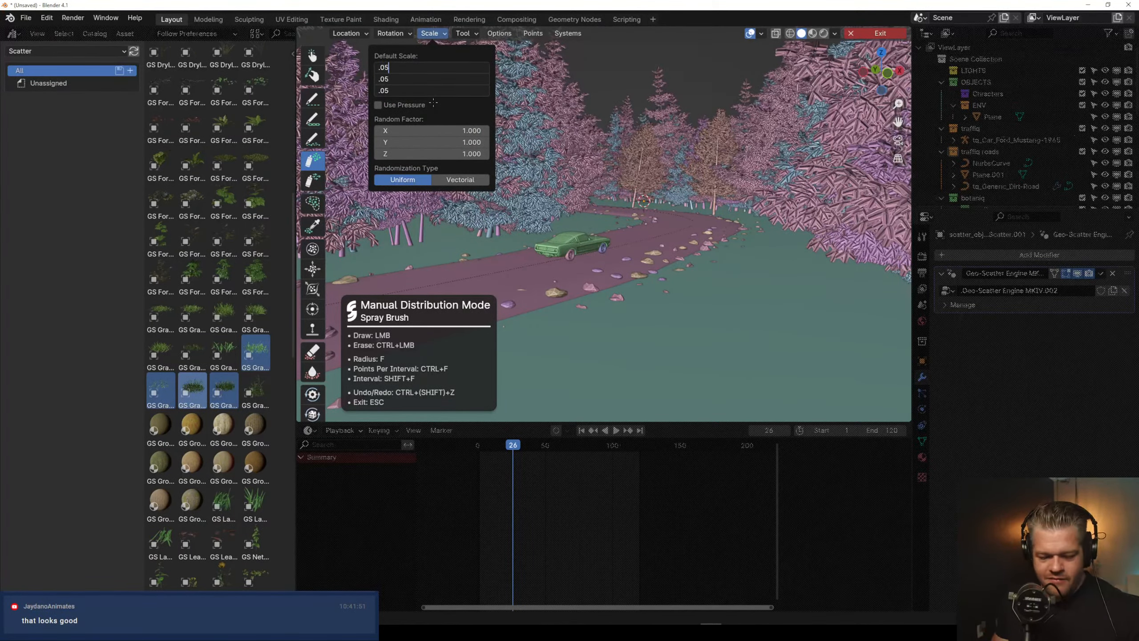
{"action": "key", "text": "Return"}
Try a grass stroke at the new scale from the road's bend towards the foreground, and undo it
{"action": "mouse_move", "coordinate": [750, 229]}
{"action": "left_mouse_down"}
{"action": "mouse_move", "coordinate": [687, 300]}
{"action": "mouse_move", "coordinate": [607, 346]}
{"action": "left_mouse_up"}
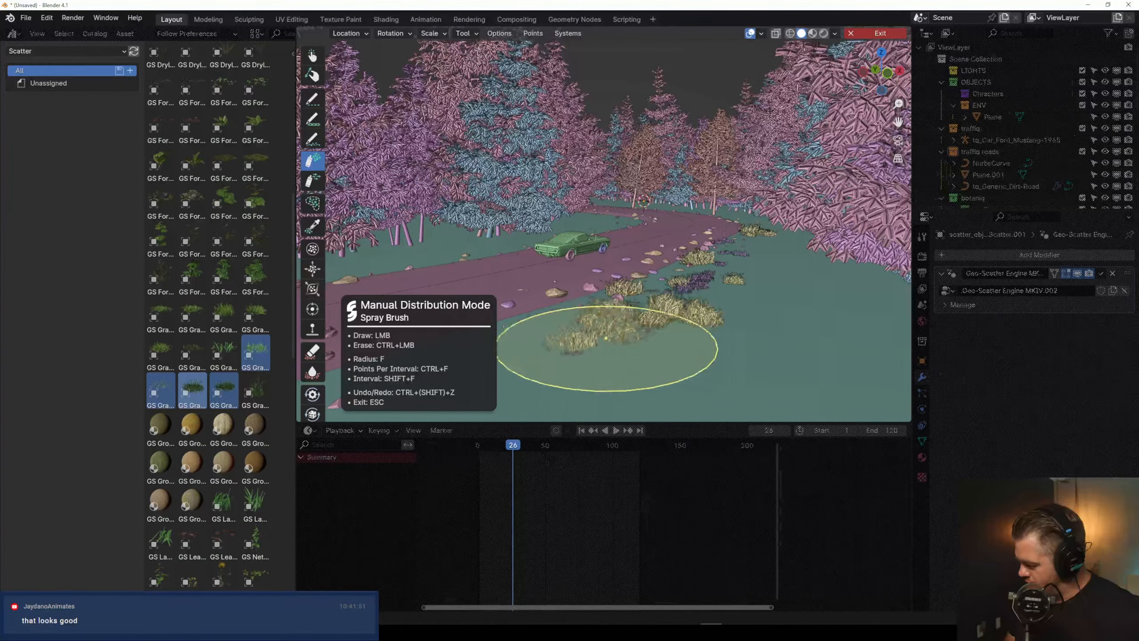
{"action": "key", "text": "ctrl+z"}
{"action": "key", "text": "ctrl+z"}
{"action": "key", "text": "ctrl+z"}
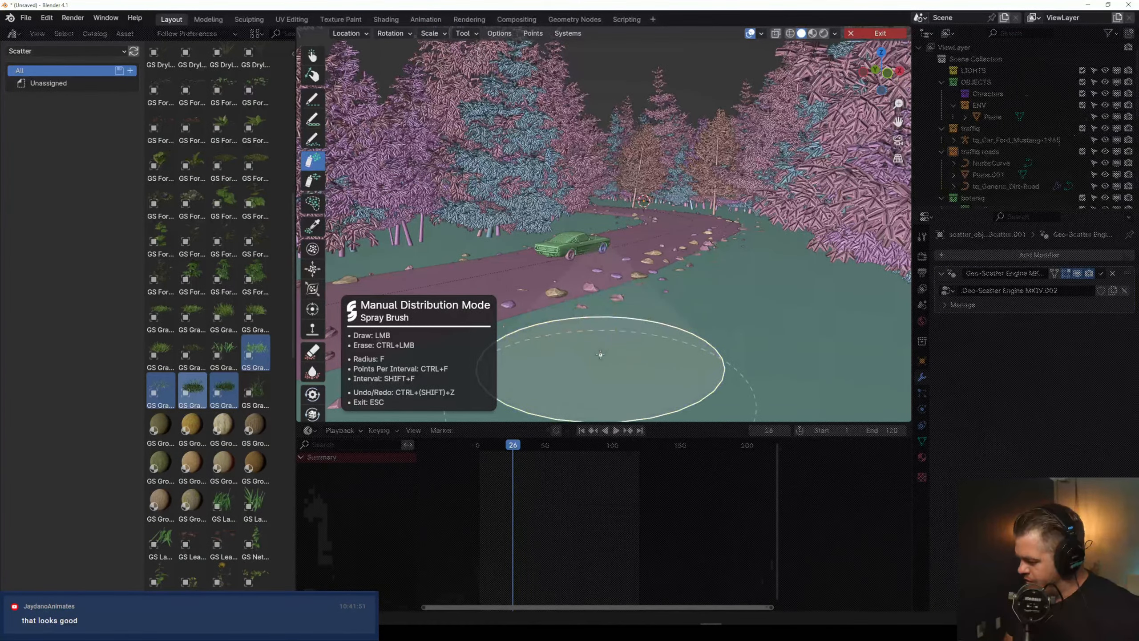
Set the Spray Brush interval to 1 and its points per interval to 41
{"action": "left_click", "coordinate": [467, 34]}
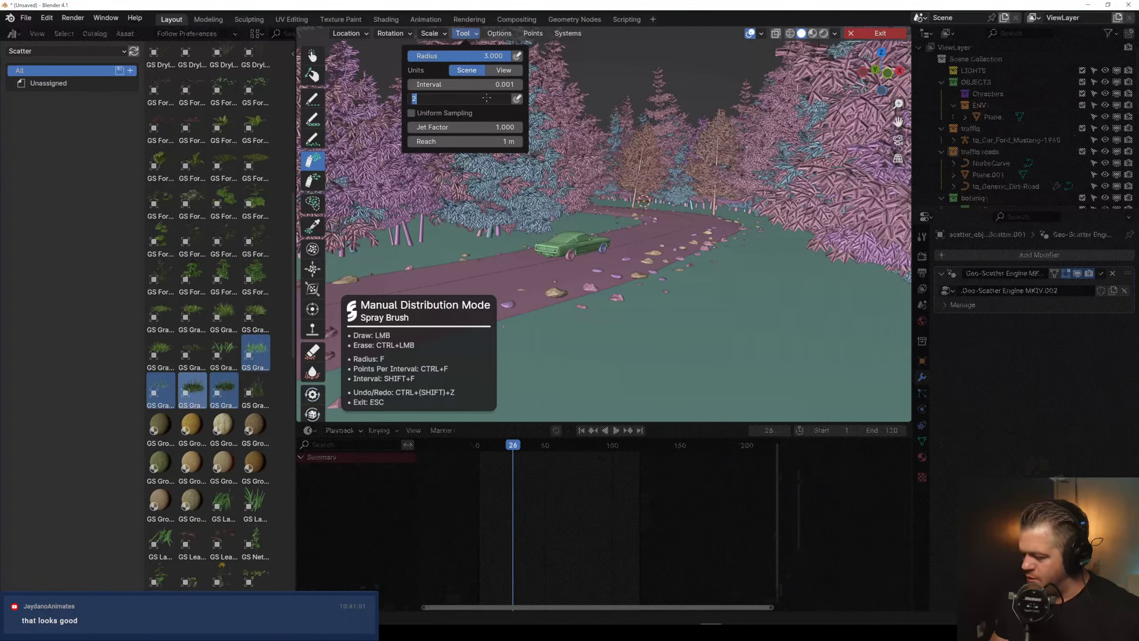
{"action": "key", "text": "Return"}
{"action": "double_click", "coordinate": [500, 84]}
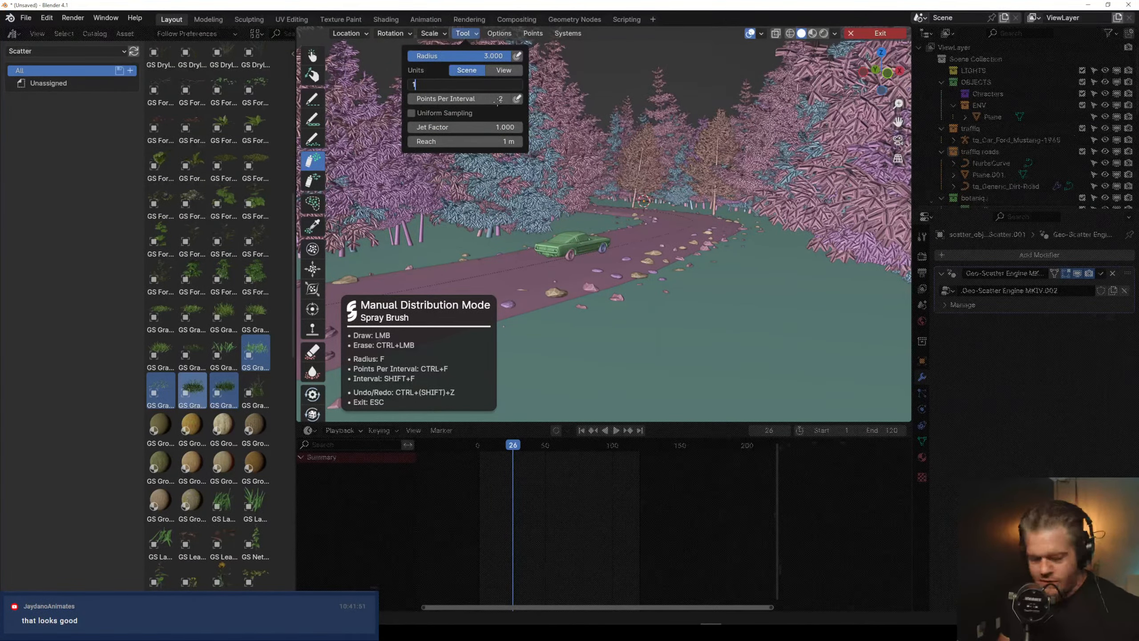
{"action": "type", "text": "1"}
{"action": "key", "text": "Return"}
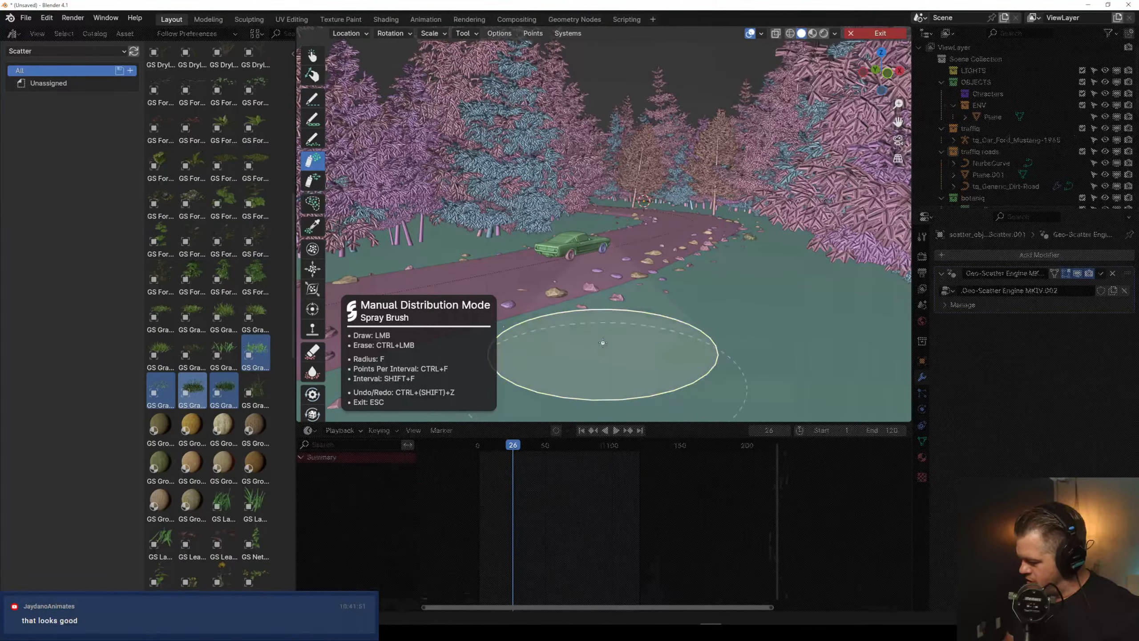
{"action": "left_click", "coordinate": [466, 33]}
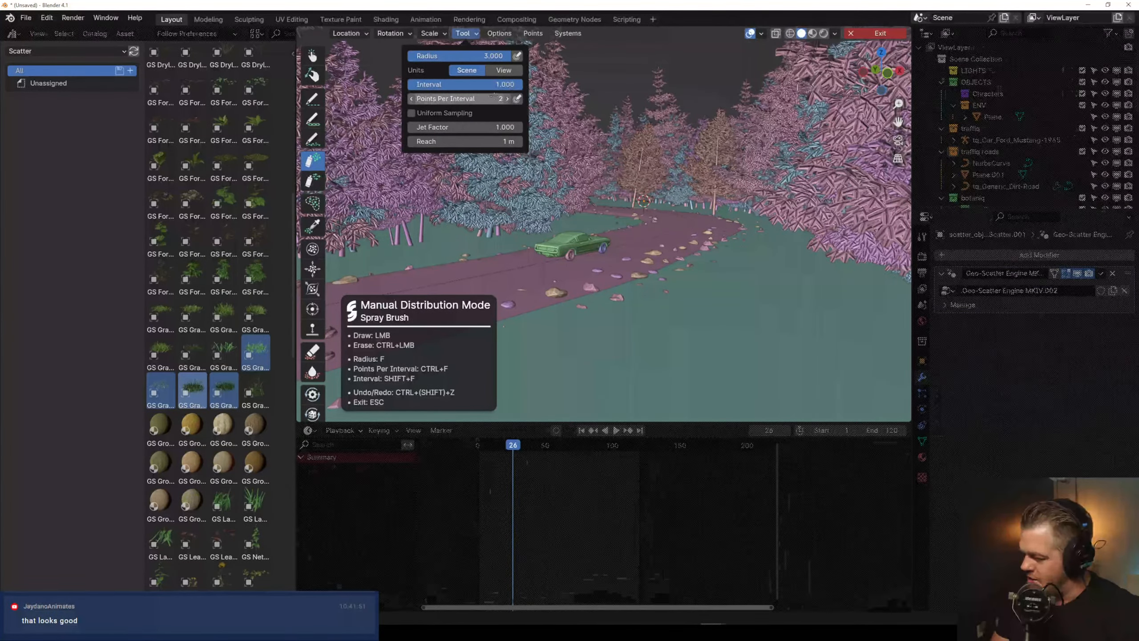
{"action": "left_click_drag", "start_coordinate": [512, 105], "coordinate": [513, 105]}
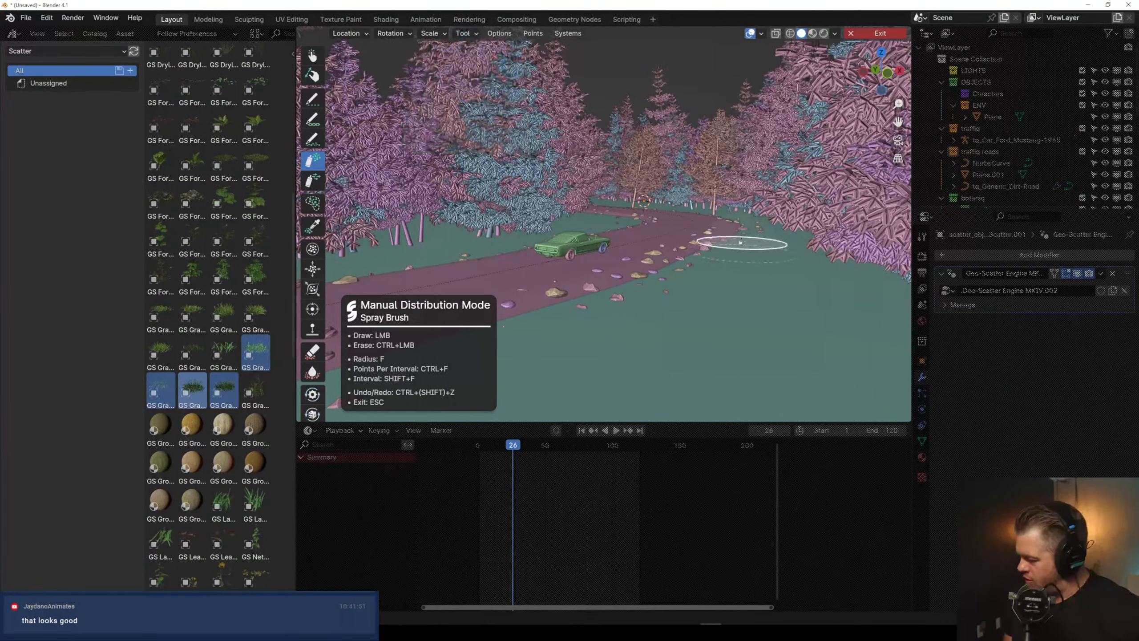
Try spraying a few grass patches beside the road with the wider interval, and undo them
{"action": "left_click_drag", "start_coordinate": [742, 240], "coordinate": [615, 328]}
{"action": "left_click", "coordinate": [700, 279]}
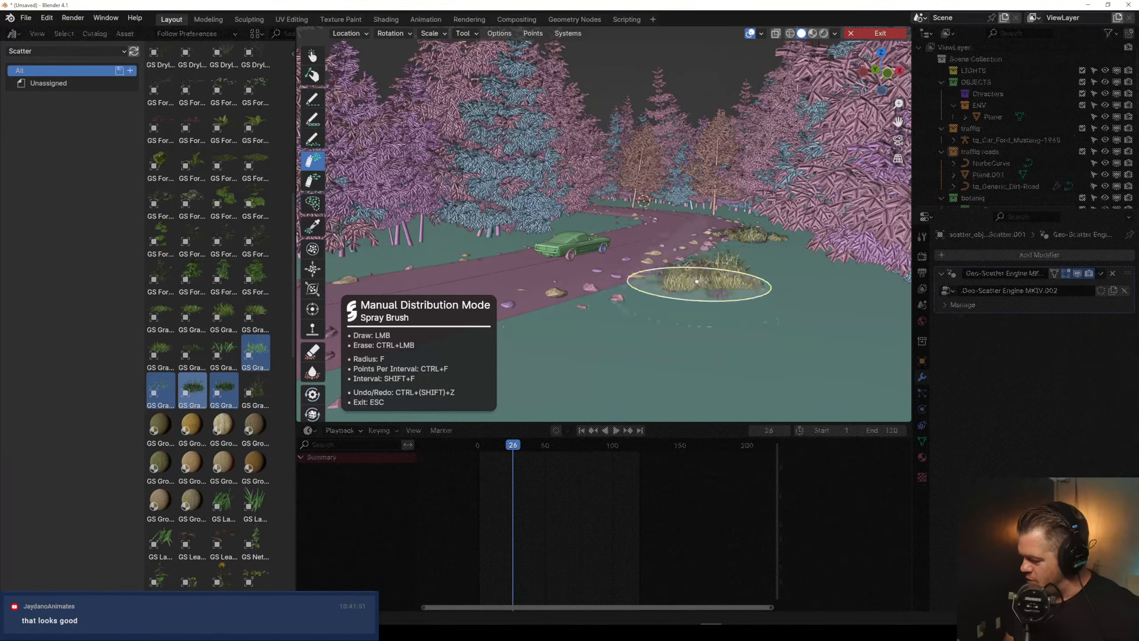
{"action": "left_click", "coordinate": [594, 332]}
{"action": "key", "text": "ctrl+z"}
{"action": "key", "text": "ctrl+z"}
{"action": "key", "text": "ctrl+z"}
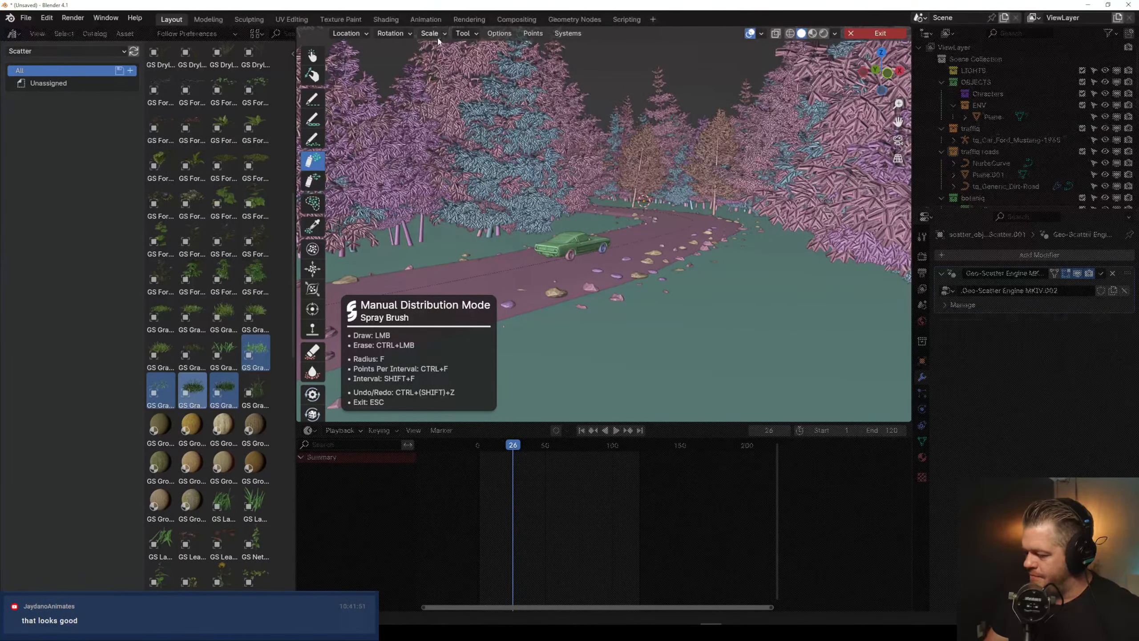
Change the Spray Brush's interval value for the grass strokes
{"action": "left_click", "coordinate": [355, 34]}
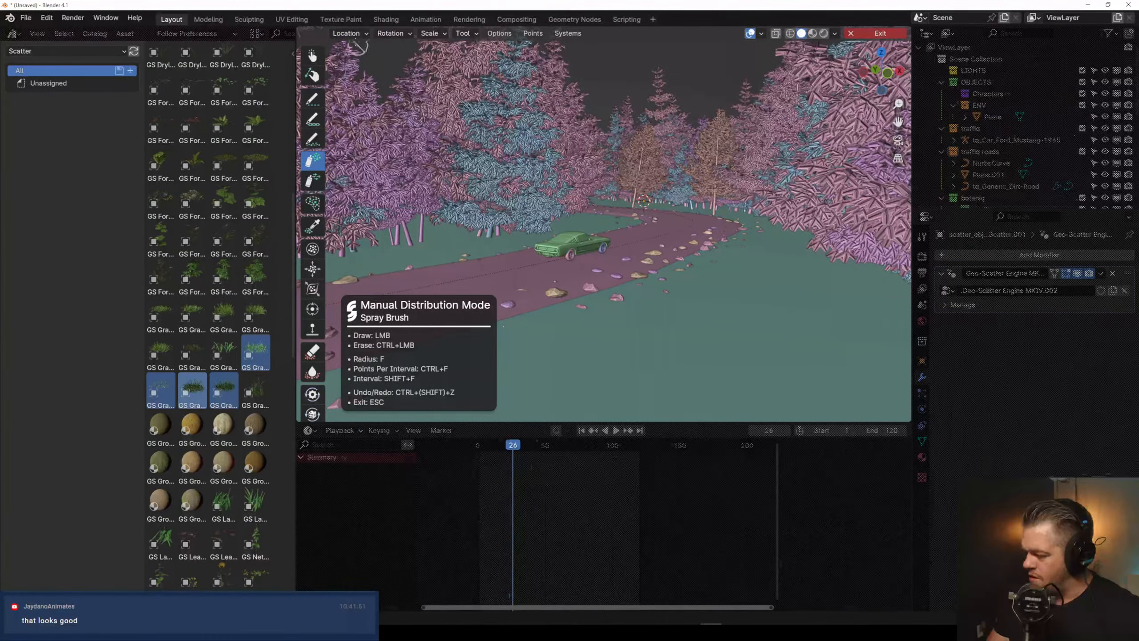
{"action": "left_click", "coordinate": [348, 35]}
{"action": "left_click", "coordinate": [462, 34]}
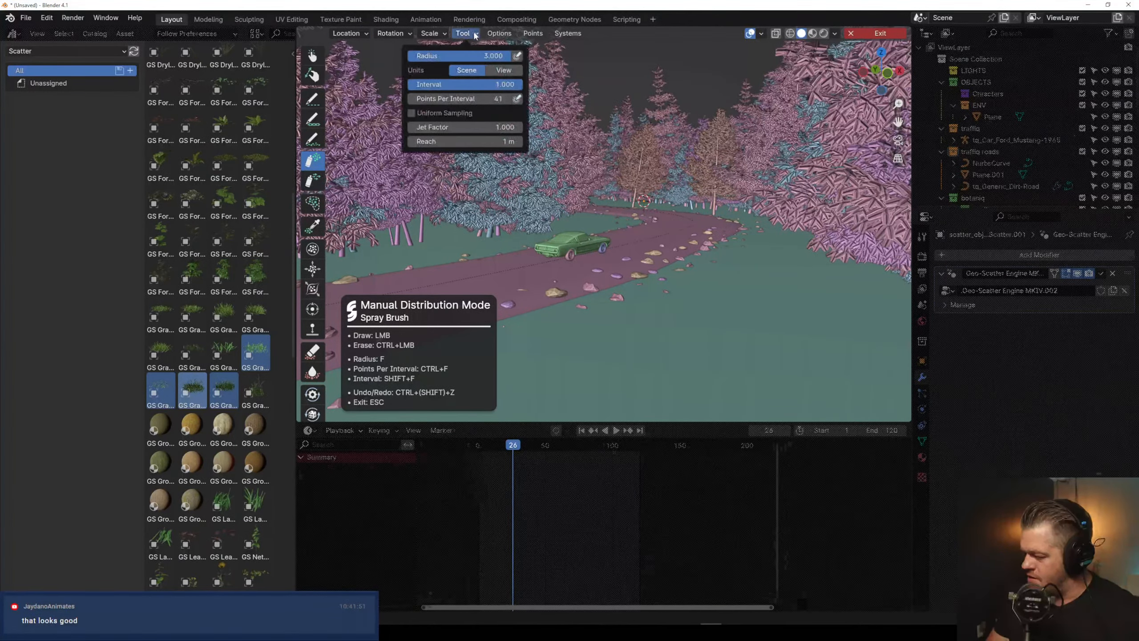
{"action": "left_click", "coordinate": [501, 84]}
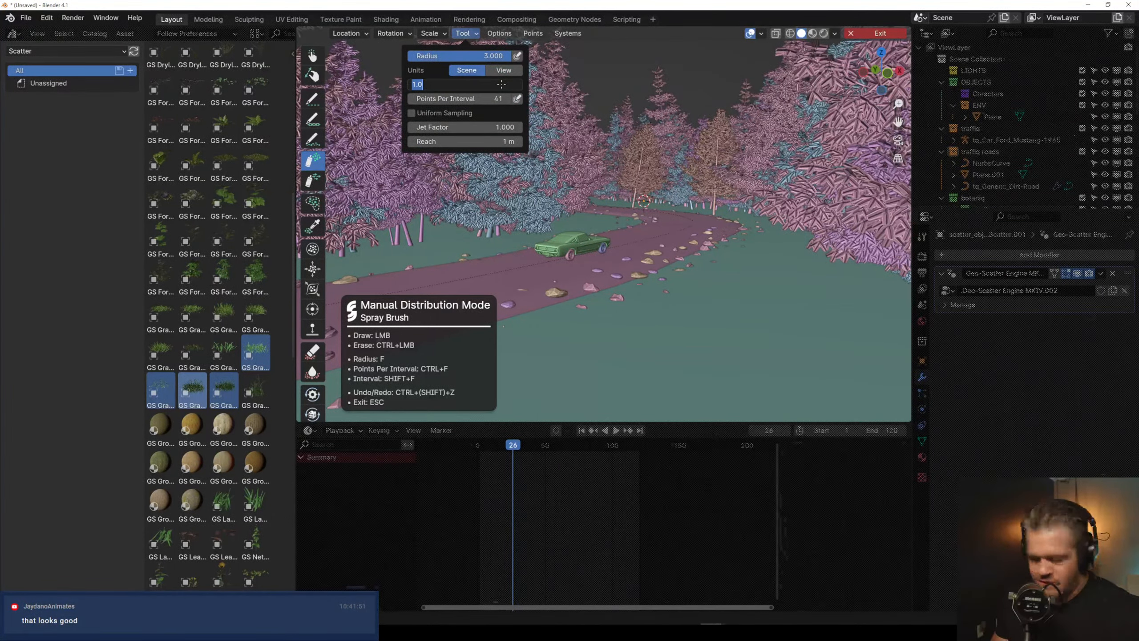
{"action": "key", "text": "Return"}
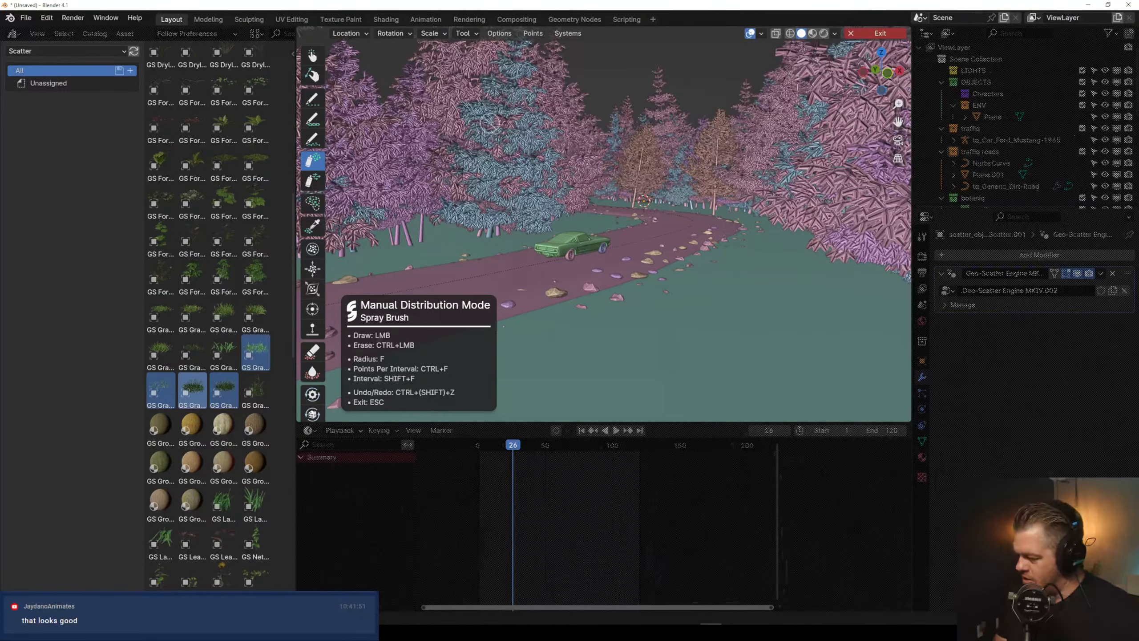
Spray dense grass over the foreground verge, the bank behind the car, and the ground by the road's far bend
{"action": "left_click", "coordinate": [736, 246]}
{"action": "mouse_move", "coordinate": [693, 273]}
{"action": "left_mouse_down"}
{"action": "mouse_move", "coordinate": [584, 338]}
{"action": "mouse_move", "coordinate": [565, 386]}
{"action": "mouse_move", "coordinate": [572, 251]}
{"action": "mouse_move", "coordinate": [764, 277]}
{"action": "mouse_move", "coordinate": [762, 247]}
{"action": "mouse_move", "coordinate": [725, 381]}
{"action": "mouse_move", "coordinate": [799, 297]}
{"action": "left_mouse_up"}
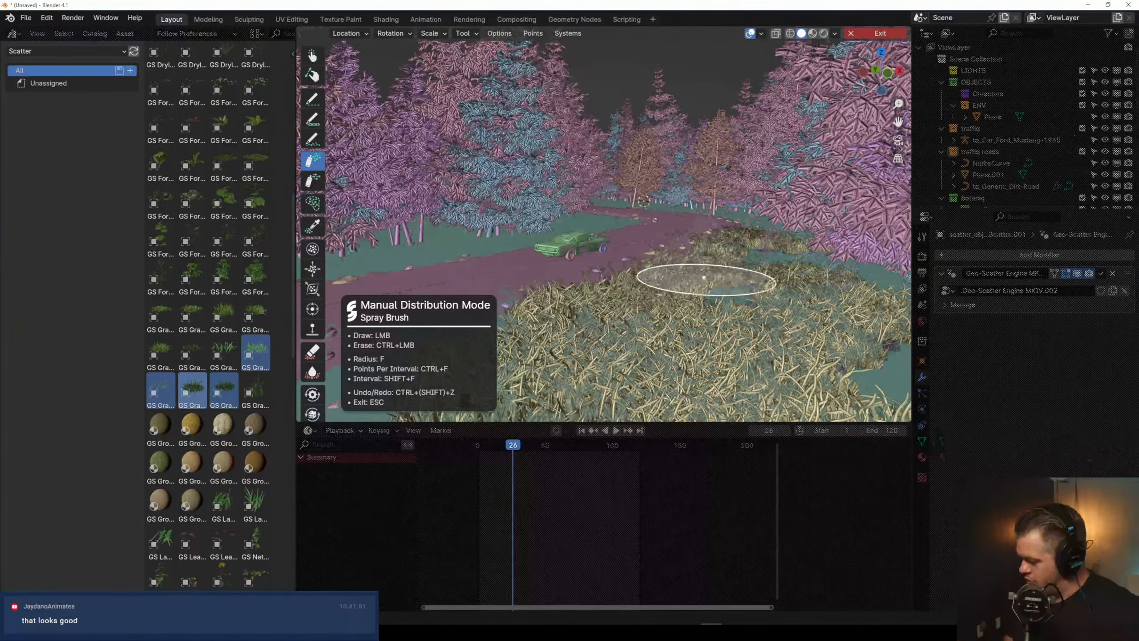
{"action": "key", "text": "ctrl+z"}
{"action": "scroll", "coordinate": [671, 261], "scroll_direction": "down", "scroll_amount": 1}
{"action": "scroll", "coordinate": [666, 227], "scroll_direction": "up", "scroll_amount": 6}
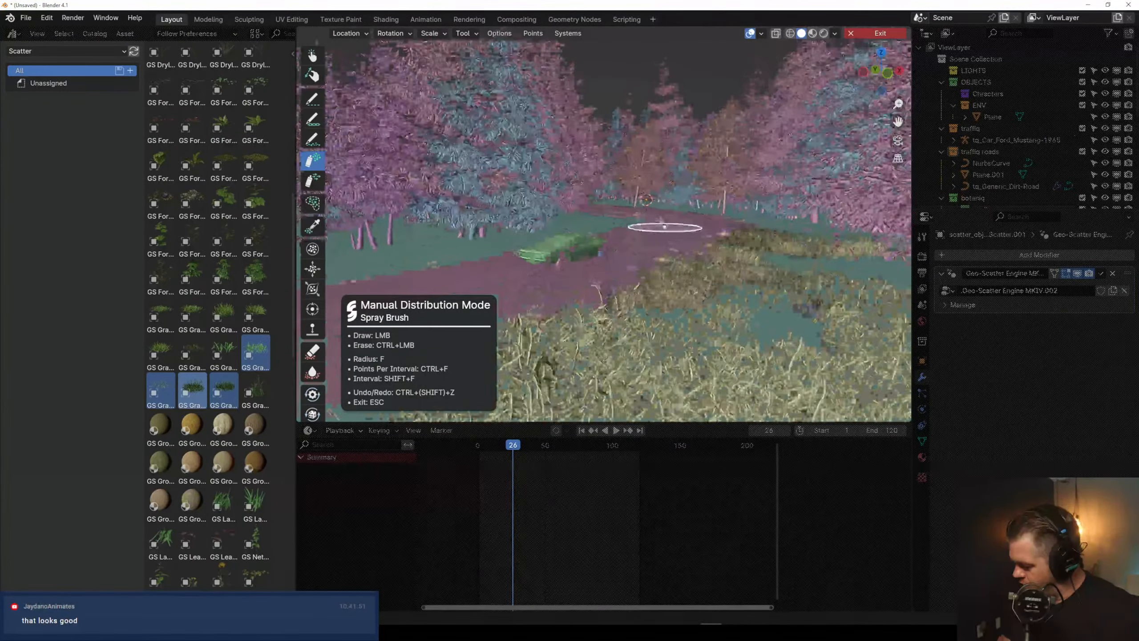
{"action": "left_click_drag", "start_coordinate": [783, 291], "coordinate": [730, 313]}
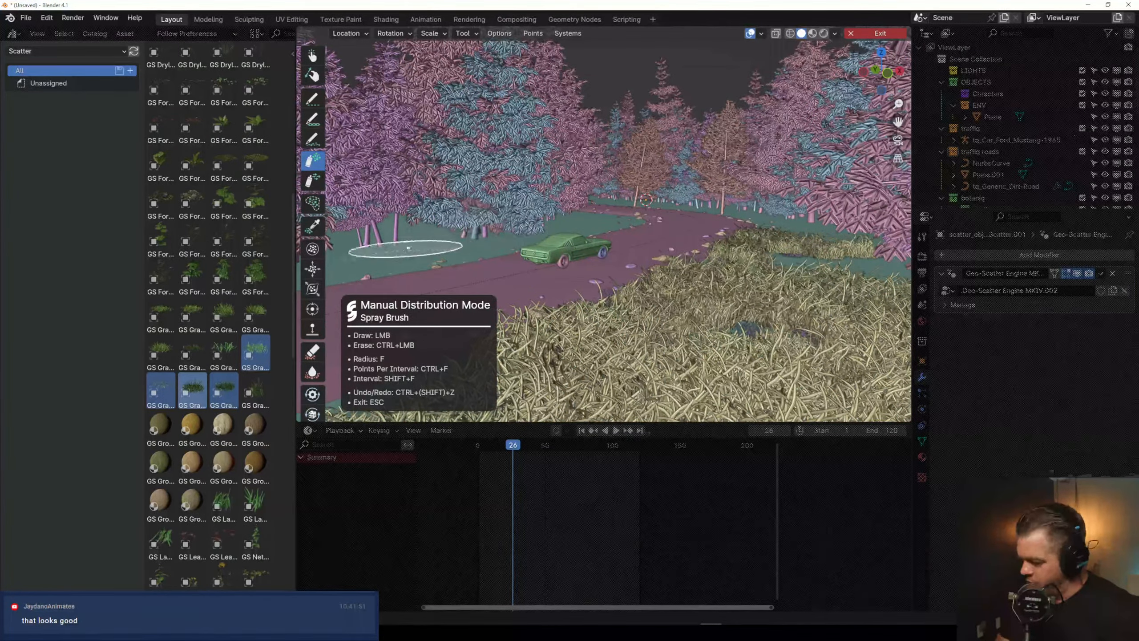
{"action": "mouse_move", "coordinate": [407, 247]}
{"action": "left_mouse_down"}
{"action": "mouse_move", "coordinate": [372, 254]}
{"action": "mouse_move", "coordinate": [621, 221]}
{"action": "mouse_move", "coordinate": [355, 275]}
{"action": "left_mouse_up"}
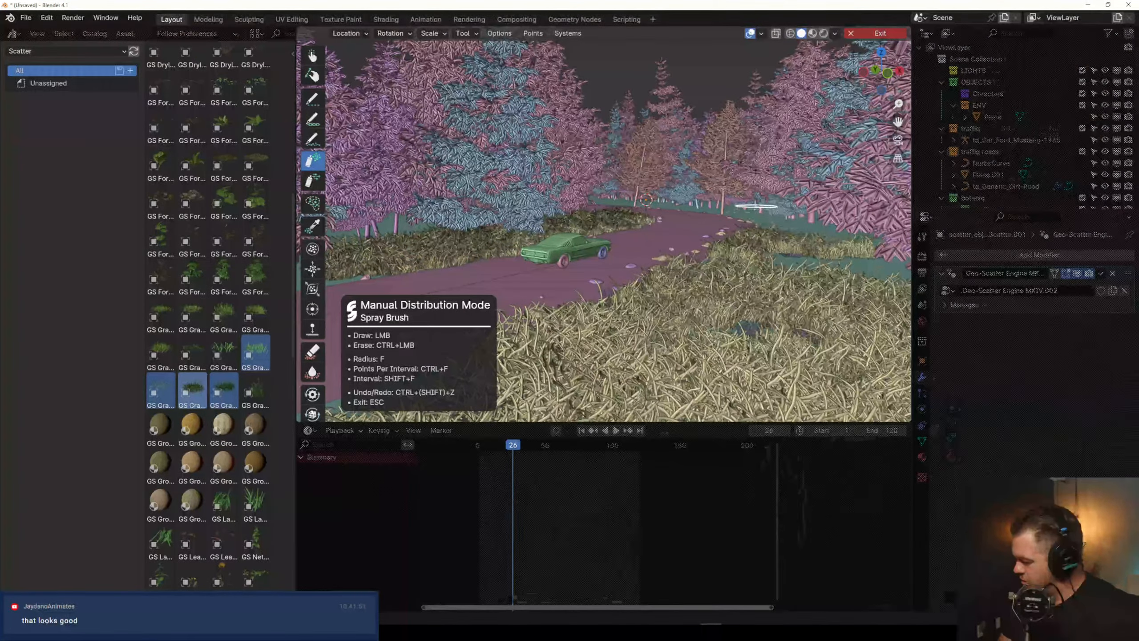
{"action": "left_click_drag", "start_coordinate": [755, 208], "coordinate": [783, 236]}
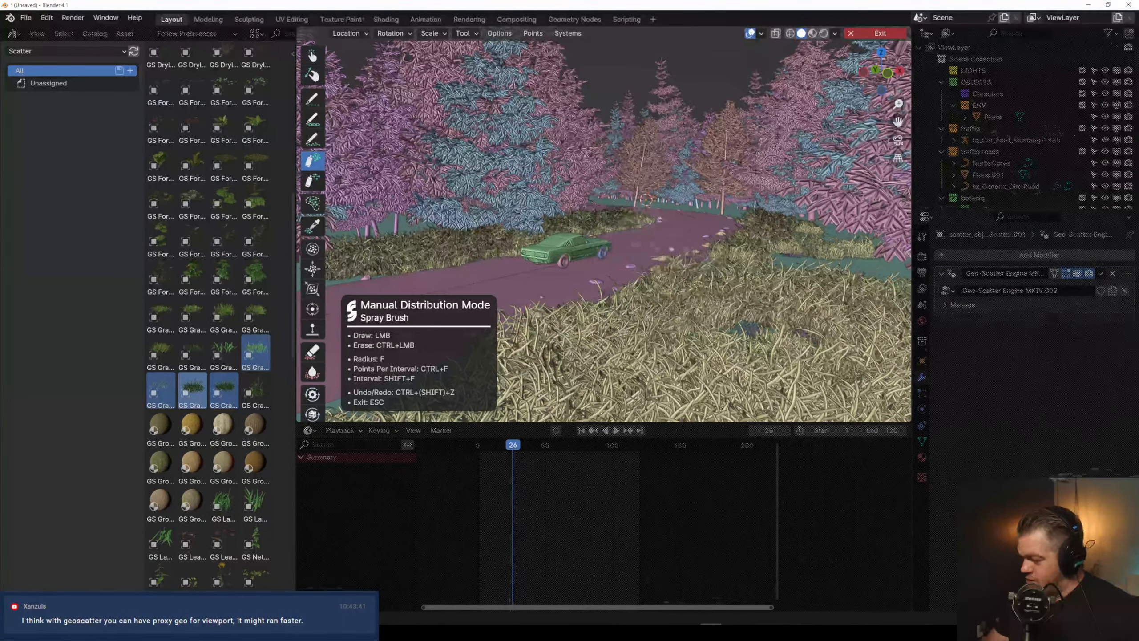
Create a new manual scatter system from the three adjacent leafy GS For… plant assets just above the grass assets
{"action": "left_click", "coordinate": [567, 34]}
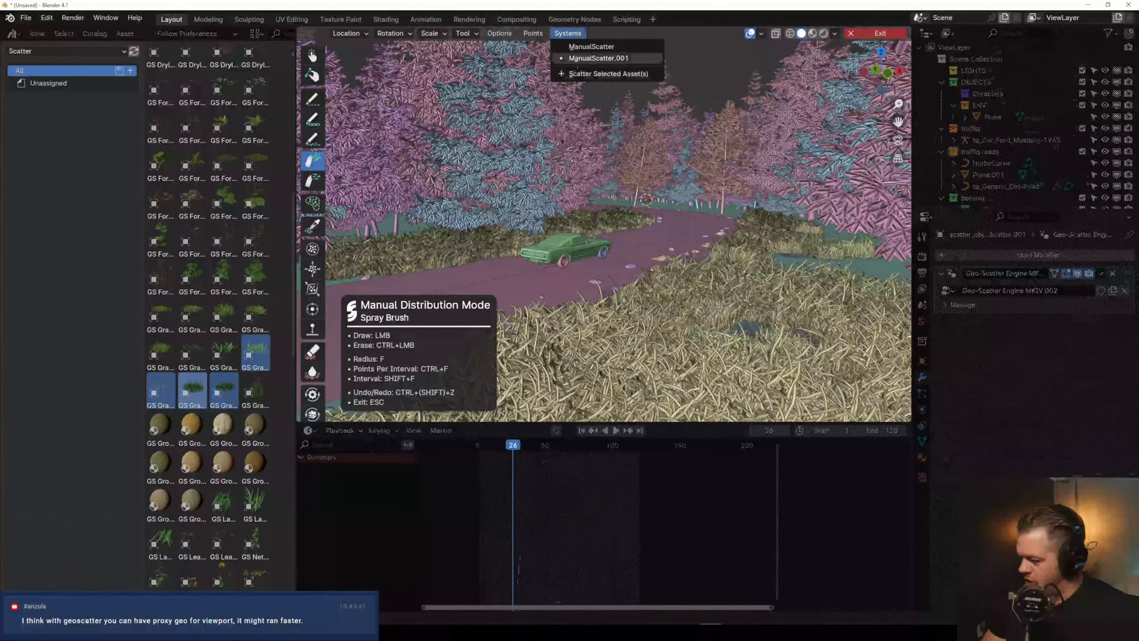
{"action": "left_click", "coordinate": [558, 46]}
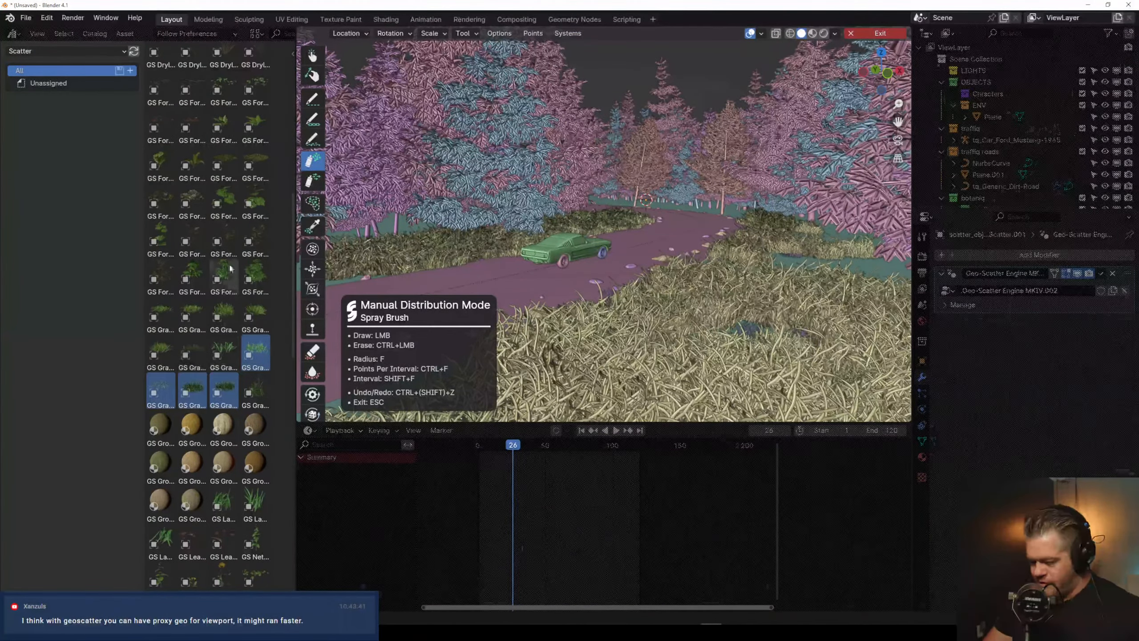
{"action": "left_click", "coordinate": [193, 274]}
{"action": "left_click", "coordinate": [257, 269], "text": "shift"}
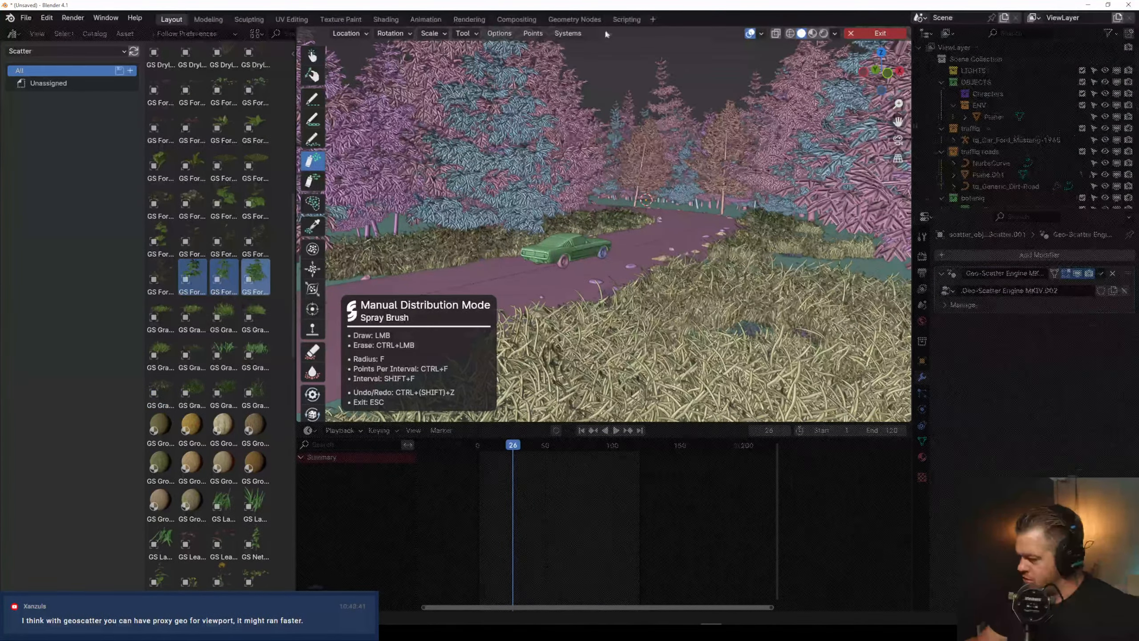
{"action": "left_click", "coordinate": [572, 34]}
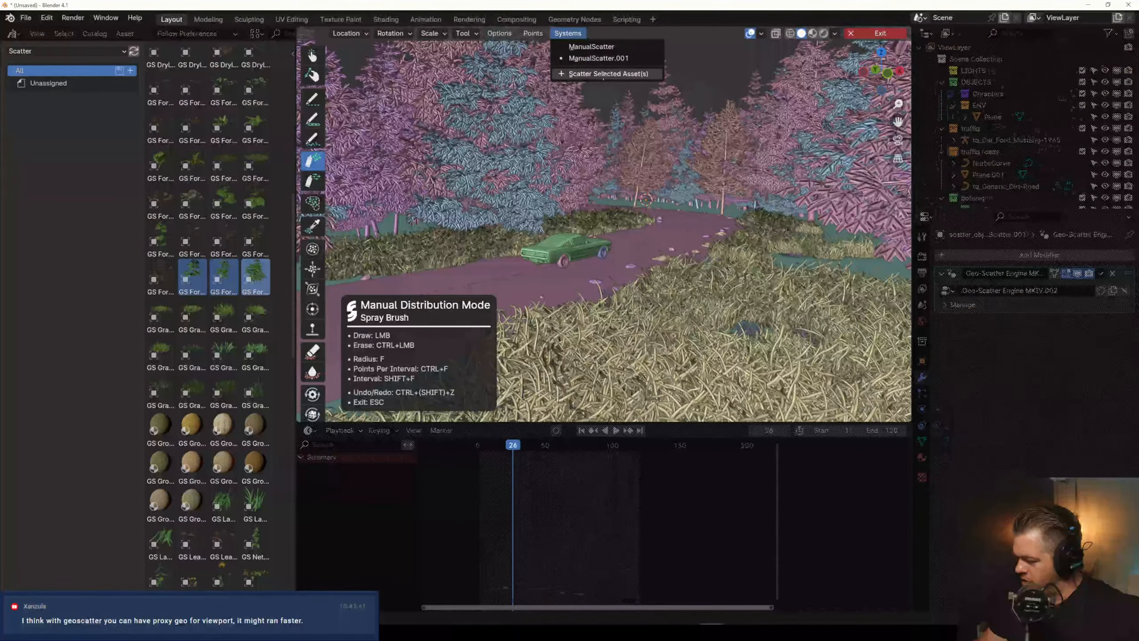
{"action": "left_click", "coordinate": [608, 74]}
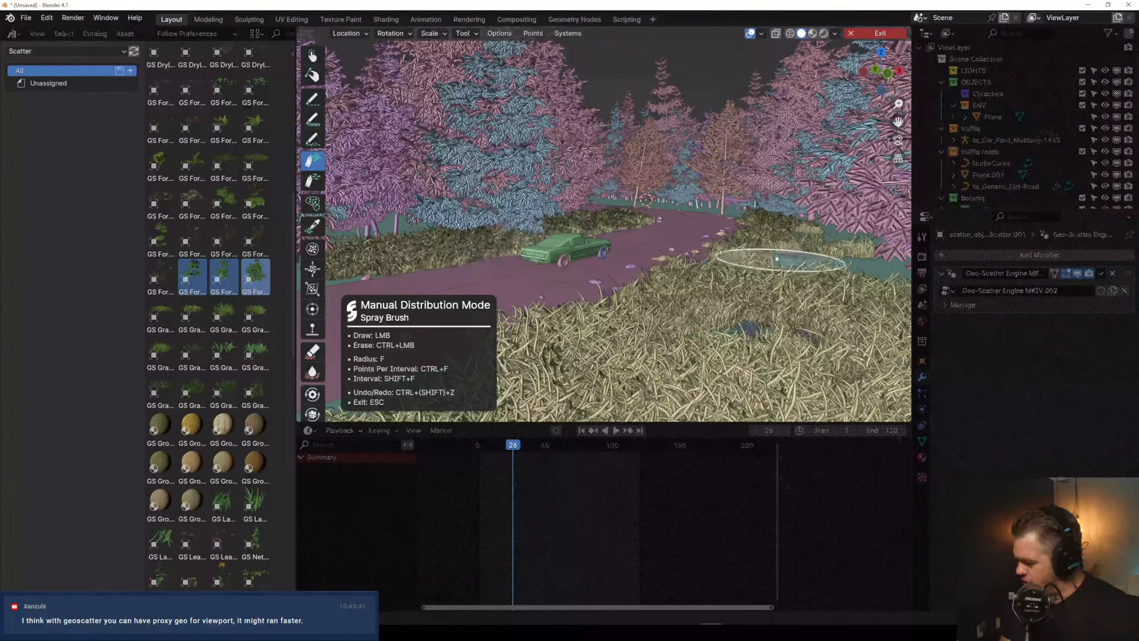
Set the Spray Brush's default scale to 0.020 on X, Y and Z for the new plants
{"action": "left_click_drag", "start_coordinate": [701, 208], "coordinate": [721, 214]}
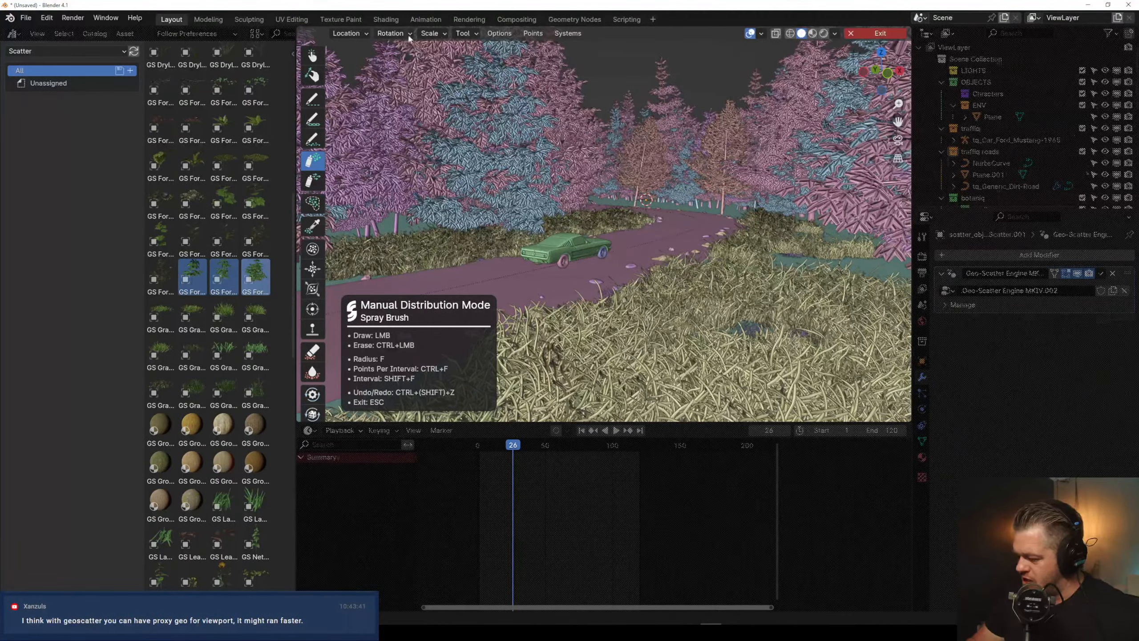
{"action": "left_click", "coordinate": [434, 35]}
{"action": "left_click_drag", "start_coordinate": [437, 67], "coordinate": [440, 89]}
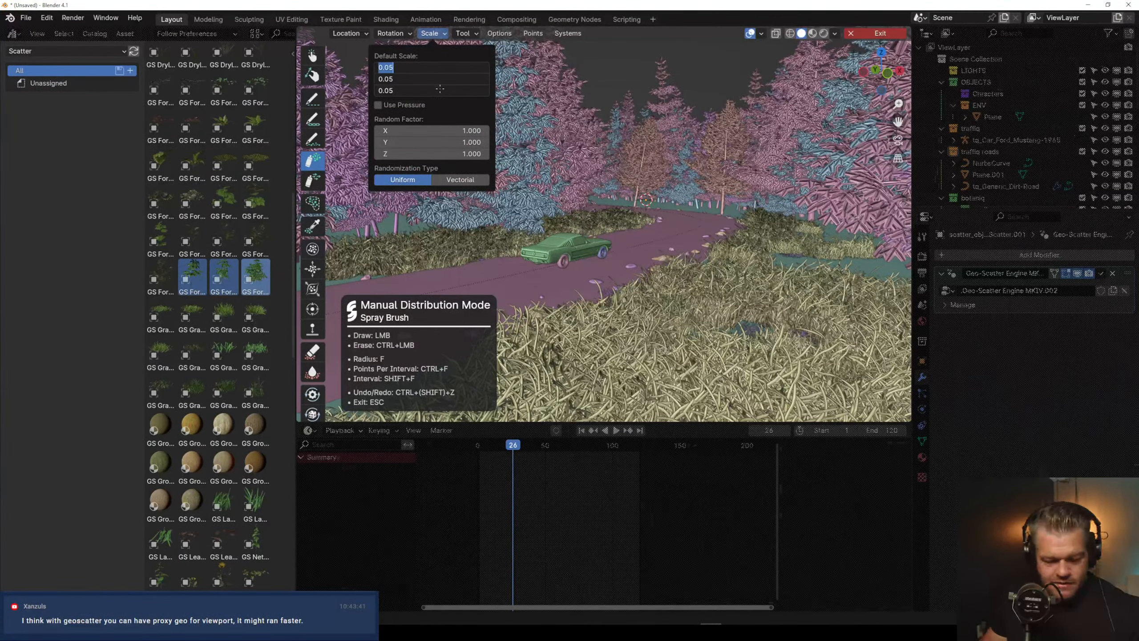
{"action": "key", "text": "BackSpace"}
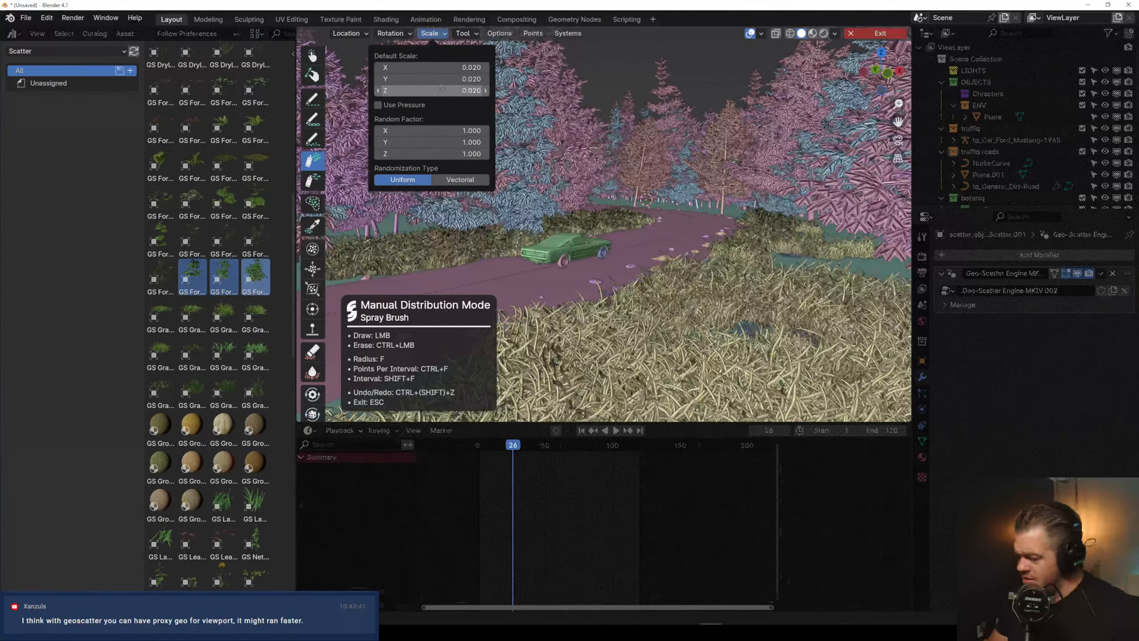
{"action": "key", "text": "Return"}
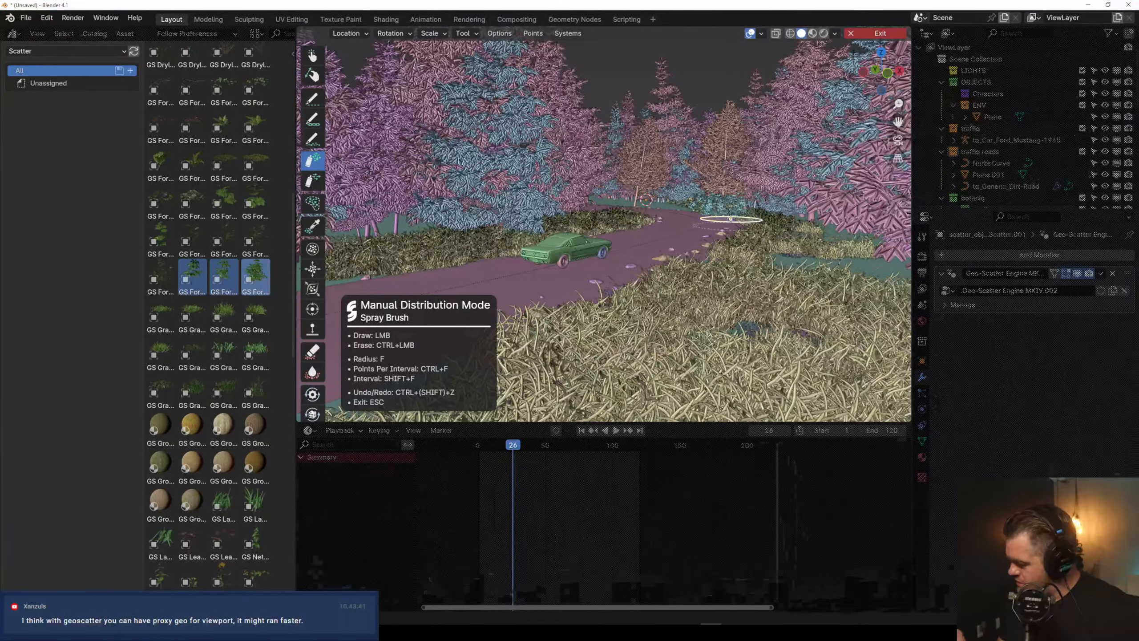
Spray leafy plants beside the road's far bend, on the bank behind the car and over the foreground verge, and leave manual distribution mode
{"action": "left_click_drag", "start_coordinate": [783, 255], "coordinate": [828, 268]}
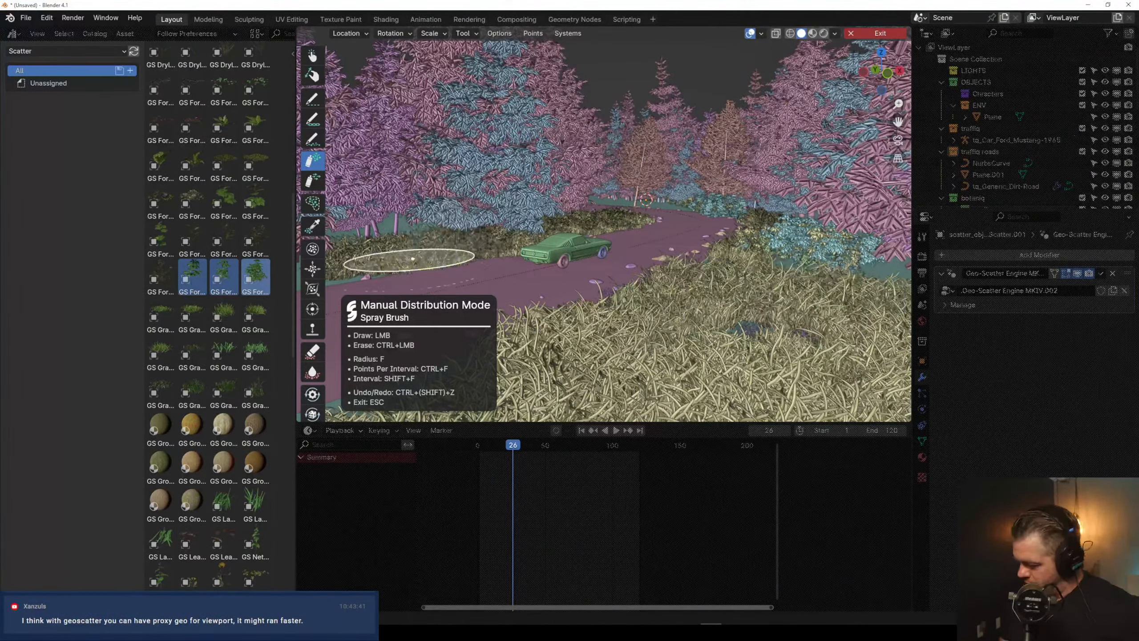
{"action": "left_click", "coordinate": [405, 258]}
{"action": "left_click", "coordinate": [675, 301]}
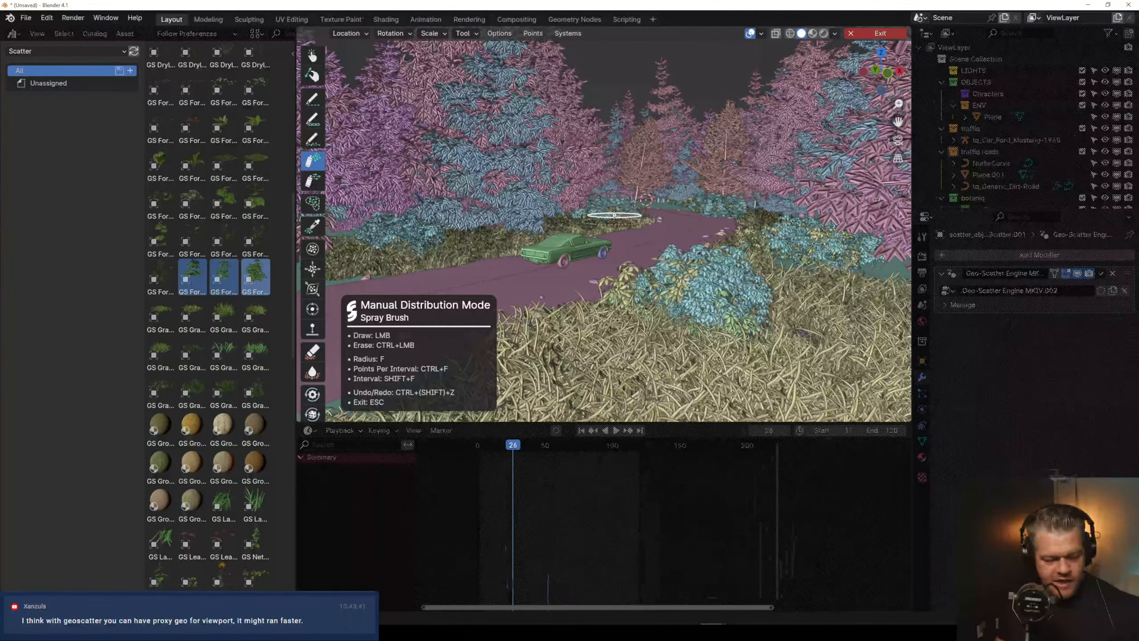
{"action": "key", "text": "Escape"}
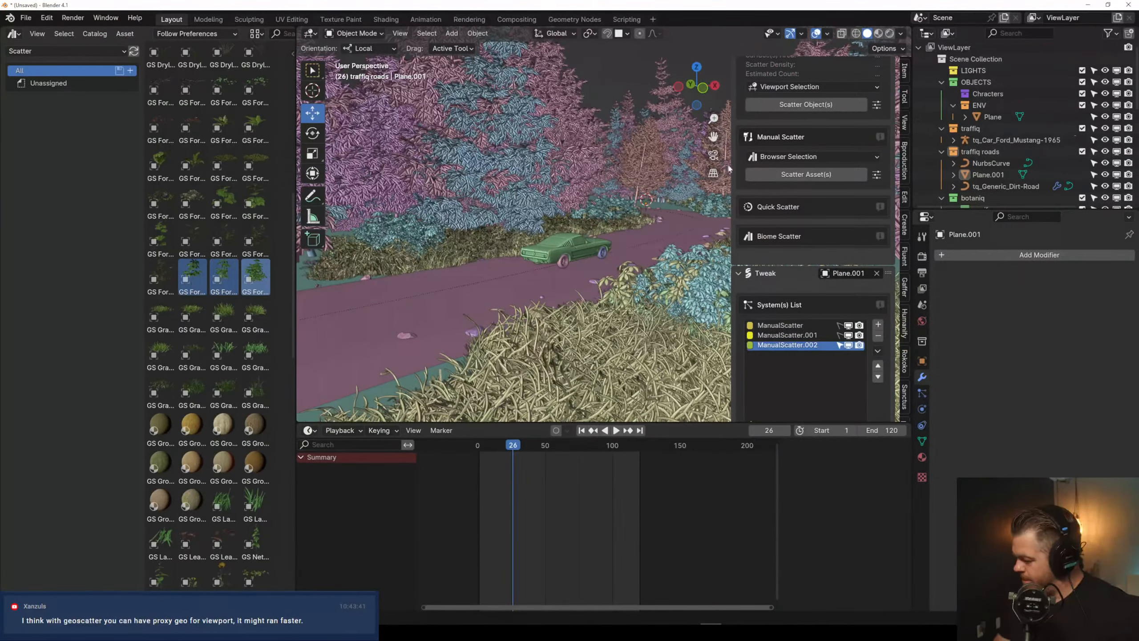
Hide the scatter sidebar, switch the viewport to rendered shading, and add a Sun light at the world origin
{"action": "left_click_drag", "start_coordinate": [731, 168], "coordinate": [897, 166]}
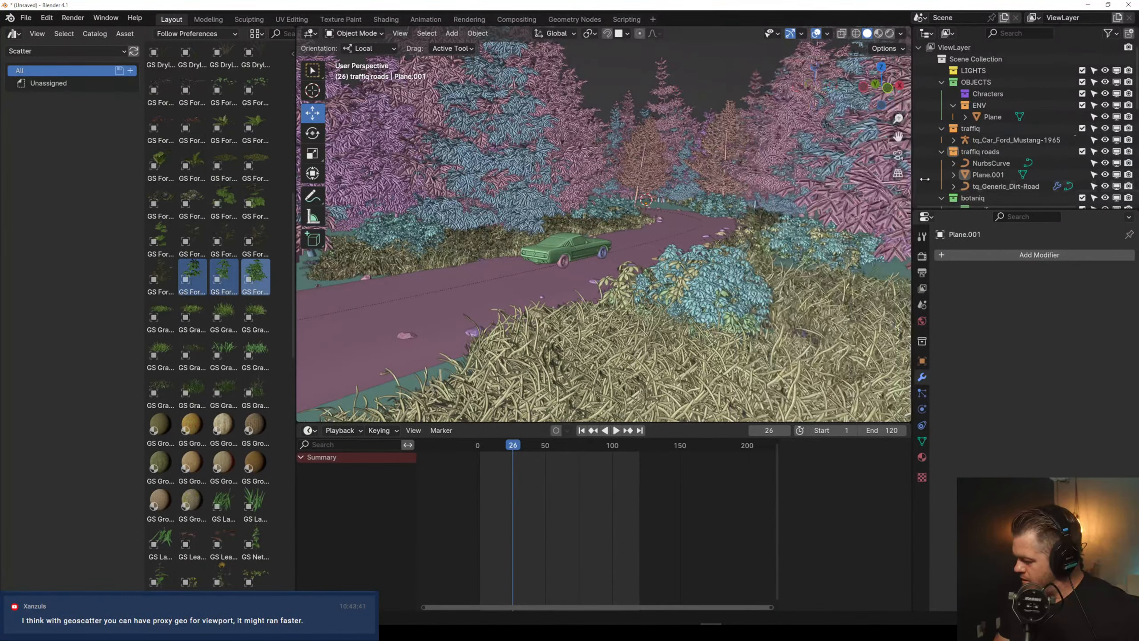
{"action": "left_click", "coordinate": [891, 34]}
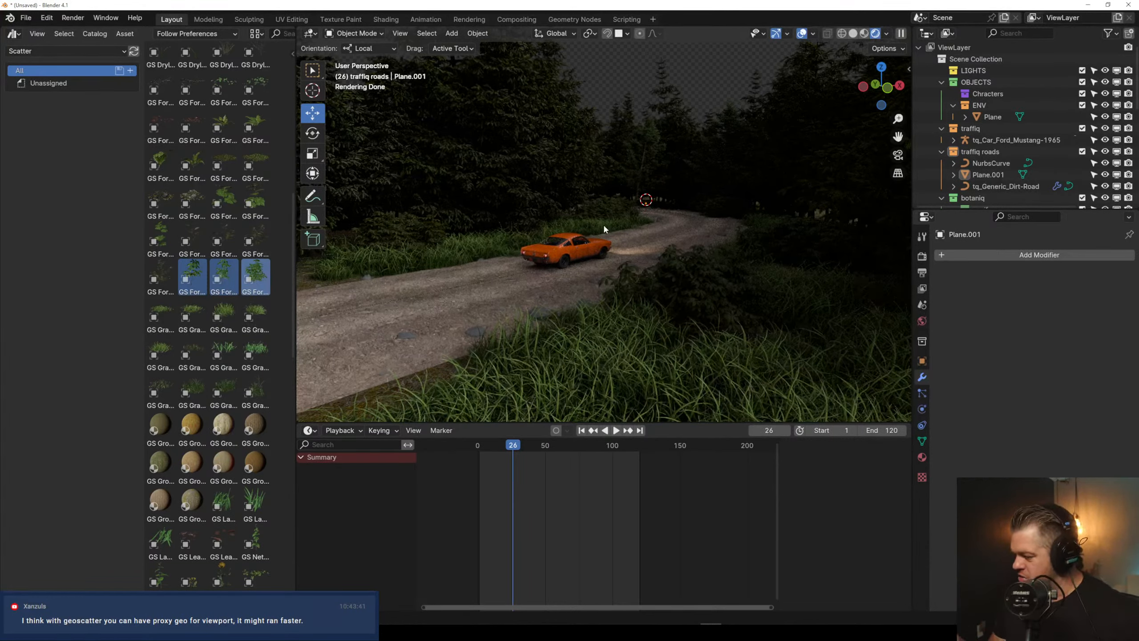
{"action": "key", "text": "F3"}
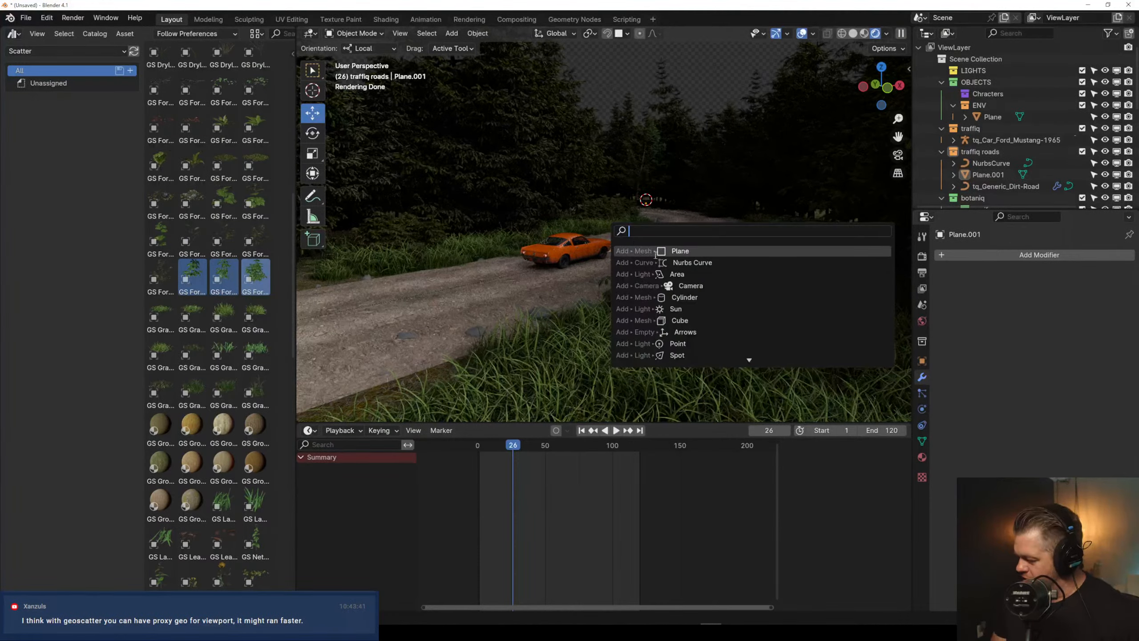
{"action": "type", "text": "s"}
{"action": "left_click", "coordinate": [676, 251]}
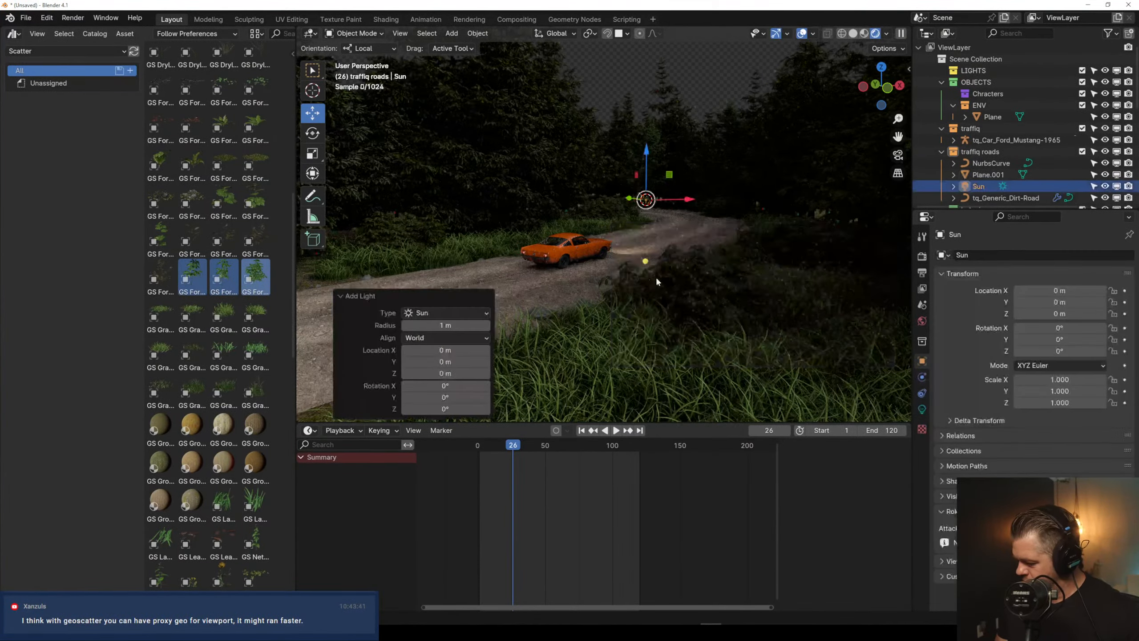
Rotate the Sun freely to about -33° on X, 1° on Y and -36° on Z
{"action": "key", "text": "shift+space"}
{"action": "key", "text": "s"}
{"action": "key", "text": "r"}
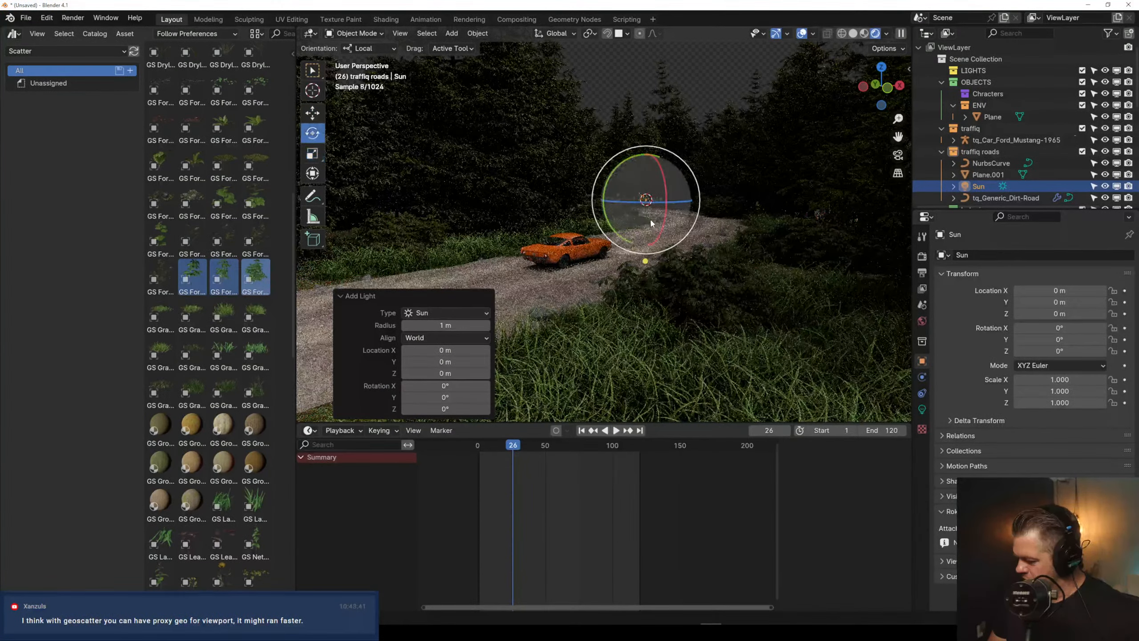
{"action": "mouse_move", "coordinate": [636, 218]}
{"action": "left_mouse_down"}
{"action": "mouse_move", "coordinate": [625, 195]}
{"action": "mouse_move", "coordinate": [648, 195]}
{"action": "mouse_move", "coordinate": [637, 200]}
{"action": "left_mouse_up"}
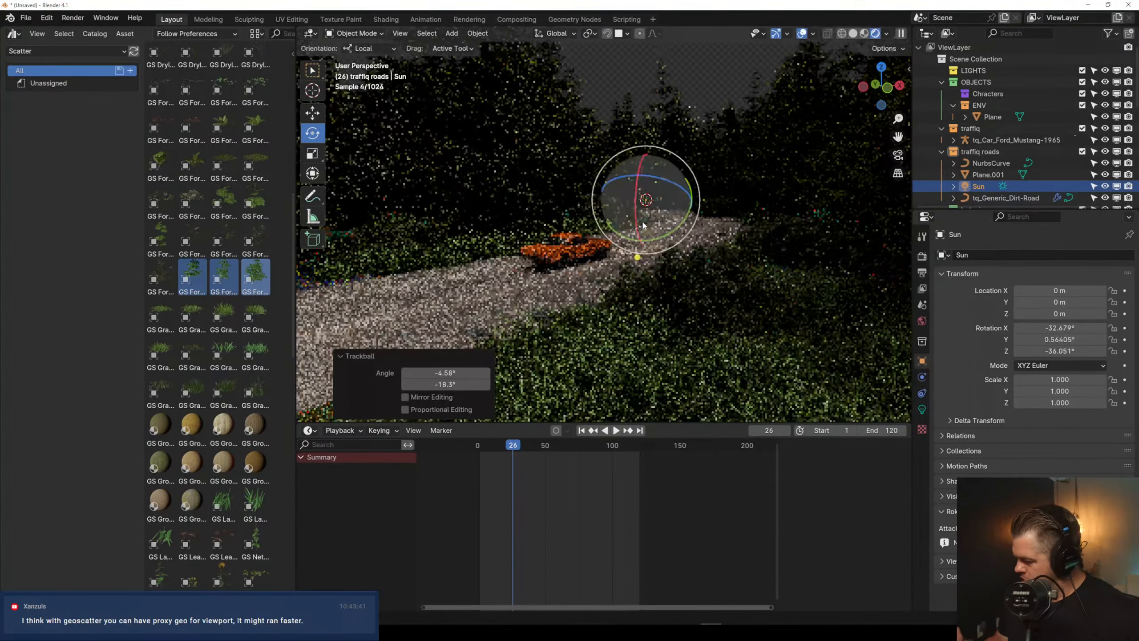
Set the Sun light's strength to 100
{"action": "left_click", "coordinate": [922, 409]}
{"action": "double_click", "coordinate": [1062, 332]}
{"action": "type", "text": "1"}
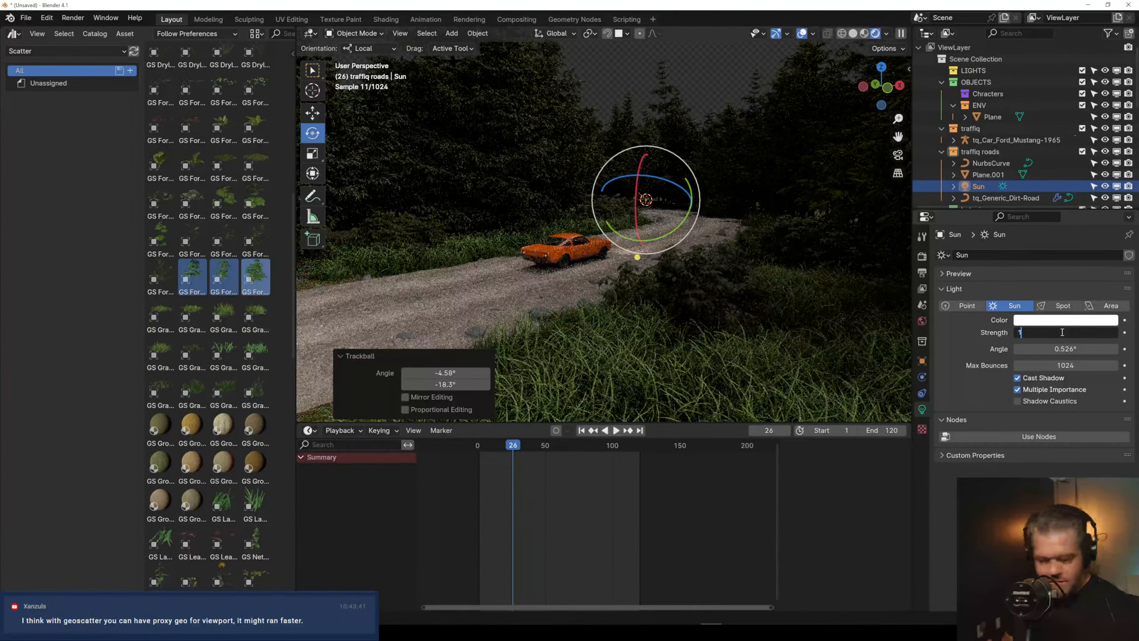
{"action": "type", "text": "00"}
{"action": "key", "text": "Return"}
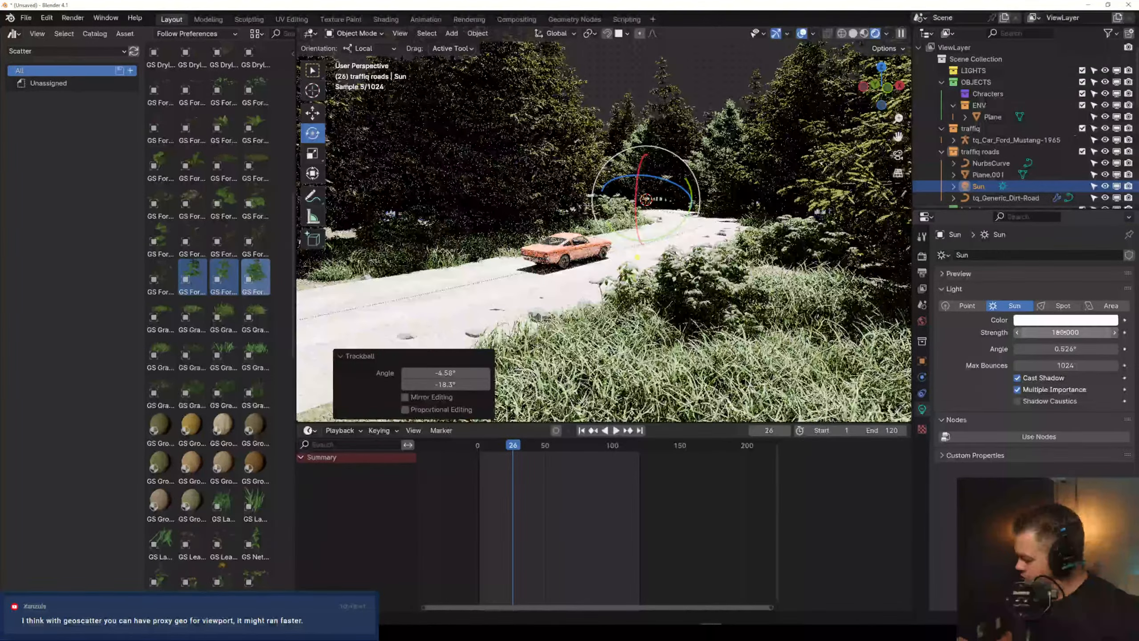
{"action": "double_click", "coordinate": [1061, 332]}
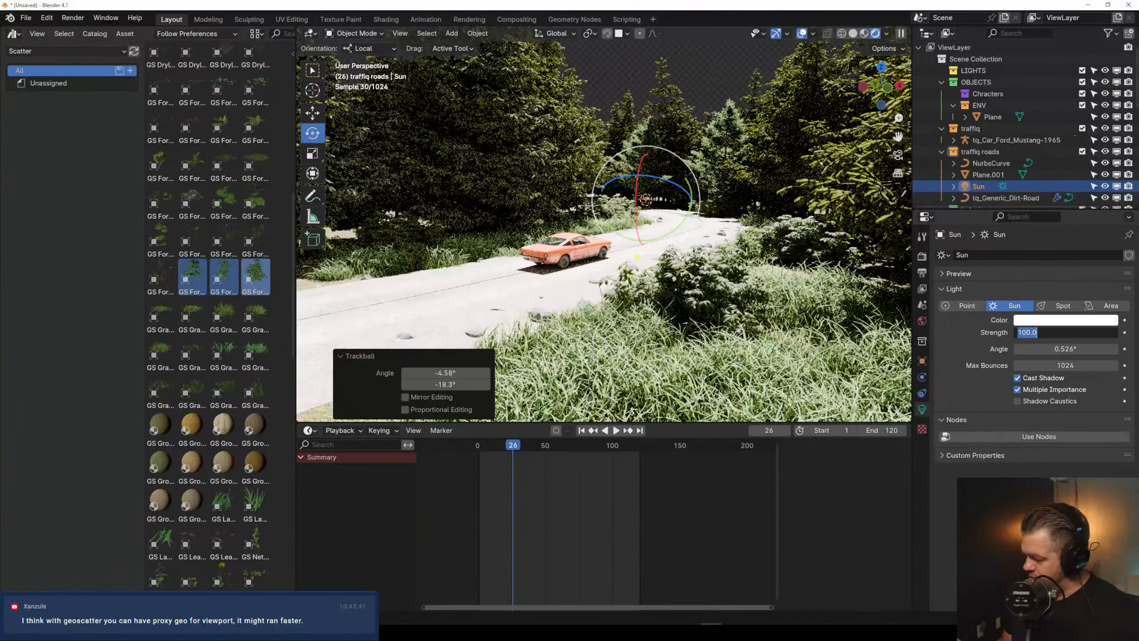
{"action": "key", "text": "Return"}
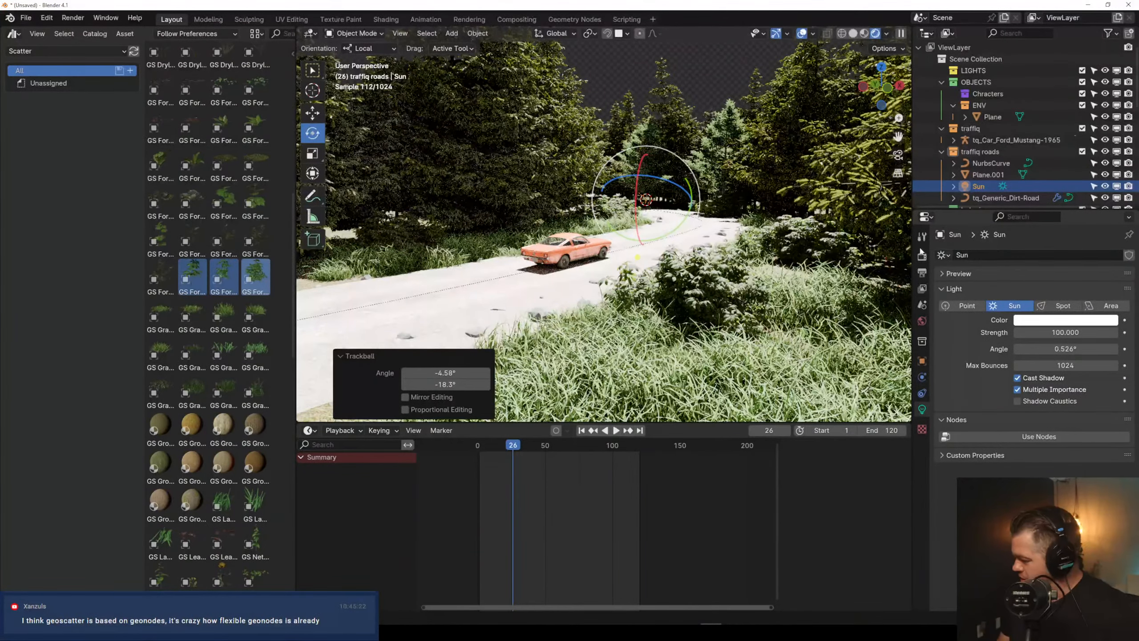
Adjust the scene's color management to tone down the blown-out highlights in the rendered view
{"action": "left_click", "coordinate": [922, 256]}
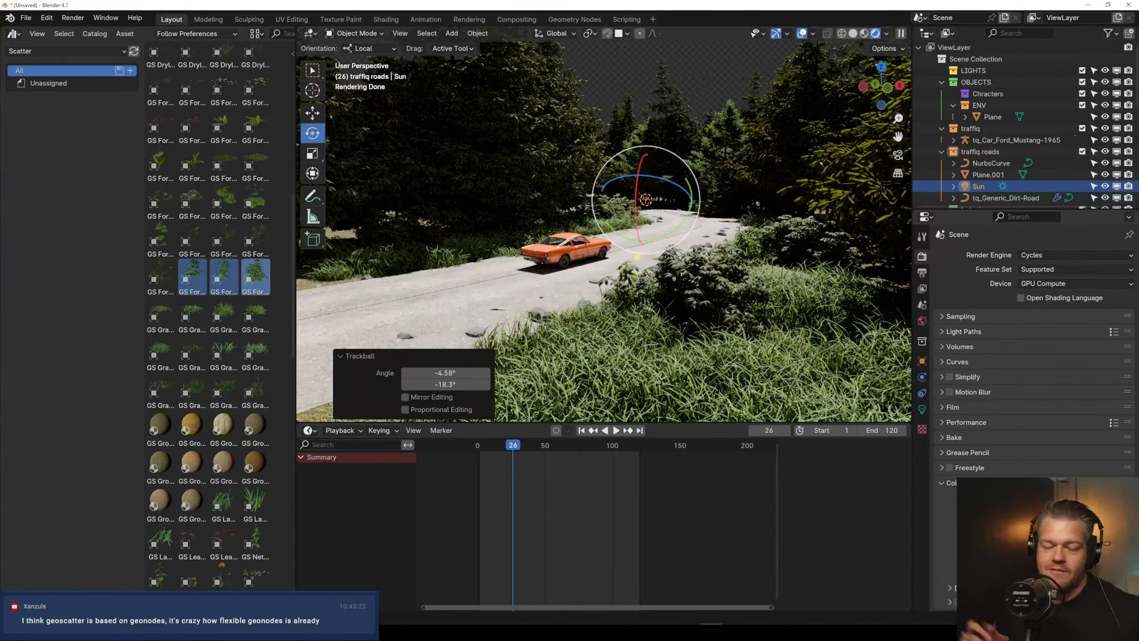
{"action": "left_click", "coordinate": [887, 35]}
{"action": "left_click", "coordinate": [889, 35]}
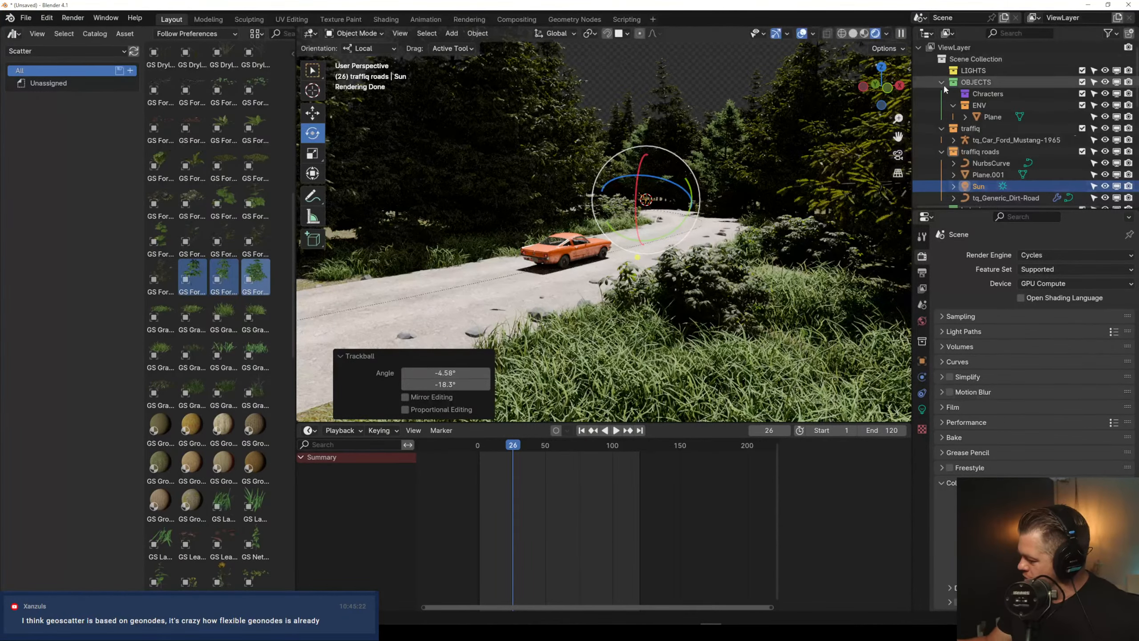
Move the Sun into the LIGHTS collection and collapse the other collections in the scene hierarchy
{"action": "left_click_drag", "start_coordinate": [979, 190], "coordinate": [973, 70]}
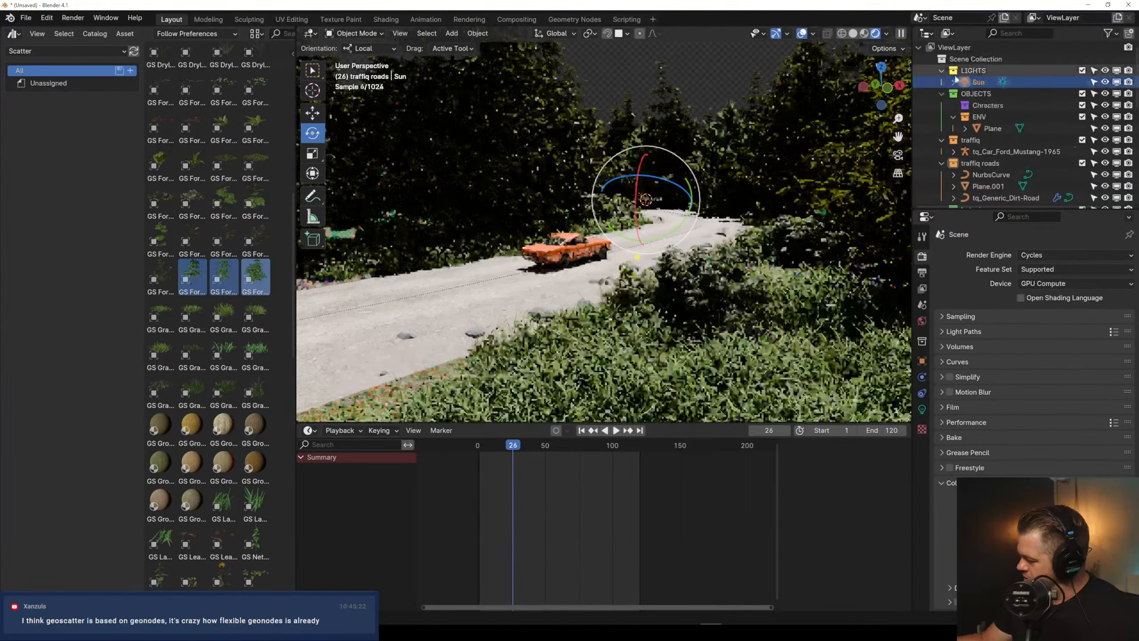
{"action": "left_click", "coordinate": [942, 93]}
{"action": "left_click", "coordinate": [942, 105]}
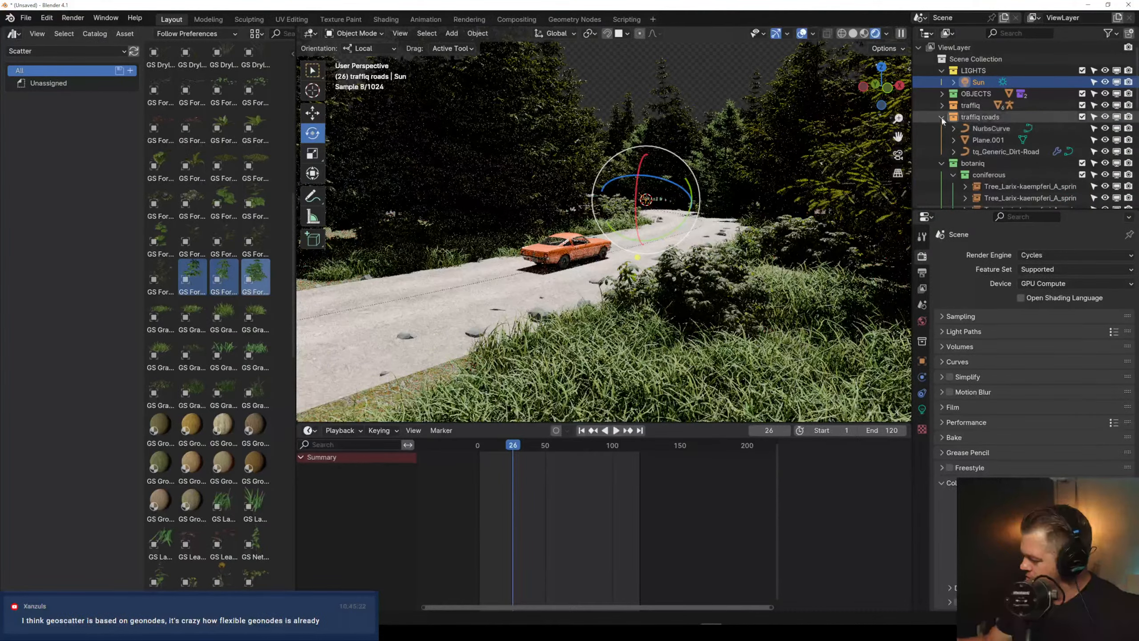
{"action": "left_click", "coordinate": [942, 116]}
{"action": "left_click", "coordinate": [942, 128]}
{"action": "left_click", "coordinate": [942, 140]}
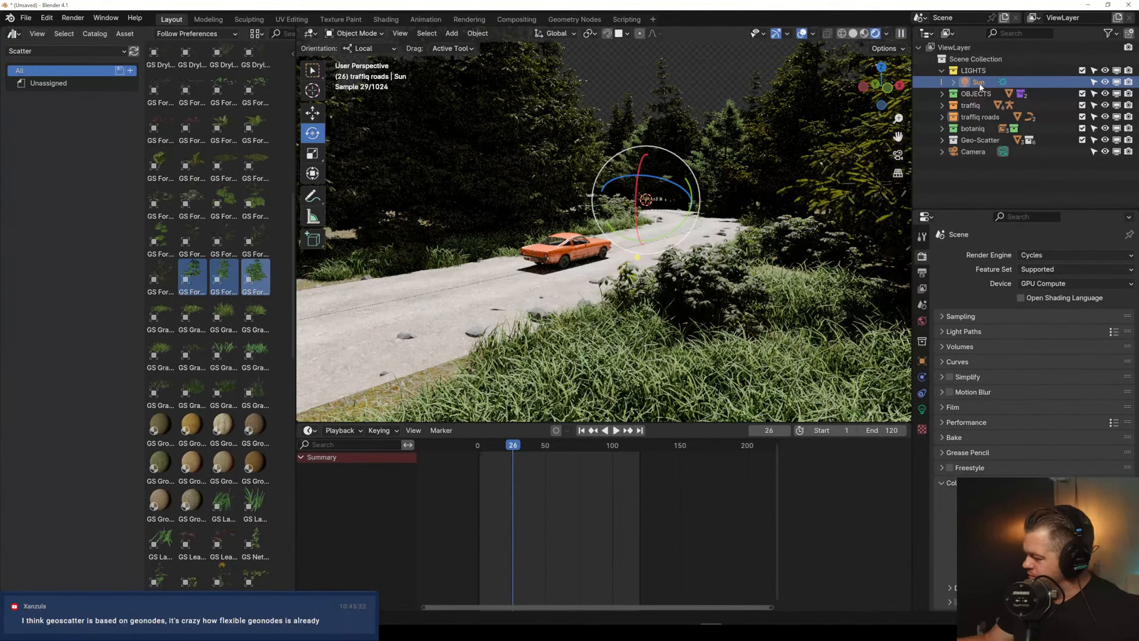
Set the Sun's angle to 16.4° and tilt the light by about -8° with a trackball rotation
{"action": "left_click", "coordinate": [922, 409]}
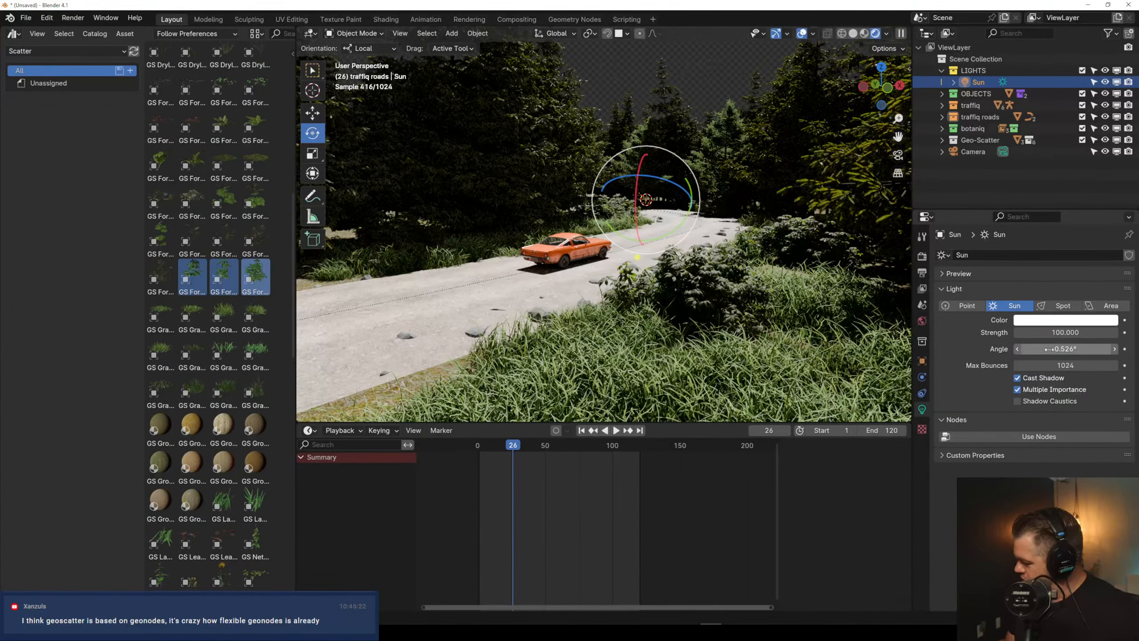
{"action": "left_click_drag", "start_coordinate": [1066, 350], "coordinate": [1042, 352]}
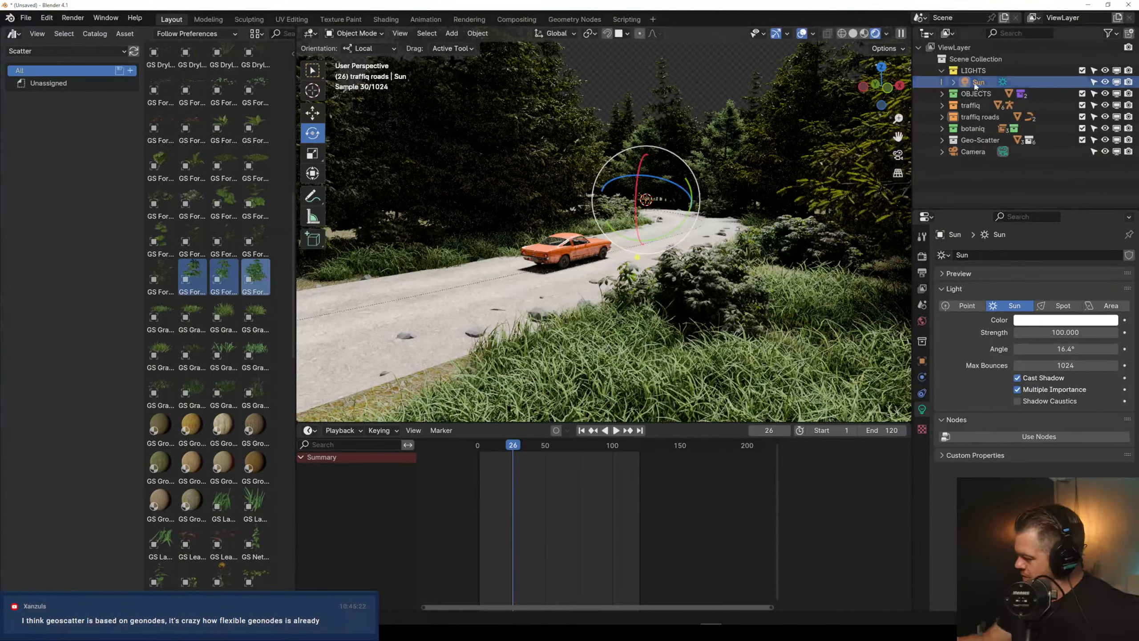
{"action": "left_click_drag", "start_coordinate": [646, 213], "coordinate": [644, 207]}
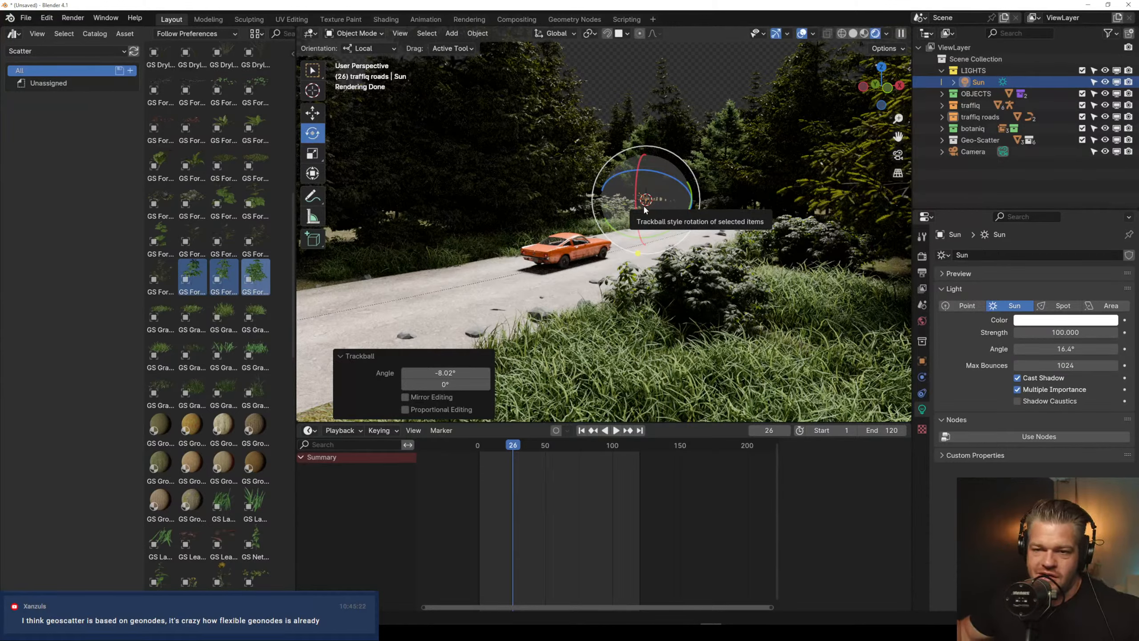
{"action": "left_click", "coordinate": [982, 178]}
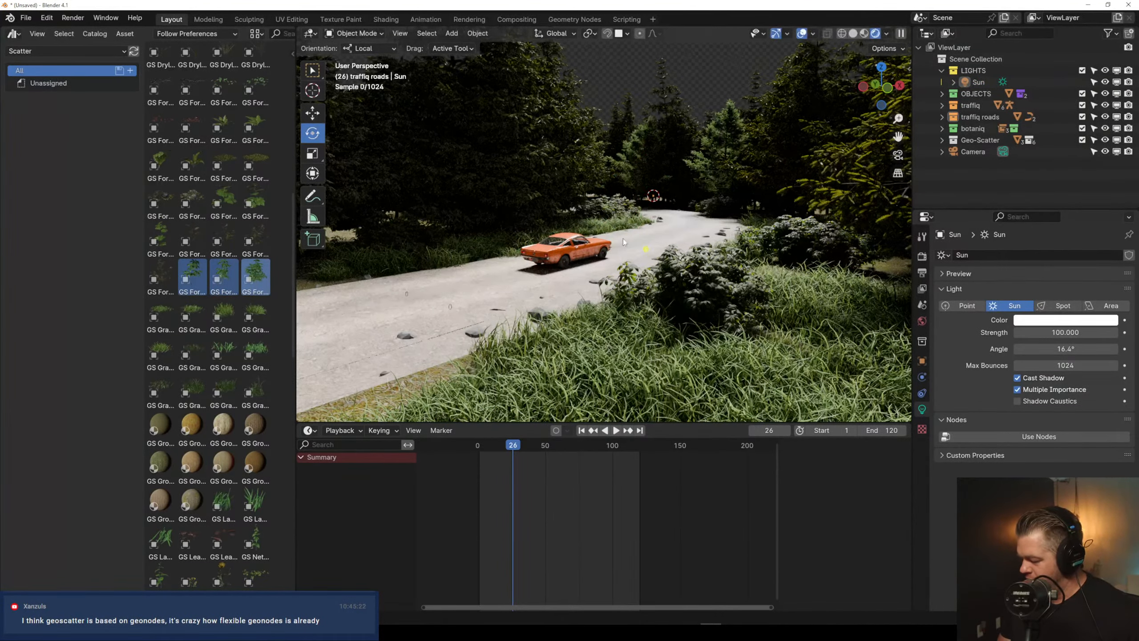
Inspect the car and the road ahead up close in the render, and return the viewport to solid shading
{"action": "scroll", "coordinate": [623, 238], "scroll_direction": "up", "scroll_amount": 3}
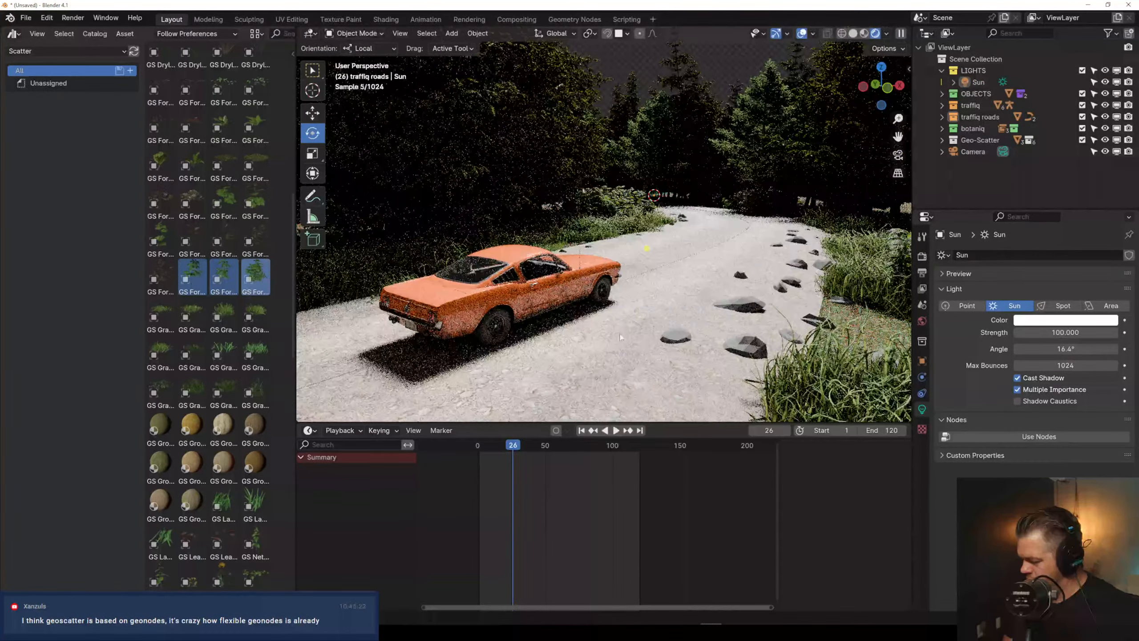
{"action": "scroll", "coordinate": [619, 334], "scroll_direction": "up", "scroll_amount": 2}
{"action": "scroll", "coordinate": [619, 333], "scroll_direction": "up", "scroll_amount": 3}
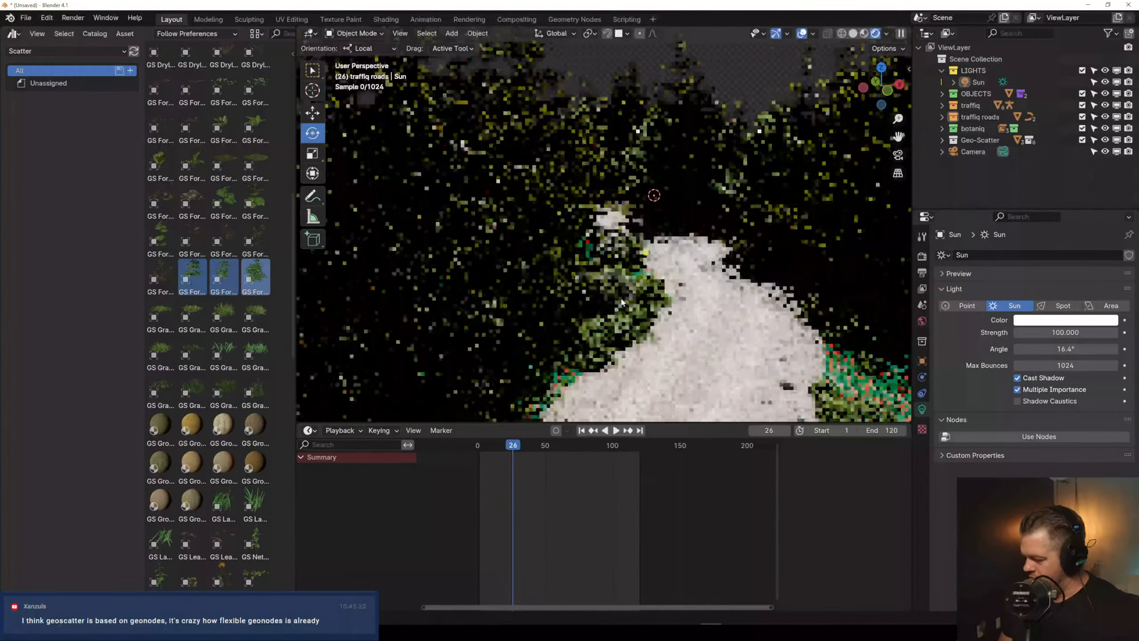
{"action": "scroll", "coordinate": [622, 298], "scroll_direction": "down", "scroll_amount": 4}
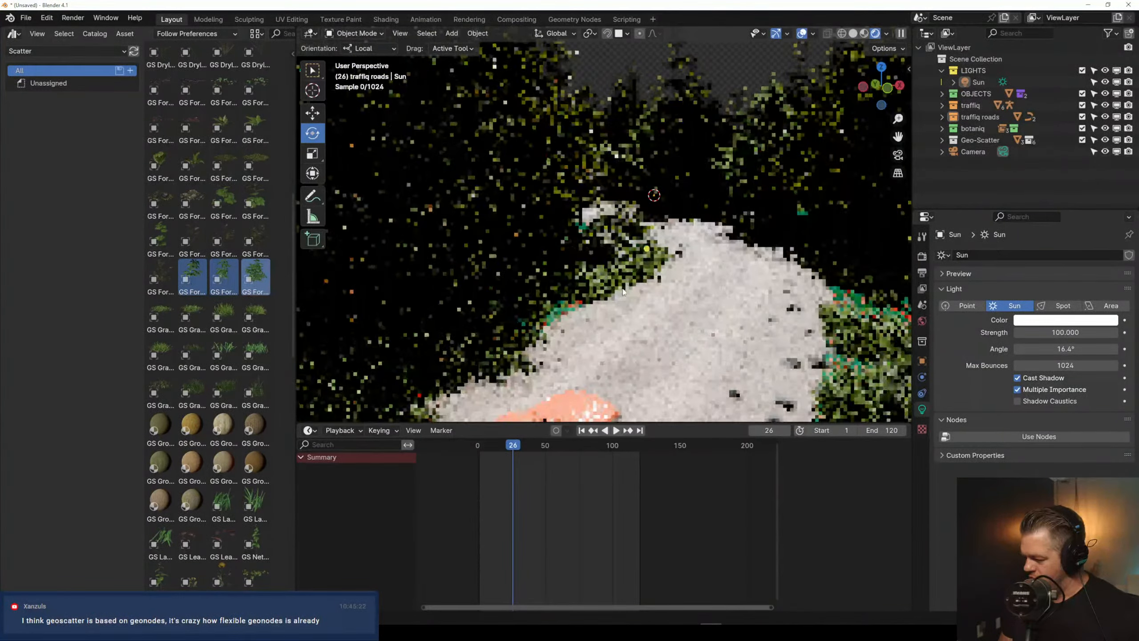
{"action": "left_click", "coordinate": [853, 33]}
{"action": "scroll", "coordinate": [558, 339], "scroll_direction": "down", "scroll_amount": 5}
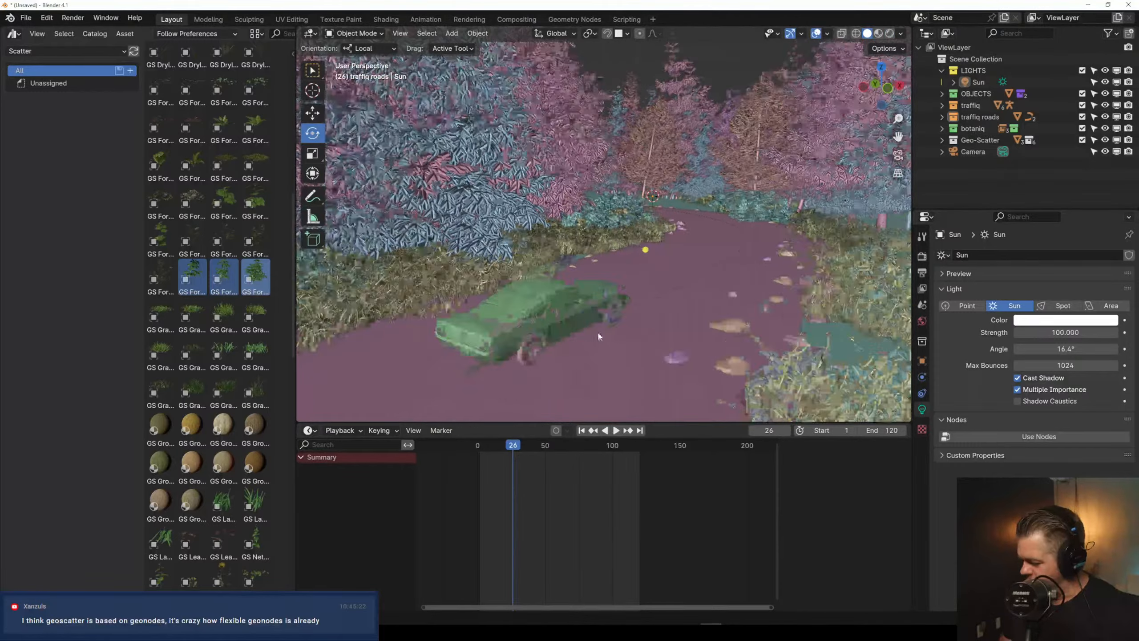
Enable depth of field on the camera and set the Mustang's body as its focus object
{"action": "scroll", "coordinate": [605, 314], "scroll_direction": "up", "scroll_amount": 2}
{"action": "middle_click_drag", "start_coordinate": [605, 326], "coordinate": [604, 321]}
{"action": "left_click", "coordinate": [582, 243]}
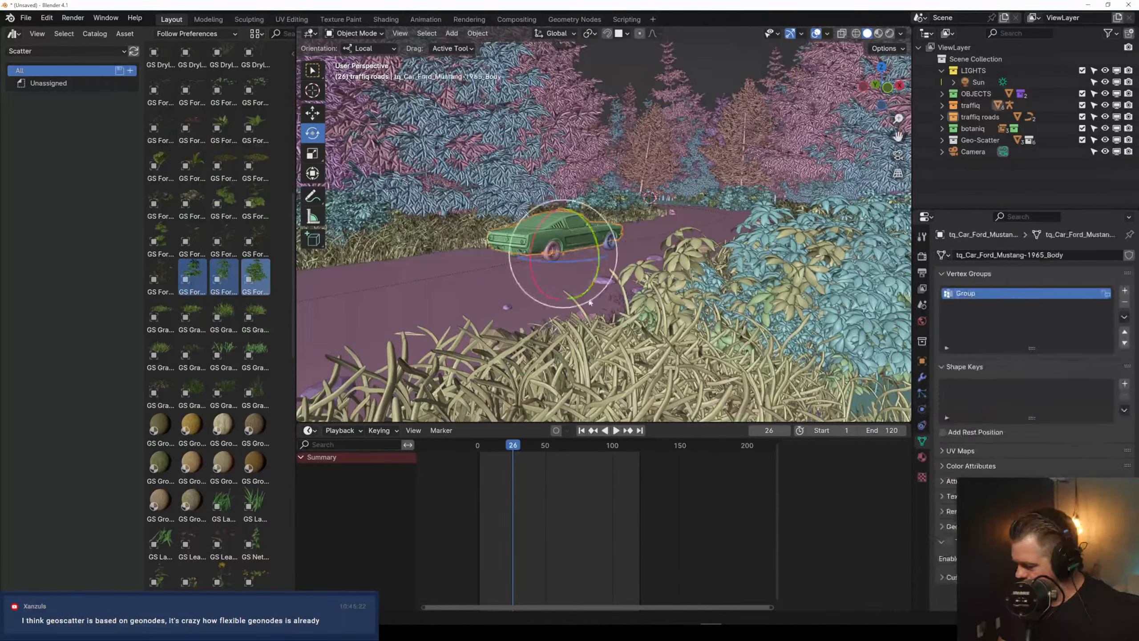
{"action": "scroll", "coordinate": [605, 283], "scroll_direction": "up", "scroll_amount": 4}
{"action": "scroll", "coordinate": [600, 292], "scroll_direction": "down", "scroll_amount": 2}
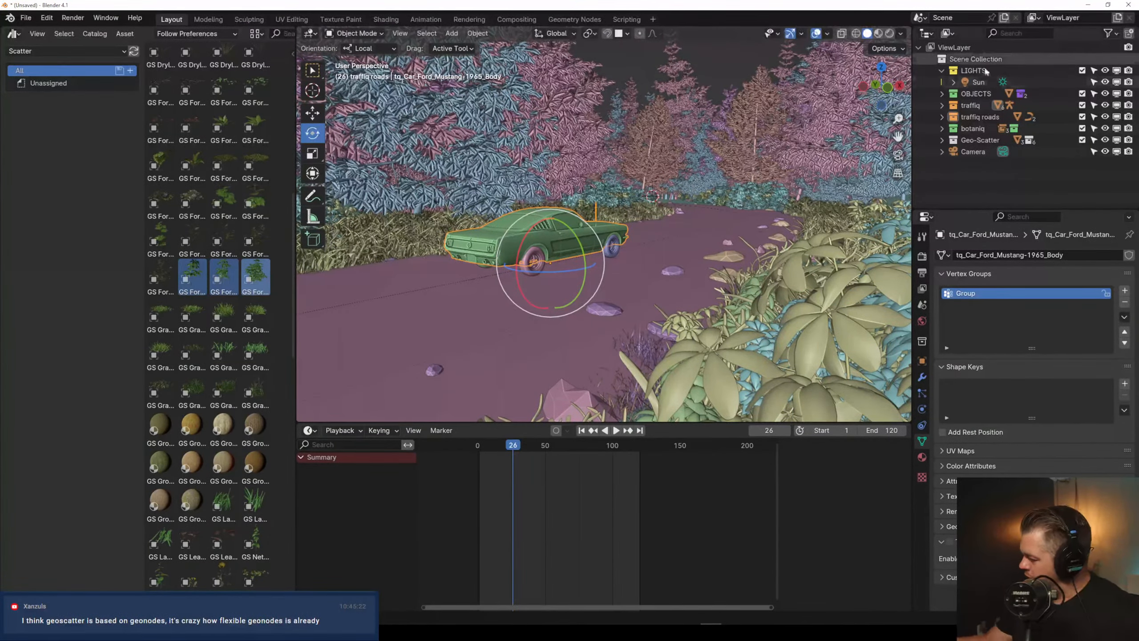
{"action": "left_click", "coordinate": [974, 153]}
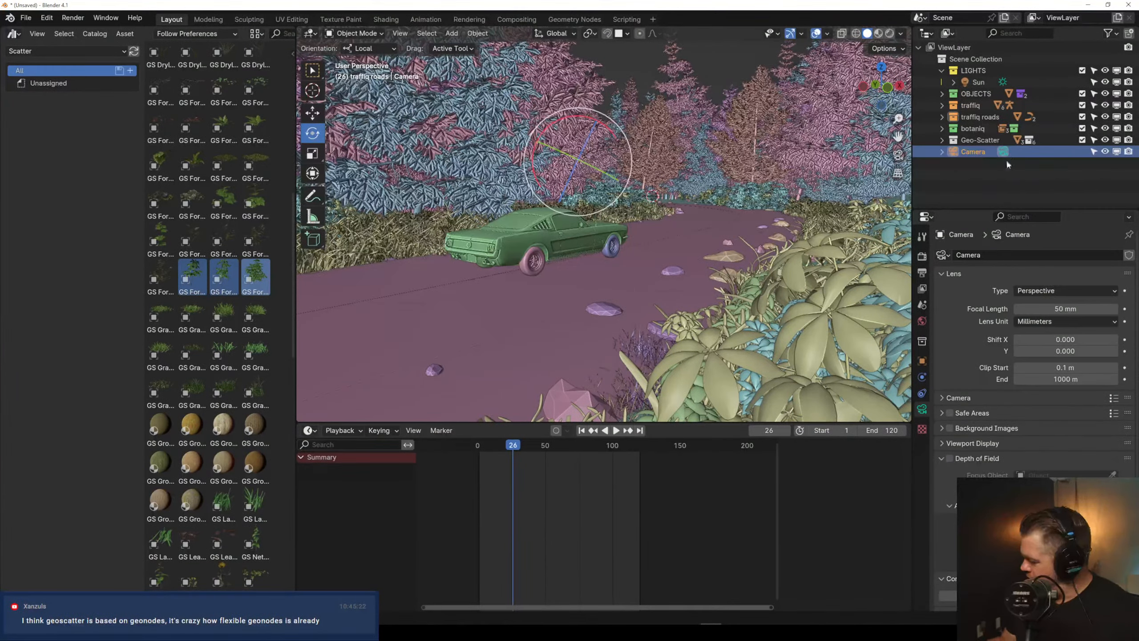
{"action": "left_click", "coordinate": [950, 459]}
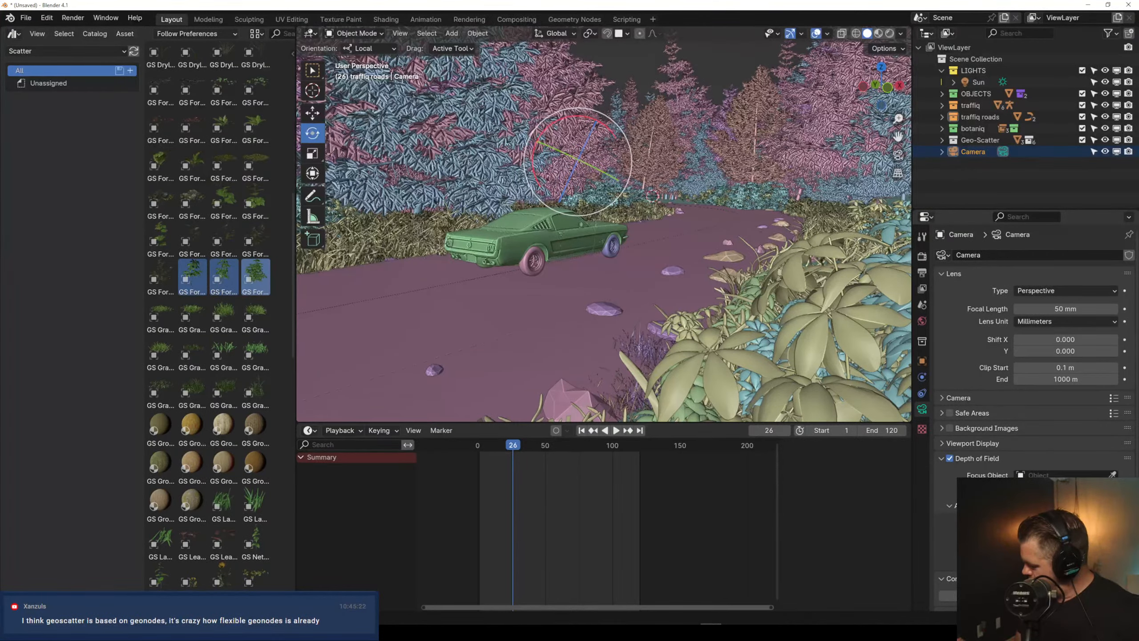
{"action": "left_click", "coordinate": [545, 237]}
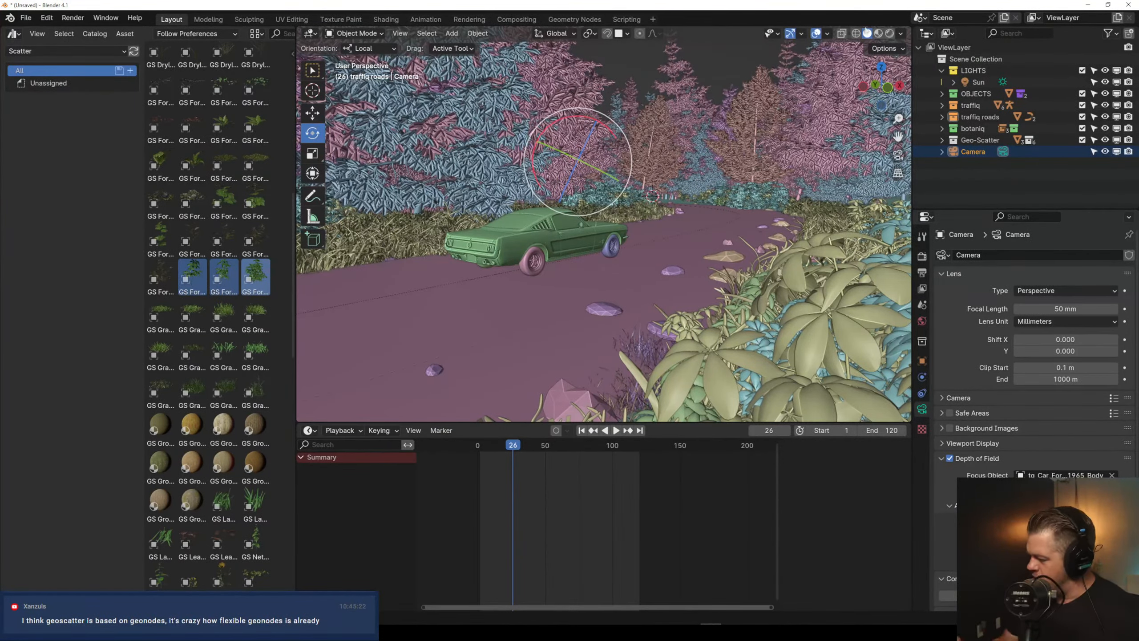
Reframe the camera low behind the Mustang with roadside plants in the foreground, and preview the shot rendered
{"action": "left_click", "coordinate": [890, 34]}
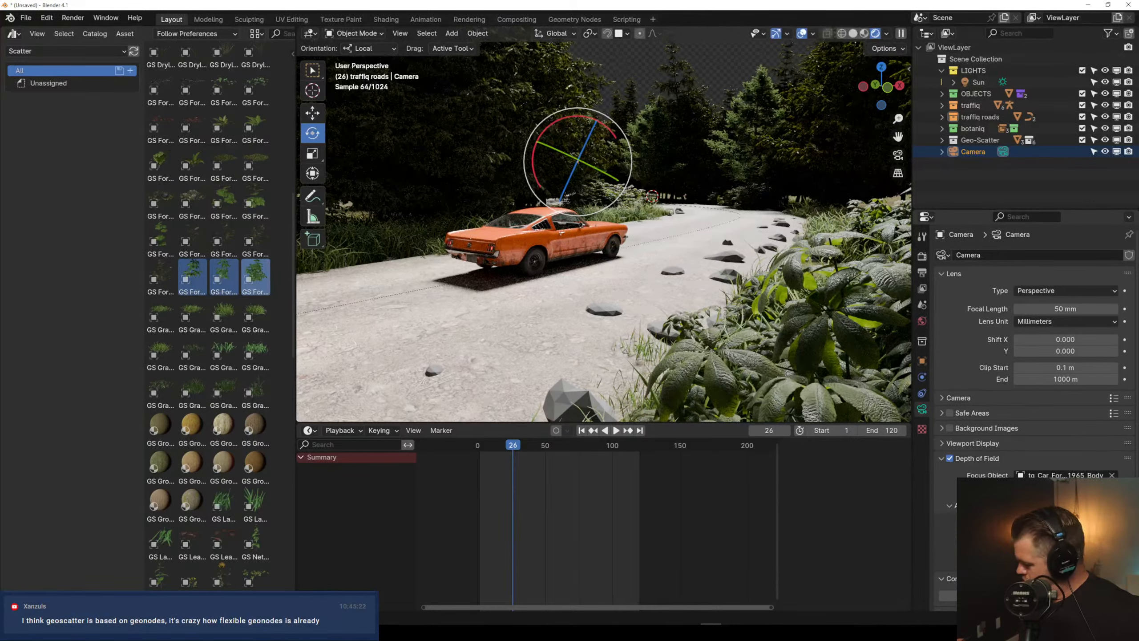
{"action": "left_click", "coordinate": [898, 154]}
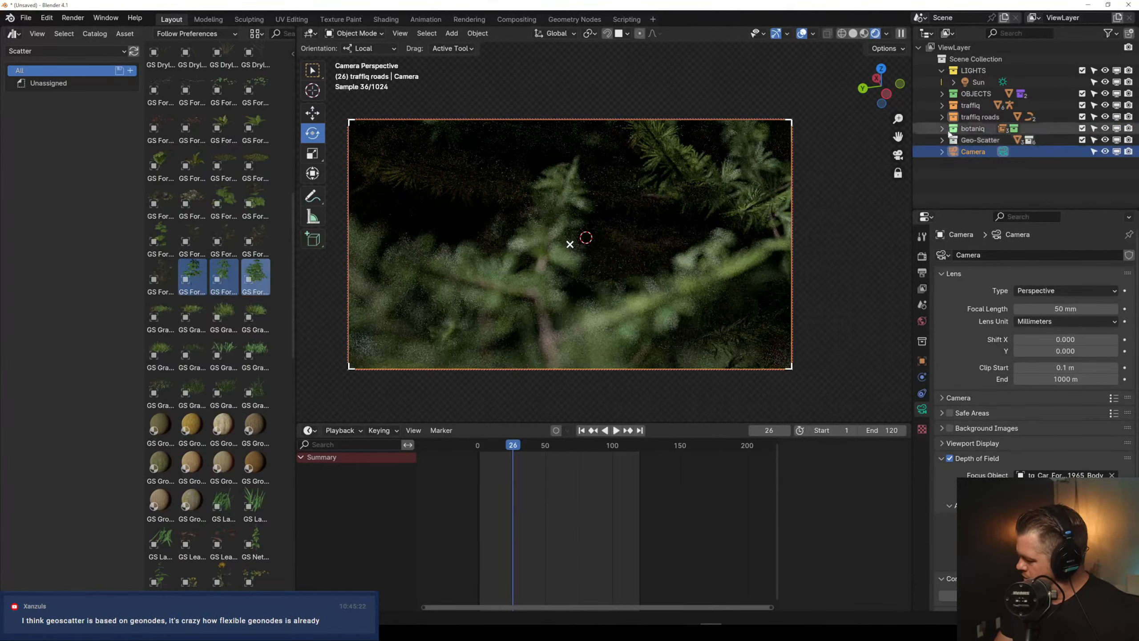
{"action": "left_click", "coordinate": [942, 105]}
{"action": "left_click", "coordinate": [1013, 116]}
{"action": "left_click_drag", "start_coordinate": [628, 227], "coordinate": [649, 196]}
{"action": "middle_click_drag", "start_coordinate": [650, 196], "coordinate": [619, 227]}
{"action": "left_click", "coordinate": [854, 34]}
{"action": "middle_click_drag", "start_coordinate": [600, 267], "coordinate": [634, 237]}
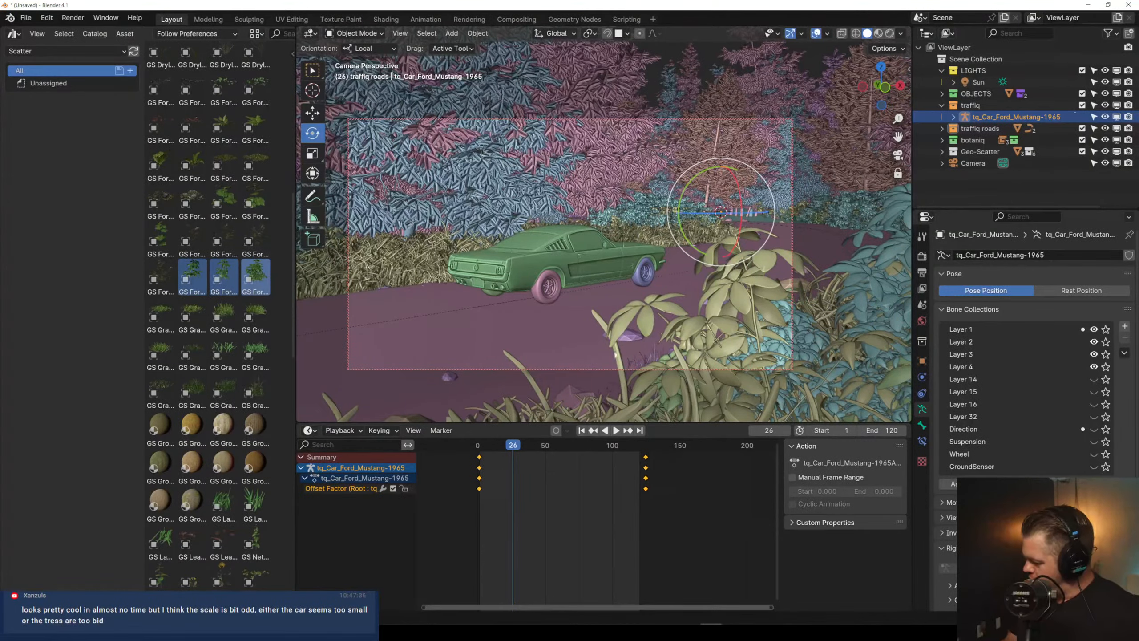
{"action": "mouse_move", "coordinate": [603, 320]}
{"action": "middle_mouse_down"}
{"action": "mouse_move", "coordinate": [583, 317]}
{"action": "mouse_move", "coordinate": [608, 321]}
{"action": "middle_mouse_up"}
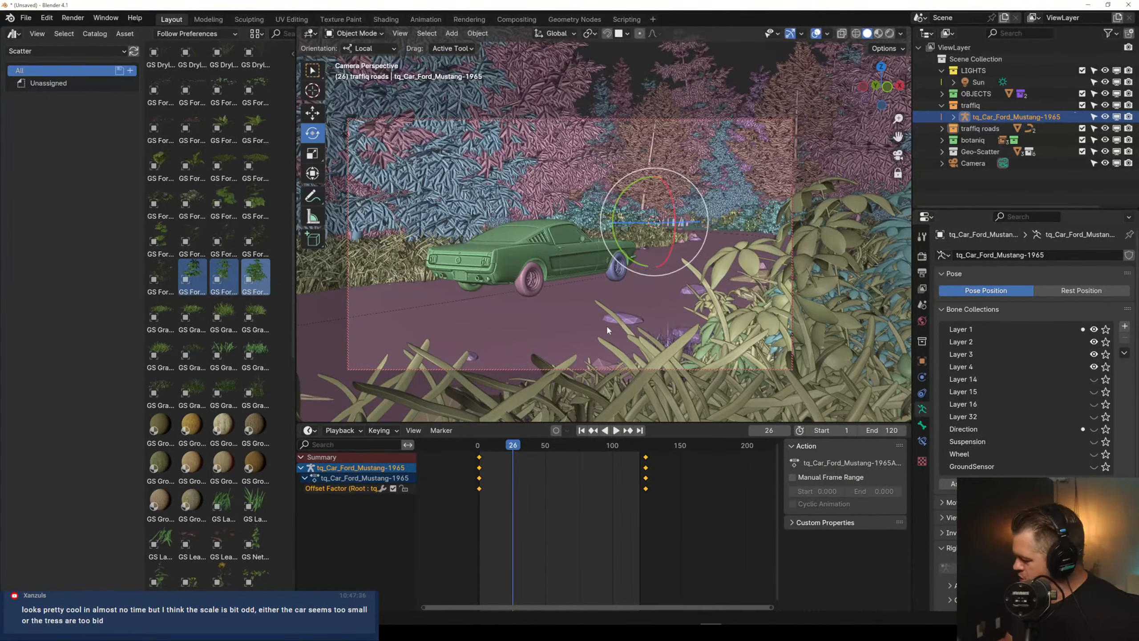
{"action": "left_click", "coordinate": [888, 39]}
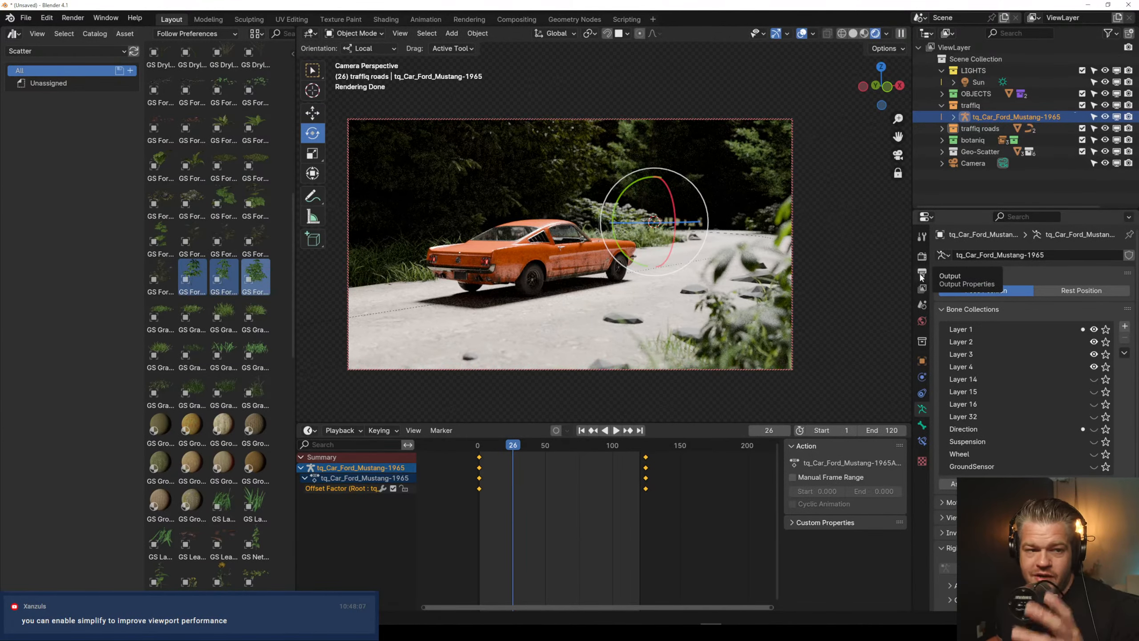
Return to solid shading and examine the Geo-Scatter creation options and the scatter systems on Plane.001
{"action": "left_click", "coordinate": [853, 34]}
{"action": "left_click", "coordinate": [750, 326]}
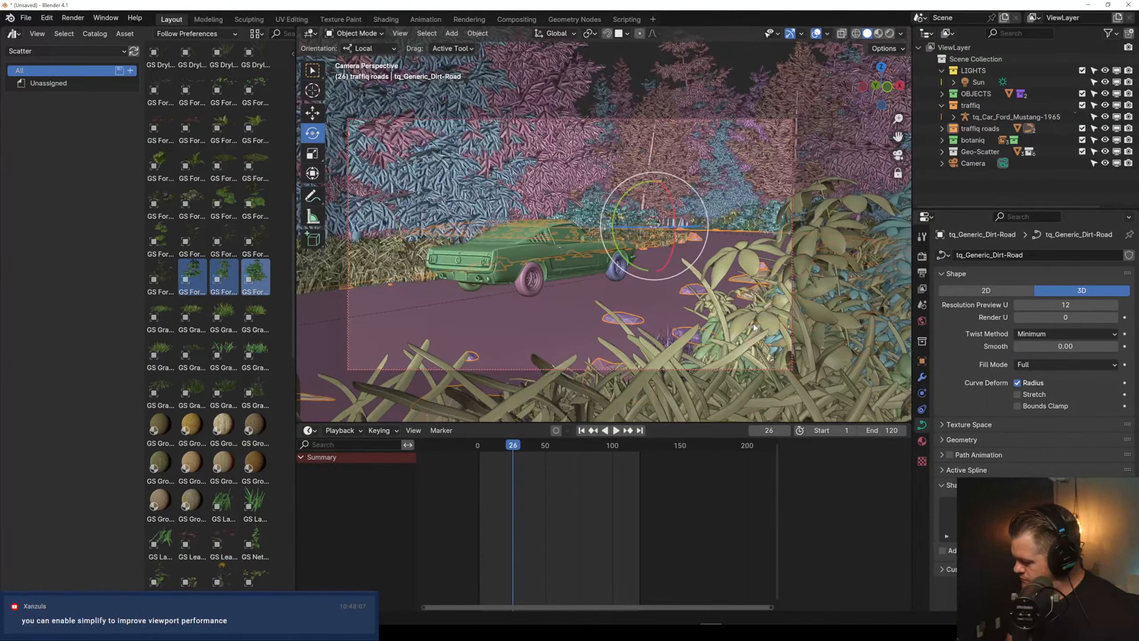
{"action": "left_click", "coordinate": [576, 144]}
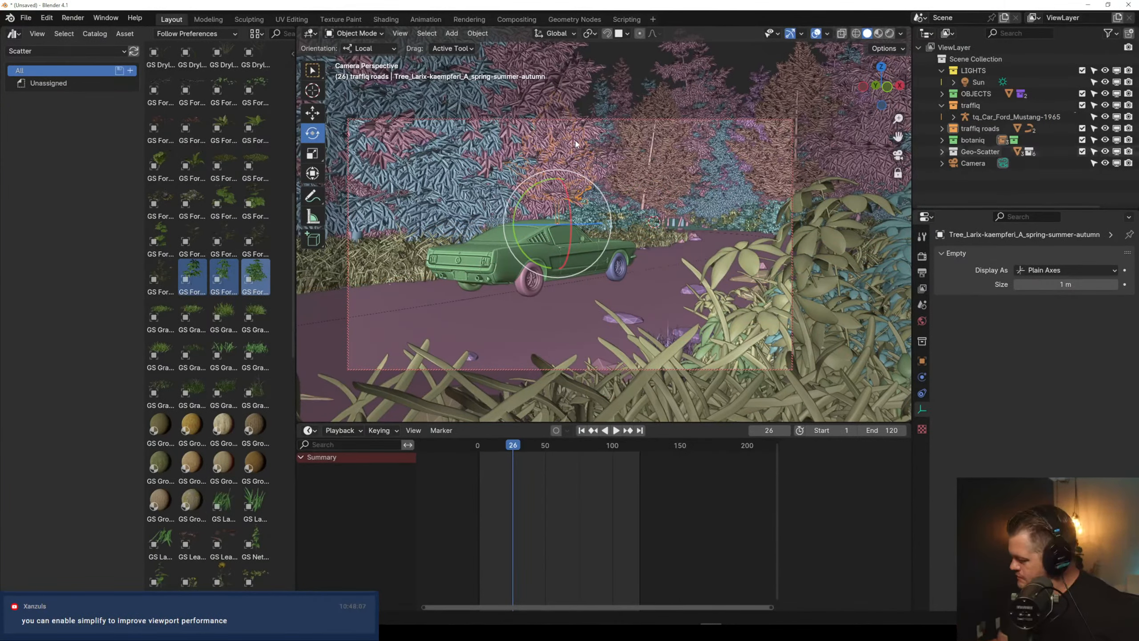
{"action": "left_click", "coordinate": [981, 129]}
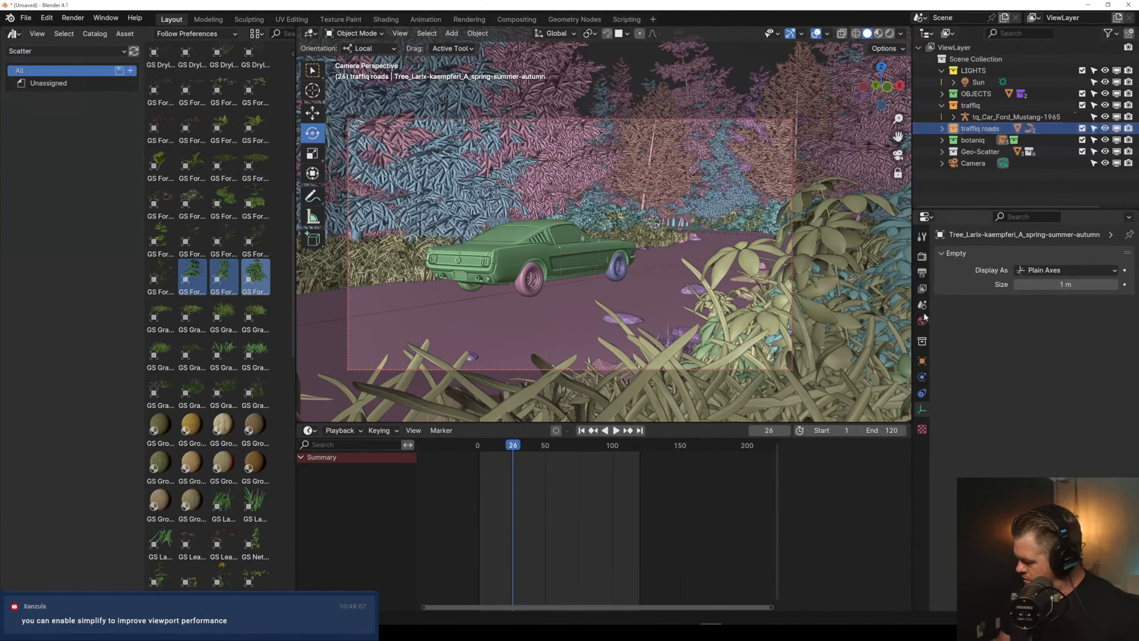
{"action": "left_click", "coordinate": [910, 69]}
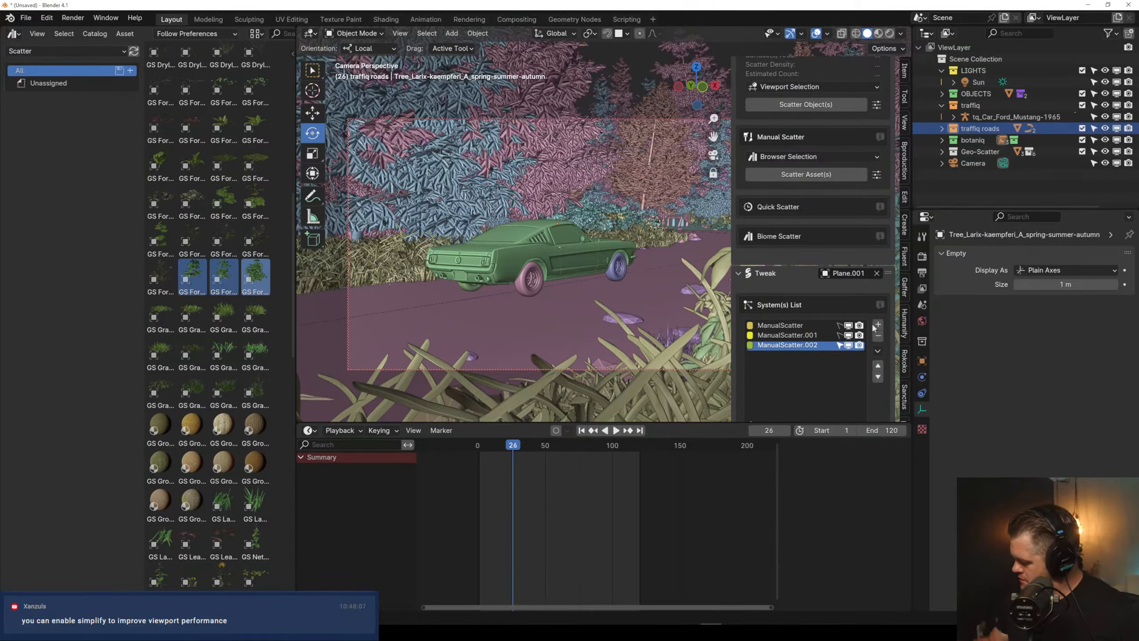
{"action": "left_click", "coordinate": [739, 274]}
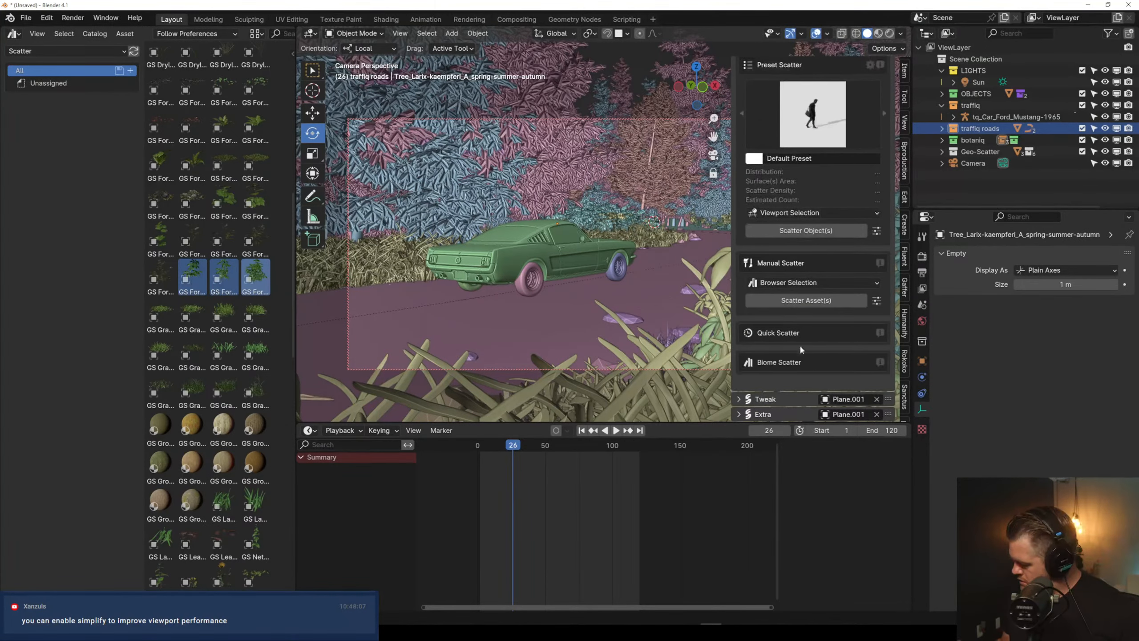
{"action": "left_click", "coordinate": [763, 399]}
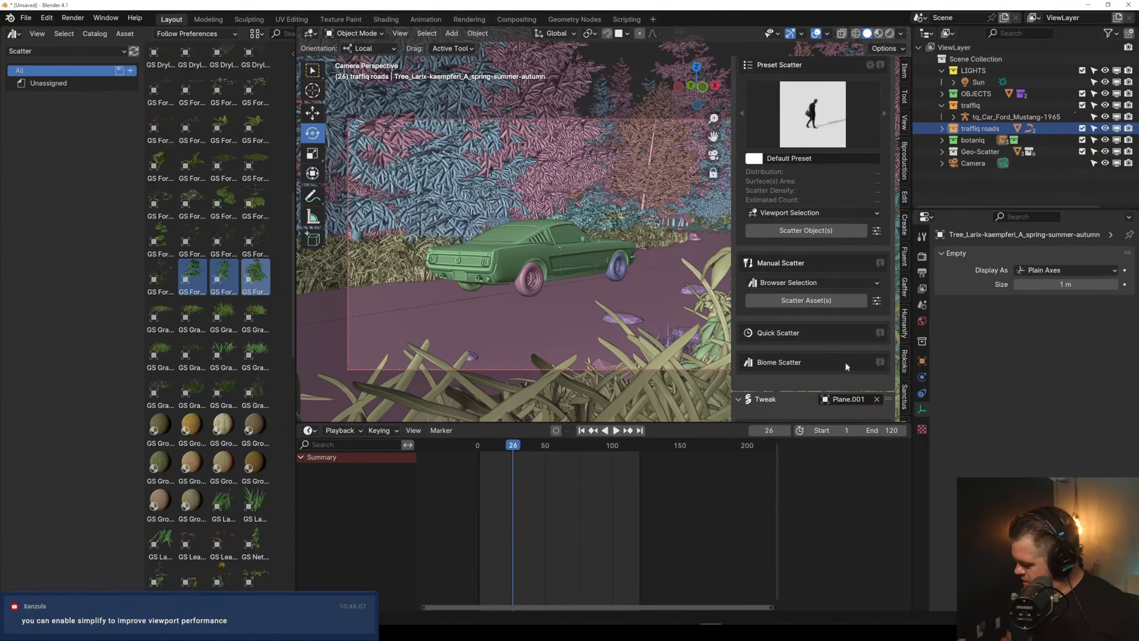
{"action": "scroll", "coordinate": [791, 377], "scroll_direction": "down", "scroll_amount": 6}
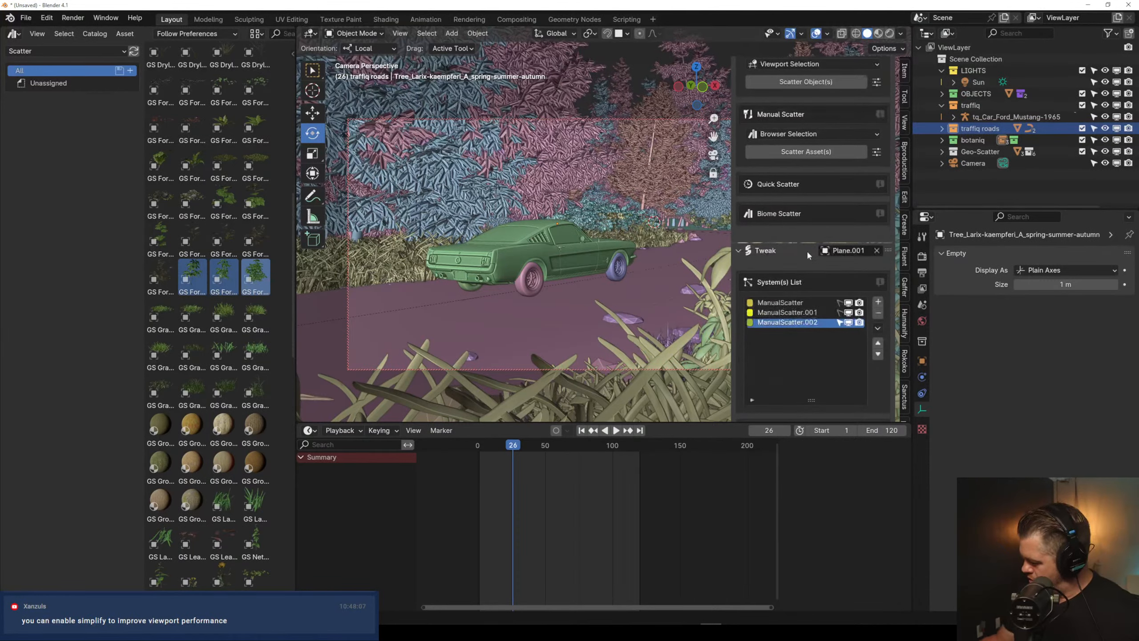
{"action": "left_click", "coordinate": [744, 250]}
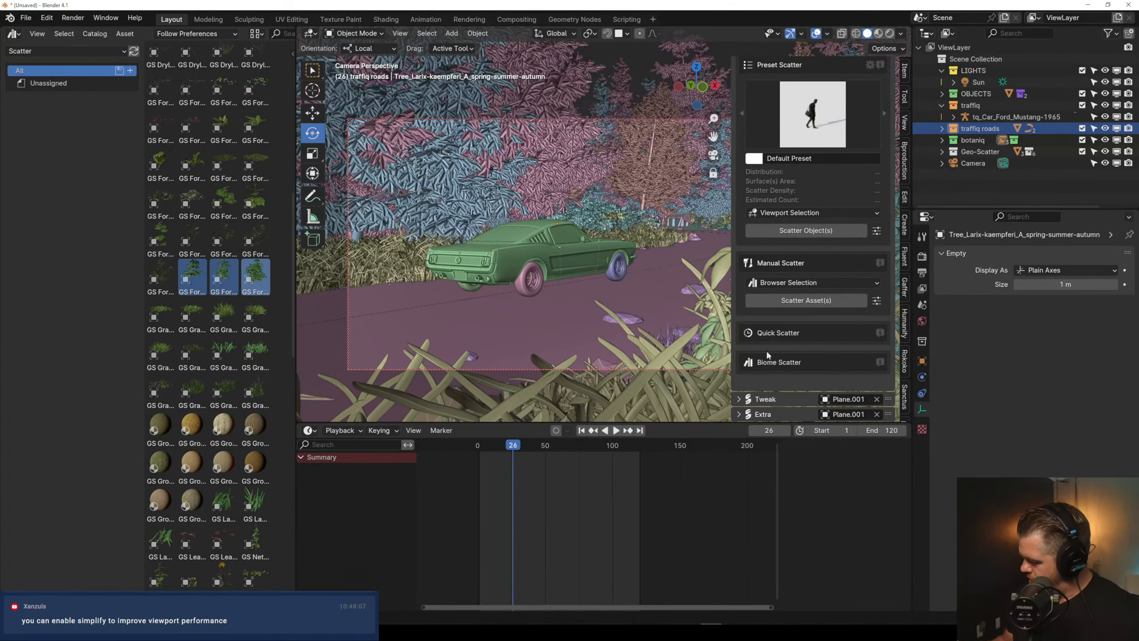
Enable Simplify in the scene's Cycles render settings and preview the camera shot rendered
{"action": "left_click", "coordinate": [922, 256]}
{"action": "left_click", "coordinate": [922, 238]}
{"action": "left_click", "coordinate": [922, 257]}
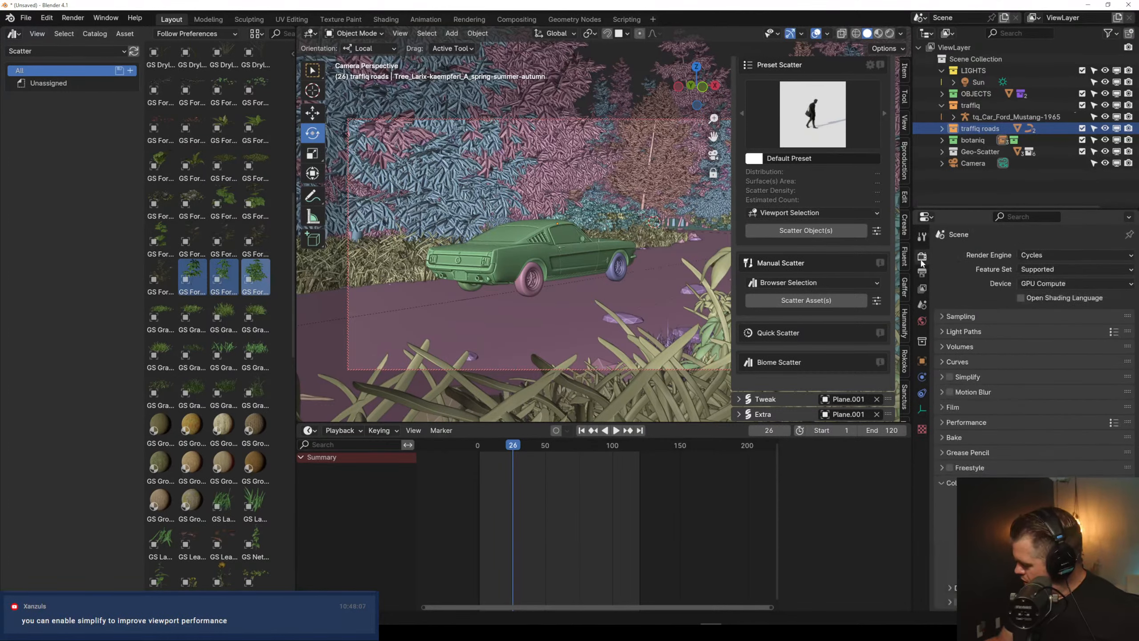
{"action": "left_click", "coordinate": [942, 377]}
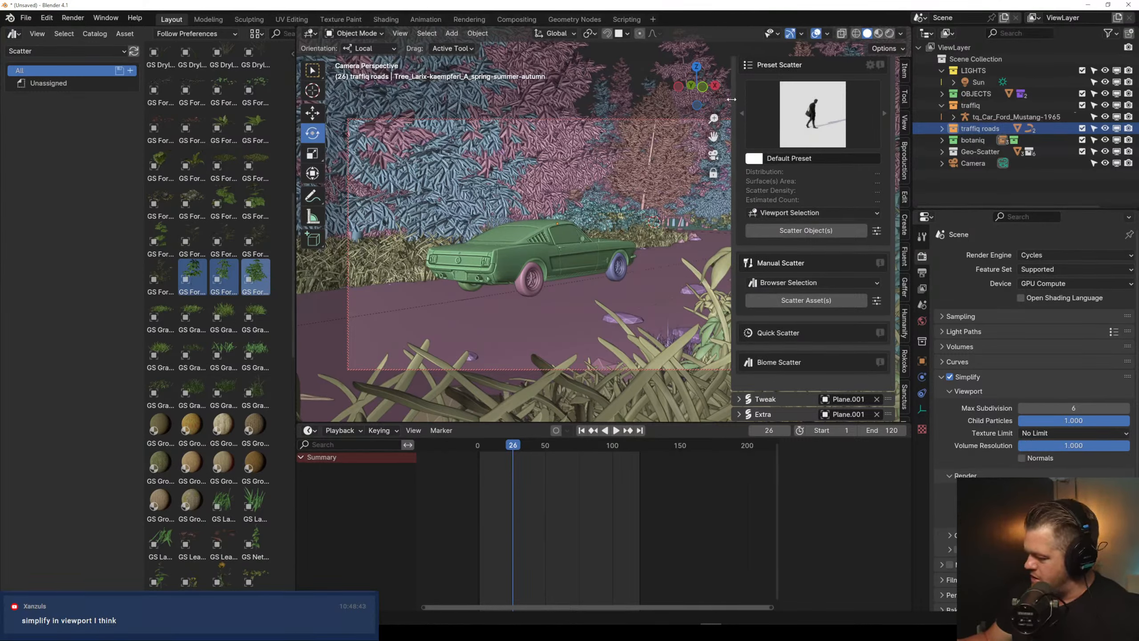
{"action": "key", "text": "n"}
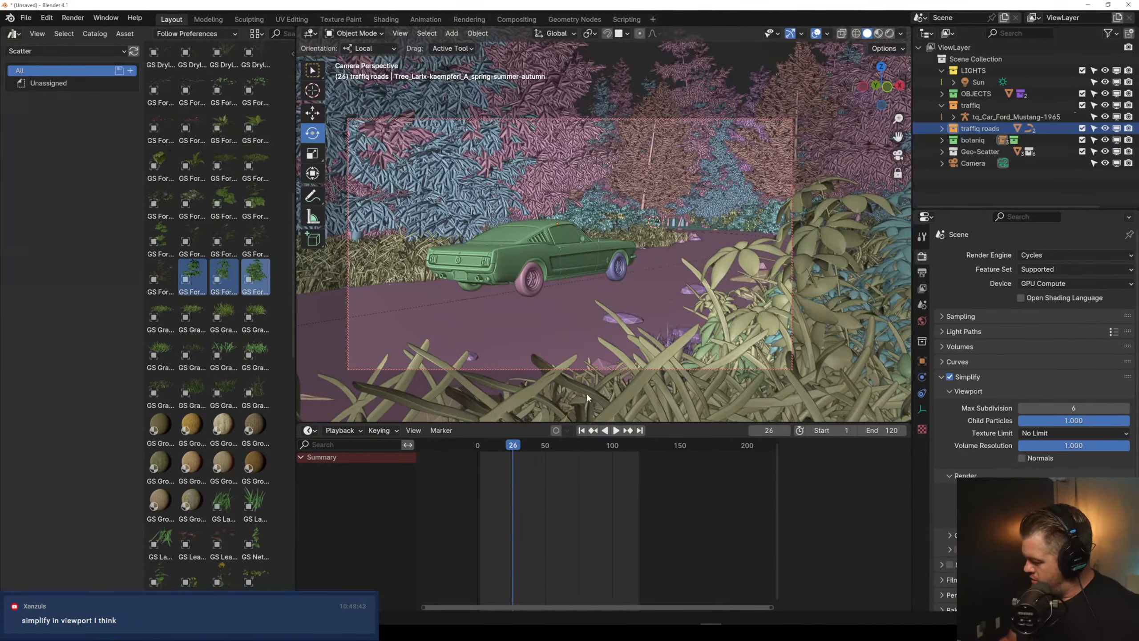
{"action": "left_click", "coordinate": [890, 34]}
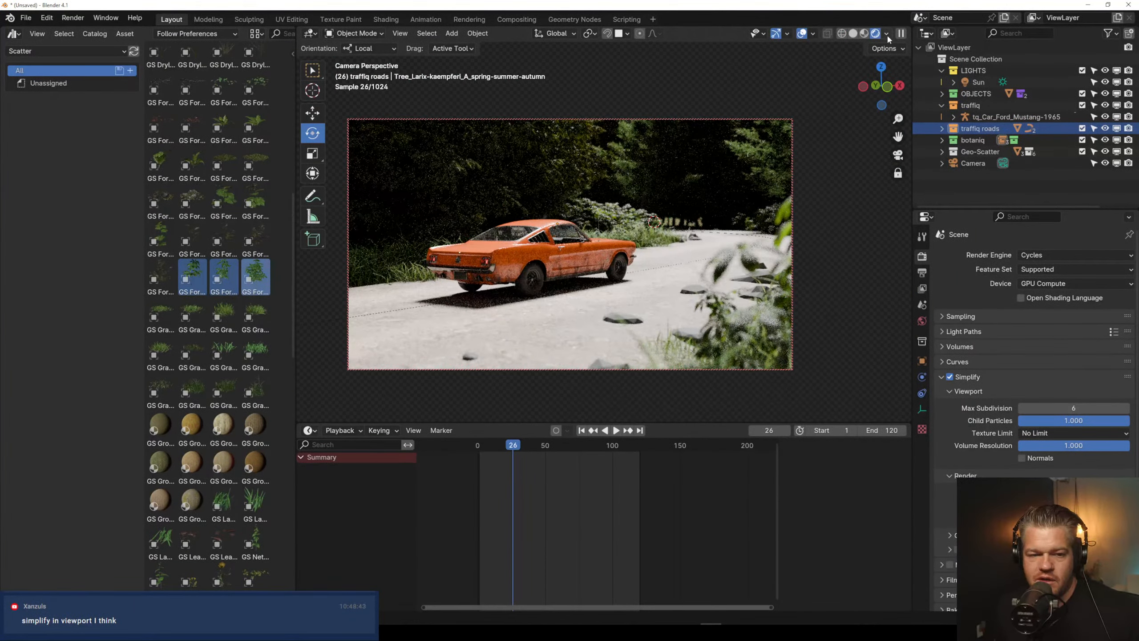
Set the vertical render resolution to 804 px and shift the camera framing so the foreground plants fill more of the shot
{"action": "left_click", "coordinate": [922, 273]}
{"action": "left_click", "coordinate": [922, 288]}
{"action": "left_click", "coordinate": [923, 274]}
{"action": "left_click", "coordinate": [1085, 282]}
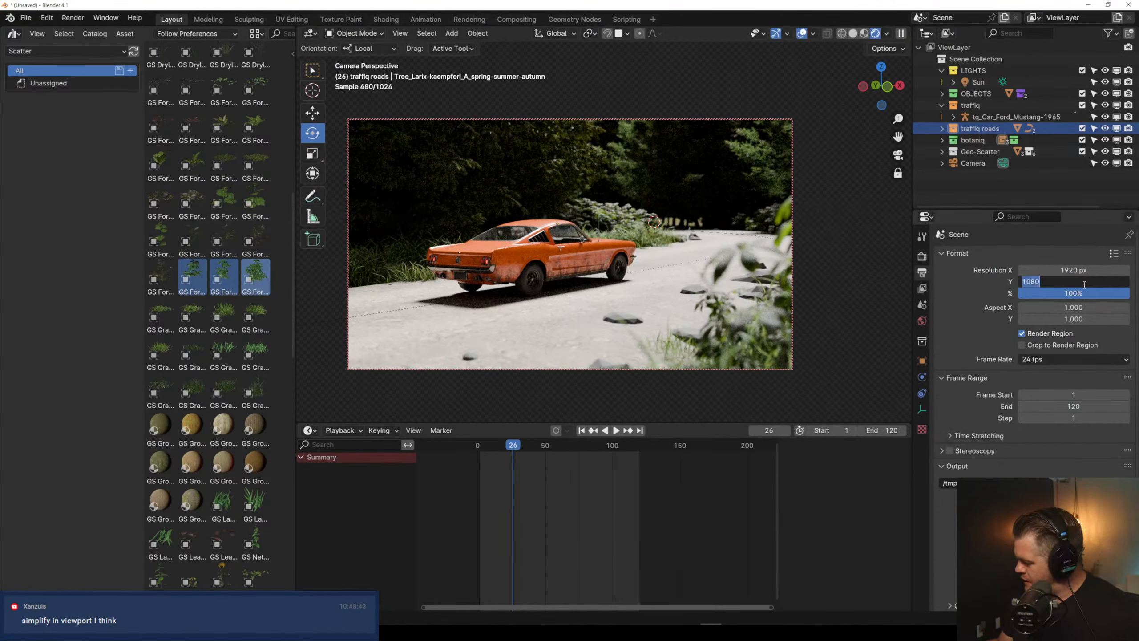
{"action": "type", "text": "8"}
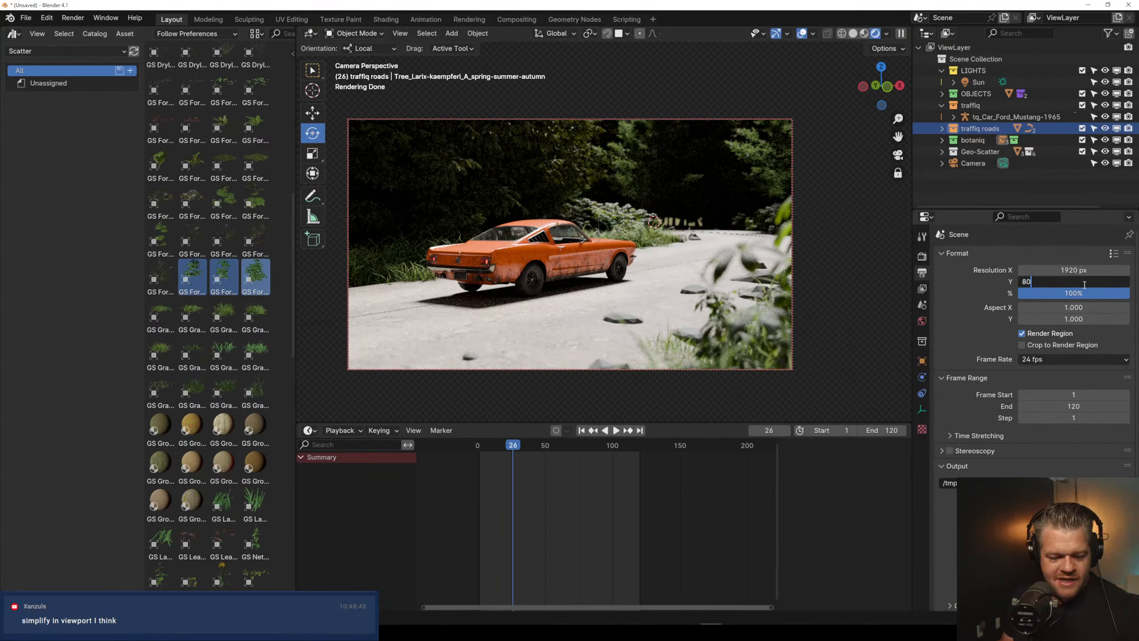
{"action": "key", "text": "Return"}
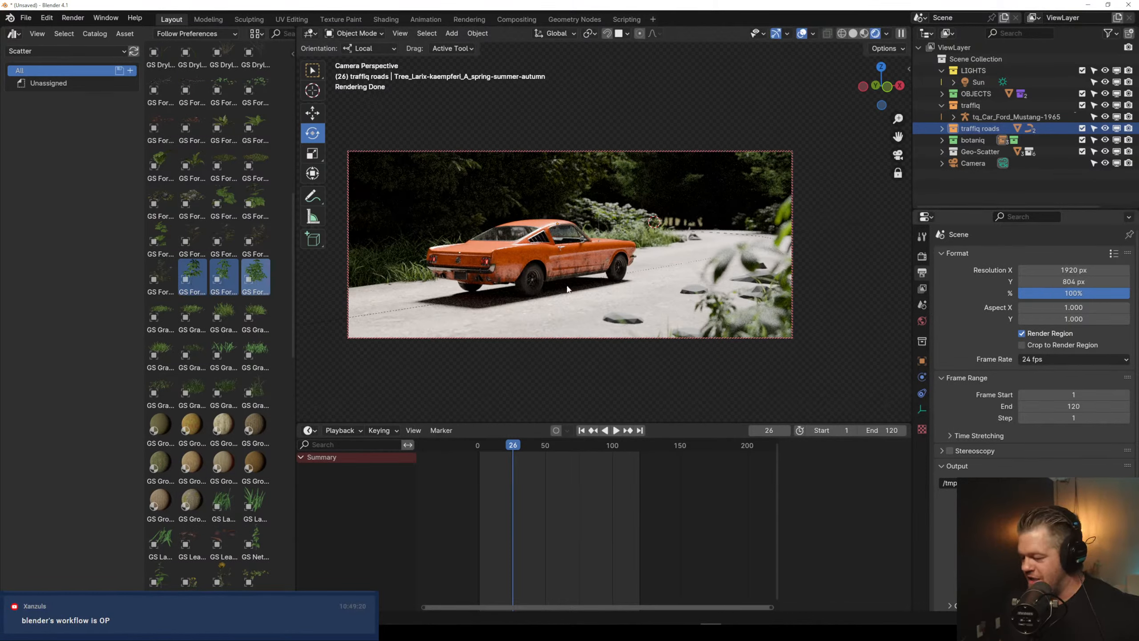
{"action": "middle_click_drag", "start_coordinate": [570, 282], "coordinate": [554, 285], "text": "shift"}
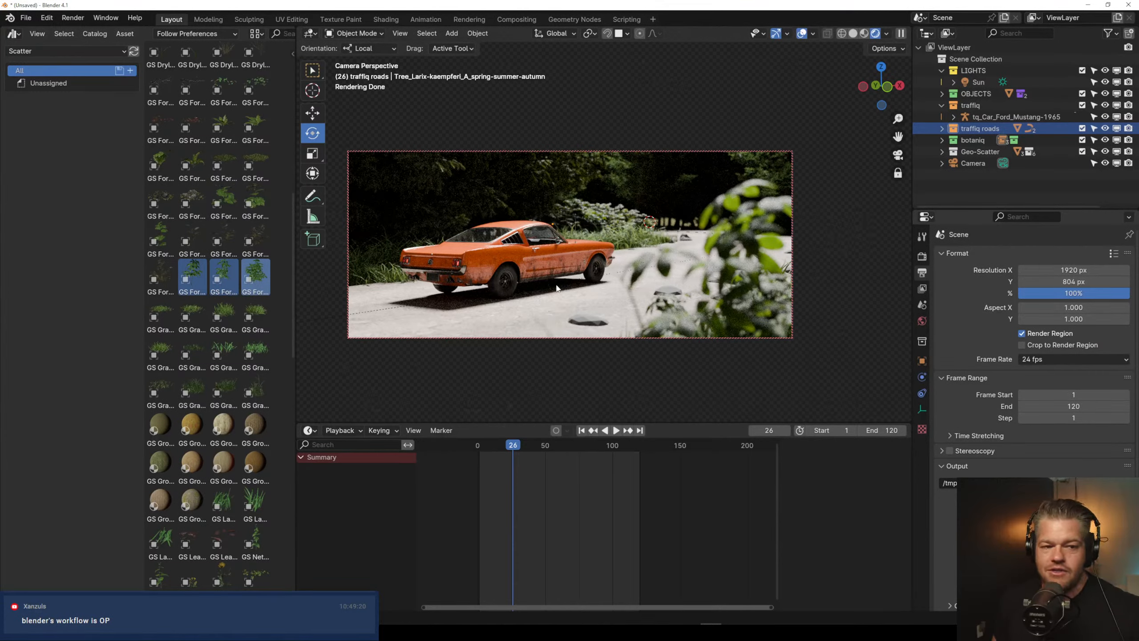
Rebalance the lighting with Gaffer in an elevated rendered view, setting the world strength to 1.1 and the Sun strength to 97.44
{"action": "left_click", "coordinate": [853, 35]}
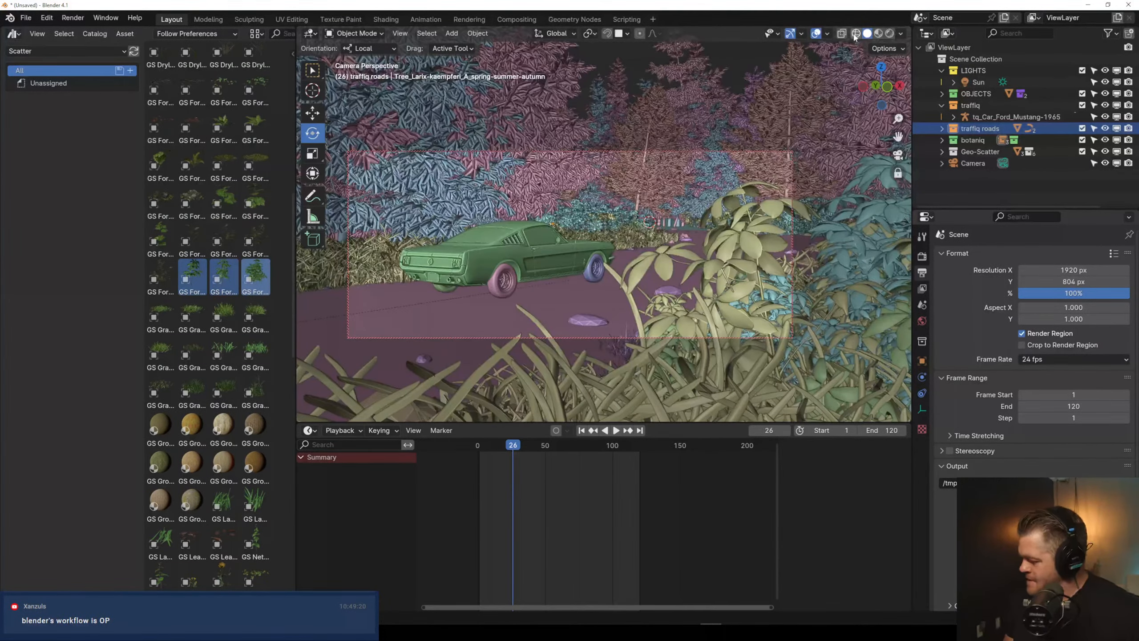
{"action": "mouse_move", "coordinate": [595, 278]}
{"action": "middle_mouse_down"}
{"action": "mouse_move", "coordinate": [576, 254]}
{"action": "mouse_move", "coordinate": [588, 282]}
{"action": "mouse_move", "coordinate": [575, 281]}
{"action": "middle_mouse_up"}
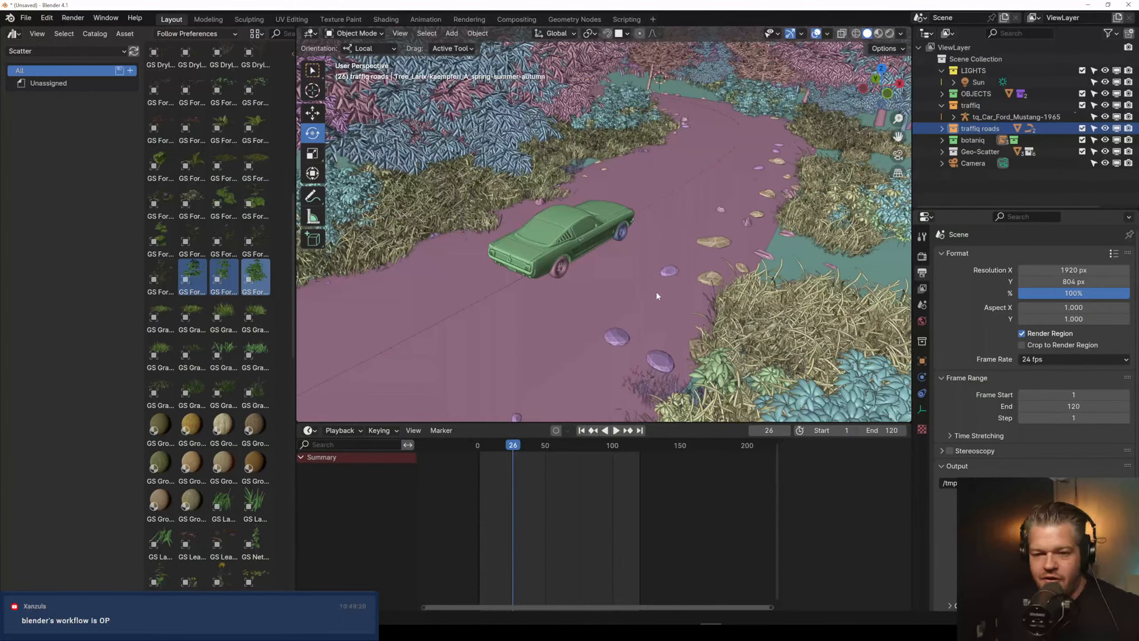
{"action": "left_click", "coordinate": [568, 312]}
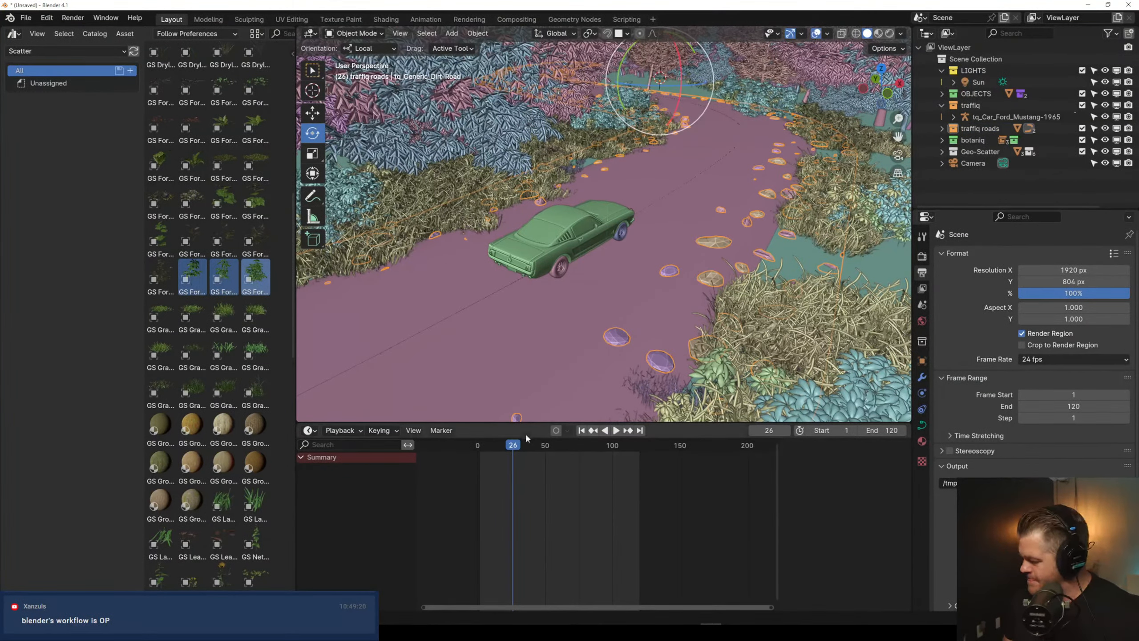
{"action": "left_click", "coordinate": [906, 65]}
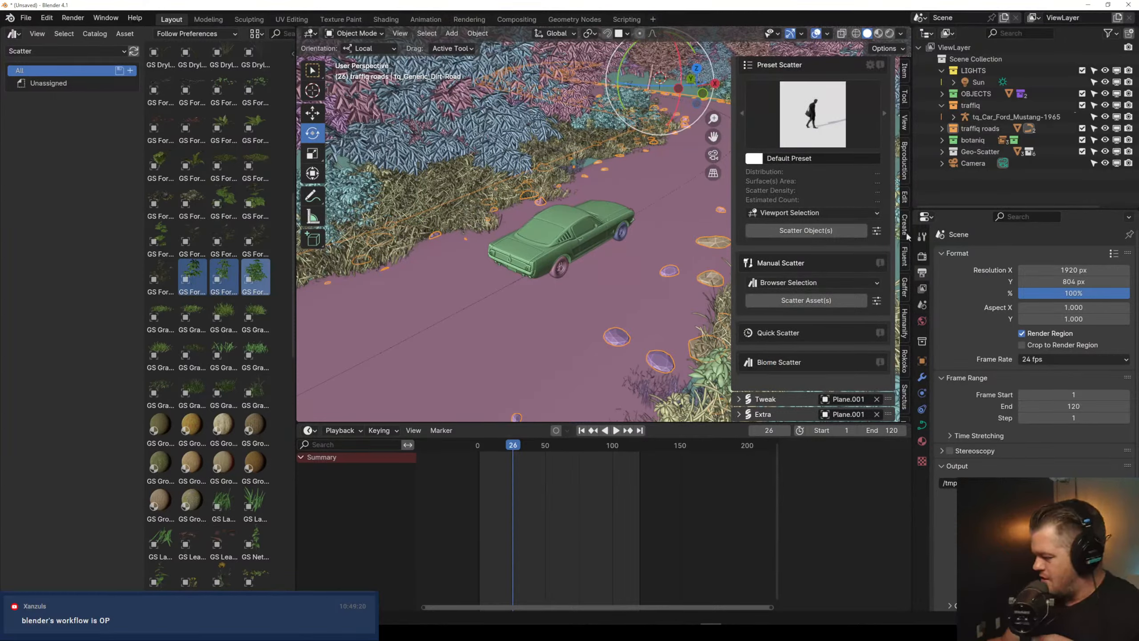
{"action": "left_click", "coordinate": [905, 290]}
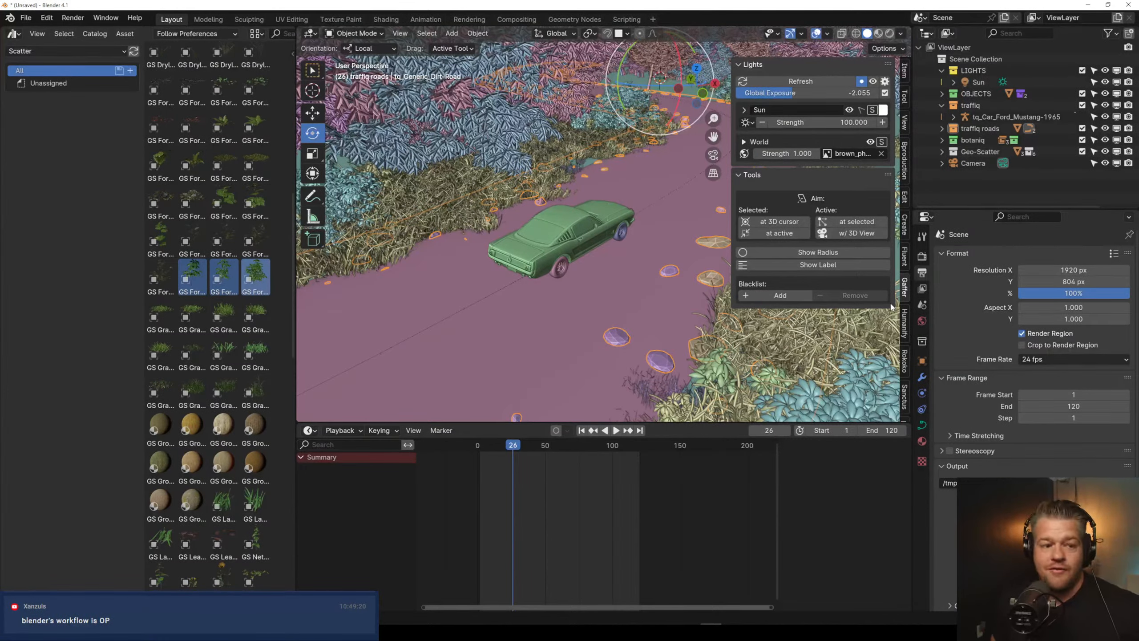
{"action": "left_click", "coordinate": [890, 33]}
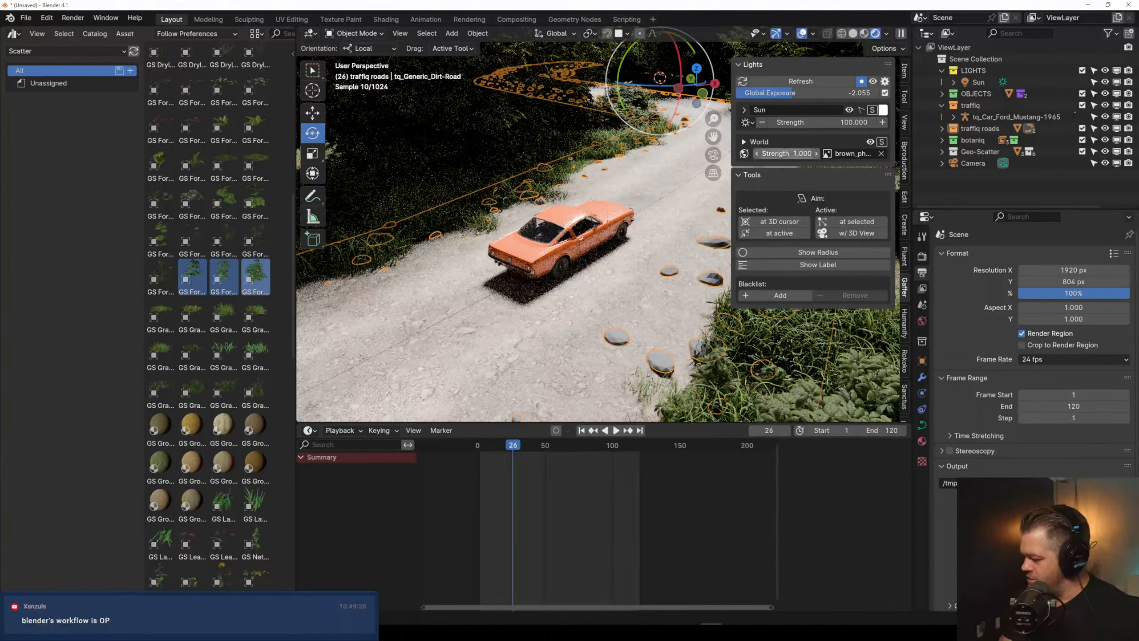
{"action": "left_click_drag", "start_coordinate": [792, 154], "coordinate": [779, 131]}
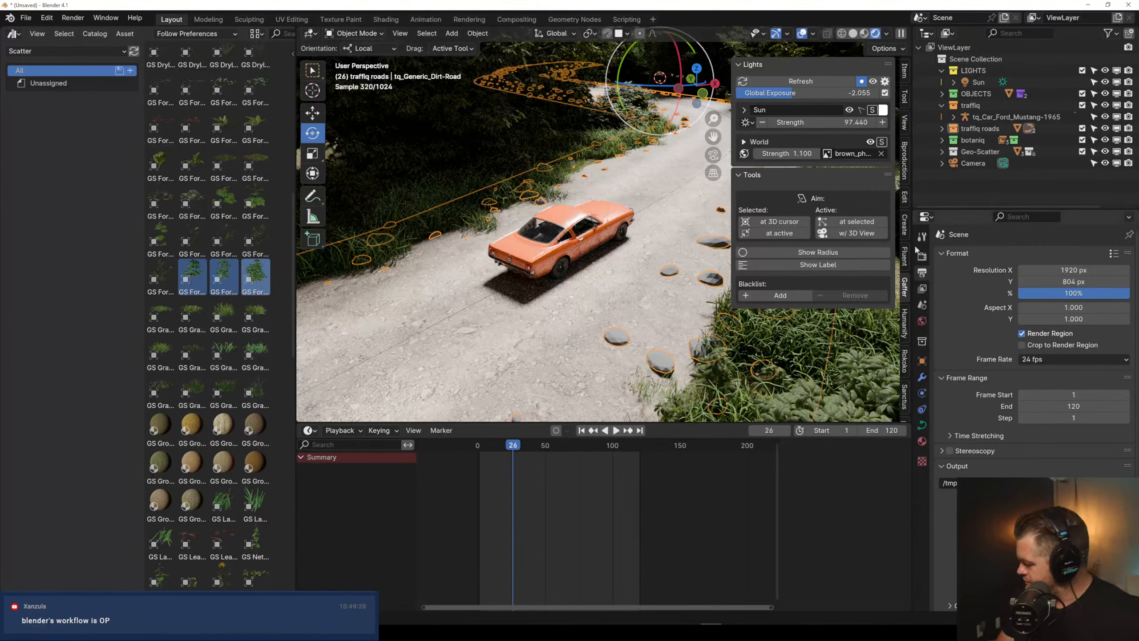
{"action": "scroll", "coordinate": [909, 335], "scroll_direction": "down", "scroll_amount": 1}
{"action": "left_click", "coordinate": [903, 312]}
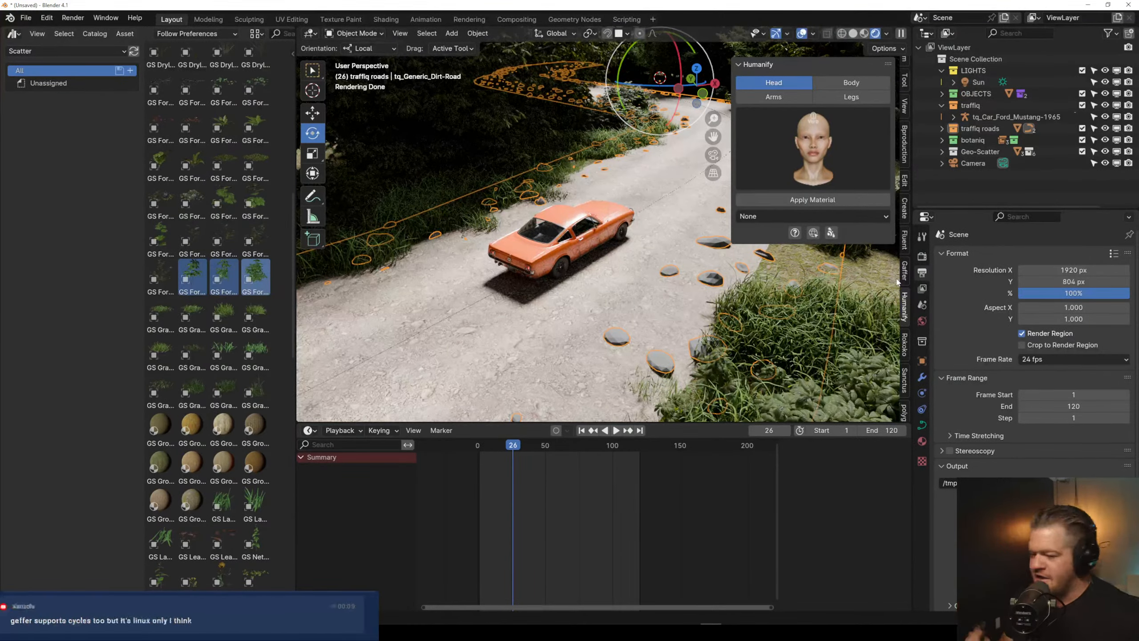
{"action": "left_click", "coordinate": [905, 344]}
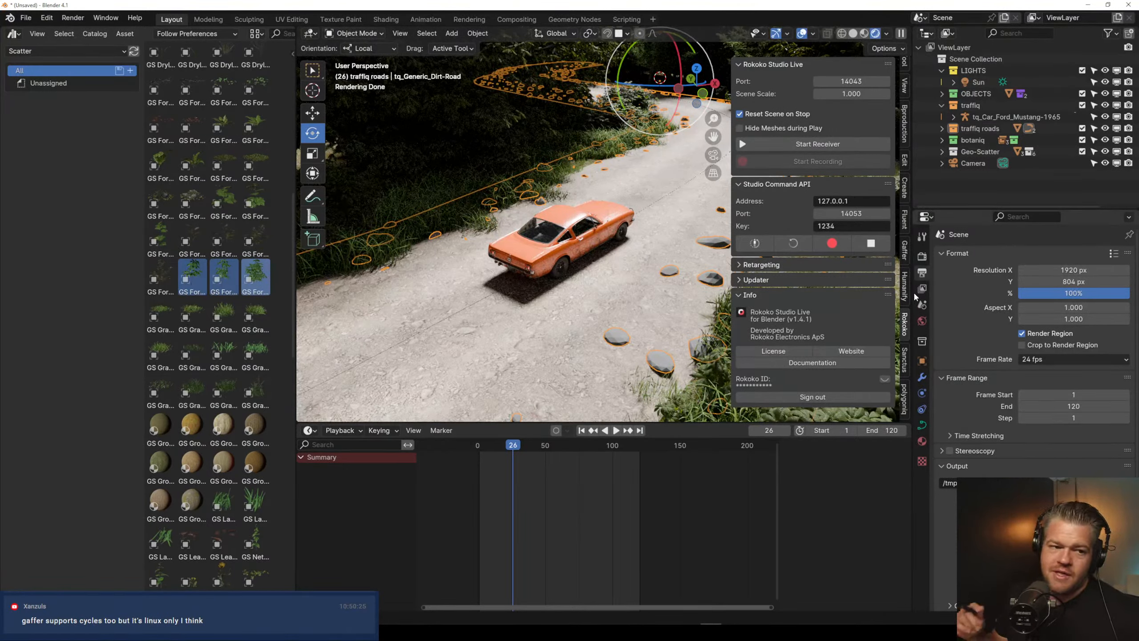
Bring up the Sanctus Library add-on and return the viewport to solid shading
{"action": "left_click", "coordinate": [905, 359]}
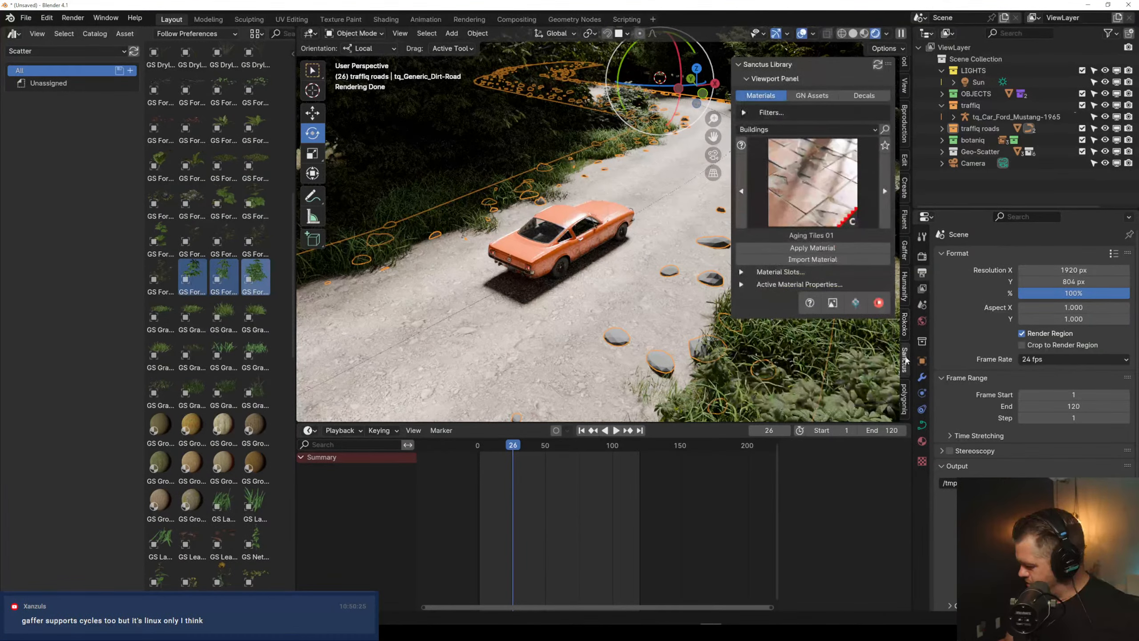
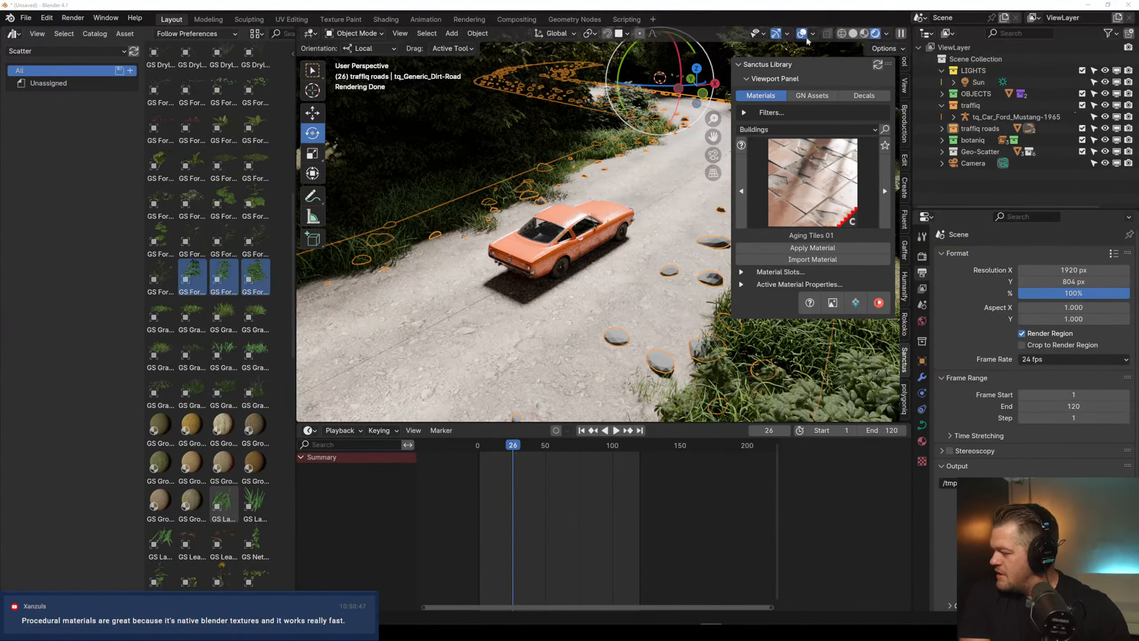
{"action": "left_click", "coordinate": [852, 35]}
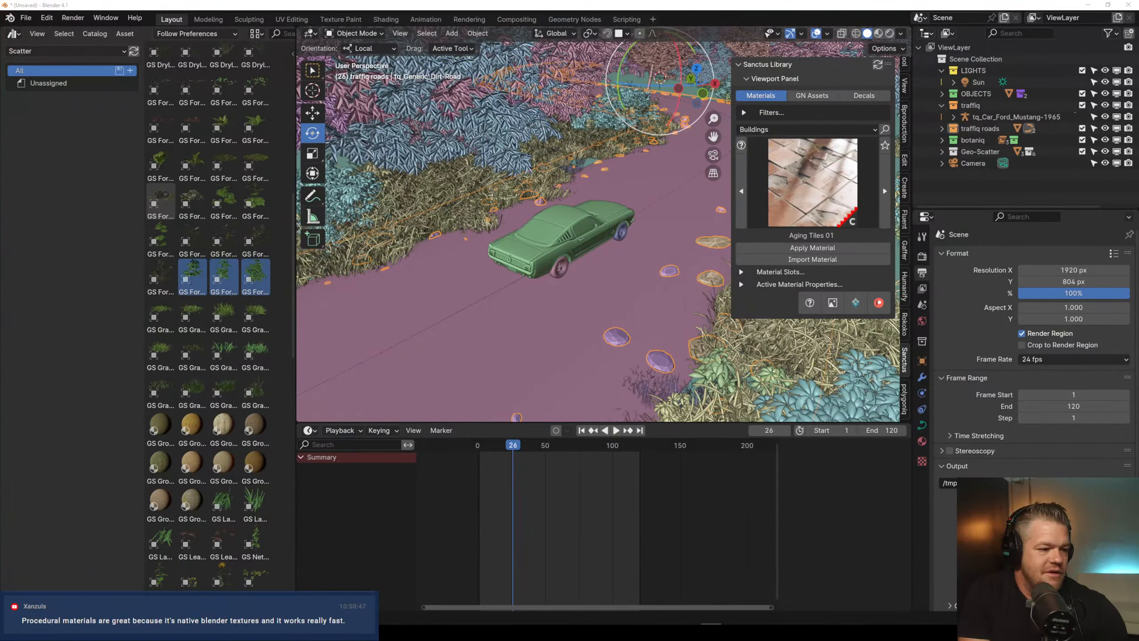
Switch to the browser and open the Sanctus Library store page from the Blender Market account's orders
{"action": "left_click", "coordinate": [711, 632]}
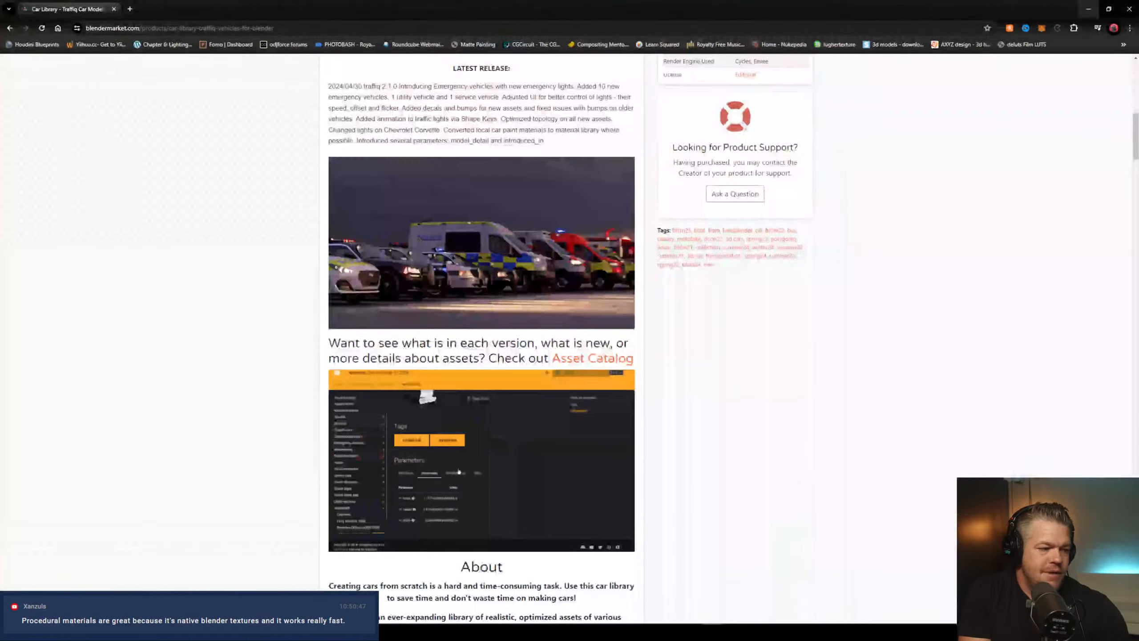
{"action": "scroll", "coordinate": [645, 72], "scroll_direction": "up", "scroll_amount": 2}
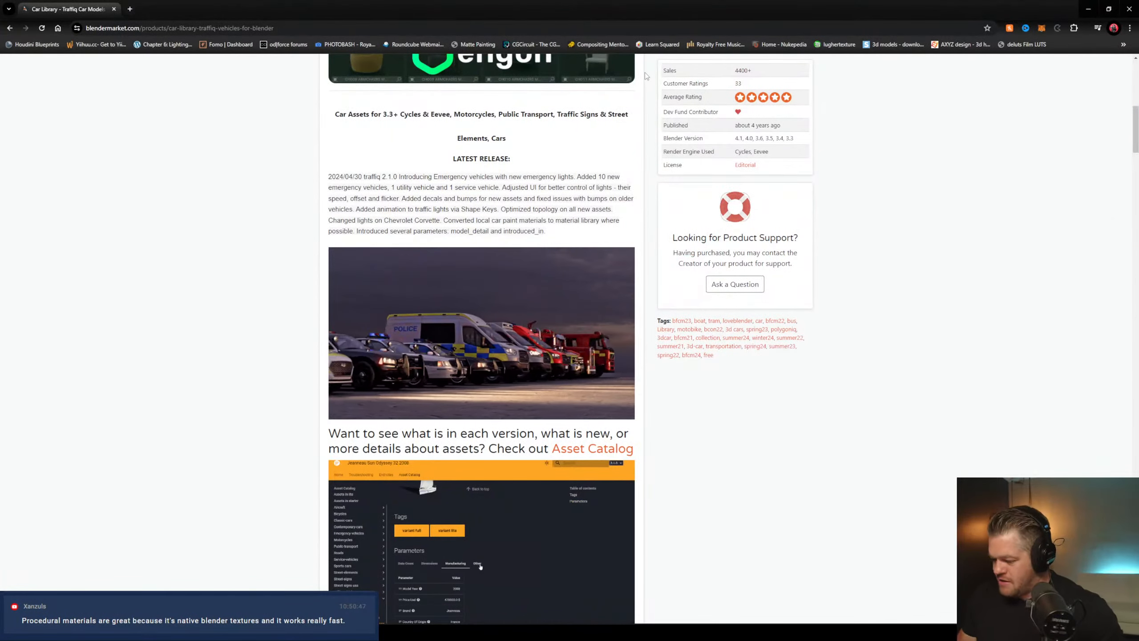
{"action": "scroll", "coordinate": [259, 318], "scroll_direction": "up", "scroll_amount": 4}
{"action": "scroll", "coordinate": [232, 276], "scroll_direction": "up", "scroll_amount": 8}
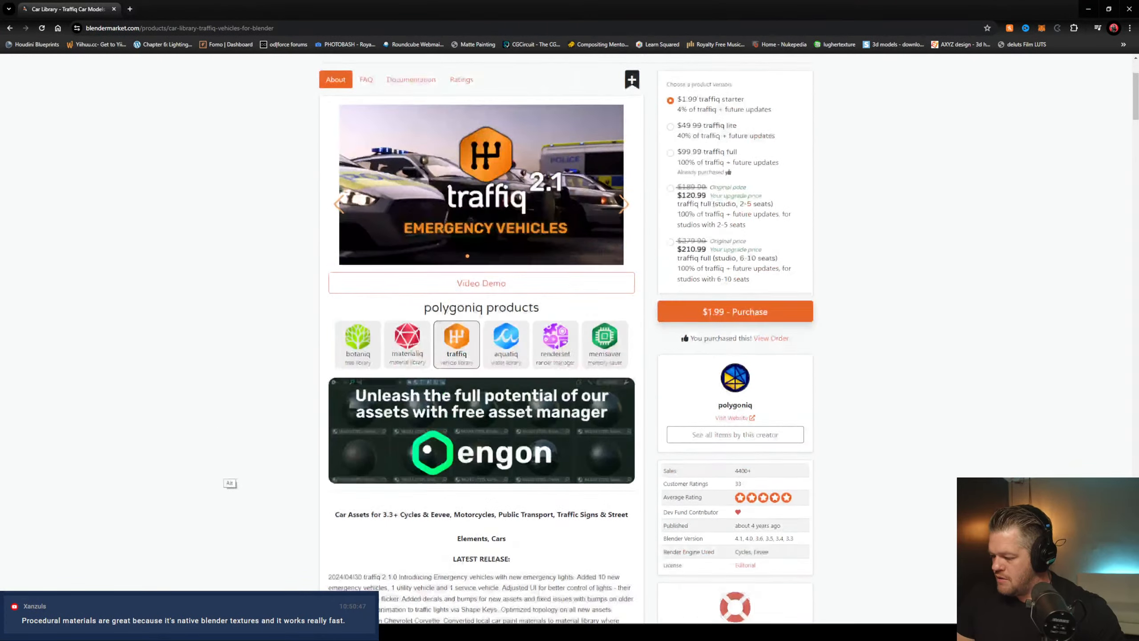
{"action": "left_click", "coordinate": [789, 74]}
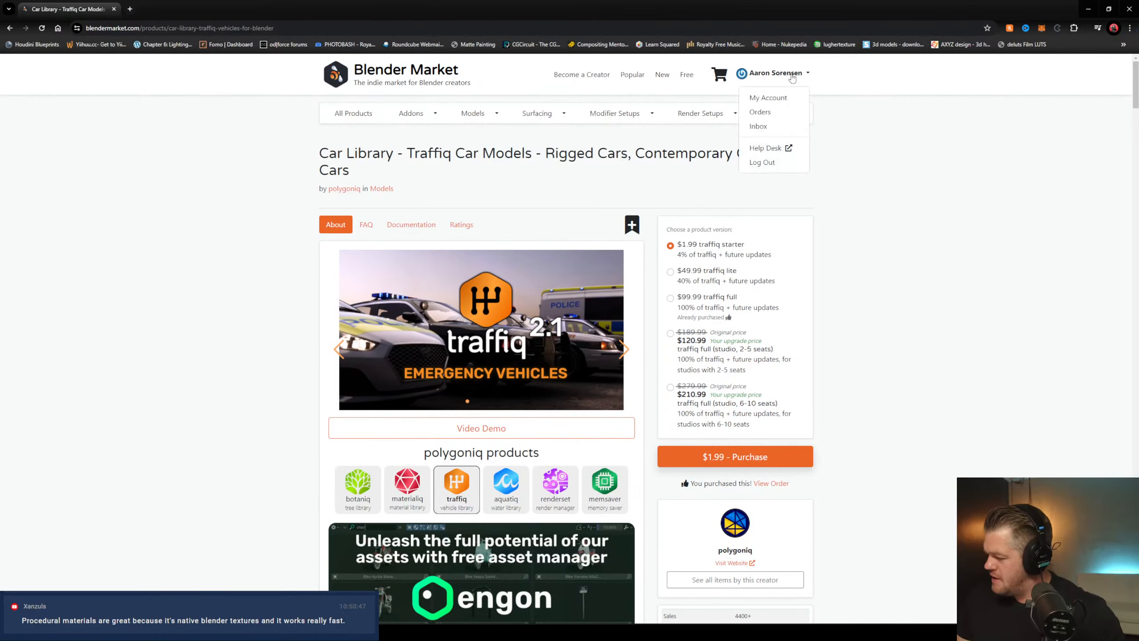
{"action": "left_click", "coordinate": [768, 115]}
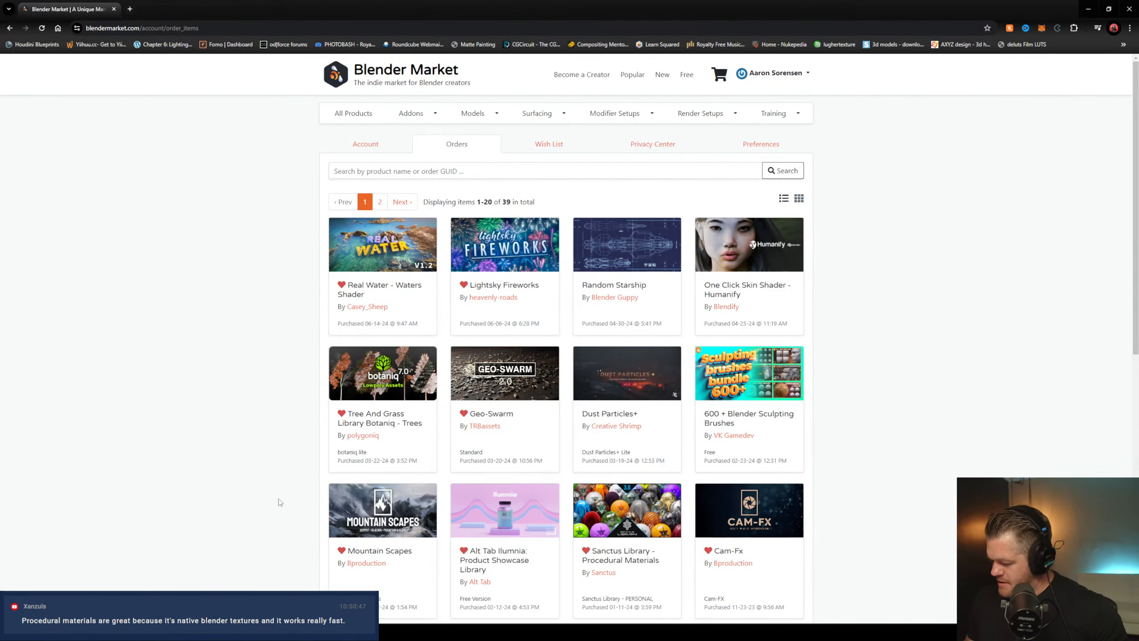
{"action": "scroll", "coordinate": [282, 484], "scroll_direction": "down", "scroll_amount": 2}
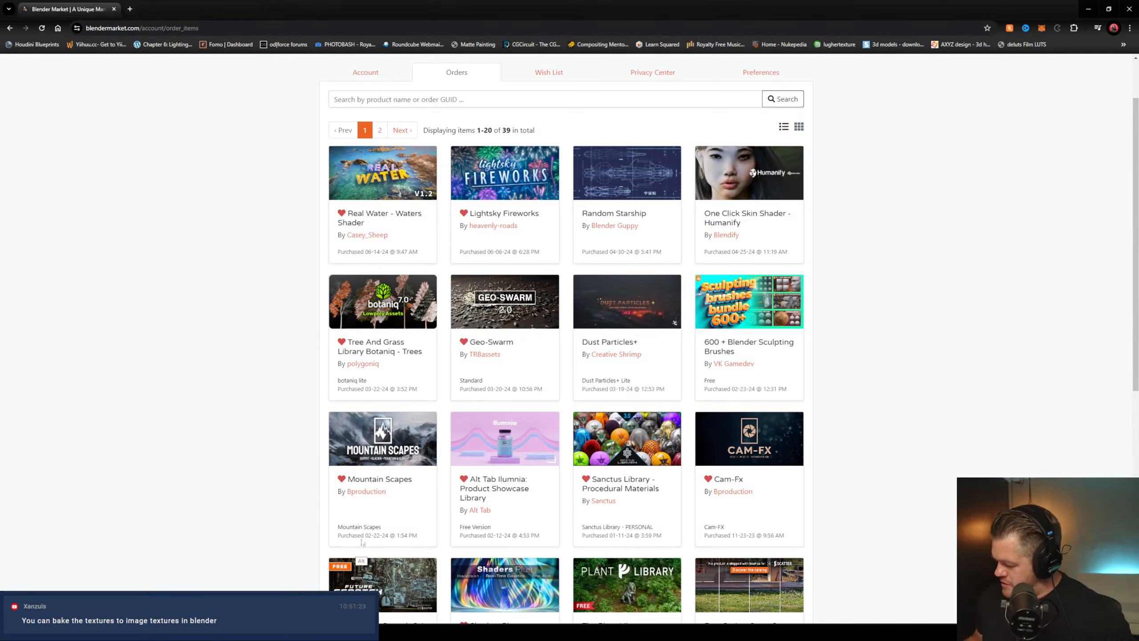
{"action": "left_click", "coordinate": [627, 477]}
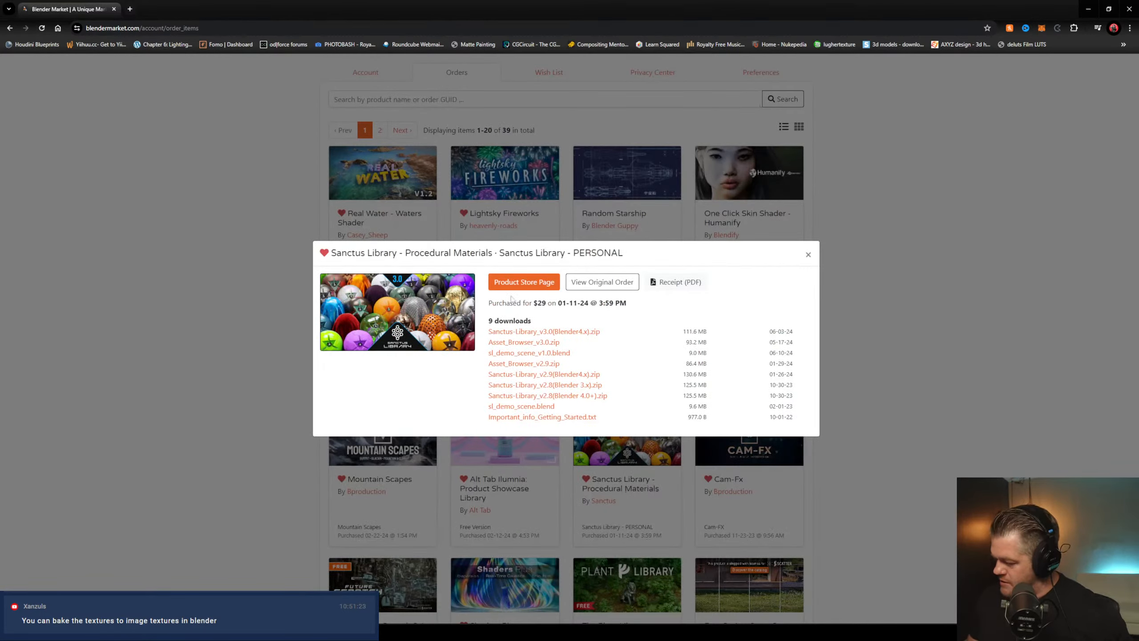
{"action": "left_click", "coordinate": [498, 286]}
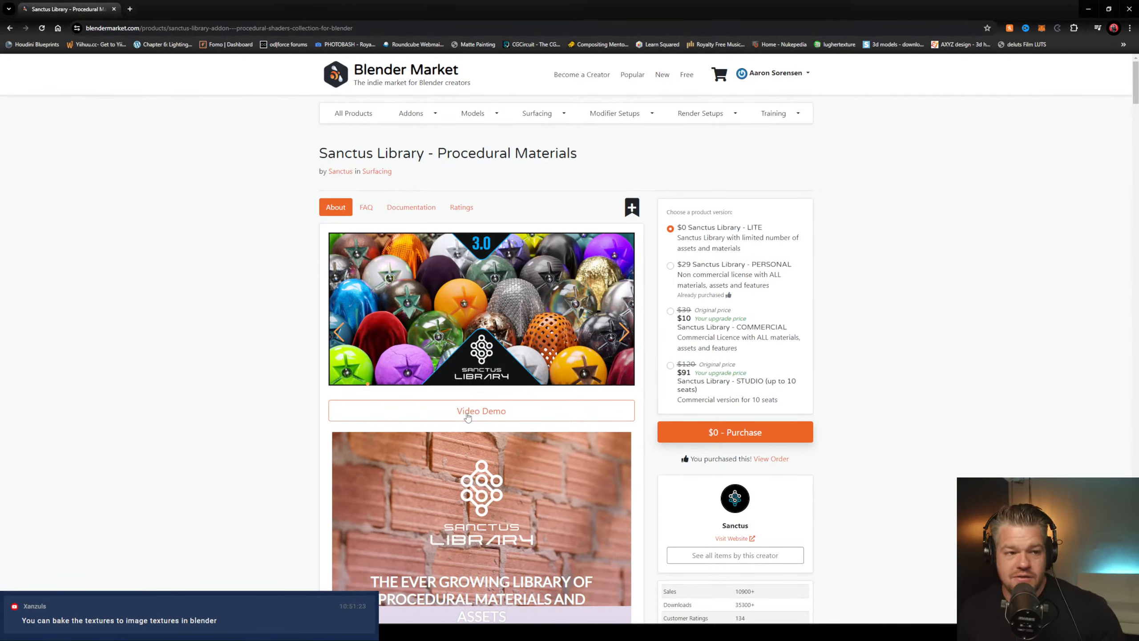
Examine the Sanctus Library preview gallery and the synthetic, metal, stone, unique and fabric material sections of its product page
{"action": "left_click", "coordinate": [625, 334]}
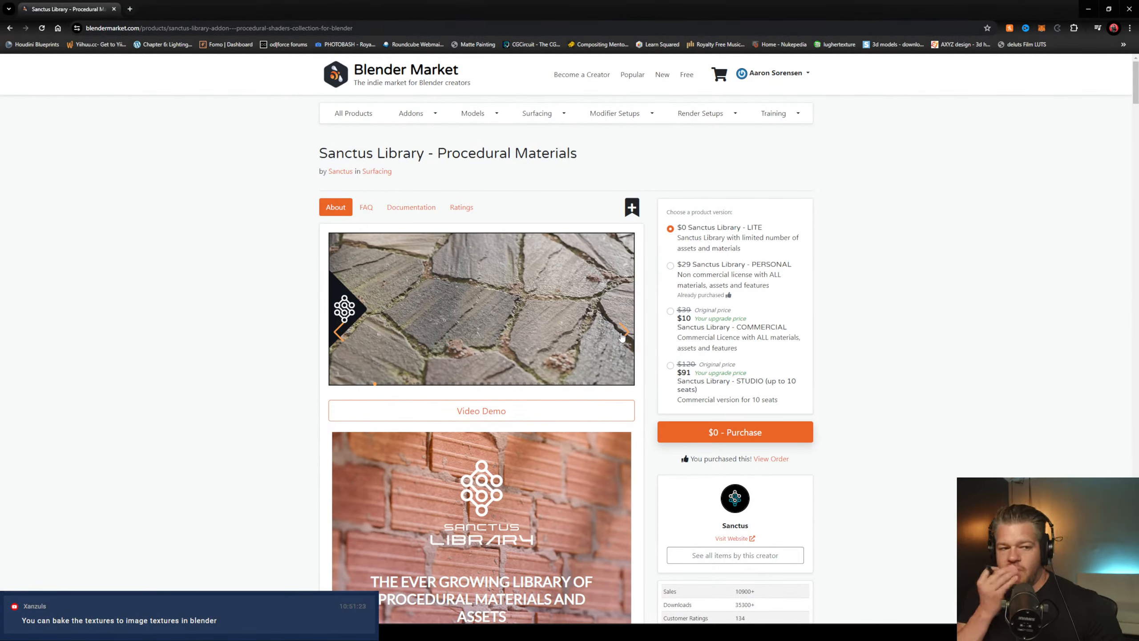
{"action": "left_click", "coordinate": [622, 334]}
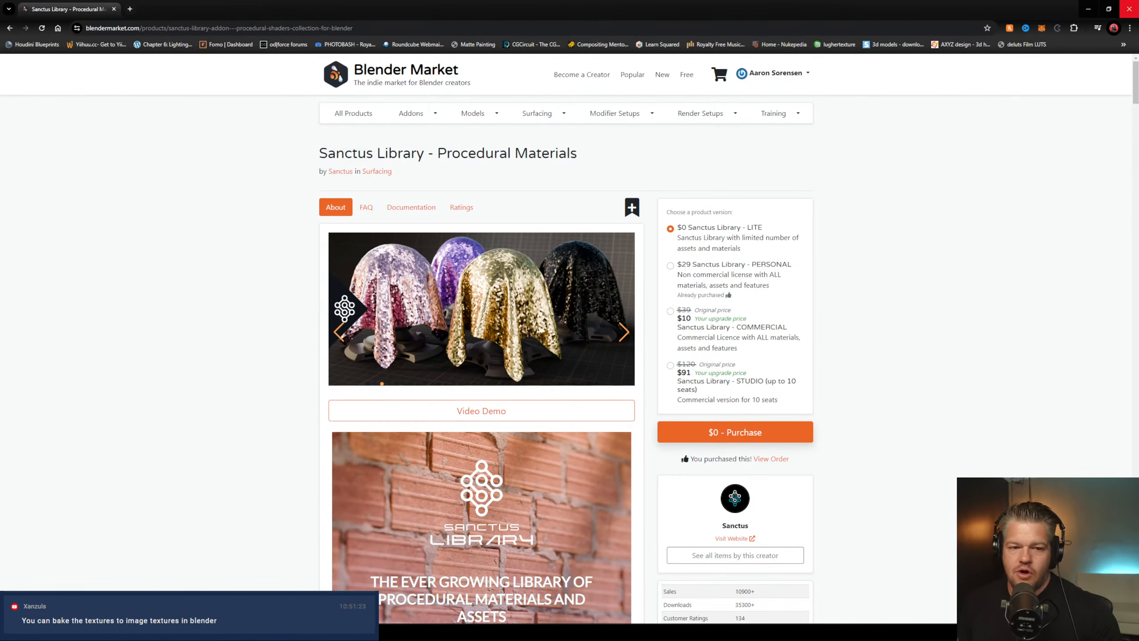
{"action": "left_click", "coordinate": [622, 330]}
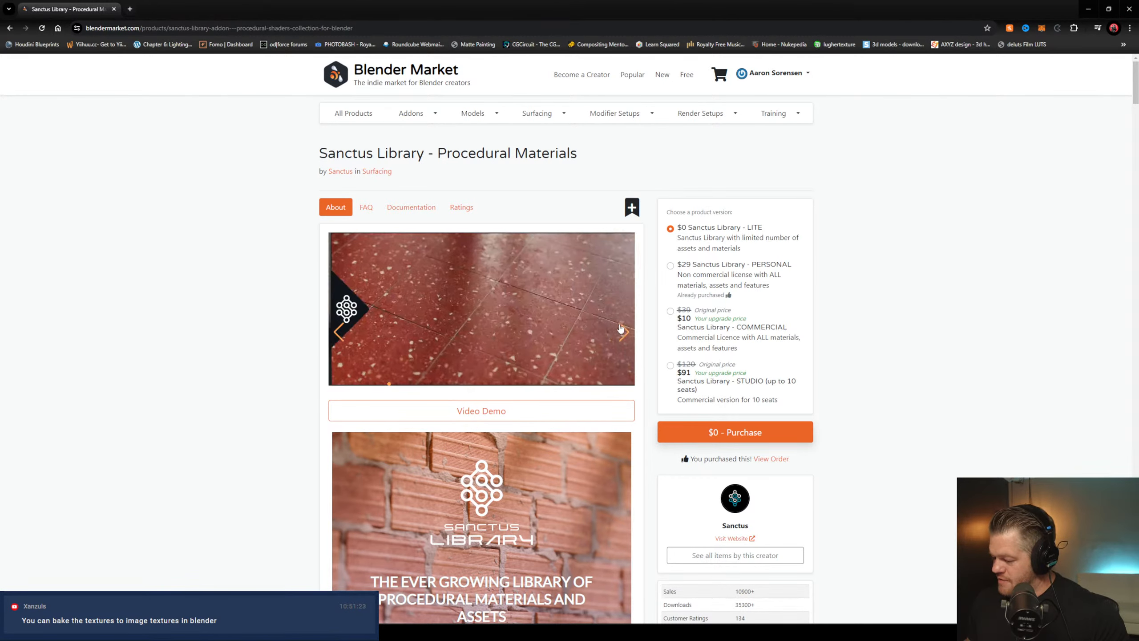
{"action": "scroll", "coordinate": [262, 471], "scroll_direction": "down", "scroll_amount": 6}
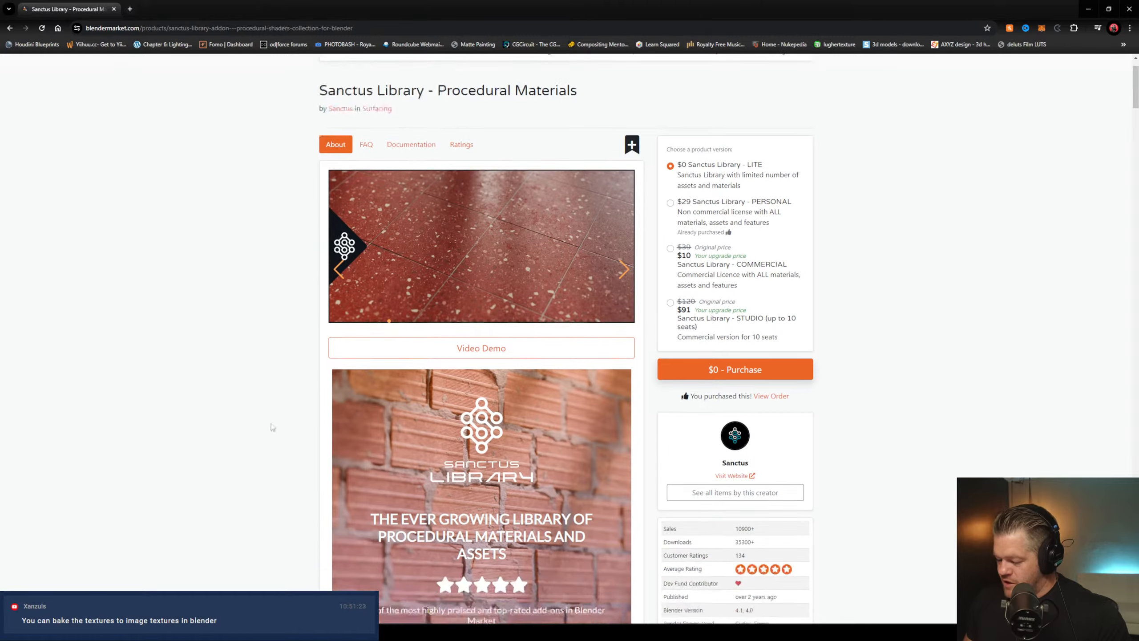
{"action": "scroll", "coordinate": [261, 448], "scroll_direction": "down", "scroll_amount": 5}
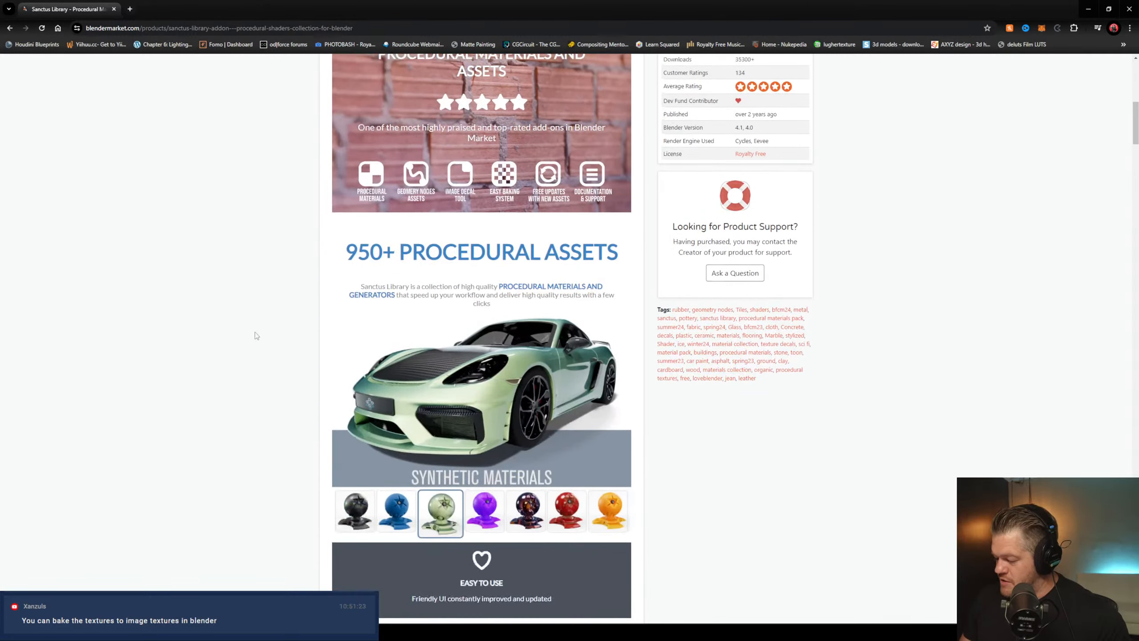
{"action": "scroll", "coordinate": [723, 521], "scroll_direction": "down", "scroll_amount": 2}
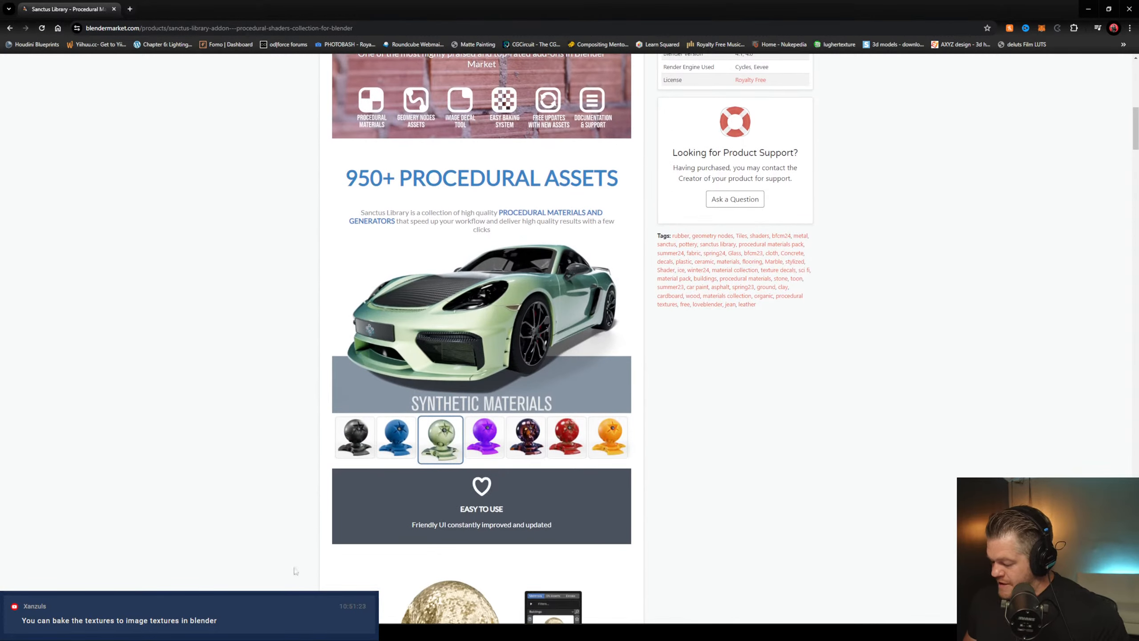
{"action": "scroll", "coordinate": [269, 522], "scroll_direction": "down", "scroll_amount": 4}
{"action": "scroll", "coordinate": [241, 548], "scroll_direction": "down", "scroll_amount": 3}
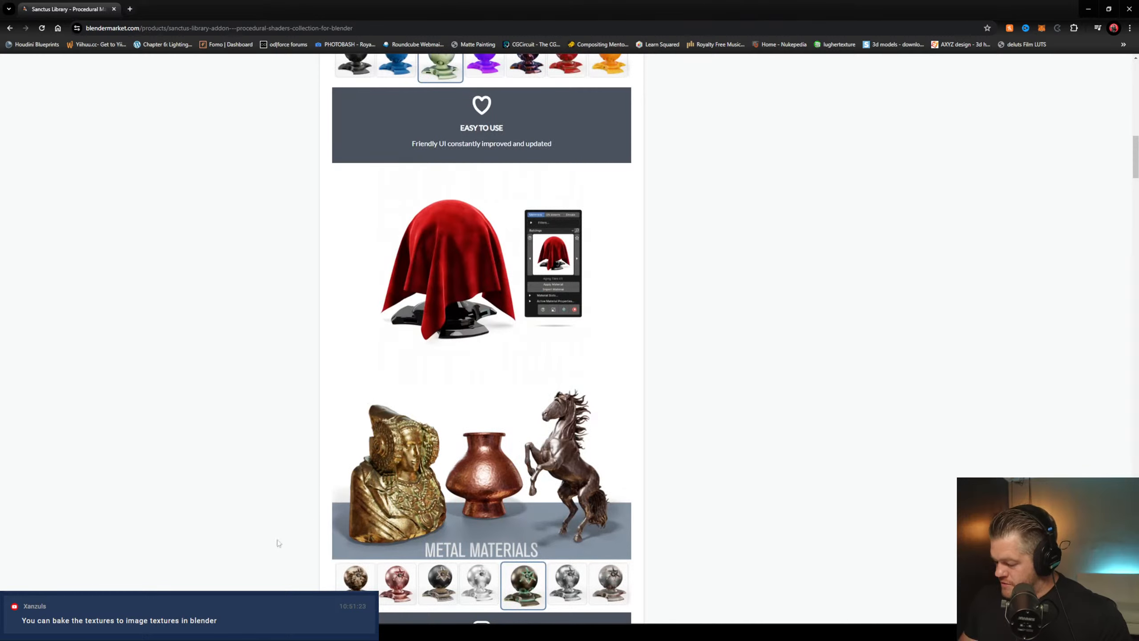
{"action": "scroll", "coordinate": [247, 541], "scroll_direction": "down", "scroll_amount": 1}
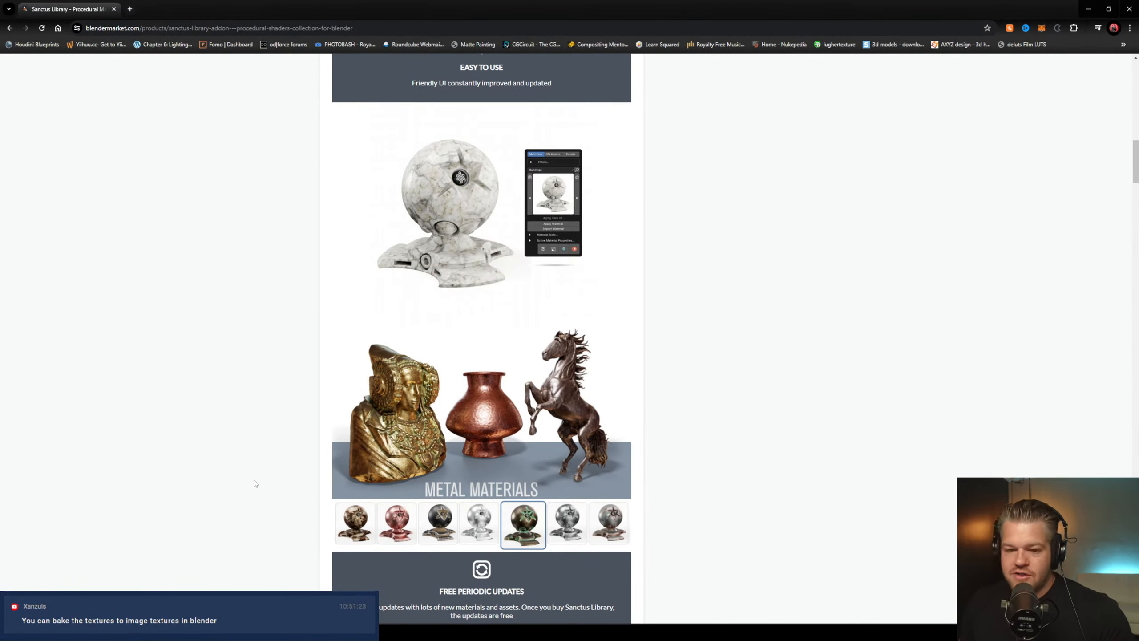
{"action": "scroll", "coordinate": [251, 455], "scroll_direction": "down", "scroll_amount": 7}
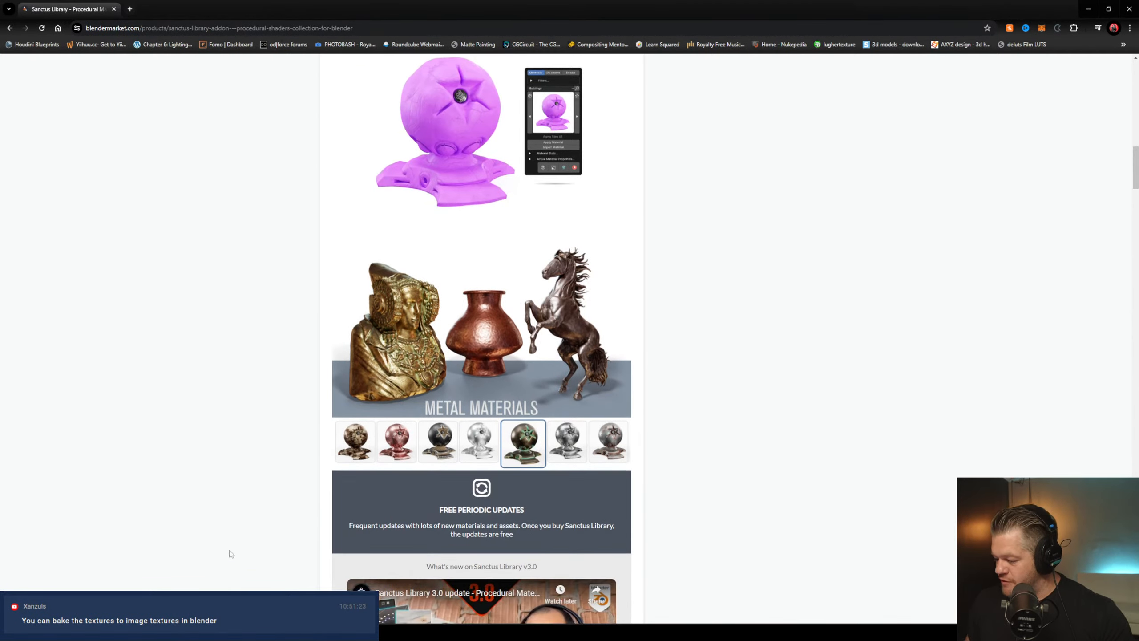
{"action": "scroll", "coordinate": [202, 493], "scroll_direction": "down", "scroll_amount": 9}
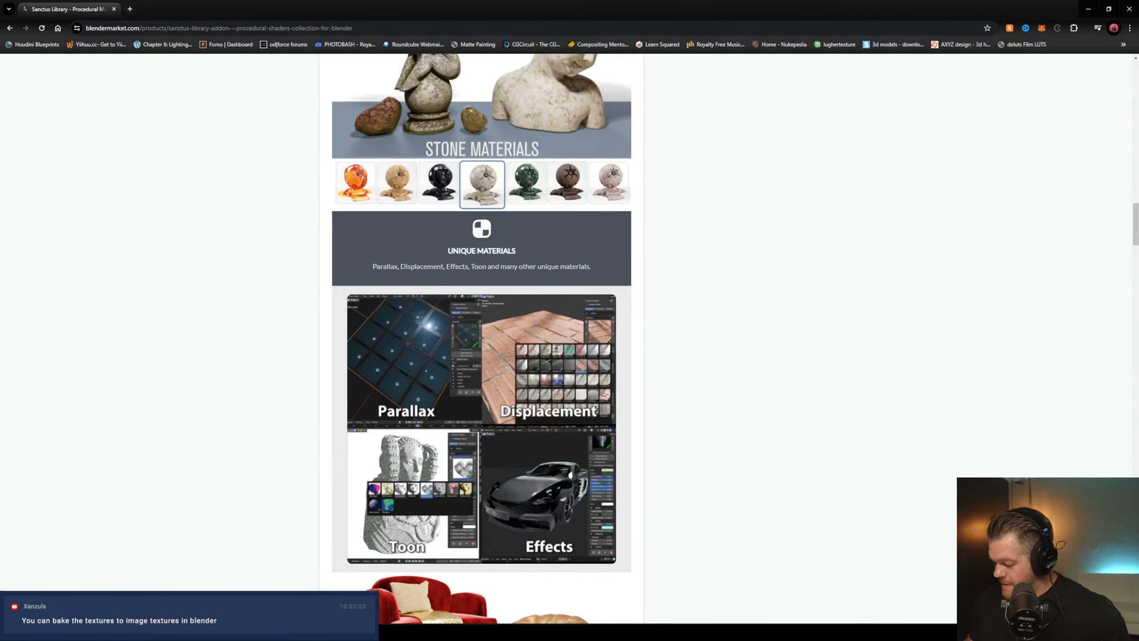
{"action": "scroll", "coordinate": [241, 490], "scroll_direction": "down", "scroll_amount": 1}
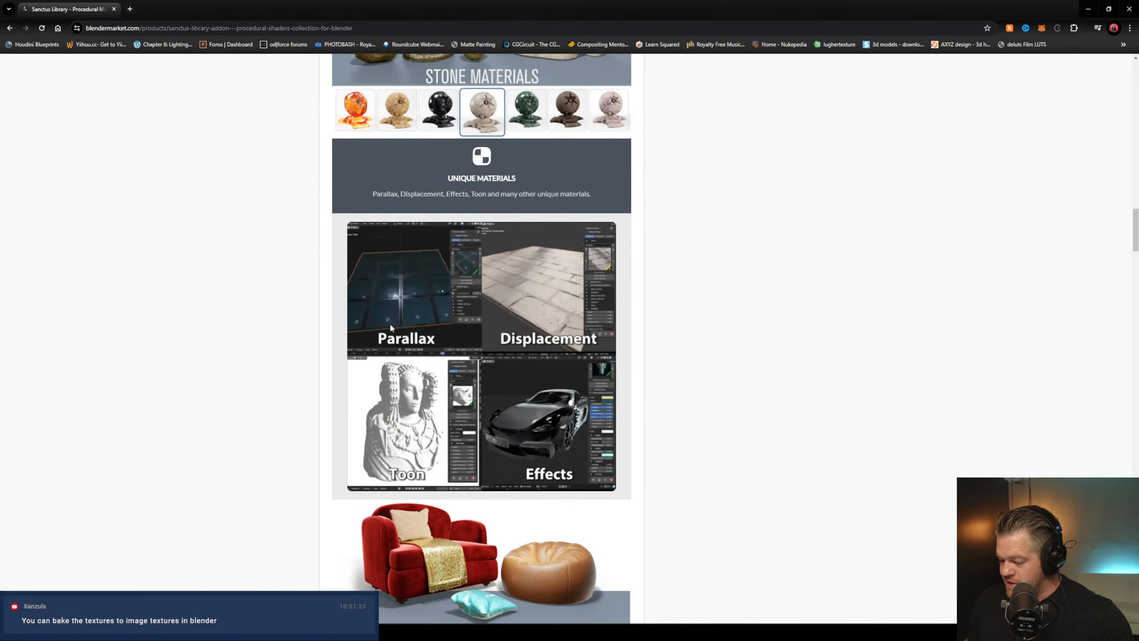
{"action": "scroll", "coordinate": [282, 453], "scroll_direction": "down", "scroll_amount": 1}
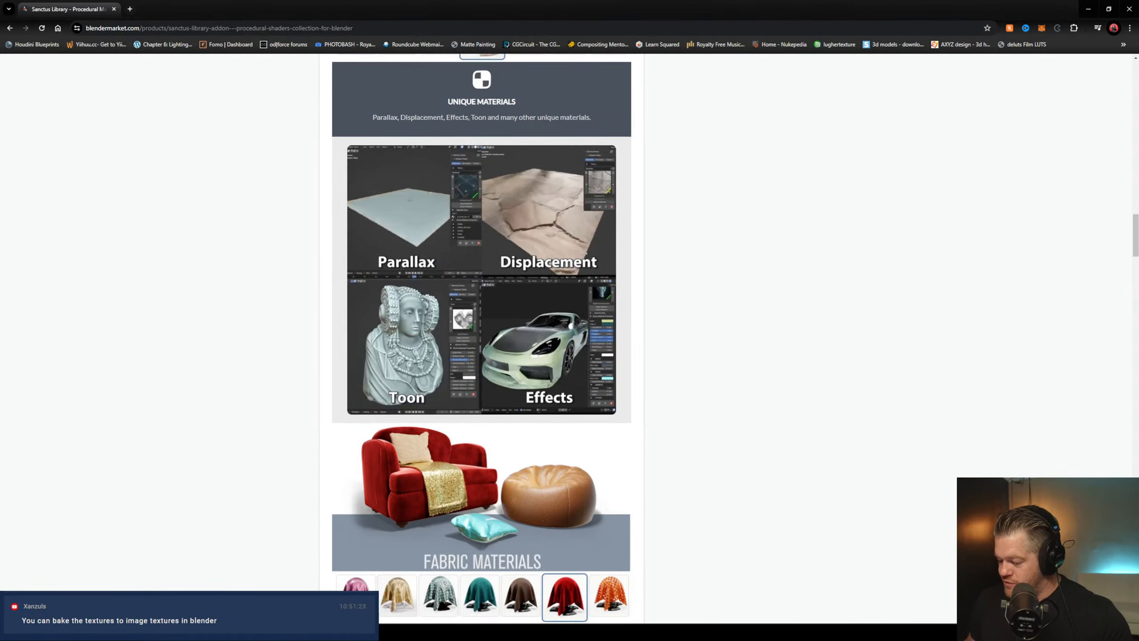
{"action": "scroll", "coordinate": [276, 343], "scroll_direction": "down", "scroll_amount": 5}
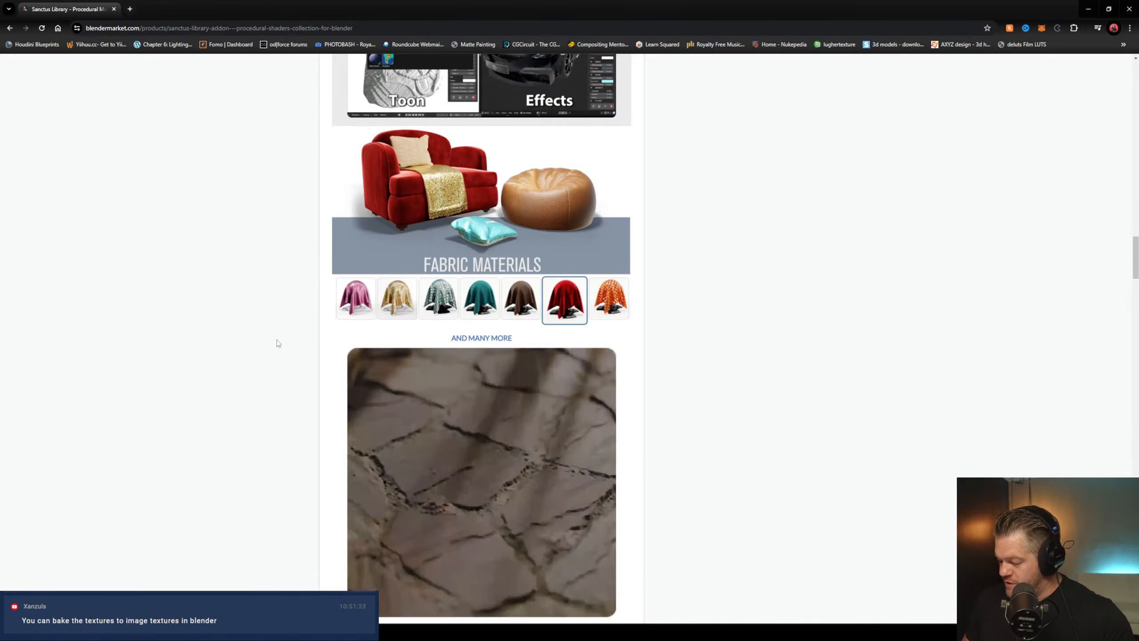
{"action": "scroll", "coordinate": [277, 343], "scroll_direction": "down", "scroll_amount": 4}
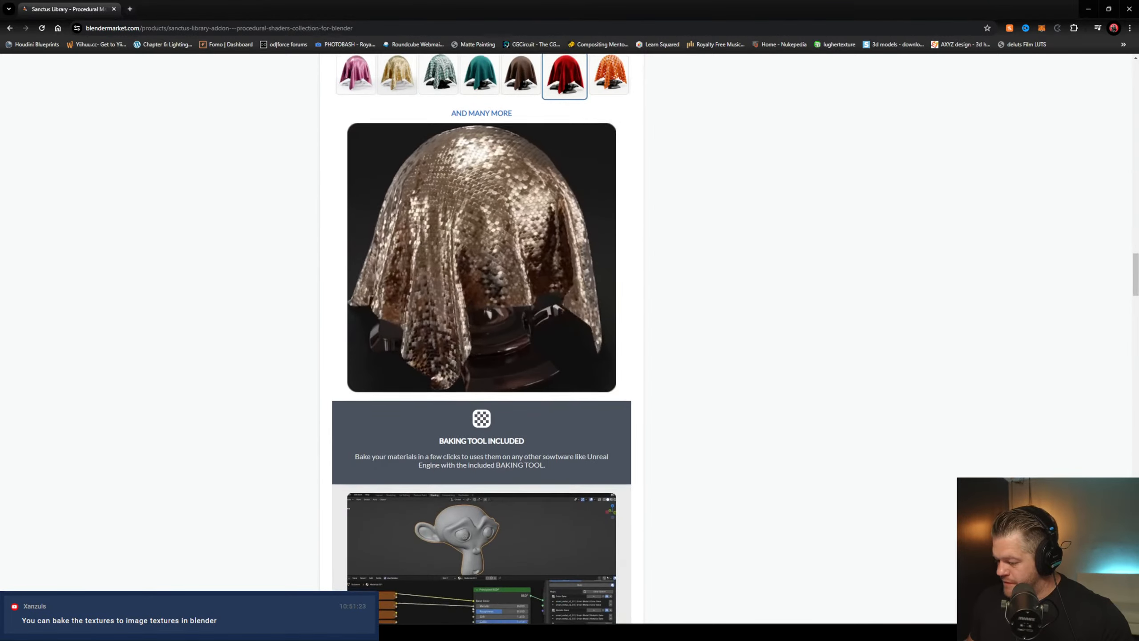
Examine the product page's sections on the baking tool, geometry nodes generators and decal tool
{"action": "scroll", "coordinate": [485, 207], "scroll_direction": "down", "scroll_amount": 2}
{"action": "scroll", "coordinate": [485, 207], "scroll_direction": "up", "scroll_amount": 1}
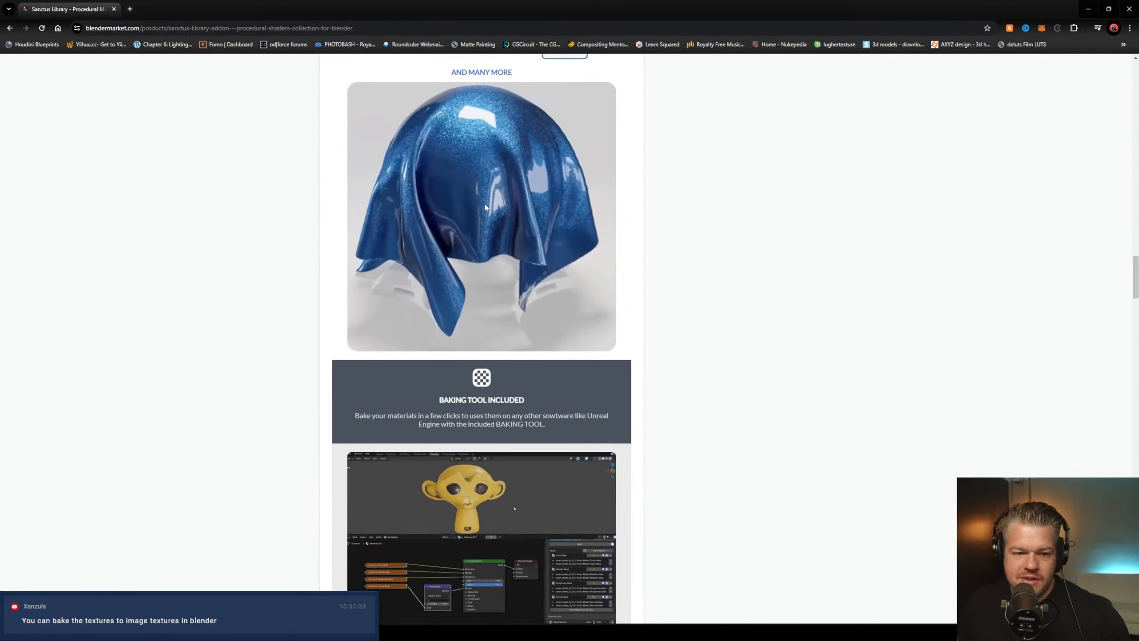
{"action": "scroll", "coordinate": [231, 326], "scroll_direction": "down", "scroll_amount": 4}
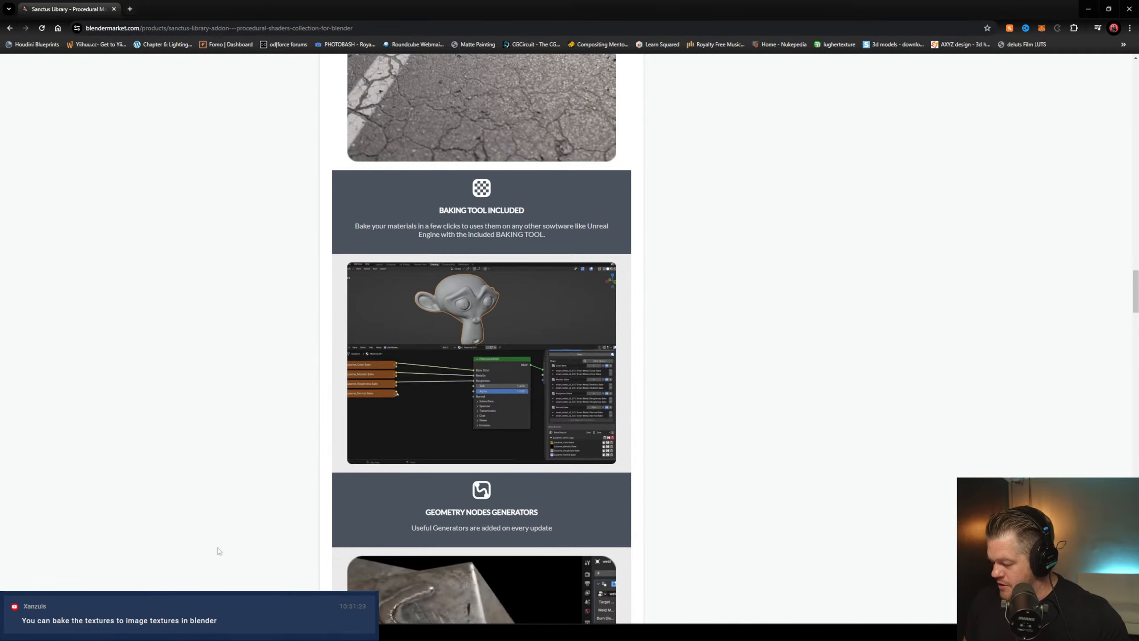
{"action": "scroll", "coordinate": [231, 228], "scroll_direction": "down", "scroll_amount": 8}
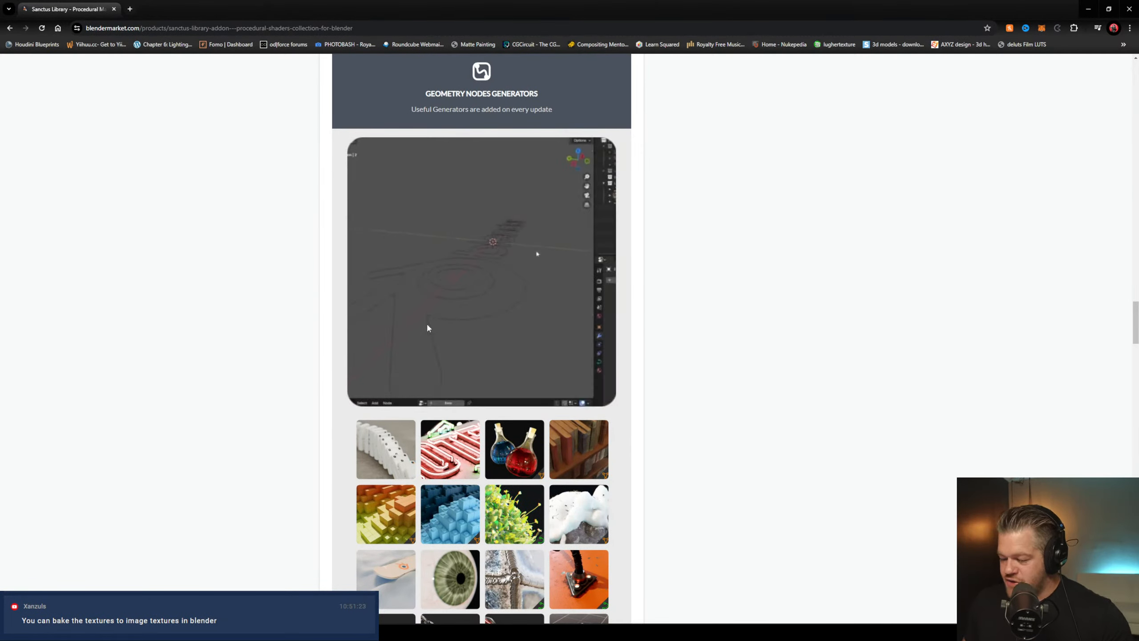
{"action": "scroll", "coordinate": [700, 404], "scroll_direction": "down", "scroll_amount": 2}
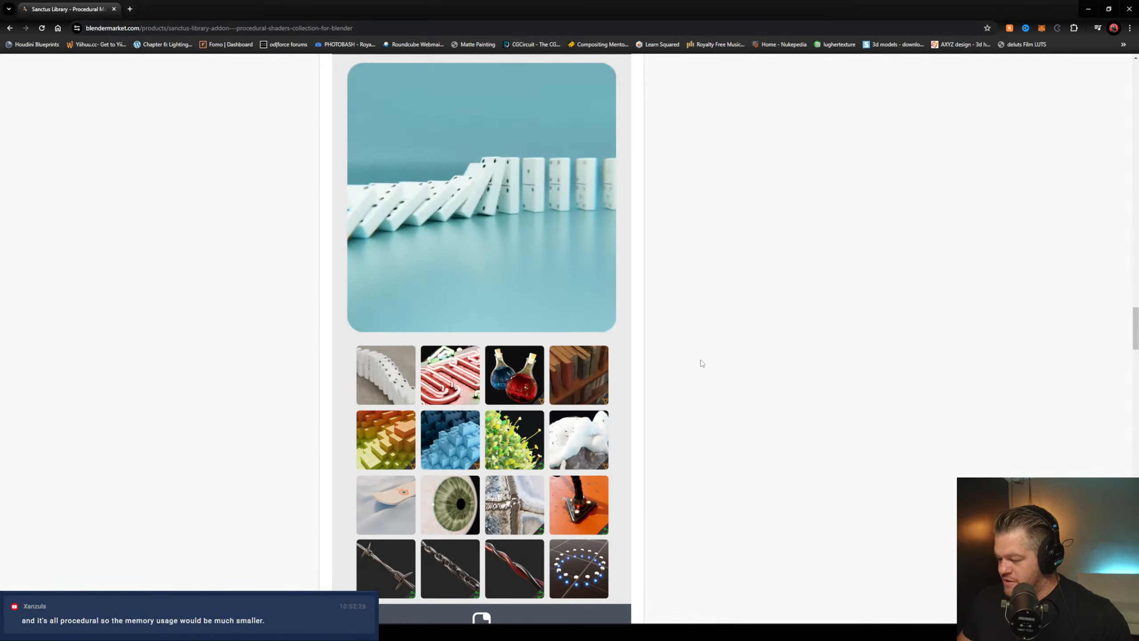
{"action": "scroll", "coordinate": [272, 442], "scroll_direction": "down", "scroll_amount": 3}
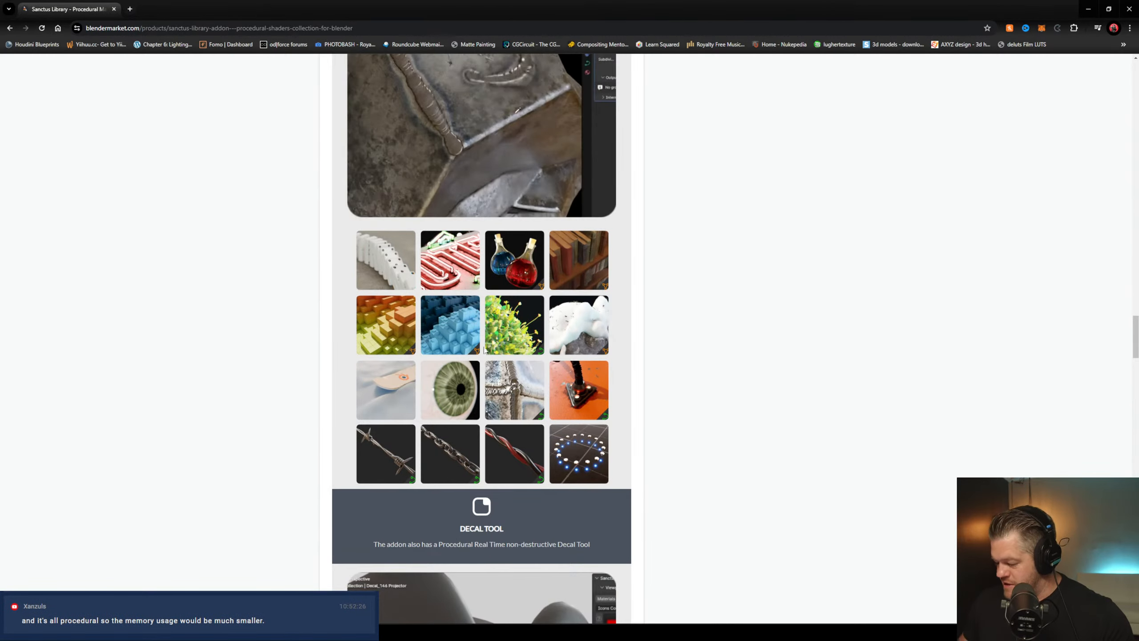
{"action": "scroll", "coordinate": [224, 407], "scroll_direction": "down", "scroll_amount": 3}
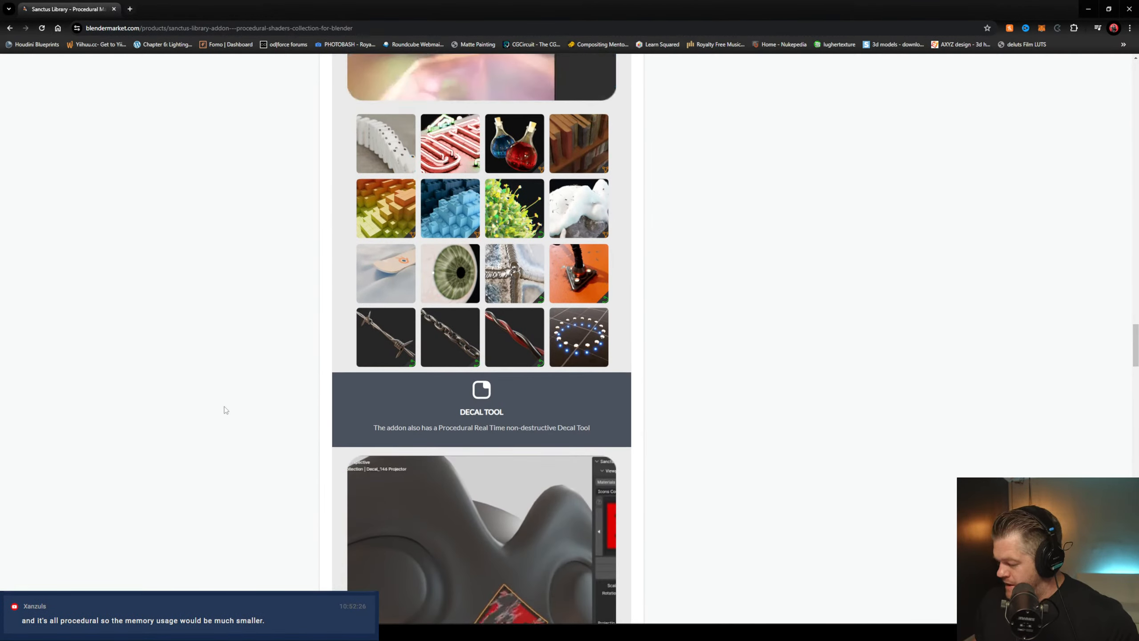
{"action": "scroll", "coordinate": [254, 521], "scroll_direction": "down", "scroll_amount": 1}
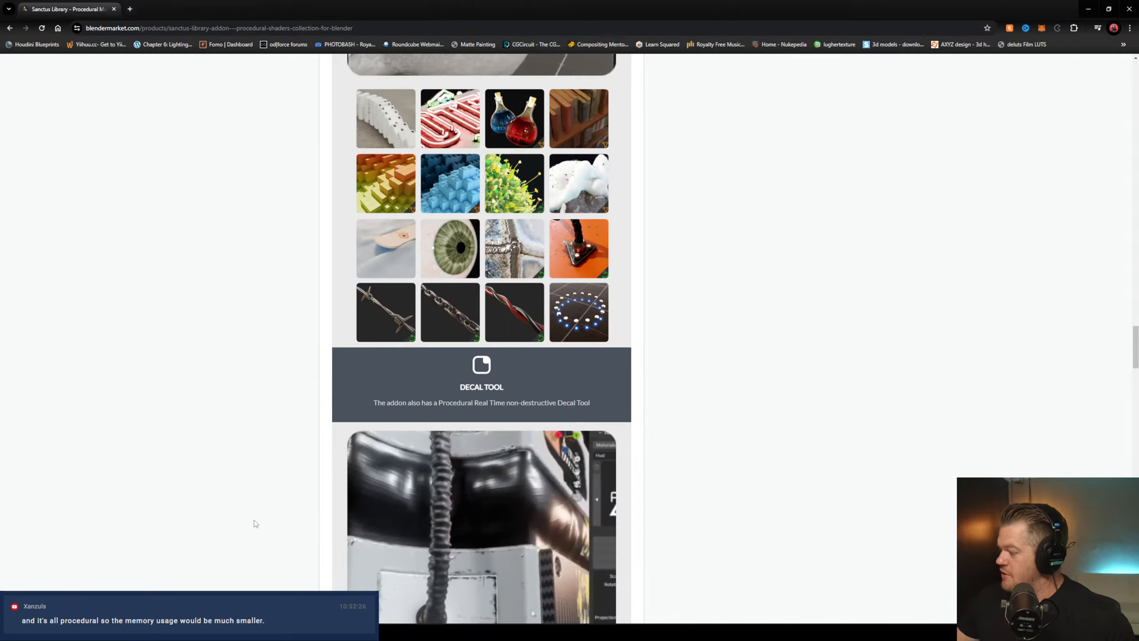
Switch back to Blender, select the Mustang's body and bring up the Sanctus Library previews of the Buildings materials
{"action": "left_click", "coordinate": [1089, 9]}
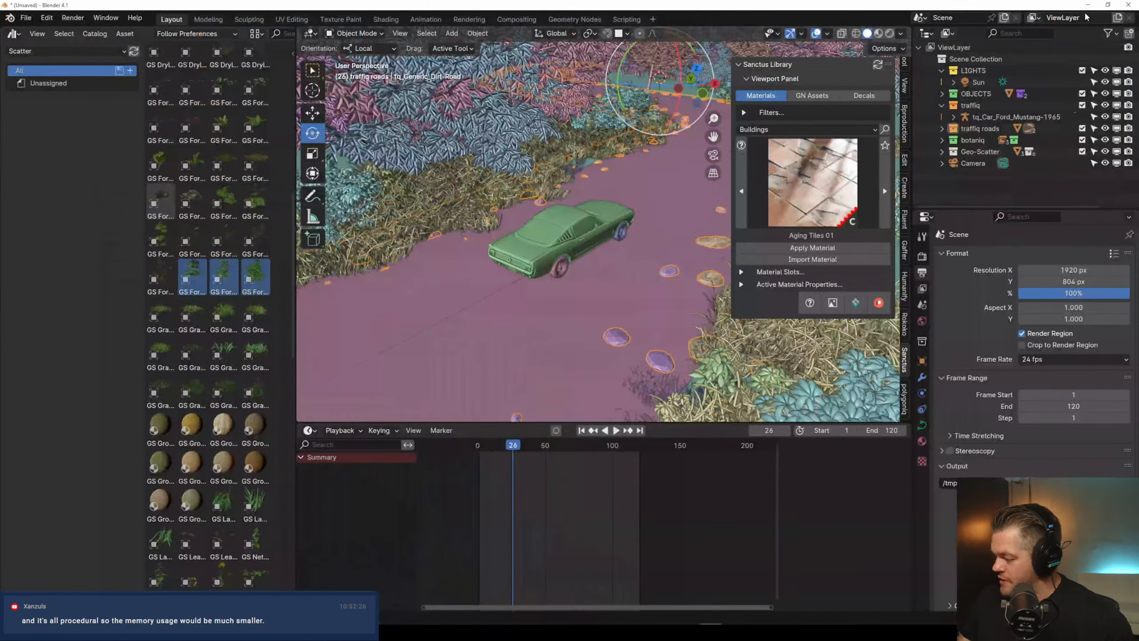
{"action": "left_click", "coordinate": [543, 268]}
{"action": "key", "text": "KP_Decimal"}
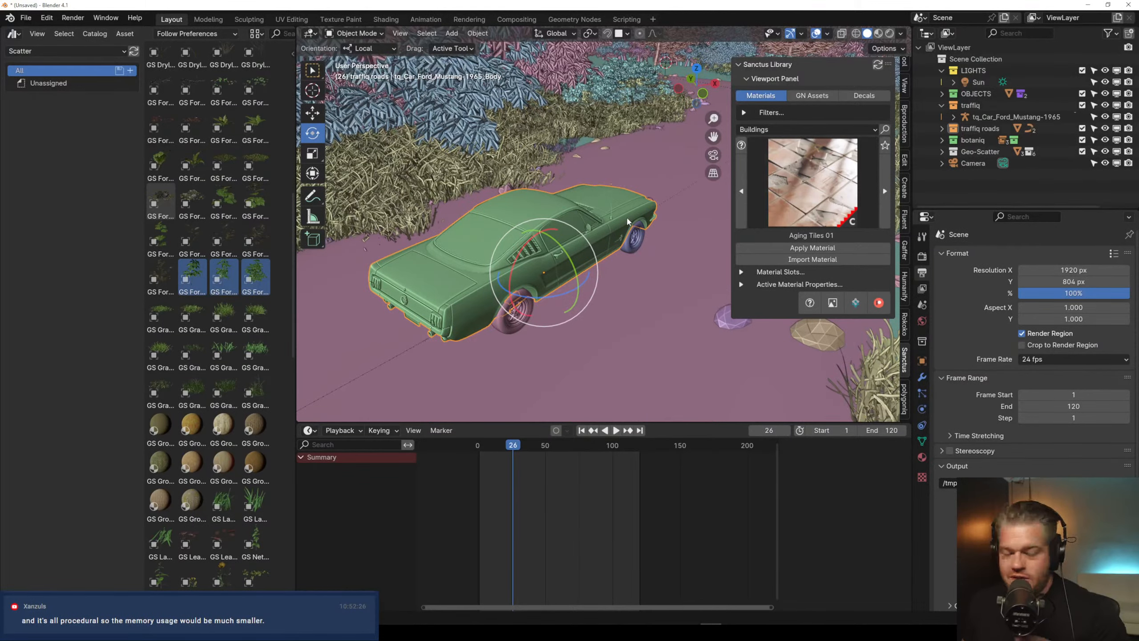
{"action": "left_click", "coordinate": [829, 169]}
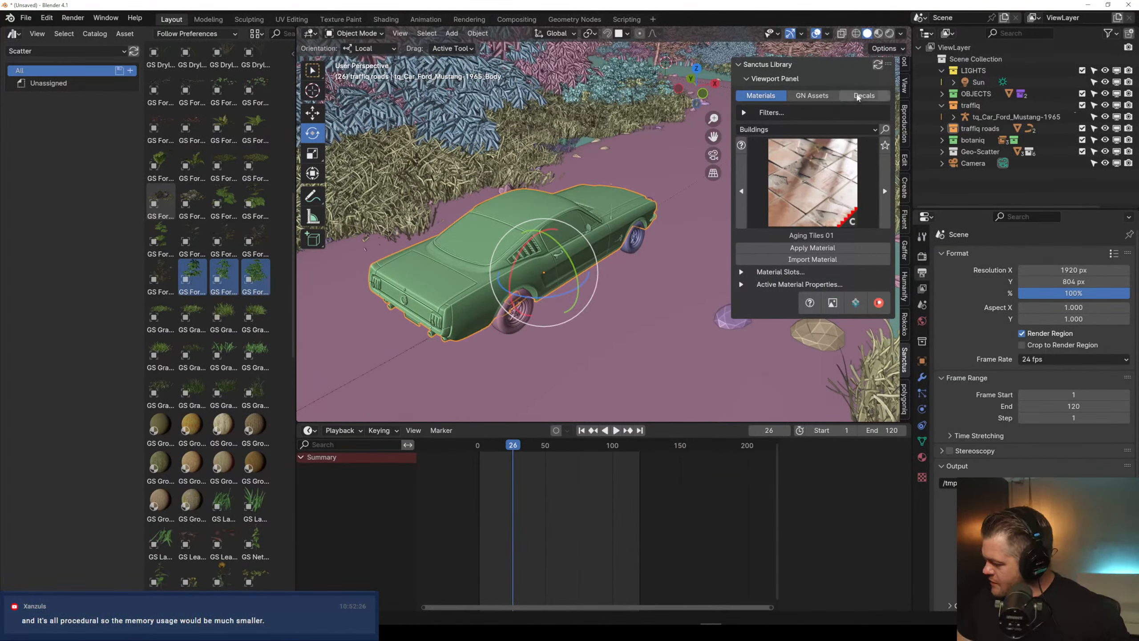
Add the Hud 00 decal from the Sanctus Library's decals and place it on the Mustang's roof
{"action": "left_click", "coordinate": [830, 97]}
{"action": "left_click", "coordinate": [861, 97]}
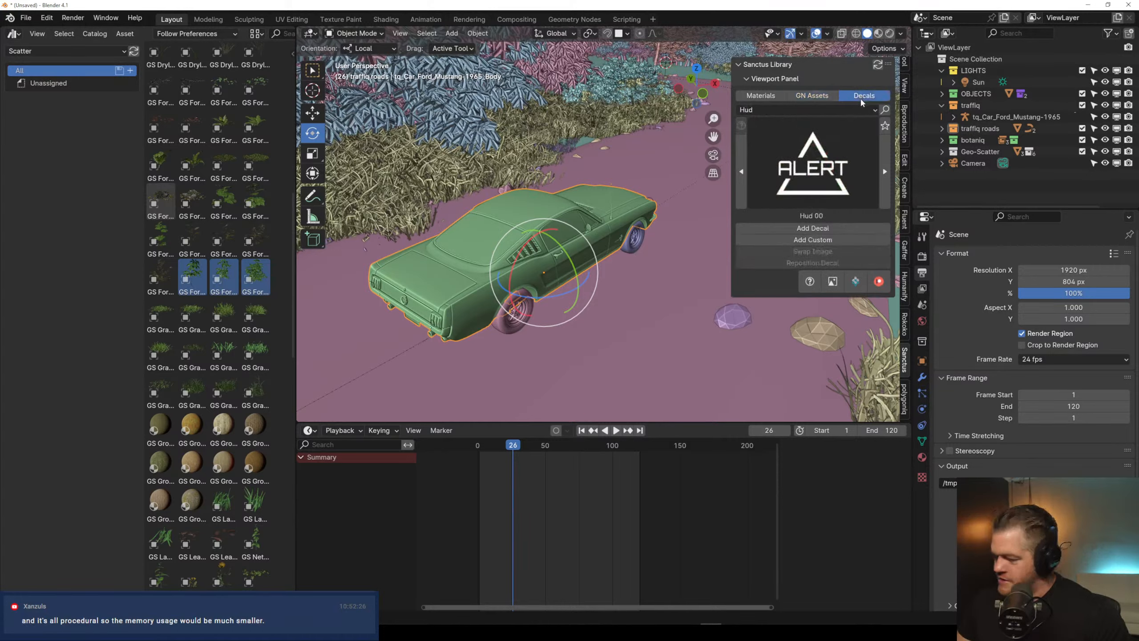
{"action": "left_click", "coordinate": [812, 228]}
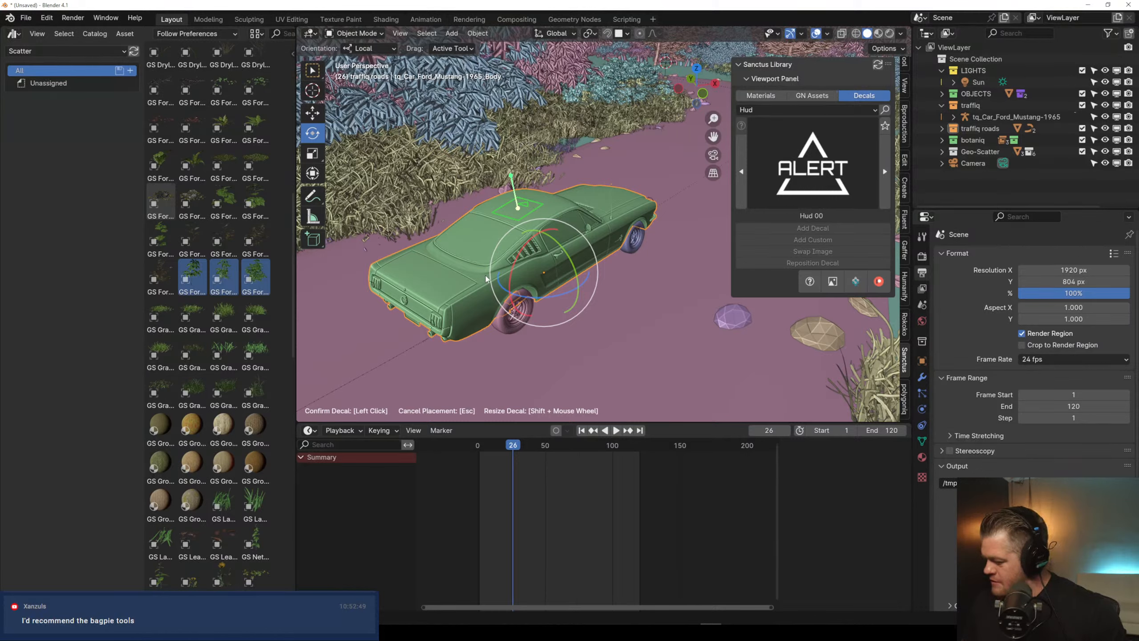
{"action": "left_click", "coordinate": [550, 231]}
{"action": "middle_click_drag", "start_coordinate": [526, 215], "coordinate": [549, 195]}
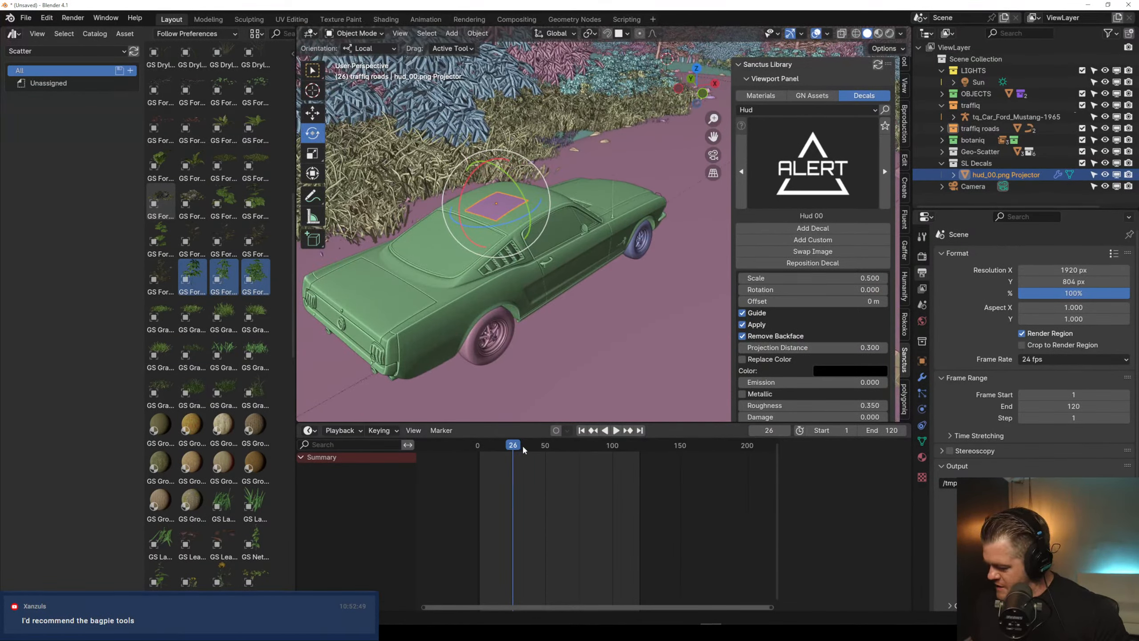
Play and scrub the animation between frames 22 and 31 to check how the decal moves with the car
{"action": "key", "text": "space"}
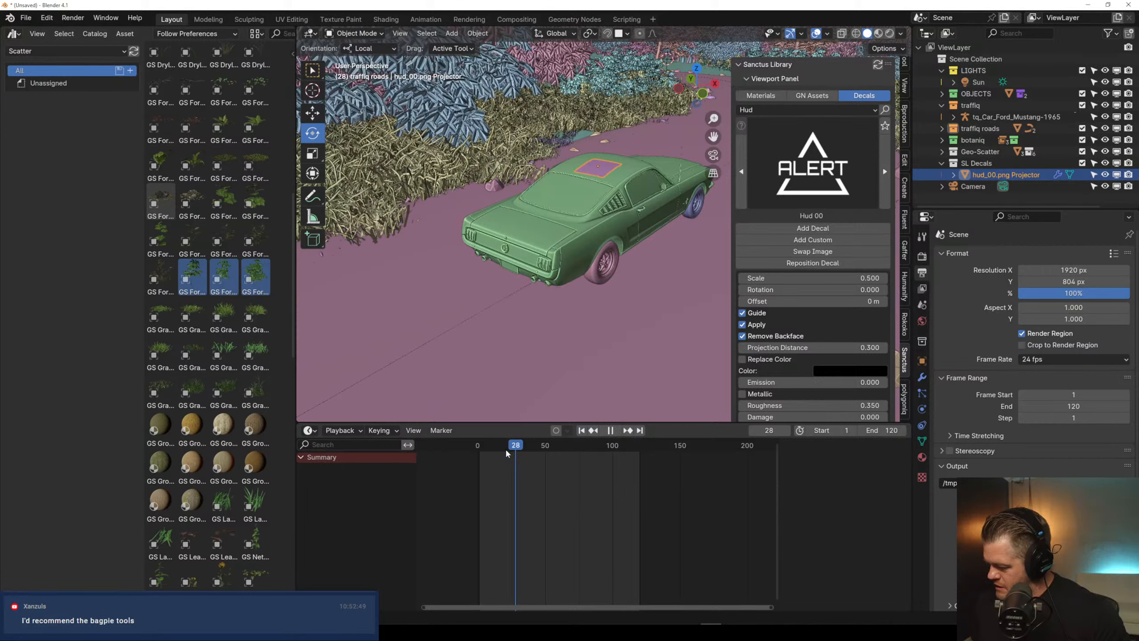
{"action": "left_click", "coordinate": [504, 449]}
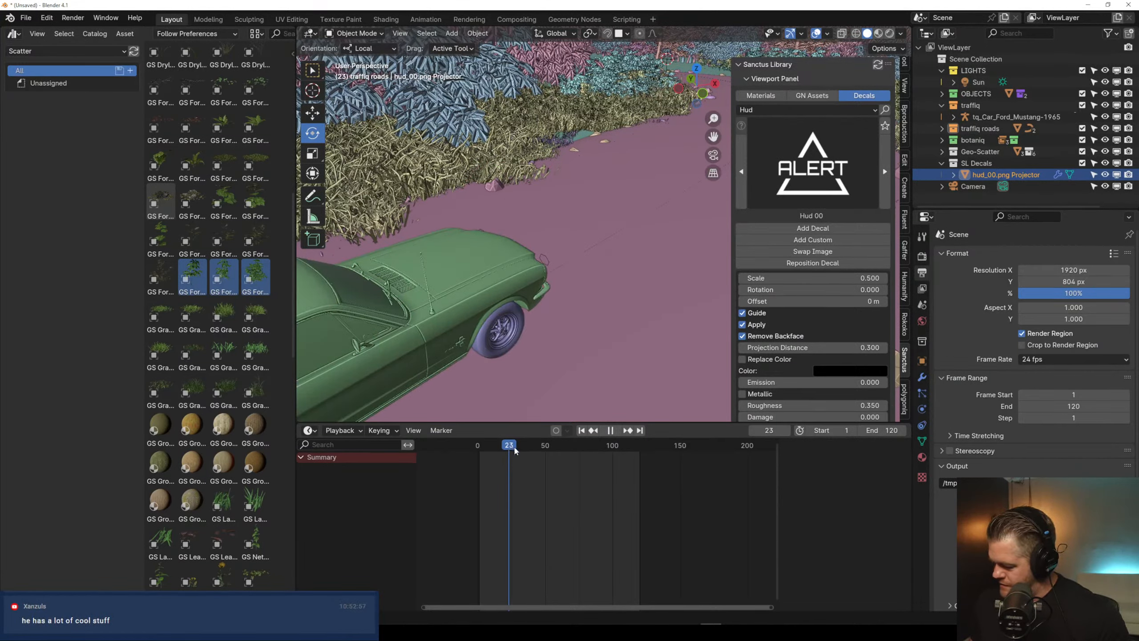
{"action": "left_click_drag", "start_coordinate": [513, 447], "coordinate": [513, 447]}
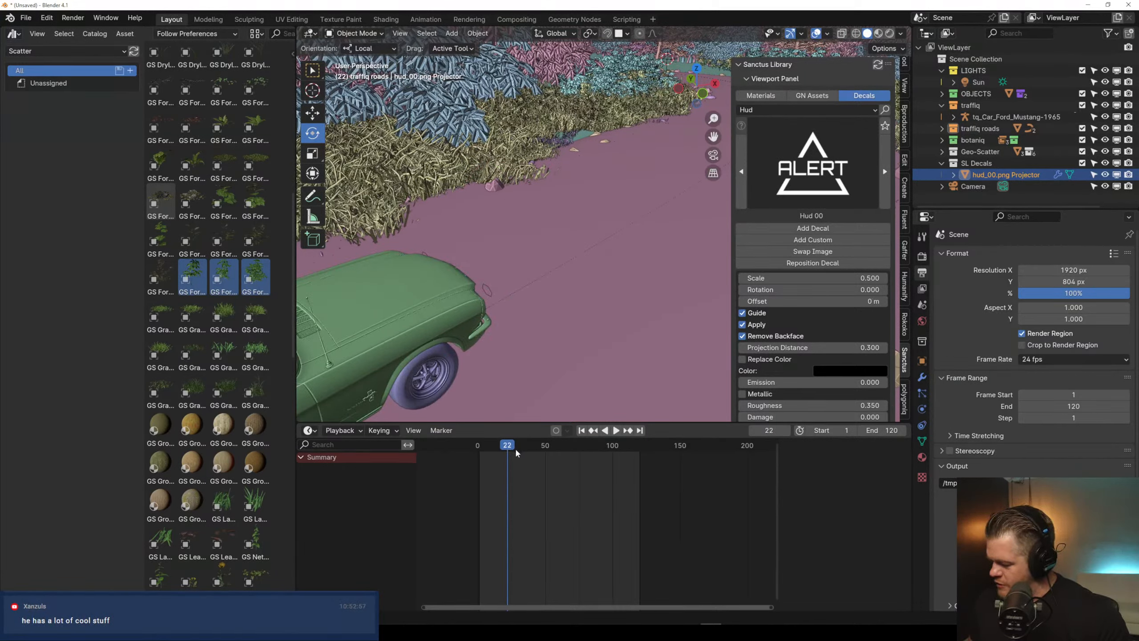
{"action": "left_click", "coordinate": [516, 450]}
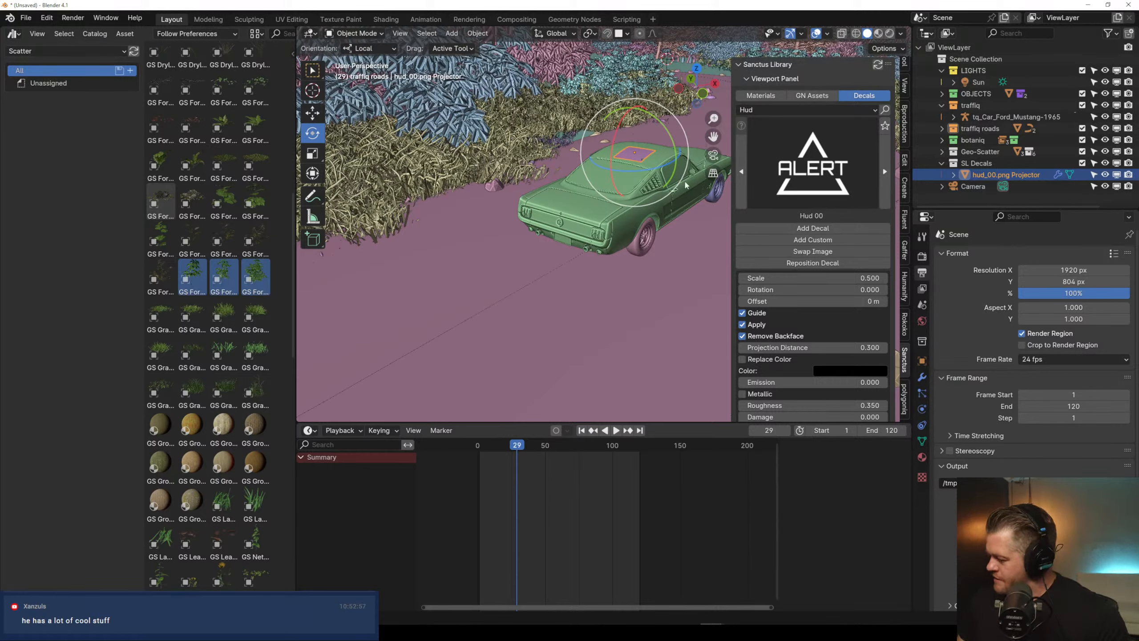
{"action": "key", "text": "Right"}
{"action": "key", "text": "Right"}
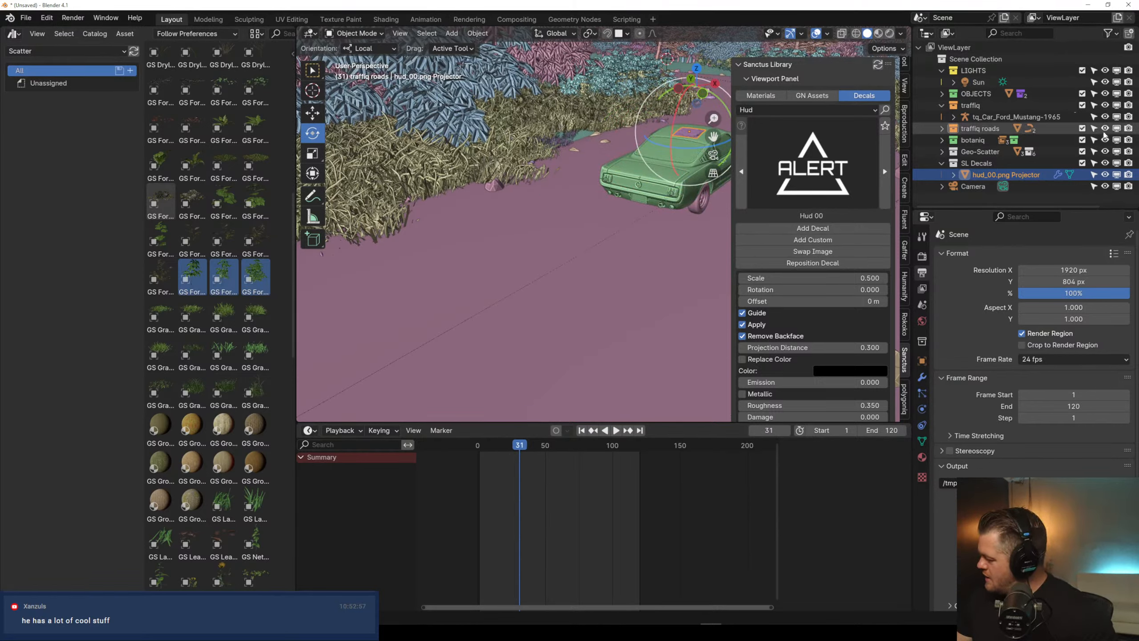
Hide the Geo-Scatter collection in the viewport and move the animation to frame 29
{"action": "left_click", "coordinate": [1105, 153]}
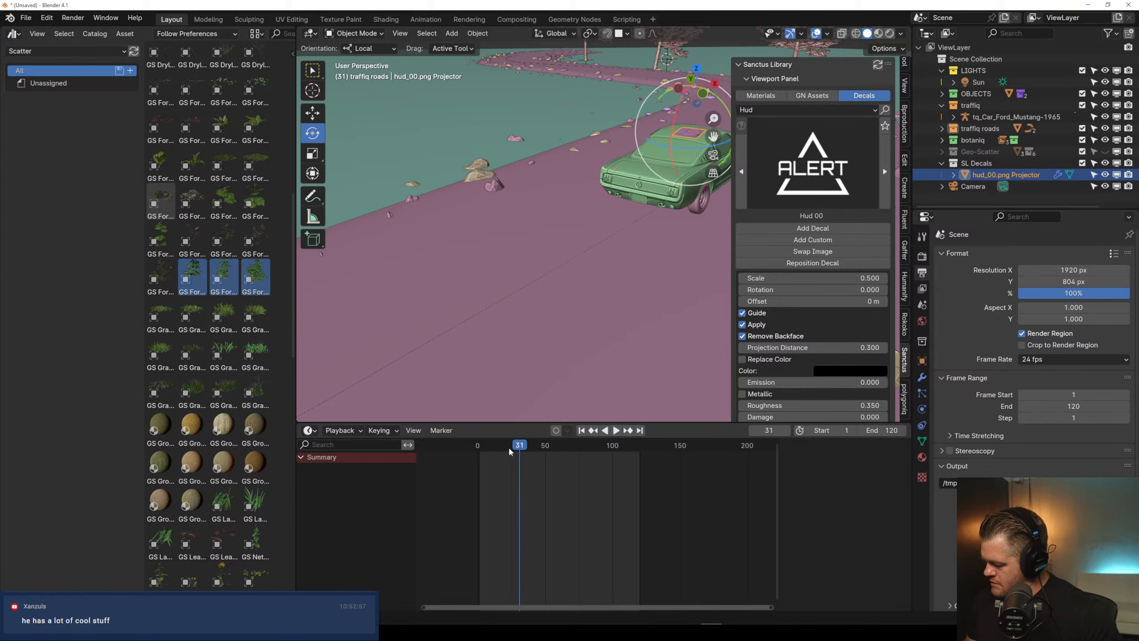
{"action": "left_click_drag", "start_coordinate": [512, 447], "coordinate": [509, 444]}
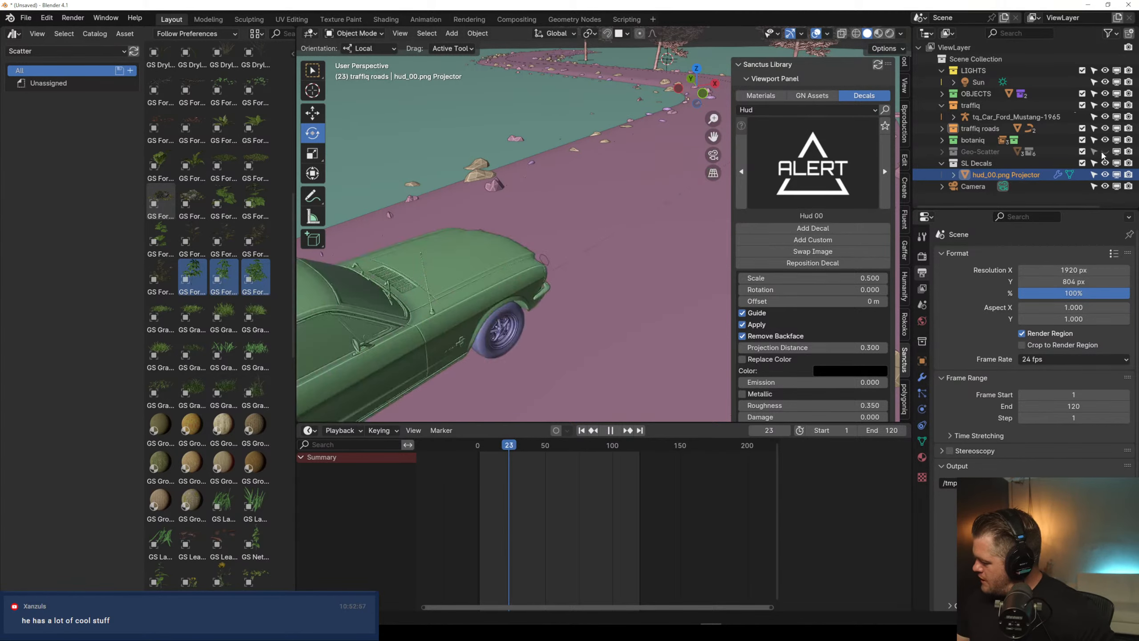
{"action": "left_click", "coordinate": [1105, 153]}
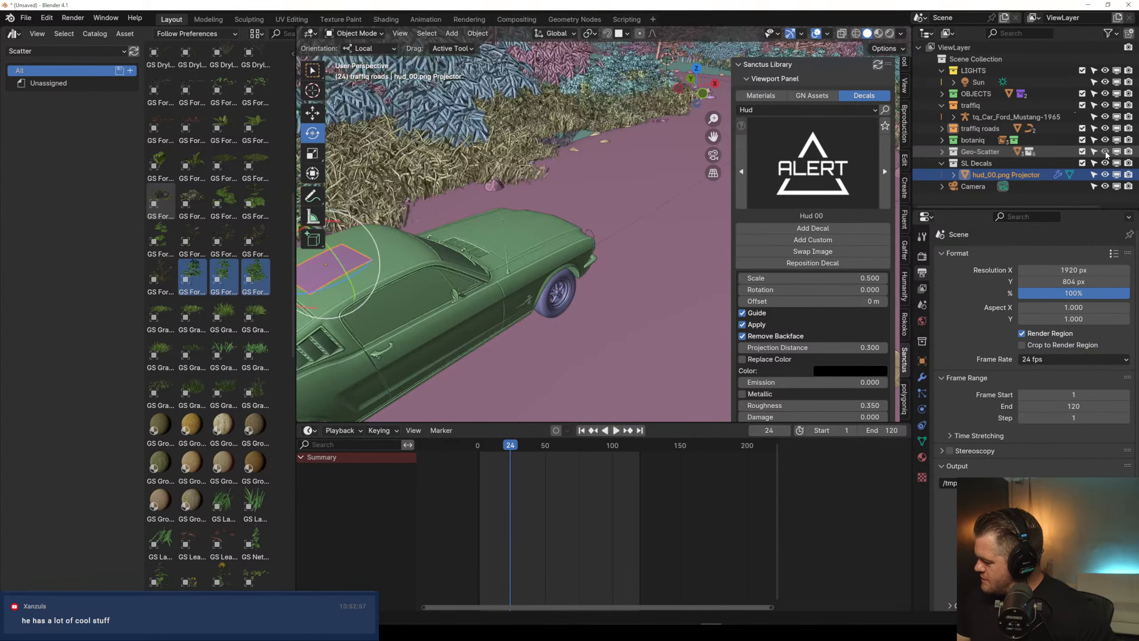
{"action": "left_click", "coordinate": [1105, 153]}
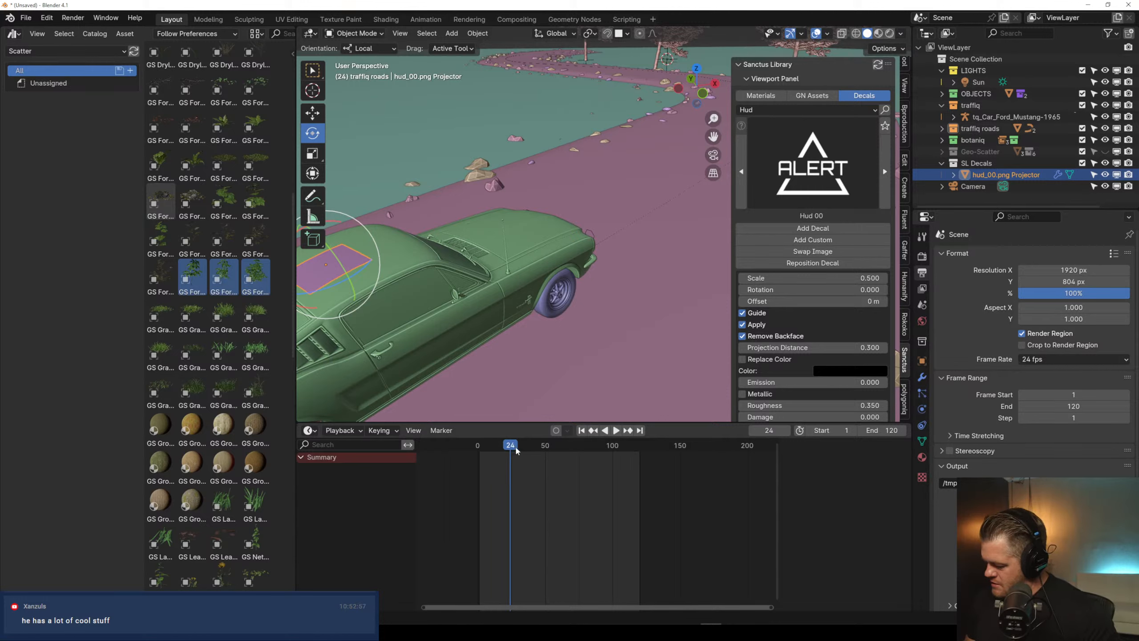
{"action": "key", "text": "space"}
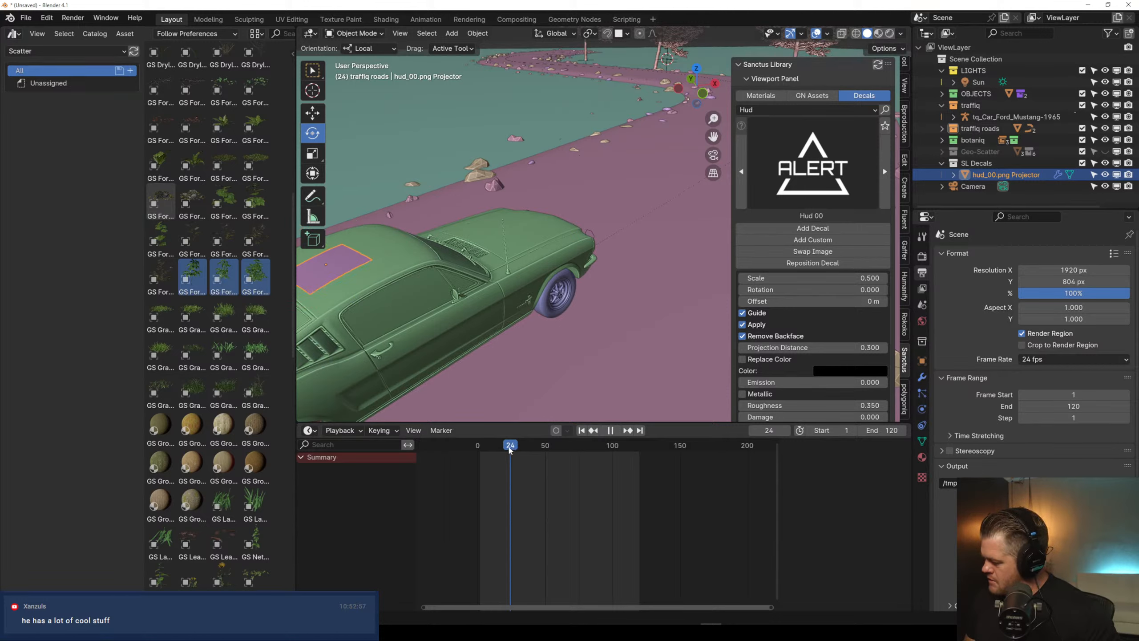
{"action": "key", "text": "space"}
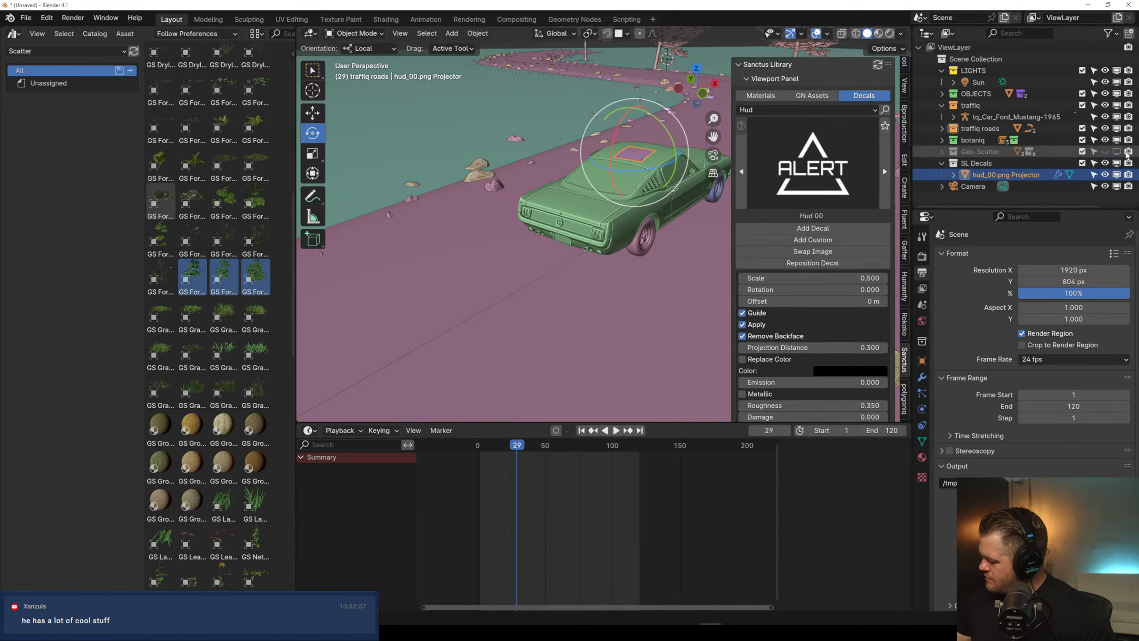
Switch the viewport to rendered shading to inspect the decal on the car's roof up close
{"action": "left_click", "coordinate": [888, 34]}
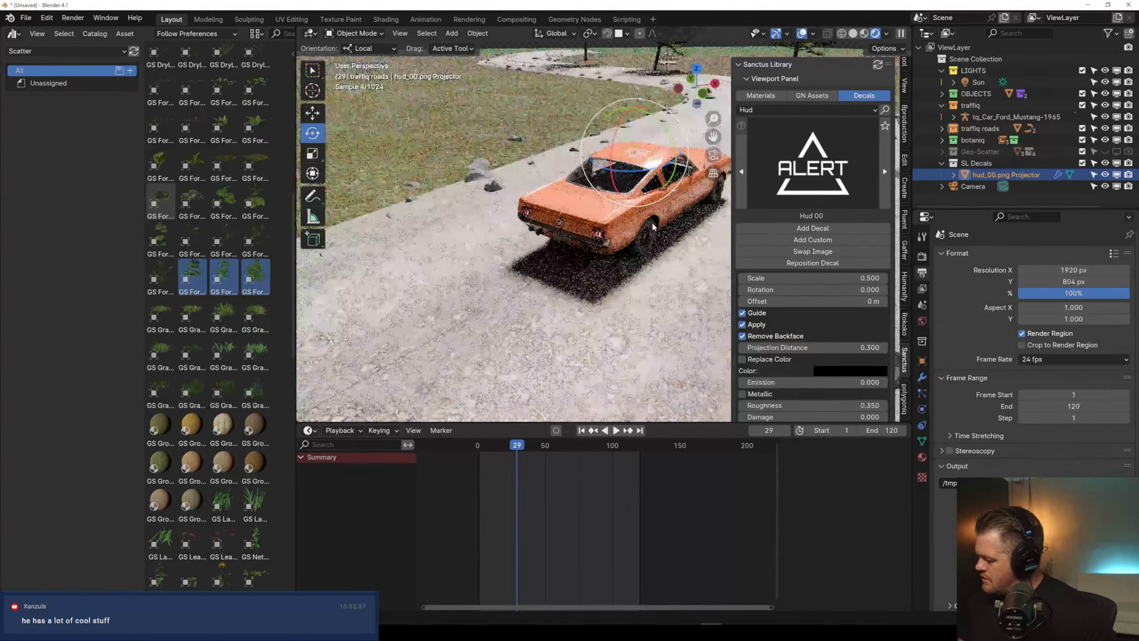
{"action": "middle_click_drag", "start_coordinate": [650, 172], "coordinate": [627, 274], "text": "shift"}
{"action": "scroll", "coordinate": [623, 231], "scroll_direction": "up", "scroll_amount": 3}
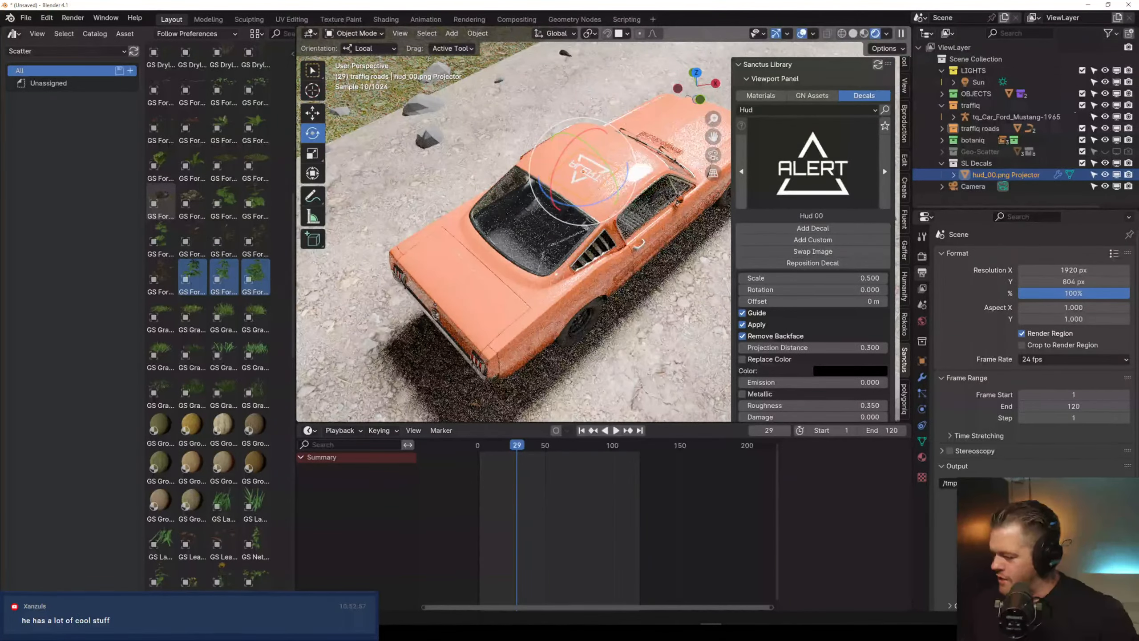
{"action": "left_click", "coordinate": [823, 173]}
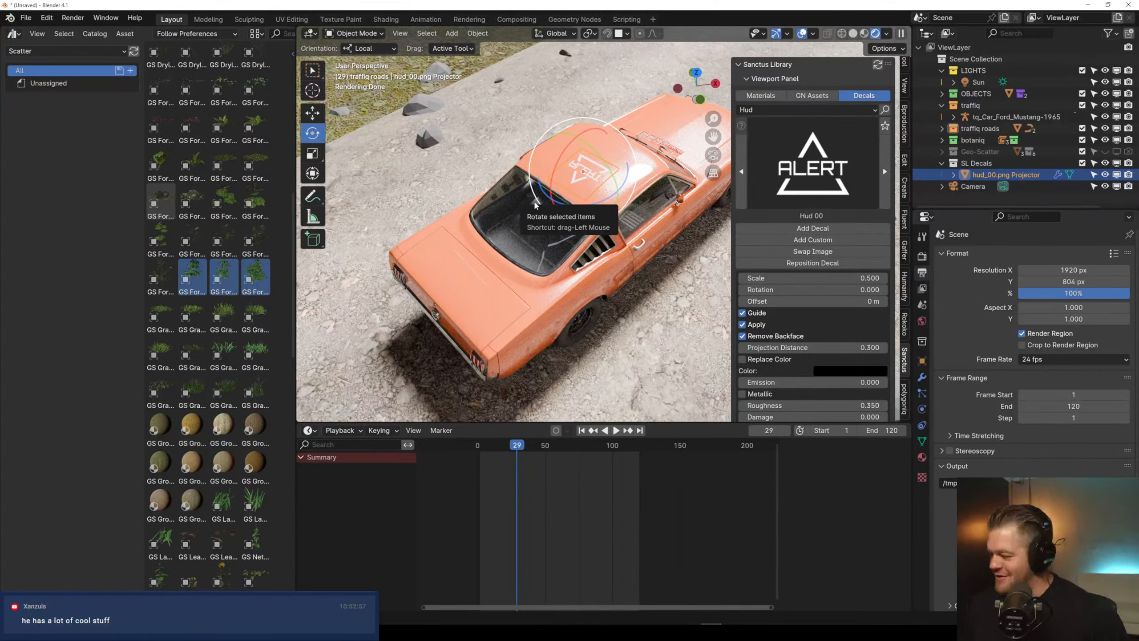
Examine the Sanctus Library's decal categories and the categories and Buildings previews of its geometry nodes assets
{"action": "left_click", "coordinate": [845, 109]}
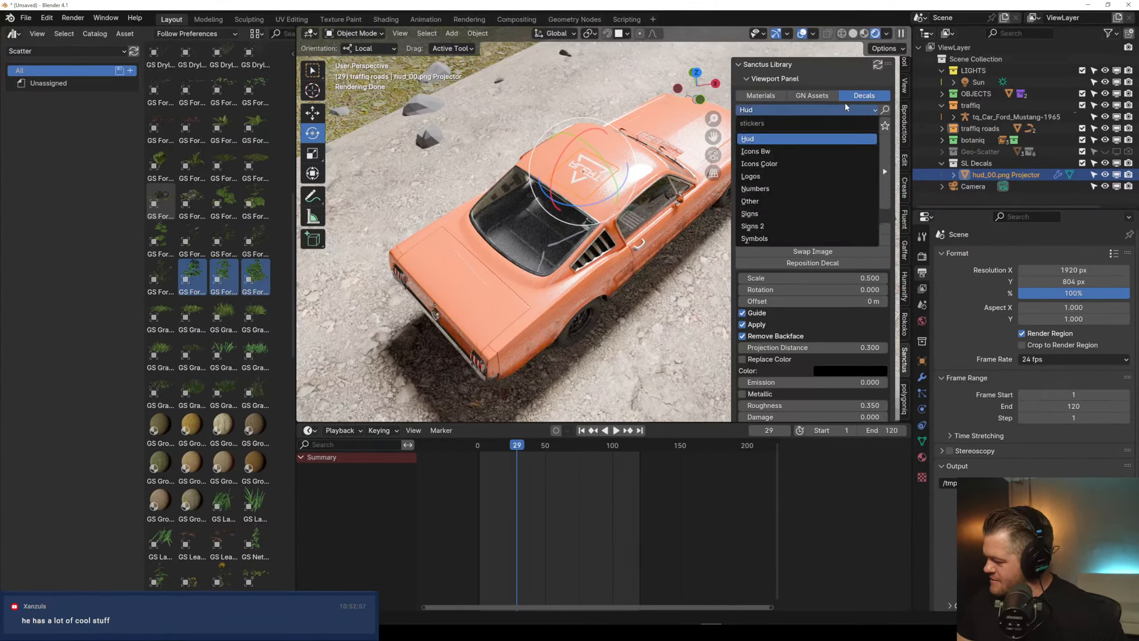
{"action": "left_click", "coordinate": [812, 96]}
{"action": "left_click", "coordinate": [855, 110]}
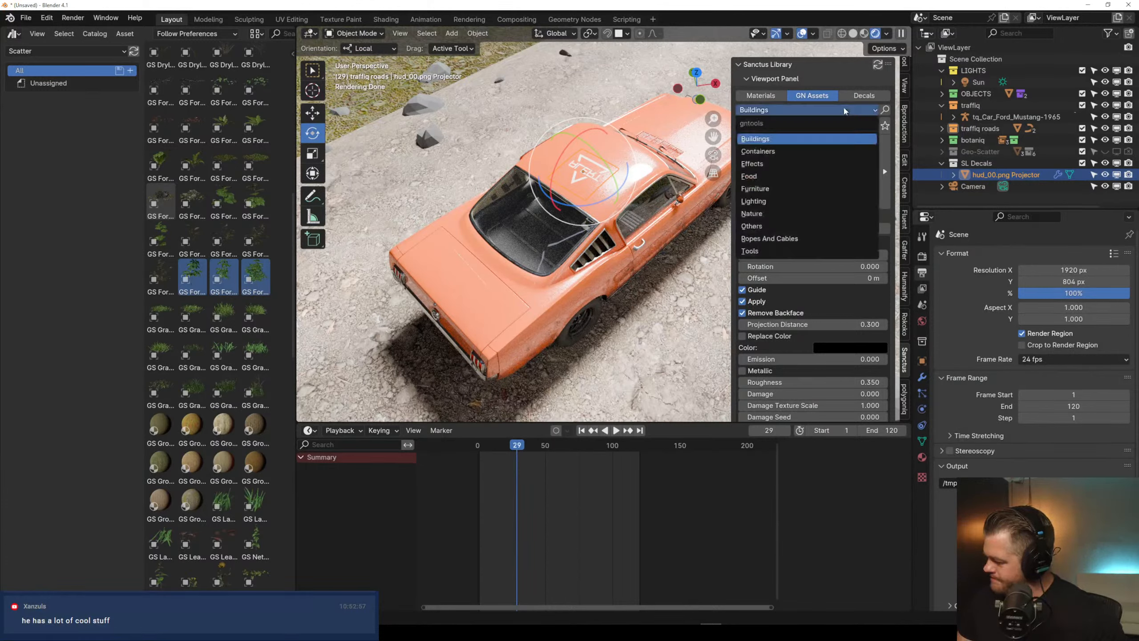
{"action": "left_click", "coordinate": [824, 109]}
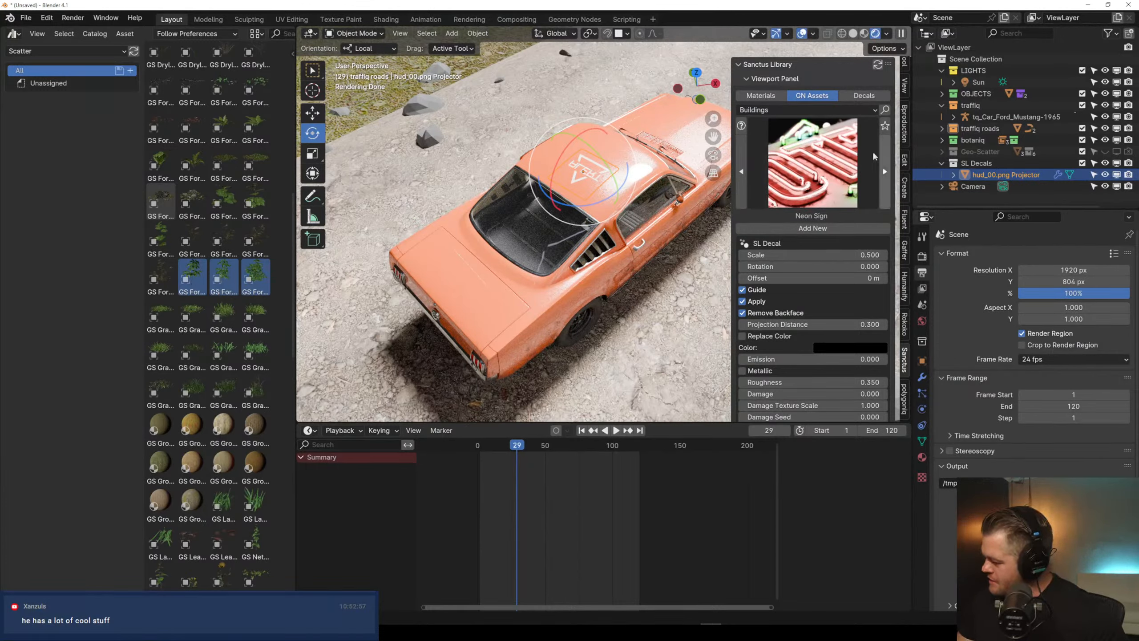
{"action": "scroll", "coordinate": [817, 252], "scroll_direction": "down", "scroll_amount": 4}
{"action": "scroll", "coordinate": [811, 236], "scroll_direction": "up", "scroll_amount": 4}
Examine the Effects, Tools and Others categories of the Sanctus Library's geometry nodes assets
{"action": "left_click", "coordinate": [790, 111]}
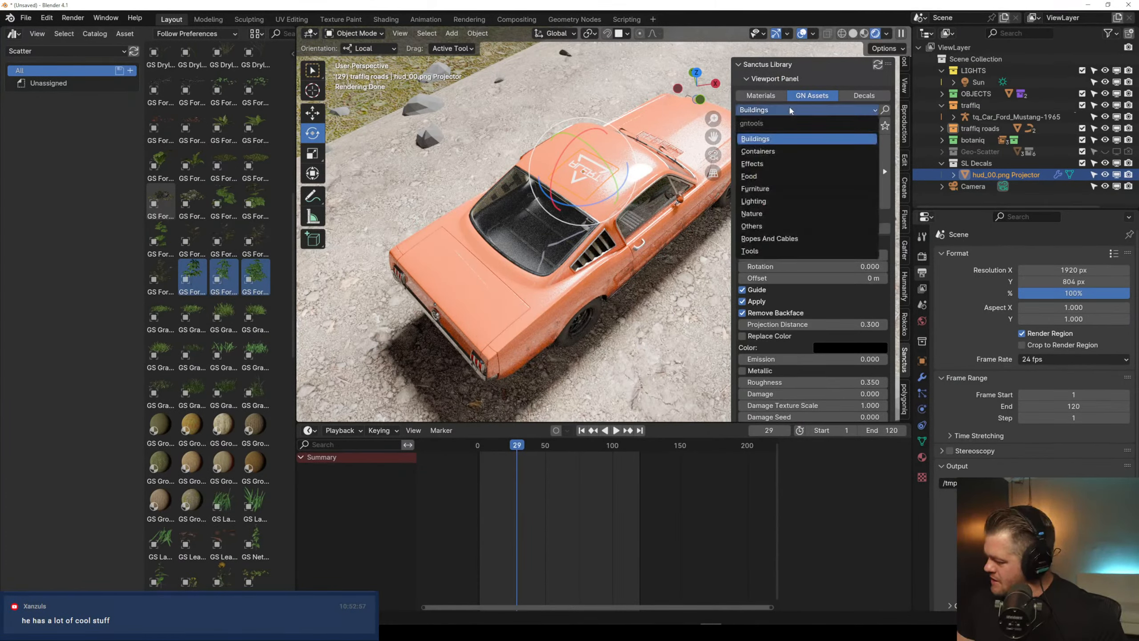
{"action": "left_click", "coordinate": [770, 164]}
{"action": "left_click", "coordinate": [803, 135]}
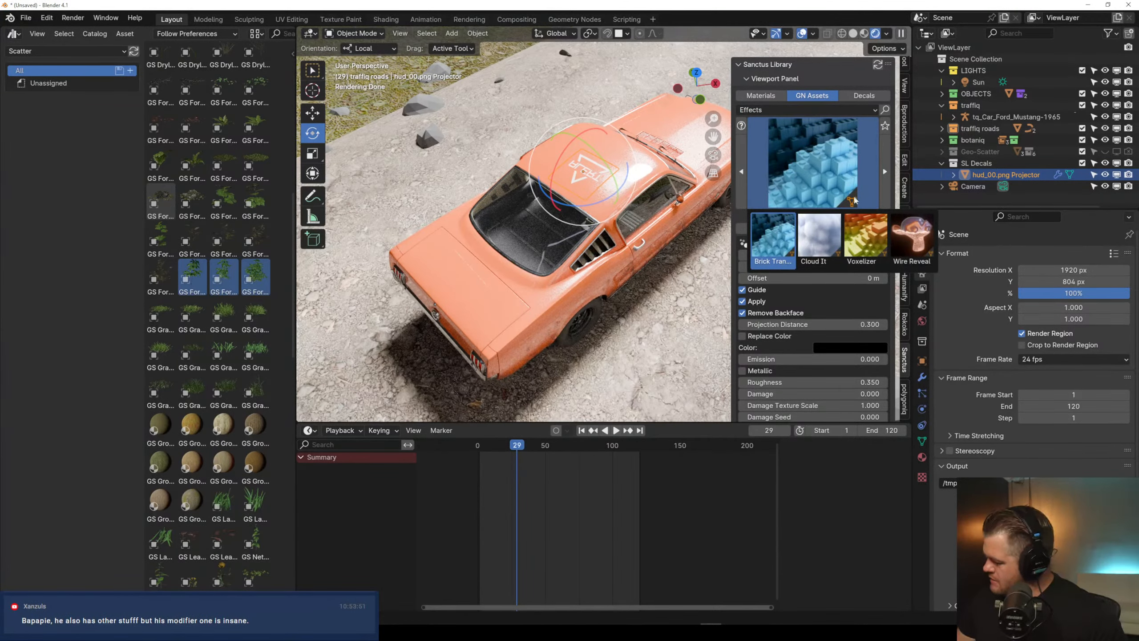
{"action": "left_click", "coordinate": [801, 109]}
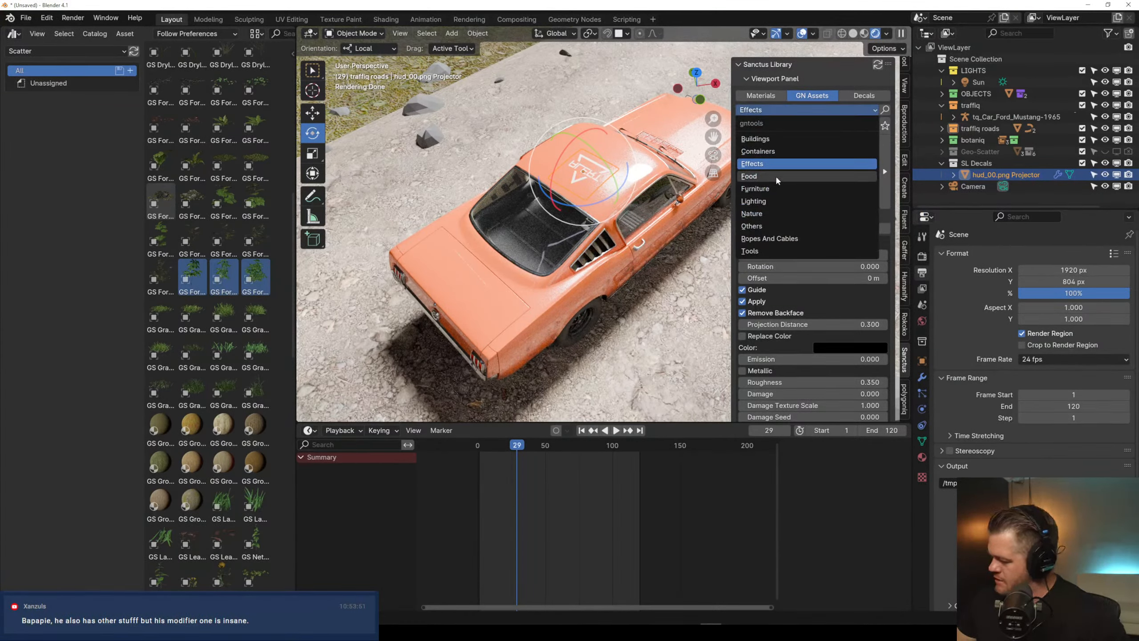
{"action": "left_click", "coordinate": [759, 250]}
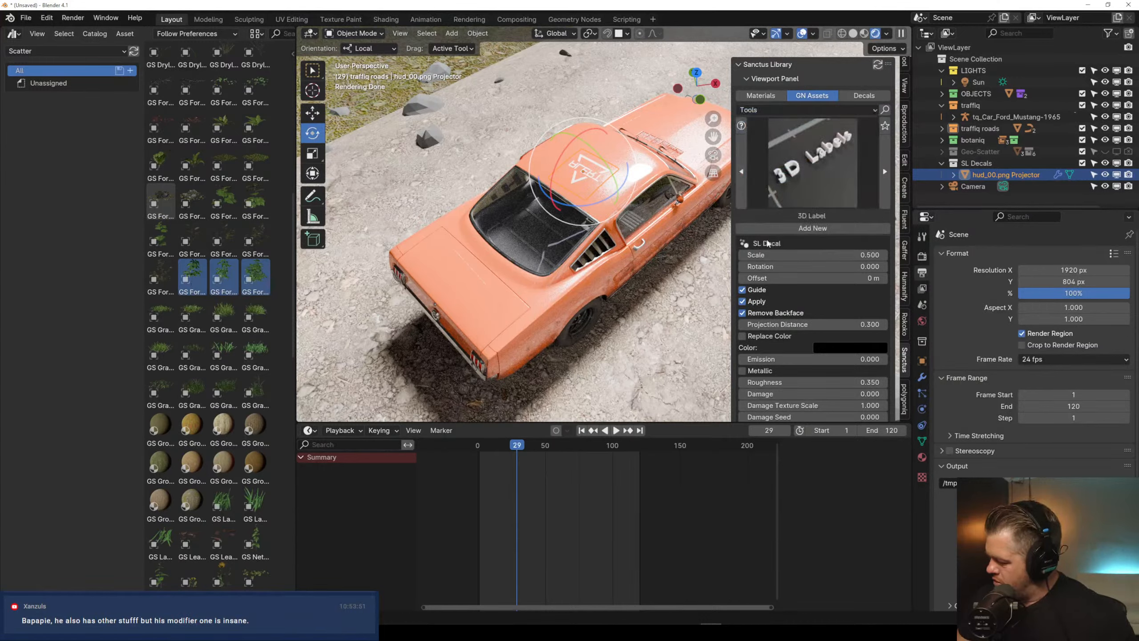
{"action": "left_click", "coordinate": [811, 176]}
{"action": "left_click", "coordinate": [771, 110]}
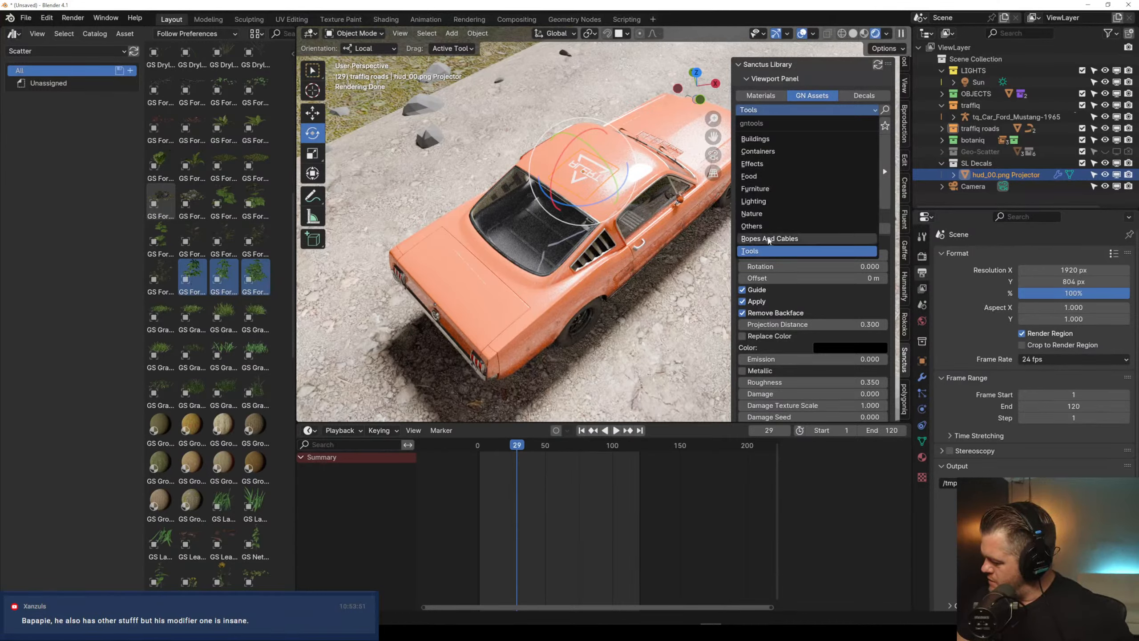
{"action": "left_click", "coordinate": [767, 224]}
{"action": "left_click", "coordinate": [793, 182]}
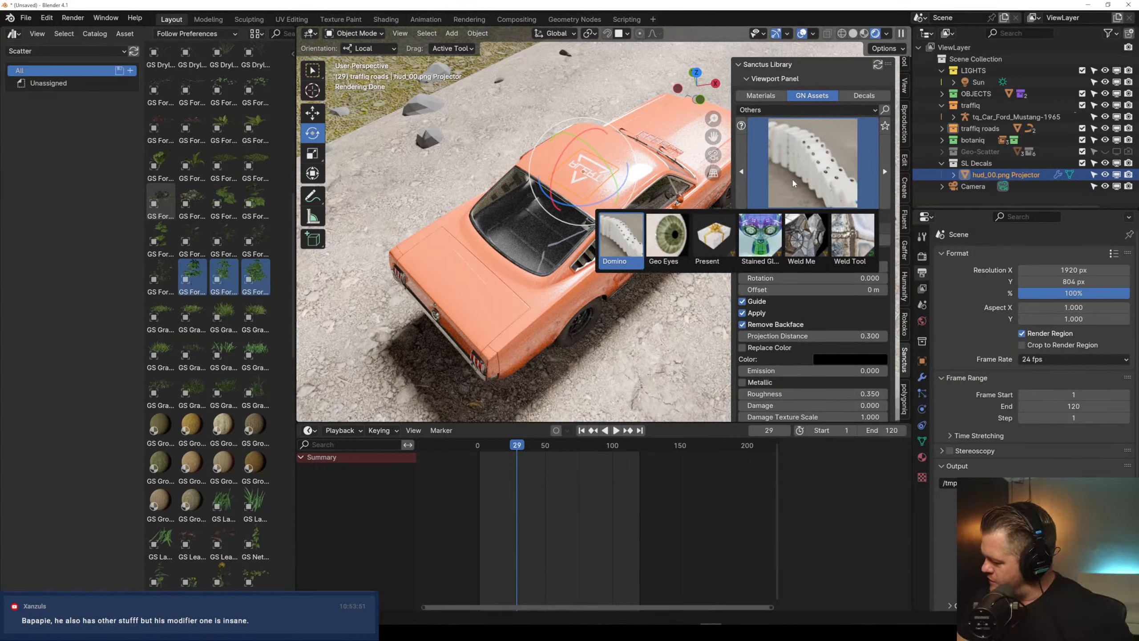
Try to apply the Weld Me asset from the Others category to the Mustang's body mesh
{"action": "left_click", "coordinate": [533, 328]}
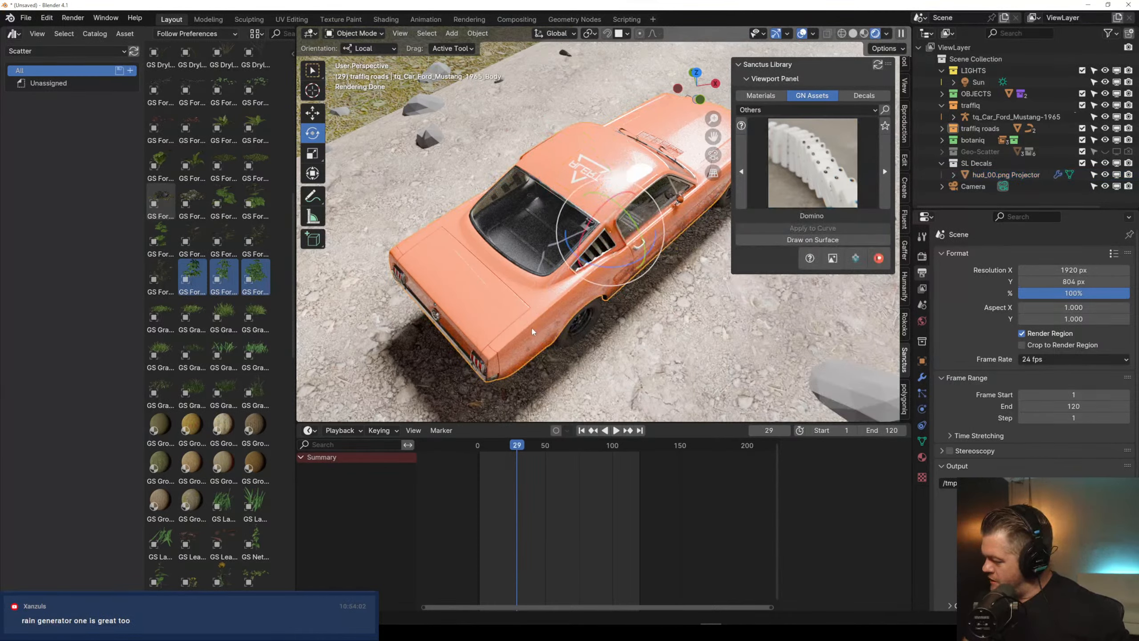
{"action": "left_click", "coordinate": [833, 110]}
{"action": "left_click", "coordinate": [782, 228]}
{"action": "left_click", "coordinate": [819, 181]}
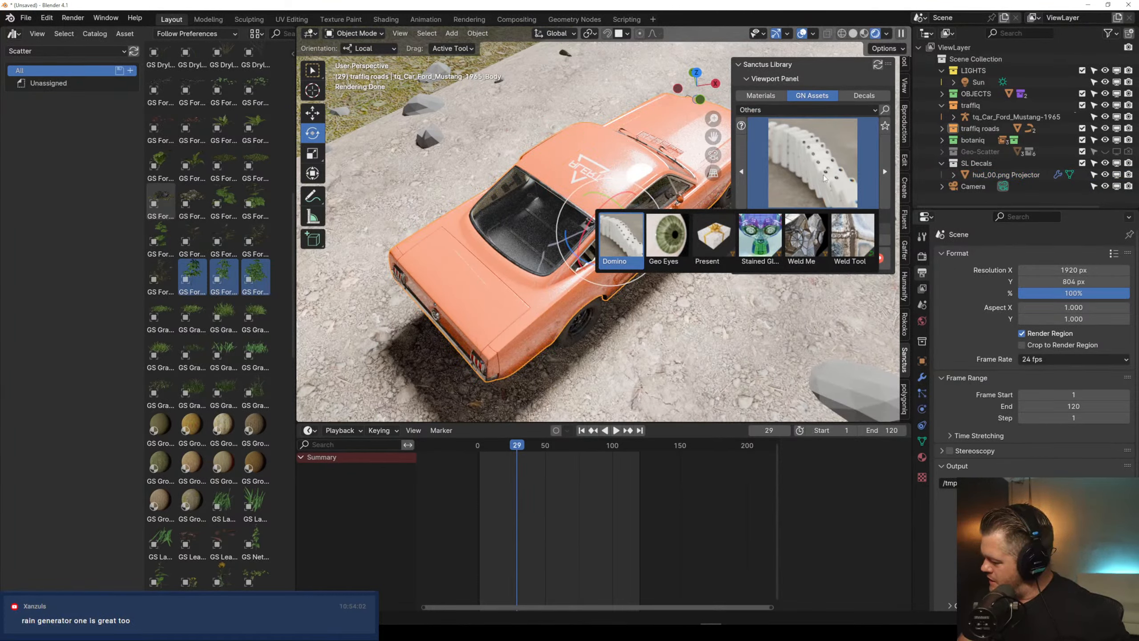
{"action": "left_click", "coordinate": [803, 248]}
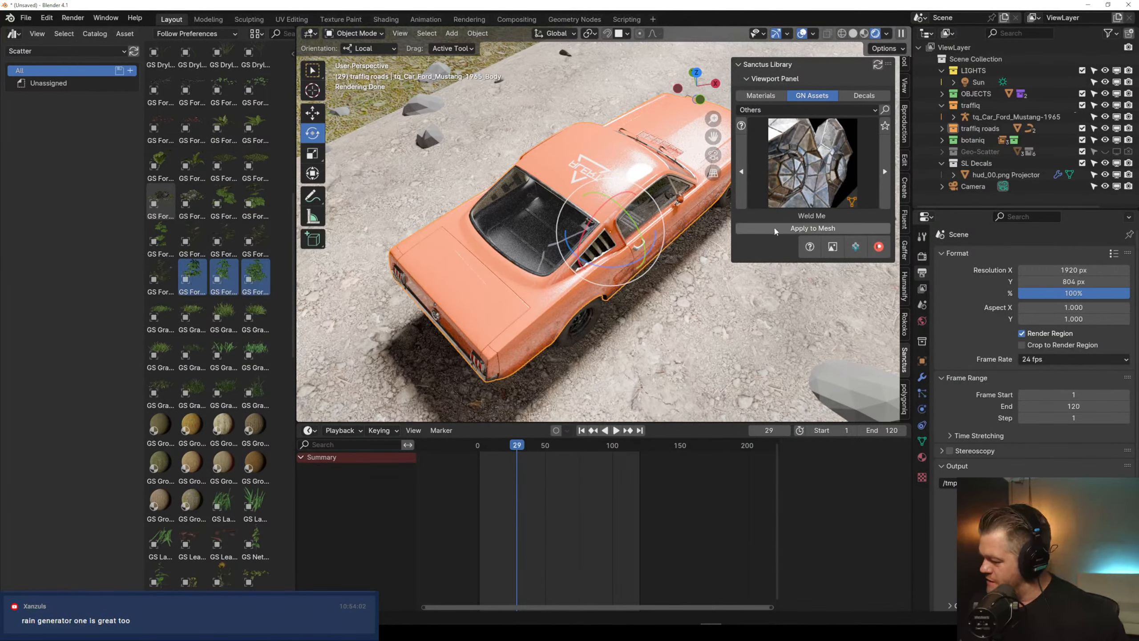
{"action": "left_click", "coordinate": [794, 229]}
{"action": "left_click", "coordinate": [794, 230]}
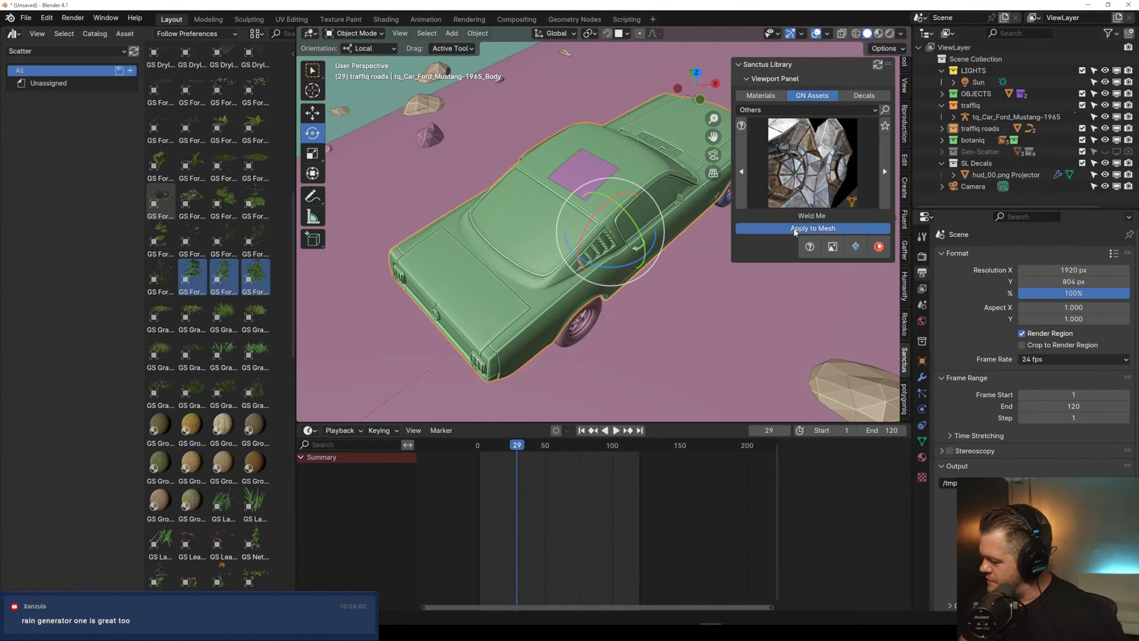
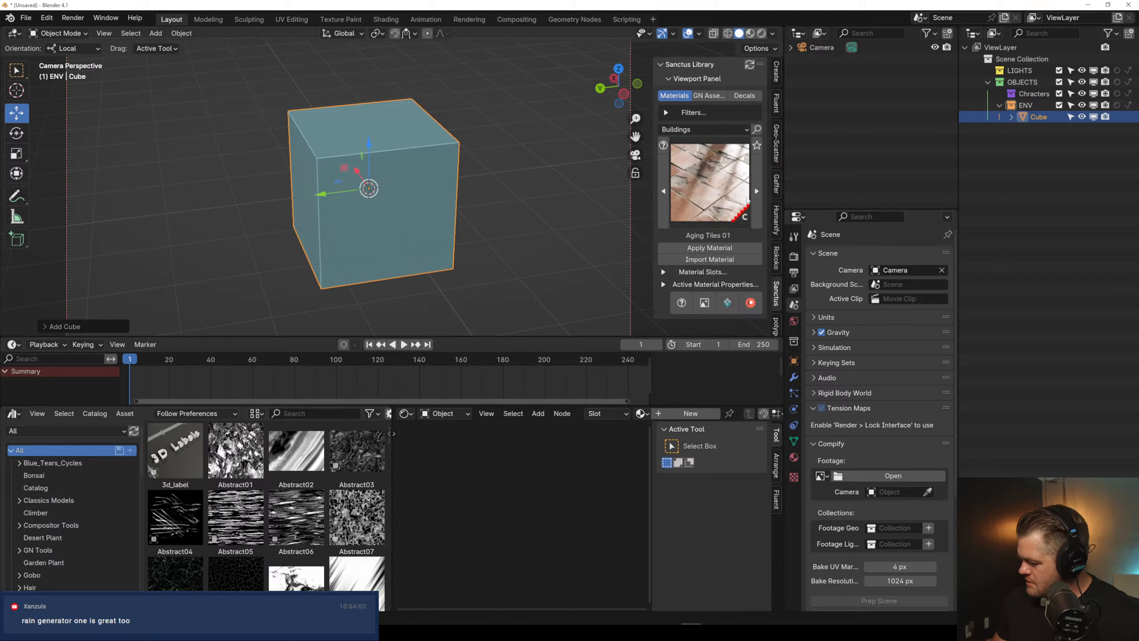
Apply the Weld Me geometry nodes asset from the Others category to the cube
{"action": "left_click", "coordinate": [720, 98]}
{"action": "left_click", "coordinate": [704, 110]}
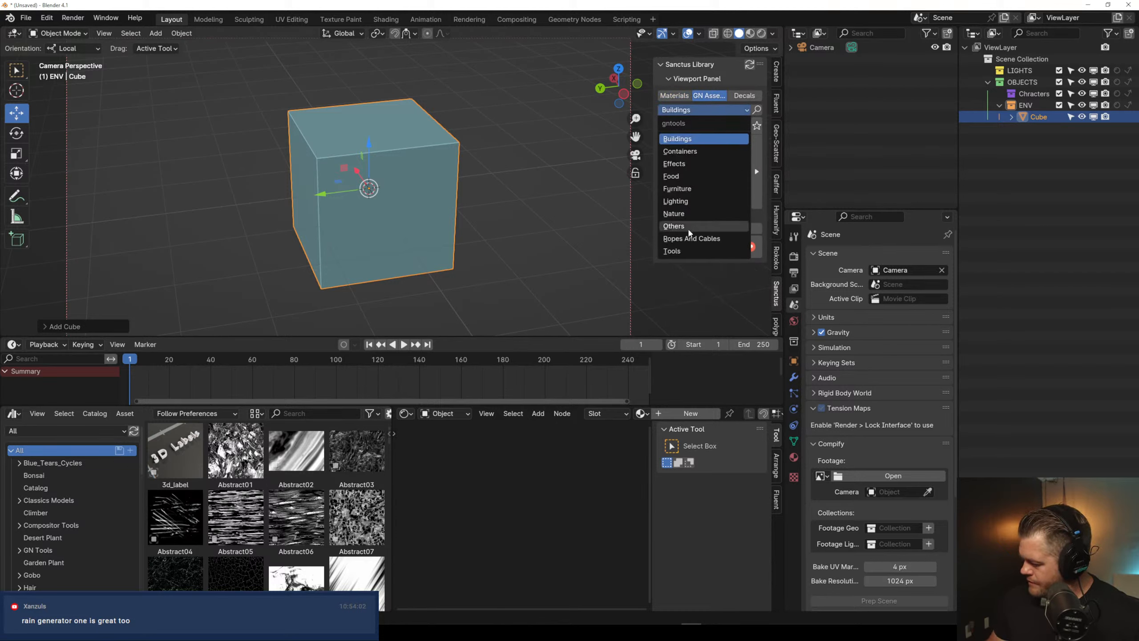
{"action": "left_click", "coordinate": [711, 231]}
{"action": "left_click", "coordinate": [718, 183]}
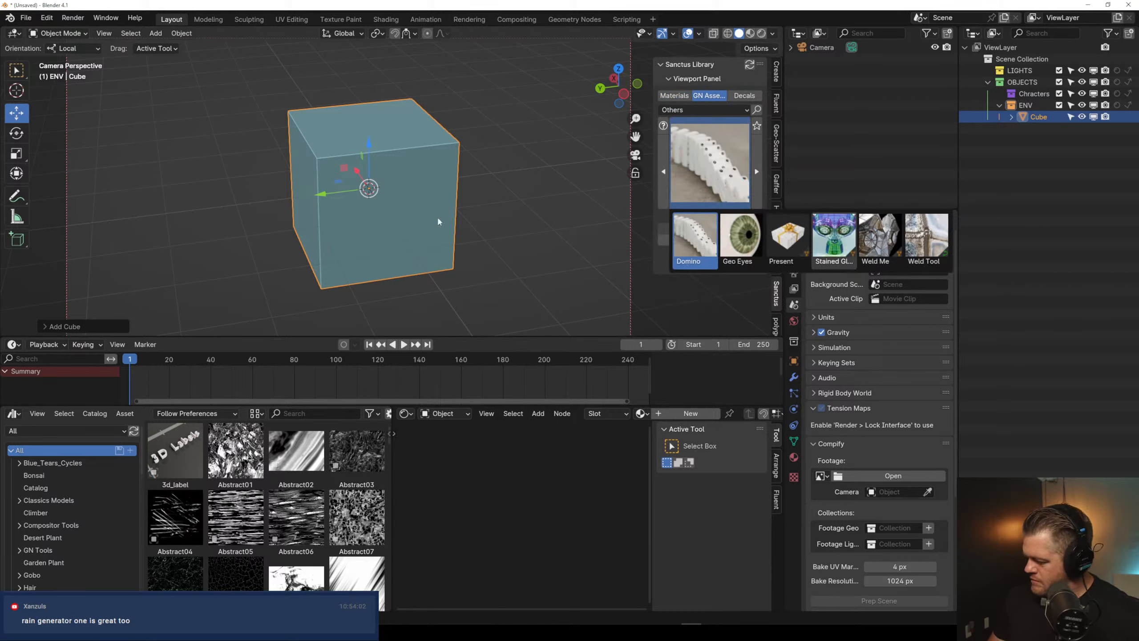
{"action": "left_click", "coordinate": [890, 243]}
{"action": "left_click", "coordinate": [713, 229]}
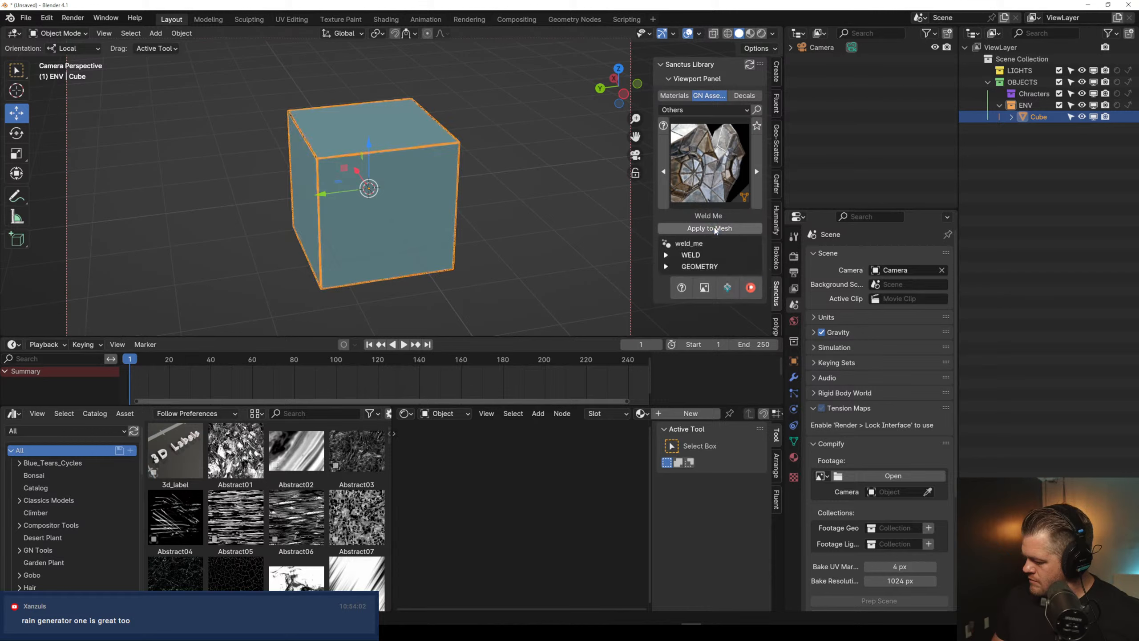
{"action": "scroll", "coordinate": [433, 174], "scroll_direction": "up", "scroll_amount": 2}
{"action": "scroll", "coordinate": [419, 184], "scroll_direction": "down", "scroll_amount": 1}
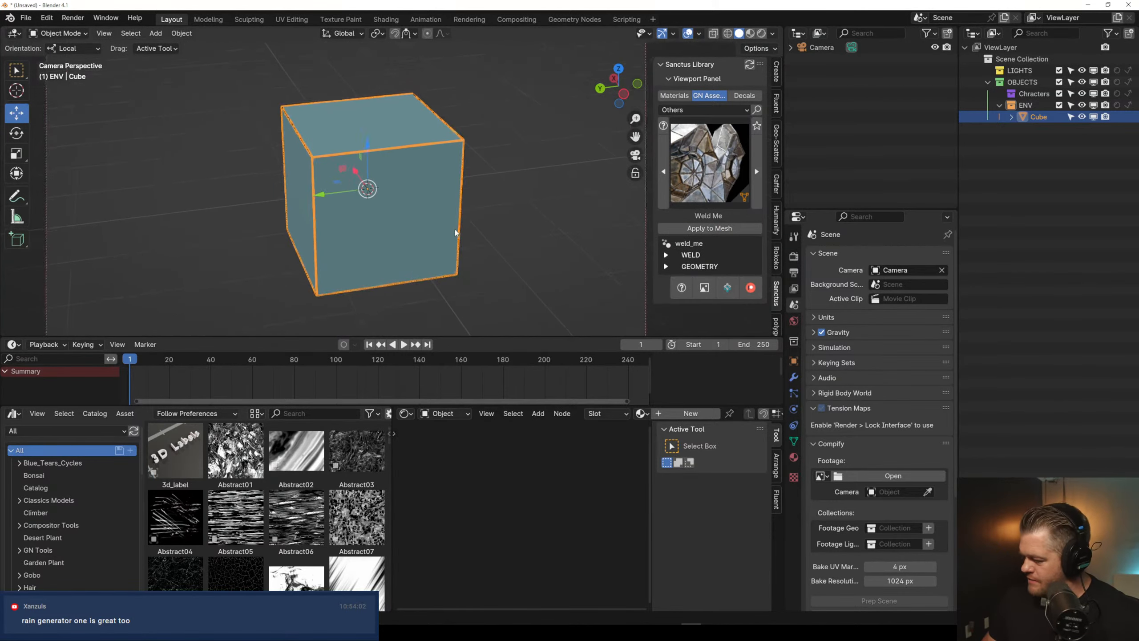
Switch the viewport to rendered shading and examine the weld beads along the cube's edges up close
{"action": "left_click", "coordinate": [761, 33]}
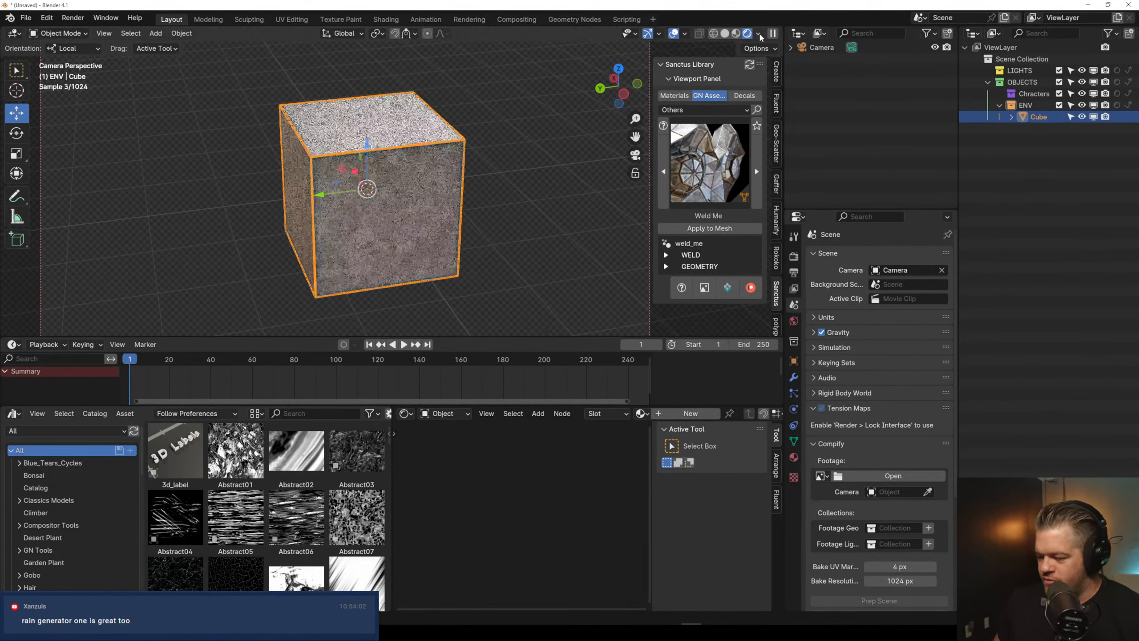
{"action": "left_click", "coordinate": [489, 202]}
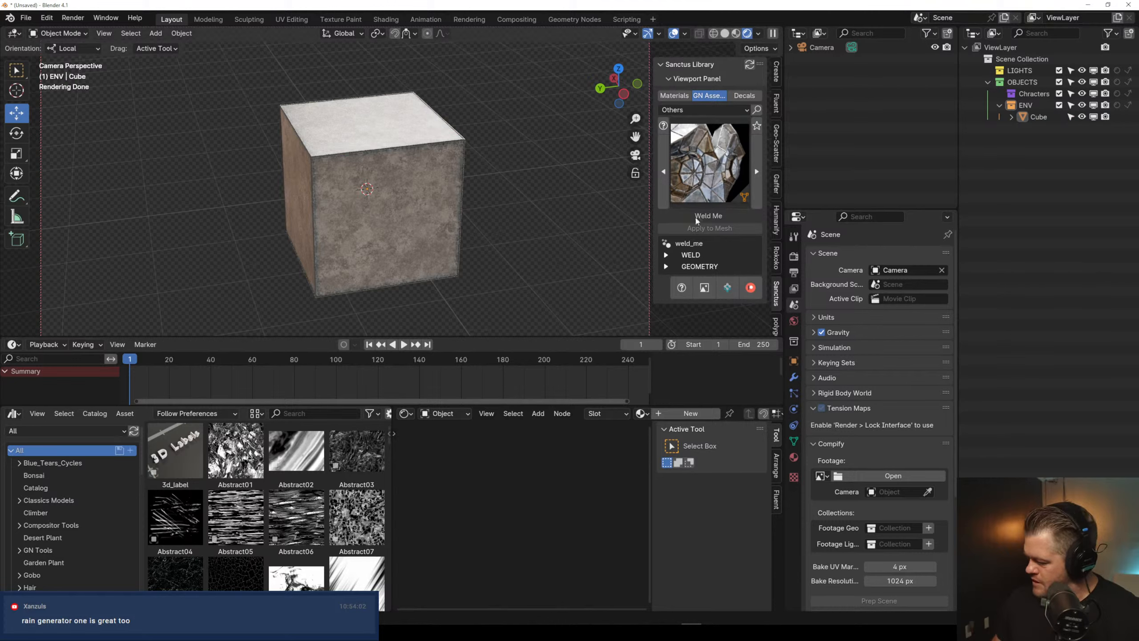
{"action": "left_click", "coordinate": [408, 208]}
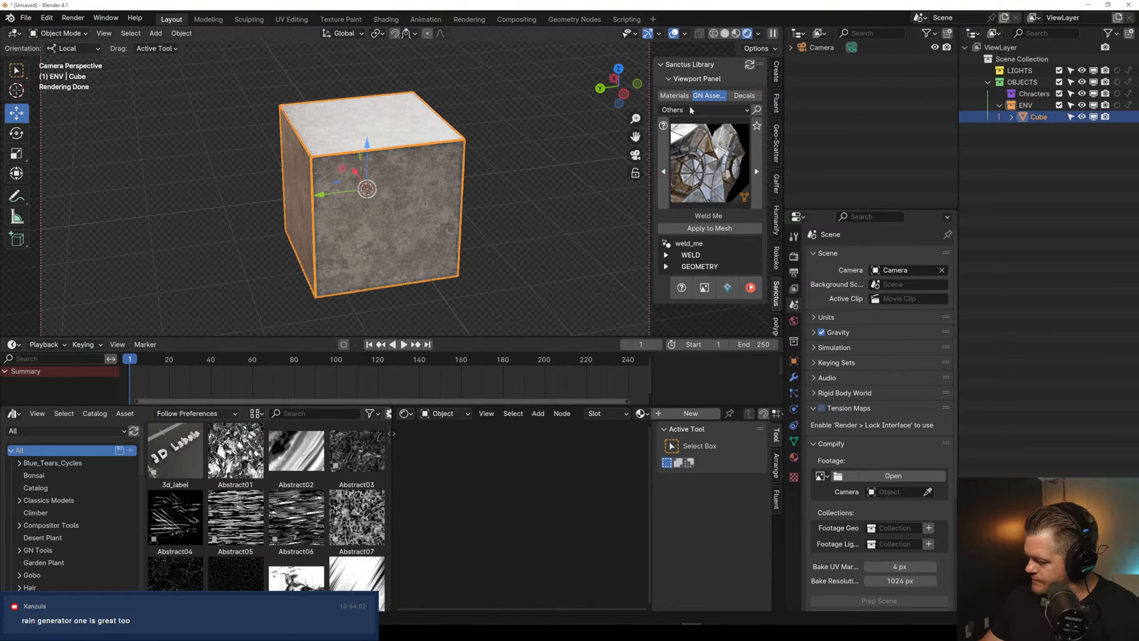
{"action": "scroll", "coordinate": [341, 140], "scroll_direction": "up", "scroll_amount": 6}
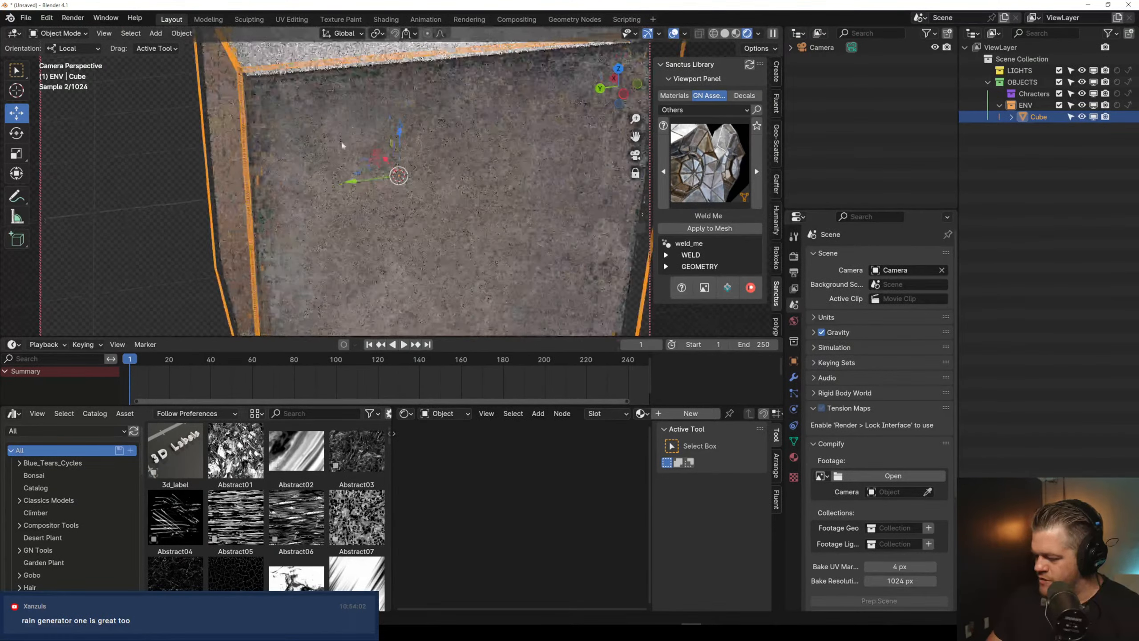
{"action": "middle_click_drag", "start_coordinate": [341, 141], "coordinate": [330, 183]}
{"action": "left_click", "coordinate": [169, 227]}
{"action": "middle_click_drag", "start_coordinate": [283, 109], "coordinate": [313, 114]}
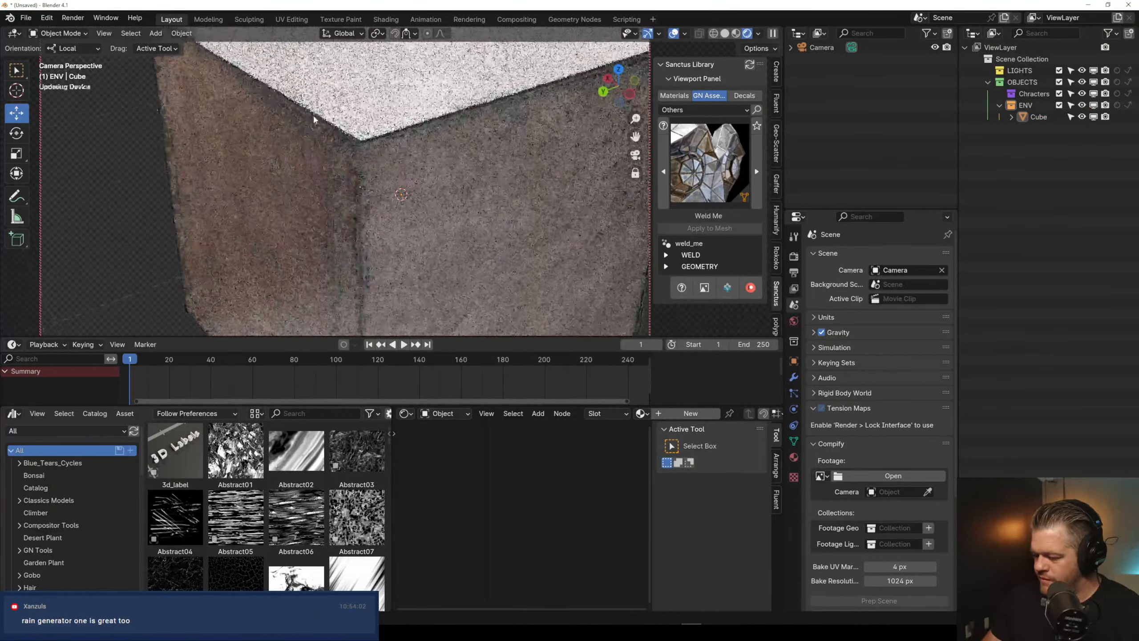
{"action": "scroll", "coordinate": [421, 106], "scroll_direction": "up", "scroll_amount": 4}
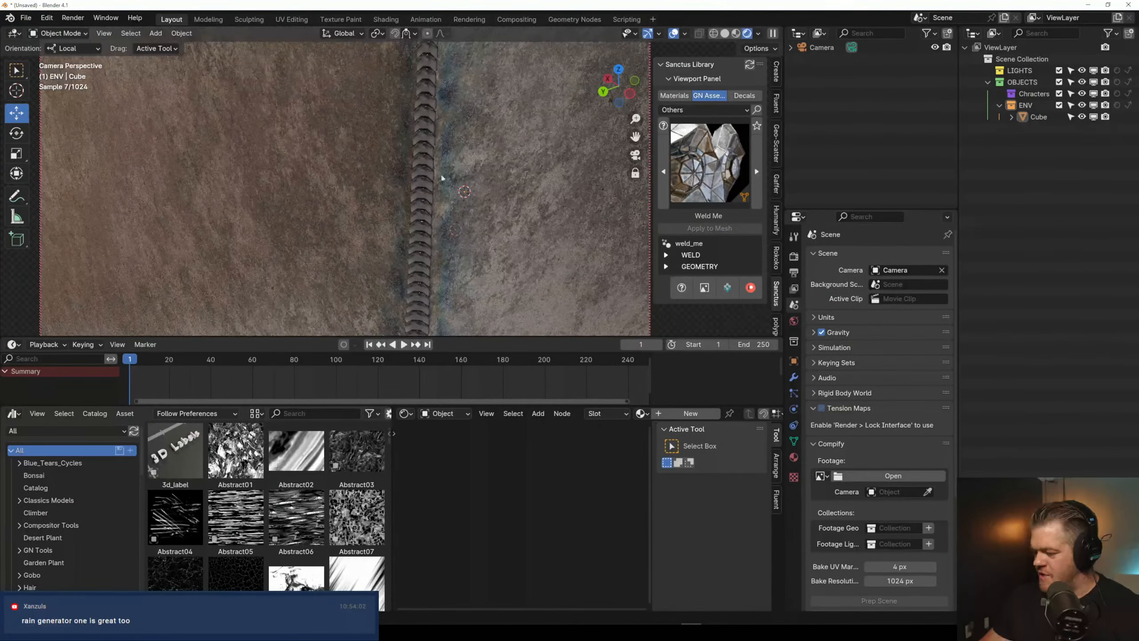
{"action": "middle_click_drag", "start_coordinate": [442, 178], "coordinate": [407, 275], "text": "shift"}
{"action": "scroll", "coordinate": [431, 314], "scroll_direction": "down", "scroll_amount": 4}
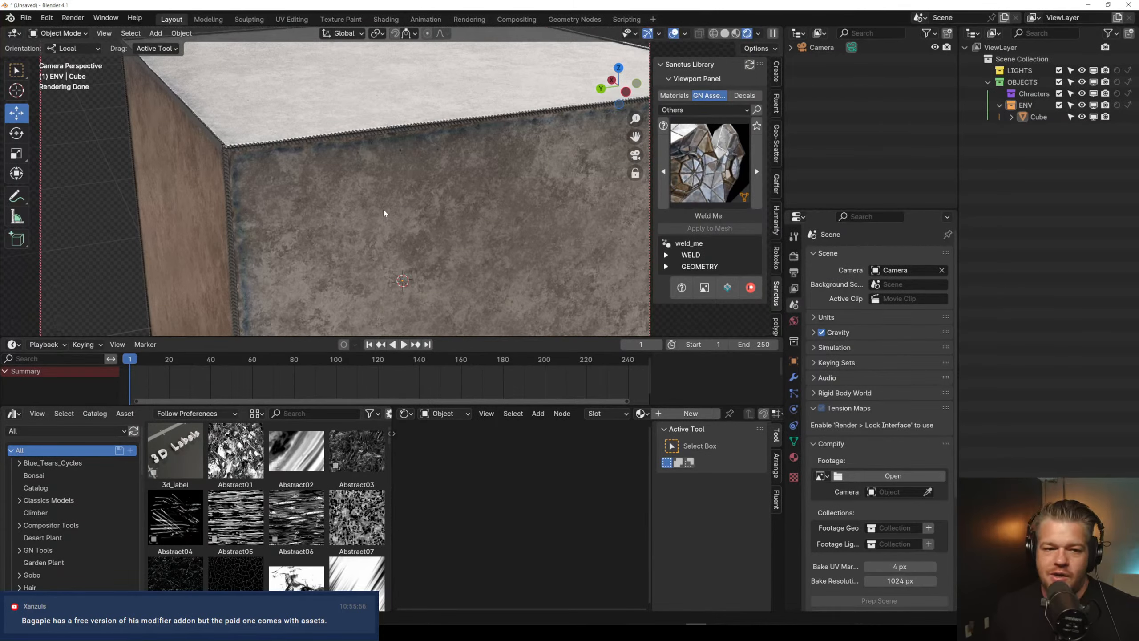
{"action": "scroll", "coordinate": [430, 196], "scroll_direction": "down", "scroll_amount": 6}
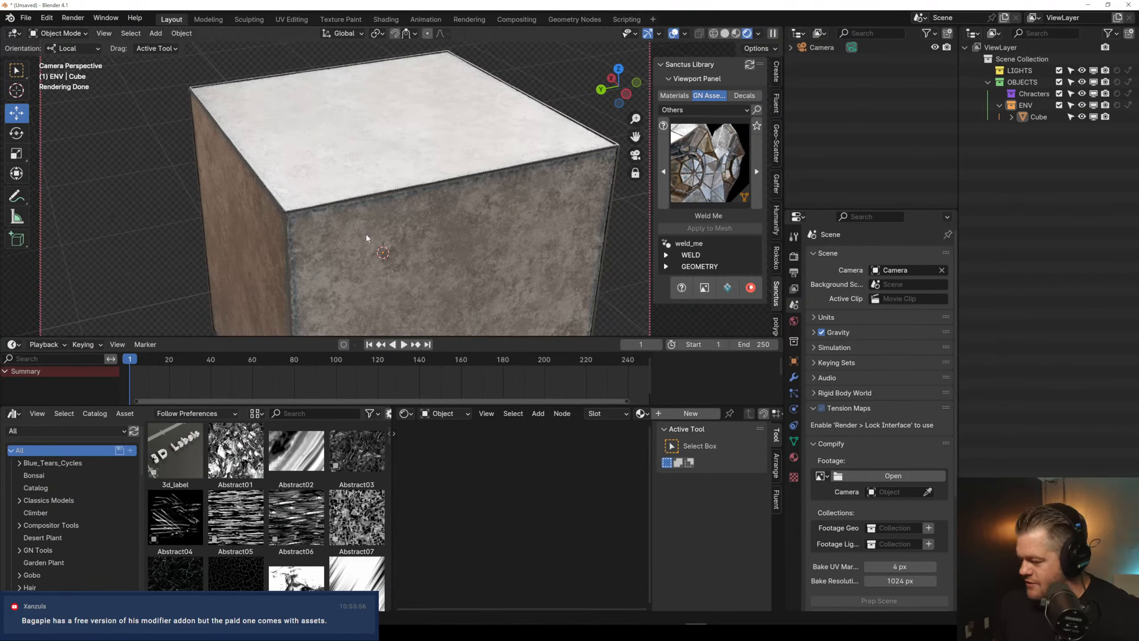
{"action": "scroll", "coordinate": [438, 268], "scroll_direction": "down", "scroll_amount": 3}
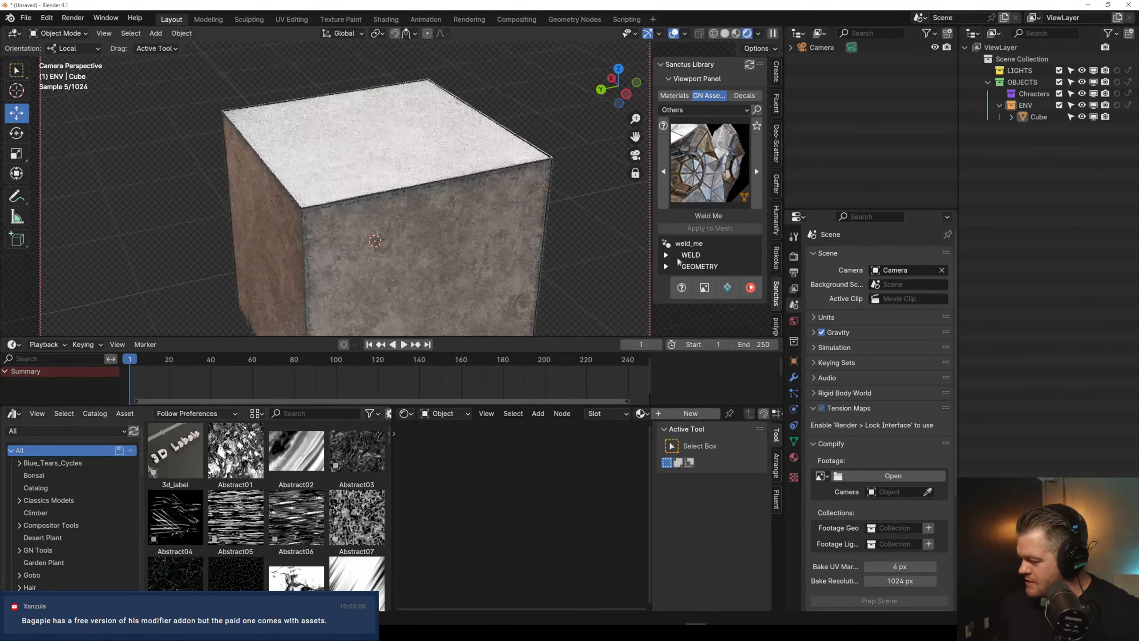
Try a dark red weld color on the cube and change it to a muted green with hue 0.423 and saturation 0.319
{"action": "left_click", "coordinate": [678, 256]}
{"action": "scroll", "coordinate": [735, 202], "scroll_direction": "down", "scroll_amount": 3}
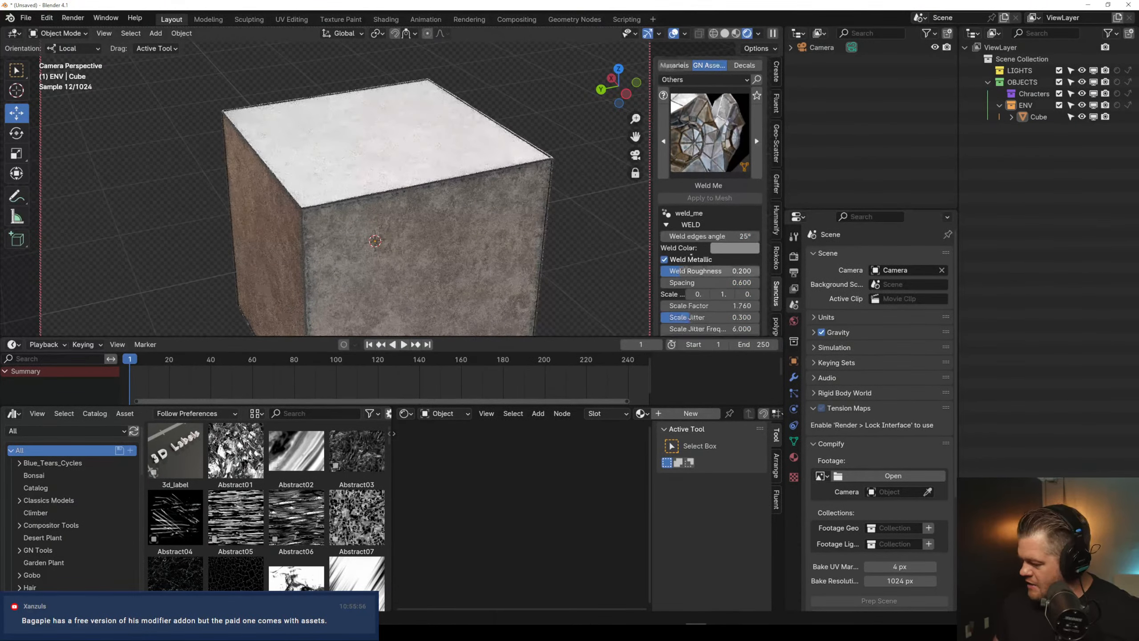
{"action": "left_click", "coordinate": [736, 213]}
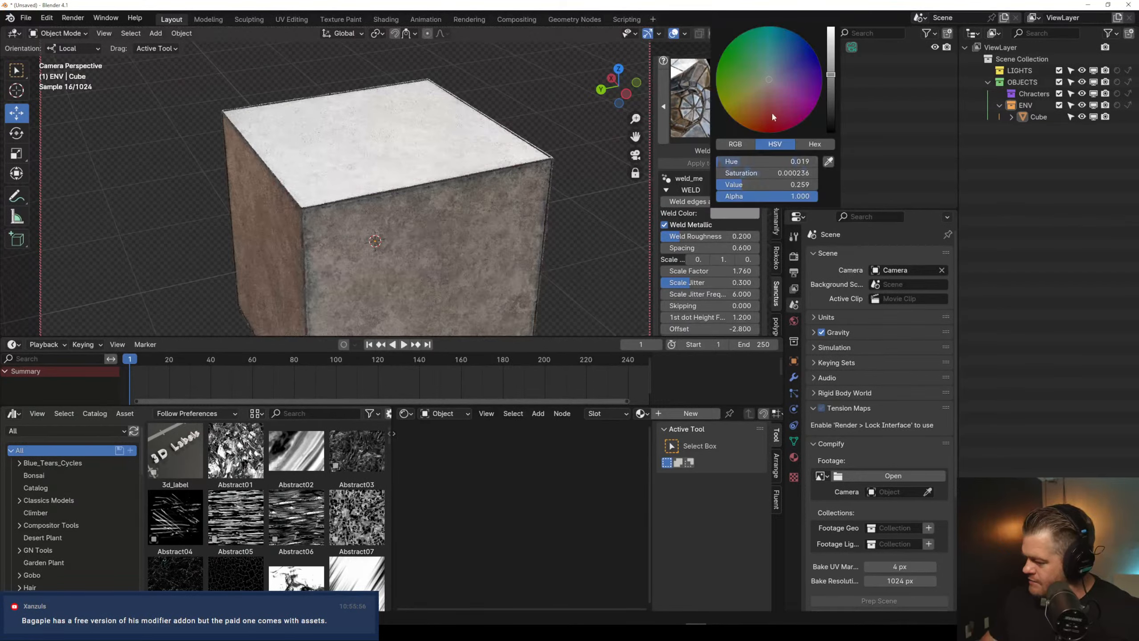
{"action": "left_click", "coordinate": [771, 111]}
{"action": "left_click", "coordinate": [735, 213]}
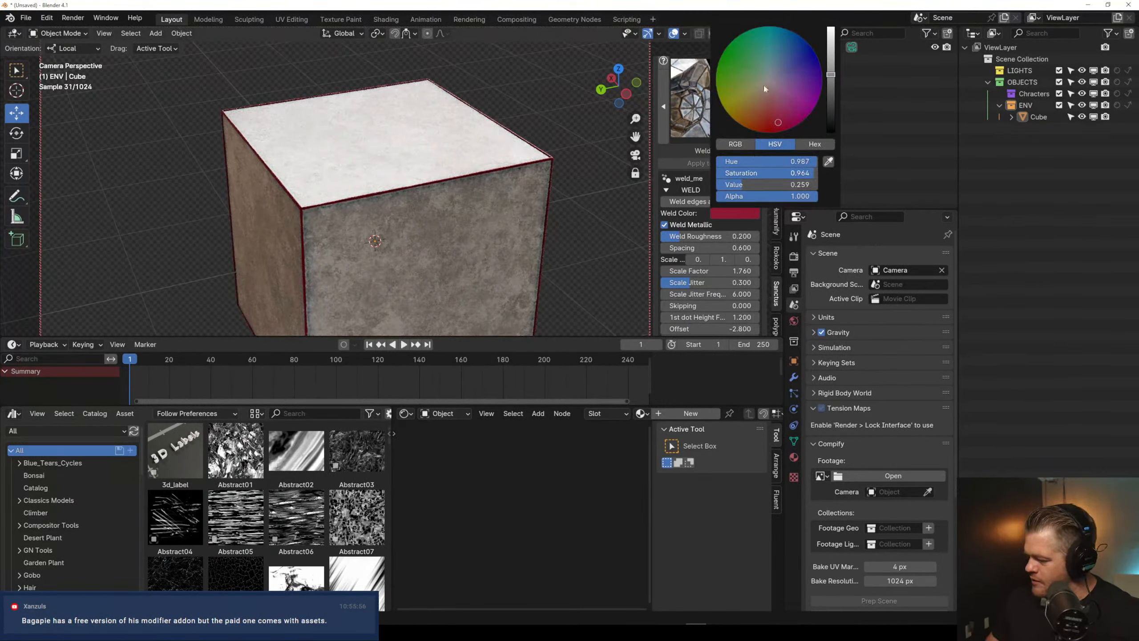
{"action": "left_click", "coordinate": [763, 84]}
Set the cube's Weld Roughness to 0.026, Scale Factor to 6.110 and Scale Jitter to 0.559
{"action": "left_click_drag", "start_coordinate": [700, 236], "coordinate": [886, 272]}
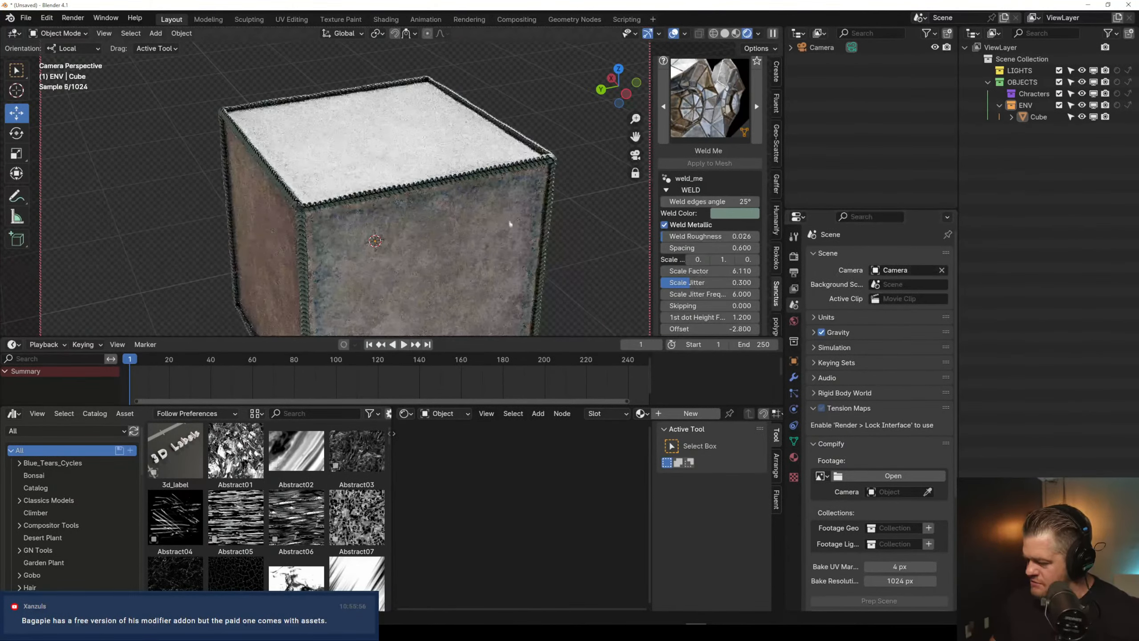
{"action": "left_click_drag", "start_coordinate": [699, 283], "coordinate": [739, 283]}
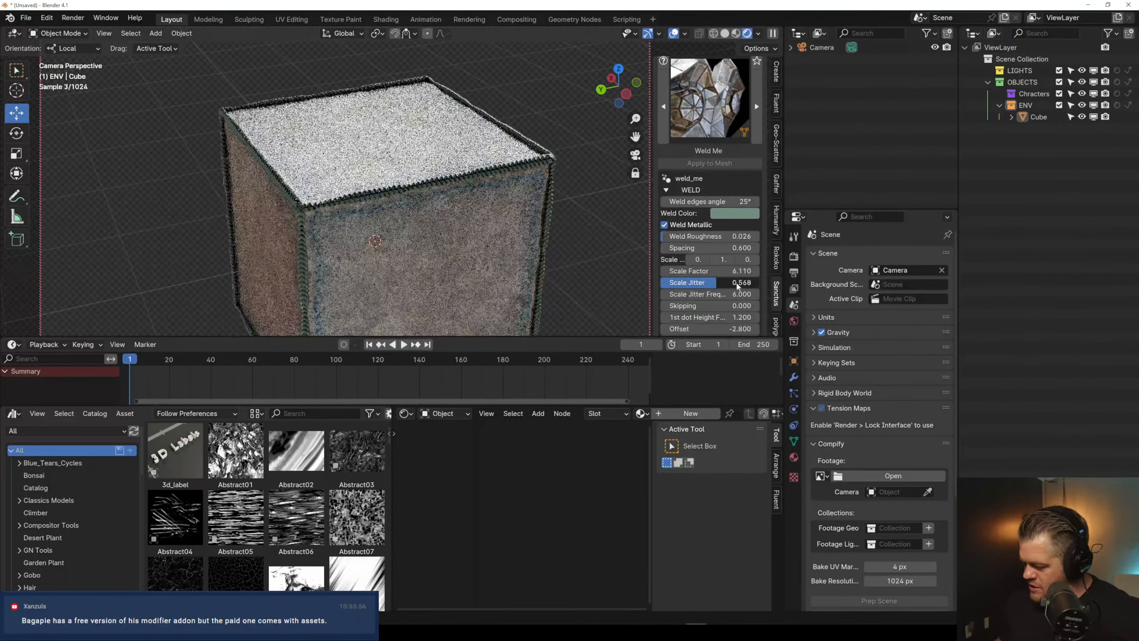
{"action": "scroll", "coordinate": [484, 201], "scroll_direction": "down", "scroll_amount": 2}
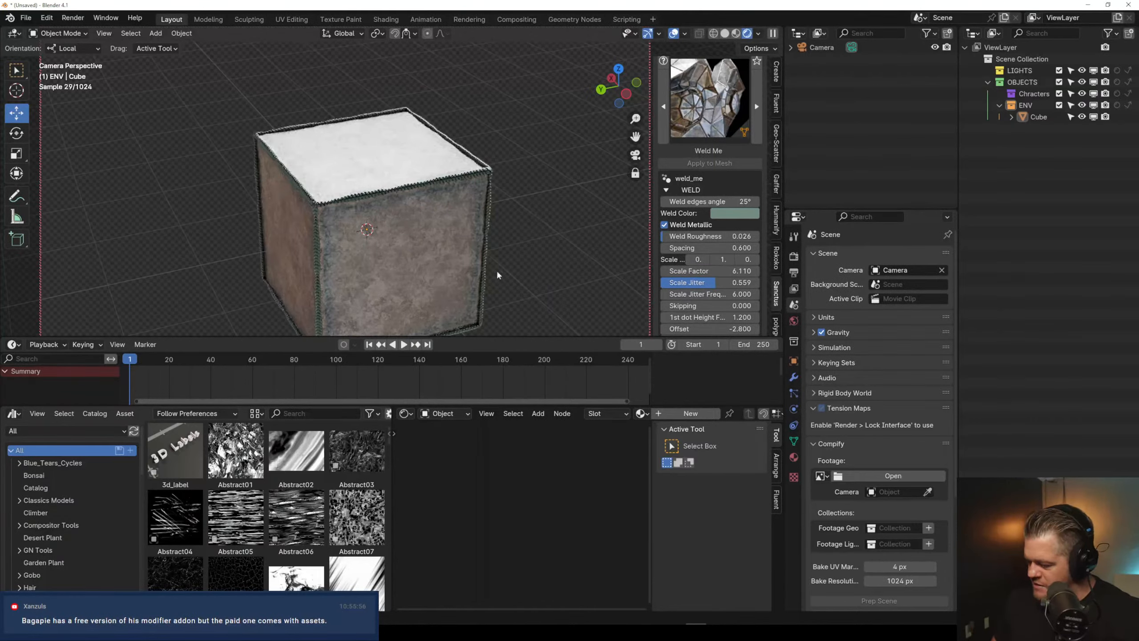
{"action": "middle_click_drag", "start_coordinate": [497, 275], "coordinate": [521, 214]}
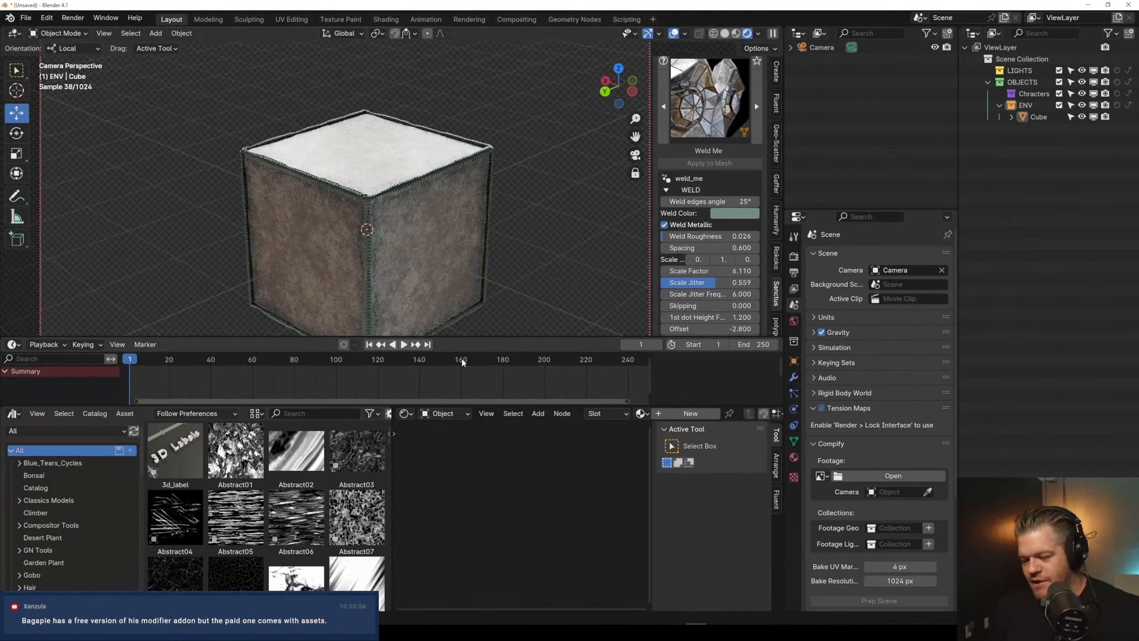
Try a full-brightness weld color on the cube and settle on a neutral grey with saturation 0 and value 0.240
{"action": "left_click", "coordinate": [727, 217]}
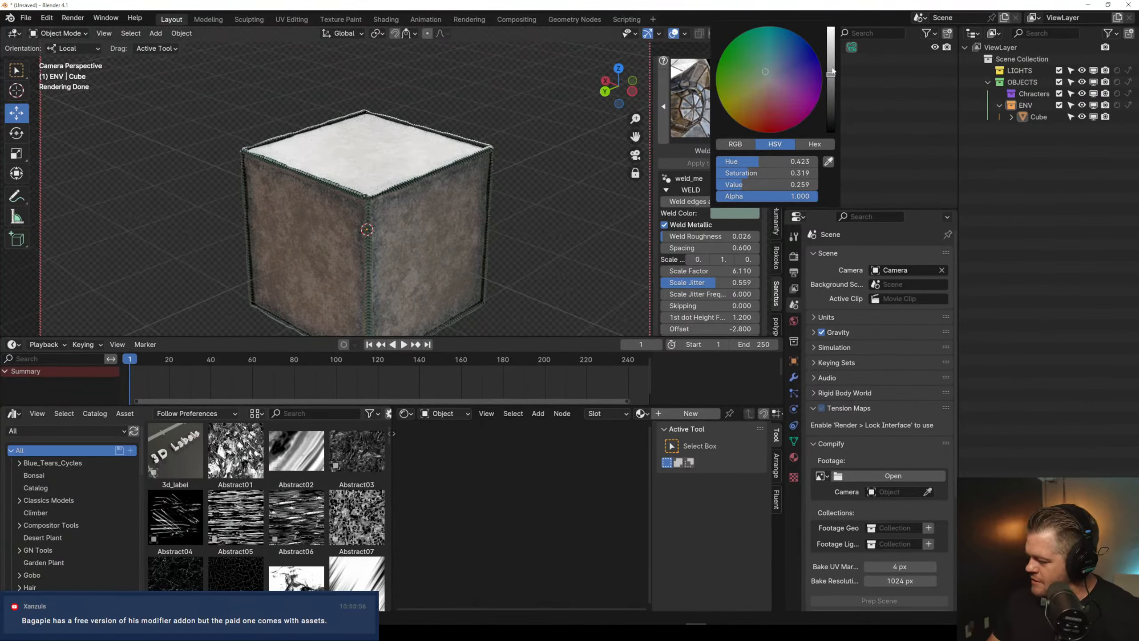
{"action": "left_click_drag", "start_coordinate": [832, 71], "coordinate": [832, 28]}
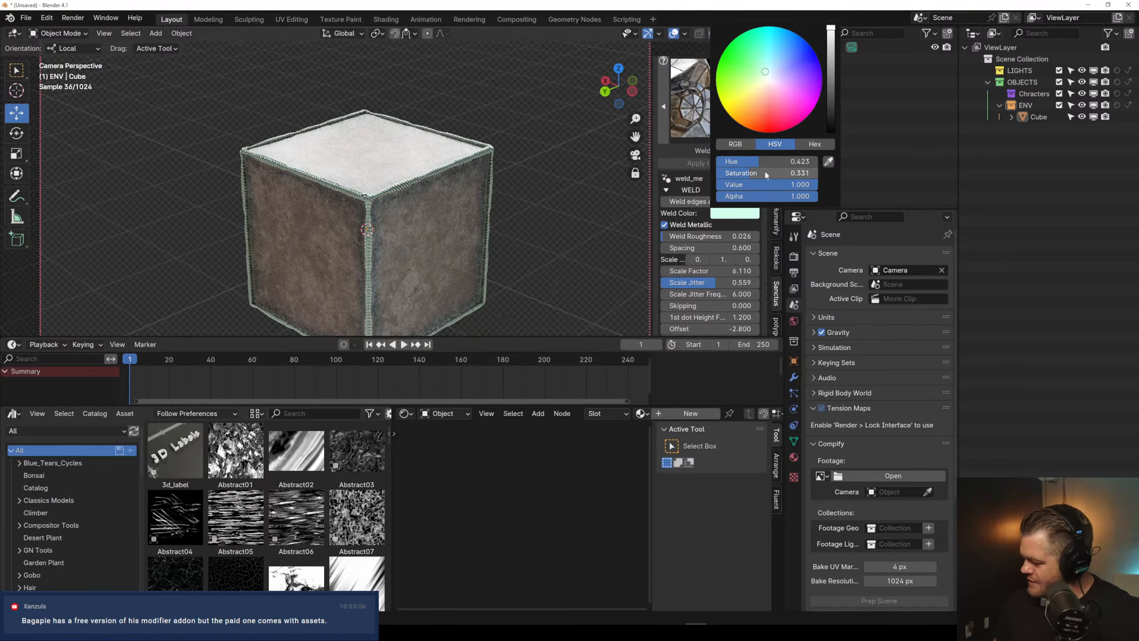
{"action": "left_click_drag", "start_coordinate": [766, 174], "coordinate": [637, 198]}
{"action": "left_click", "coordinate": [831, 79]}
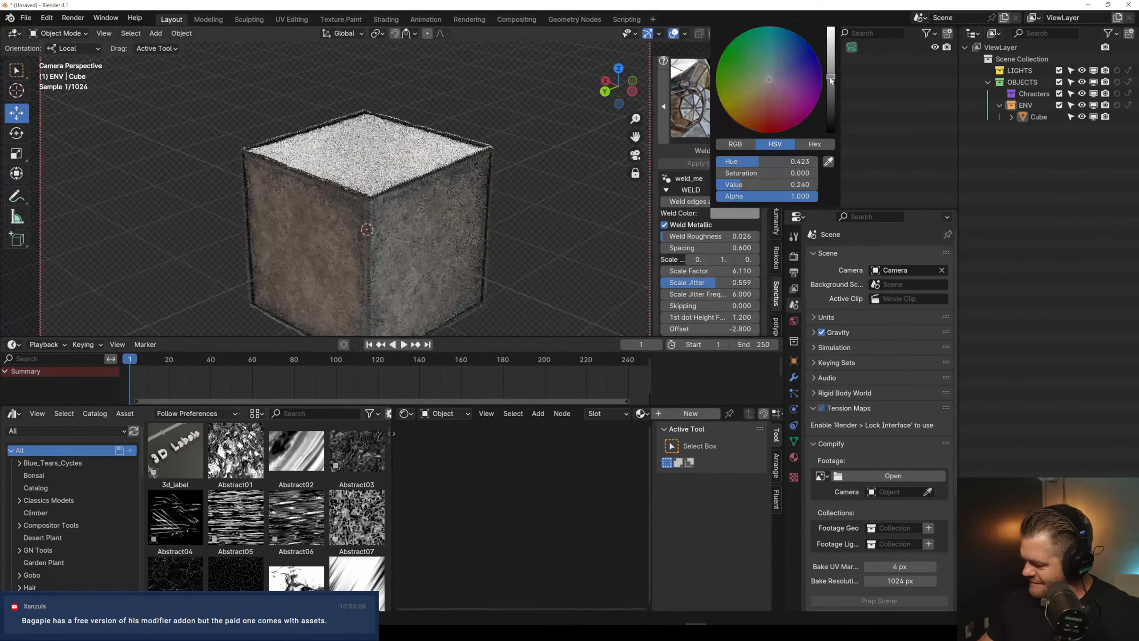
{"action": "middle_click_drag", "start_coordinate": [499, 258], "coordinate": [451, 268]}
{"action": "scroll", "coordinate": [434, 301], "scroll_direction": "down", "scroll_amount": 4}
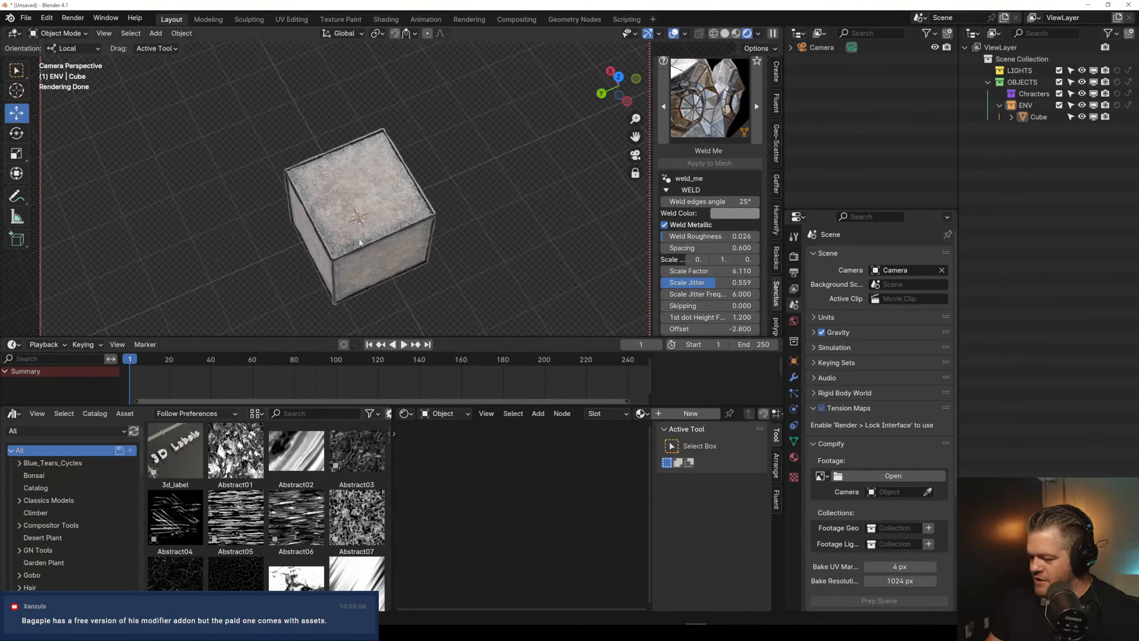
Delete the welded cube and add a cylinder mesh in its place
{"action": "left_click", "coordinate": [390, 238]}
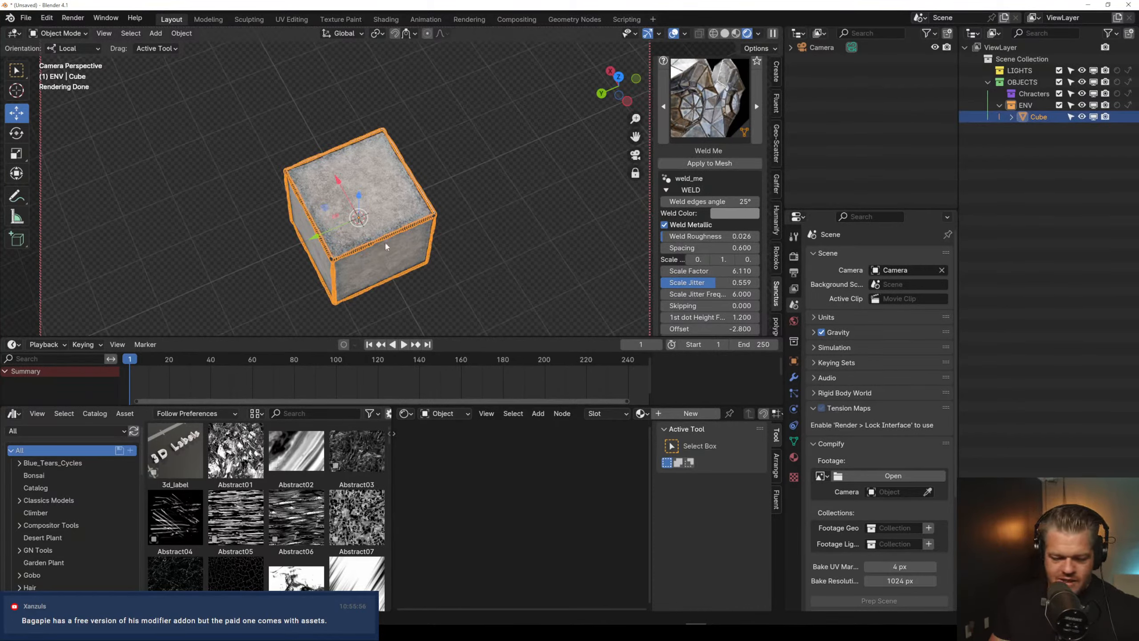
{"action": "key", "text": "Delete"}
{"action": "key", "text": "F3"}
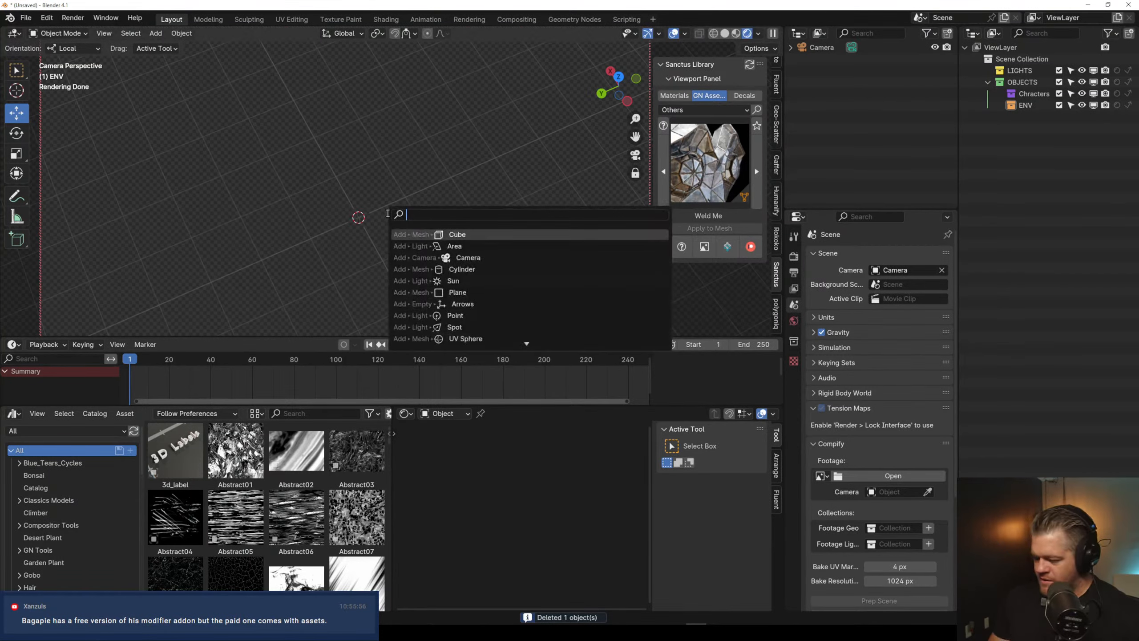
{"action": "left_click", "coordinate": [471, 269]}
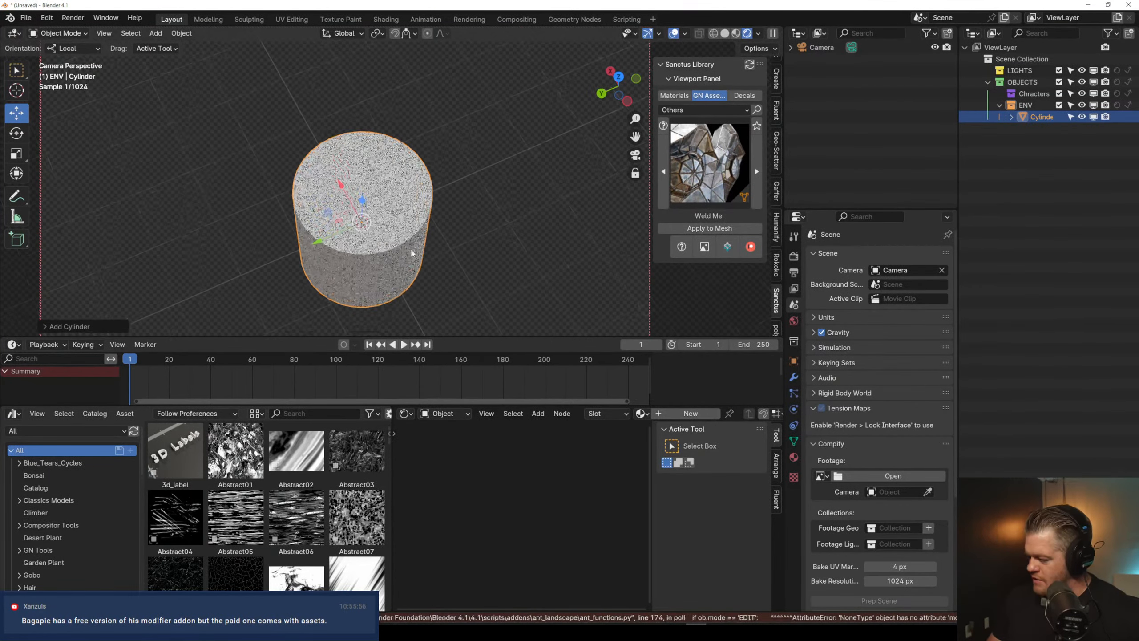
Preview the Sanctus Library's Buildings materials and filter the material list by the Cycles engine
{"action": "left_click", "coordinate": [674, 96]}
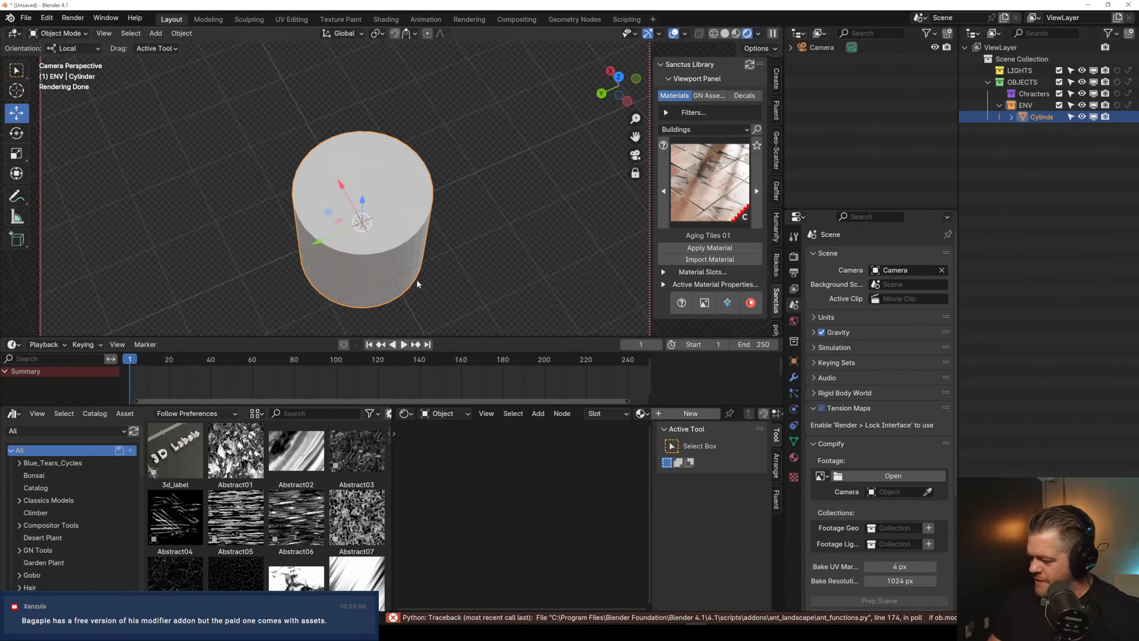
{"action": "middle_click_drag", "start_coordinate": [417, 280], "coordinate": [419, 248]}
{"action": "left_click", "coordinate": [708, 175]}
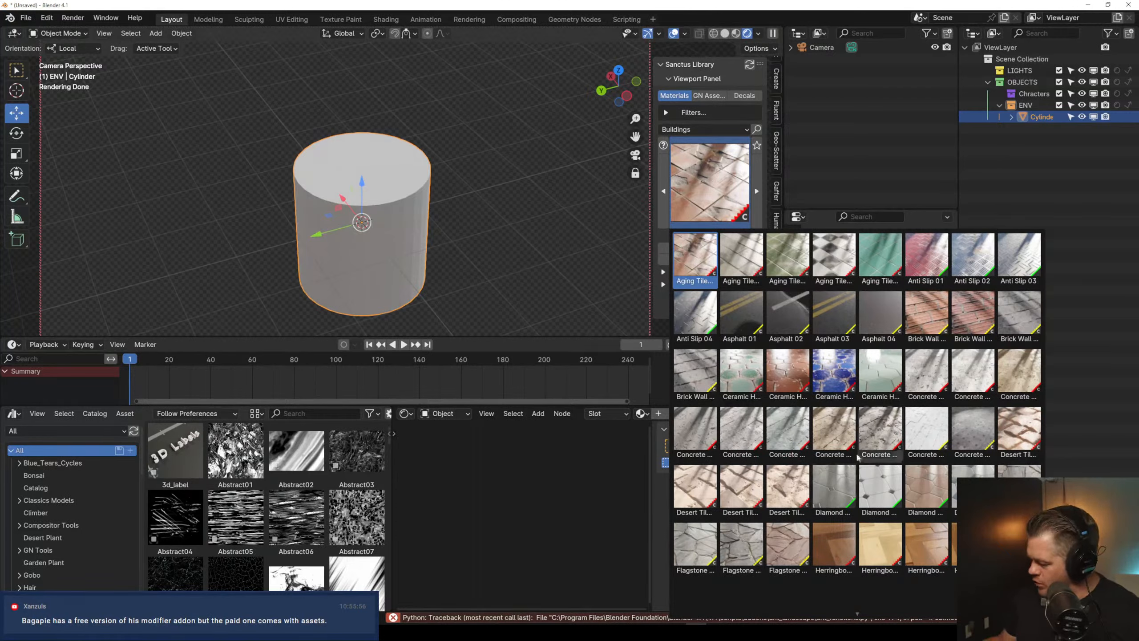
{"action": "left_click", "coordinate": [711, 110]}
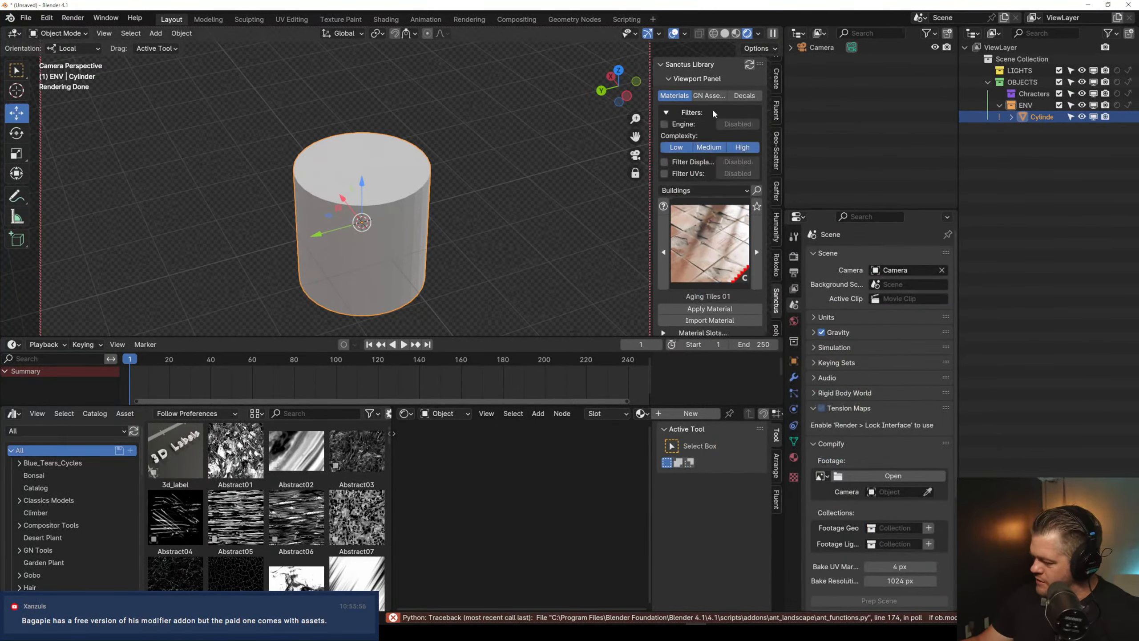
{"action": "left_click", "coordinate": [665, 124]}
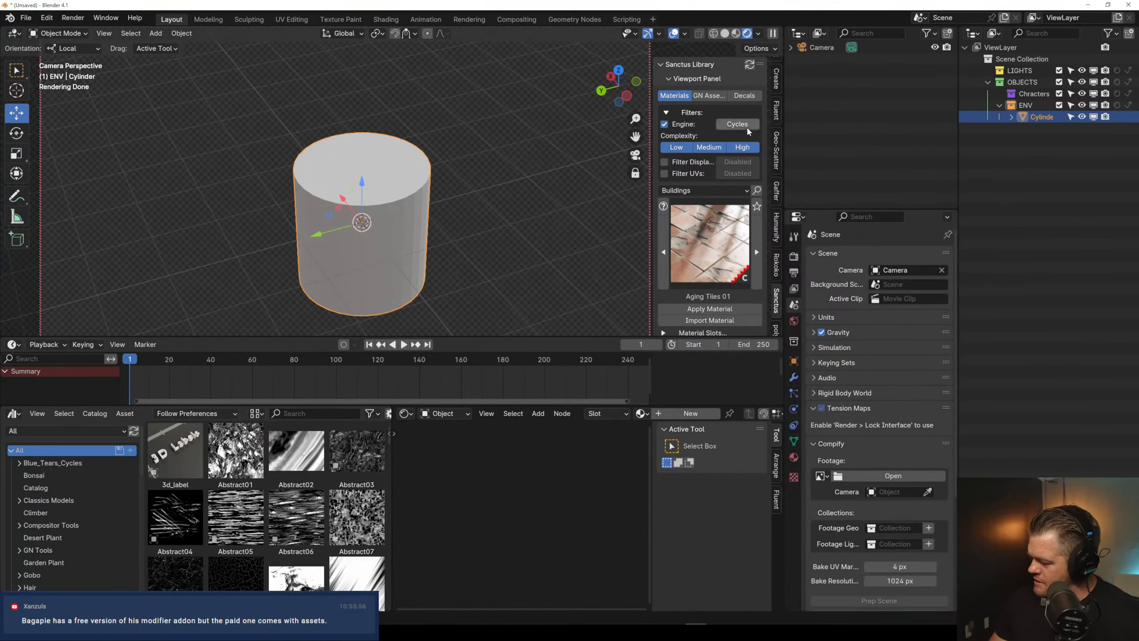
{"action": "left_click", "coordinate": [714, 249]}
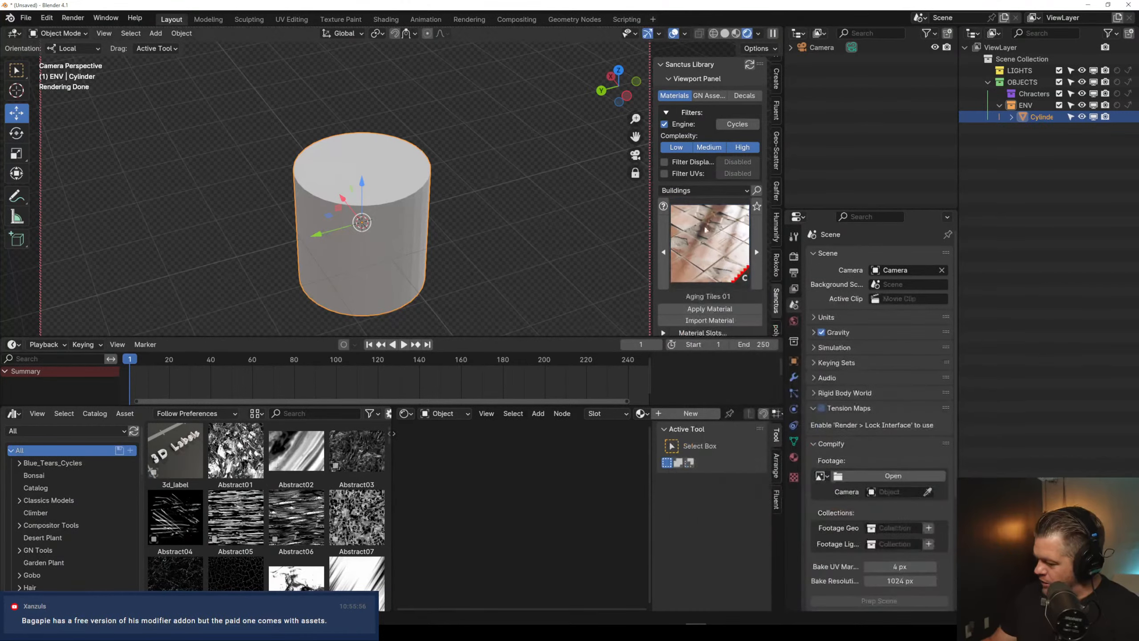
Examine the material previews in the Doodles and Effects categories of the Sanctus Library
{"action": "left_click", "coordinate": [718, 190]}
{"action": "left_click", "coordinate": [697, 231]}
{"action": "left_click", "coordinate": [725, 242]}
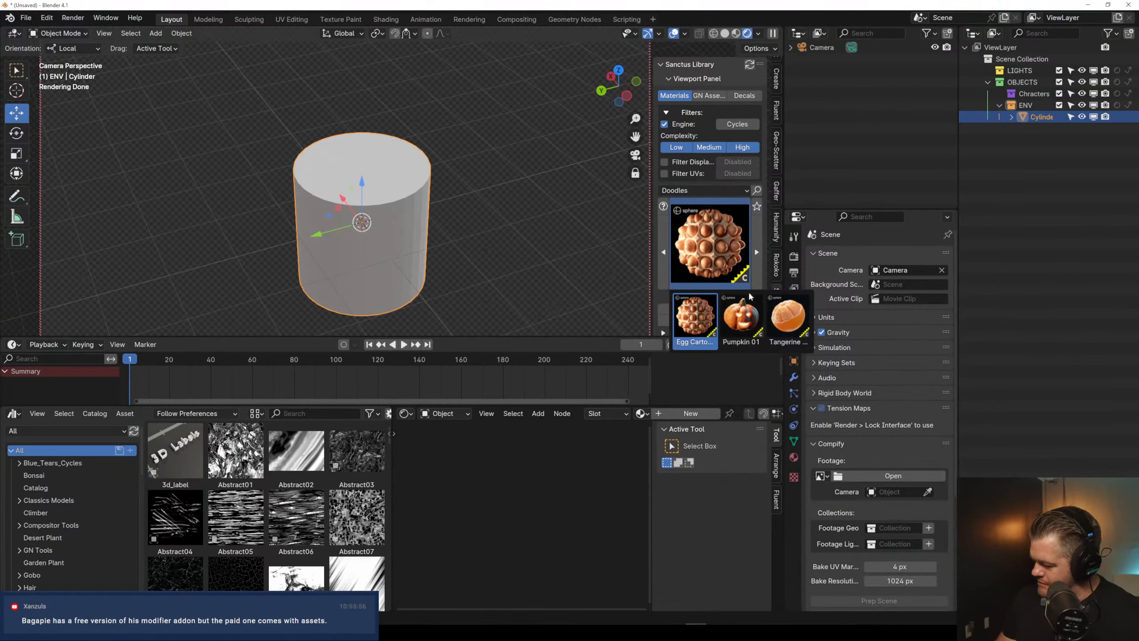
{"action": "left_click", "coordinate": [718, 191]}
{"action": "left_click", "coordinate": [718, 190]}
{"action": "left_click", "coordinate": [694, 237]}
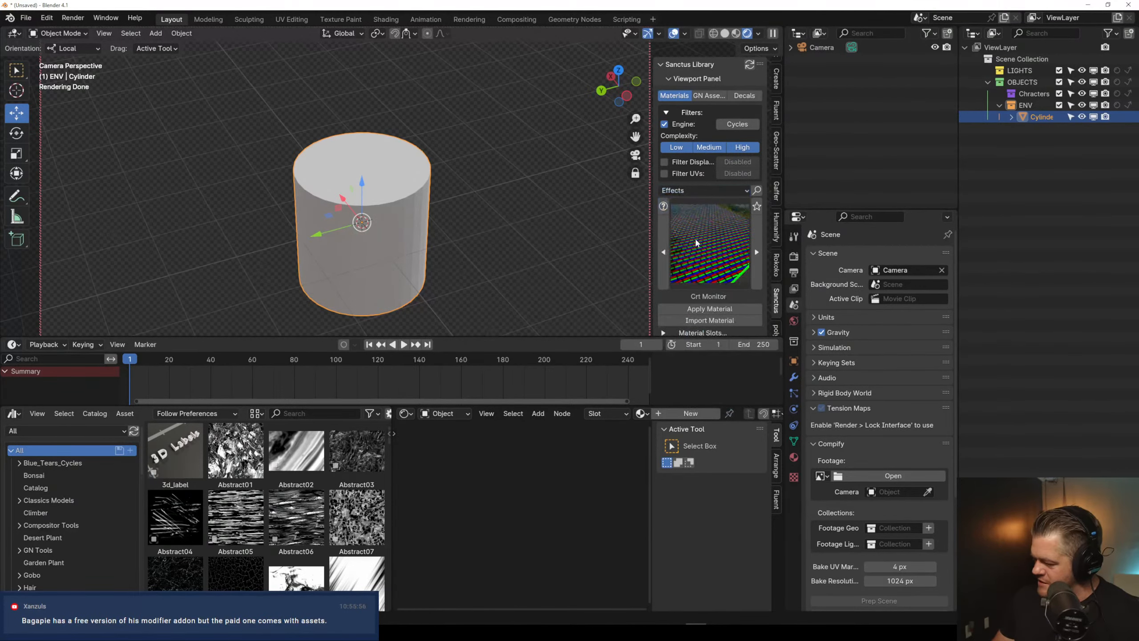
{"action": "left_click", "coordinate": [698, 211]}
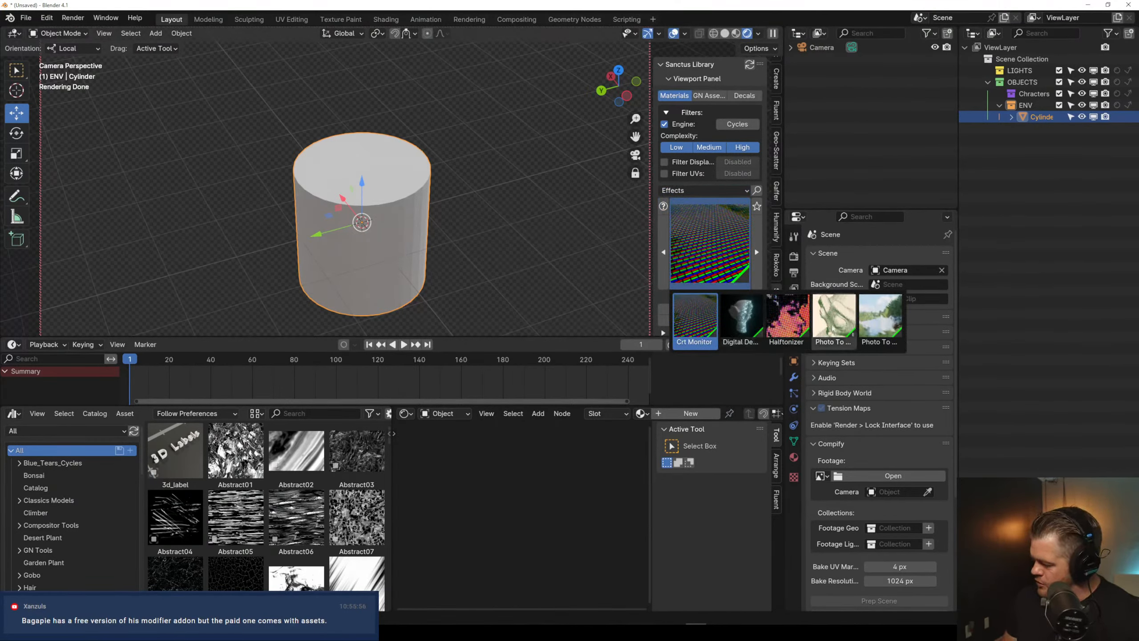
Apply the Led Pulse material from the Emission category to the cylinder
{"action": "left_click", "coordinate": [719, 189]}
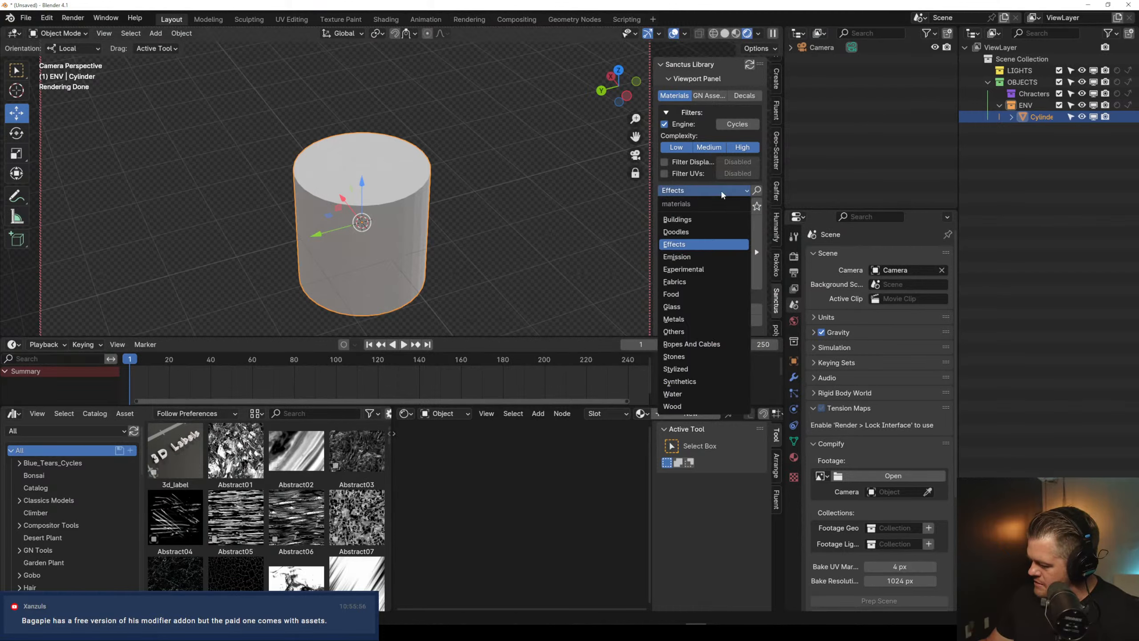
{"action": "left_click", "coordinate": [690, 257]}
{"action": "left_click", "coordinate": [715, 249]}
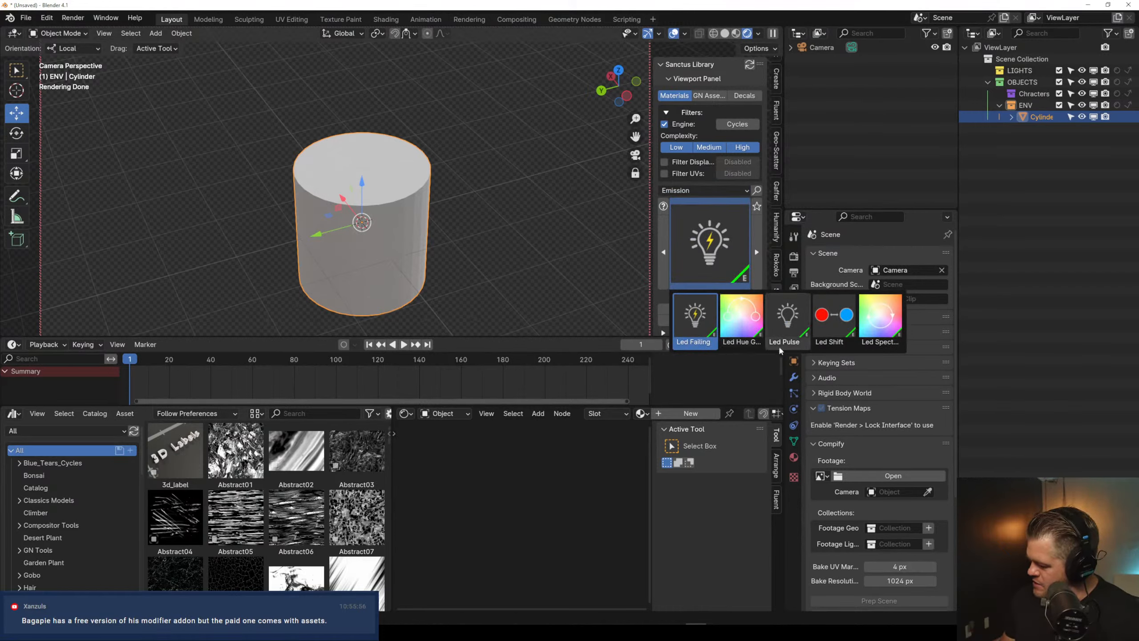
{"action": "left_click", "coordinate": [792, 329]}
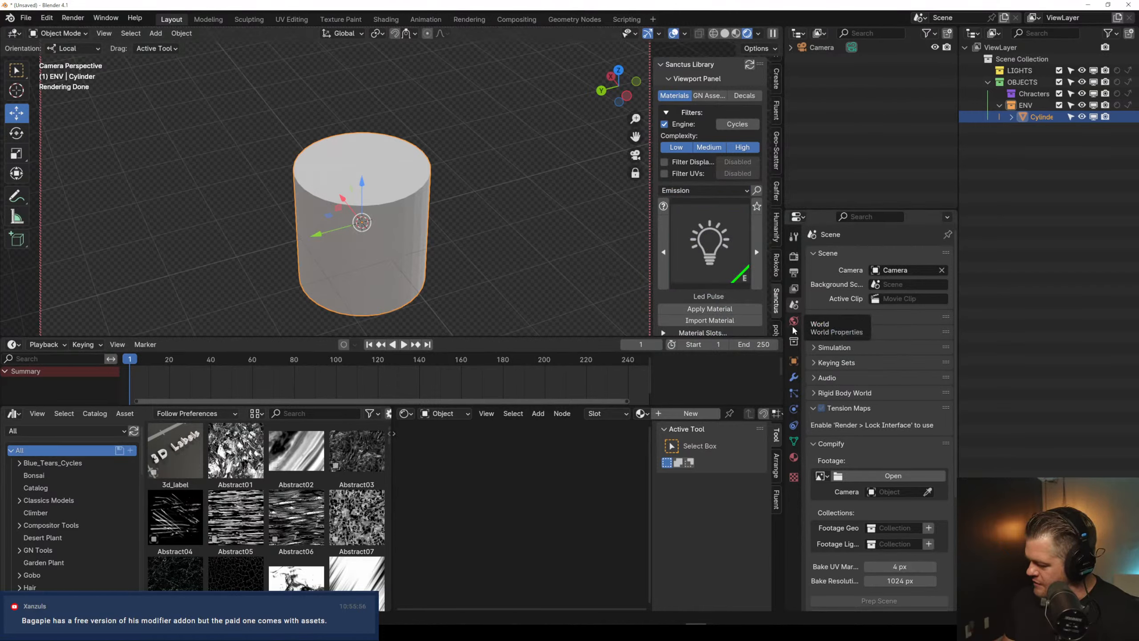
{"action": "left_click", "coordinate": [717, 312]}
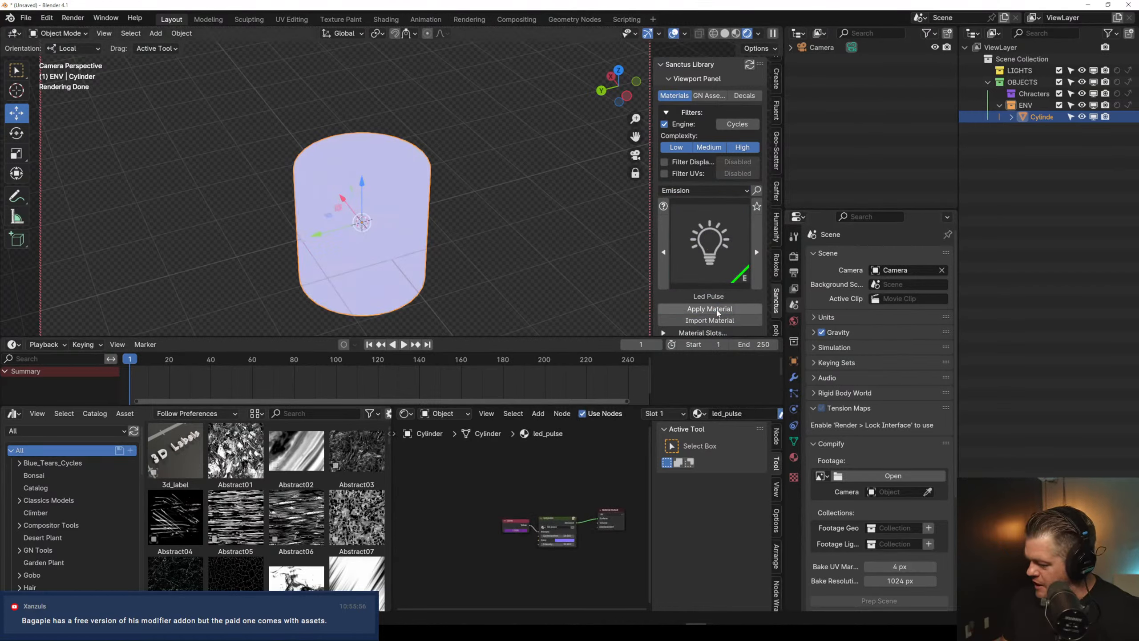
Scrub the animation to frame 52 to examine the Led Pulse material on the cylinder, and enlarge the 3D viewport
{"action": "left_click", "coordinate": [175, 371]}
{"action": "left_click_drag", "start_coordinate": [175, 368], "coordinate": [236, 369]}
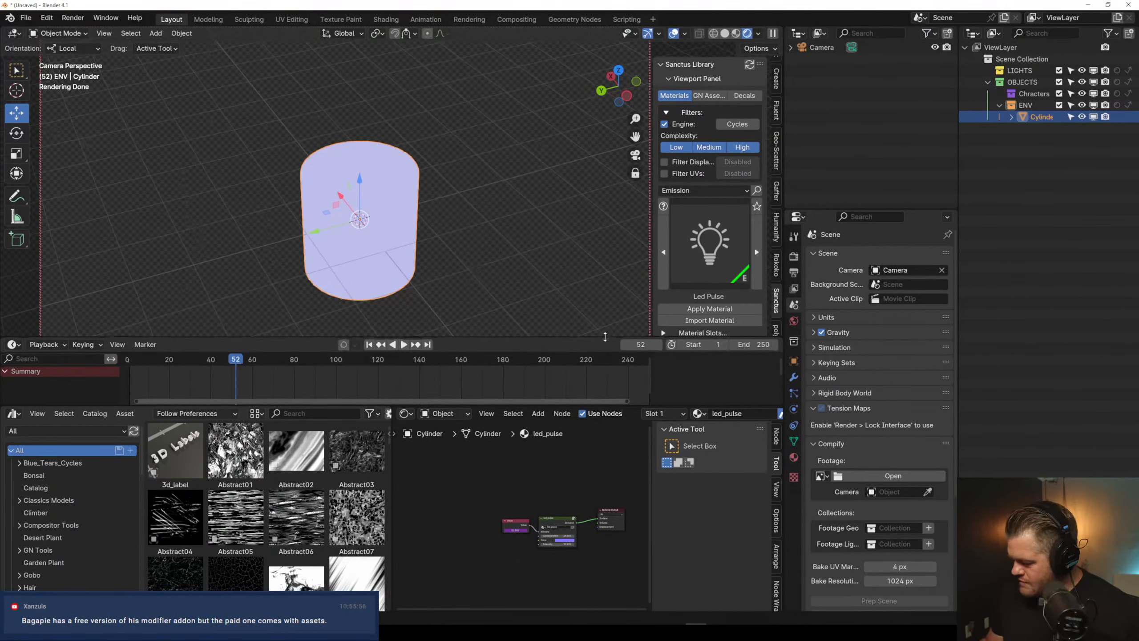
{"action": "left_click_drag", "start_coordinate": [605, 337], "coordinate": [601, 374]}
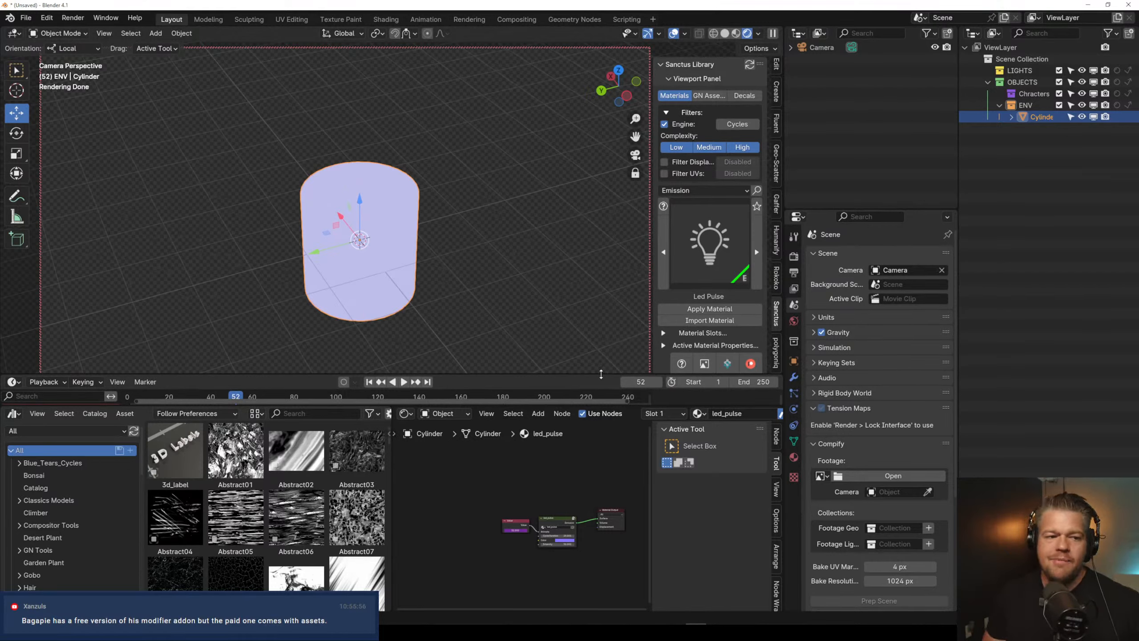
Show the Gobos Light Textures library in the asset browser and delete the cylinder from the scene
{"action": "left_click", "coordinate": [14, 413]}
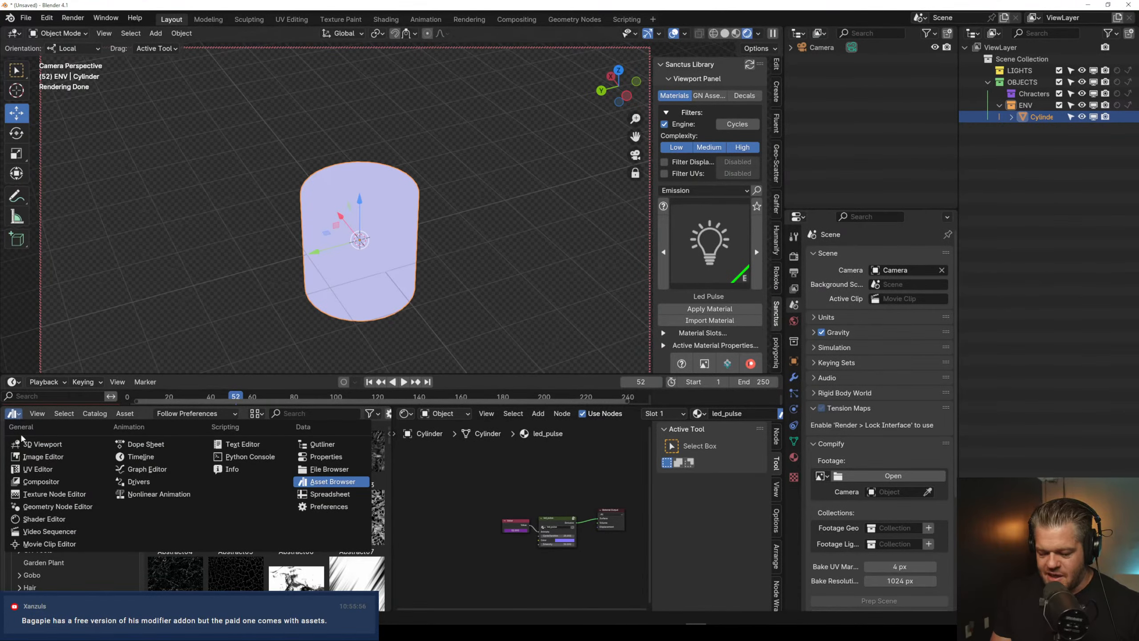
{"action": "left_click", "coordinate": [89, 431]}
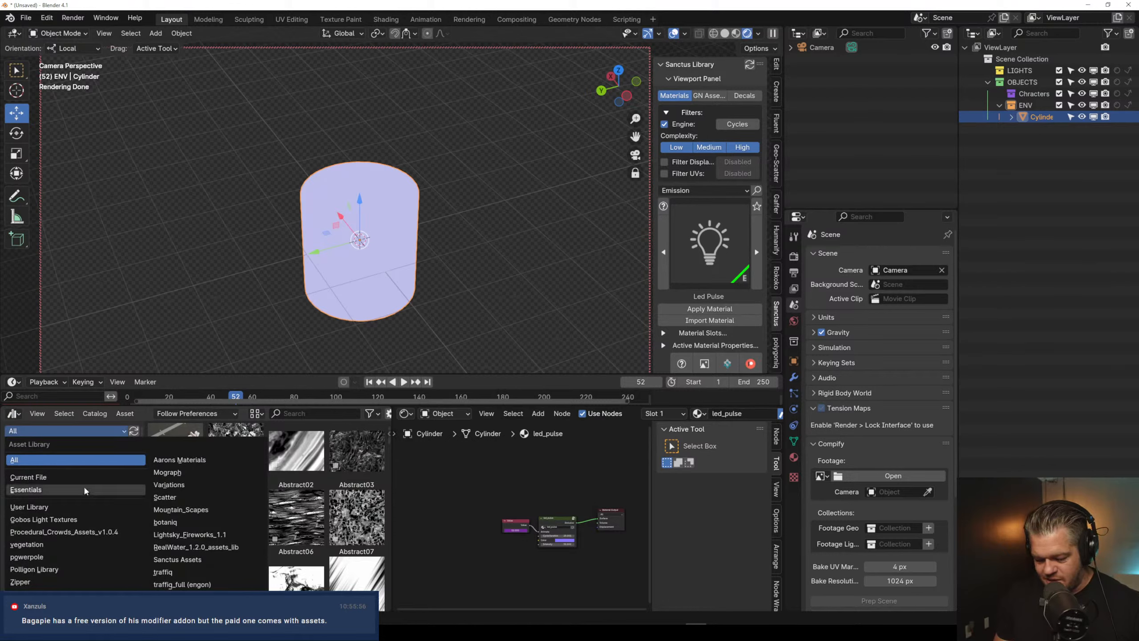
{"action": "left_click", "coordinate": [88, 520]}
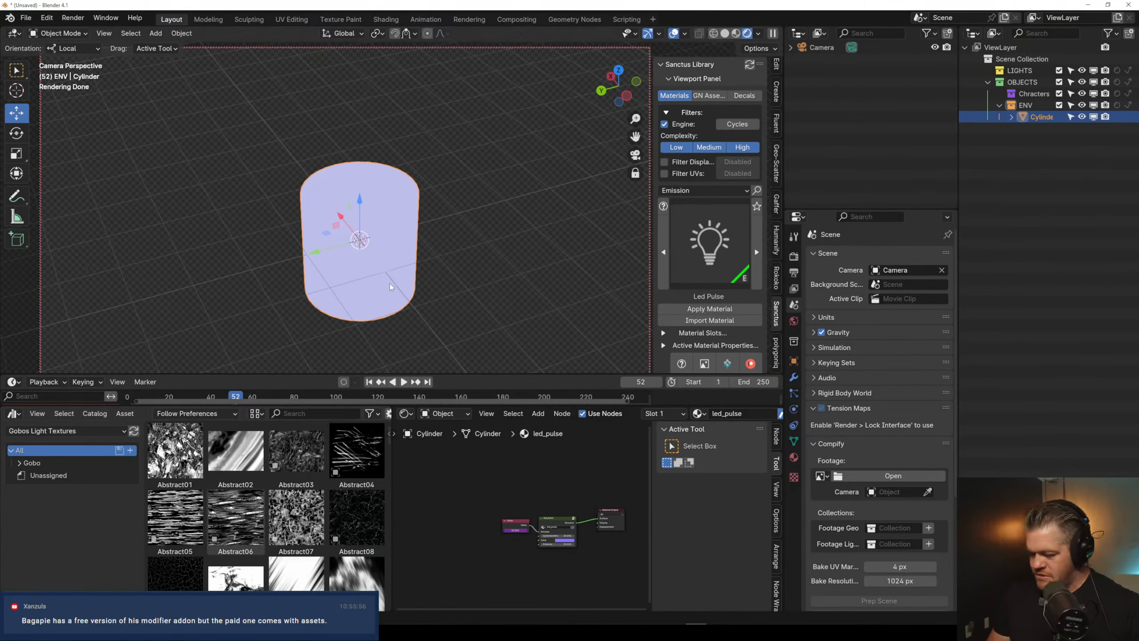
{"action": "key", "text": "Delete"}
{"action": "key", "text": "F3"}
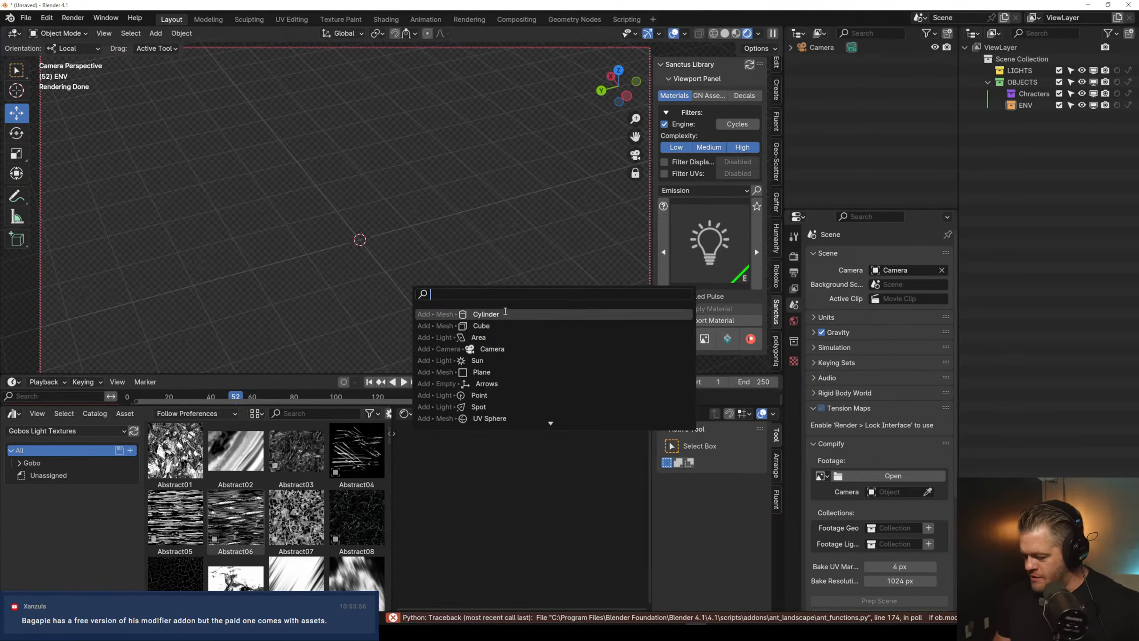
{"action": "left_click", "coordinate": [495, 337]}
{"action": "key", "text": "Delete"}
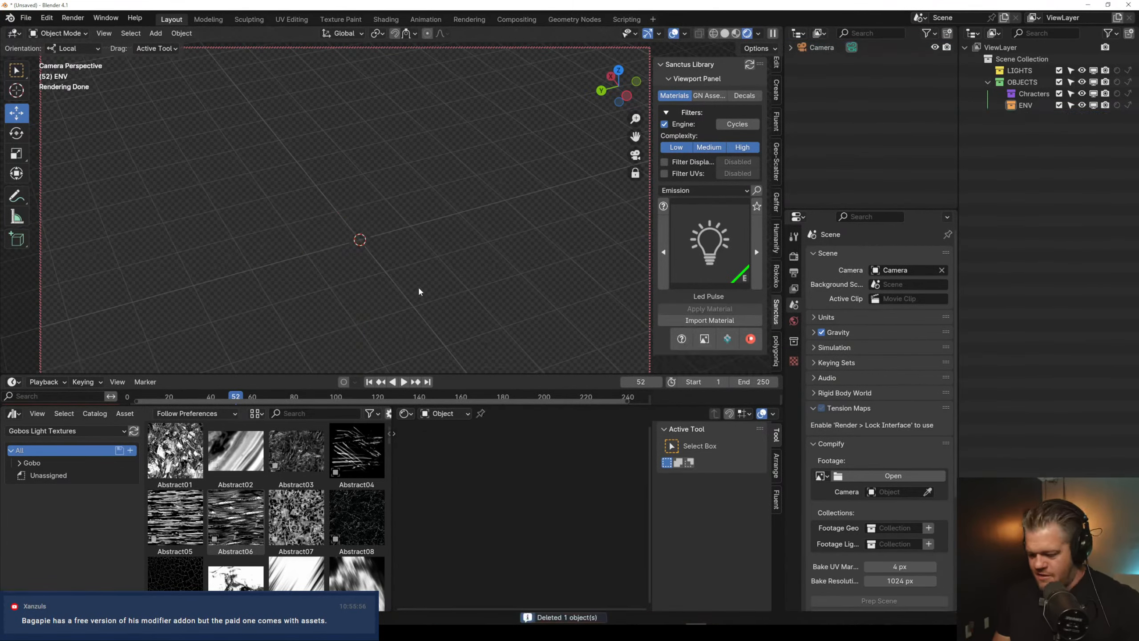
Add a plane mesh and scale it up until it nearly fills the camera view
{"action": "key", "text": "F3"}
{"action": "left_click", "coordinate": [453, 366]}
{"action": "key", "text": "s"}
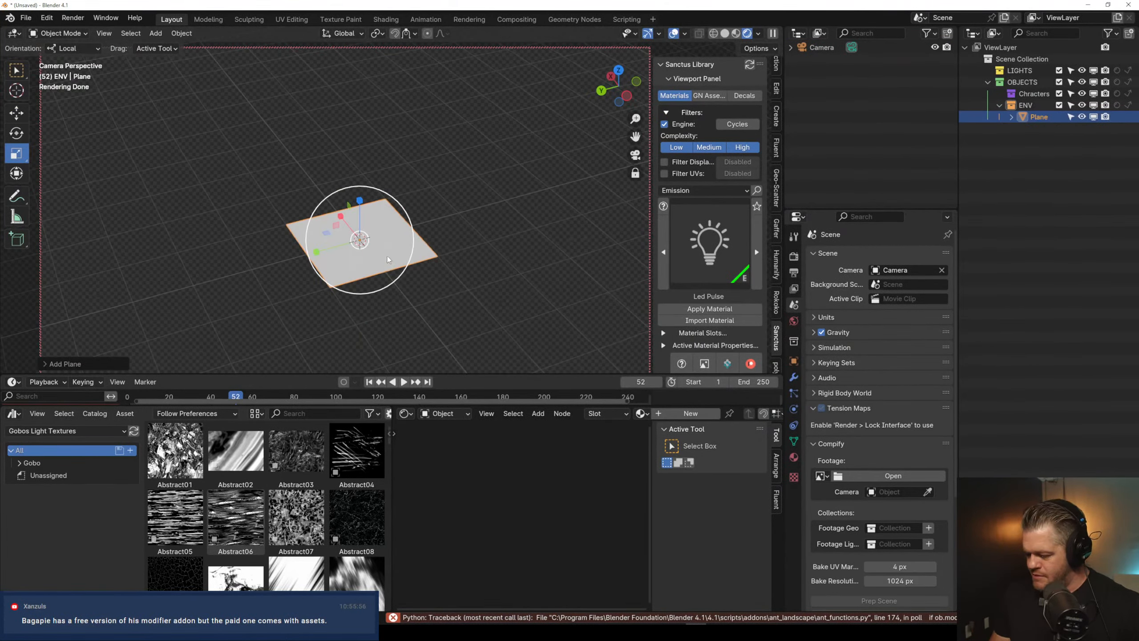
{"action": "left_click_drag", "start_coordinate": [389, 264], "coordinate": [476, 316]}
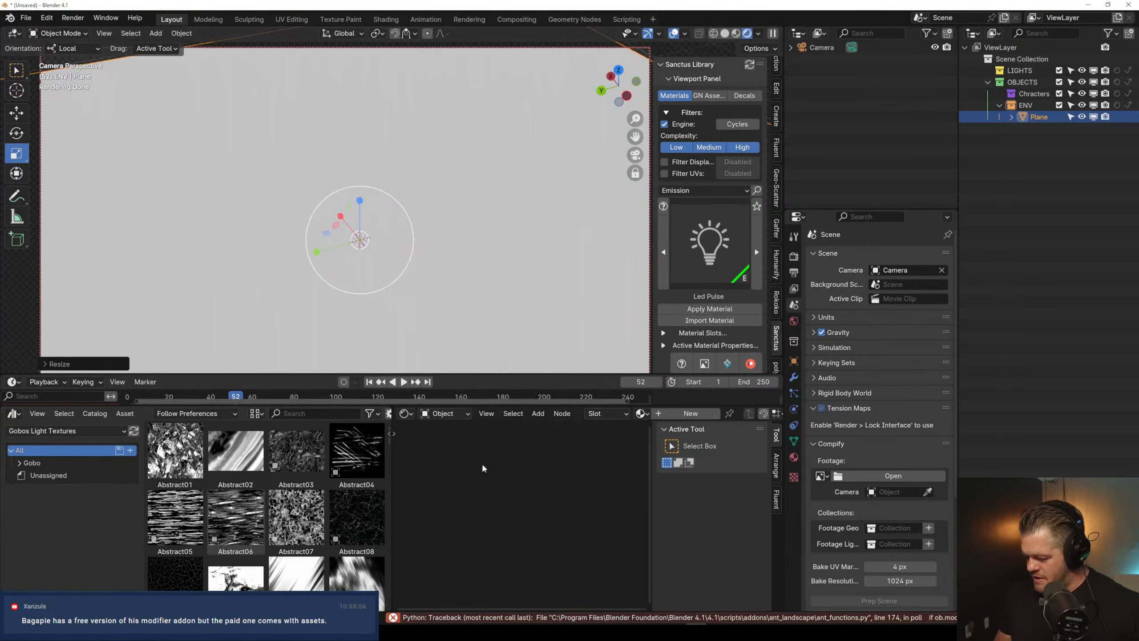
Create a material on the plane and replace it with Hammer Paint 01 from the Sanctus Library's Metals category
{"action": "left_click", "coordinate": [690, 414]}
{"action": "left_click", "coordinate": [513, 513]}
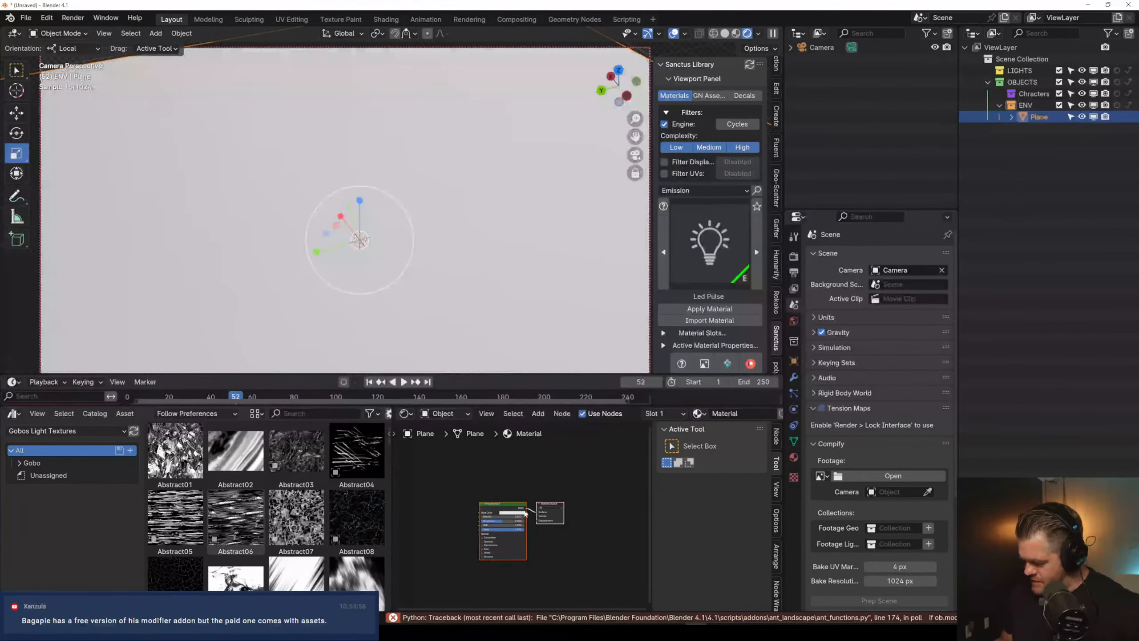
{"action": "left_click", "coordinate": [694, 191]}
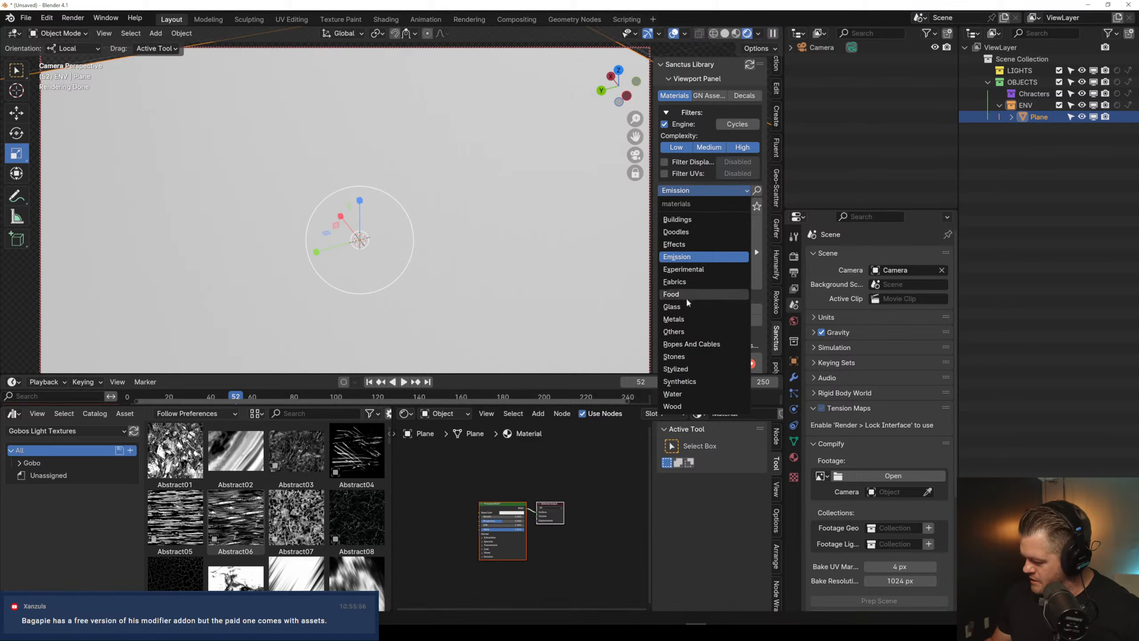
{"action": "left_click", "coordinate": [681, 319]}
{"action": "left_click", "coordinate": [718, 272]}
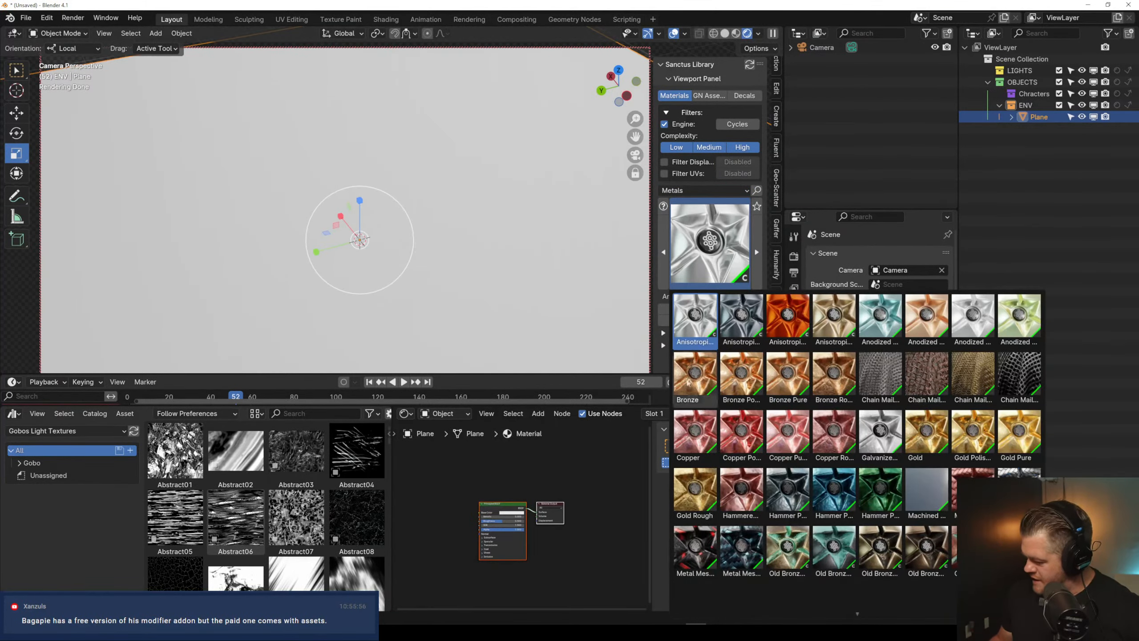
{"action": "left_click", "coordinate": [824, 495]}
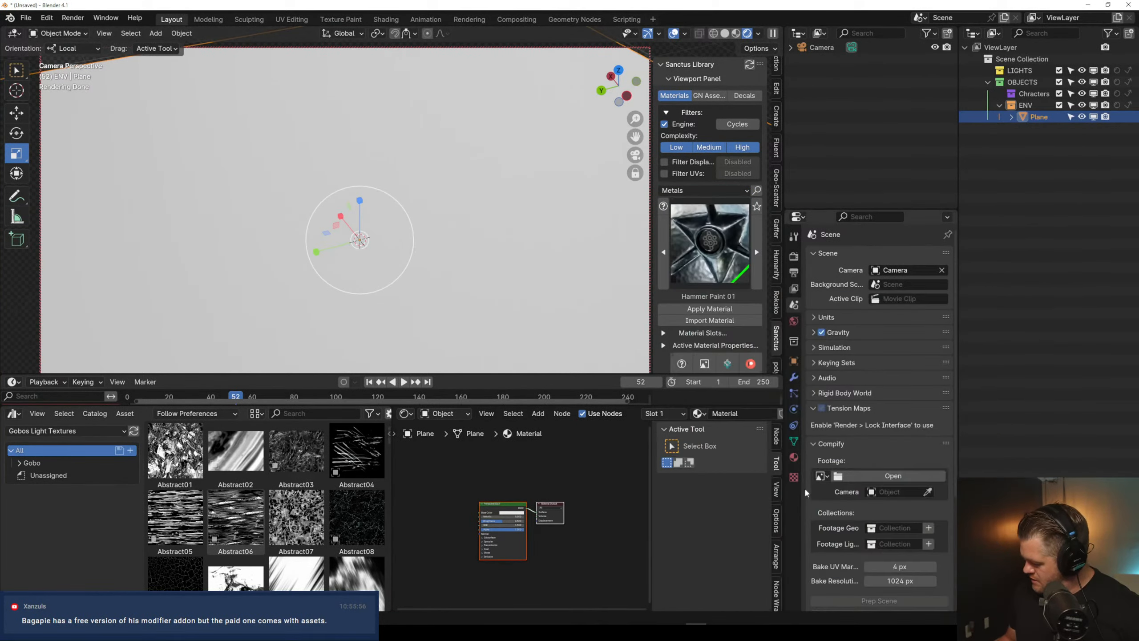
{"action": "left_click", "coordinate": [718, 310]}
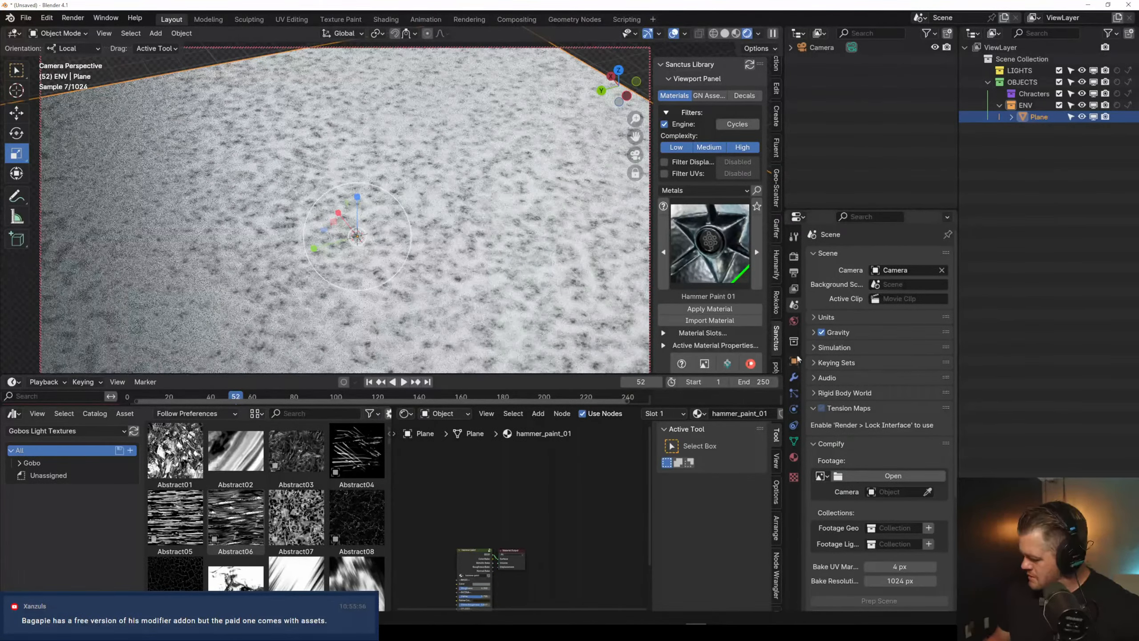
Set the world background strength to 0 to remove the environment lighting
{"action": "left_click", "coordinate": [794, 320]}
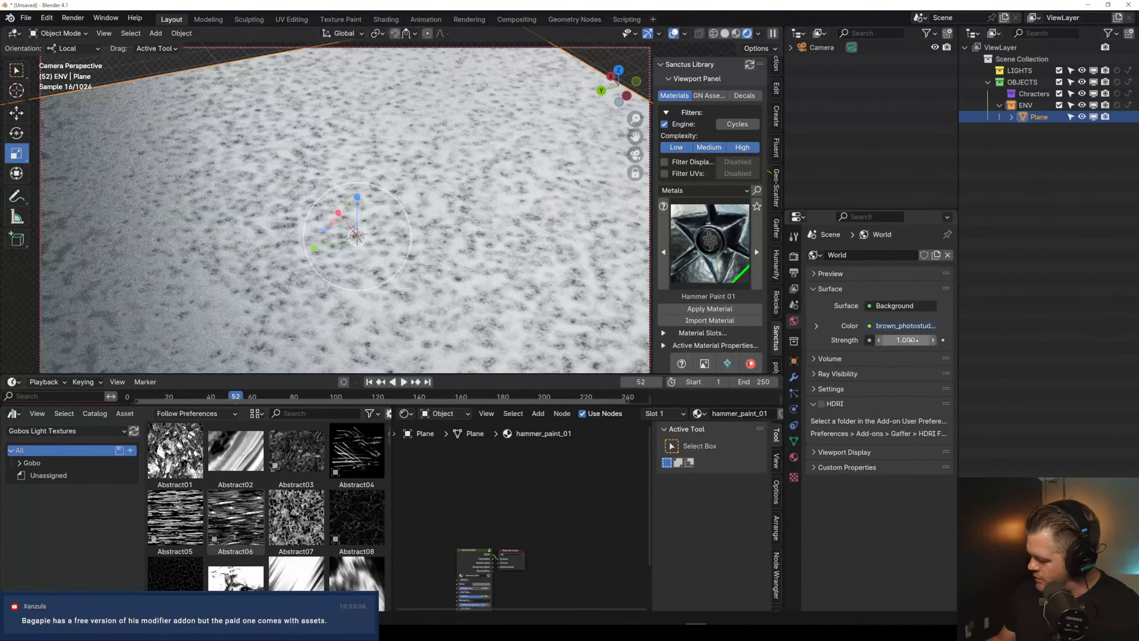
{"action": "left_click_drag", "start_coordinate": [907, 340], "coordinate": [878, 339]}
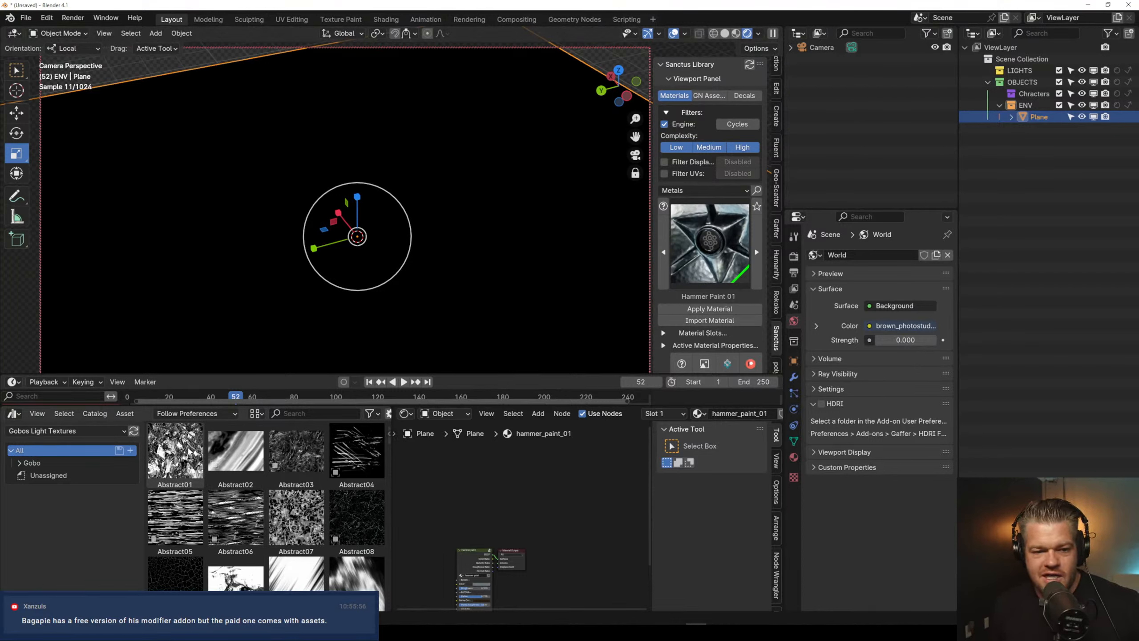
Place the Abstract01 gobo light above the plane and aim it down at the plane's centre
{"action": "left_click_drag", "start_coordinate": [174, 451], "coordinate": [390, 22]}
{"action": "key", "text": "e"}
{"action": "key", "text": "w"}
{"action": "left_click_drag", "start_coordinate": [377, 159], "coordinate": [326, 219]}
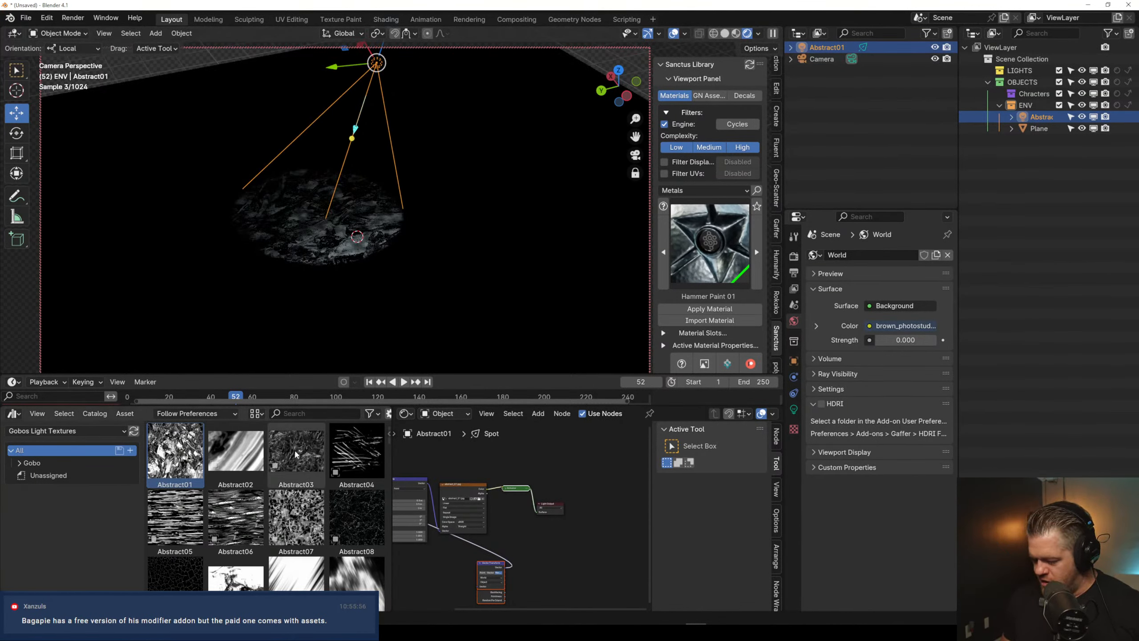
Place the Abstract03 gobo light beside the first one, raise it and aim it at the plane
{"action": "left_click_drag", "start_coordinate": [295, 454], "coordinate": [471, 271]}
{"action": "left_click_drag", "start_coordinate": [478, 231], "coordinate": [505, 64]}
{"action": "left_click_drag", "start_coordinate": [481, 200], "coordinate": [431, 275]}
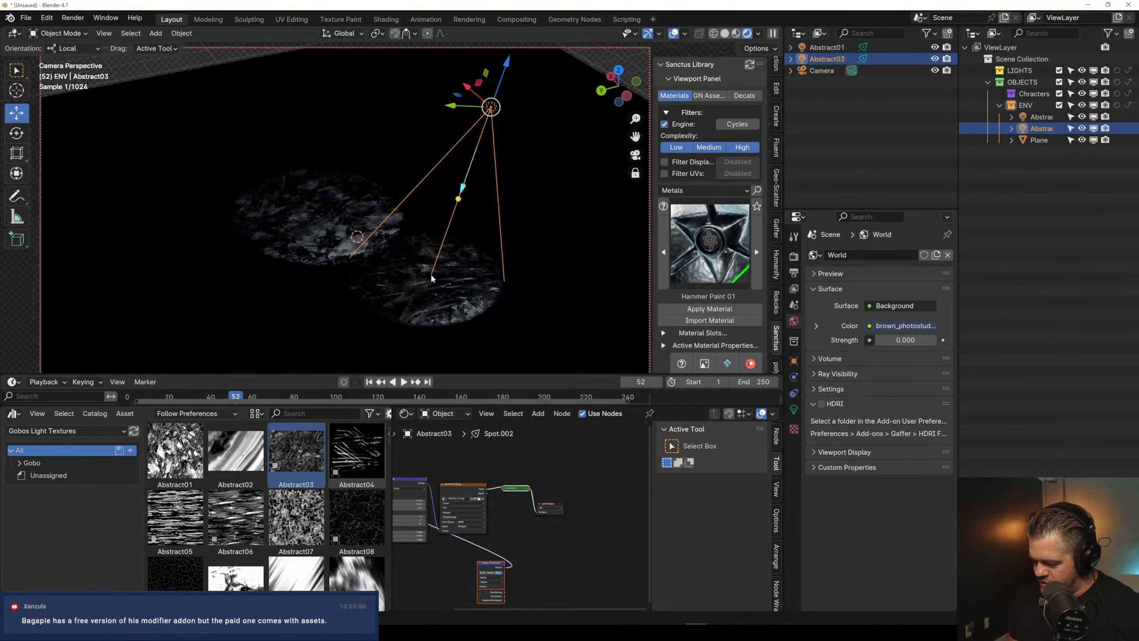
Set the asset import method to Append, then place the Abstract04 gobo light on the plane and raise it along its local Z axis
{"action": "left_click", "coordinate": [226, 414]}
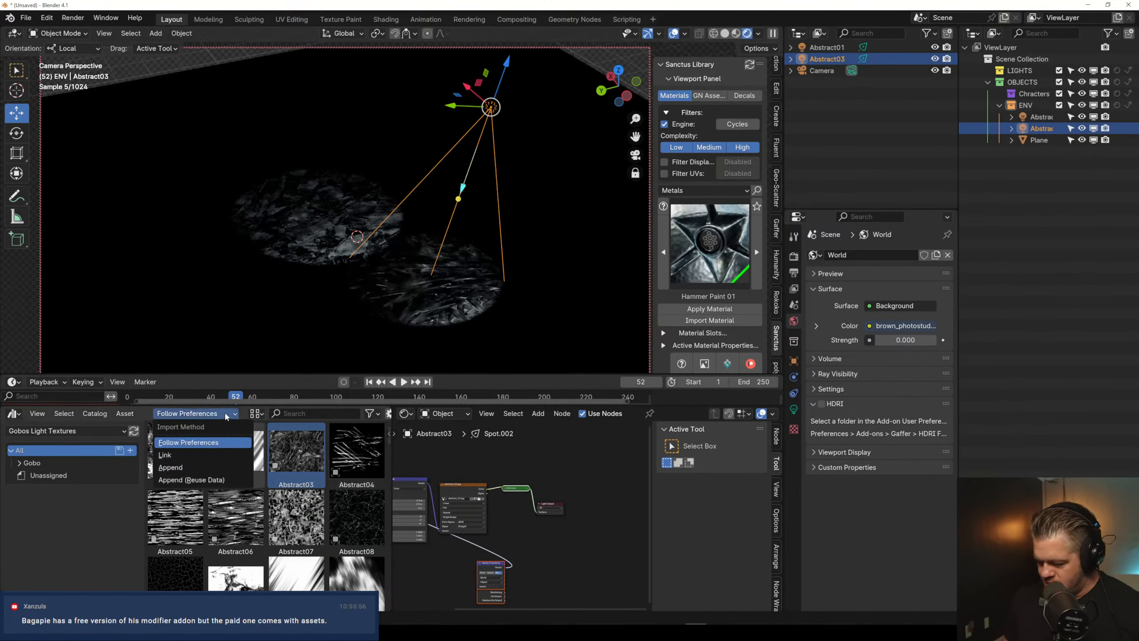
{"action": "left_click", "coordinate": [200, 469]}
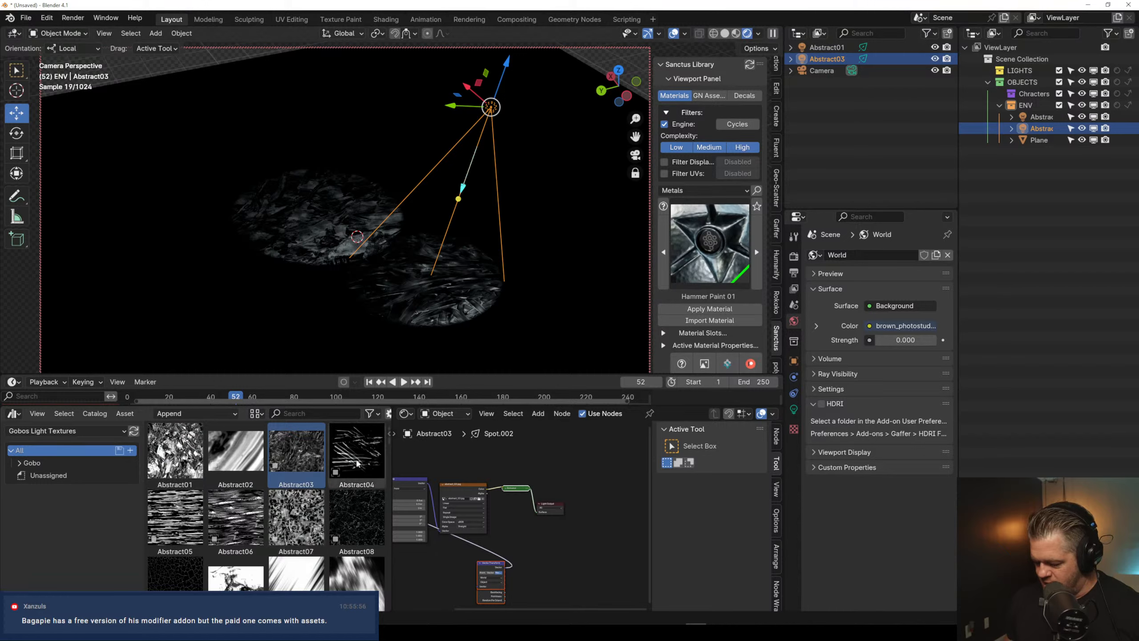
{"action": "left_click_drag", "start_coordinate": [359, 462], "coordinate": [179, 272]}
{"action": "key", "text": "g"}
{"action": "key", "text": "z"}
{"action": "key", "text": "z"}
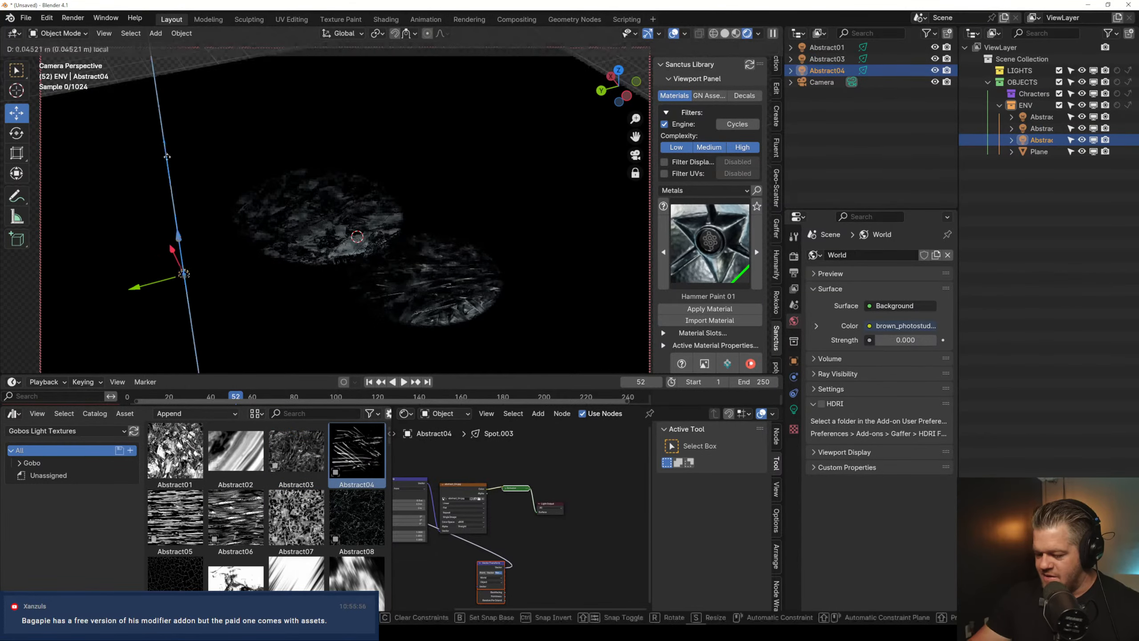
{"action": "left_click", "coordinate": [157, 81]}
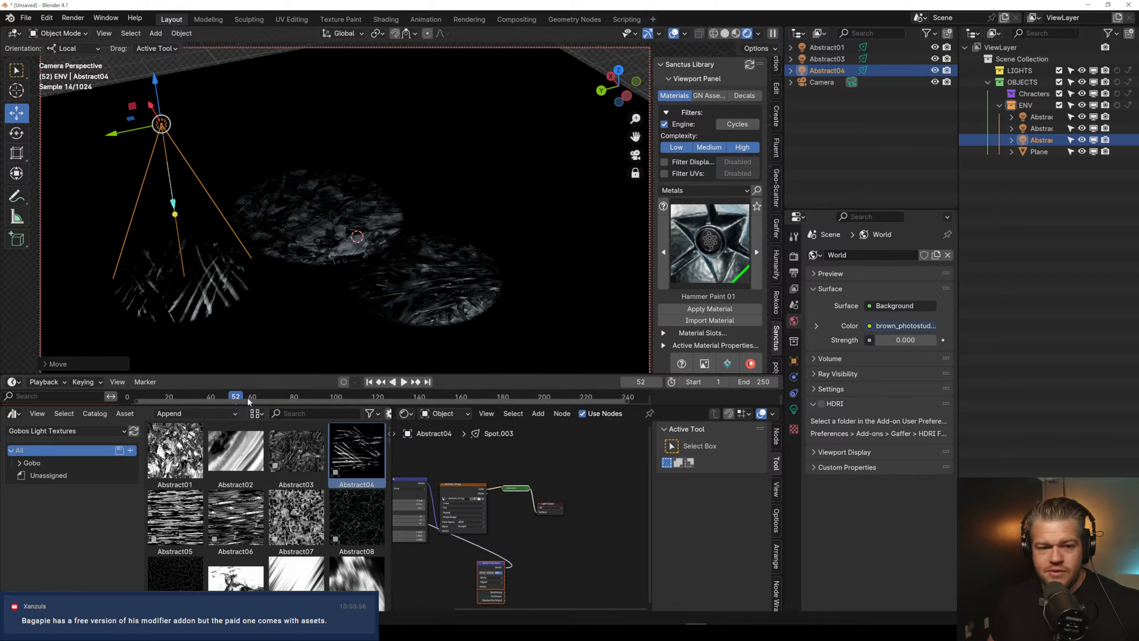
Place the Animated_Colored_Fast_3 gobo light in front of the others and raise it along its local Z axis
{"action": "scroll", "coordinate": [299, 463], "scroll_direction": "down", "scroll_amount": 10}
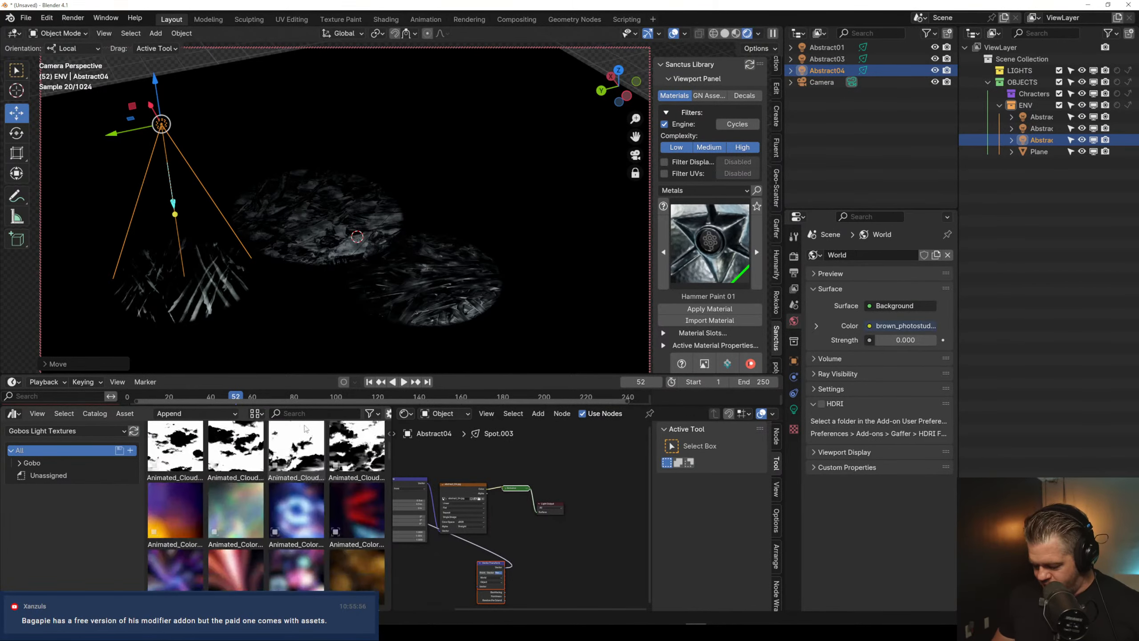
{"action": "left_click_drag", "start_coordinate": [298, 462], "coordinate": [315, 300]}
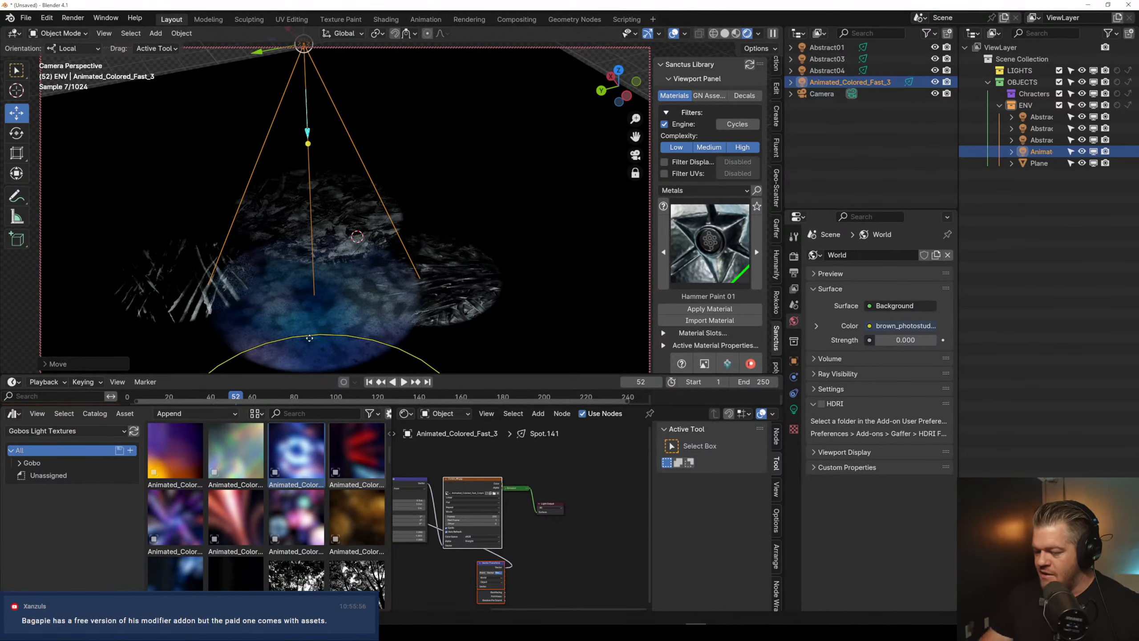
{"action": "key", "text": "g"}
{"action": "key", "text": "z"}
{"action": "key", "text": "z"}
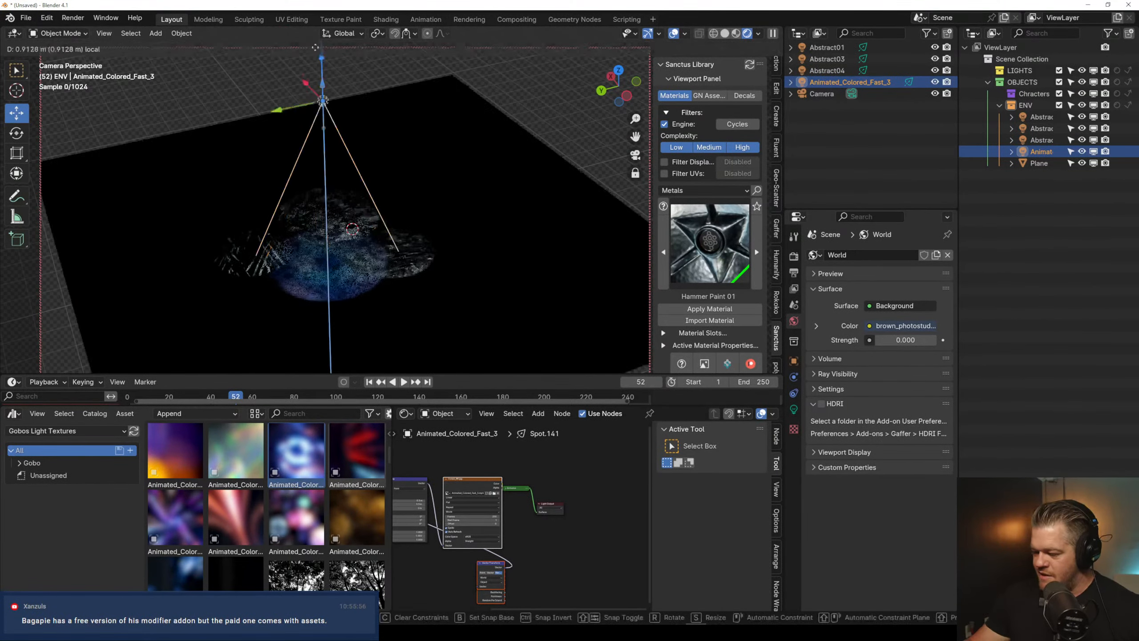
{"action": "left_click_drag", "start_coordinate": [316, 47], "coordinate": [313, 17]}
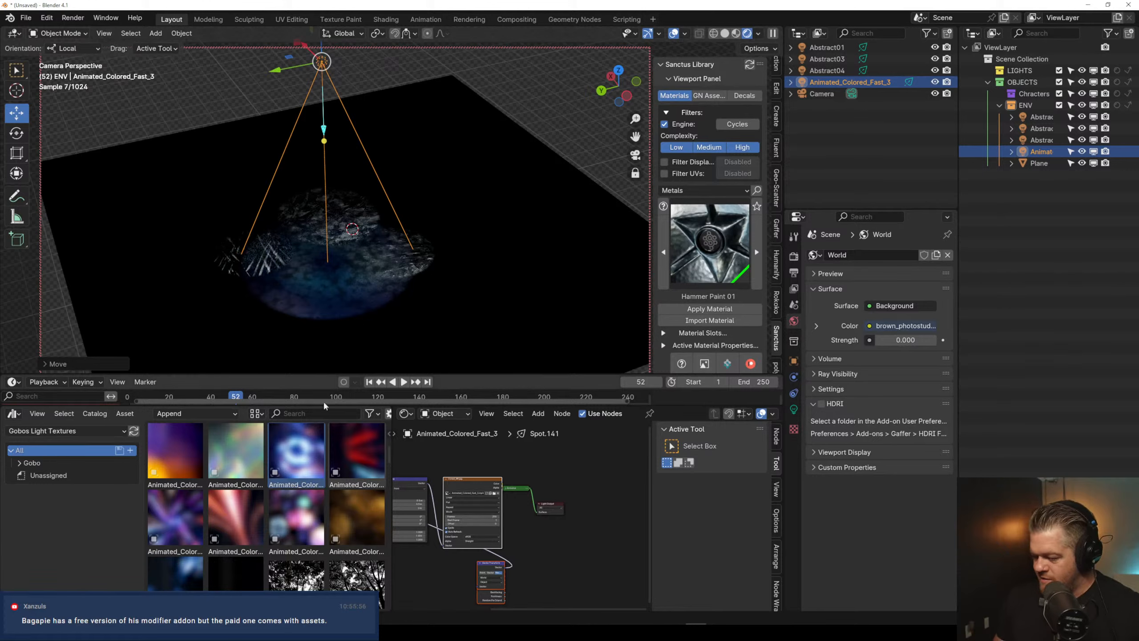
Delete the Abstract01, Abstract03 and Abstract04 lights and select the remaining animated gobo light
{"action": "left_click", "coordinate": [827, 70]}
{"action": "left_click", "coordinate": [824, 48], "text": "shift"}
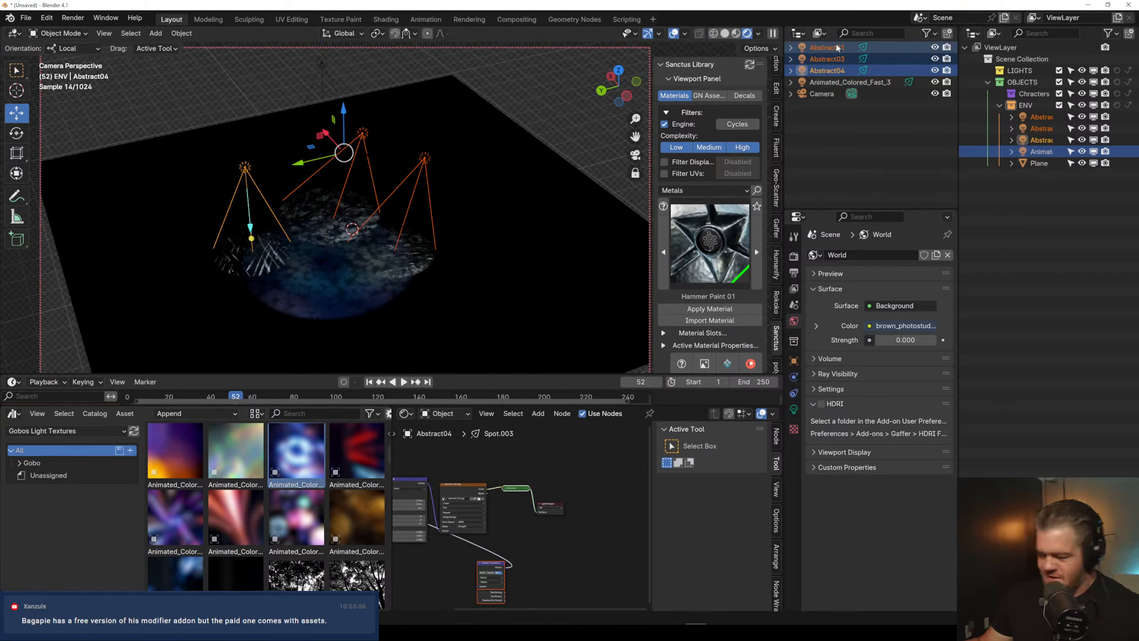
{"action": "key", "text": "Delete"}
{"action": "left_click", "coordinate": [325, 63]}
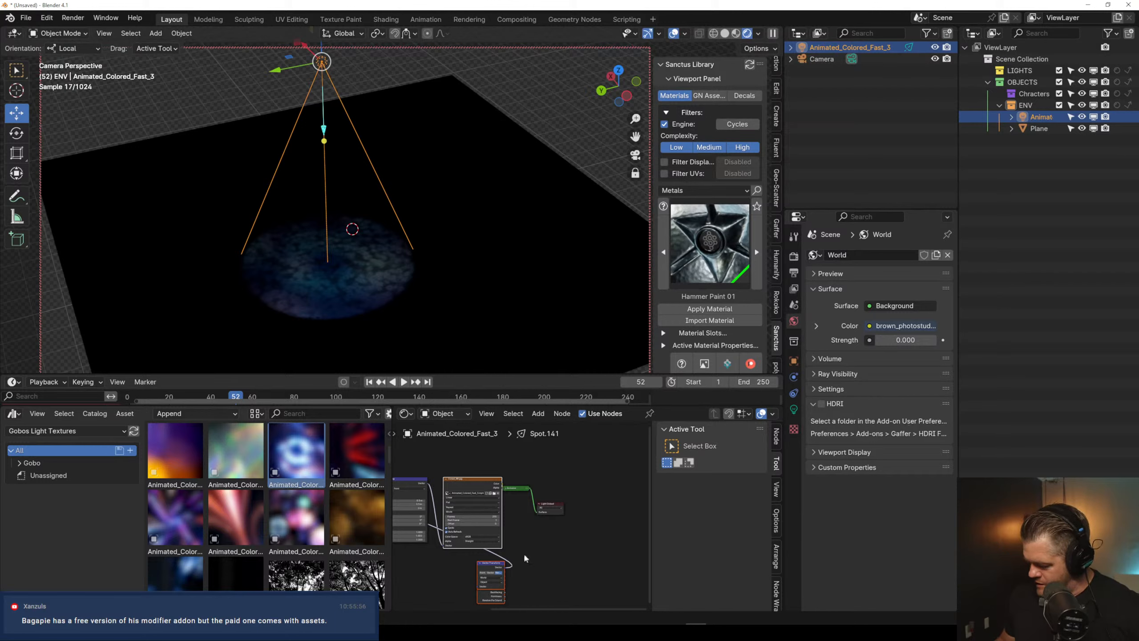
Set the power of the animated gobo spot light to 6000 W
{"action": "middle_click_drag", "start_coordinate": [525, 558], "coordinate": [575, 515]}
{"action": "left_click", "coordinate": [794, 410]}
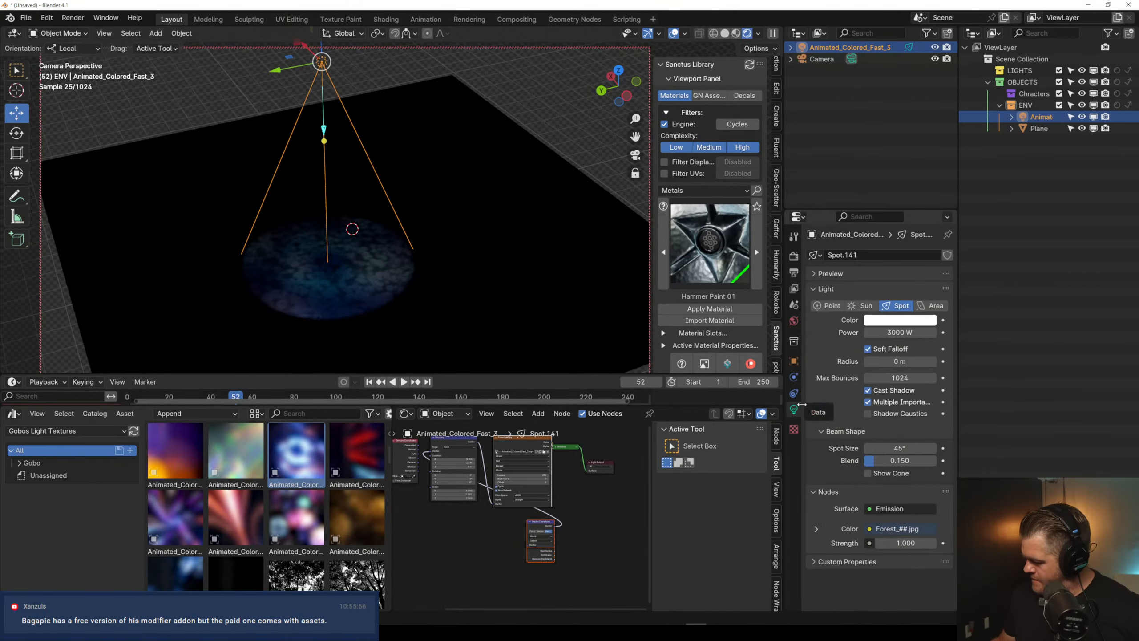
{"action": "left_click", "coordinate": [879, 333]}
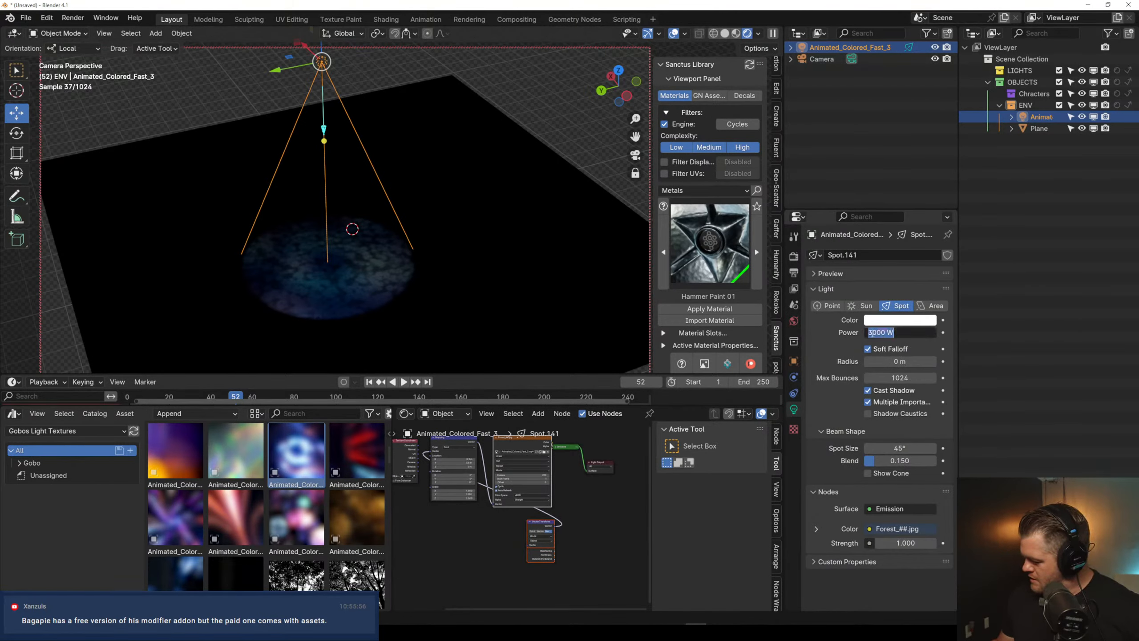
{"action": "left_click", "coordinate": [871, 332]}
{"action": "type", "text": "6"}
{"action": "key", "text": "Return"}
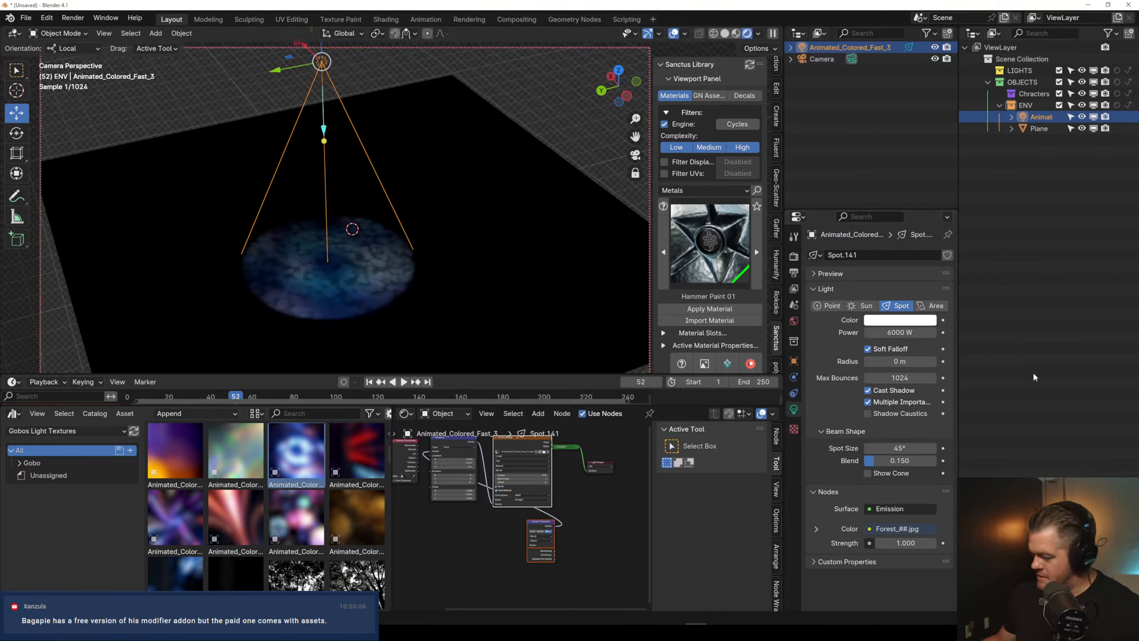
Enlarge the timeline and play the animation to examine the gobo light's moving projection, stopping at frame 147
{"action": "left_click_drag", "start_coordinate": [252, 404], "coordinate": [252, 448]}
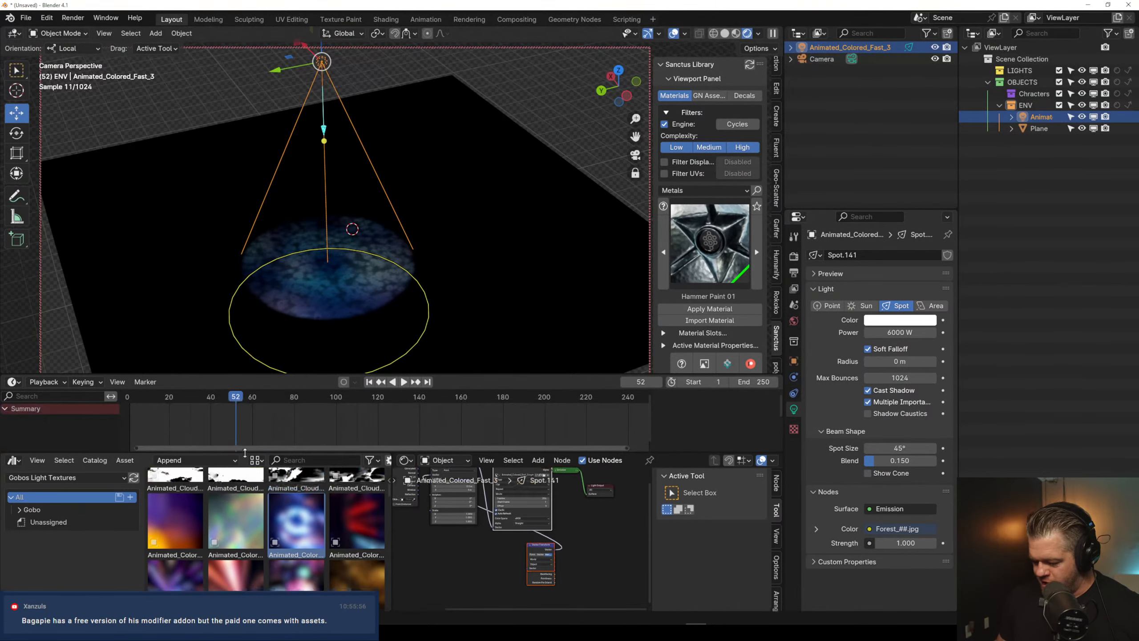
{"action": "key", "text": "space"}
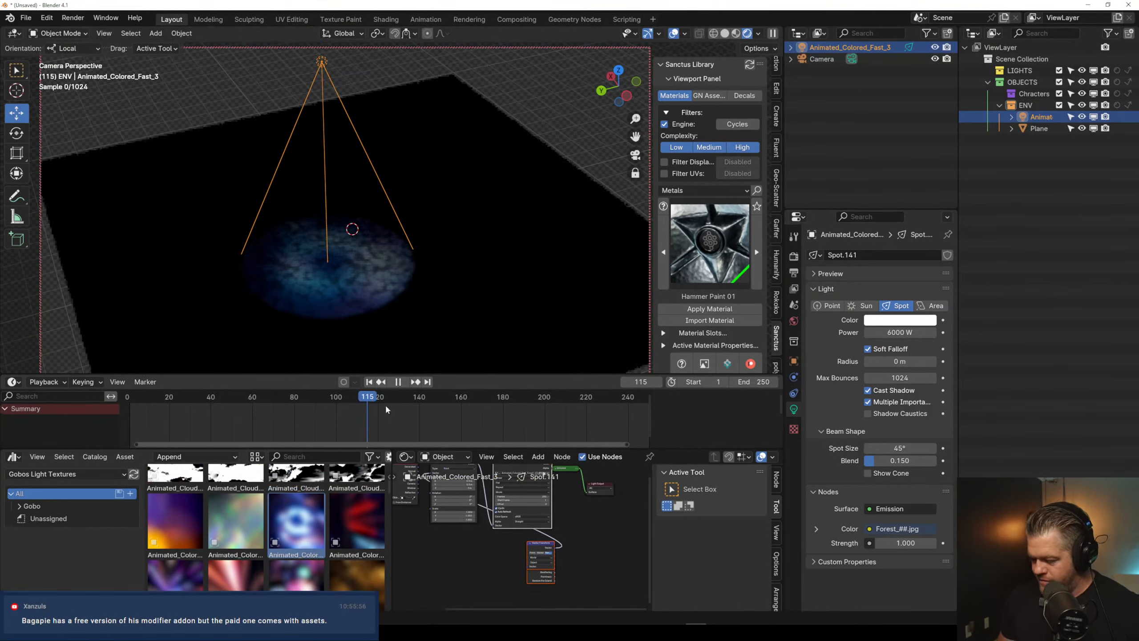
{"action": "left_click", "coordinate": [436, 410]}
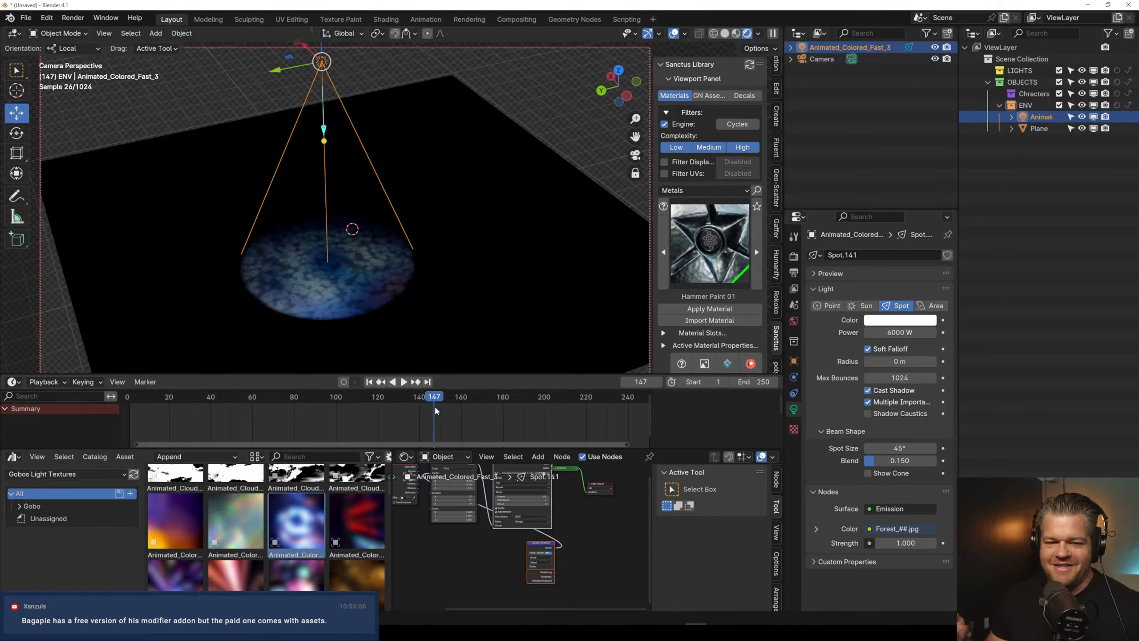
{"action": "left_click_drag", "start_coordinate": [330, 65], "coordinate": [508, 73]}
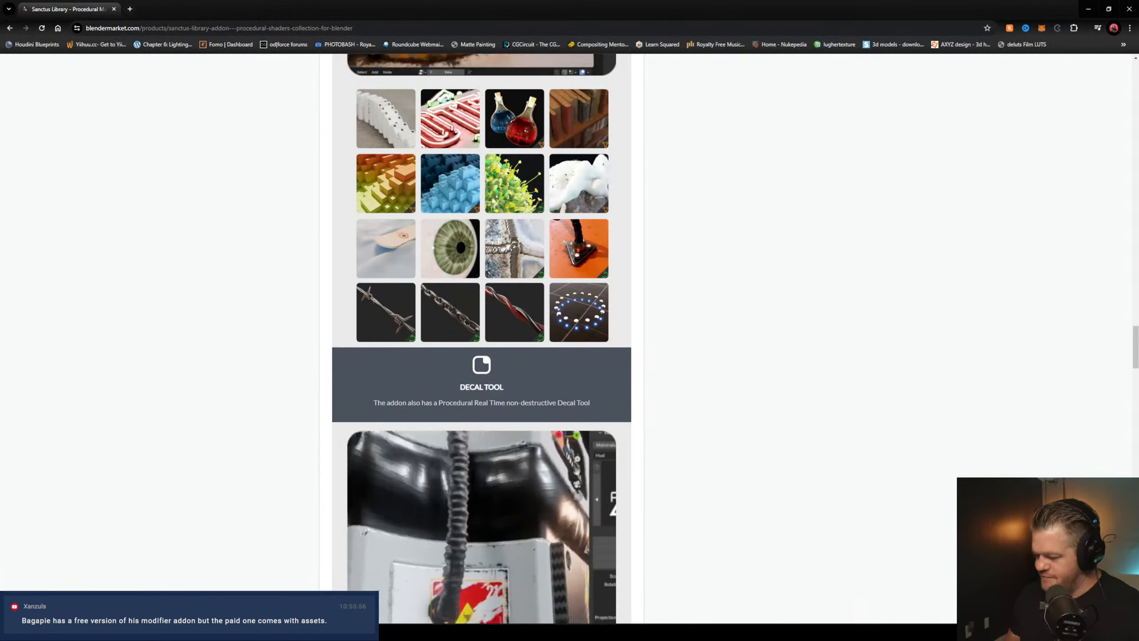
Go back from the Sanctus Library product page to the Blender Market orders list and reload it
{"action": "scroll", "coordinate": [704, 448], "scroll_direction": "up", "scroll_amount": 2}
{"action": "scroll", "coordinate": [735, 448], "scroll_direction": "up", "scroll_amount": 20}
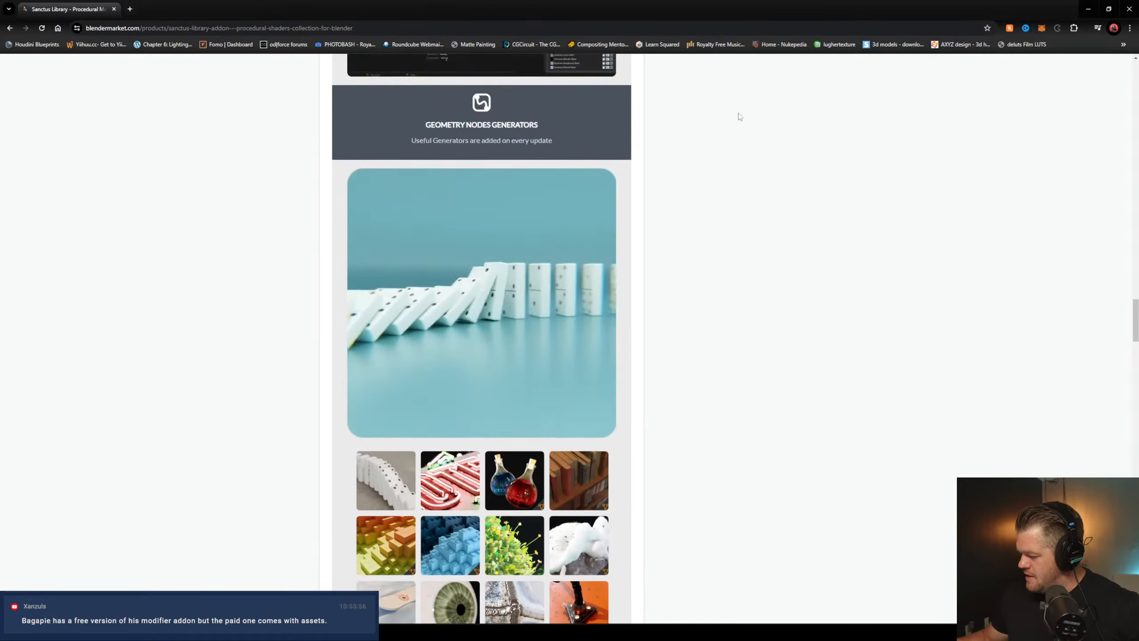
{"action": "scroll", "coordinate": [728, 504], "scroll_direction": "up", "scroll_amount": 5}
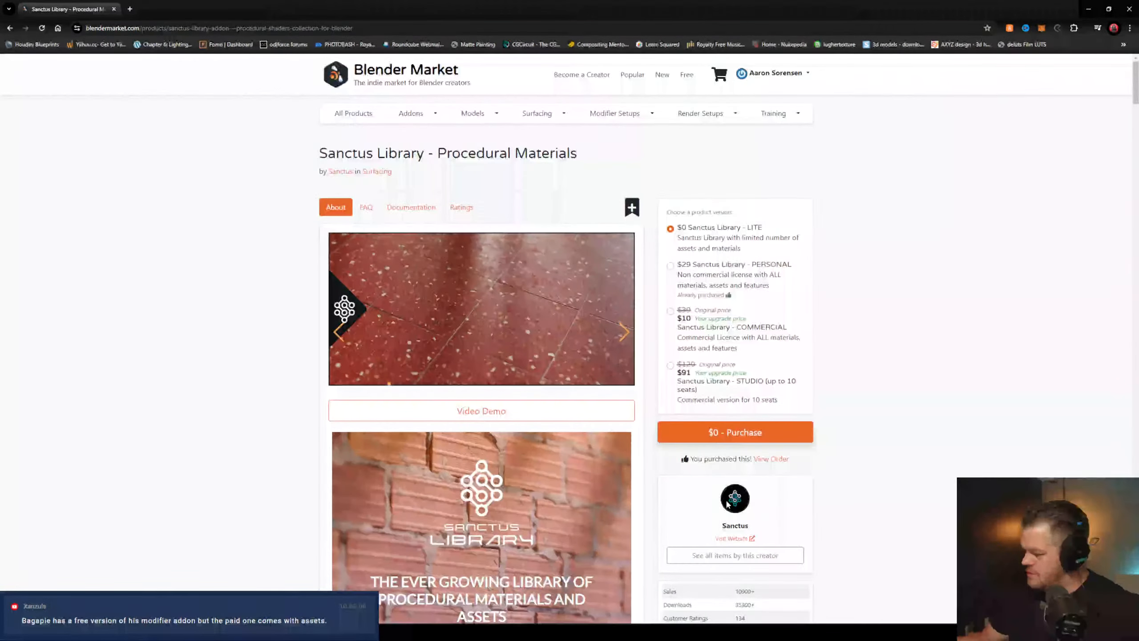
{"action": "left_click", "coordinate": [9, 28]}
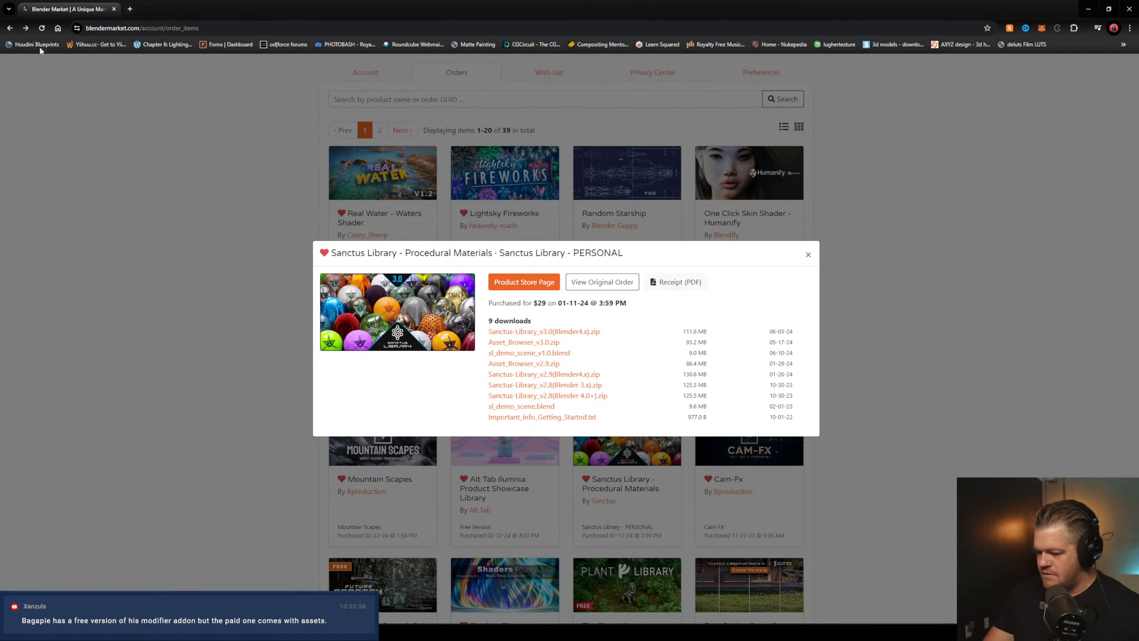
{"action": "left_click", "coordinate": [42, 28]}
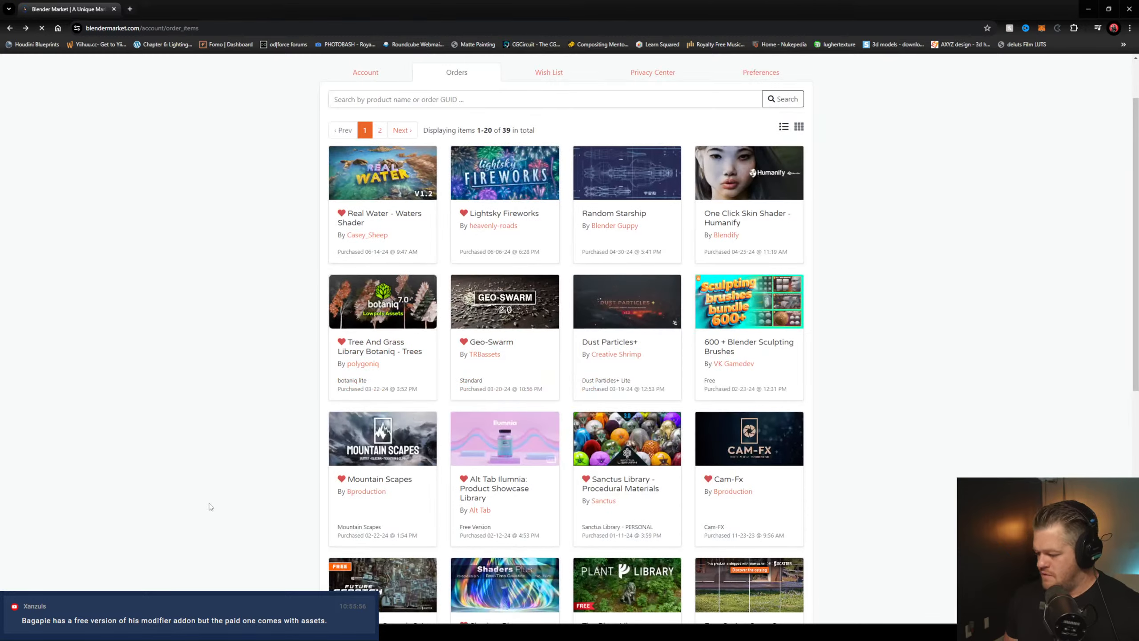
View the purchase details of Shaders Plus in the orders list, then close them
{"action": "scroll", "coordinate": [853, 421], "scroll_direction": "down", "scroll_amount": 5}
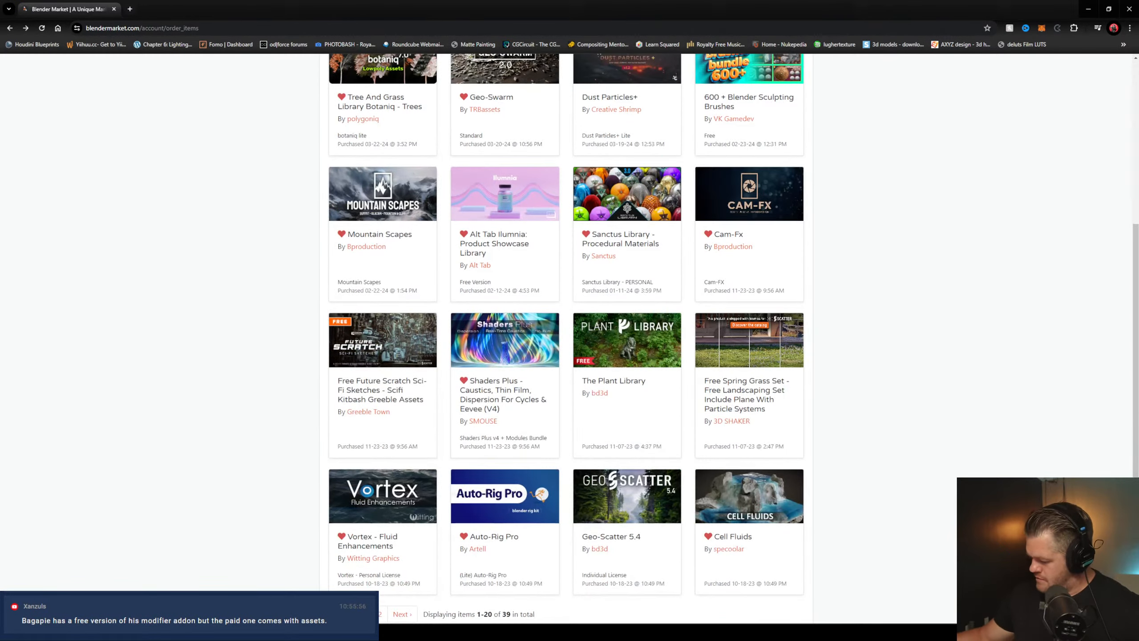
{"action": "left_click", "coordinate": [486, 352]}
{"action": "left_click", "coordinate": [272, 441]}
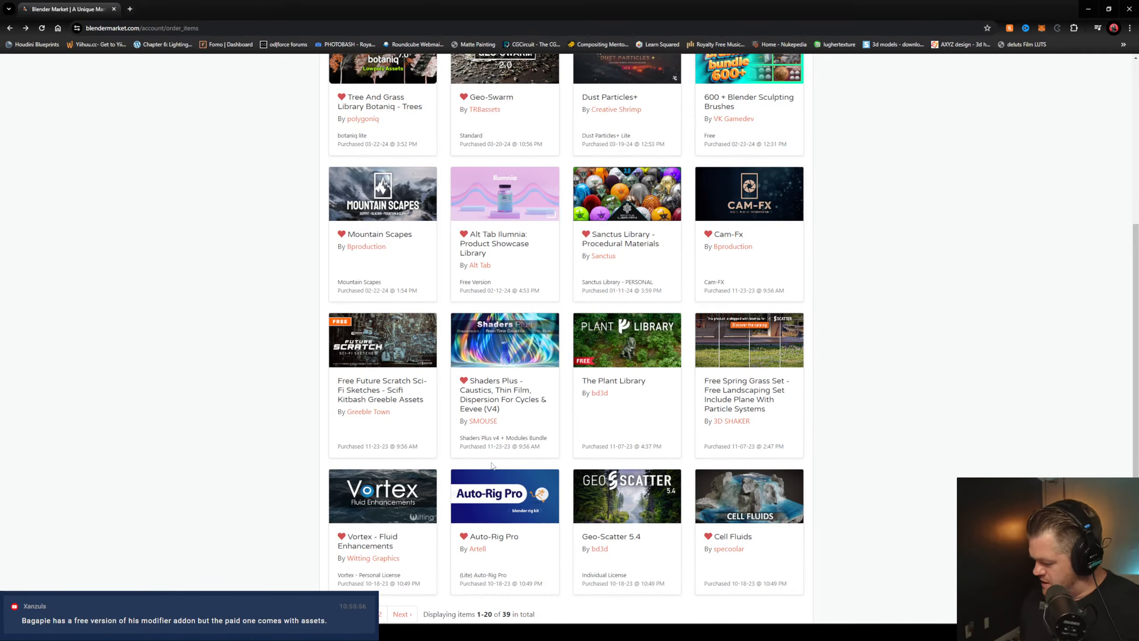
{"action": "left_click", "coordinate": [518, 349]}
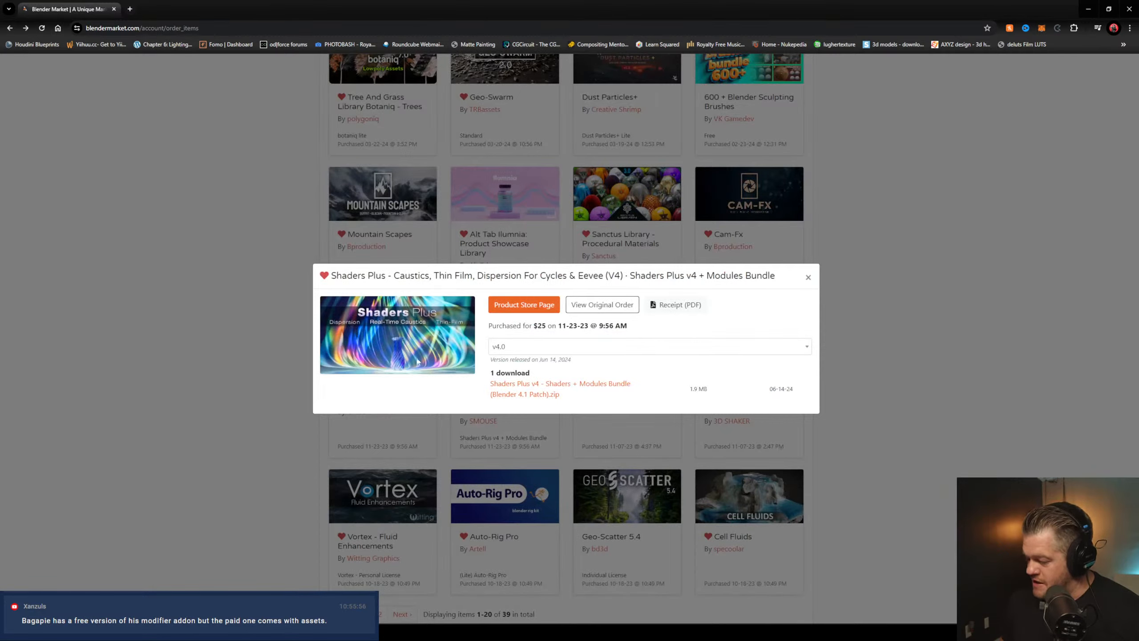
{"action": "left_click", "coordinate": [340, 484]}
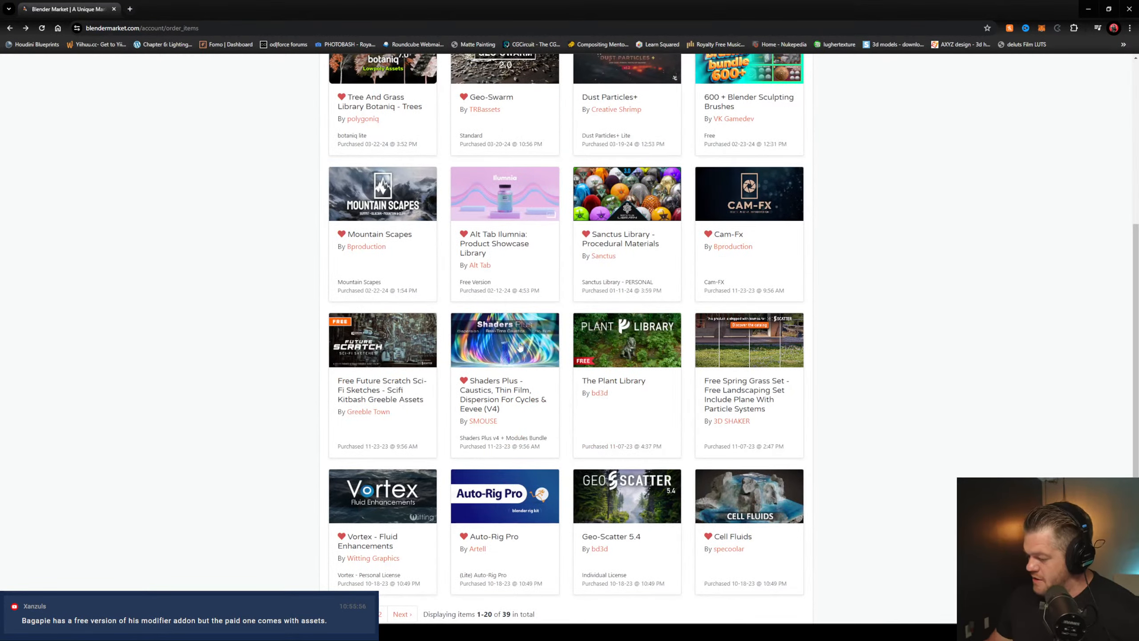
Look through the remaining purchased products, including the second page of orders
{"action": "scroll", "coordinate": [640, 231], "scroll_direction": "down", "scroll_amount": 3}
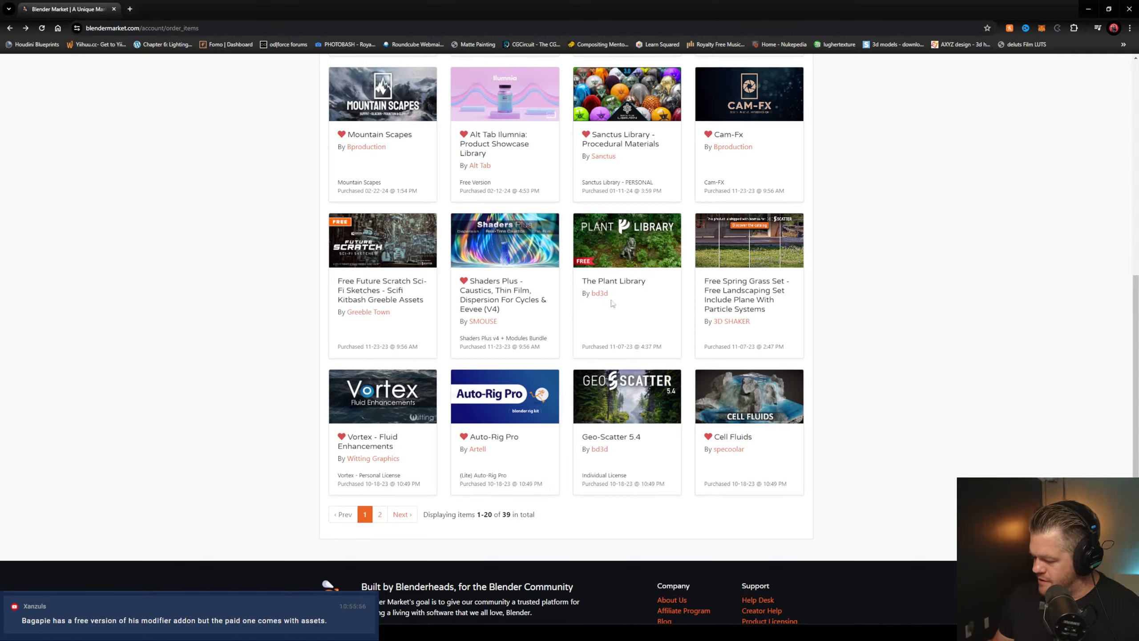
{"action": "scroll", "coordinate": [852, 372], "scroll_direction": "down", "scroll_amount": 1}
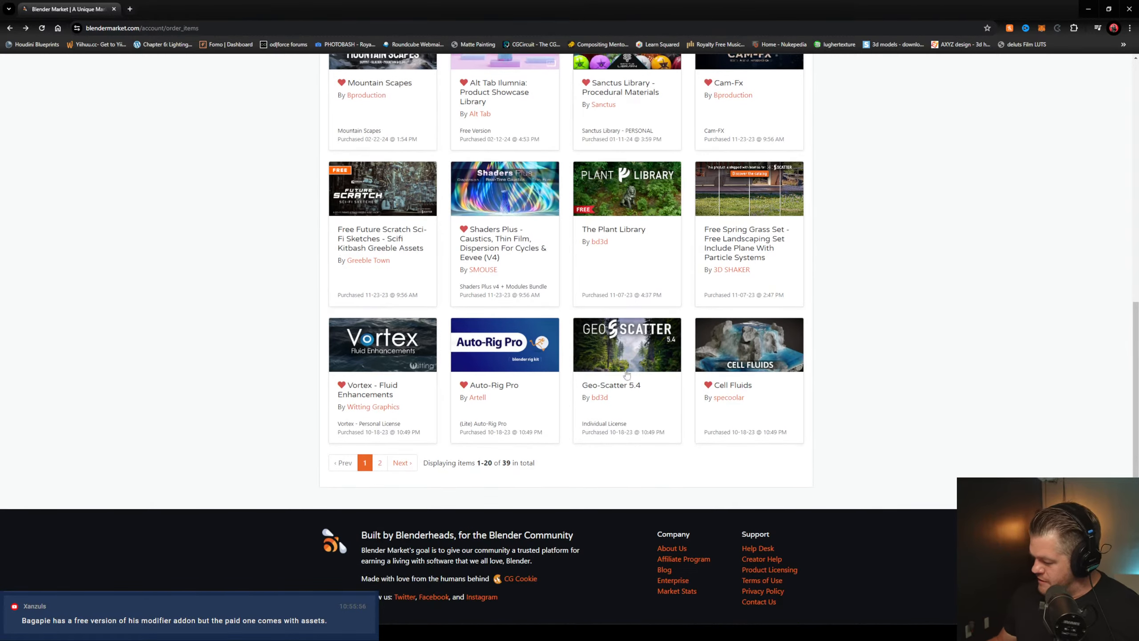
{"action": "left_click", "coordinate": [379, 463]}
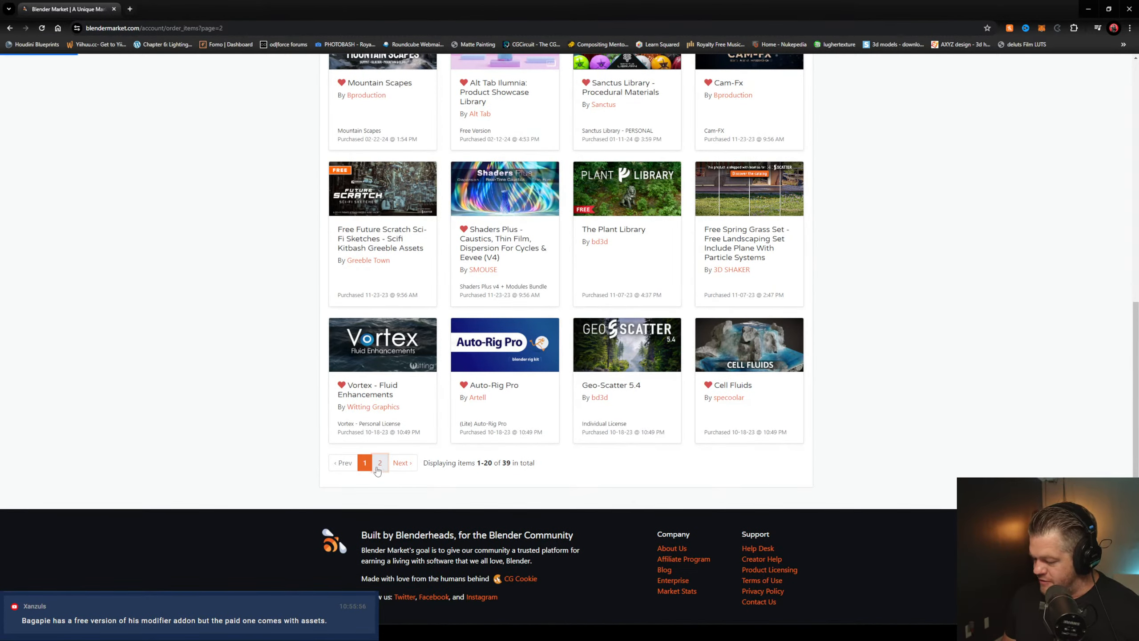
{"action": "scroll", "coordinate": [214, 554], "scroll_direction": "down", "scroll_amount": 2}
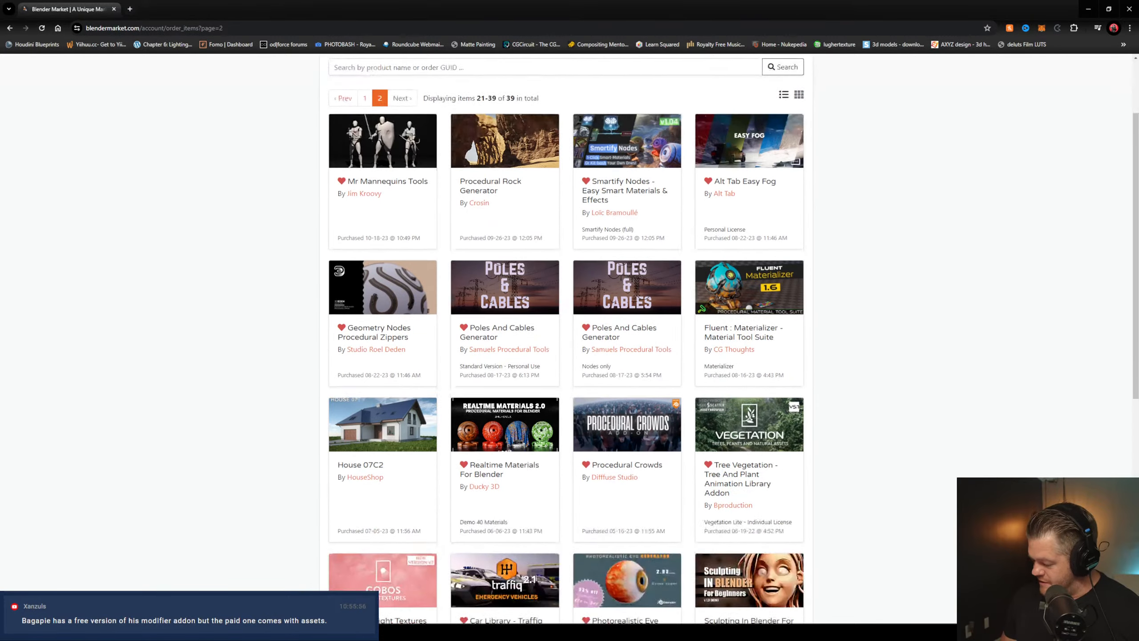
{"action": "scroll", "coordinate": [814, 456], "scroll_direction": "down", "scroll_amount": 4}
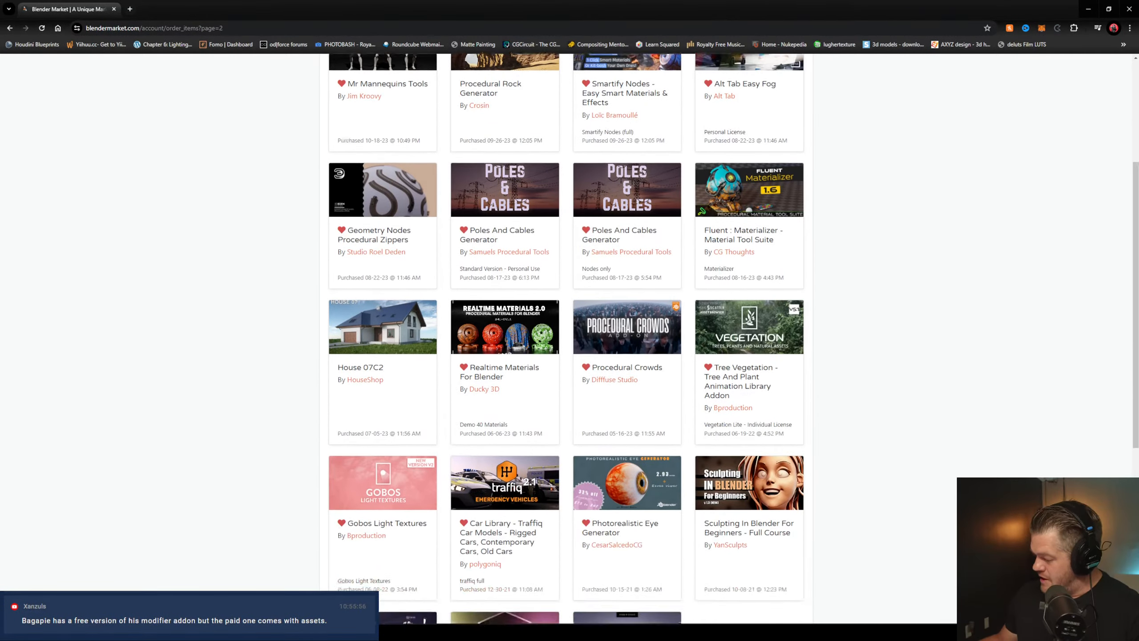
{"action": "scroll", "coordinate": [835, 219], "scroll_direction": "down", "scroll_amount": 2}
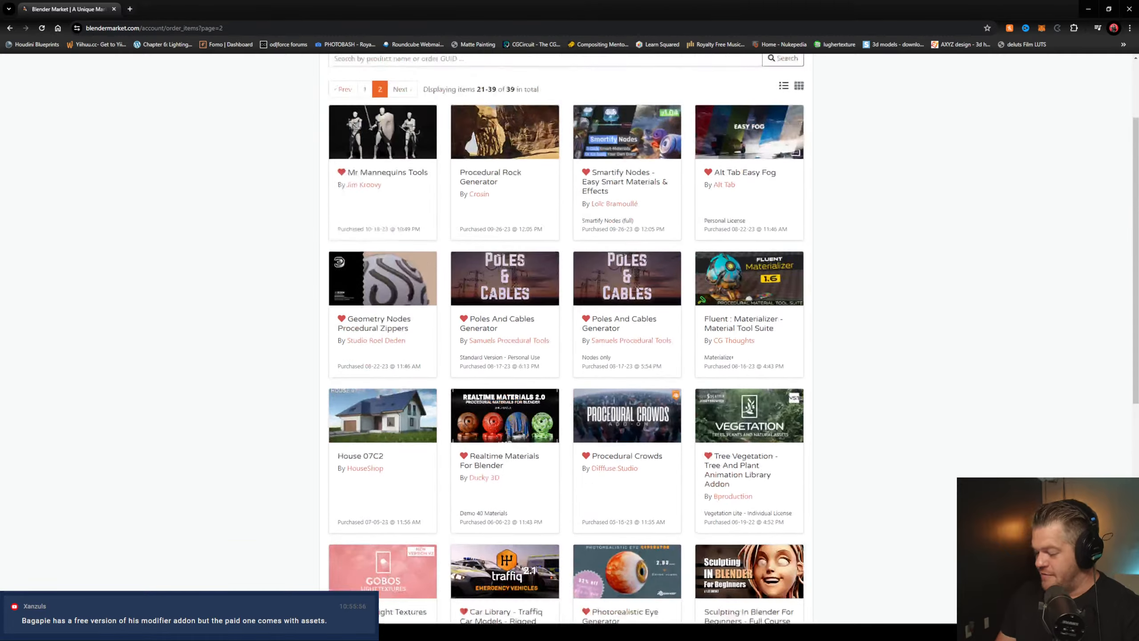
{"action": "scroll", "coordinate": [566, 341], "scroll_direction": "up", "scroll_amount": 6}
{"action": "scroll", "coordinate": [222, 163], "scroll_direction": "down", "scroll_amount": 7}
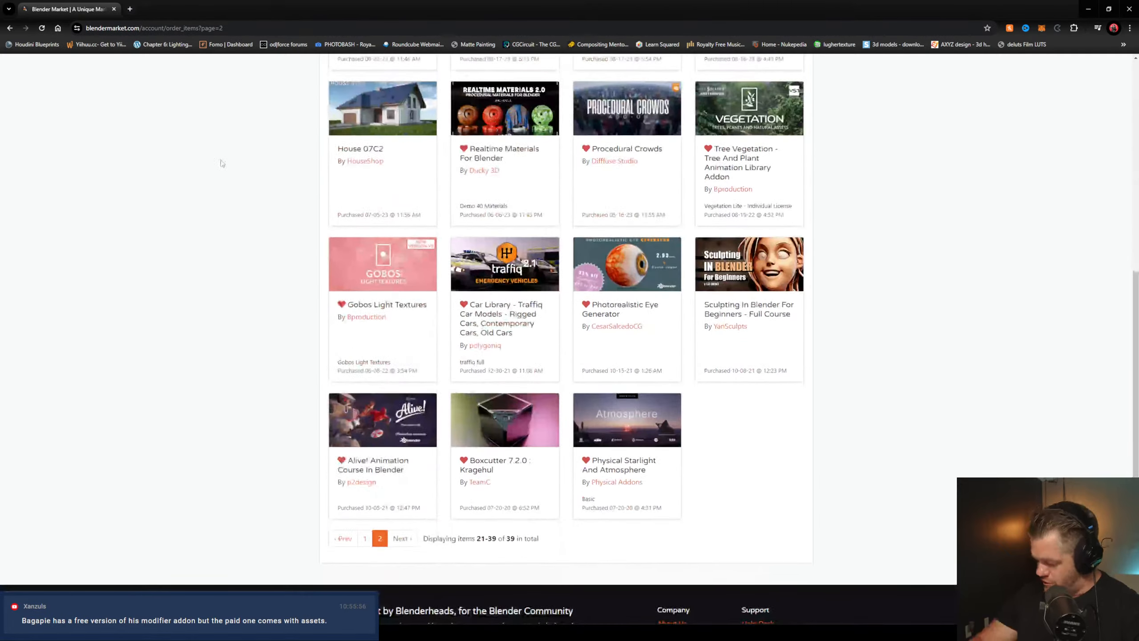
Open the Gobos Light Textures store page from its order and read the description down to the Volumetric gobos section
{"action": "left_click", "coordinate": [411, 284]}
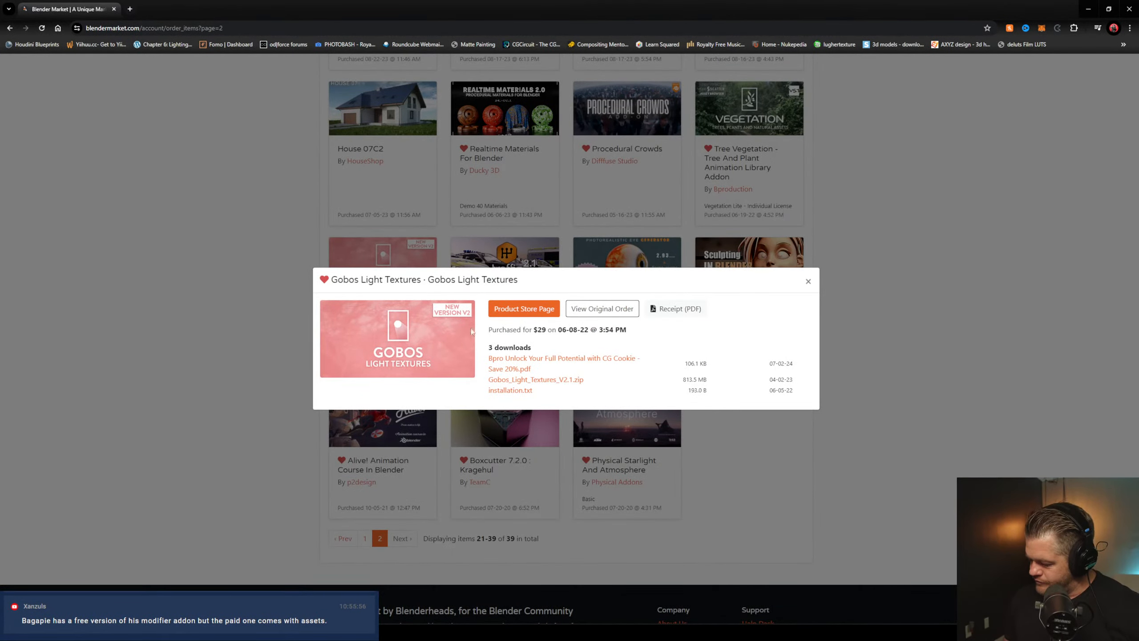
{"action": "left_click", "coordinate": [523, 309]}
{"action": "scroll", "coordinate": [243, 377], "scroll_direction": "down", "scroll_amount": 2}
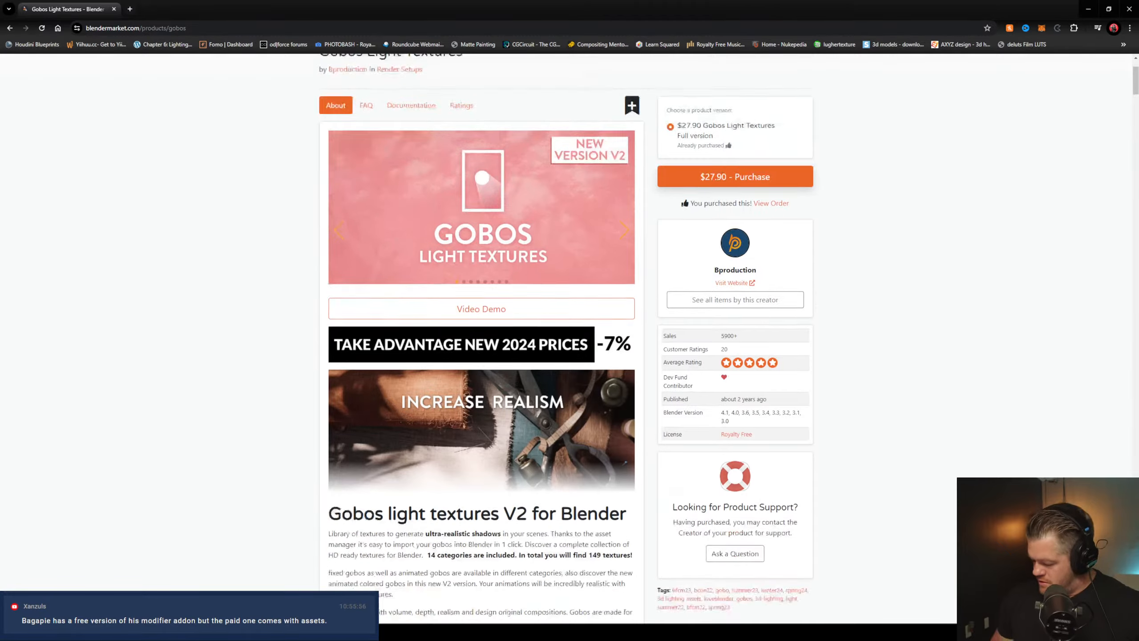
{"action": "scroll", "coordinate": [269, 218], "scroll_direction": "down", "scroll_amount": 10}
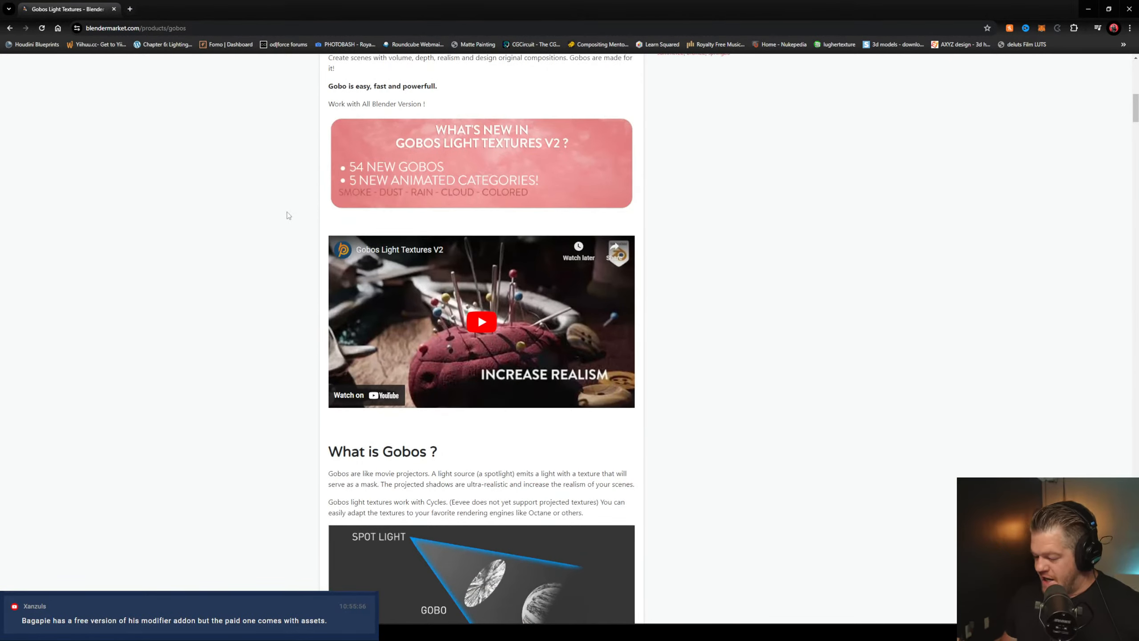
{"action": "scroll", "coordinate": [289, 233], "scroll_direction": "down", "scroll_amount": 5}
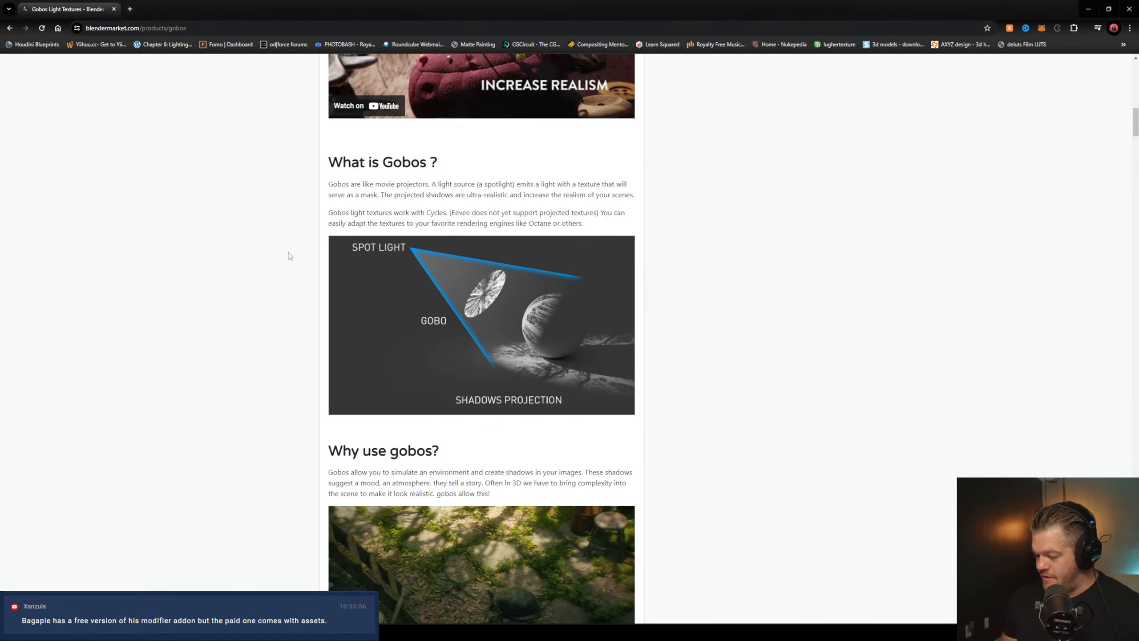
{"action": "scroll", "coordinate": [289, 256], "scroll_direction": "down", "scroll_amount": 5}
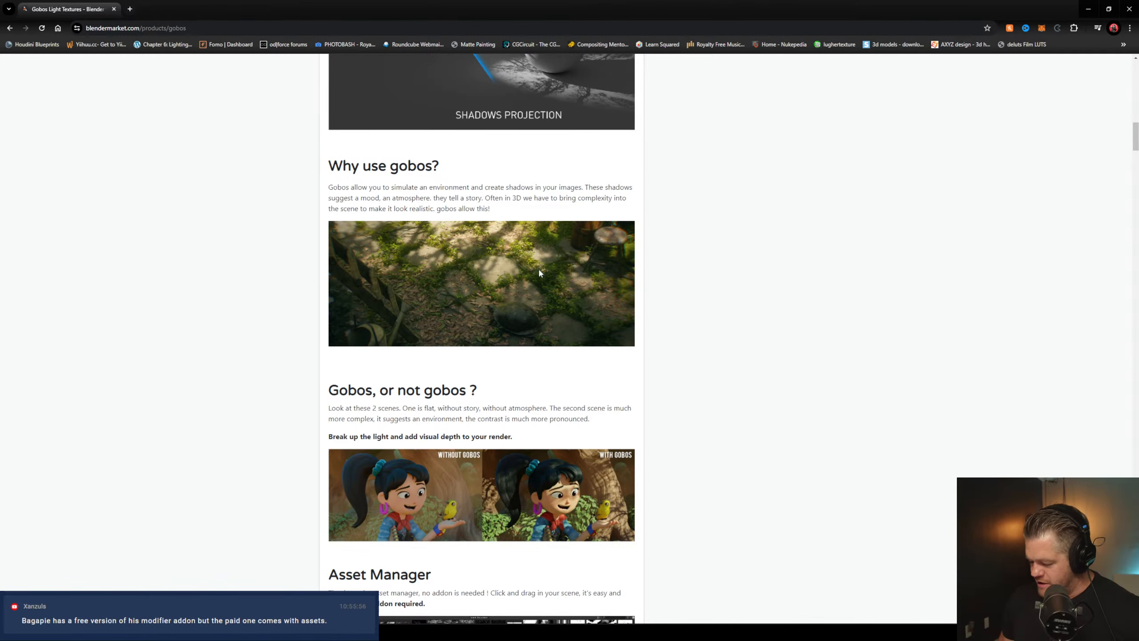
{"action": "scroll", "coordinate": [539, 272], "scroll_direction": "down", "scroll_amount": 4}
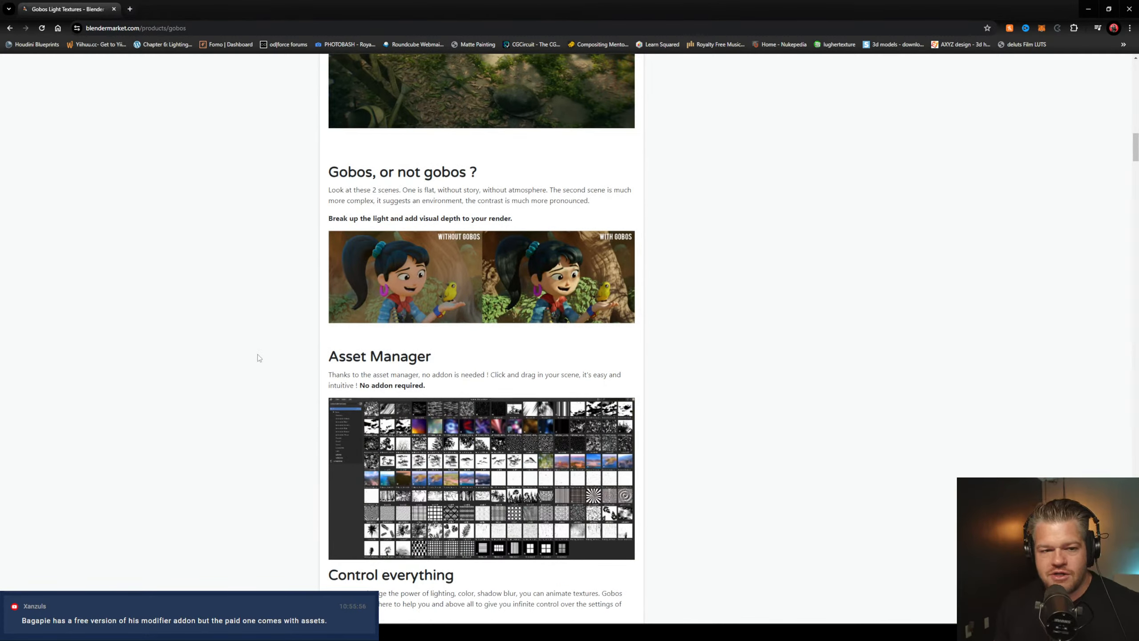
{"action": "scroll", "coordinate": [239, 513], "scroll_direction": "down", "scroll_amount": 4}
{"action": "scroll", "coordinate": [278, 281], "scroll_direction": "down", "scroll_amount": 4}
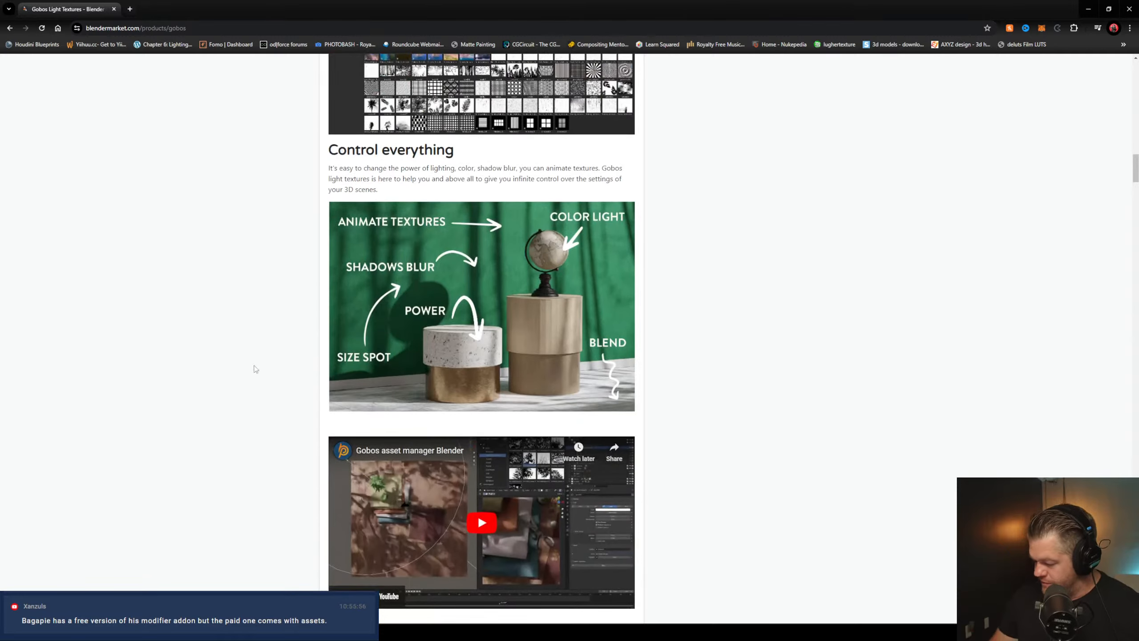
{"action": "scroll", "coordinate": [260, 415], "scroll_direction": "down", "scroll_amount": 4}
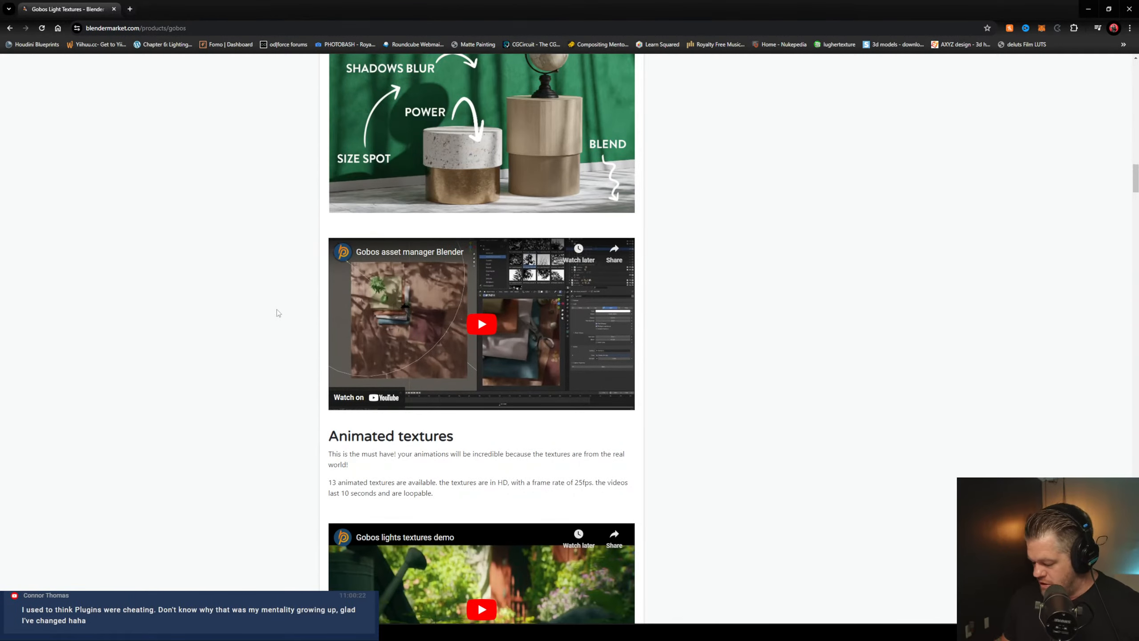
{"action": "scroll", "coordinate": [274, 323], "scroll_direction": "down", "scroll_amount": 3}
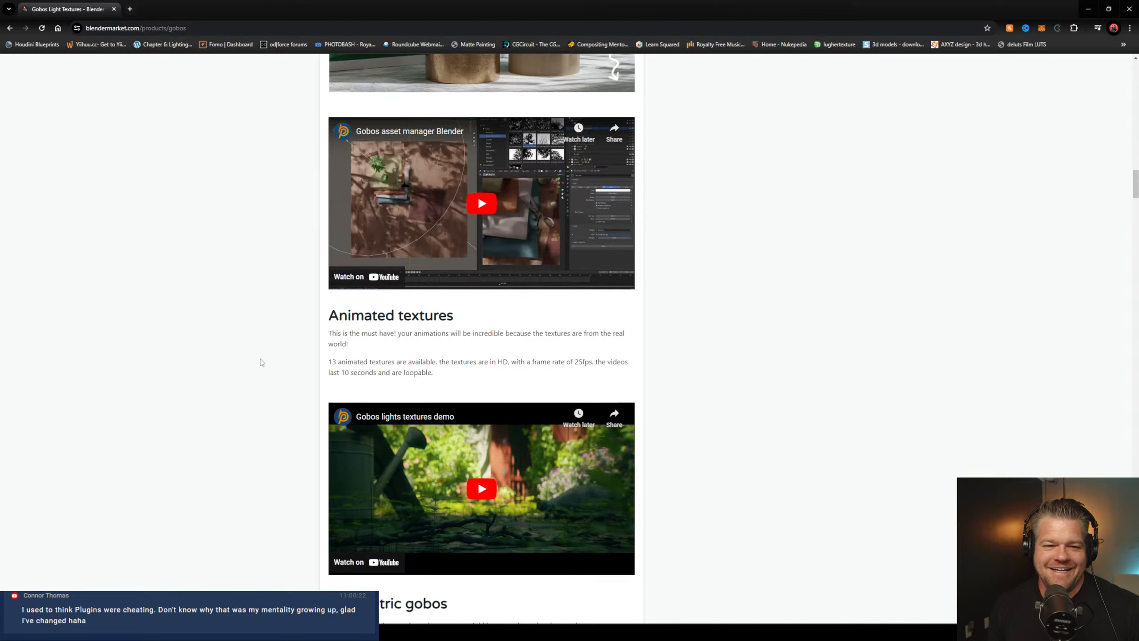
{"action": "scroll", "coordinate": [262, 362], "scroll_direction": "down", "scroll_amount": 6}
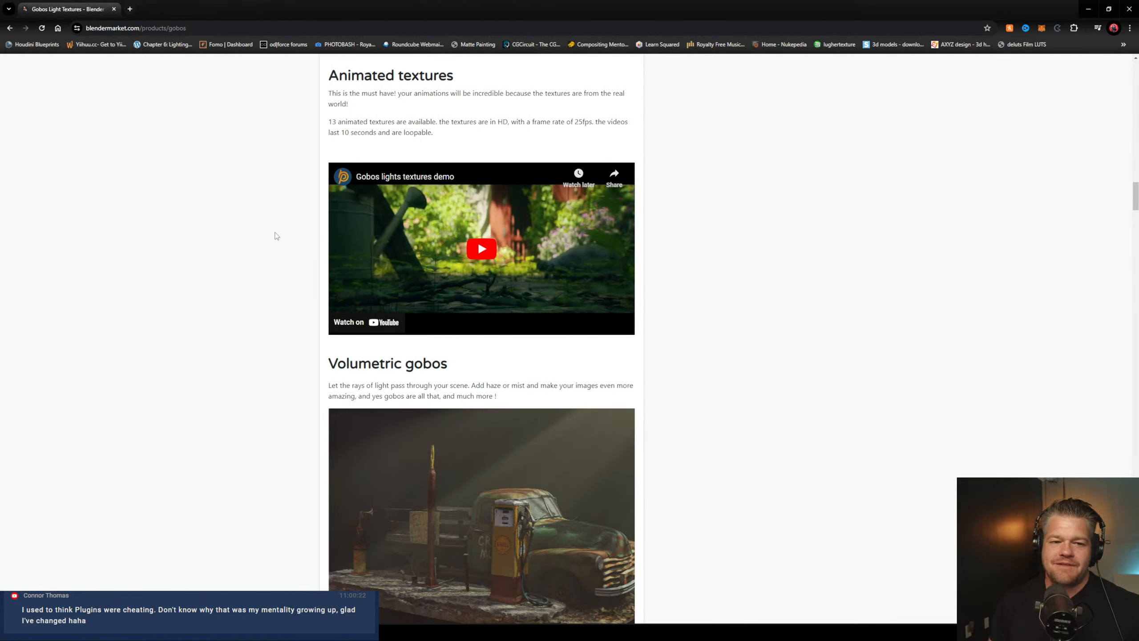
Switch to Blender, change the viewport to solid shading and add a cube mesh to the scene
{"action": "left_click", "coordinate": [1088, 10]}
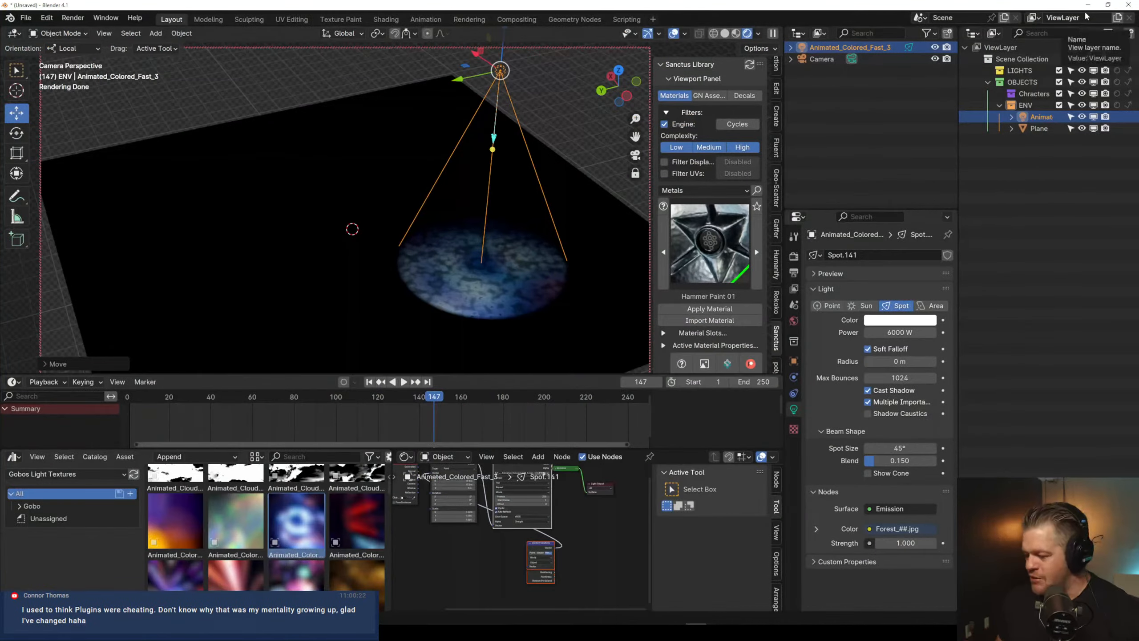
{"action": "middle_click_drag", "start_coordinate": [483, 206], "coordinate": [435, 215], "text": "shift"}
{"action": "key", "text": "F3"}
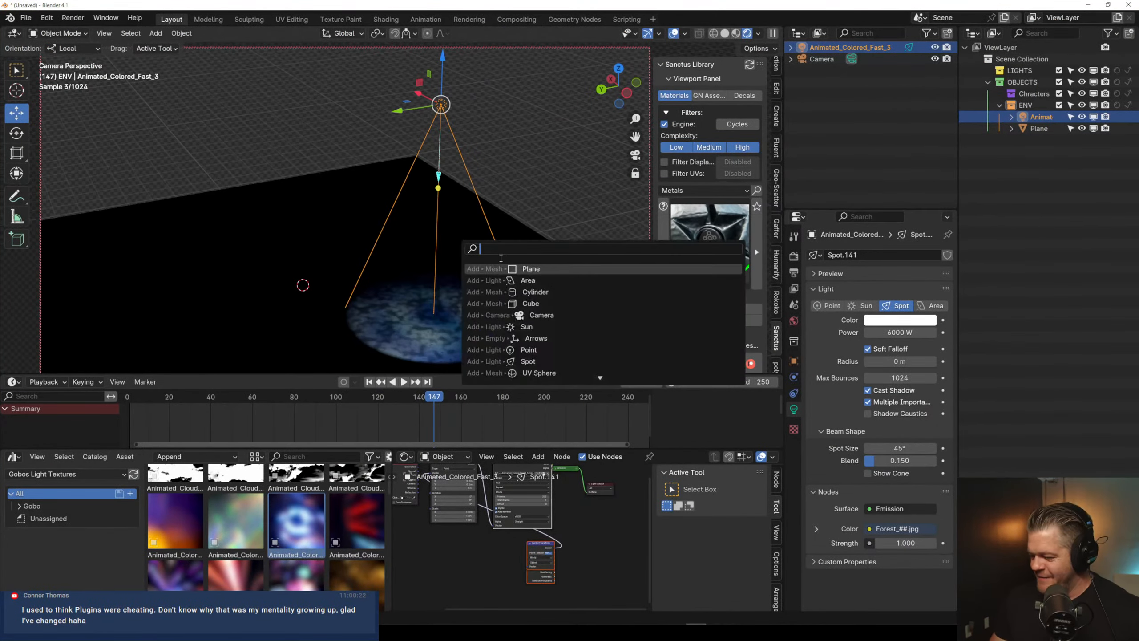
{"action": "key", "text": "Escape"}
{"action": "key", "text": "shift+z"}
{"action": "key", "text": "F3"}
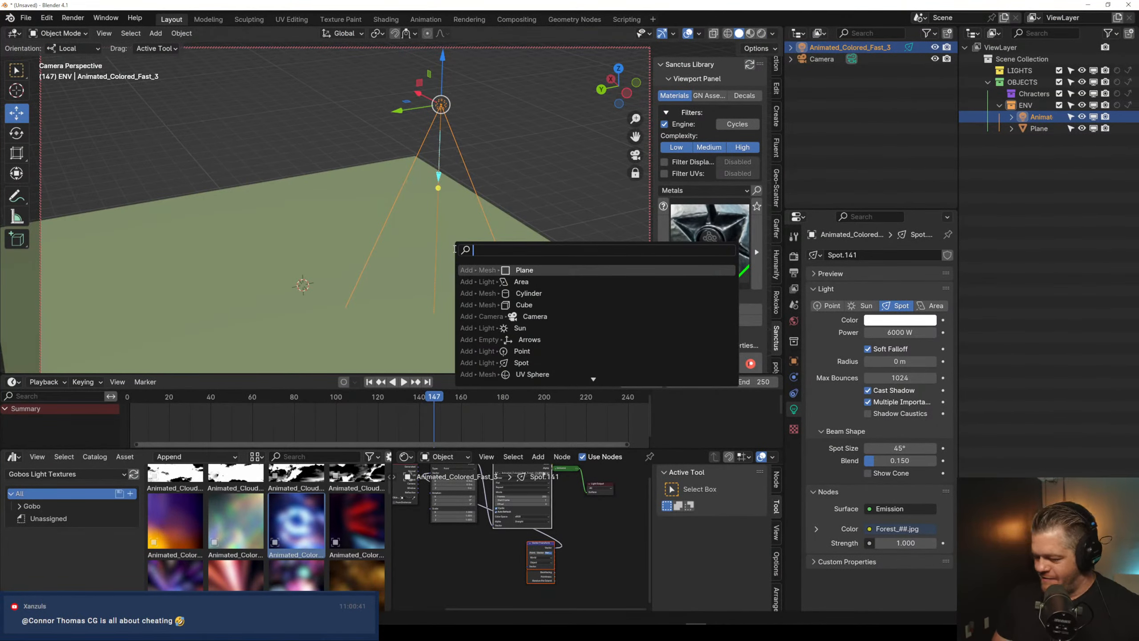
{"action": "left_click", "coordinate": [523, 305]}
Scale the cube up uniformly until it fills the camera view, and raise it along the Z axis
{"action": "key", "text": "shift+space"}
{"action": "key", "text": "s"}
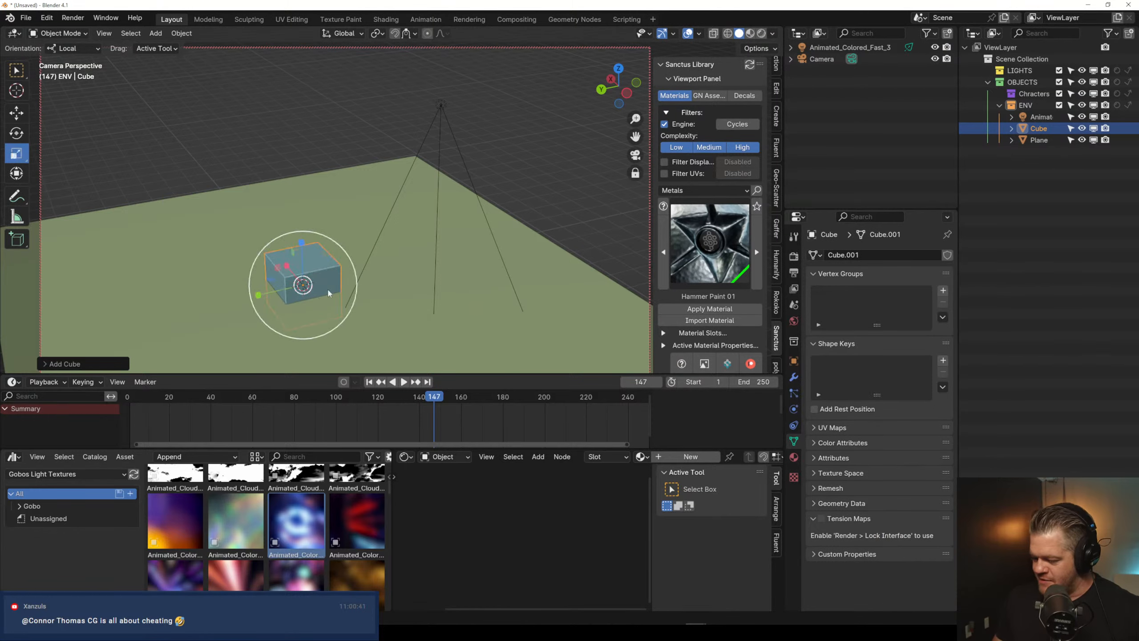
{"action": "left_click_drag", "start_coordinate": [332, 285], "coordinate": [617, 233]}
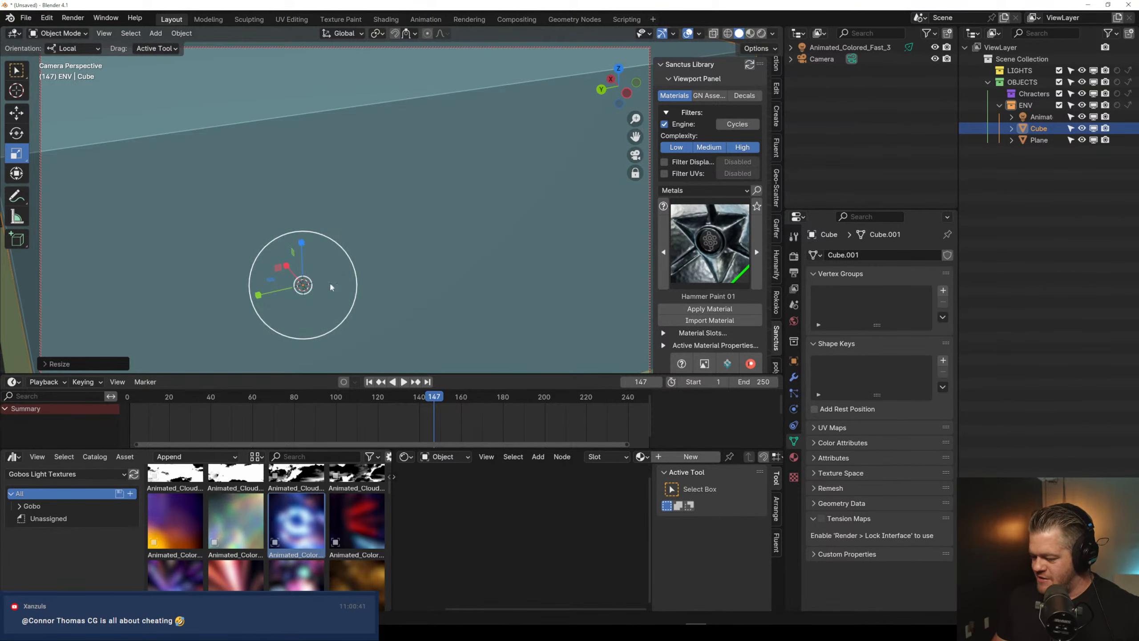
{"action": "key", "text": "shift+space"}
{"action": "key", "text": "g"}
{"action": "left_click_drag", "start_coordinate": [303, 252], "coordinate": [300, 198]}
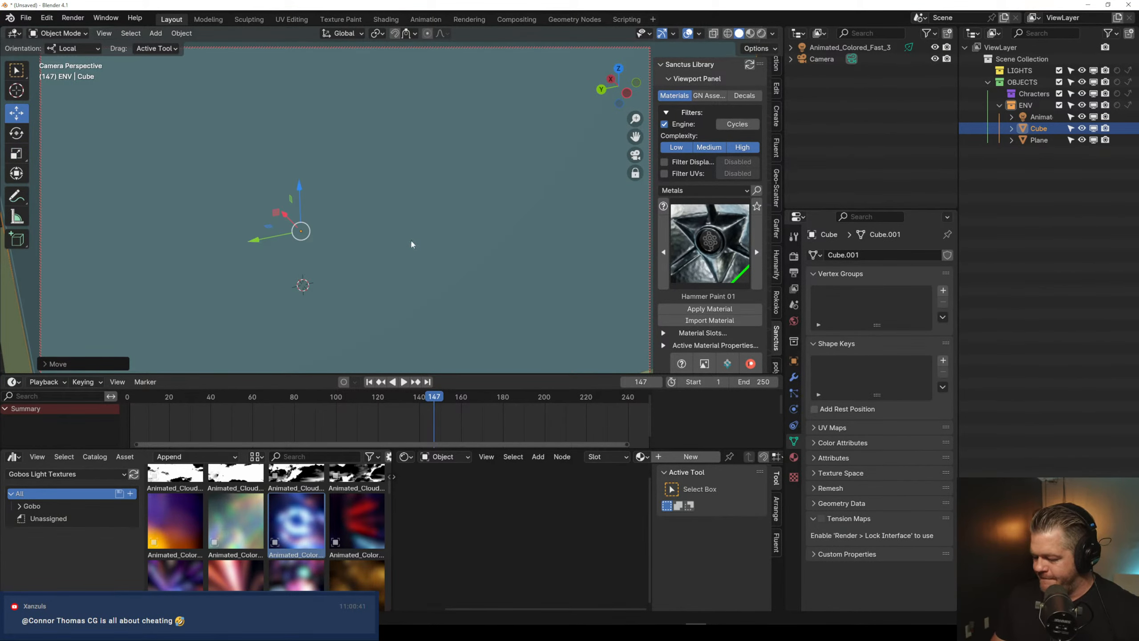
Create a new material for the cube, add a Volume Scatter node and connect it to the material output's Volume input
{"action": "left_click", "coordinate": [691, 457]}
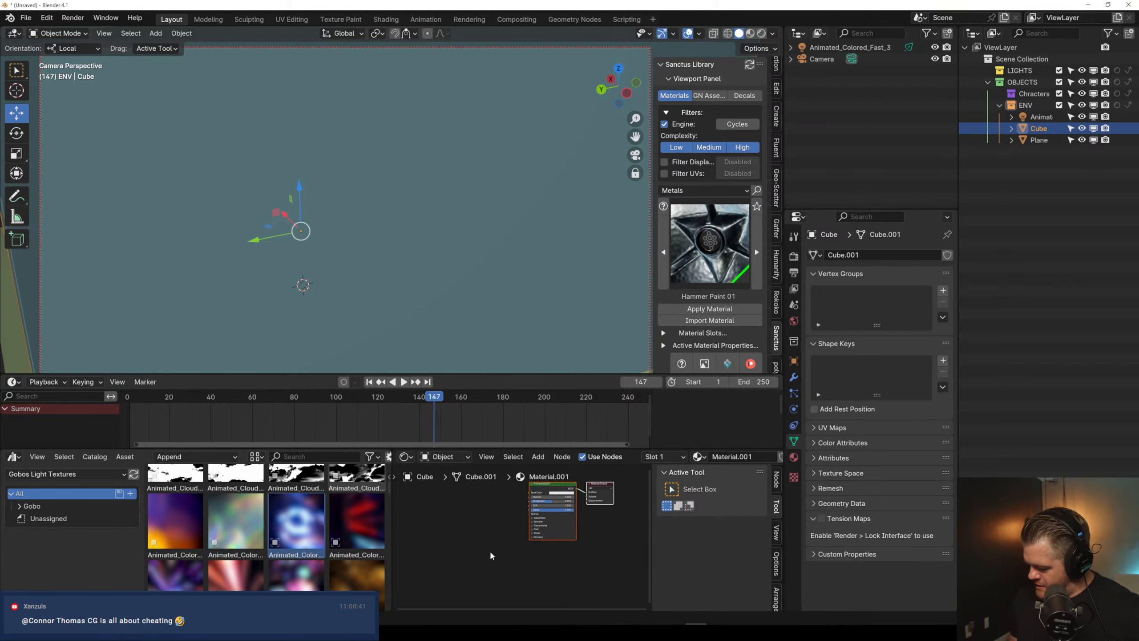
{"action": "key", "text": "shift+a"}
{"action": "type", "text": "p"}
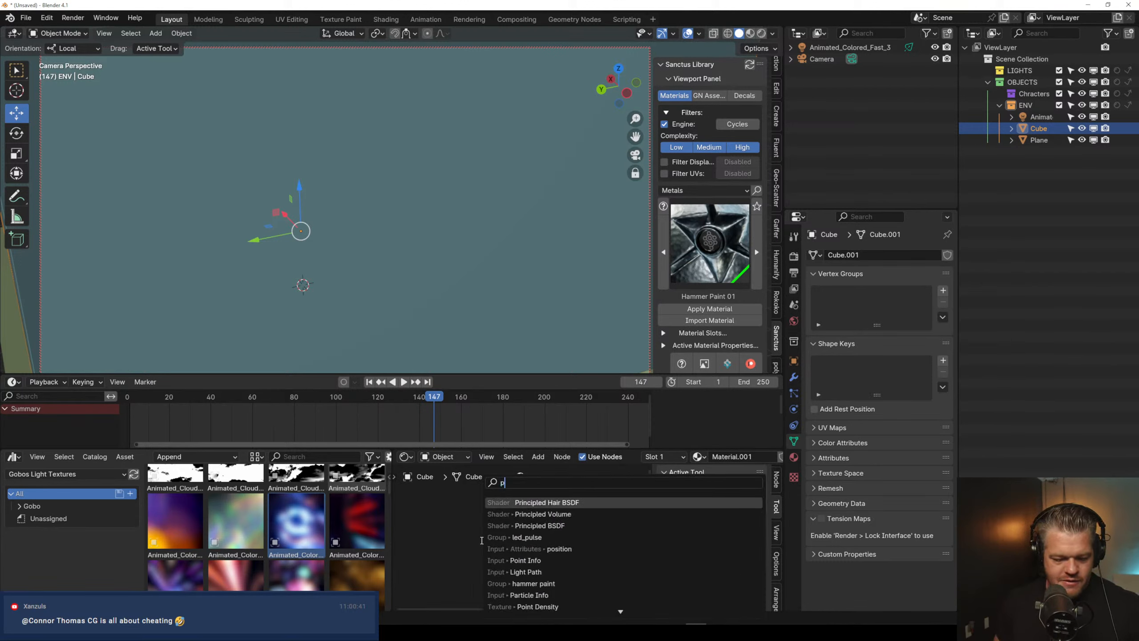
{"action": "key", "text": "BackSpace"}
{"action": "type", "text": "volu"}
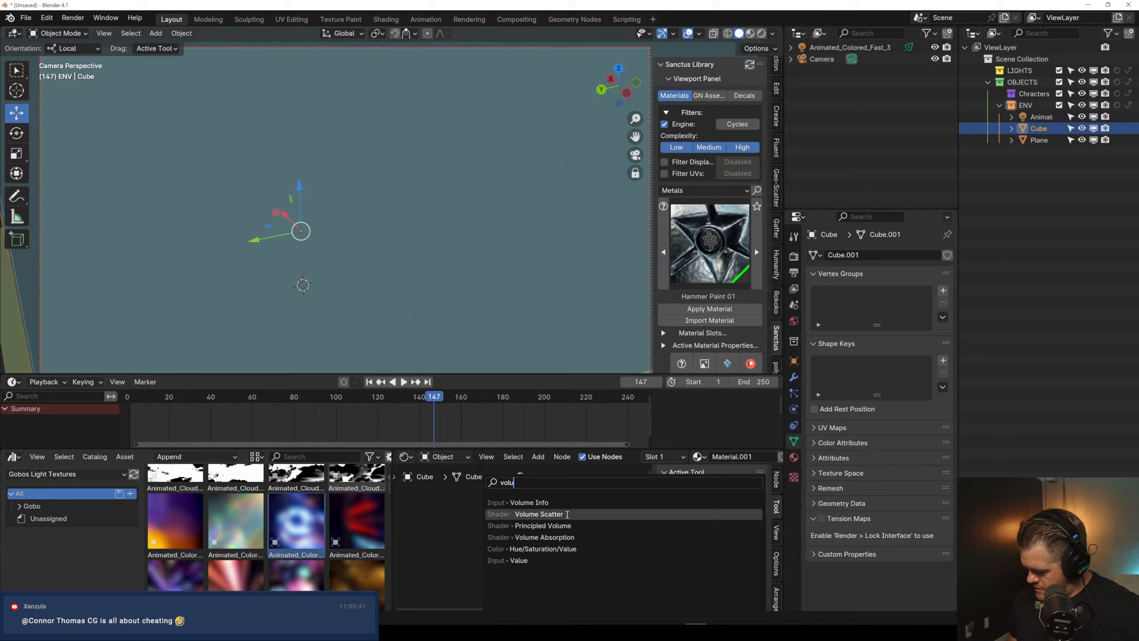
{"action": "left_click", "coordinate": [568, 514]}
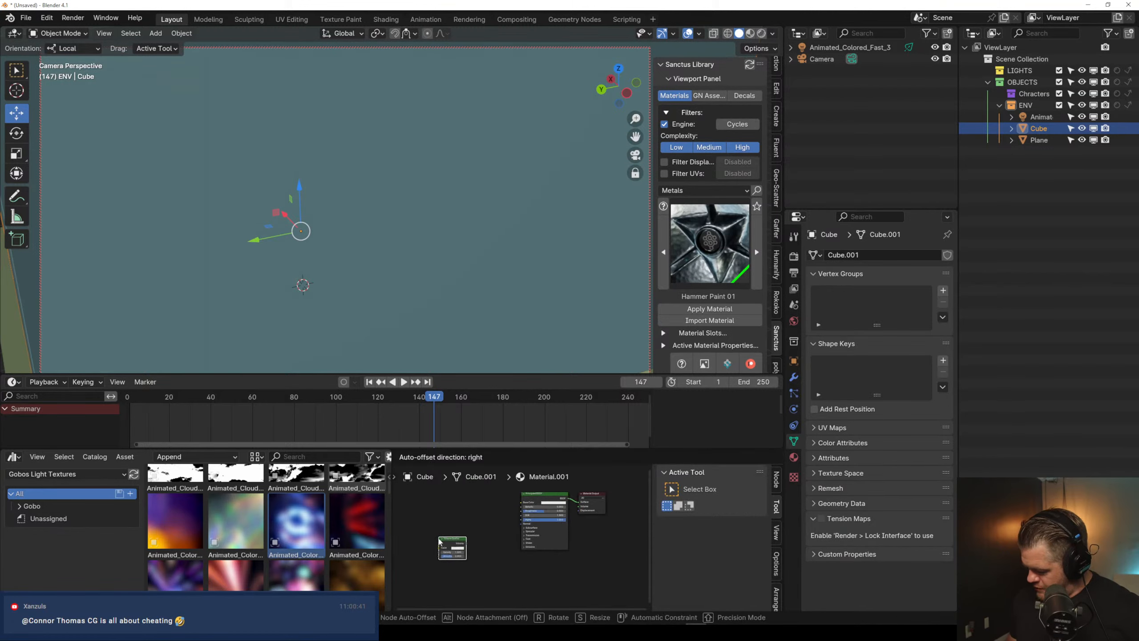
{"action": "left_click", "coordinate": [515, 555]}
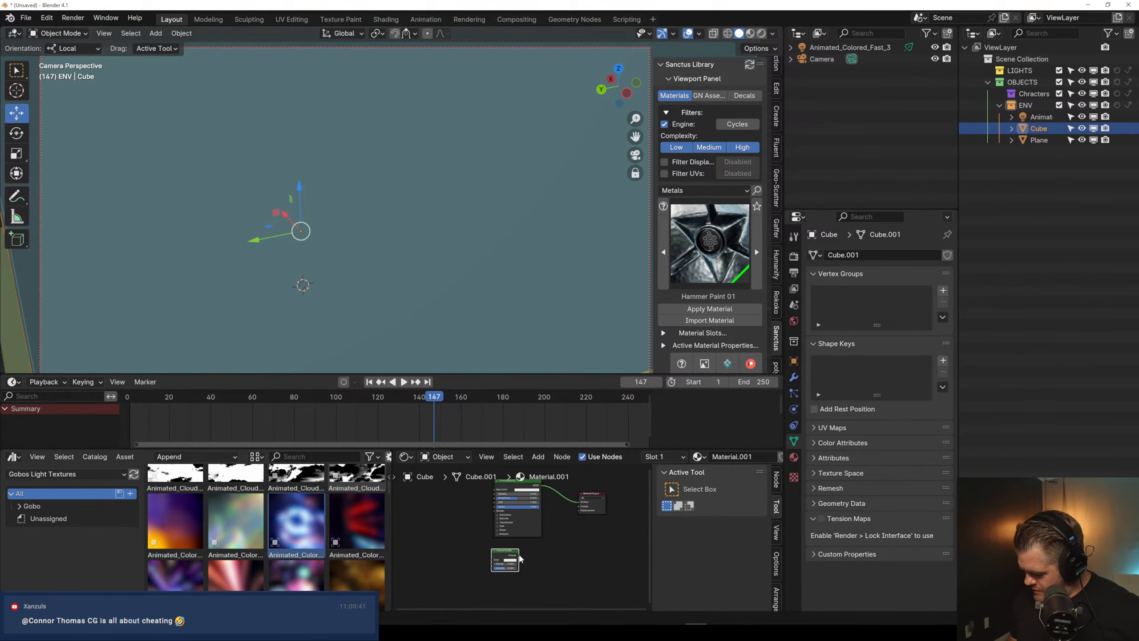
{"action": "mouse_move", "coordinate": [518, 555]}
{"action": "left_mouse_down"}
{"action": "mouse_move", "coordinate": [578, 506]}
{"action": "mouse_move", "coordinate": [549, 512]}
{"action": "left_mouse_up"}
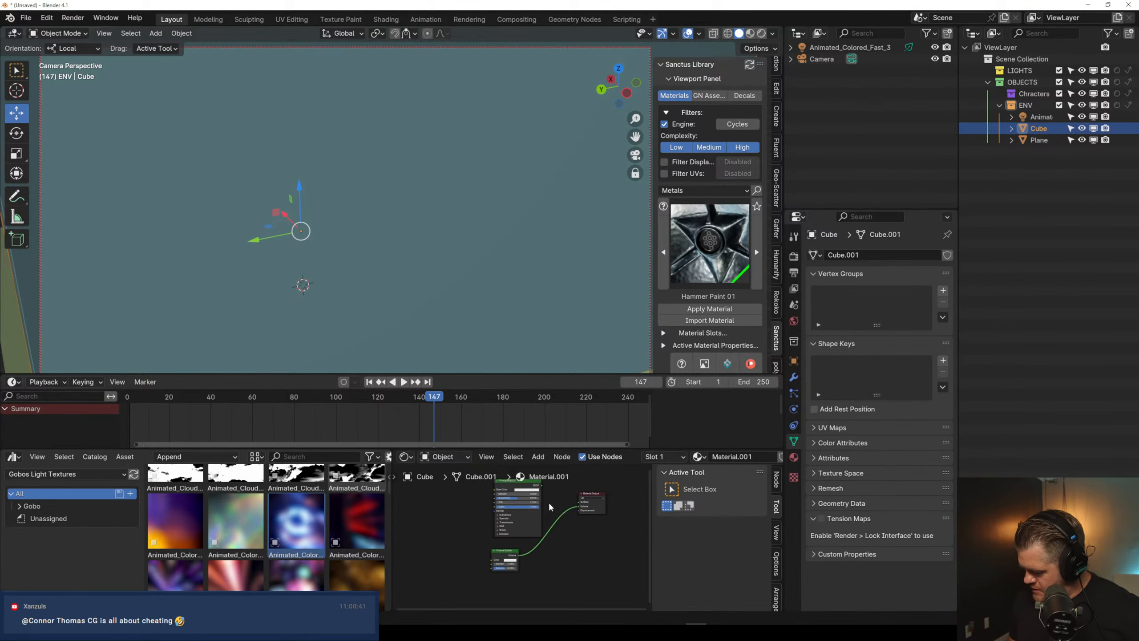
In rendered shading, raise the Volume Scatter node's anisotropy and set its density to 0.1
{"action": "left_click", "coordinate": [761, 34]}
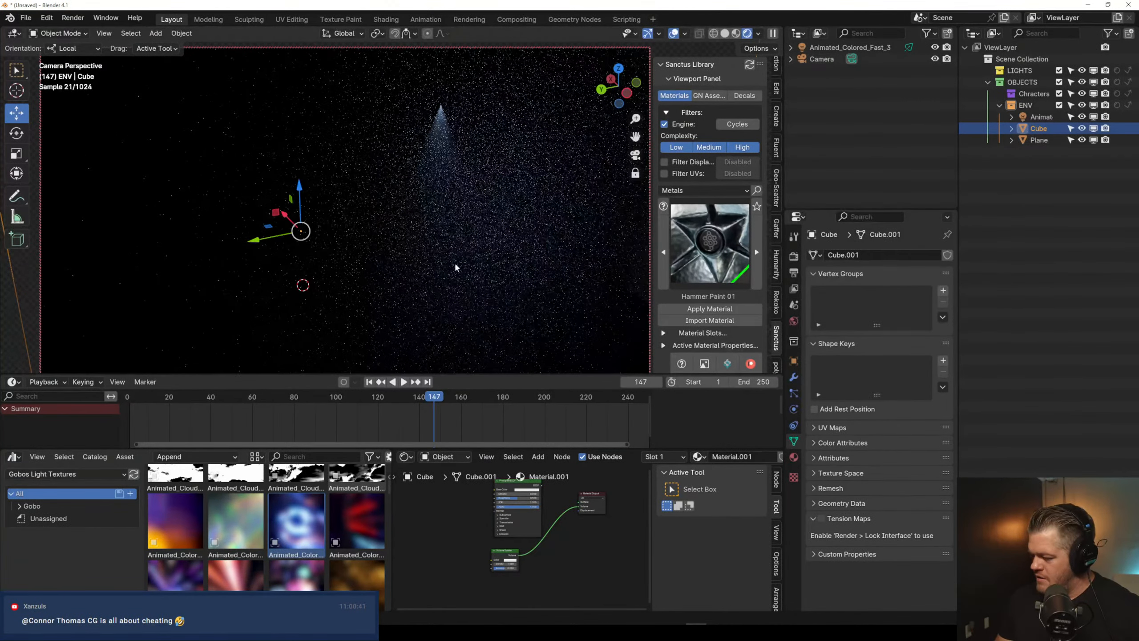
{"action": "scroll", "coordinate": [512, 583], "scroll_direction": "up", "scroll_amount": 2}
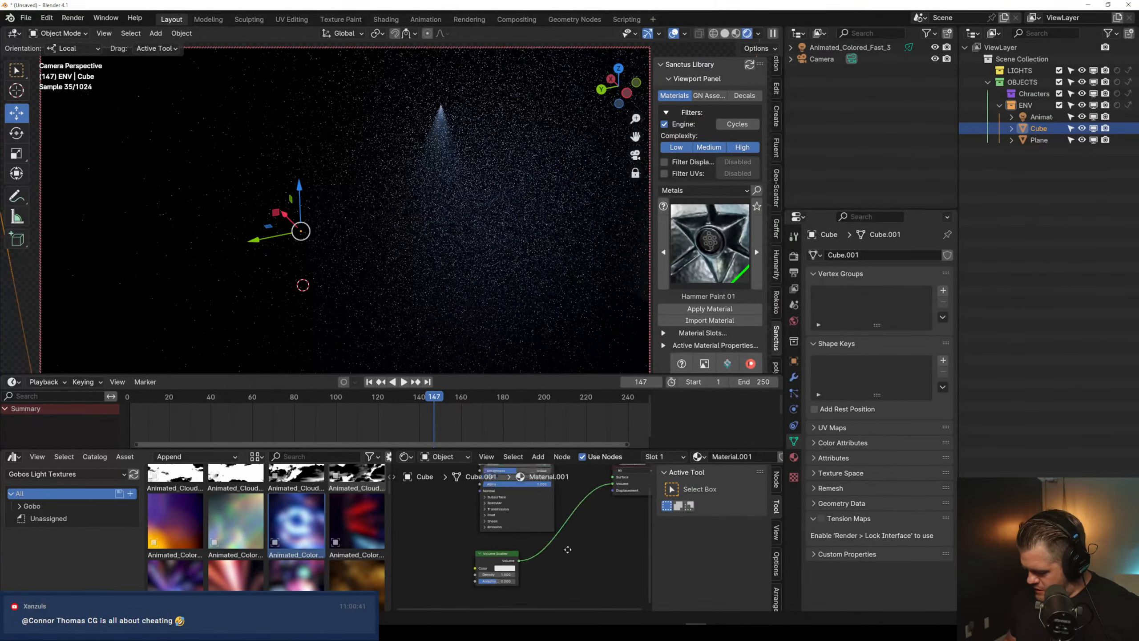
{"action": "left_click_drag", "start_coordinate": [403, 450], "coordinate": [403, 415]}
{"action": "double_click", "coordinate": [522, 533]}
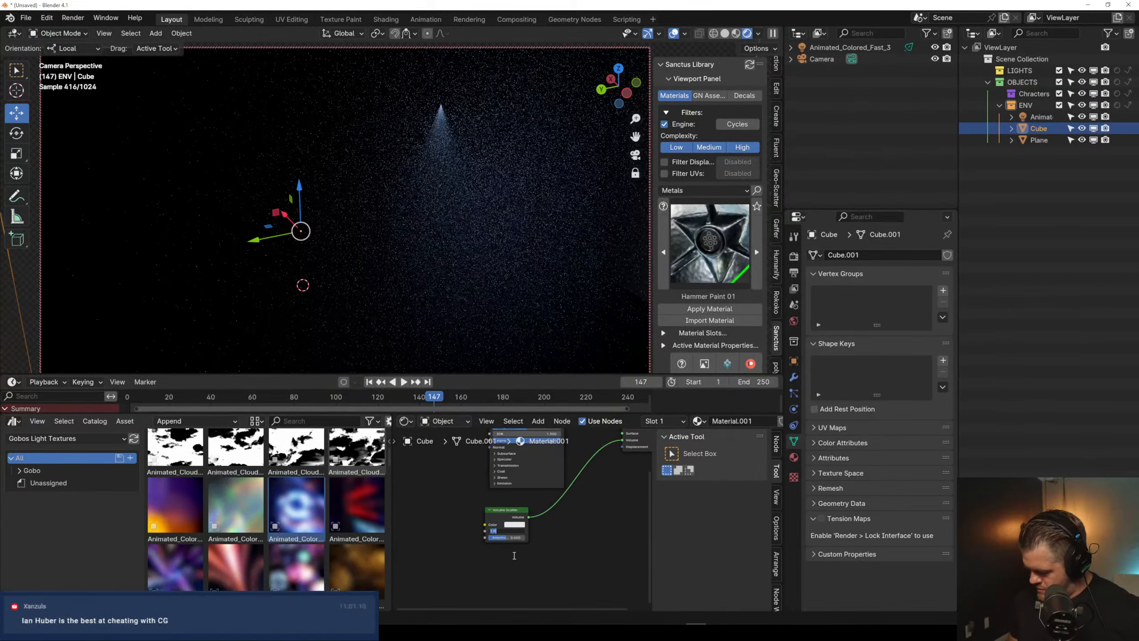
{"action": "left_click", "coordinate": [514, 555]}
{"action": "left_click_drag", "start_coordinate": [509, 538], "coordinate": [524, 538]}
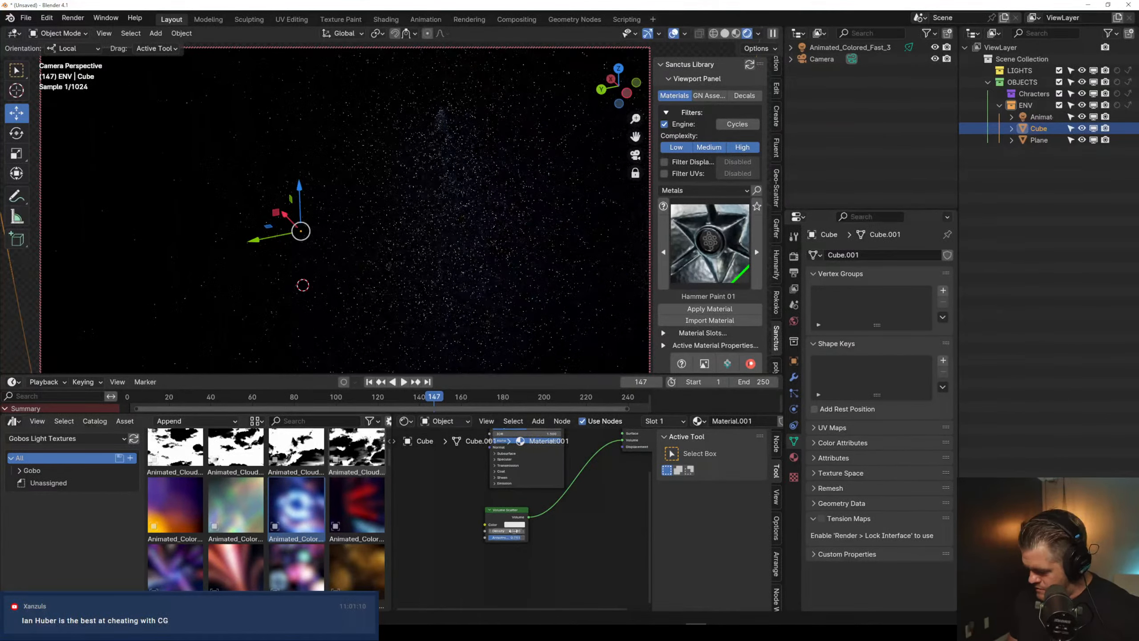
{"action": "double_click", "coordinate": [521, 531]}
{"action": "type", "text": ".1"}
{"action": "key", "text": "Return"}
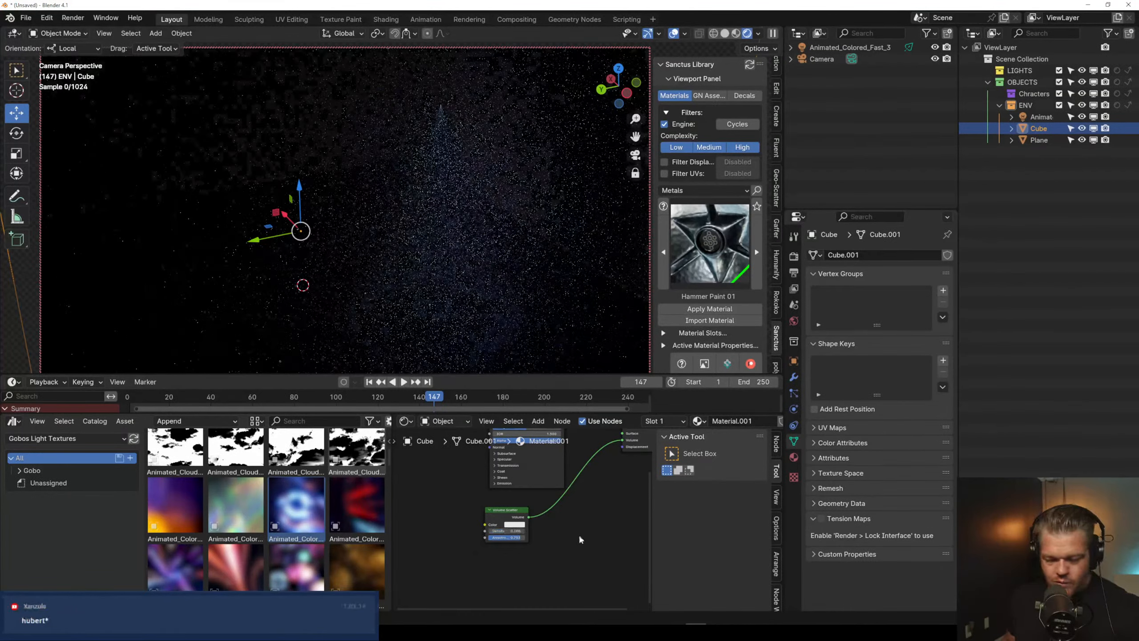
Duplicate the Animated_Colored_Fast_3 spotlight twice, placing one copy on each side of the original, and tilt the second copy's beam toward the middle
{"action": "scroll", "coordinate": [503, 207], "scroll_direction": "up", "scroll_amount": 2}
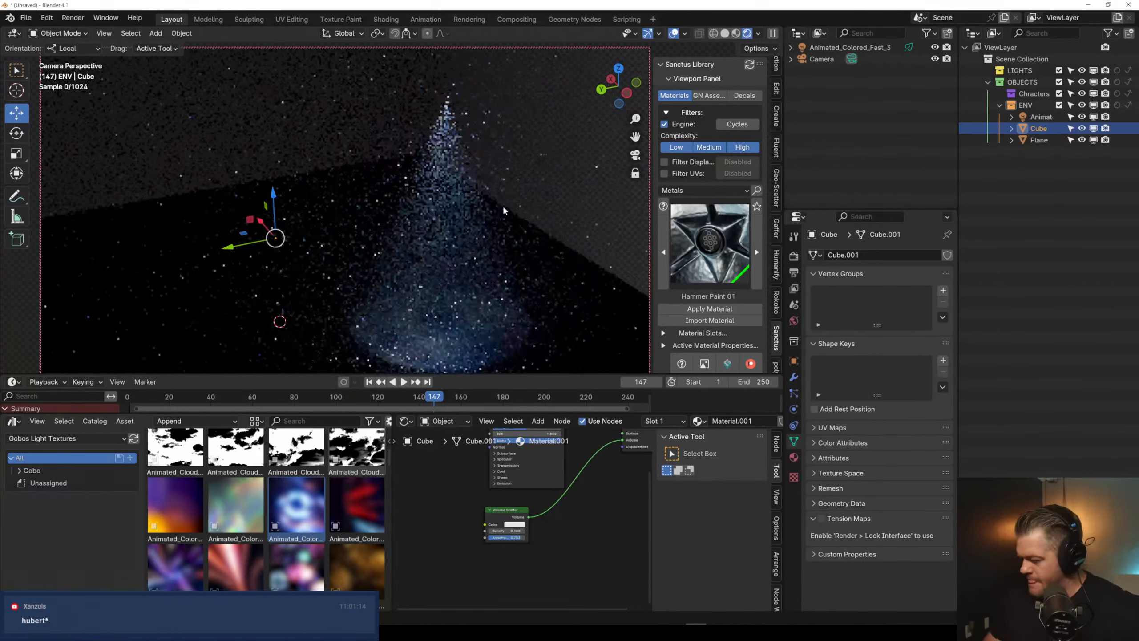
{"action": "scroll", "coordinate": [502, 208], "scroll_direction": "up", "scroll_amount": 3}
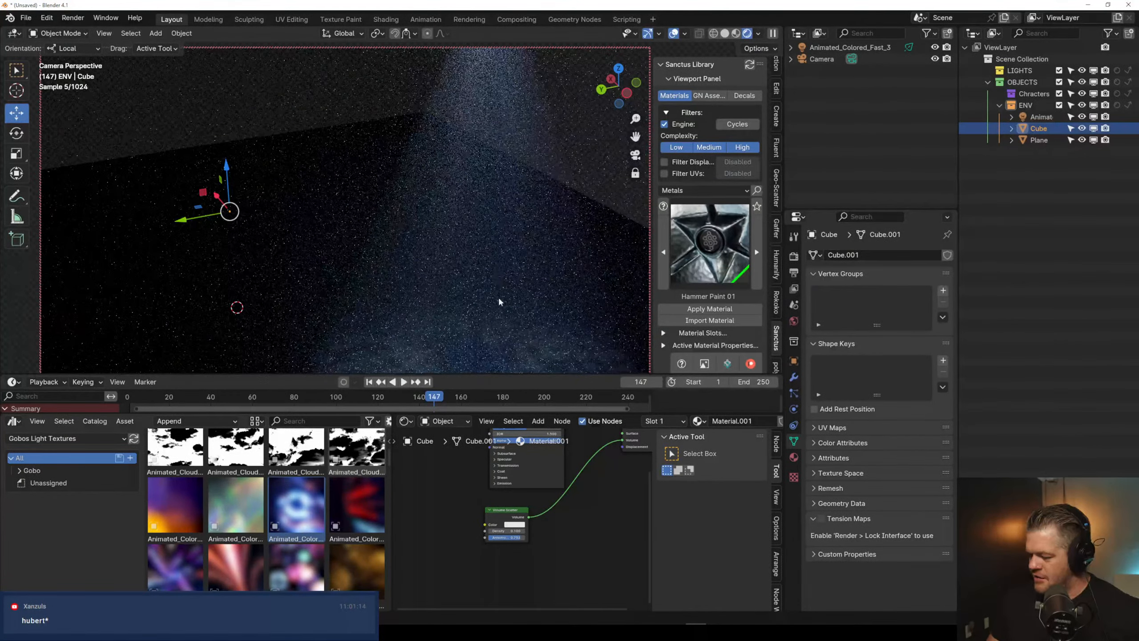
{"action": "scroll", "coordinate": [487, 266], "scroll_direction": "down", "scroll_amount": 2}
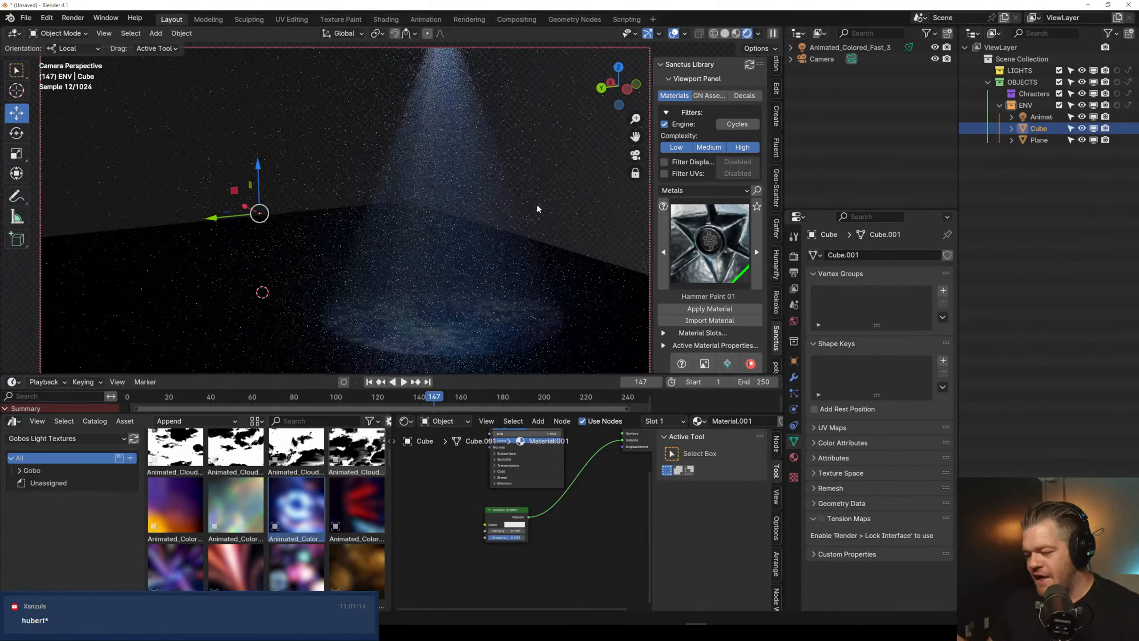
{"action": "scroll", "coordinate": [536, 203], "scroll_direction": "down", "scroll_amount": 2}
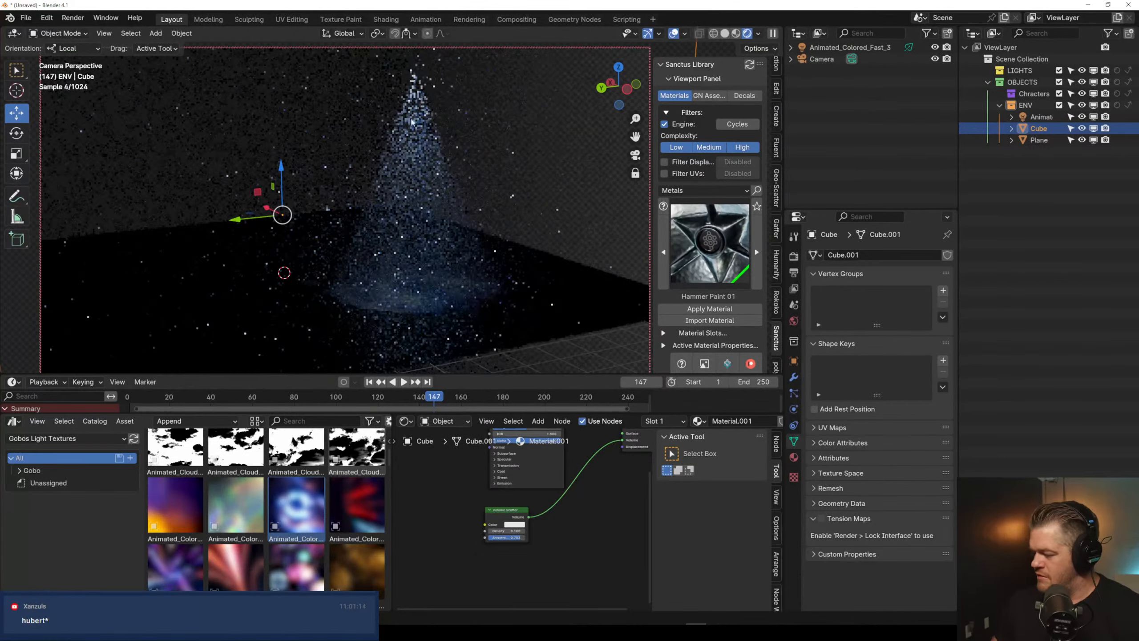
{"action": "left_click", "coordinate": [850, 47]}
{"action": "key", "text": "shift+d"}
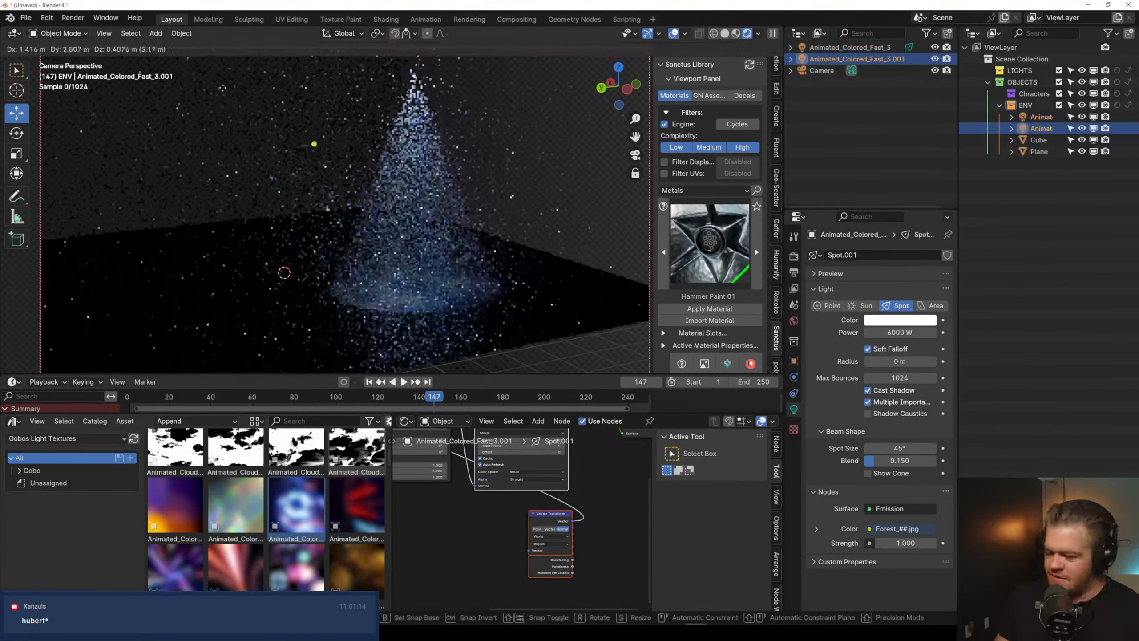
{"action": "left_click", "coordinate": [156, 112]}
{"action": "key", "text": "shift+d"}
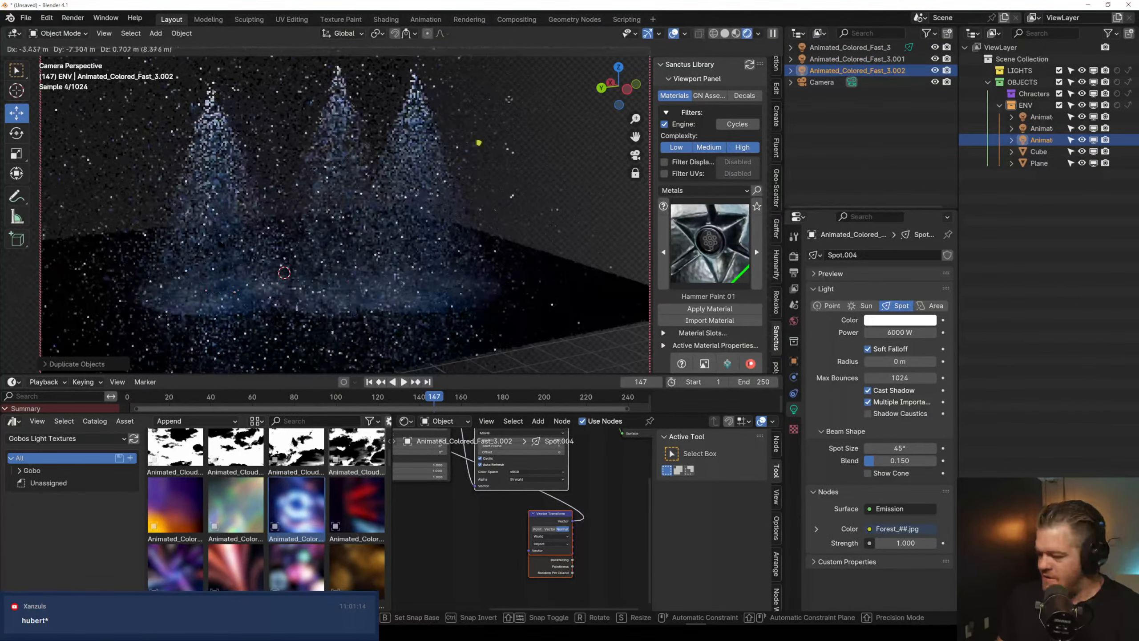
{"action": "left_click", "coordinate": [545, 106]}
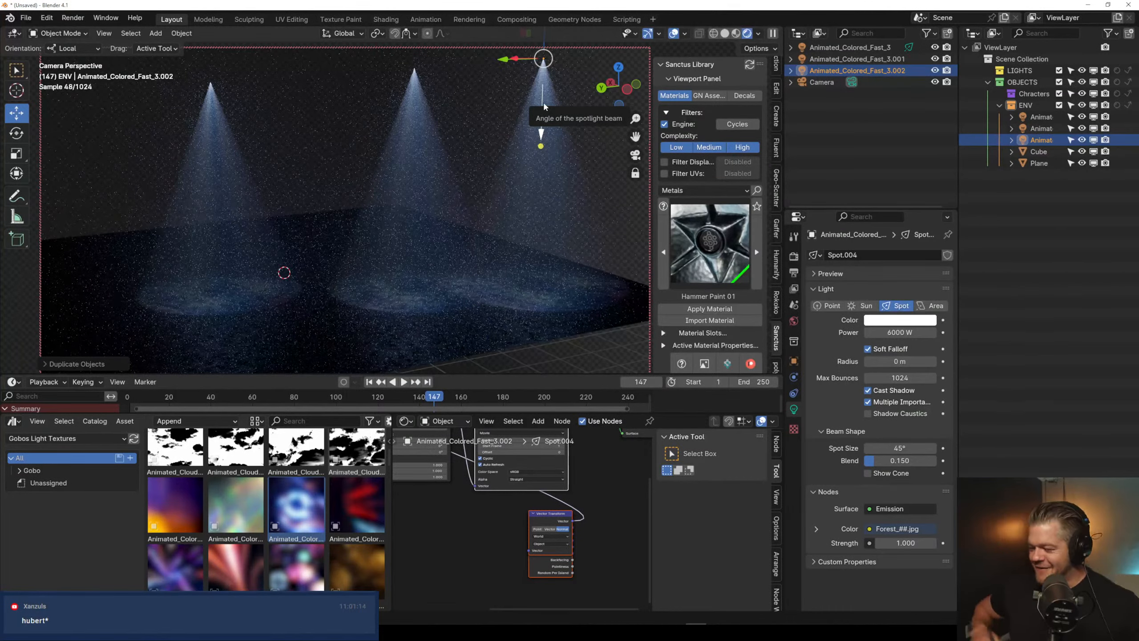
{"action": "left_click_drag", "start_coordinate": [543, 105], "coordinate": [447, 234]}
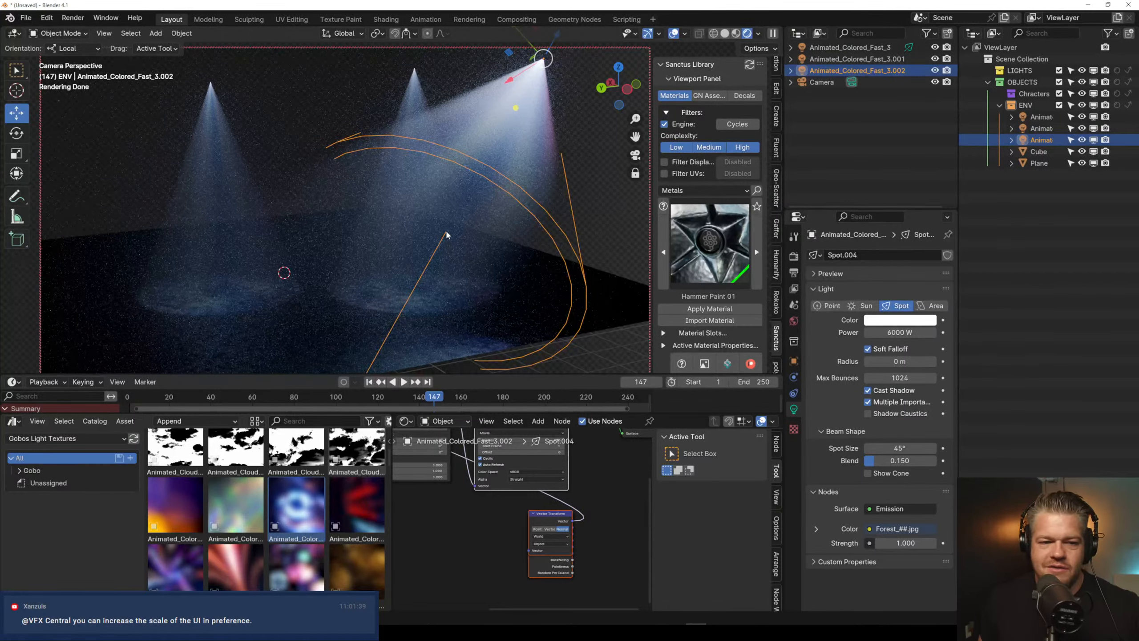
Return the viewport to solid shading and select the large volume cube
{"action": "left_click", "coordinate": [724, 35]}
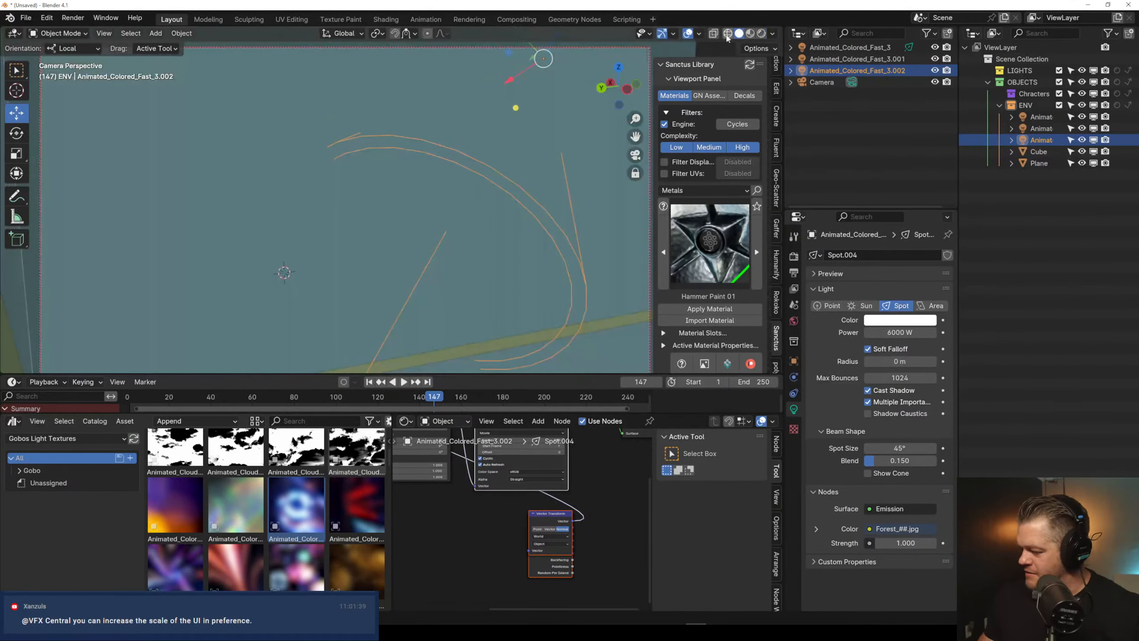
{"action": "left_click", "coordinate": [136, 154]}
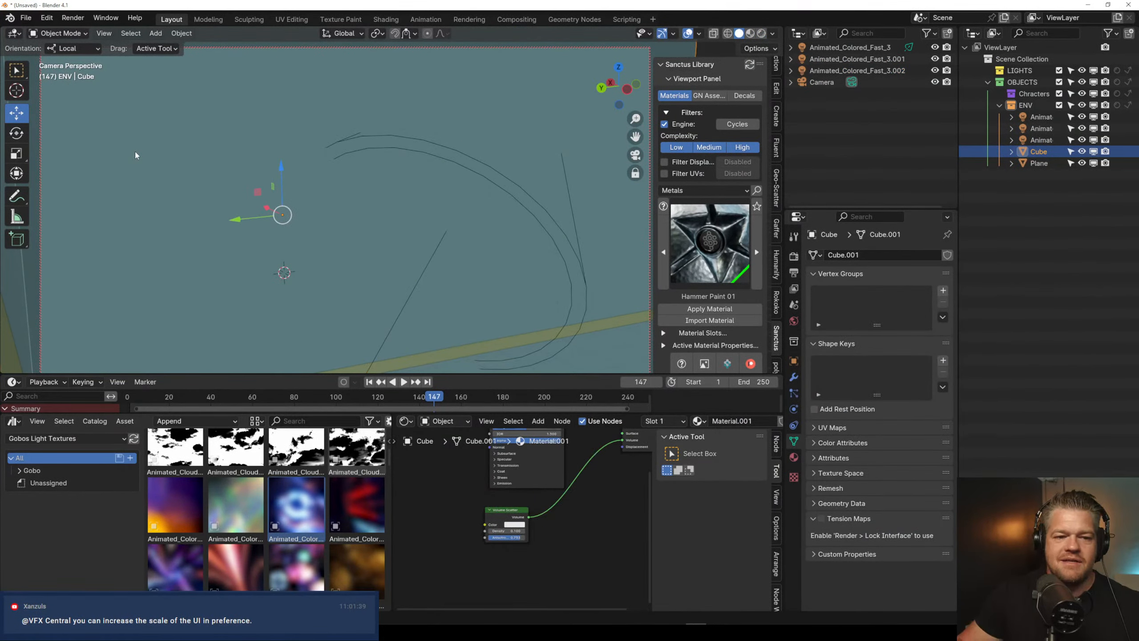
Open the preferences at the Interface display settings
{"action": "left_click", "coordinate": [25, 18]}
{"action": "mouse_move", "coordinate": [27, 31]}
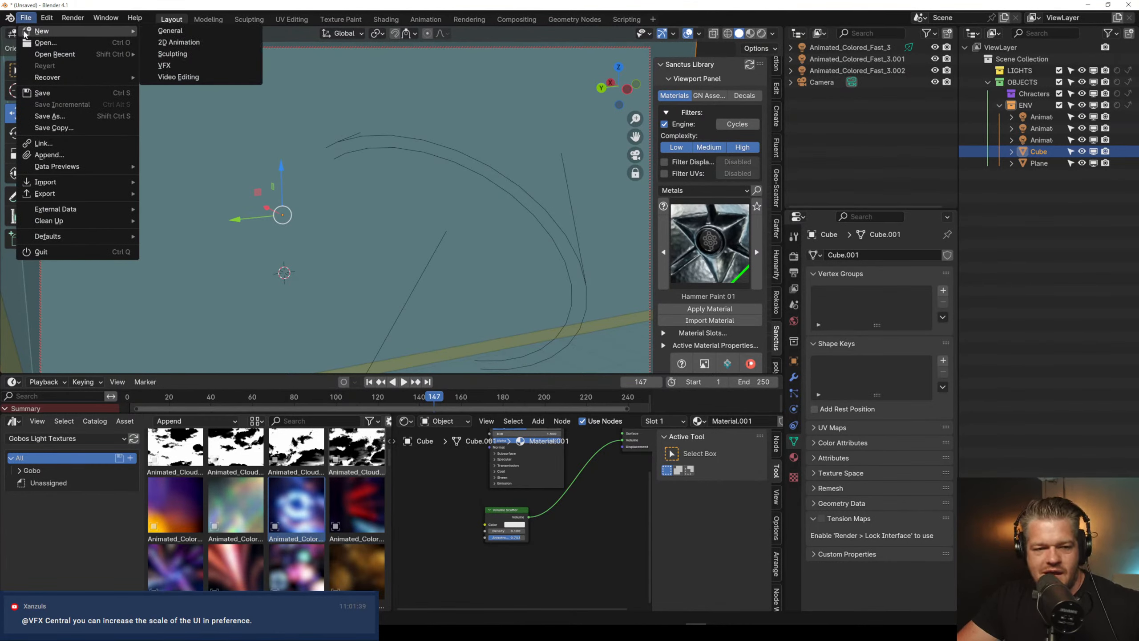
{"action": "left_click", "coordinate": [47, 17]}
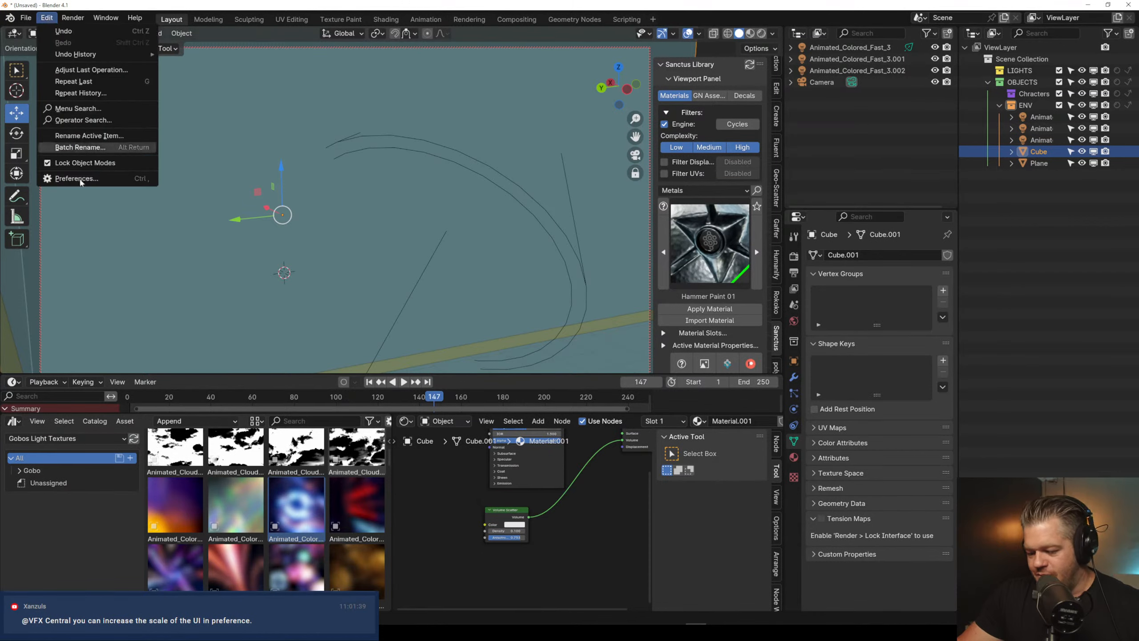
{"action": "left_click", "coordinate": [76, 179]}
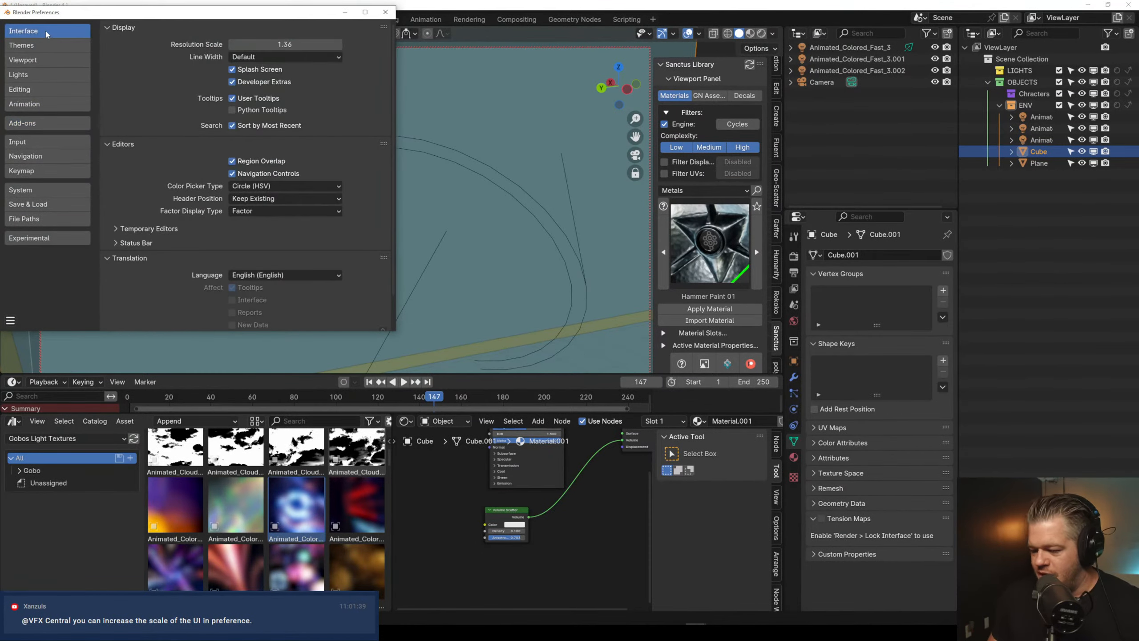
Increase the interface's resolution scale and close the preferences
{"action": "left_click_drag", "start_coordinate": [283, 41], "coordinate": [346, 40]}
{"action": "left_click", "coordinate": [385, 13]}
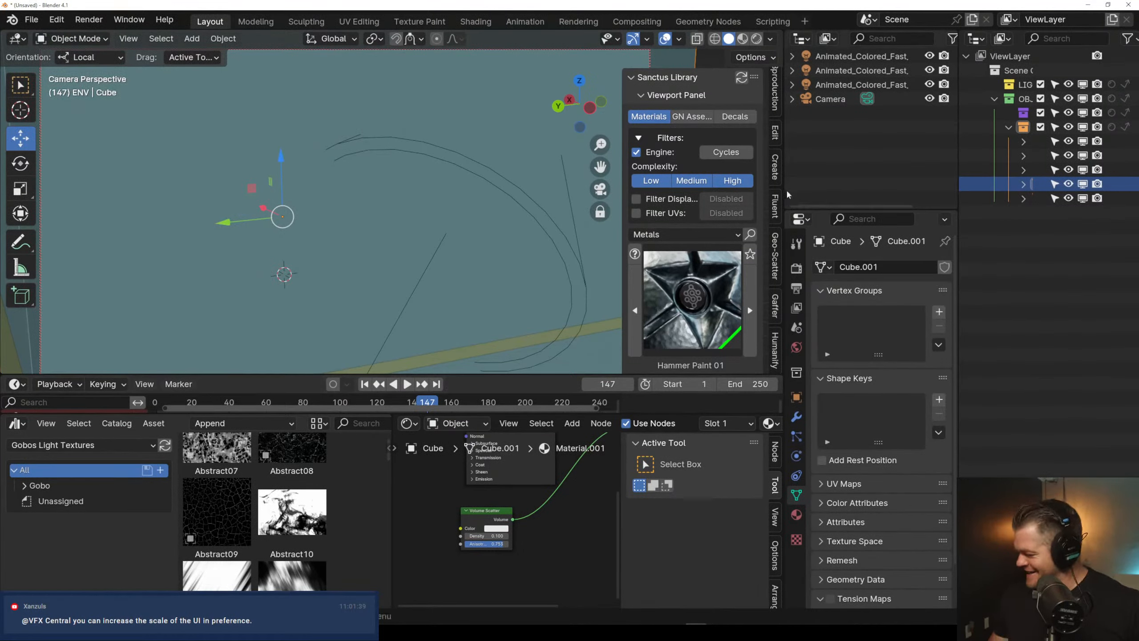
Show the viewport in rendered shading and inspect the spotlight beams inside the volume cube
{"action": "scroll", "coordinate": [374, 301], "scroll_direction": "down", "scroll_amount": 6}
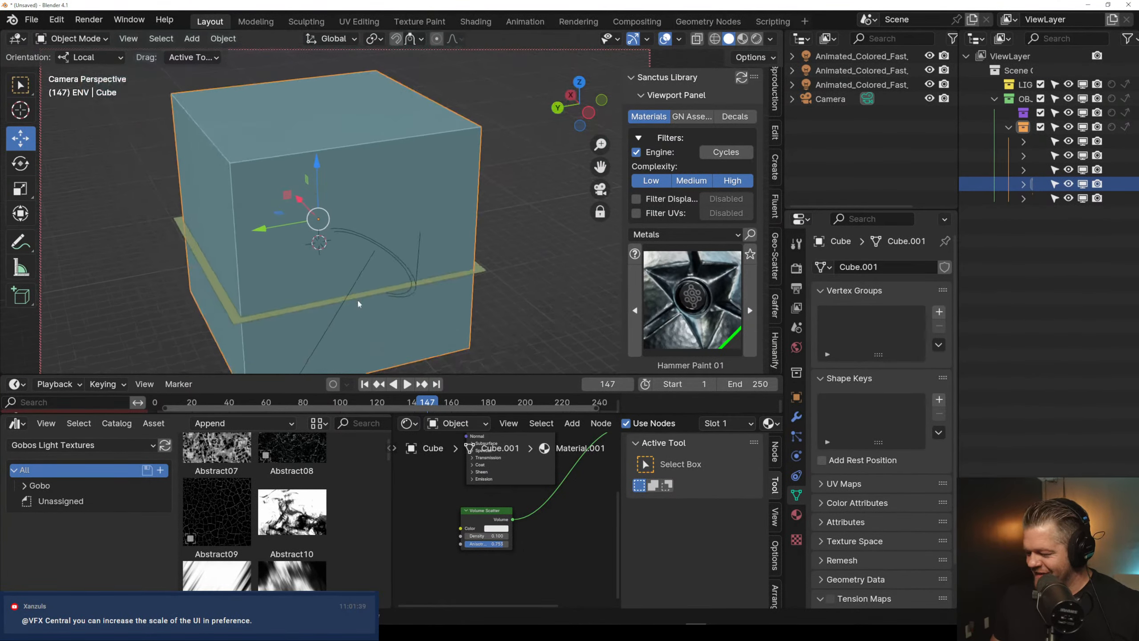
{"action": "left_click", "coordinate": [756, 40]}
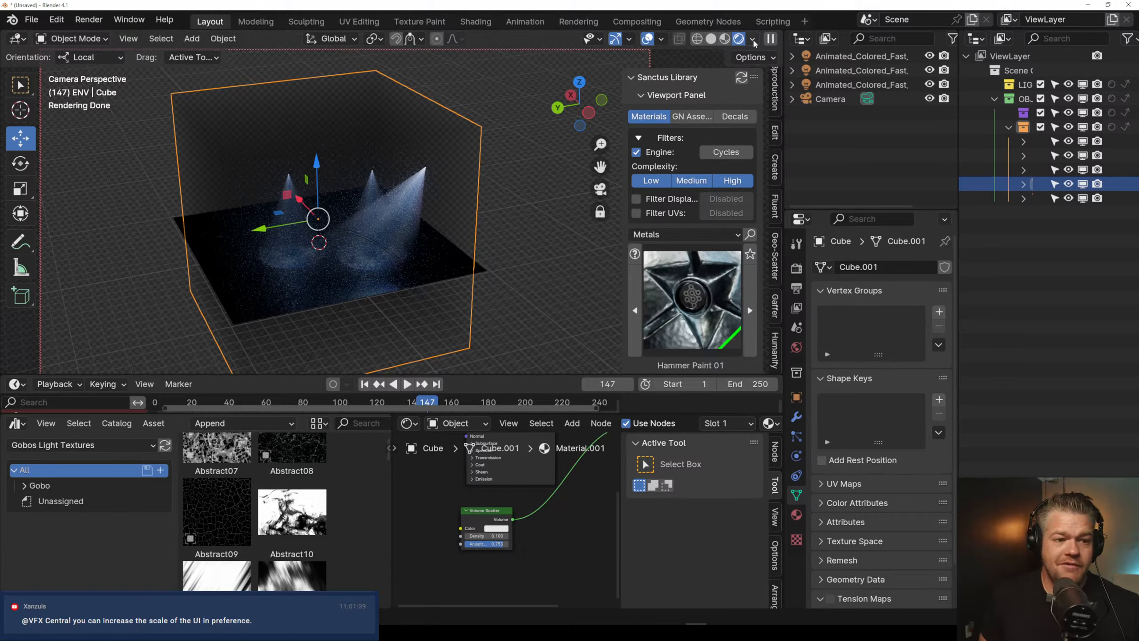
{"action": "middle_click_drag", "start_coordinate": [440, 262], "coordinate": [496, 246]}
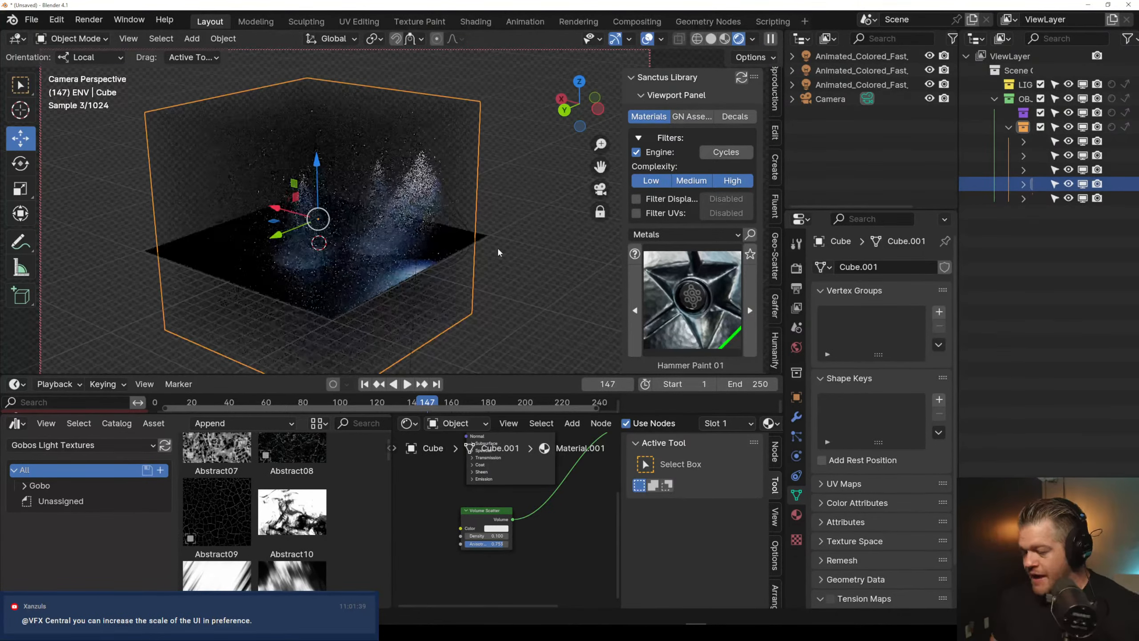
{"action": "left_click", "coordinate": [459, 219]}
{"action": "left_click_drag", "start_coordinate": [419, 215], "coordinate": [346, 260]}
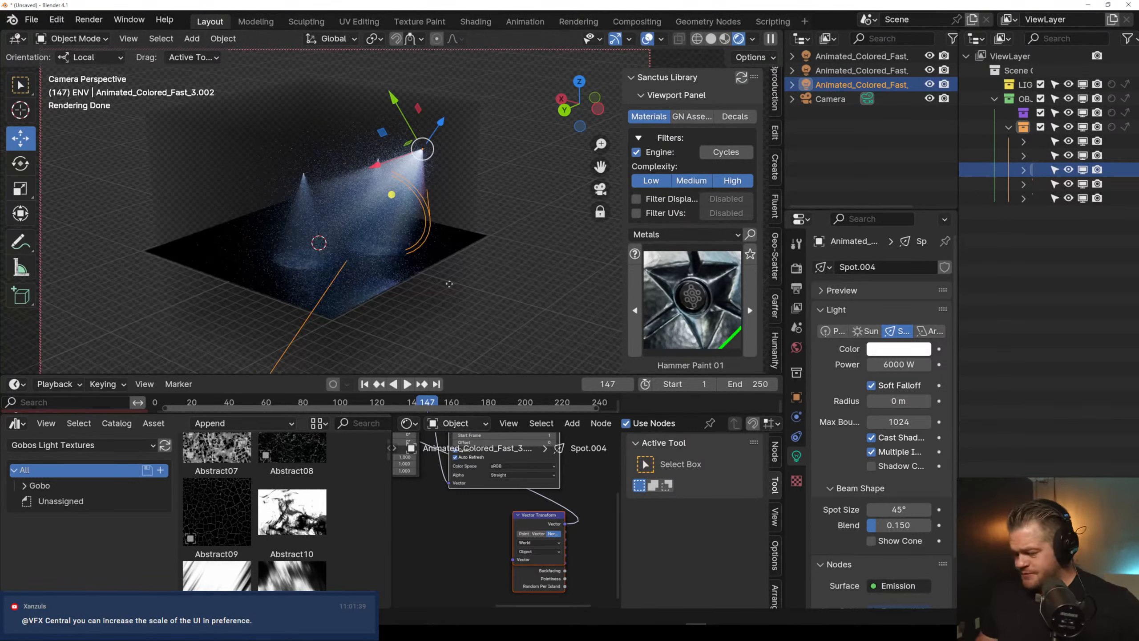
{"action": "left_click", "coordinate": [452, 295]}
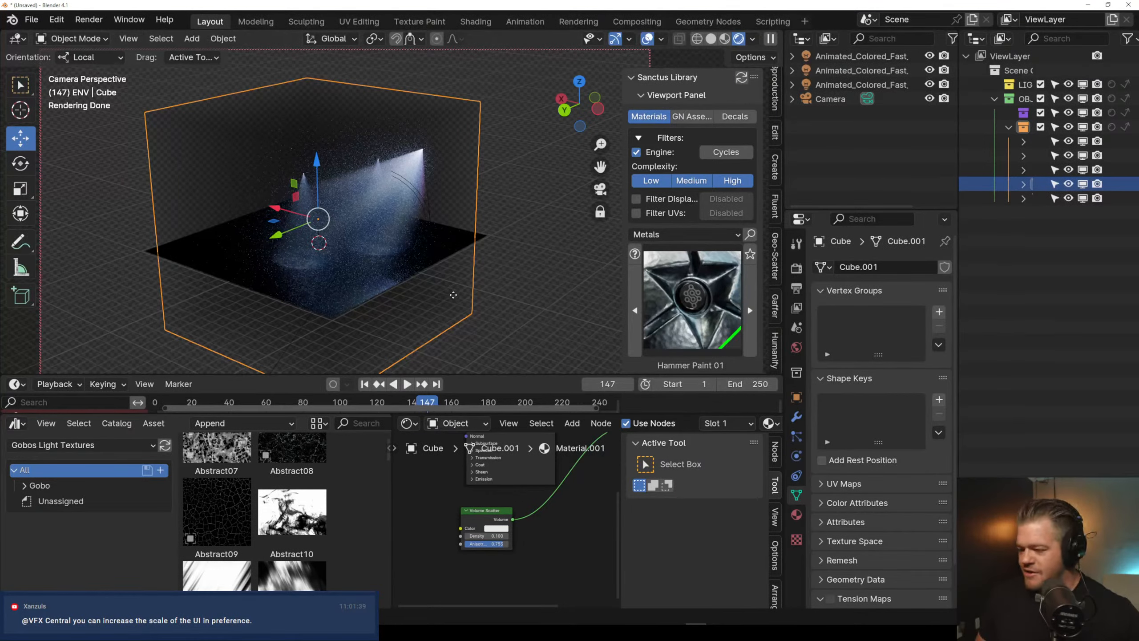
{"action": "scroll", "coordinate": [346, 240], "scroll_direction": "up", "scroll_amount": 2}
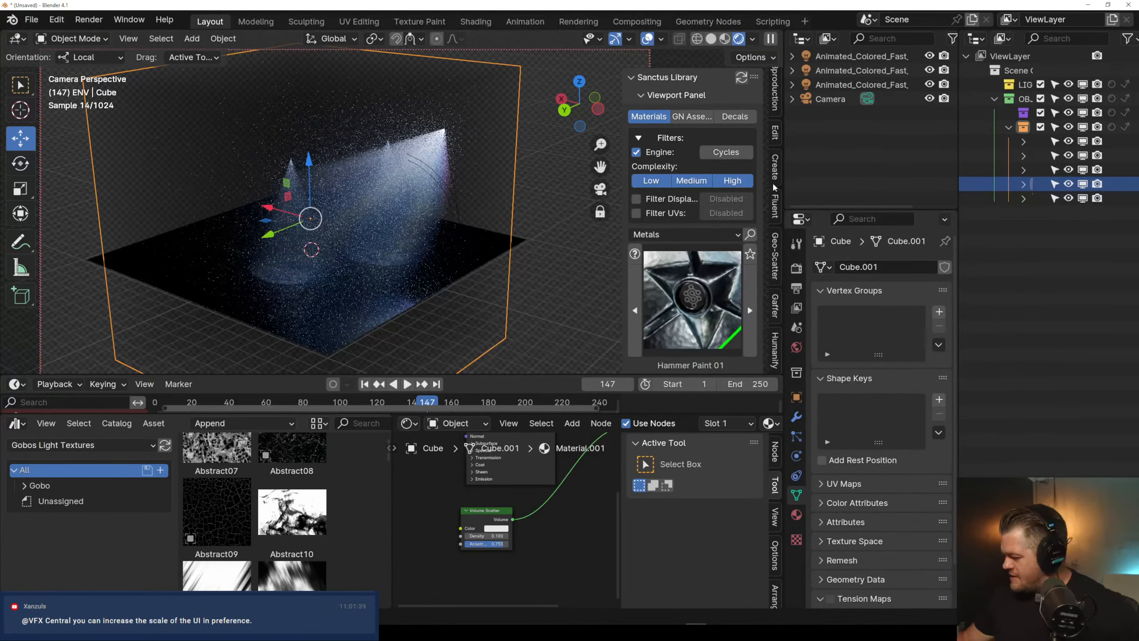
Show the Fluent shader options in the viewport sidebar and add a cube at the 3D cursor
{"action": "left_click", "coordinate": [775, 225]}
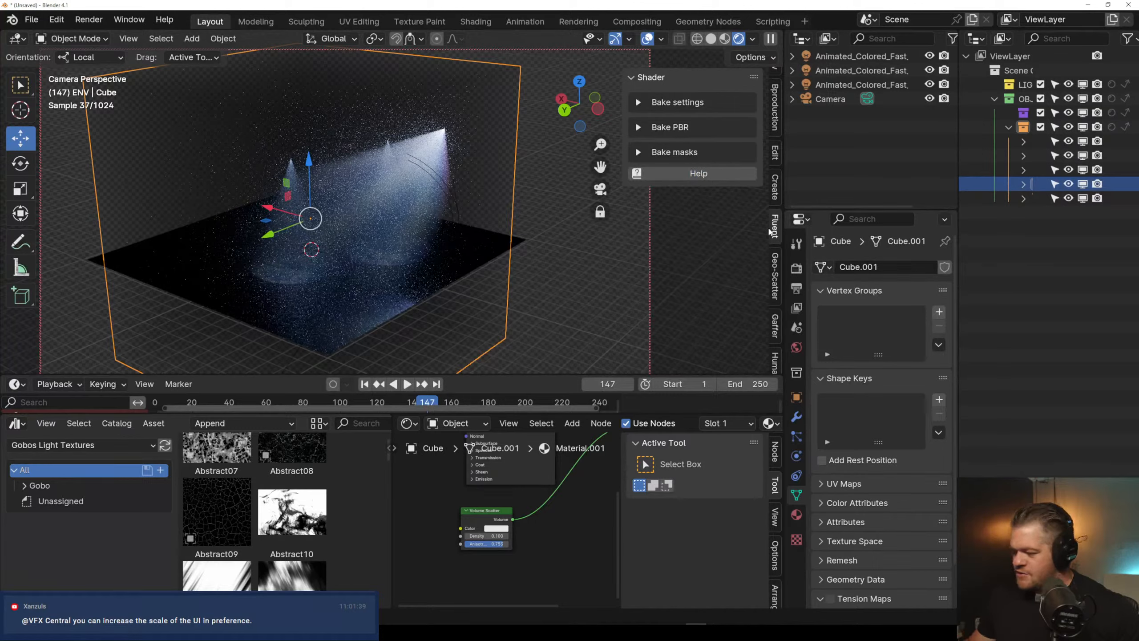
{"action": "middle_click_drag", "start_coordinate": [557, 502], "coordinate": [516, 522]}
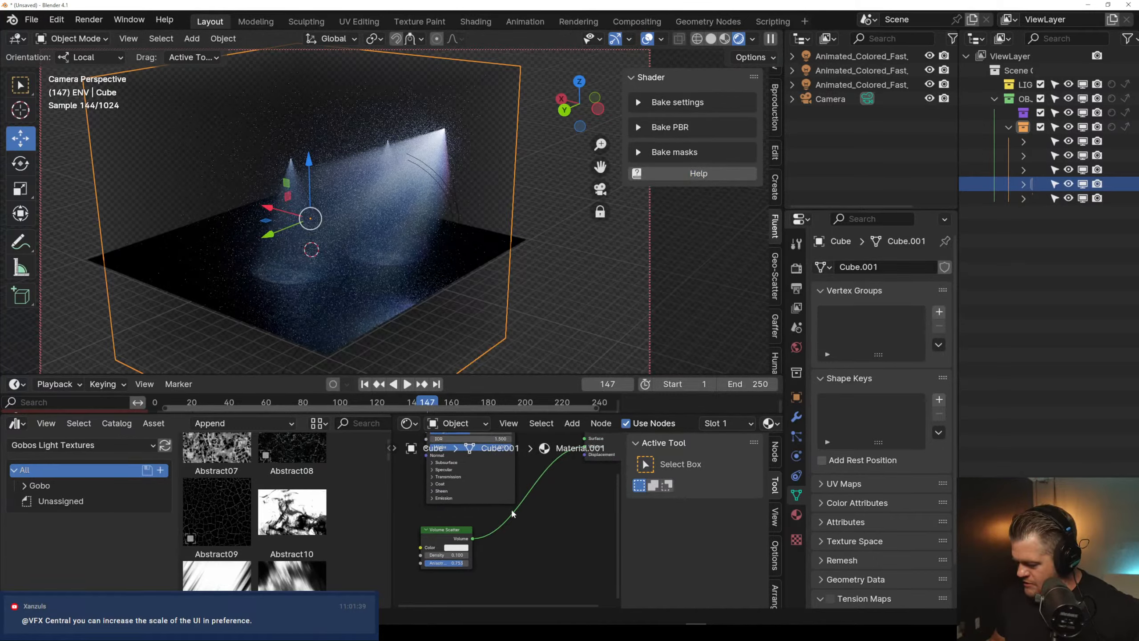
{"action": "key", "text": "Tab"}
{"action": "left_click", "coordinate": [547, 289]}
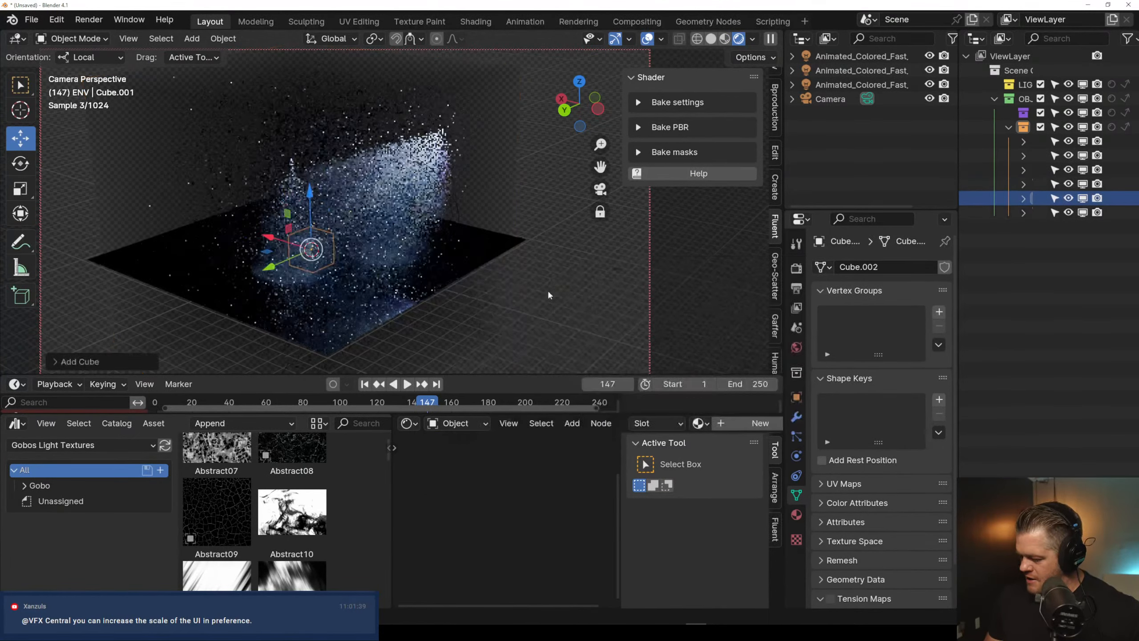
Scale up the newly added cube and raise it along the vertical axis
{"action": "key", "text": "r"}
{"action": "left_click_drag", "start_coordinate": [339, 252], "coordinate": [412, 233]}
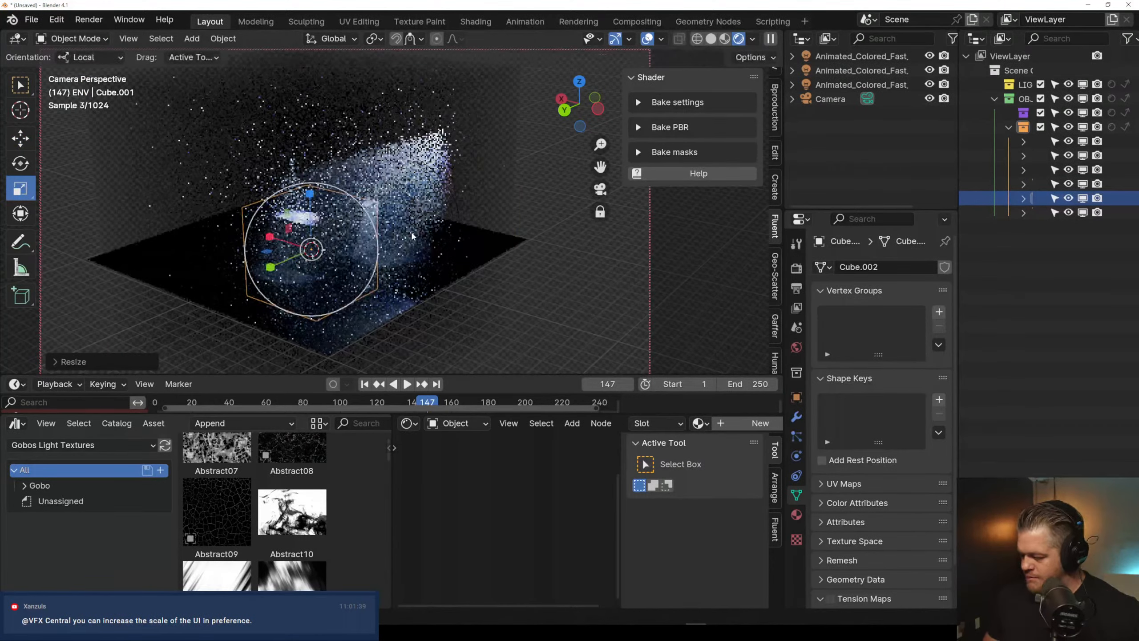
{"action": "key", "text": "w"}
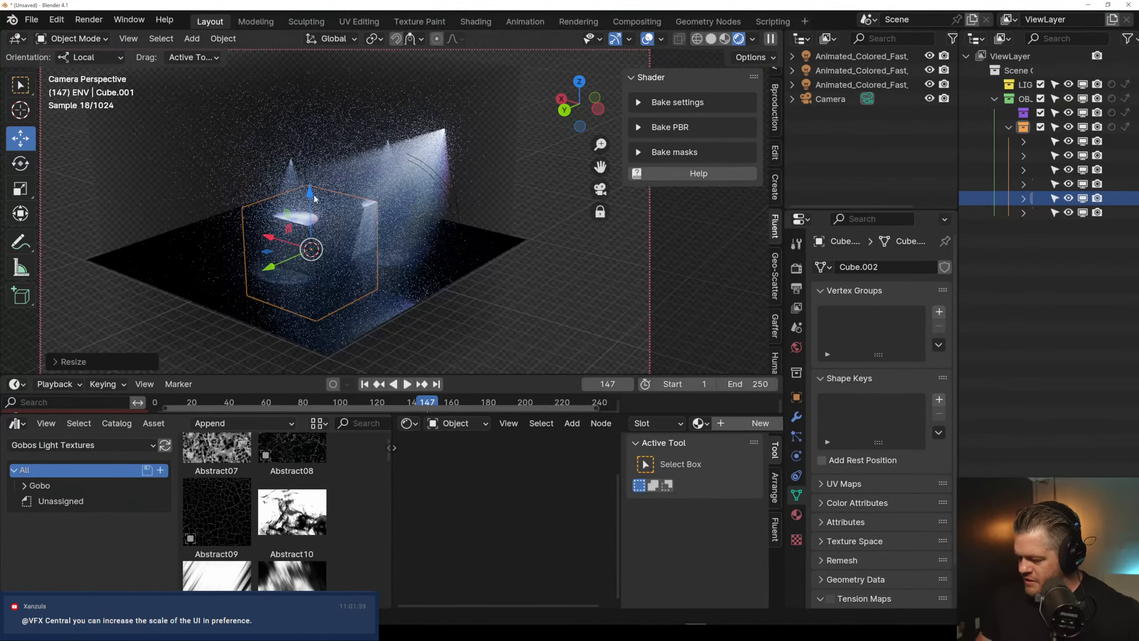
{"action": "left_click_drag", "start_coordinate": [312, 193], "coordinate": [314, 161]}
Hide the large volume cube named Cube and reselect the smaller cube, Cube.001
{"action": "scroll", "coordinate": [384, 184], "scroll_direction": "up", "scroll_amount": 3}
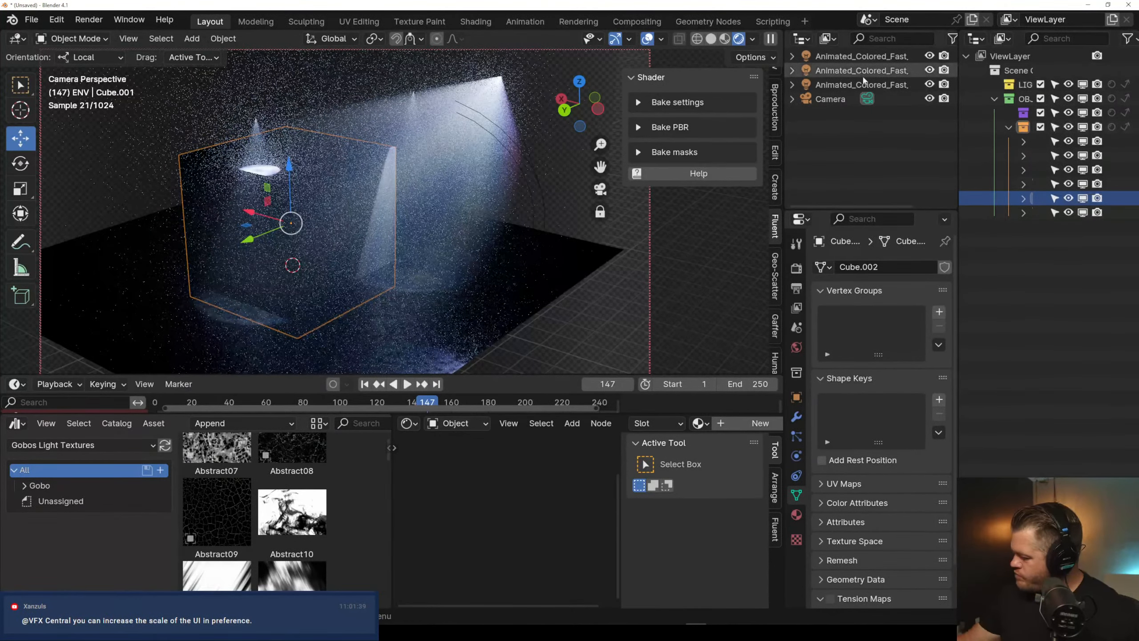
{"action": "left_click", "coordinate": [1024, 199]}
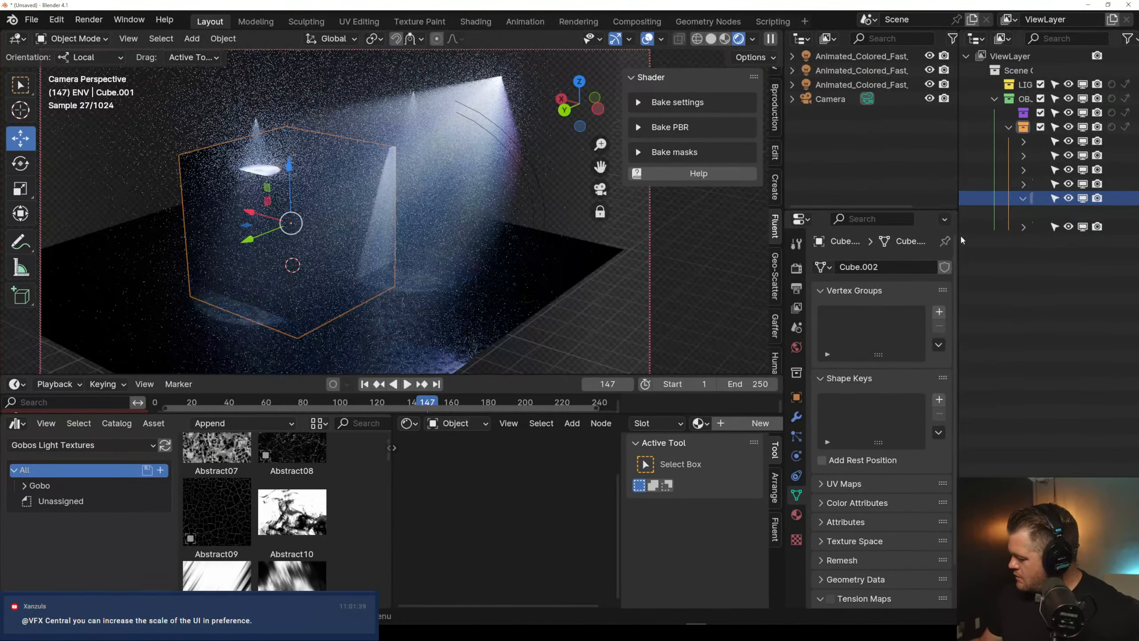
{"action": "left_click_drag", "start_coordinate": [959, 224], "coordinate": [866, 224]}
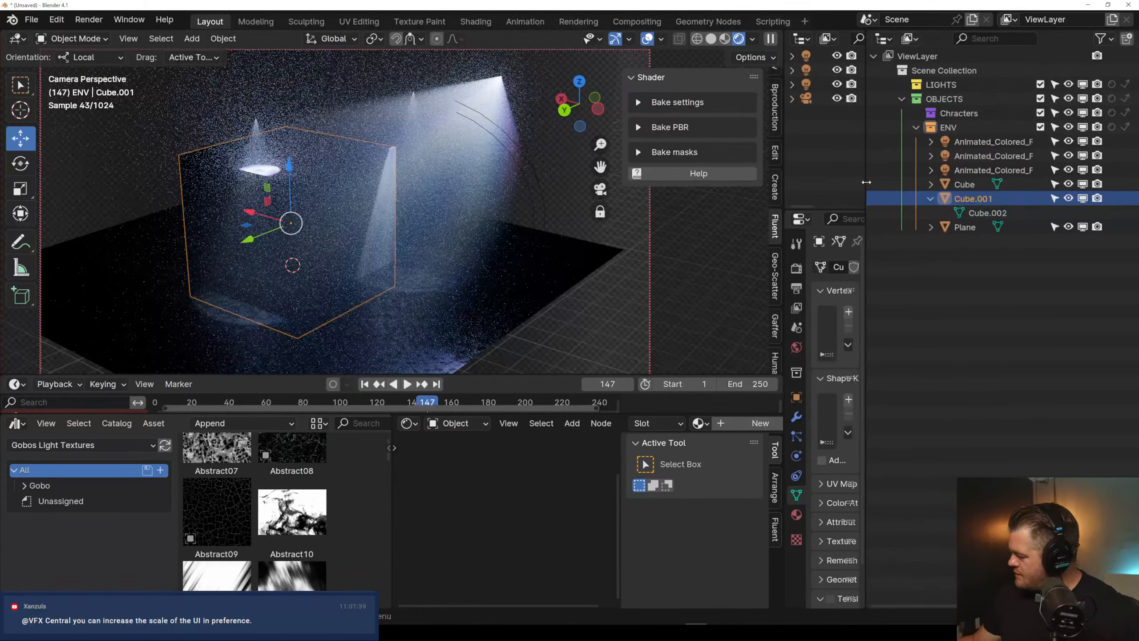
{"action": "left_click", "coordinate": [1048, 184]}
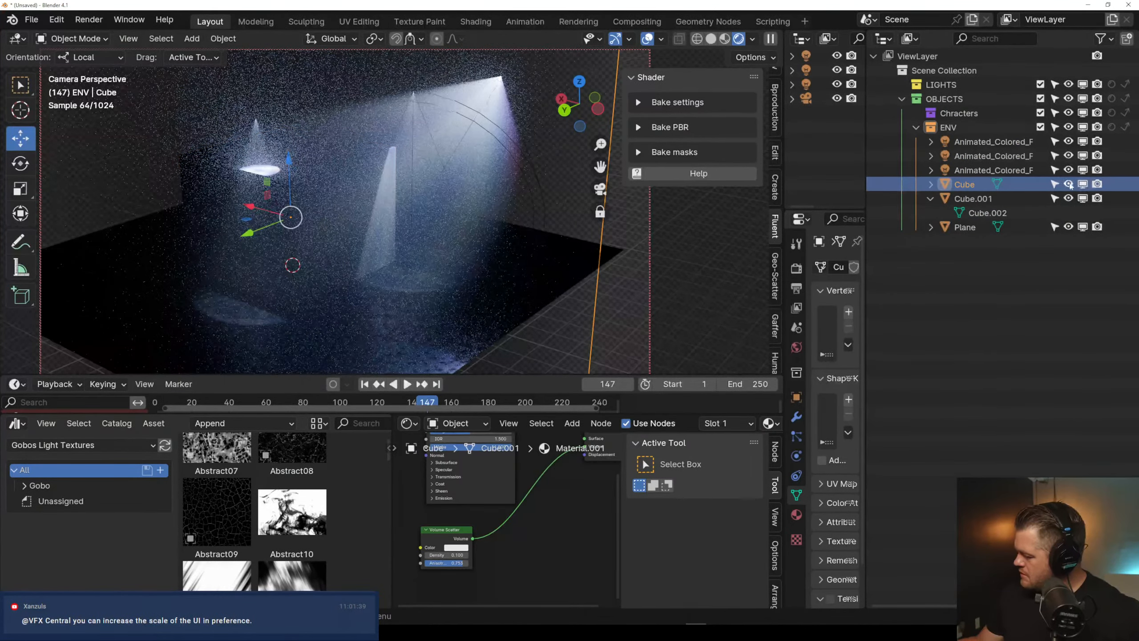
{"action": "left_click", "coordinate": [1069, 184]}
{"action": "left_click", "coordinate": [340, 201]}
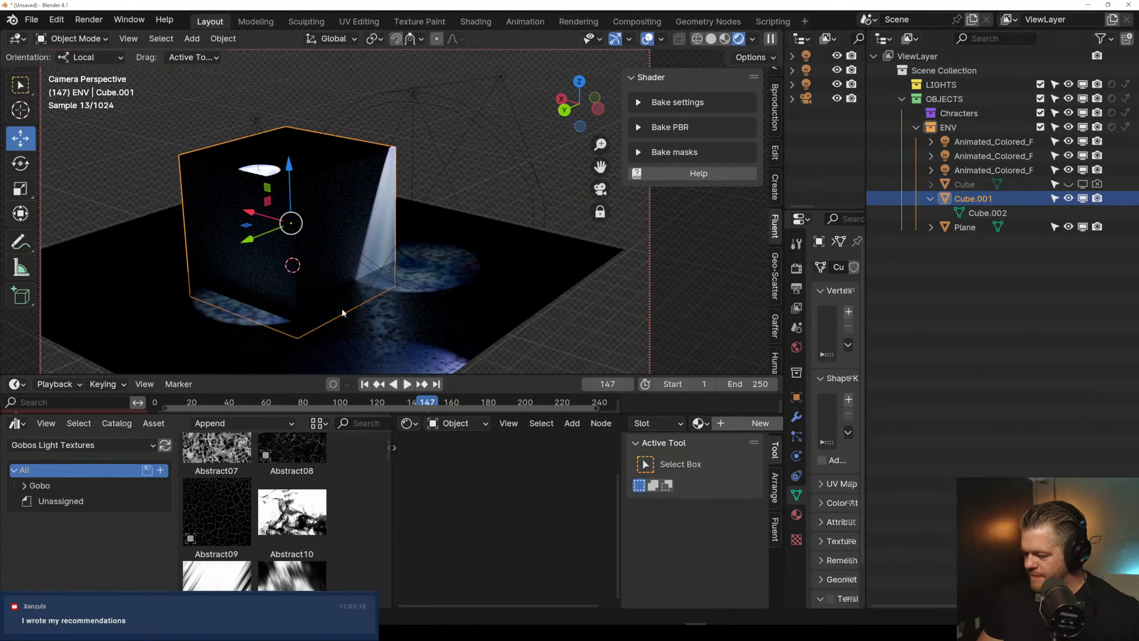
Set the world background strength to 1.500 to brighten the scene
{"action": "left_click", "coordinate": [797, 346]}
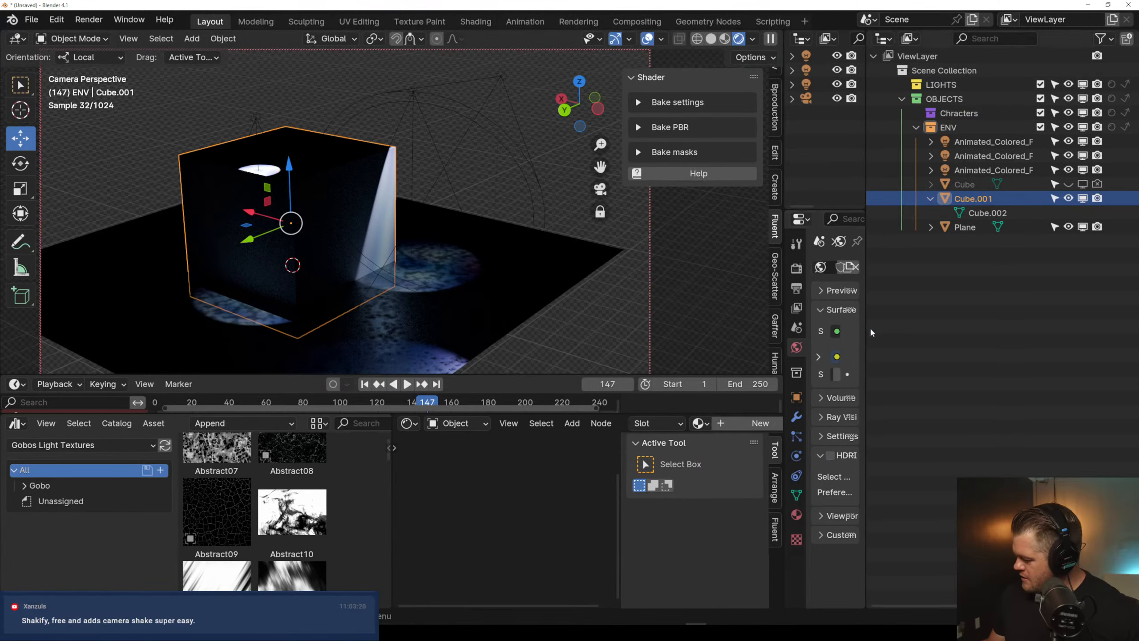
{"action": "left_click_drag", "start_coordinate": [871, 326], "coordinate": [951, 330]}
{"action": "mouse_move", "coordinate": [900, 374]}
{"action": "left_mouse_down"}
{"action": "mouse_move", "coordinate": [920, 373]}
{"action": "mouse_move", "coordinate": [904, 374]}
{"action": "left_mouse_up"}
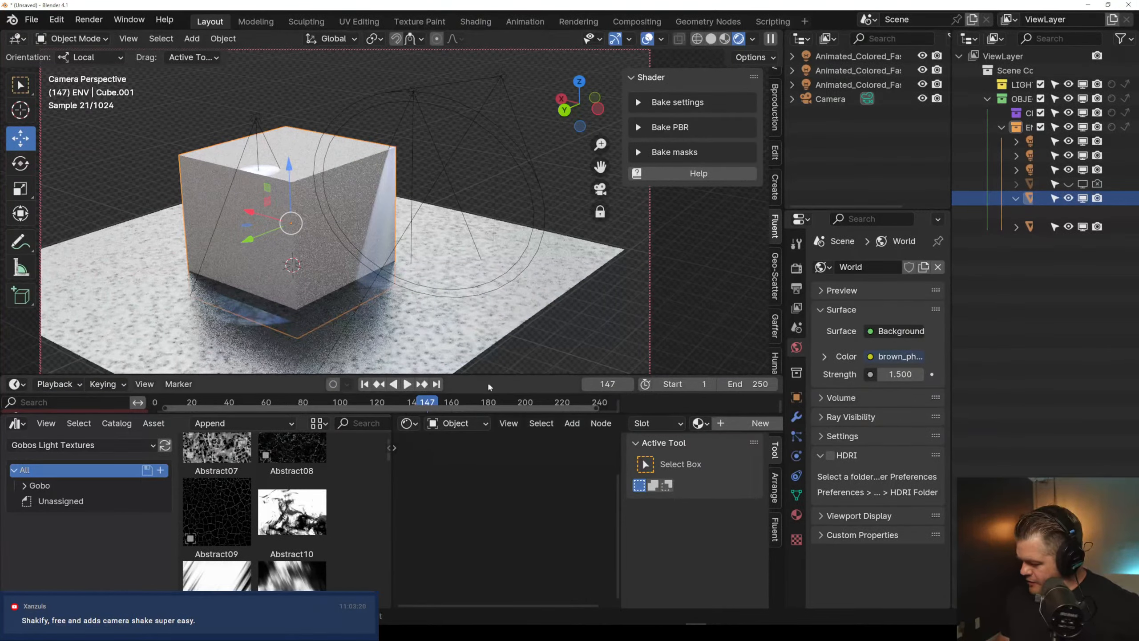
Enlarge the shader editor and create a new material on Cube.001 with the Fluent library shown
{"action": "left_click_drag", "start_coordinate": [481, 374], "coordinate": [479, 278]}
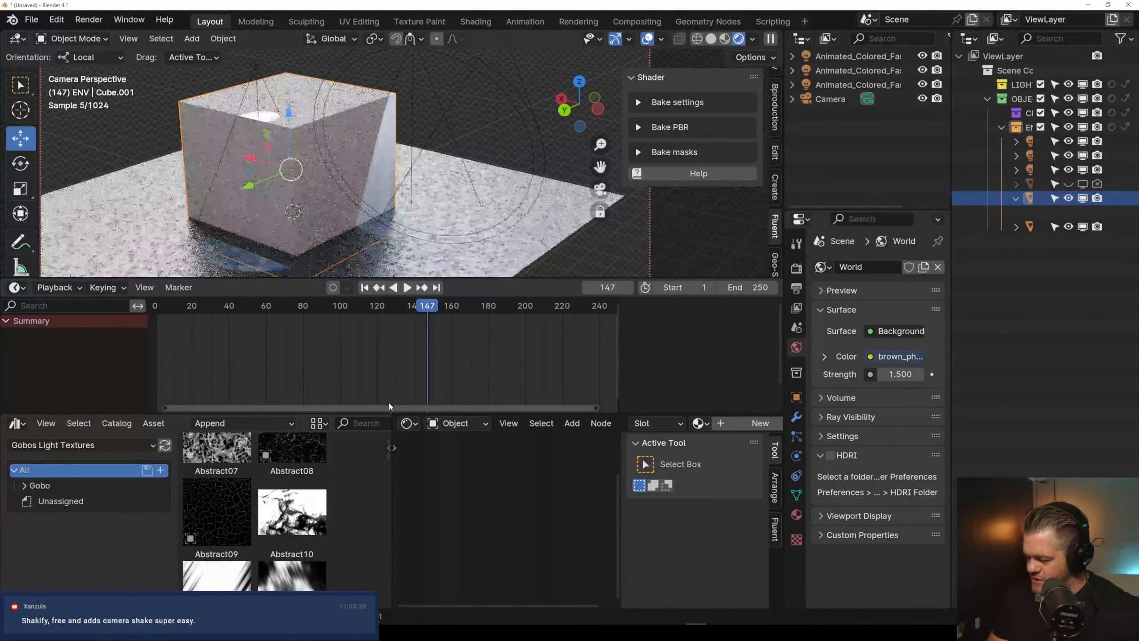
{"action": "left_click_drag", "start_coordinate": [389, 413], "coordinate": [405, 323]}
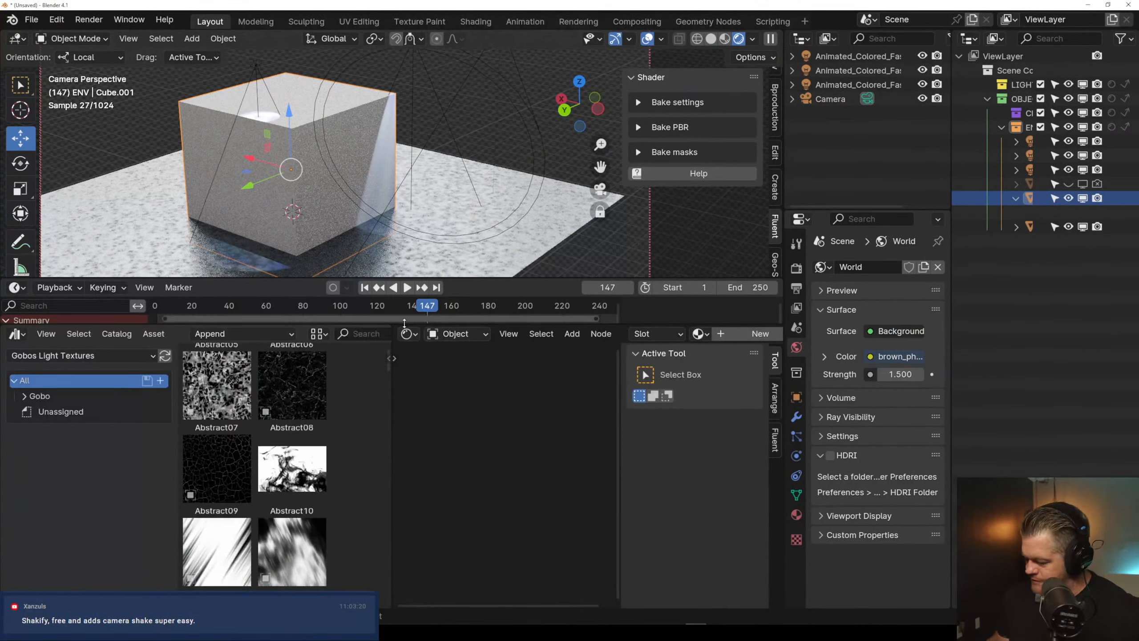
{"action": "left_click", "coordinate": [777, 442]}
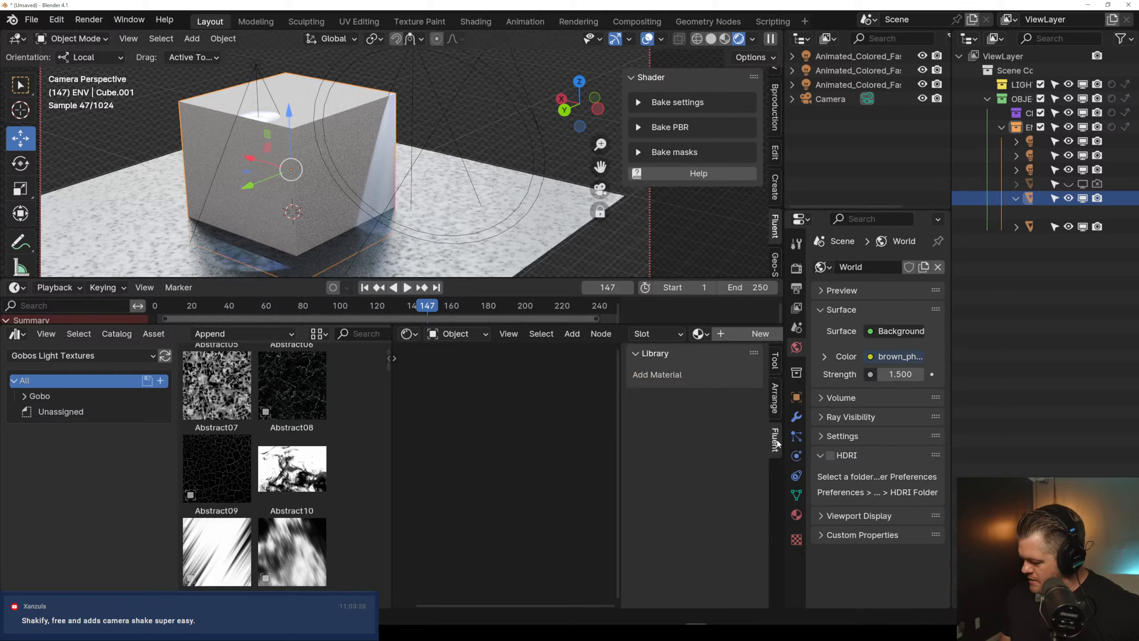
{"action": "left_click", "coordinate": [648, 375]}
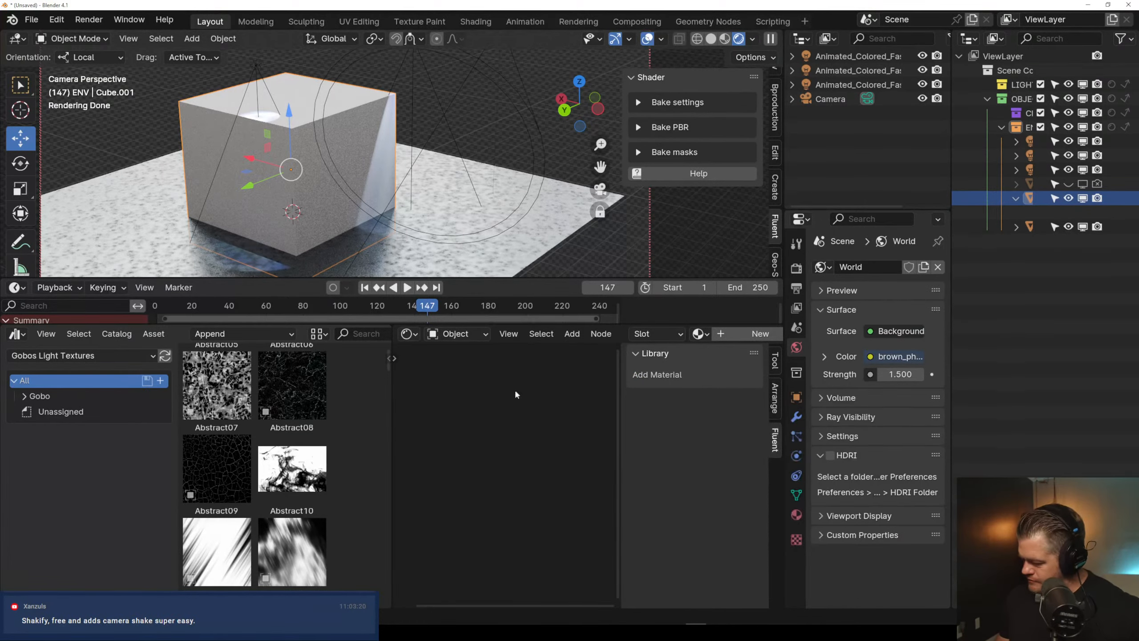
{"action": "left_click", "coordinate": [760, 333]}
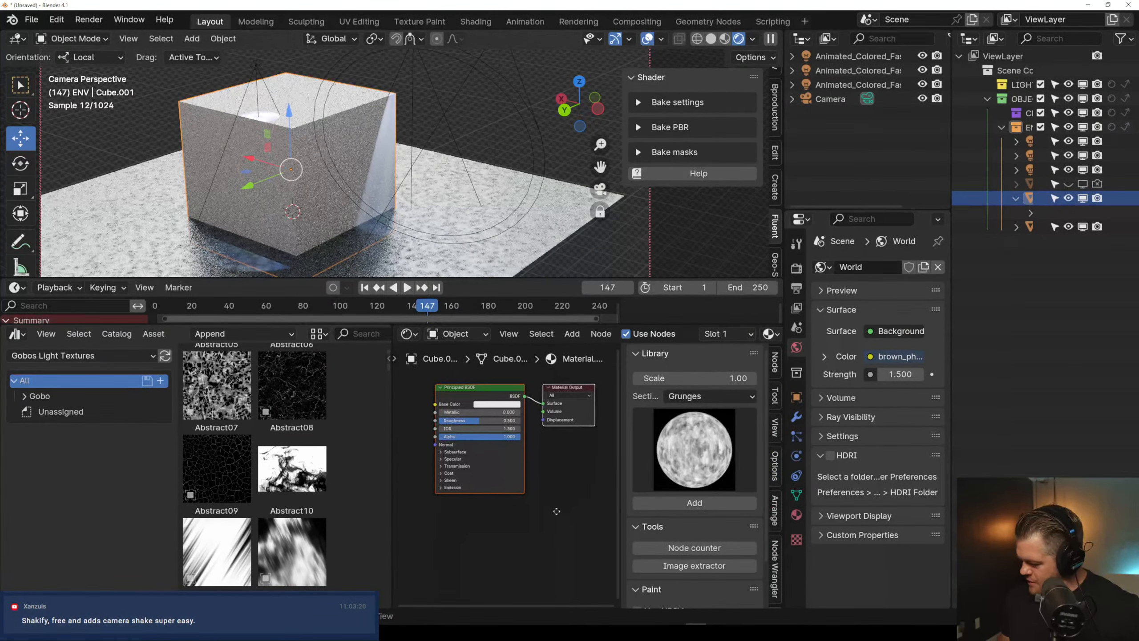
Set the Fluent library section to Patterns and browse its available patterns
{"action": "left_click", "coordinate": [719, 396]}
{"action": "left_click", "coordinate": [712, 444]}
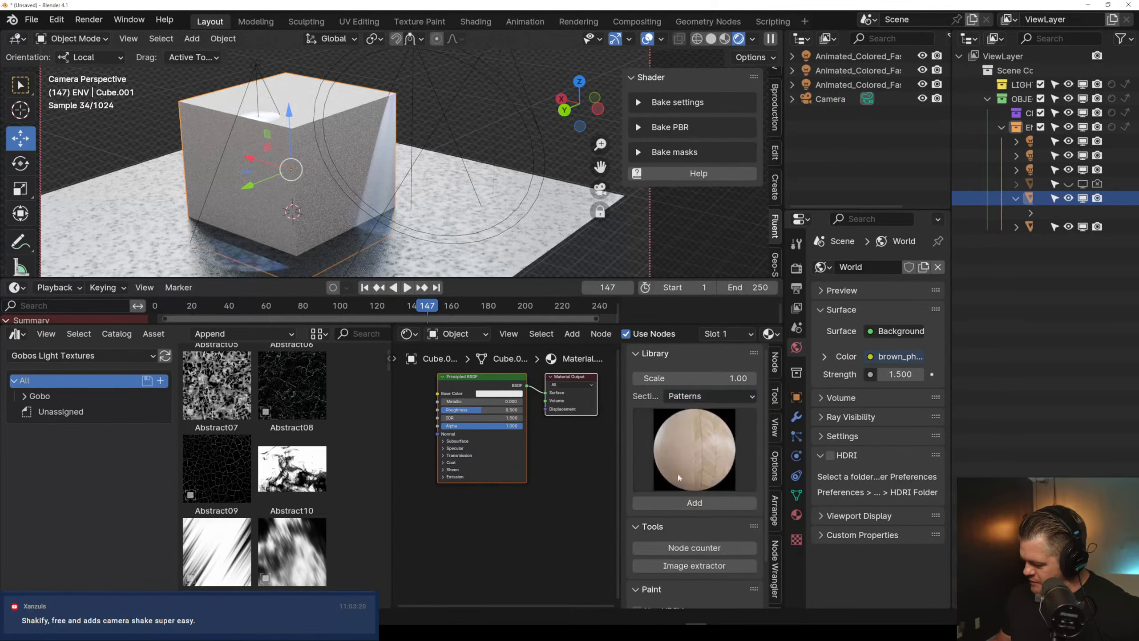
{"action": "left_click", "coordinate": [709, 395]}
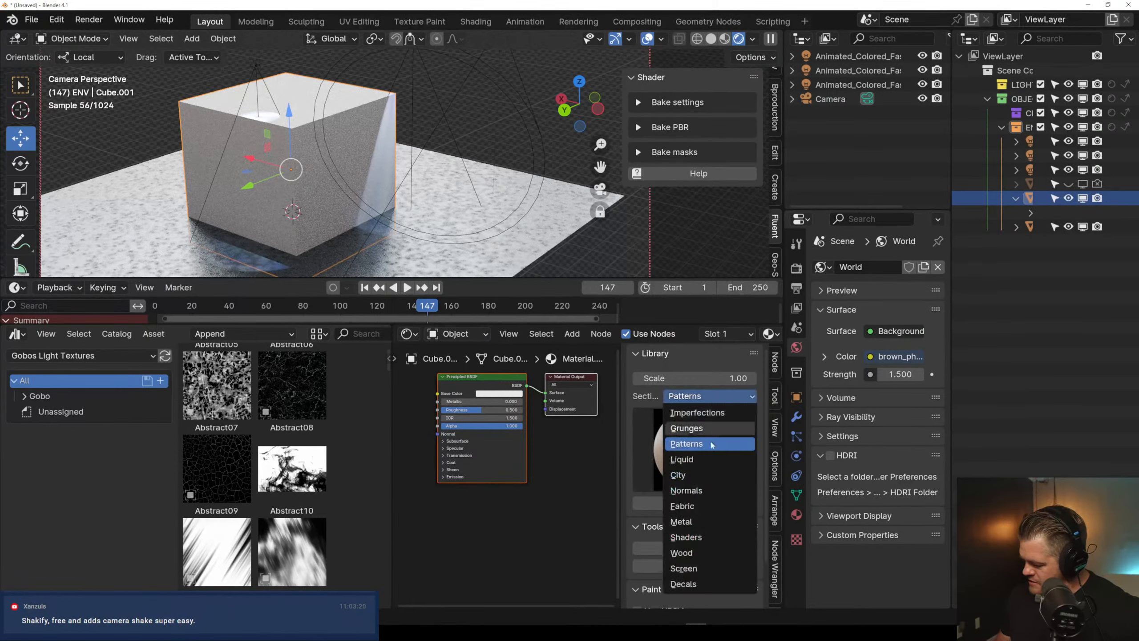
{"action": "left_click", "coordinate": [637, 460]}
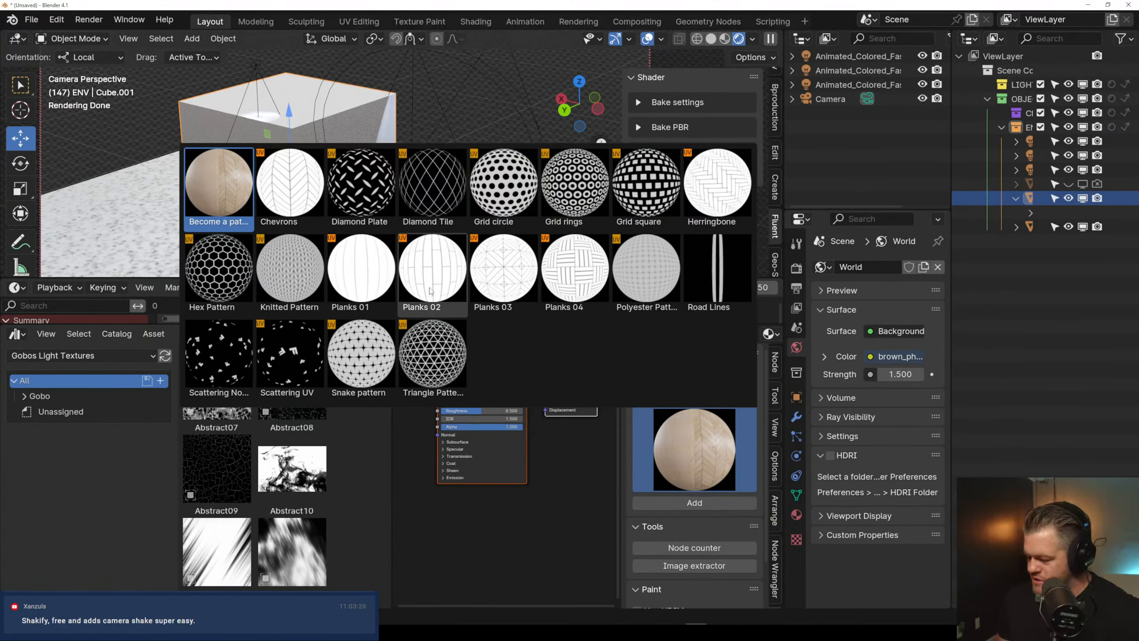
{"action": "left_click", "coordinate": [528, 517]}
Move the Principled BSDF node farther away from the Material Output node
{"action": "middle_click_drag", "start_coordinate": [440, 510], "coordinate": [459, 543]}
{"action": "middle_click_drag", "start_coordinate": [417, 493], "coordinate": [461, 495]}
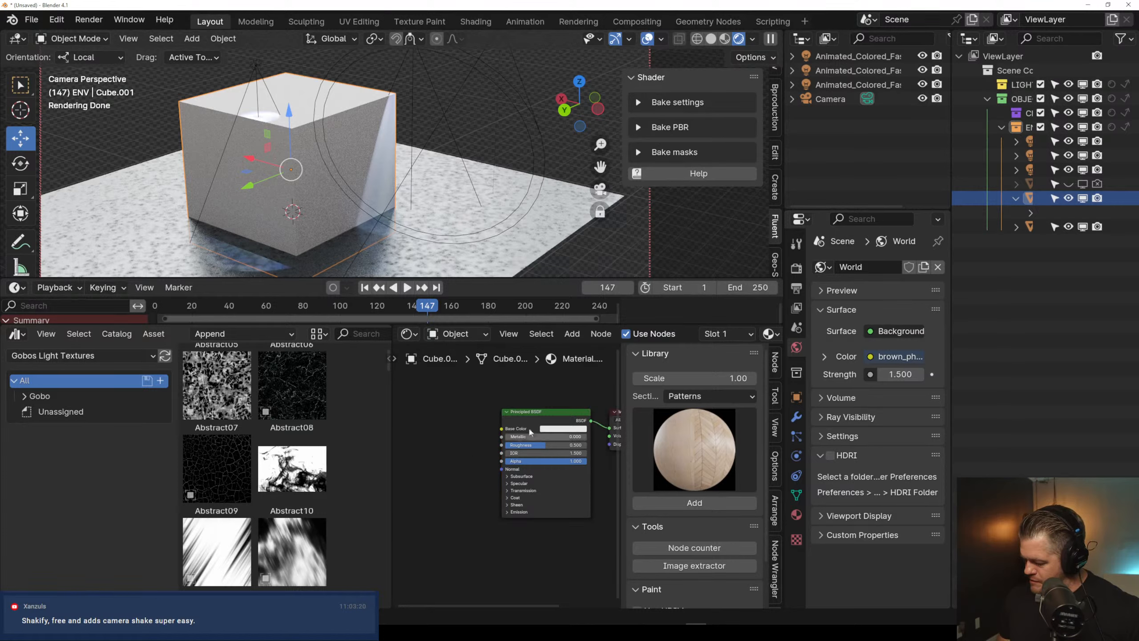
{"action": "left_click_drag", "start_coordinate": [537, 416], "coordinate": [515, 416]}
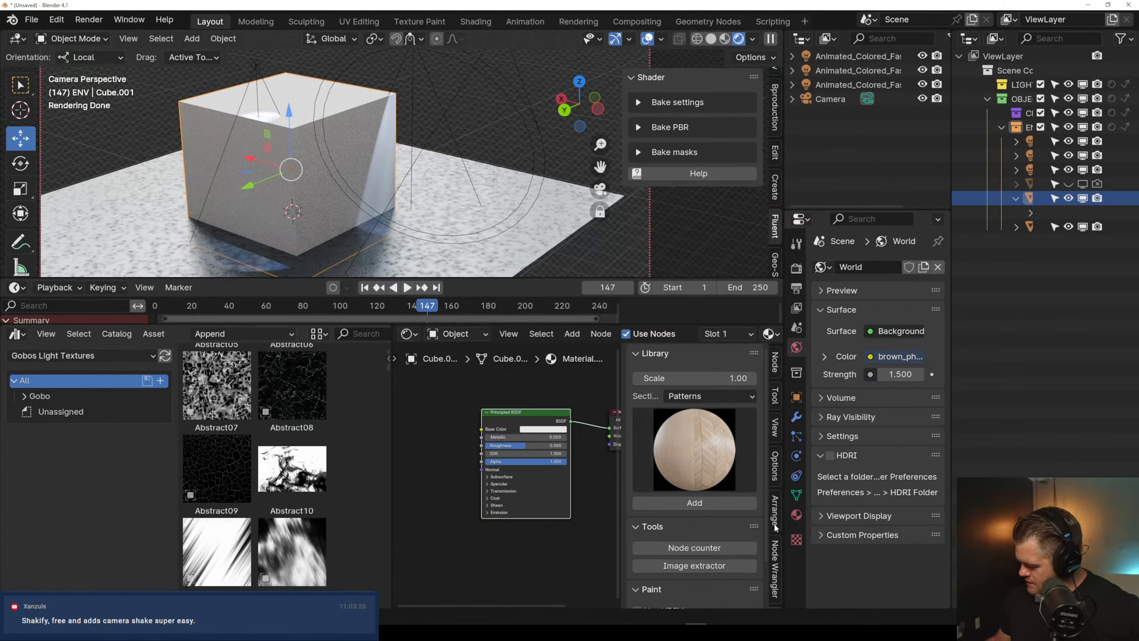
Review the Fluent tool groups and the list of material library sections
{"action": "scroll", "coordinate": [776, 519], "scroll_direction": "down", "scroll_amount": 5}
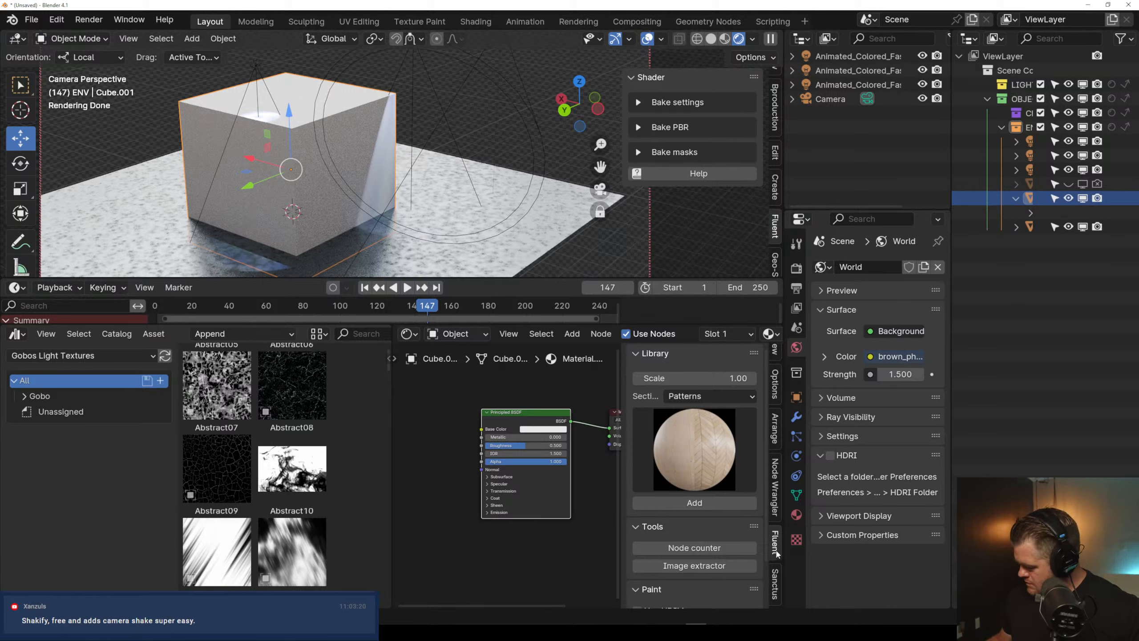
{"action": "left_click", "coordinate": [655, 354]}
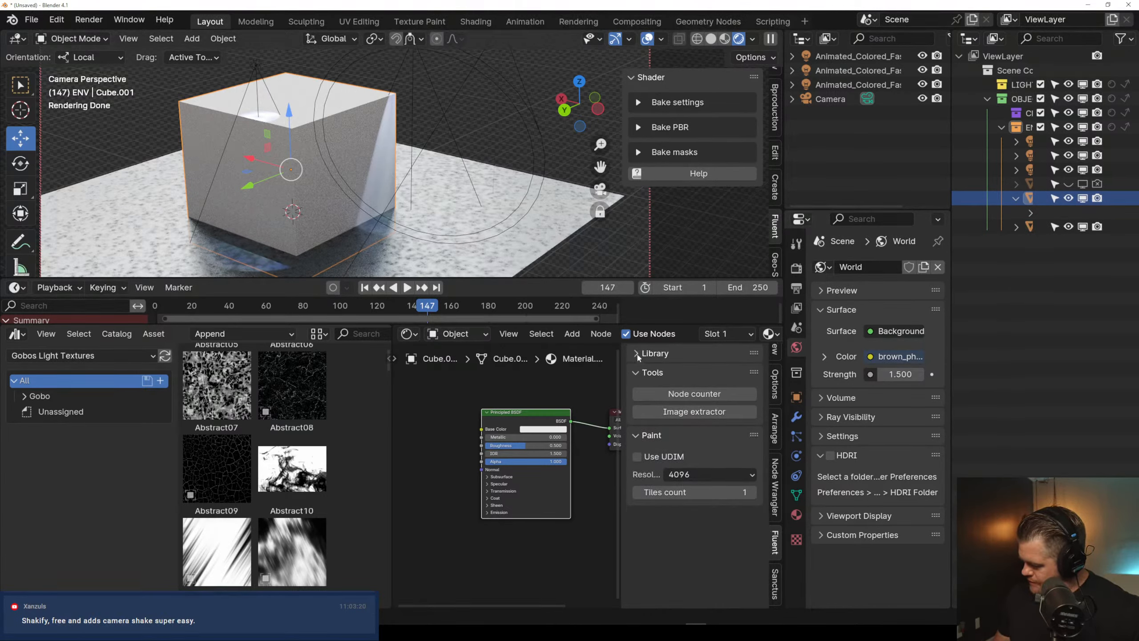
{"action": "left_click", "coordinate": [638, 355]}
{"action": "left_click", "coordinate": [710, 395]}
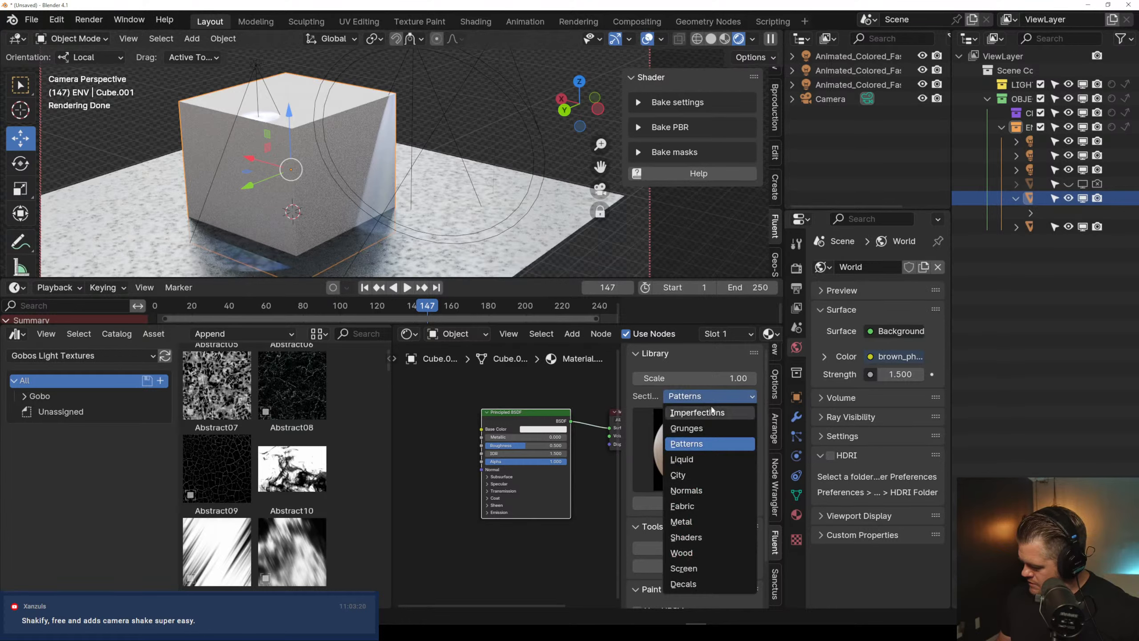
Add a Fluent two-layer setup with a Mix Layers node feeding the Principled BSDF node
{"action": "scroll", "coordinate": [541, 531], "scroll_direction": "down", "scroll_amount": 2}
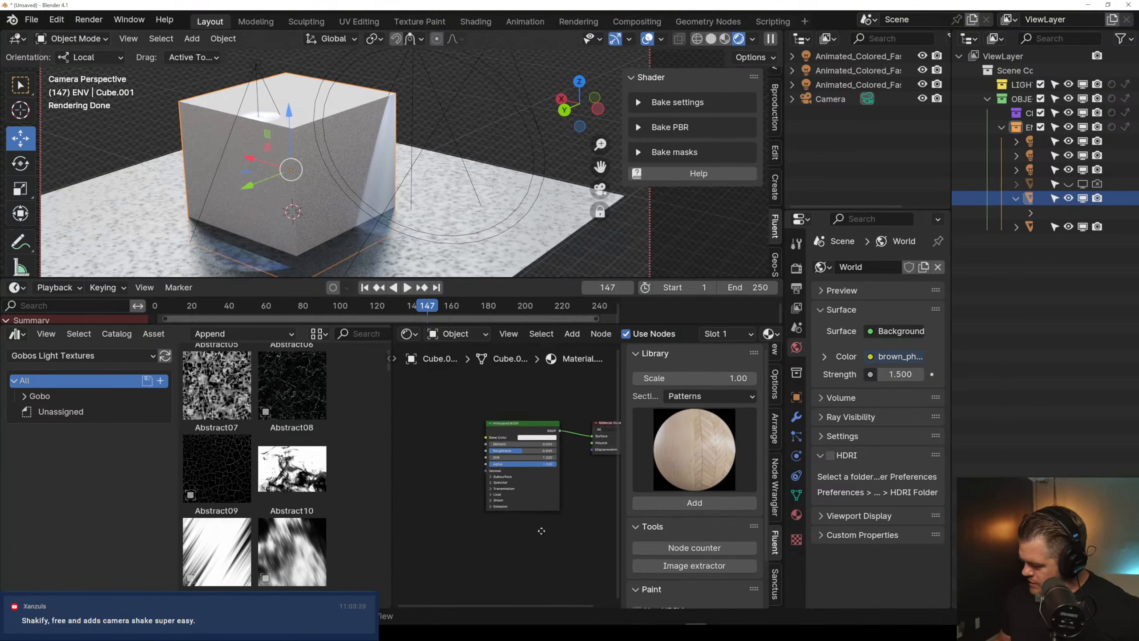
{"action": "middle_click_drag", "start_coordinate": [542, 531], "coordinate": [509, 556]}
{"action": "left_click", "coordinate": [519, 465]}
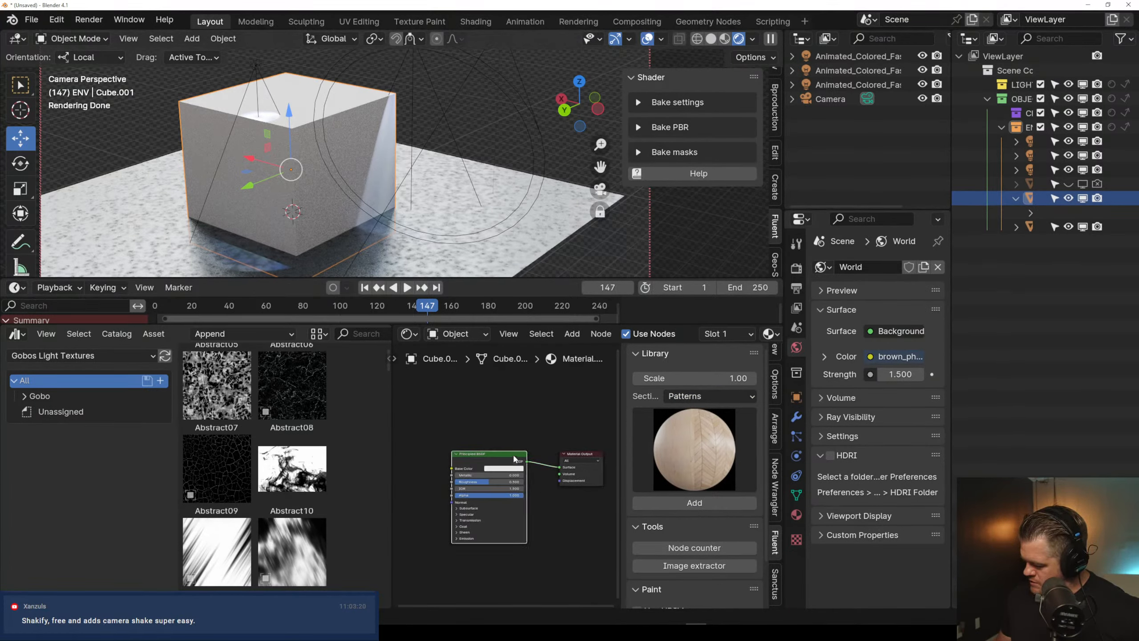
{"action": "right_click", "coordinate": [515, 463]}
{"action": "key", "text": "f"}
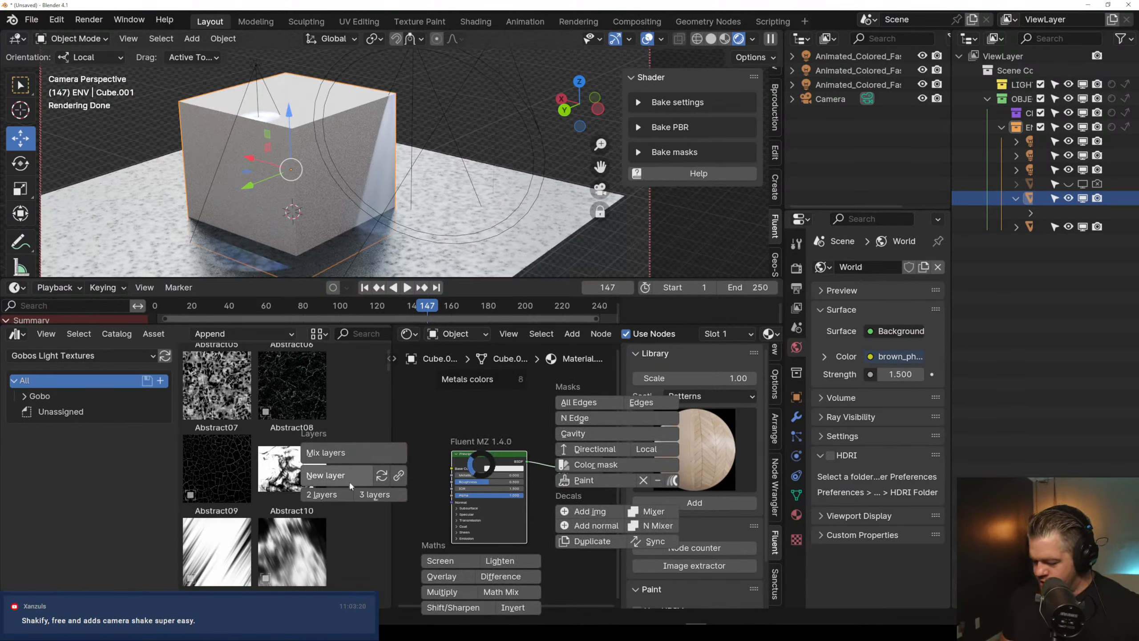
{"action": "left_click", "coordinate": [334, 495]}
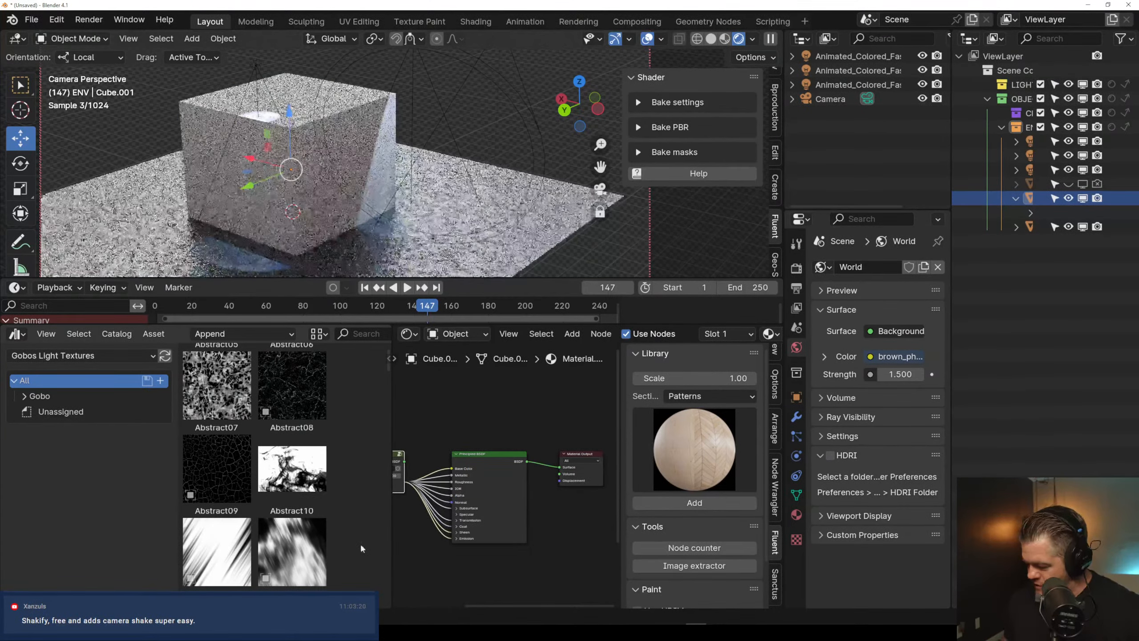
{"action": "middle_click_drag", "start_coordinate": [554, 533], "coordinate": [609, 520]}
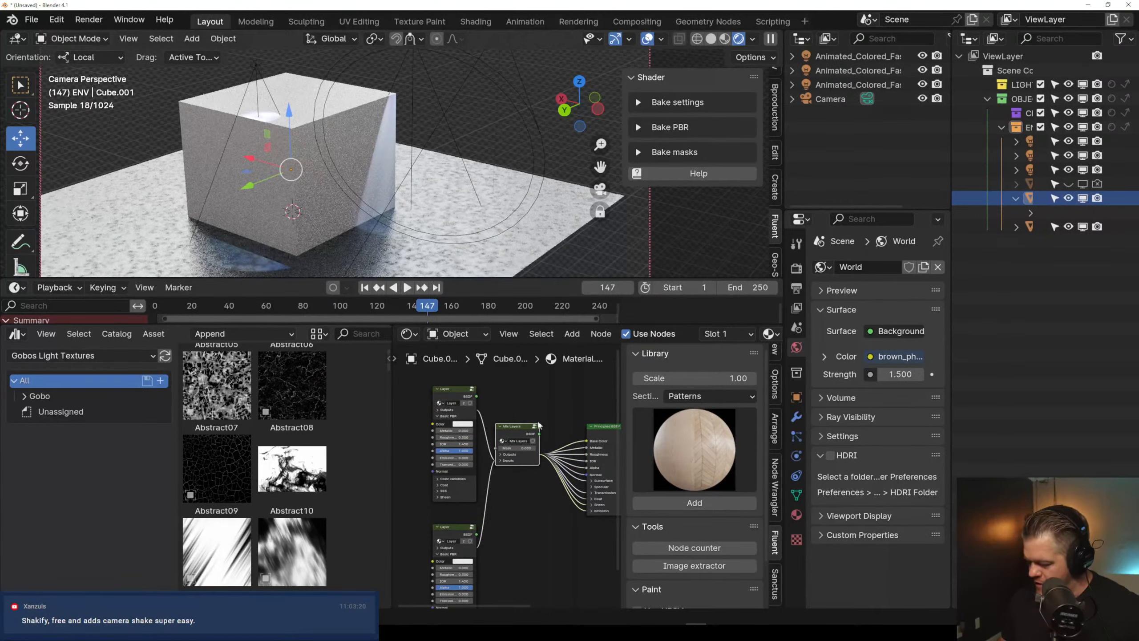
Set the upper Layer node's color to red and move the node farther from the Mix Layers node
{"action": "left_click", "coordinate": [465, 426]}
{"action": "left_click", "coordinate": [493, 355]}
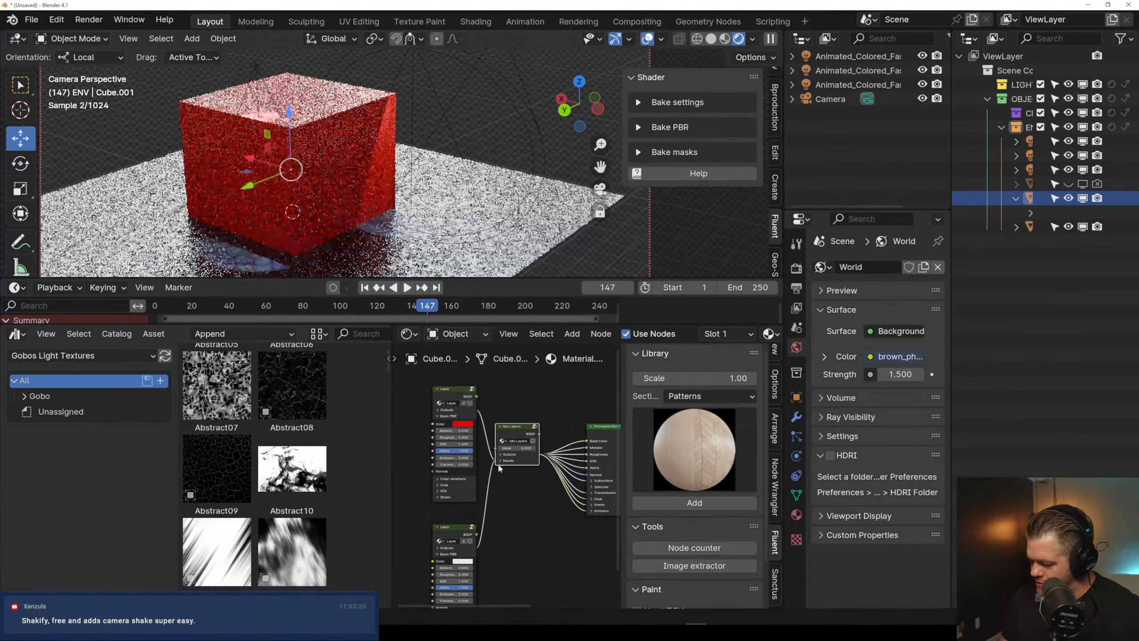
{"action": "left_click_drag", "start_coordinate": [460, 406], "coordinate": [429, 412]}
Add an All Edges mask to the Mix Layers node and place it above the layer nodes
{"action": "left_click", "coordinate": [511, 427]}
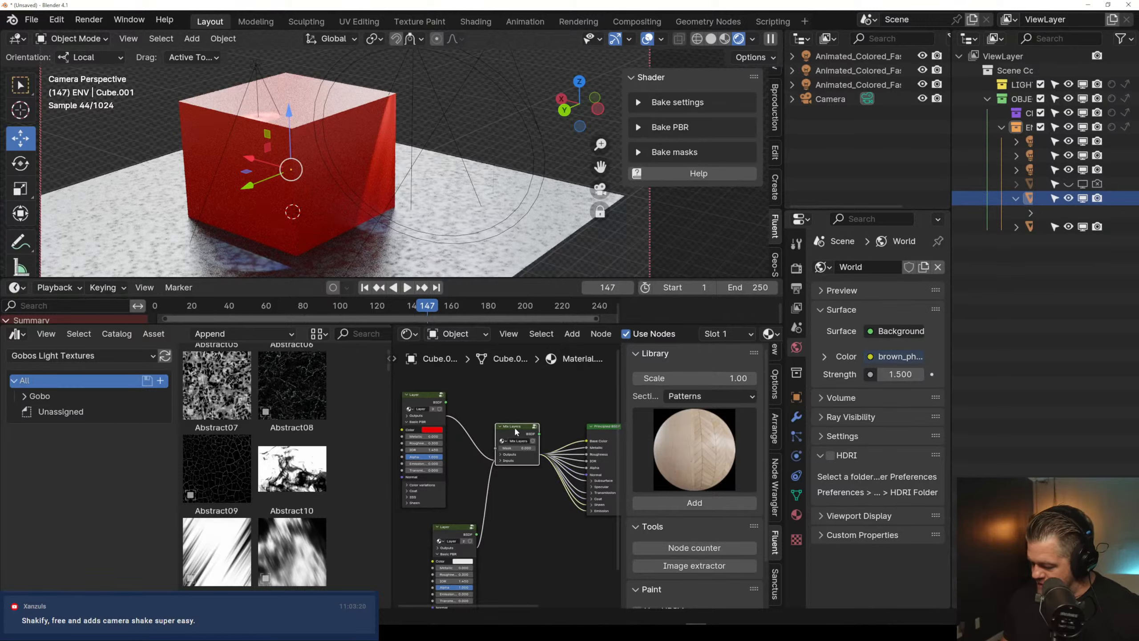
{"action": "key", "text": "f"}
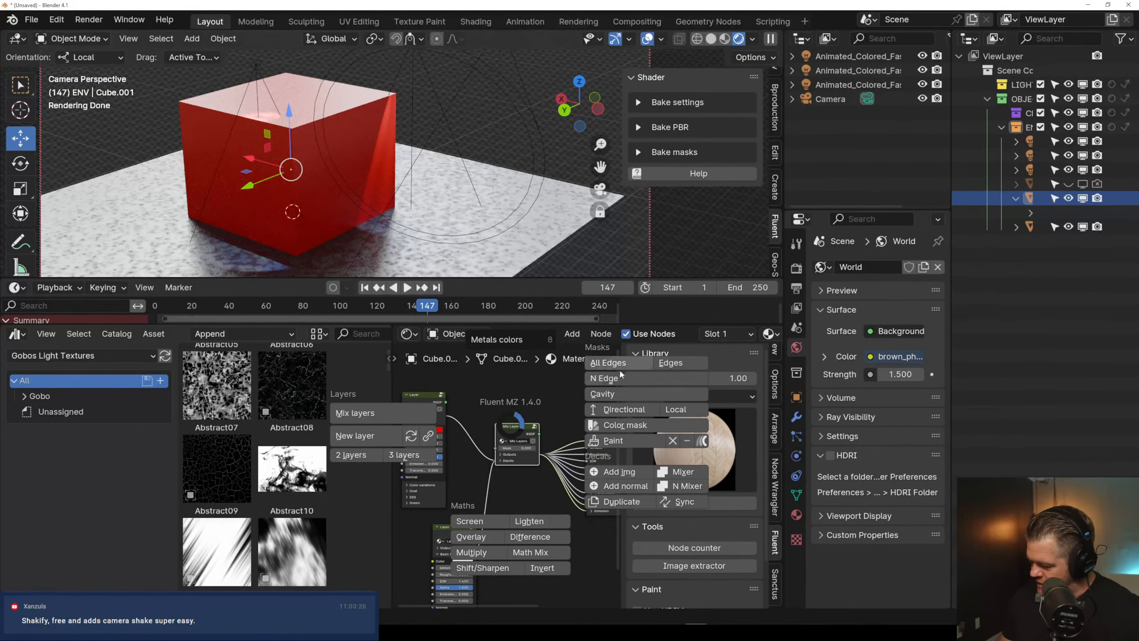
{"action": "left_click", "coordinate": [617, 363]}
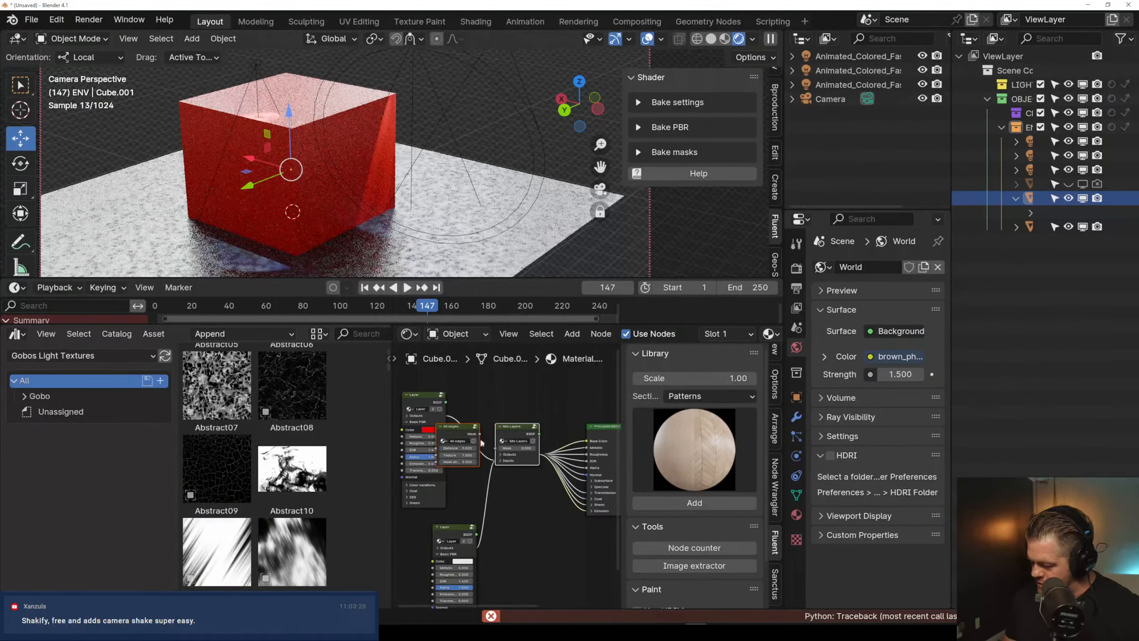
{"action": "left_click_drag", "start_coordinate": [462, 424], "coordinate": [482, 366]}
{"action": "left_click", "coordinate": [479, 412]}
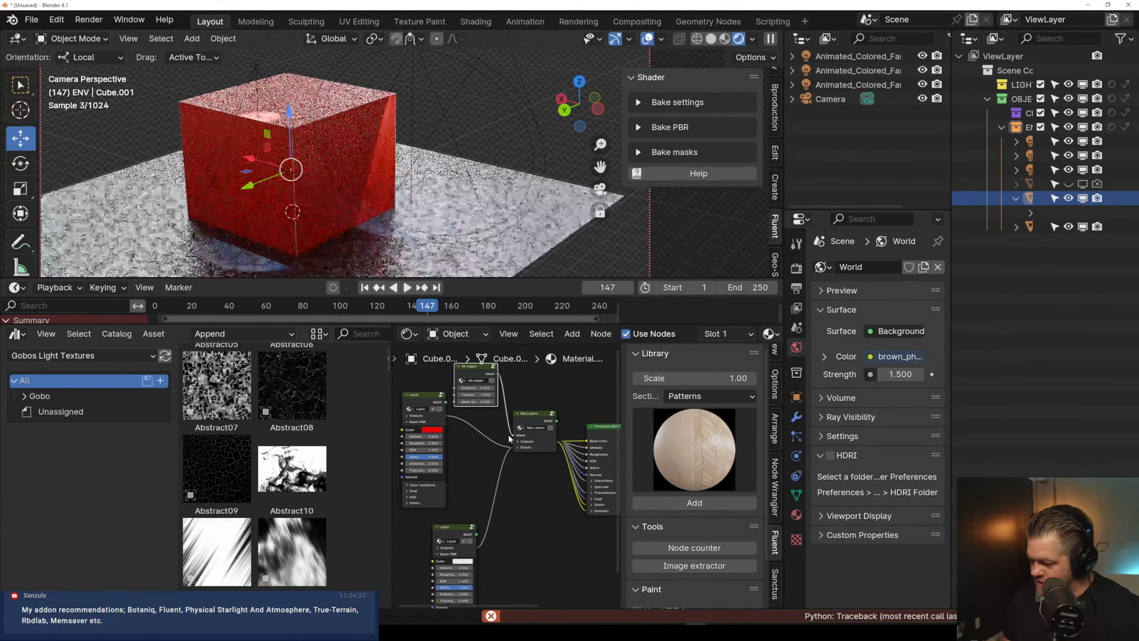
Delete the three Animated_Colored lights from the scene
{"action": "scroll", "coordinate": [317, 107], "scroll_direction": "up", "scroll_amount": 5}
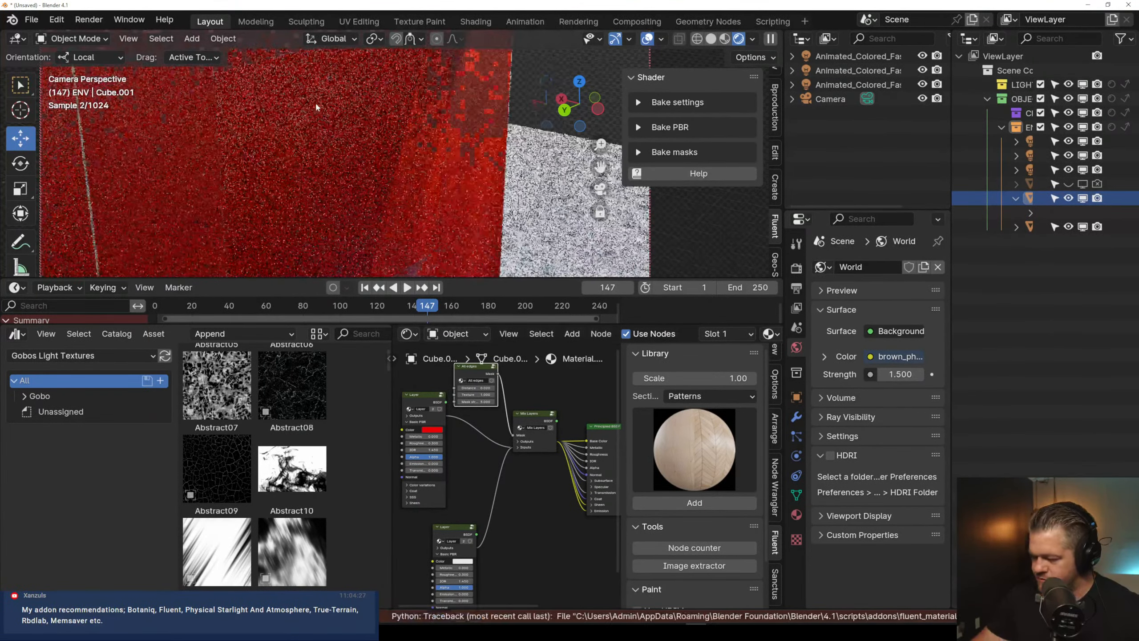
{"action": "scroll", "coordinate": [310, 109], "scroll_direction": "up", "scroll_amount": 3}
{"action": "scroll", "coordinate": [290, 117], "scroll_direction": "down", "scroll_amount": 6}
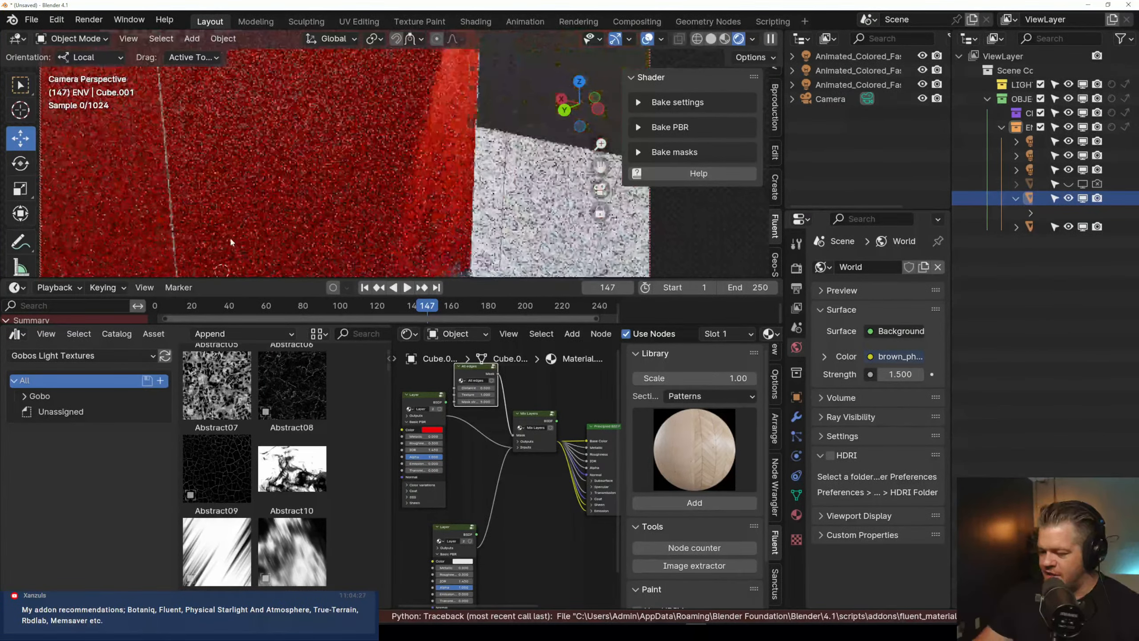
{"action": "middle_click_drag", "start_coordinate": [233, 156], "coordinate": [302, 235], "text": "shift"}
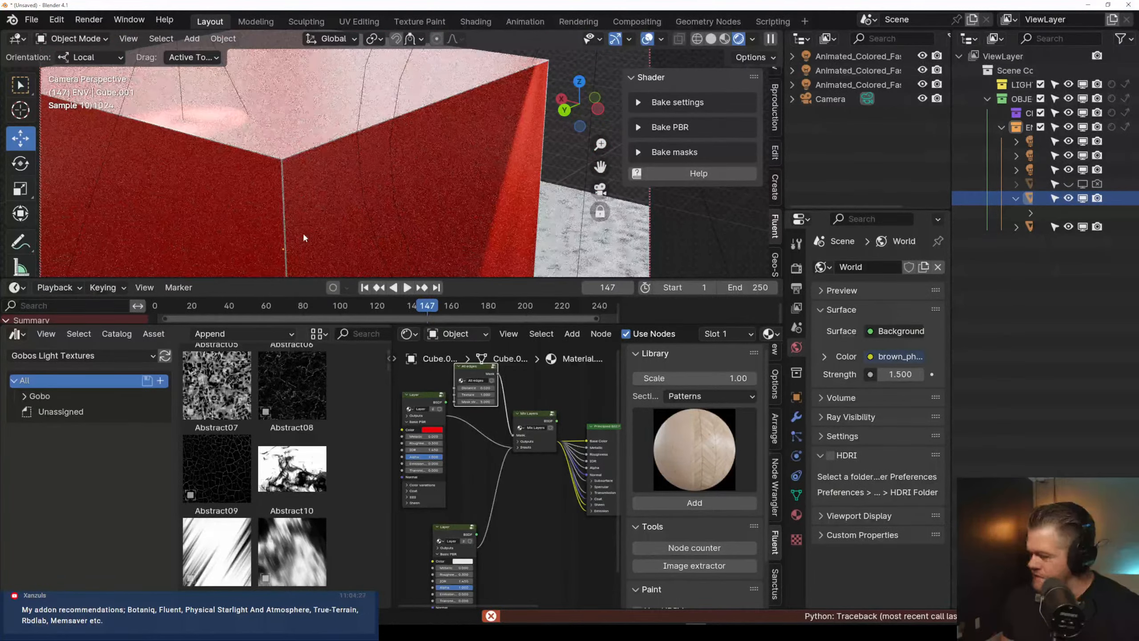
{"action": "left_click", "coordinate": [866, 84]}
{"action": "left_click", "coordinate": [869, 54], "text": "shift"}
{"action": "key", "text": "Delete"}
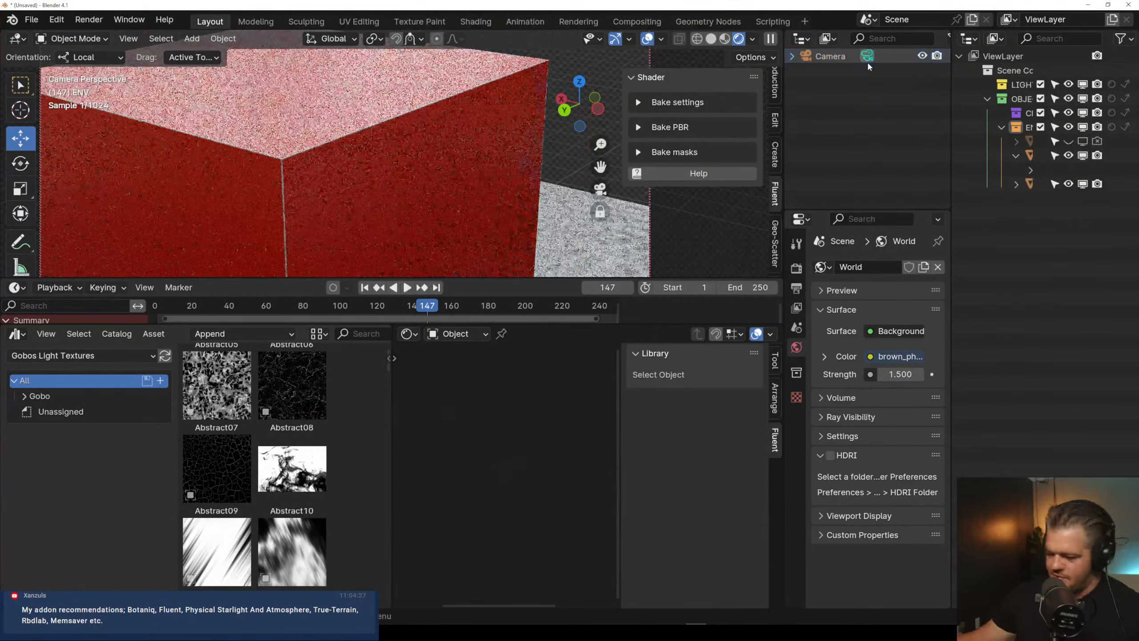
Increase the All Edges mask's distance on Cube.001 and move the red Layer node away from the mask
{"action": "left_click", "coordinate": [288, 178]}
{"action": "left_click_drag", "start_coordinate": [478, 388], "coordinate": [494, 388]}
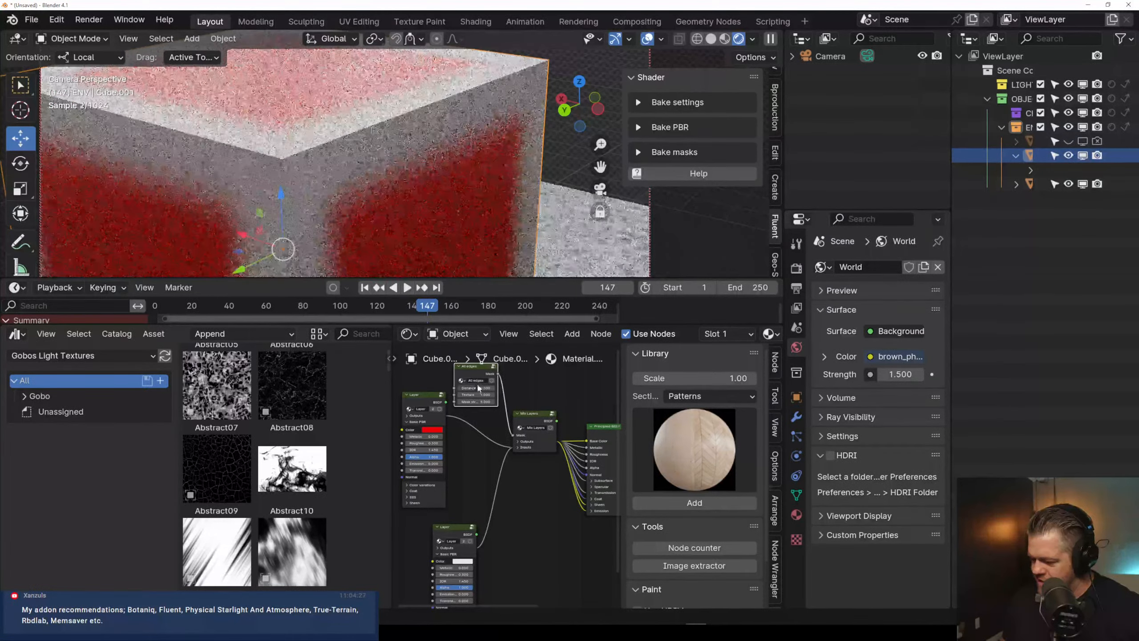
{"action": "left_click_drag", "start_coordinate": [420, 395], "coordinate": [399, 442]}
{"action": "middle_click_drag", "start_coordinate": [409, 398], "coordinate": [423, 415]}
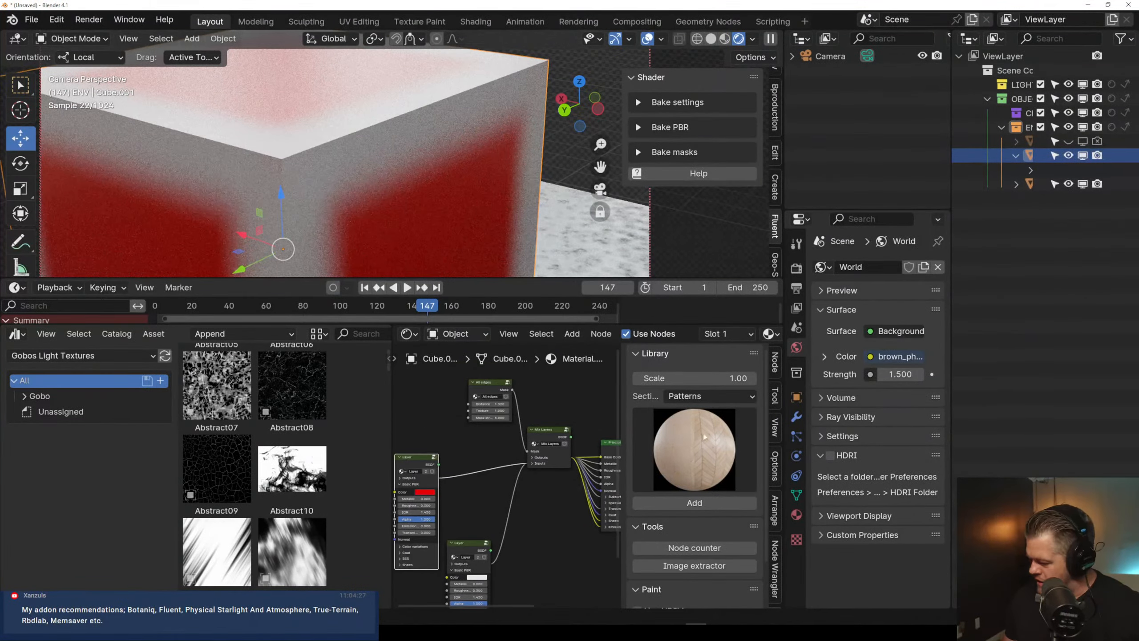
Add the shown Grunges texture from the Fluent library and connect it to the All Edges mask node
{"action": "left_click", "coordinate": [703, 396]}
{"action": "left_click", "coordinate": [703, 434]}
{"action": "left_click", "coordinate": [694, 502]}
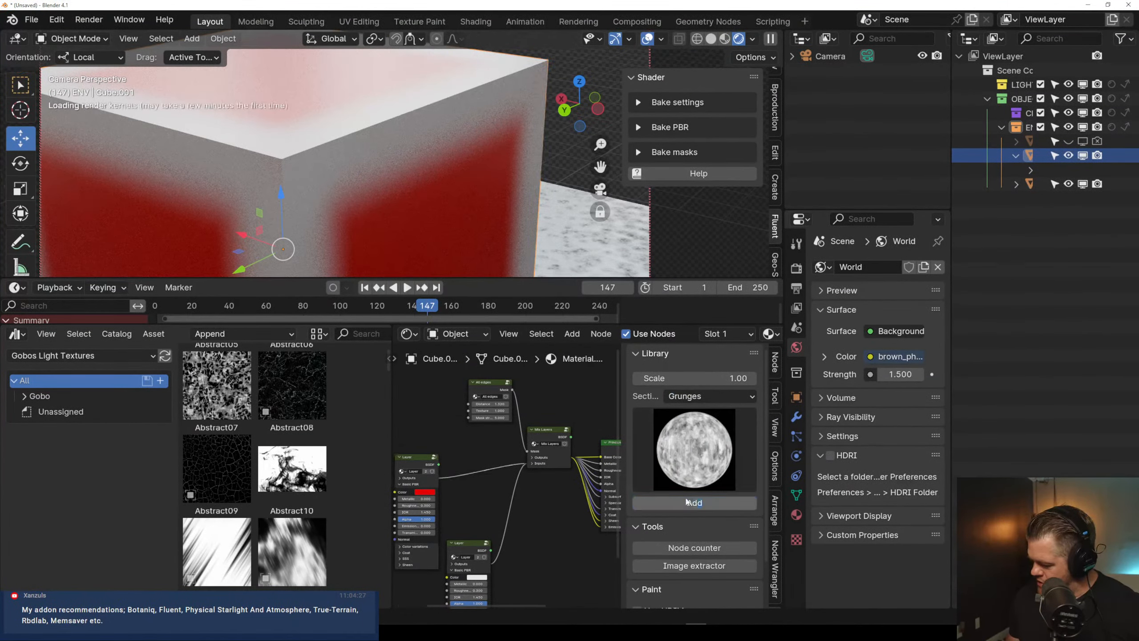
{"action": "scroll", "coordinate": [492, 532], "scroll_direction": "down", "scroll_amount": 1}
{"action": "scroll", "coordinate": [492, 532], "scroll_direction": "down", "scroll_amount": 2}
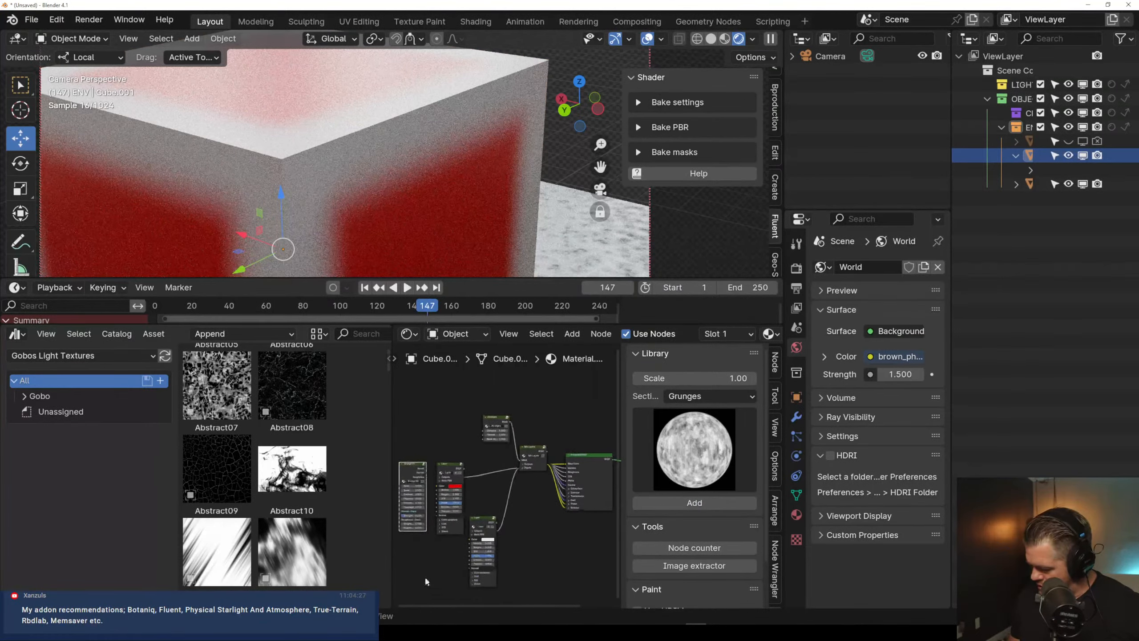
{"action": "left_click_drag", "start_coordinate": [413, 465], "coordinate": [477, 431]}
{"action": "scroll", "coordinate": [508, 473], "scroll_direction": "up", "scroll_amount": 2}
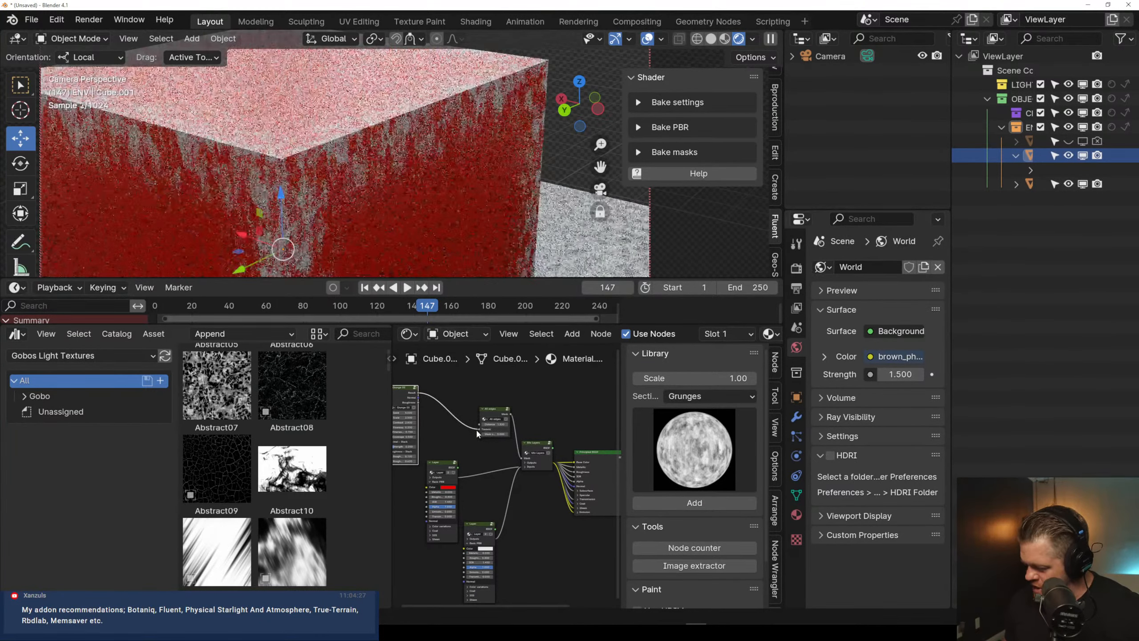
{"action": "scroll", "coordinate": [349, 196], "scroll_direction": "down", "scroll_amount": 3}
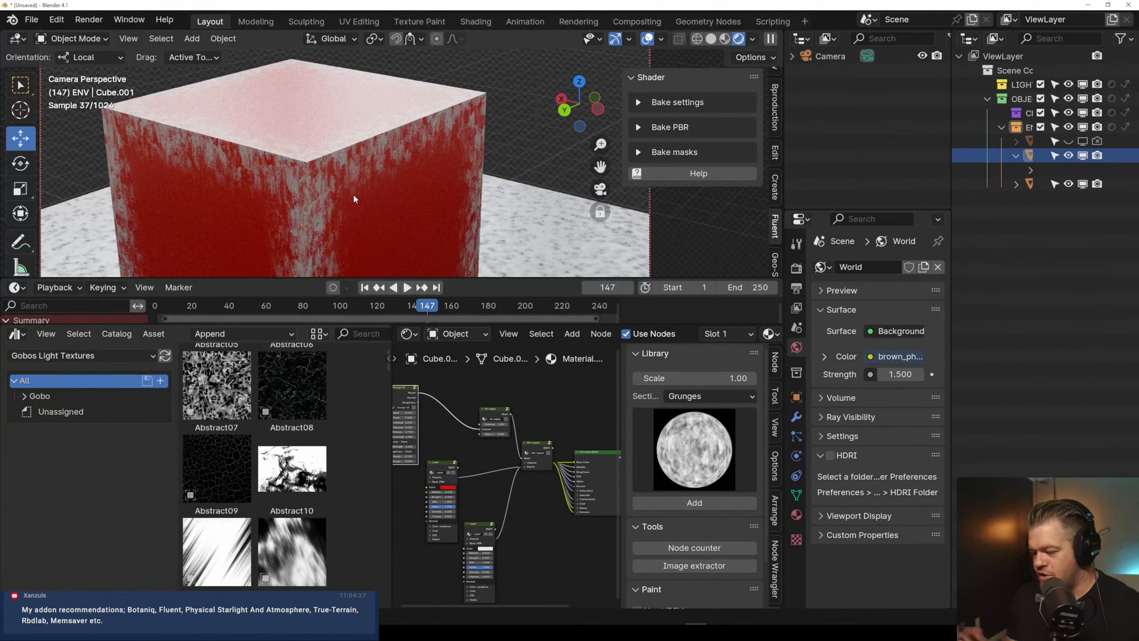
Expand the Fluent bake settings to review the map size, samples, margin and format options
{"action": "left_click", "coordinate": [638, 102]}
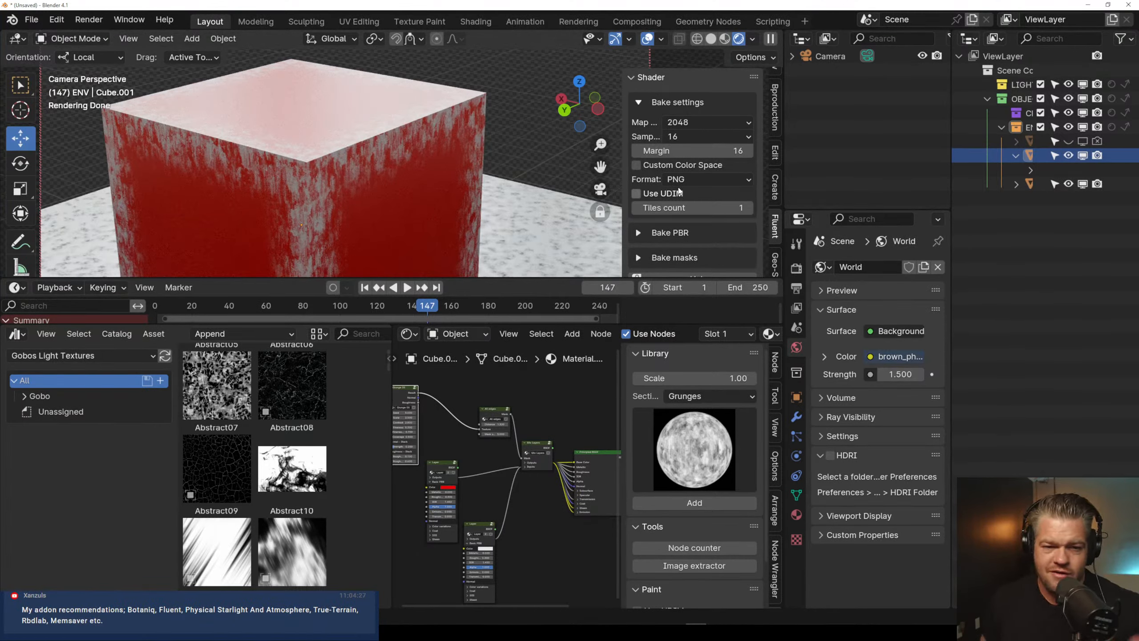
{"action": "scroll", "coordinate": [378, 224], "scroll_direction": "down", "scroll_amount": 3}
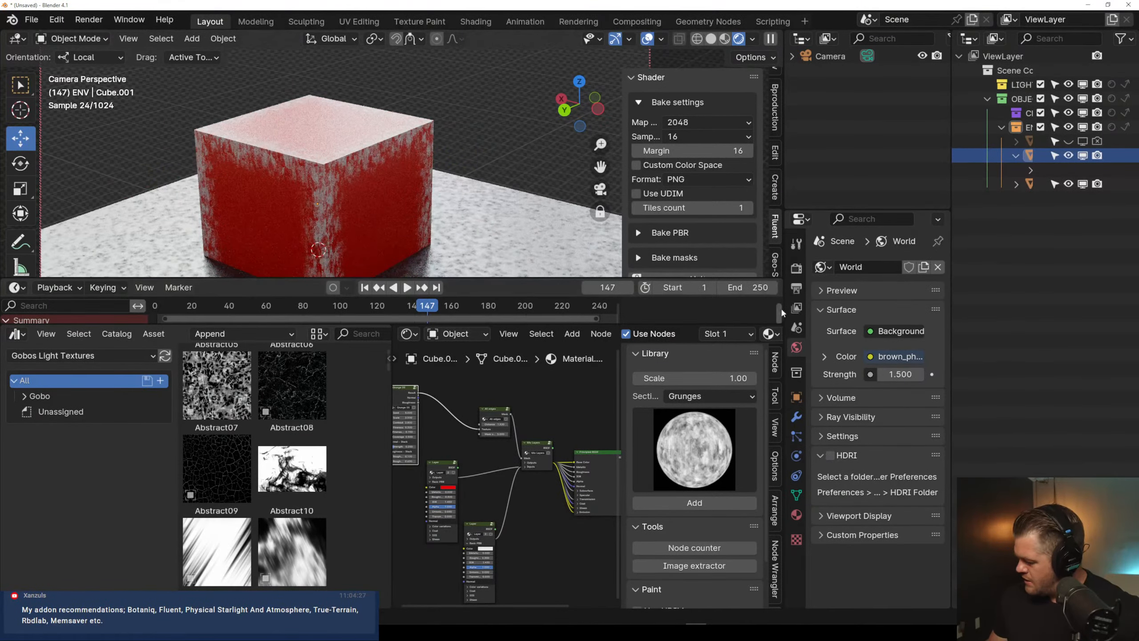
Widen the properties editor, show the world properties and collapse their HDRI section
{"action": "left_click_drag", "start_coordinate": [778, 312], "coordinate": [727, 311]}
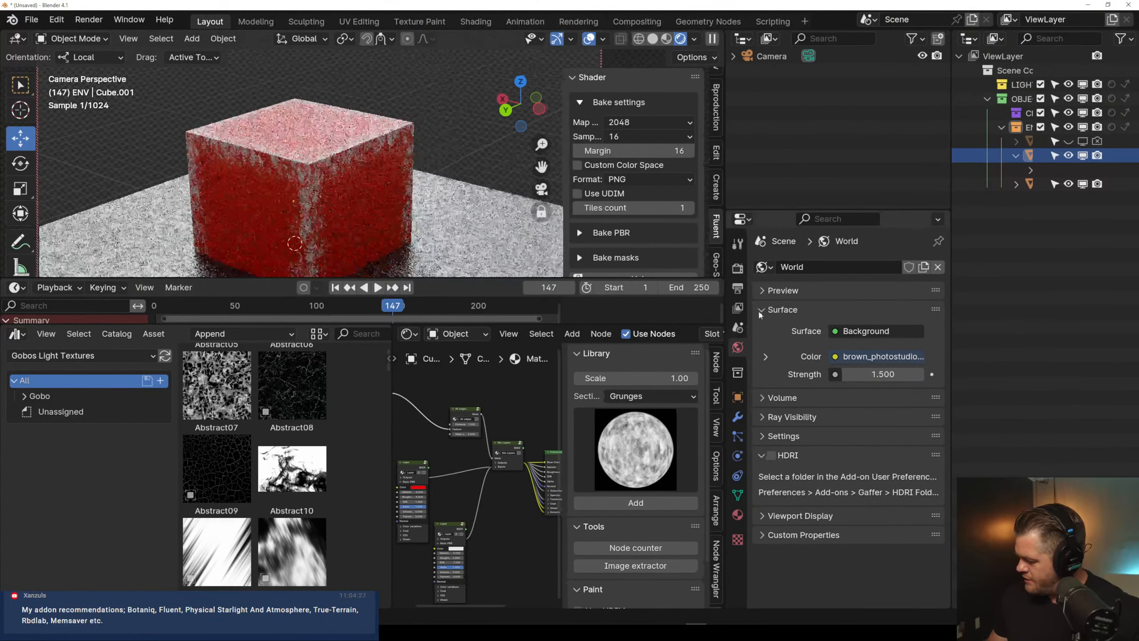
{"action": "left_click", "coordinate": [742, 271]}
{"action": "left_click", "coordinate": [737, 327]}
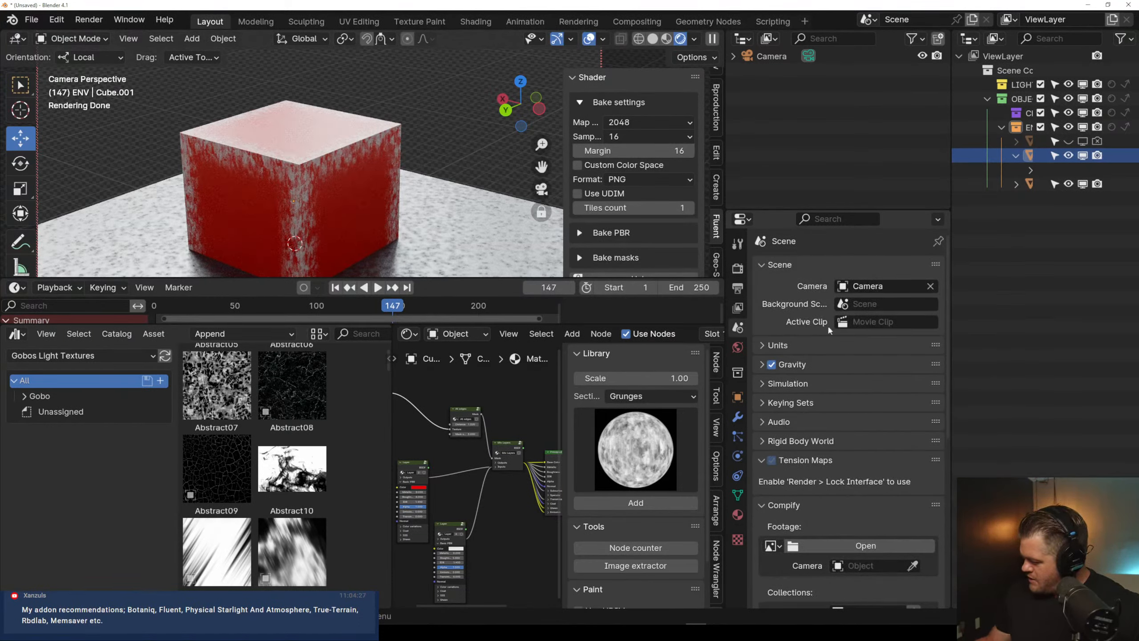
{"action": "left_click", "coordinate": [737, 347]}
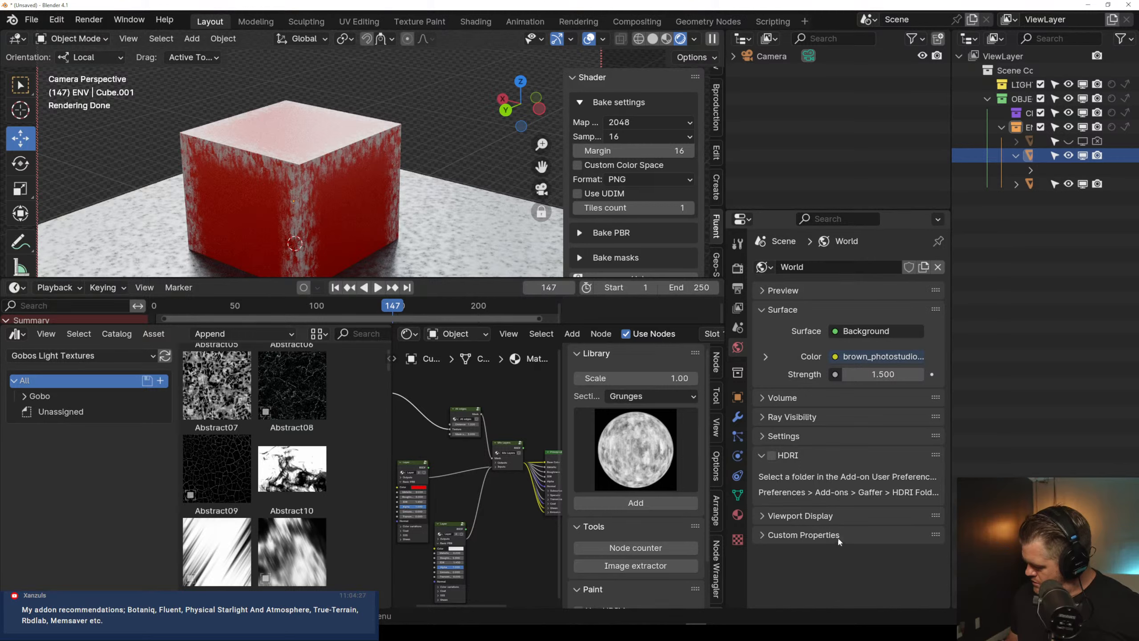
{"action": "left_click", "coordinate": [763, 456]}
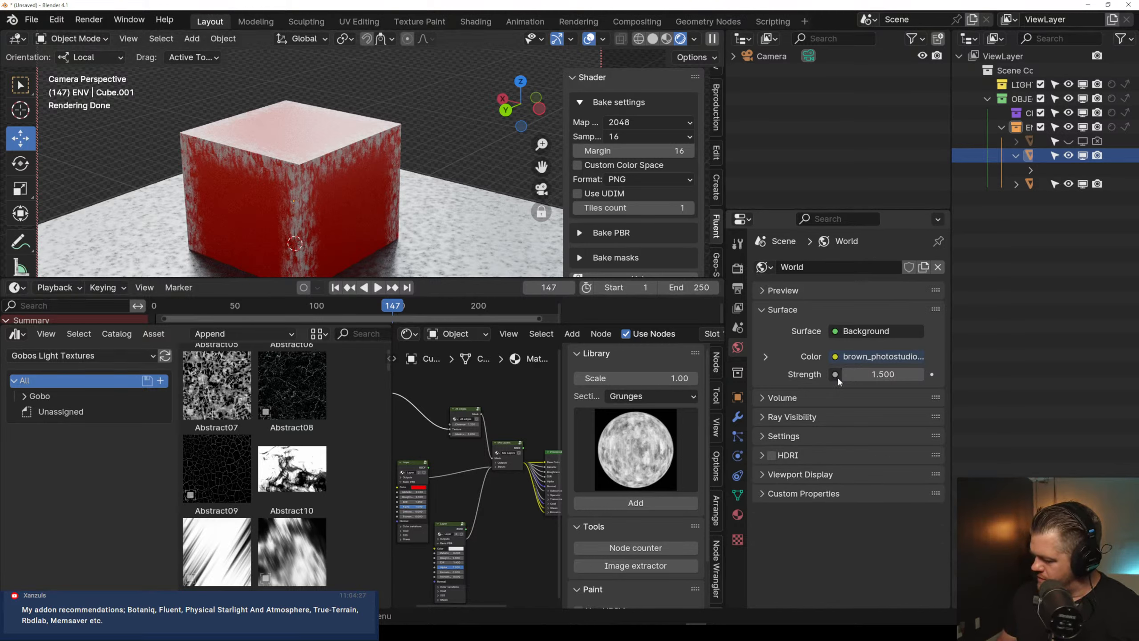
Switch the viewport to solid shading and enable the Physical Starlight and Atmosphere add-on
{"action": "left_click", "coordinate": [654, 39]}
{"action": "left_click", "coordinate": [32, 20]}
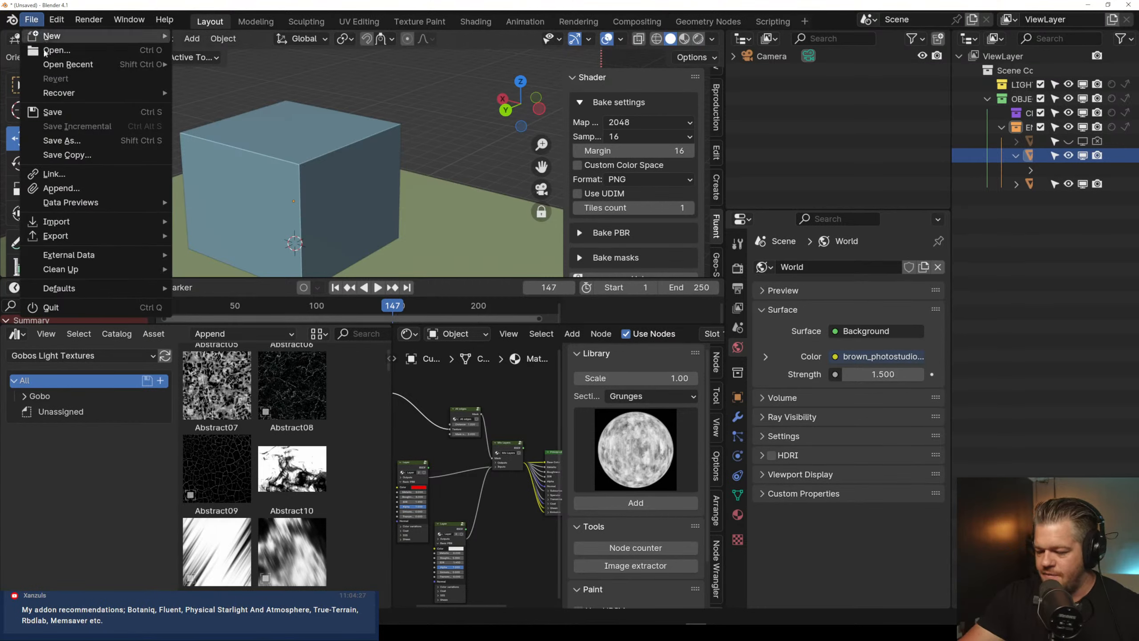
{"action": "mouse_move", "coordinate": [57, 23]}
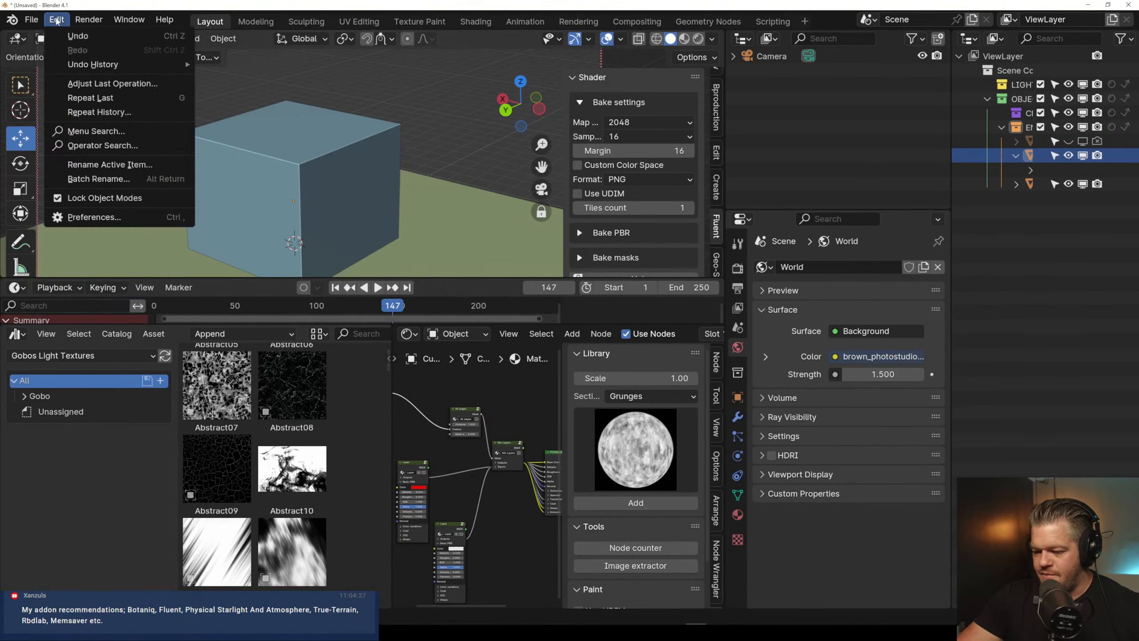
{"action": "left_click", "coordinate": [95, 217]}
{"action": "left_click", "coordinate": [46, 152]}
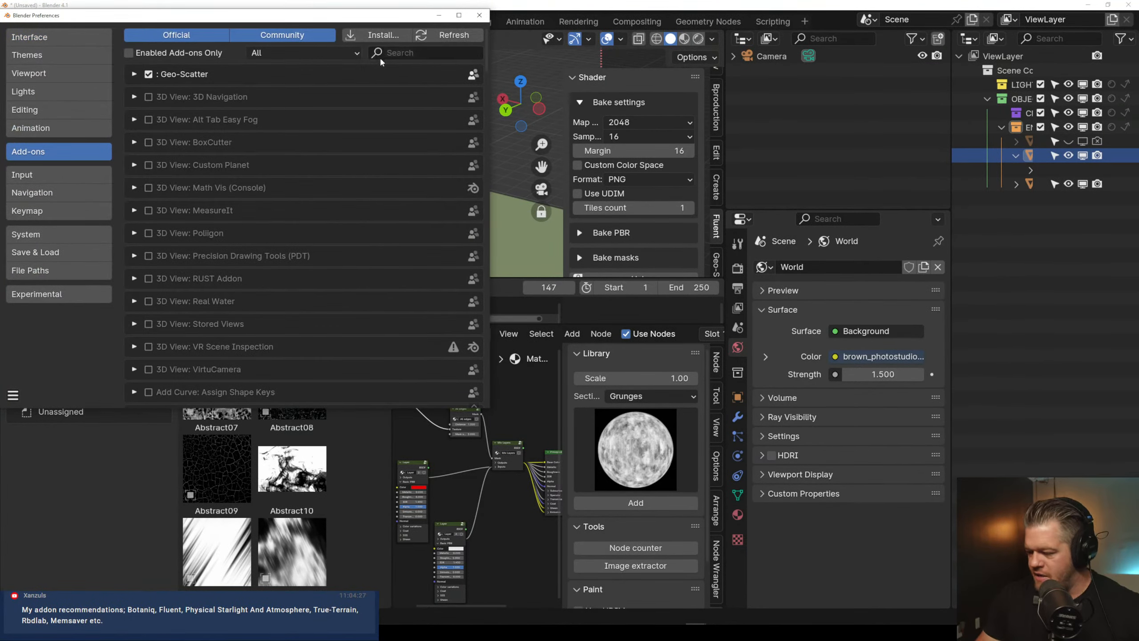
{"action": "type", "text": "star"}
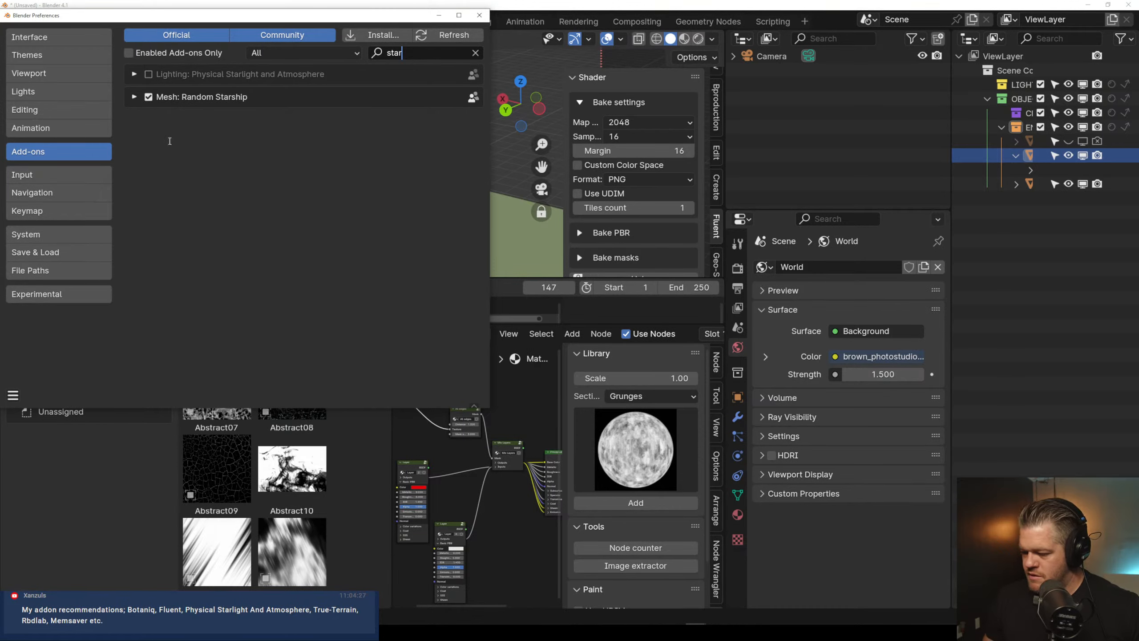
{"action": "left_click", "coordinate": [149, 74]}
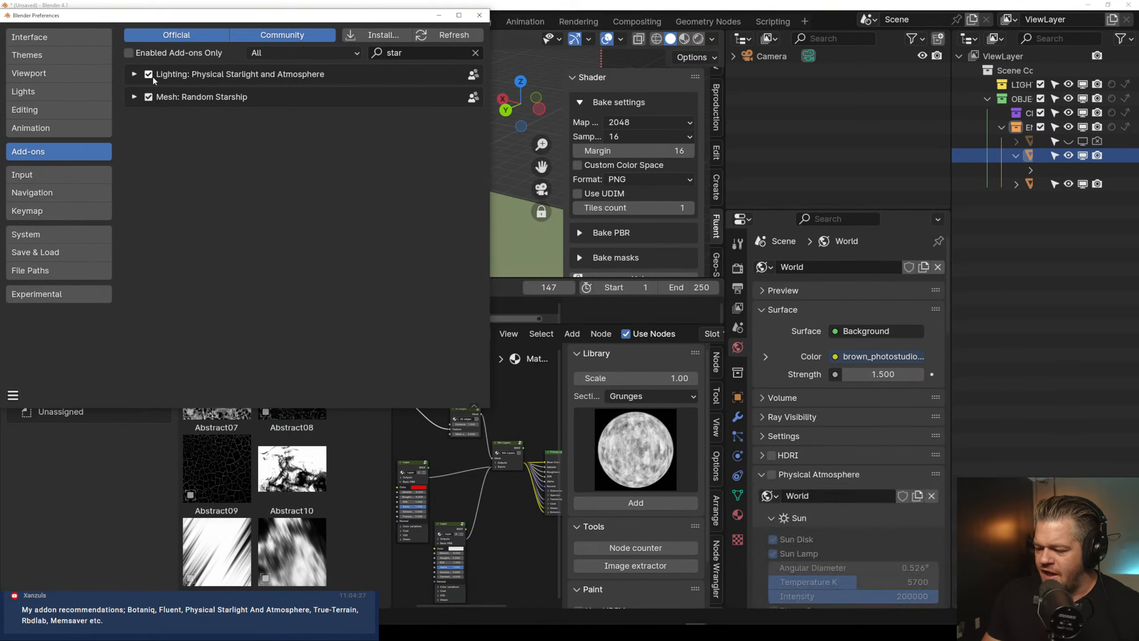
{"action": "left_click", "coordinate": [480, 16]}
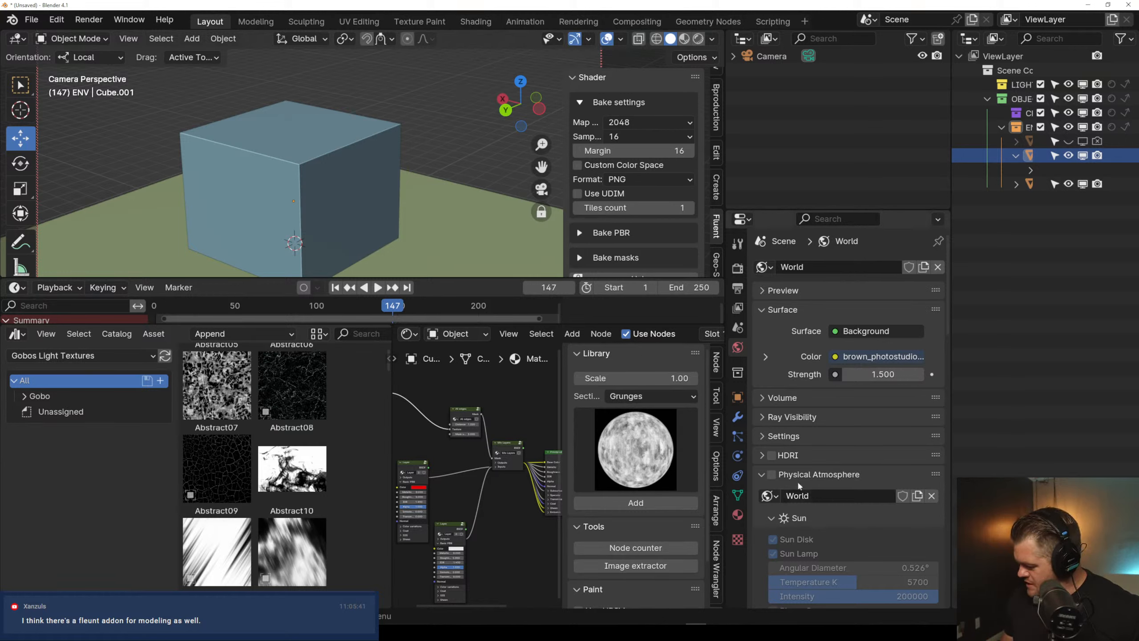
Turn on Physical Atmosphere for the world and show the cube with rendered viewport shading
{"action": "left_click", "coordinate": [772, 475]}
{"action": "scroll", "coordinate": [416, 158], "scroll_direction": "down", "scroll_amount": 3}
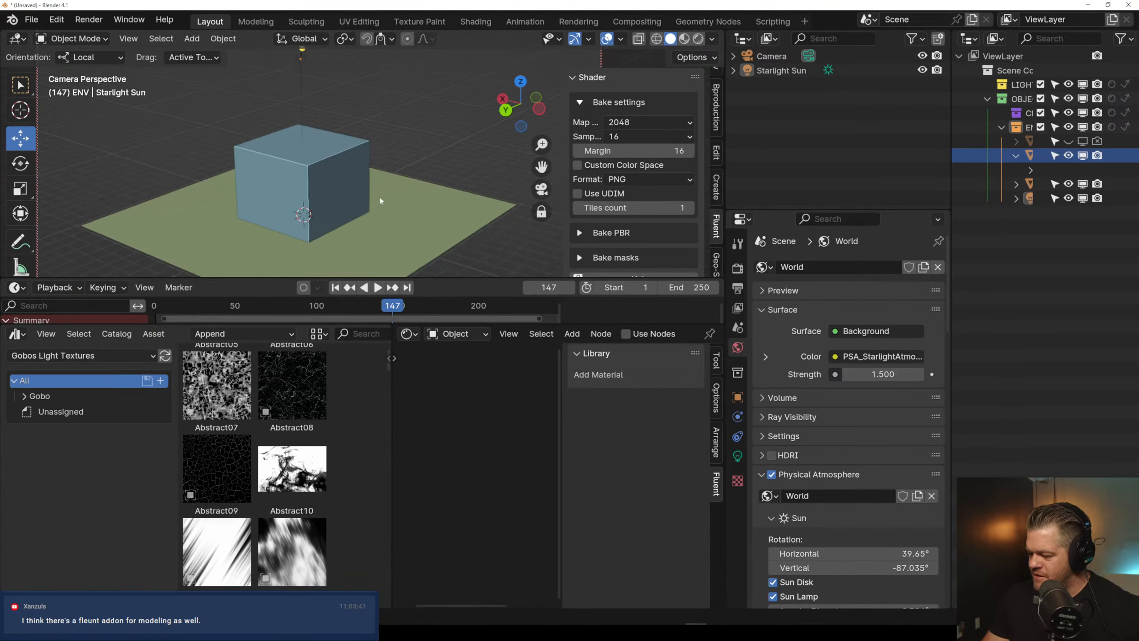
{"action": "middle_click_drag", "start_coordinate": [380, 197], "coordinate": [372, 194]}
{"action": "left_click", "coordinate": [697, 39]}
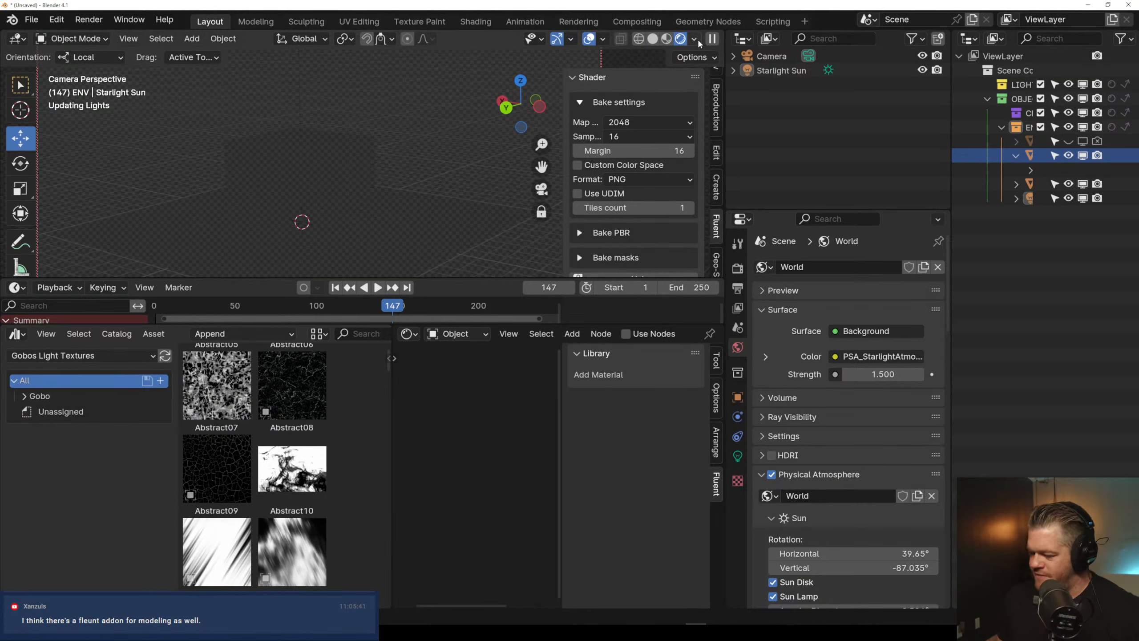
{"action": "middle_click_drag", "start_coordinate": [311, 183], "coordinate": [202, 182]}
Turn off the transparent film background in the Cycles render settings and view the sky behind the cube
{"action": "left_click", "coordinate": [739, 269]}
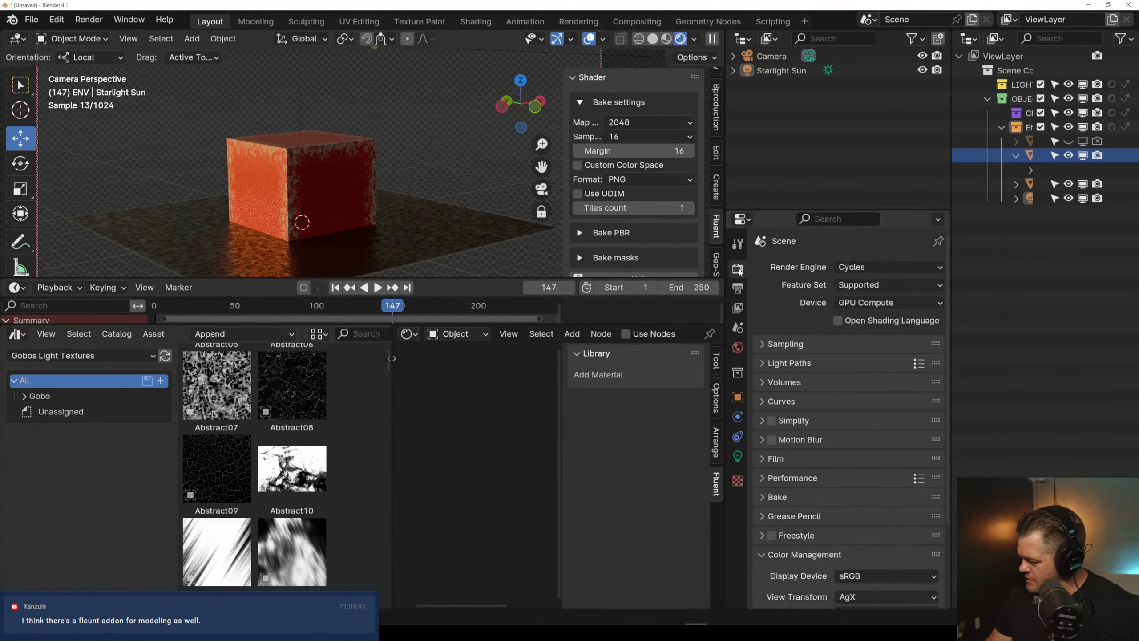
{"action": "left_click", "coordinate": [792, 458]}
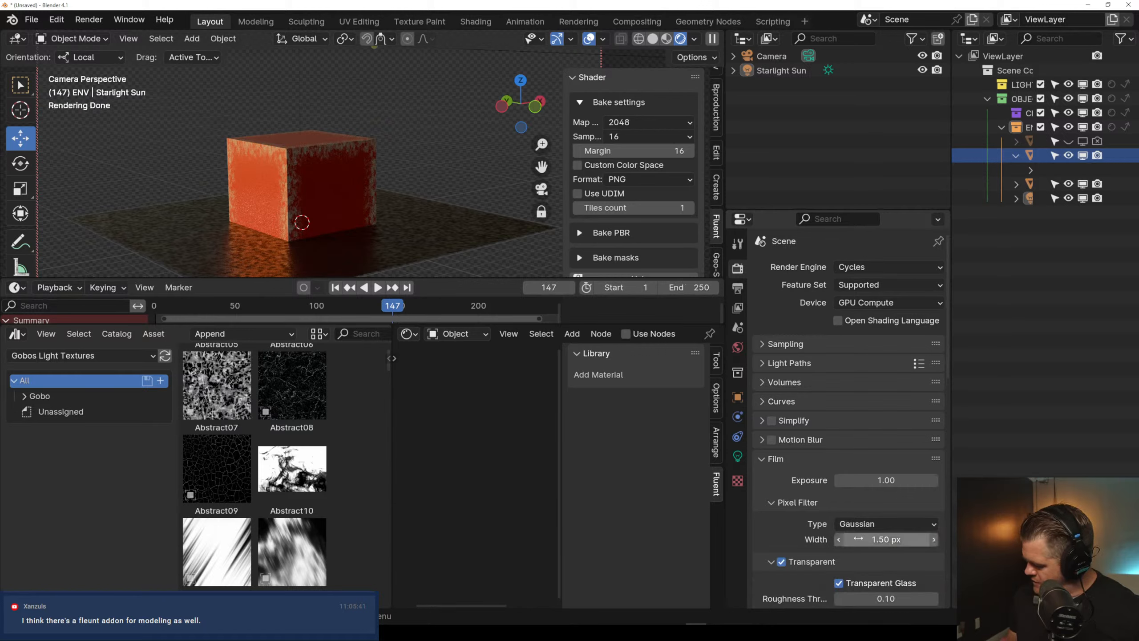
{"action": "left_click", "coordinate": [781, 562]}
{"action": "middle_click_drag", "start_coordinate": [384, 183], "coordinate": [269, 193]}
{"action": "middle_click_drag", "start_coordinate": [346, 218], "coordinate": [321, 199]}
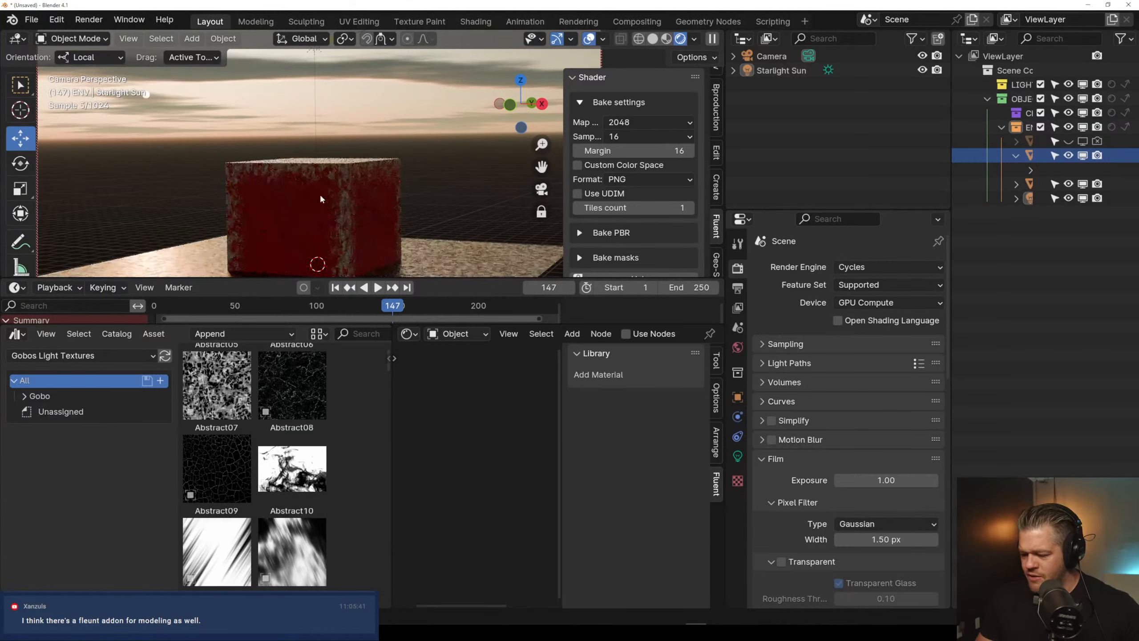
Rotate the Starlight Sun freely to a low position behind the cube, at about 30.3° horizontal and -86.5° vertical
{"action": "scroll", "coordinate": [328, 152], "scroll_direction": "down", "scroll_amount": 3}
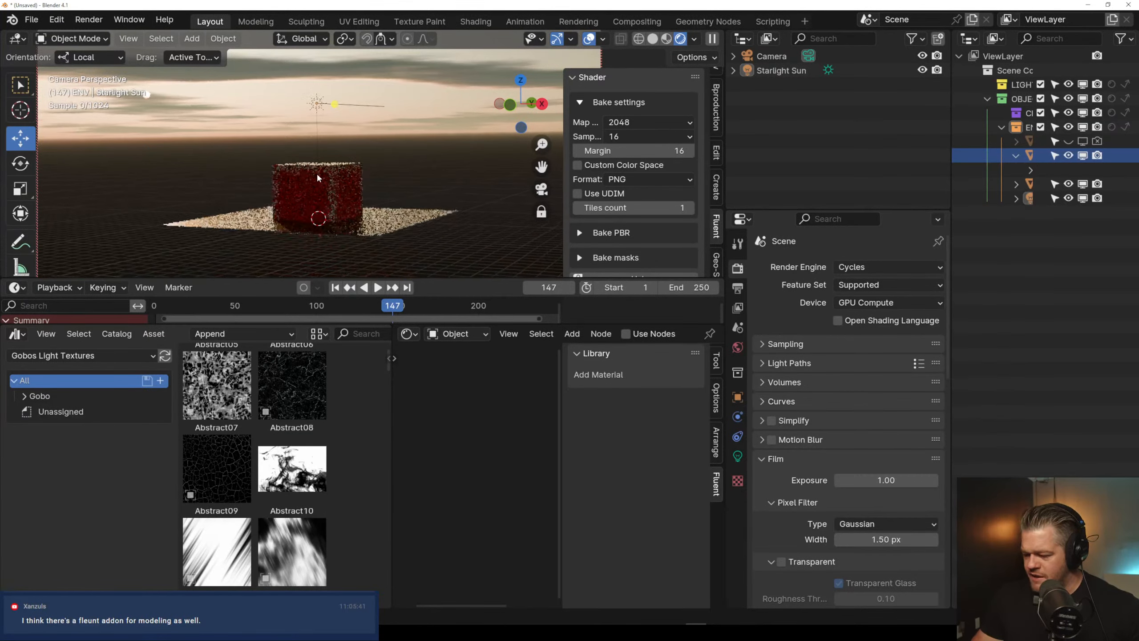
{"action": "left_click", "coordinate": [332, 102]}
{"action": "key", "text": "r"}
{"action": "left_click_drag", "start_coordinate": [344, 140], "coordinate": [308, 145]}
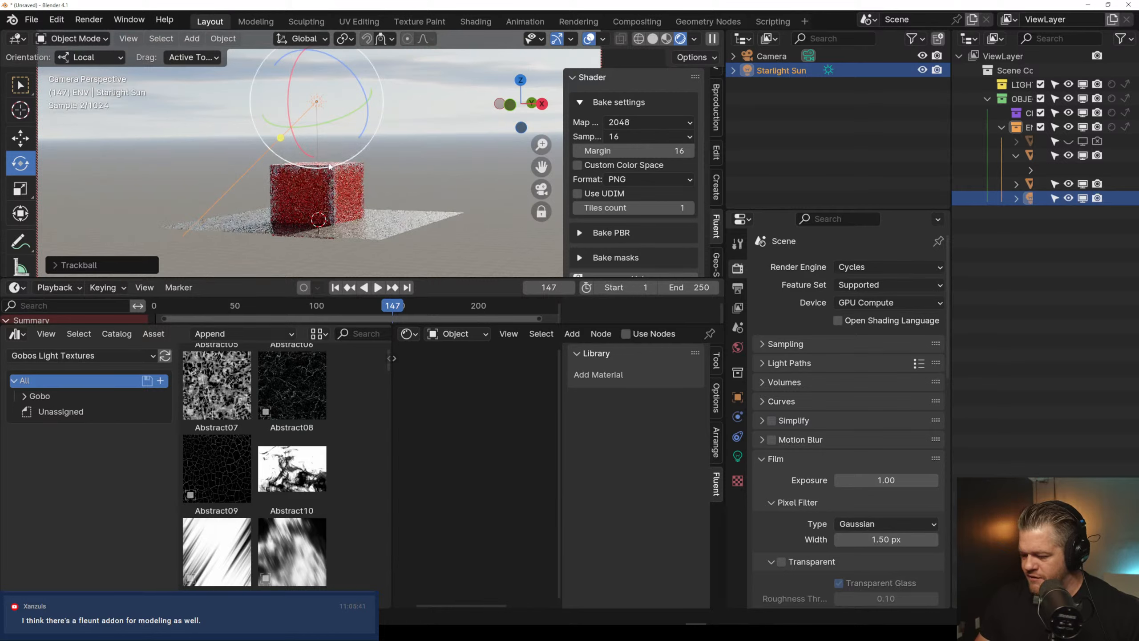
{"action": "key", "text": "r"}
{"action": "key", "text": "r"}
{"action": "left_click", "coordinate": [351, 119]}
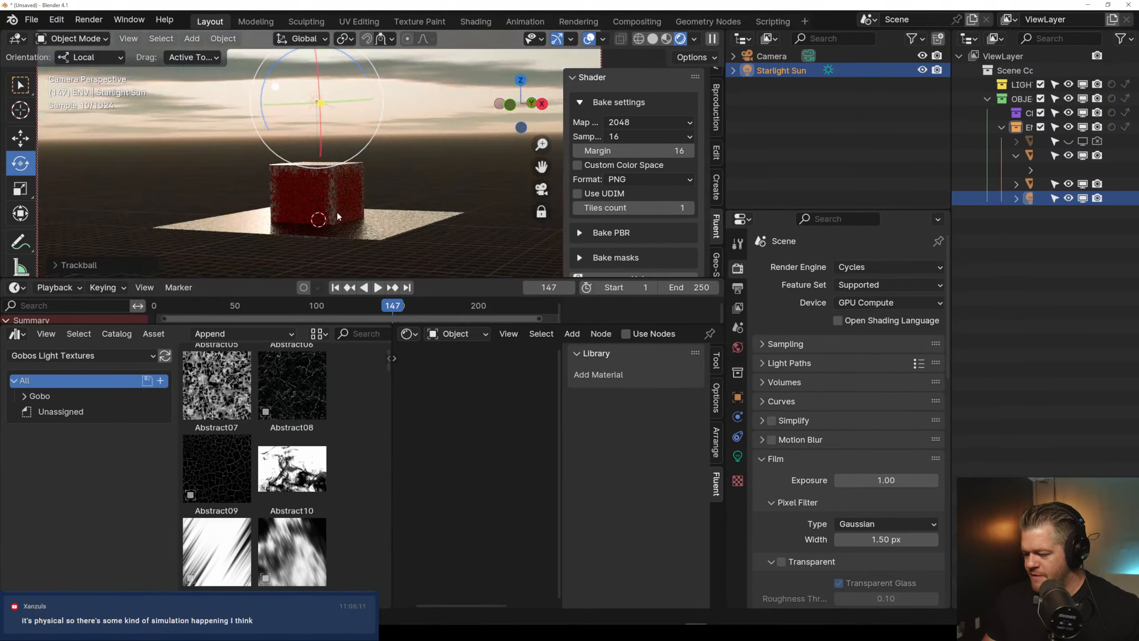
{"action": "scroll", "coordinate": [344, 193], "scroll_direction": "up", "scroll_amount": 2}
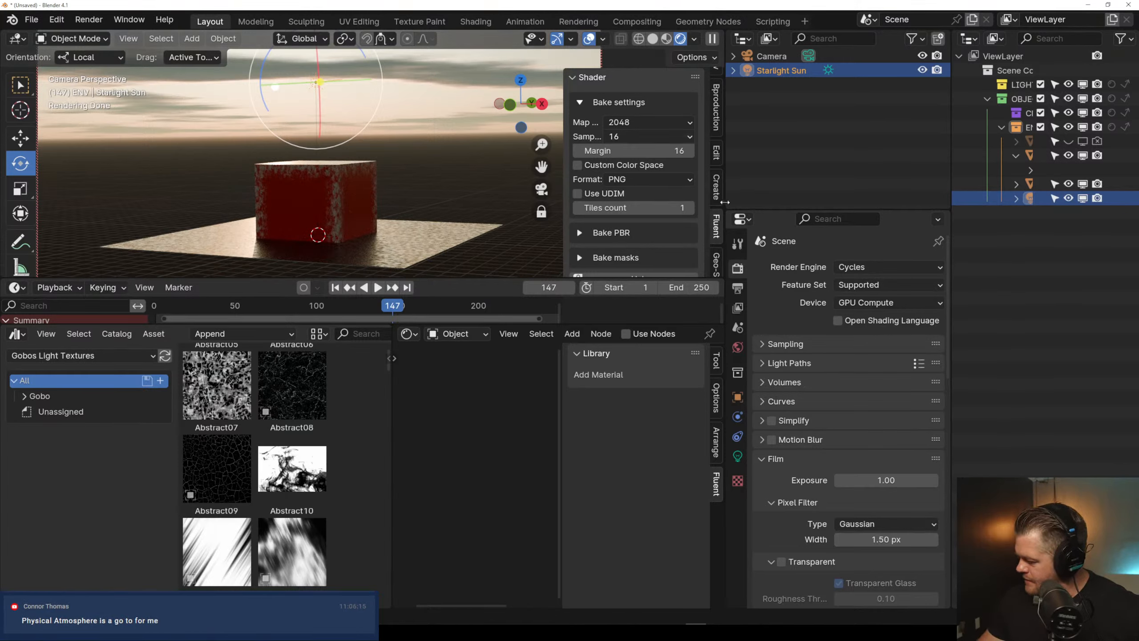
Show the Physical Atmosphere settings in the viewport sidebar and delete the ground plane under the cube
{"action": "scroll", "coordinate": [717, 259], "scroll_direction": "down", "scroll_amount": 5}
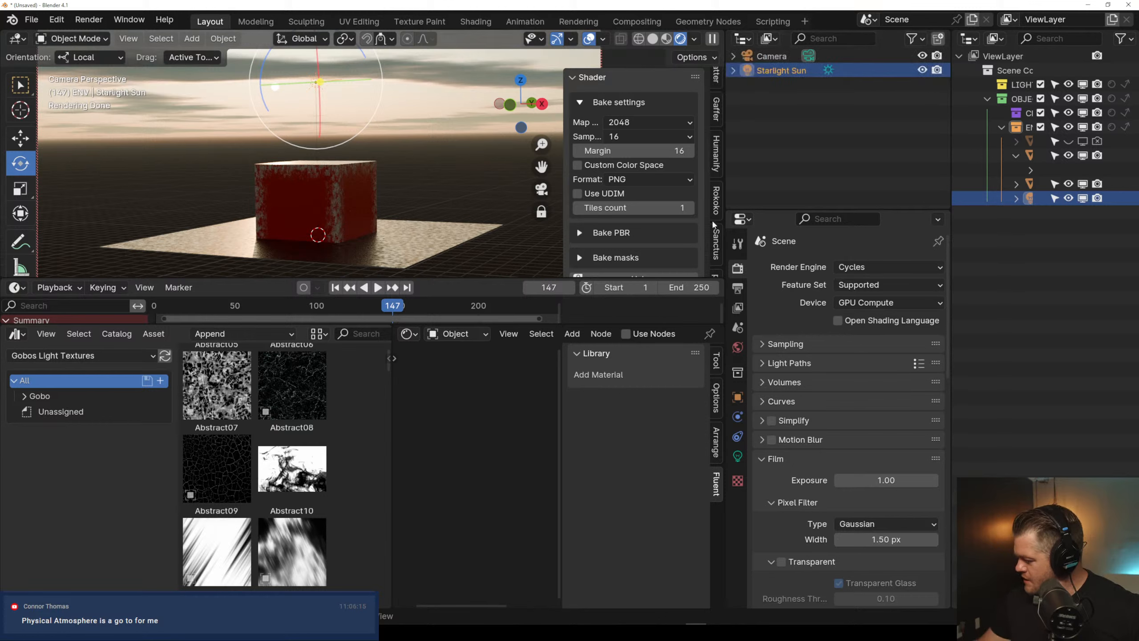
{"action": "left_click", "coordinate": [717, 244]}
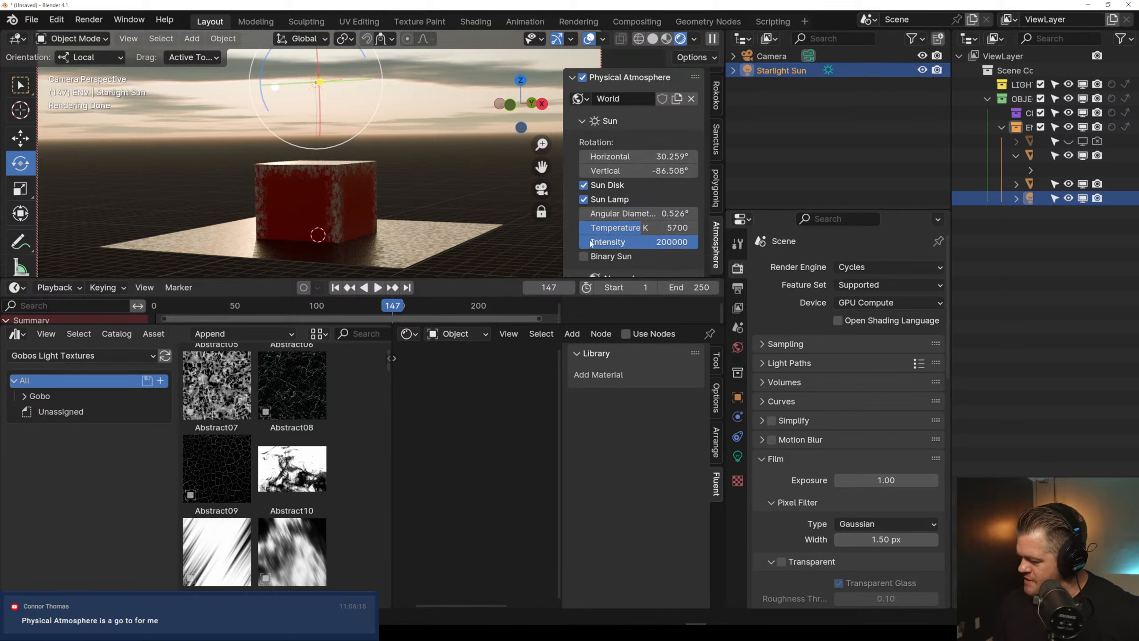
{"action": "left_click", "coordinate": [411, 251]}
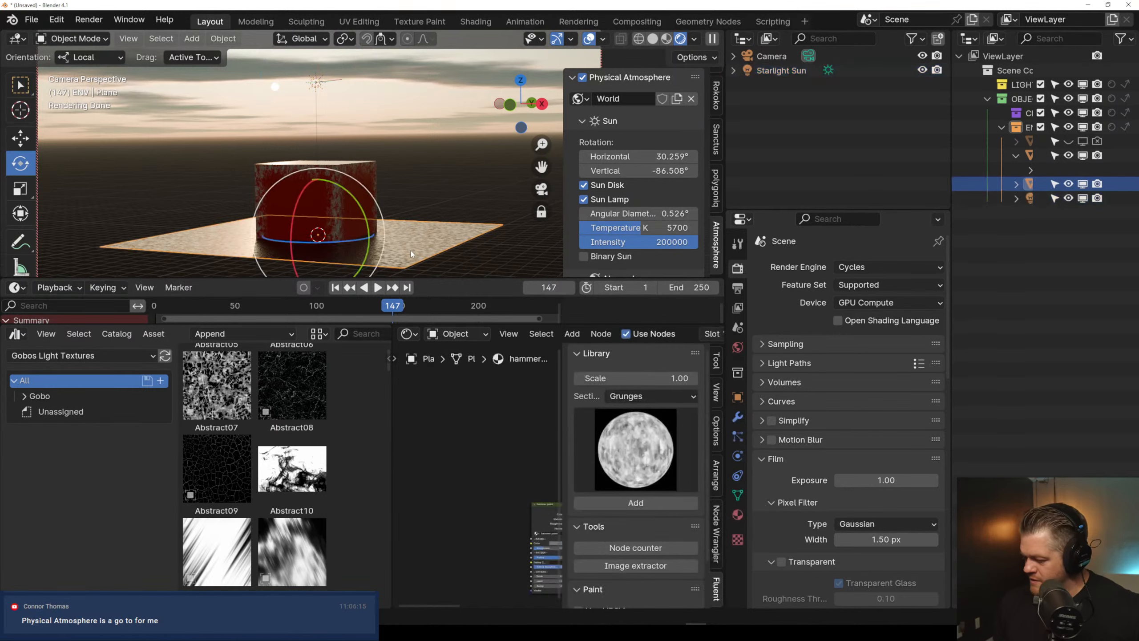
{"action": "key", "text": "Delete"}
Place the ec1 water asset from the RealWater_1.2.0_assets_lib library into the scene in front of the cube
{"action": "left_click", "coordinate": [73, 357]}
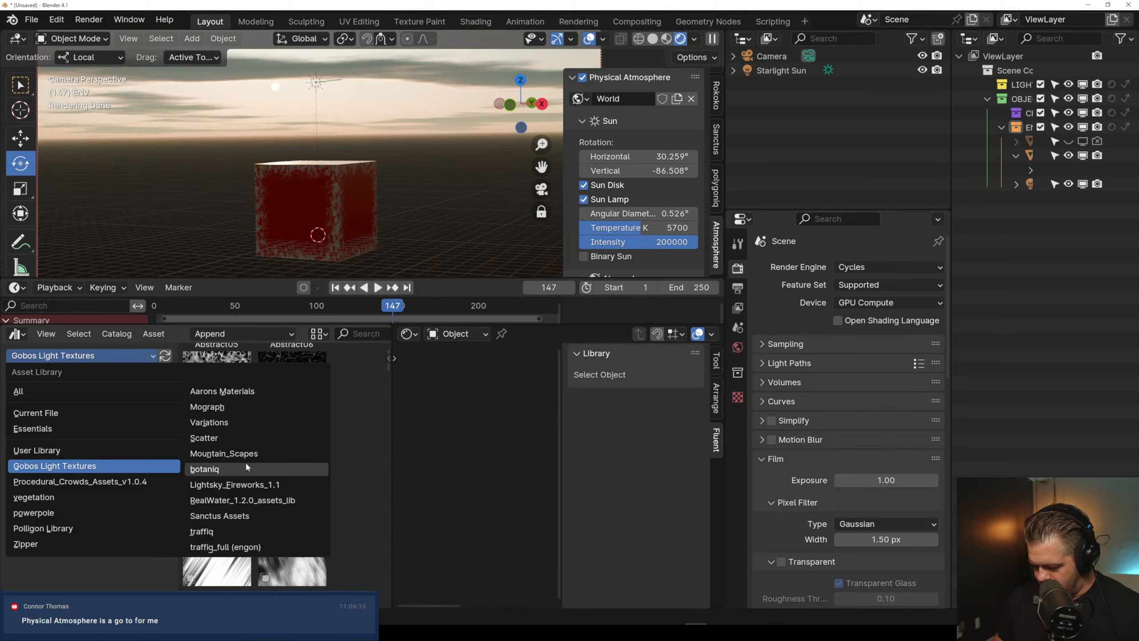
{"action": "left_click", "coordinate": [278, 500]}
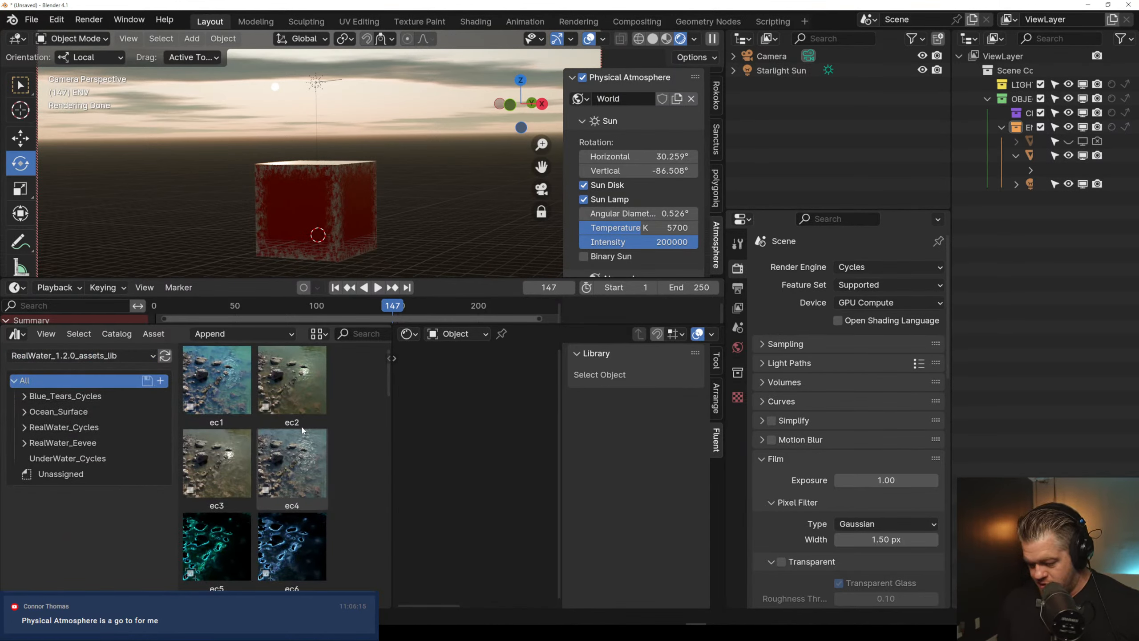
{"action": "left_click", "coordinate": [23, 411]}
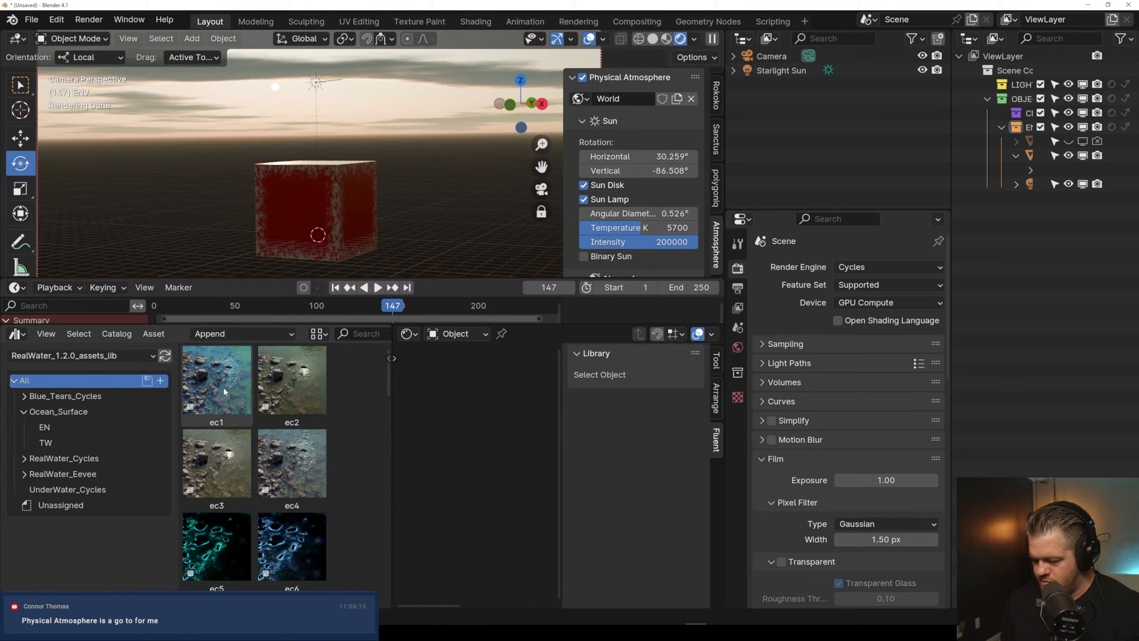
{"action": "left_click_drag", "start_coordinate": [222, 386], "coordinate": [274, 267]}
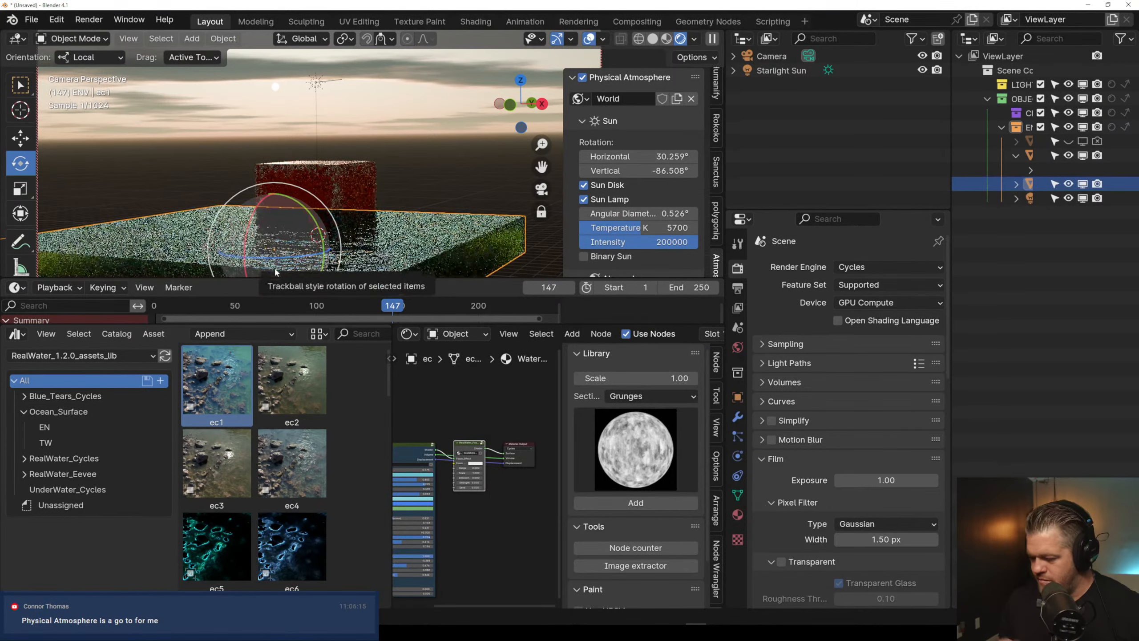
Enlarge the ec1 water block until it surrounds the cube, and lower it so the cube rises out of the surface
{"action": "middle_click_drag", "start_coordinate": [383, 253], "coordinate": [369, 224]}
{"action": "key", "text": "r"}
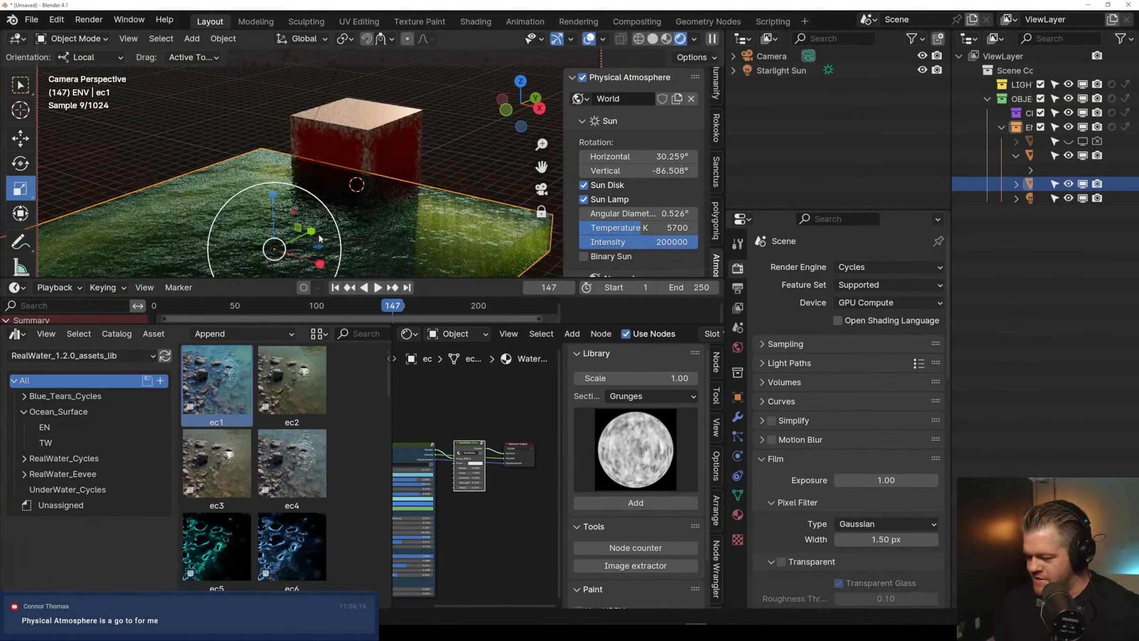
{"action": "left_click_drag", "start_coordinate": [309, 241], "coordinate": [431, 206]}
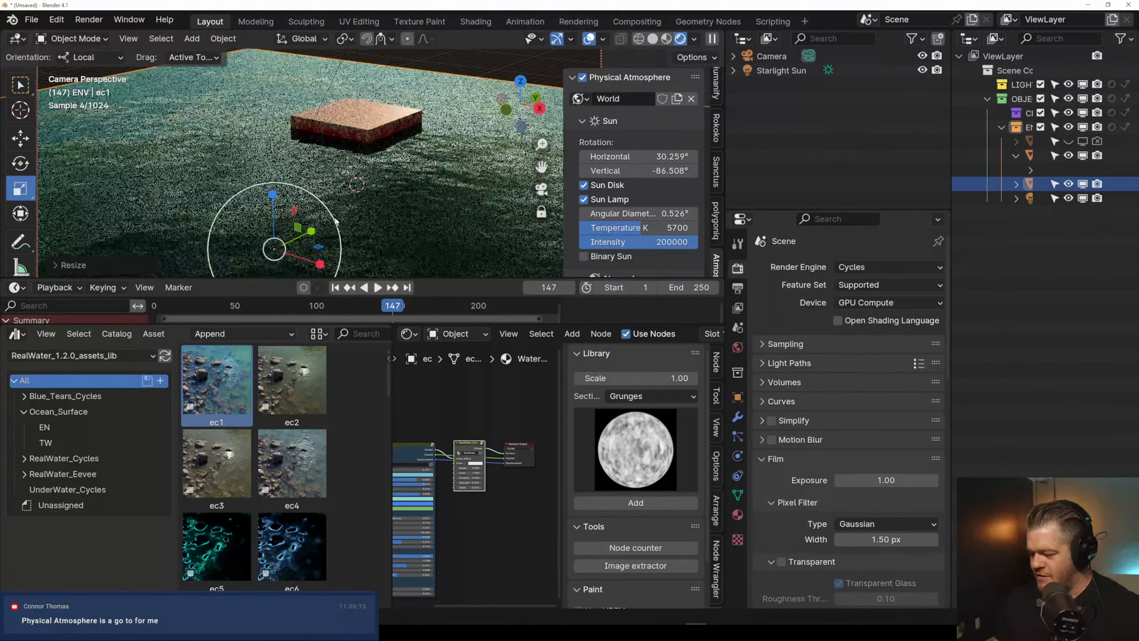
{"action": "key", "text": "w"}
{"action": "left_click_drag", "start_coordinate": [274, 195], "coordinate": [274, 225]}
{"action": "middle_click_drag", "start_coordinate": [404, 235], "coordinate": [394, 173]}
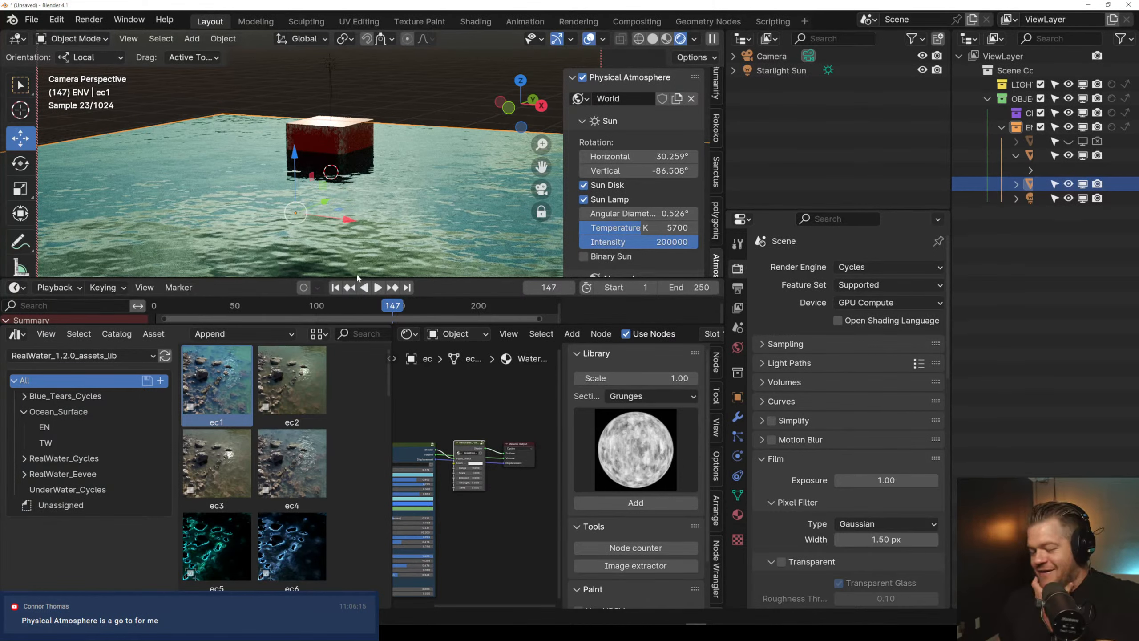
{"action": "middle_click_drag", "start_coordinate": [360, 220], "coordinate": [361, 290], "text": "ctrl"}
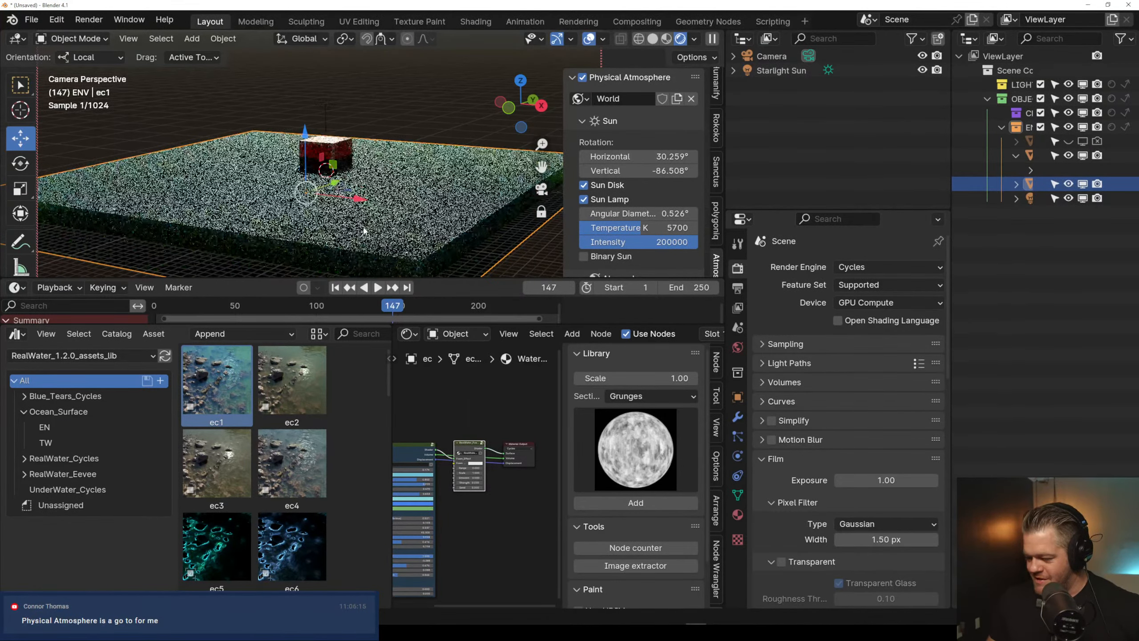
{"action": "middle_click_drag", "start_coordinate": [398, 213], "coordinate": [371, 261]}
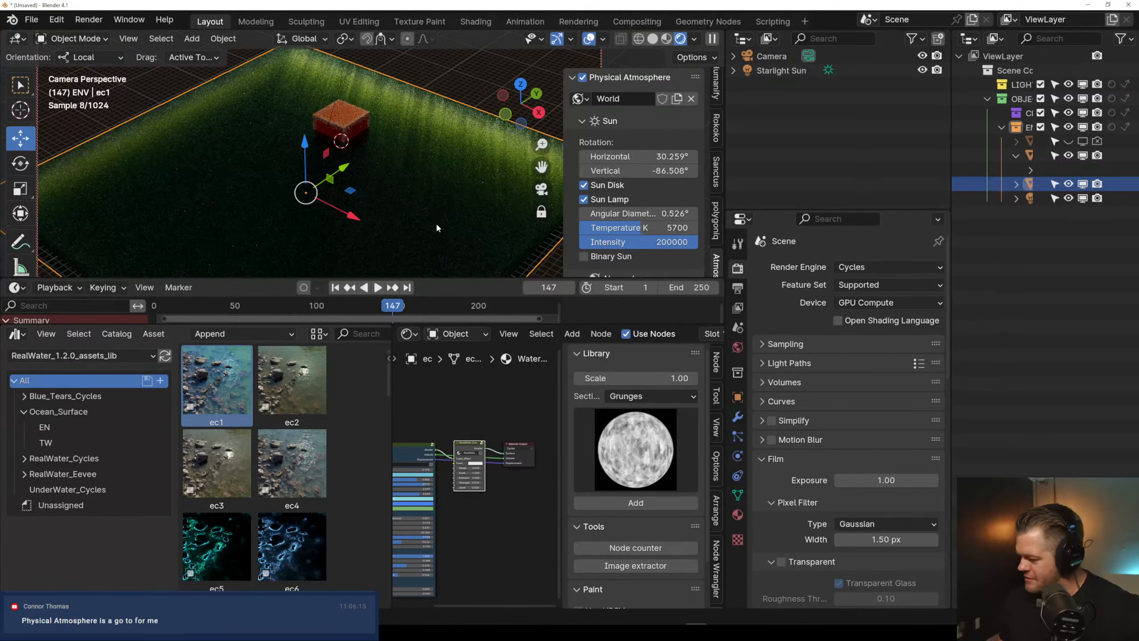
Increase the waves amount in the RealWater shader node of the water material
{"action": "middle_click_drag", "start_coordinate": [471, 523], "coordinate": [513, 503]}
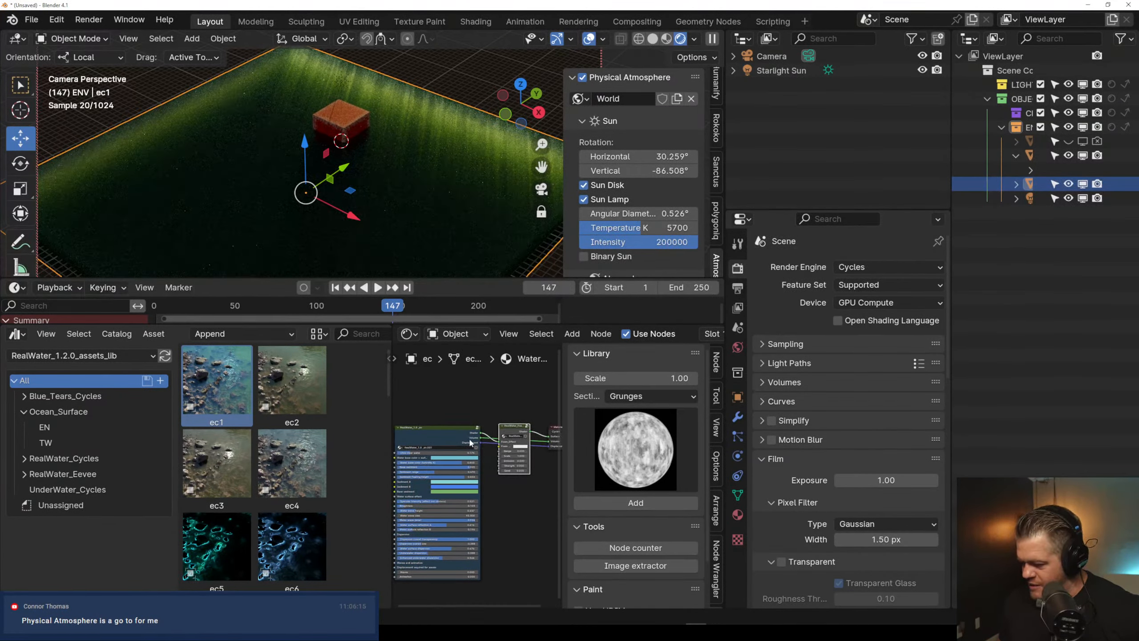
{"action": "scroll", "coordinate": [477, 462], "scroll_direction": "up", "scroll_amount": 3}
{"action": "middle_click_drag", "start_coordinate": [499, 507], "coordinate": [553, 491]}
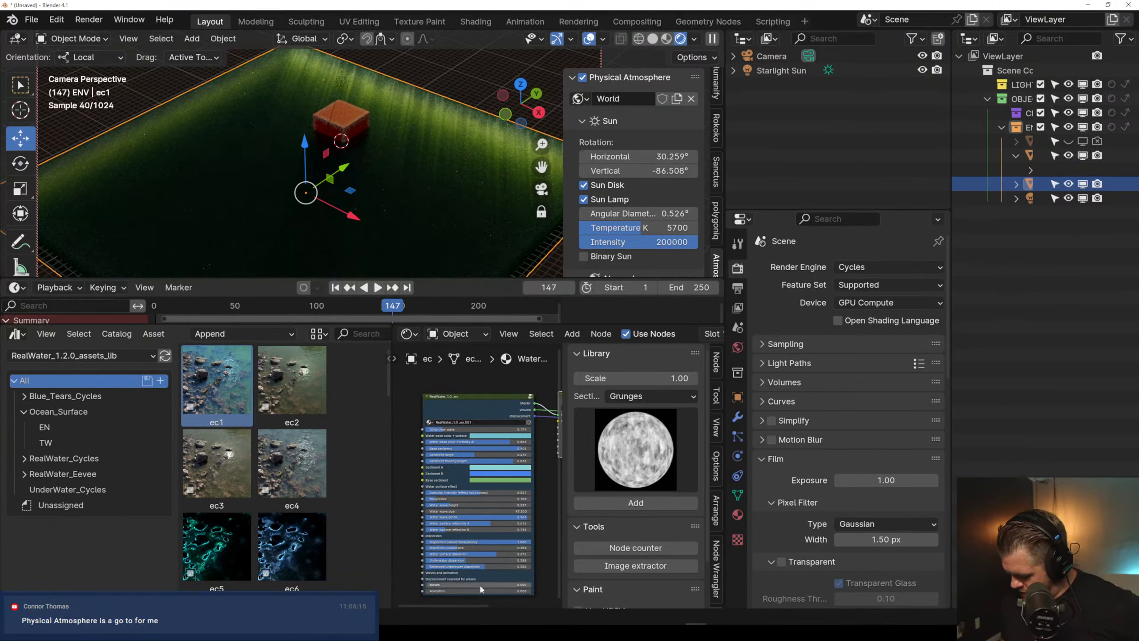
{"action": "left_click_drag", "start_coordinate": [480, 585], "coordinate": [512, 581]}
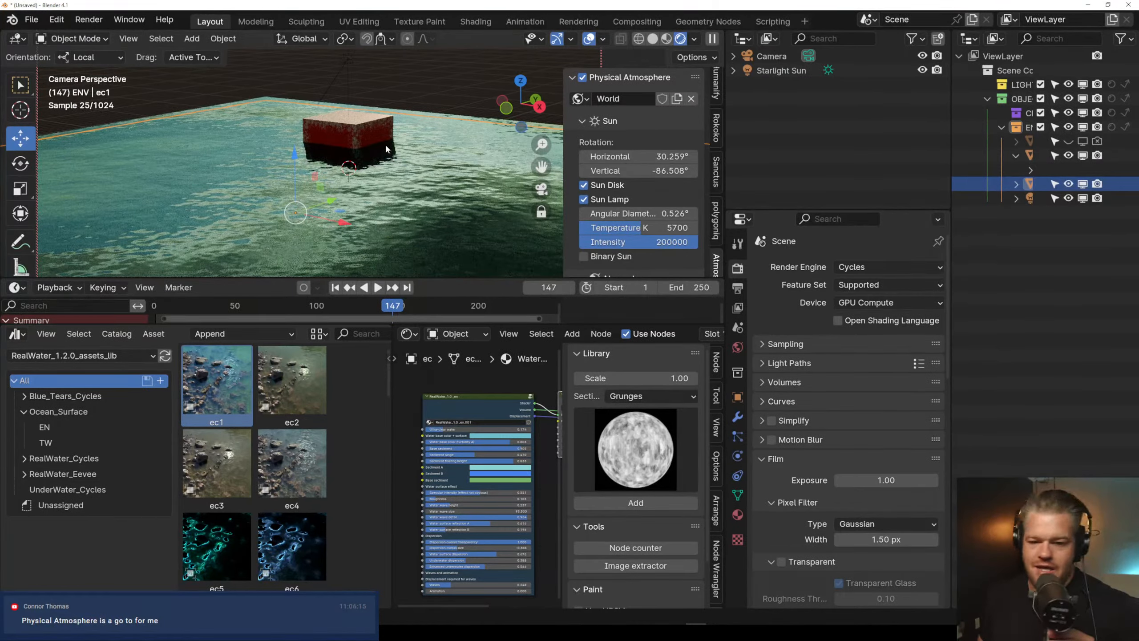
{"action": "scroll", "coordinate": [380, 221], "scroll_direction": "down", "scroll_amount": 3}
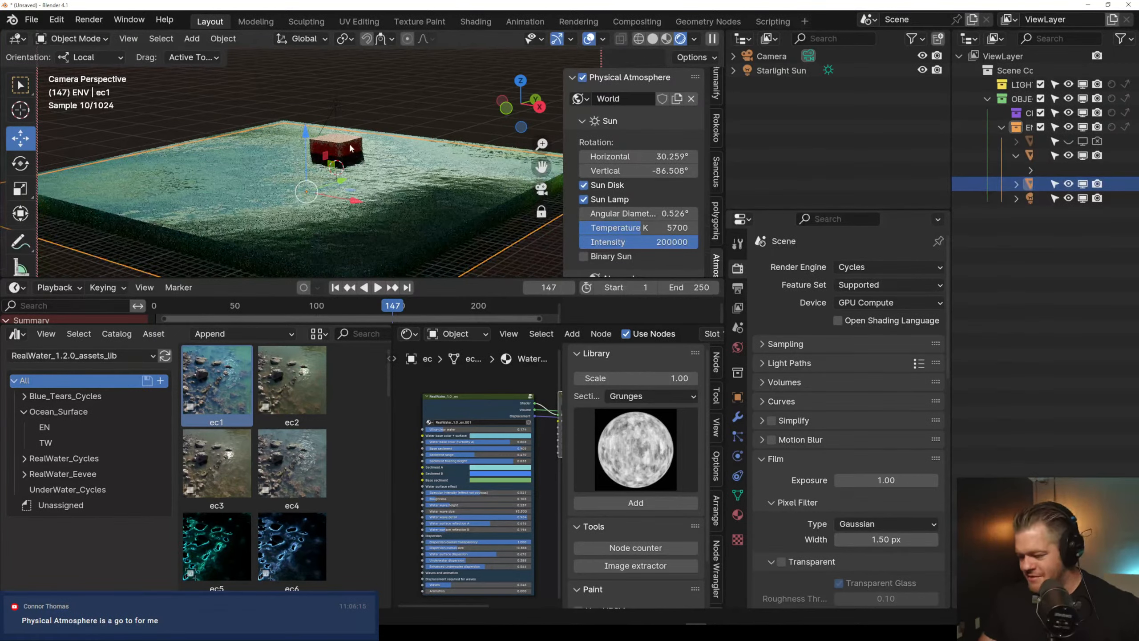
Add a UV sphere to the water in front of the cube and enlarge it
{"action": "key", "text": "F3"}
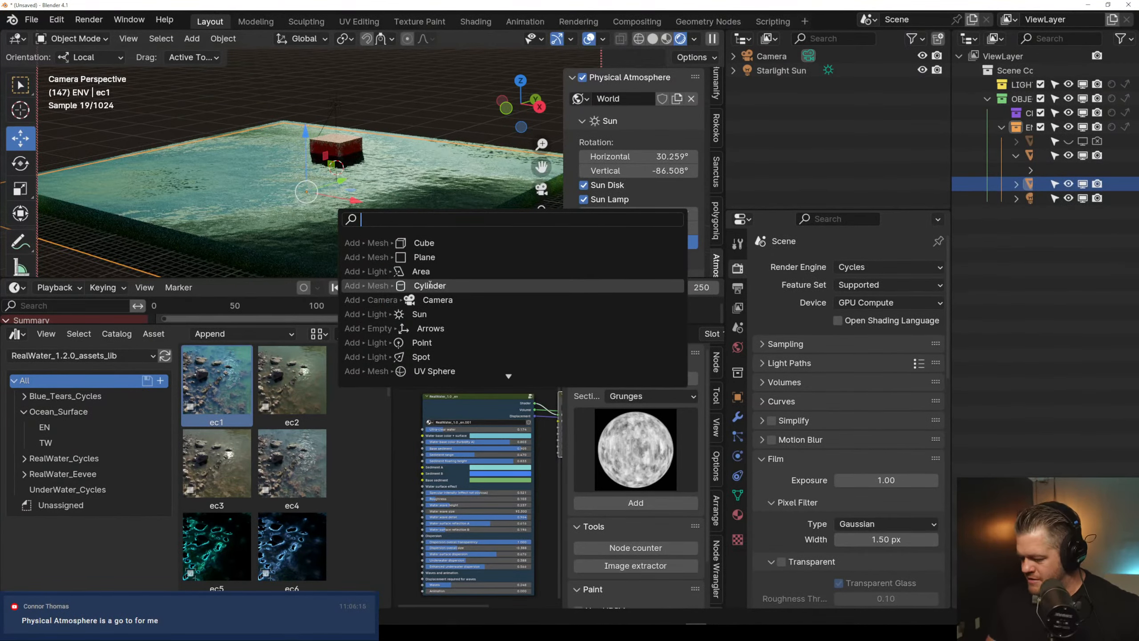
{"action": "left_click", "coordinate": [433, 371]}
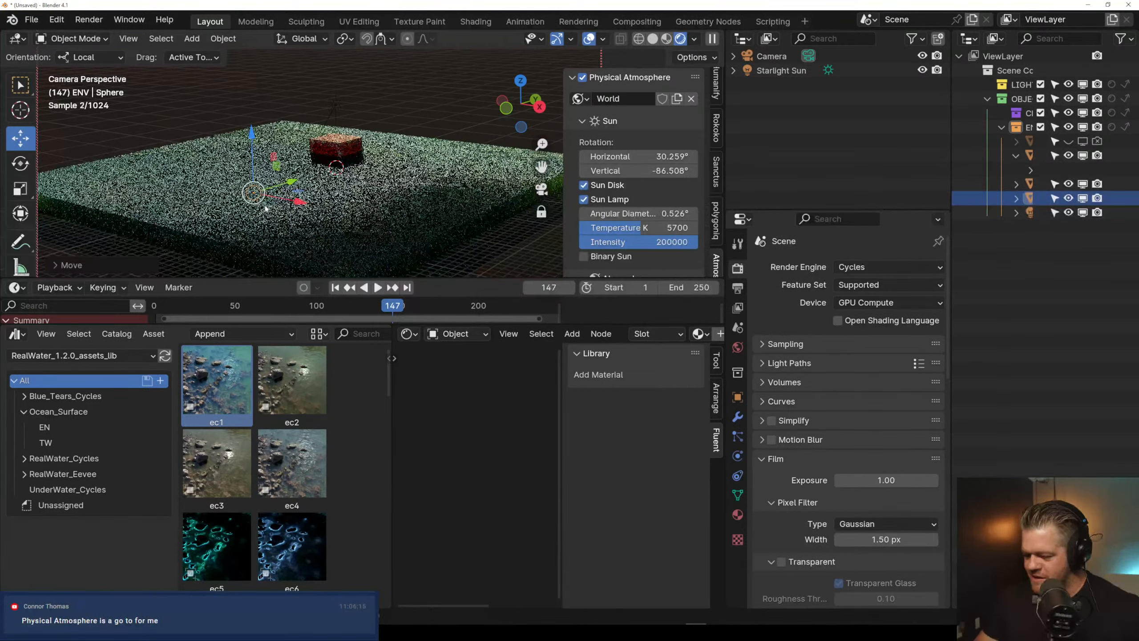
{"action": "middle_click_drag", "start_coordinate": [263, 206], "coordinate": [262, 247]}
{"action": "key", "text": "s"}
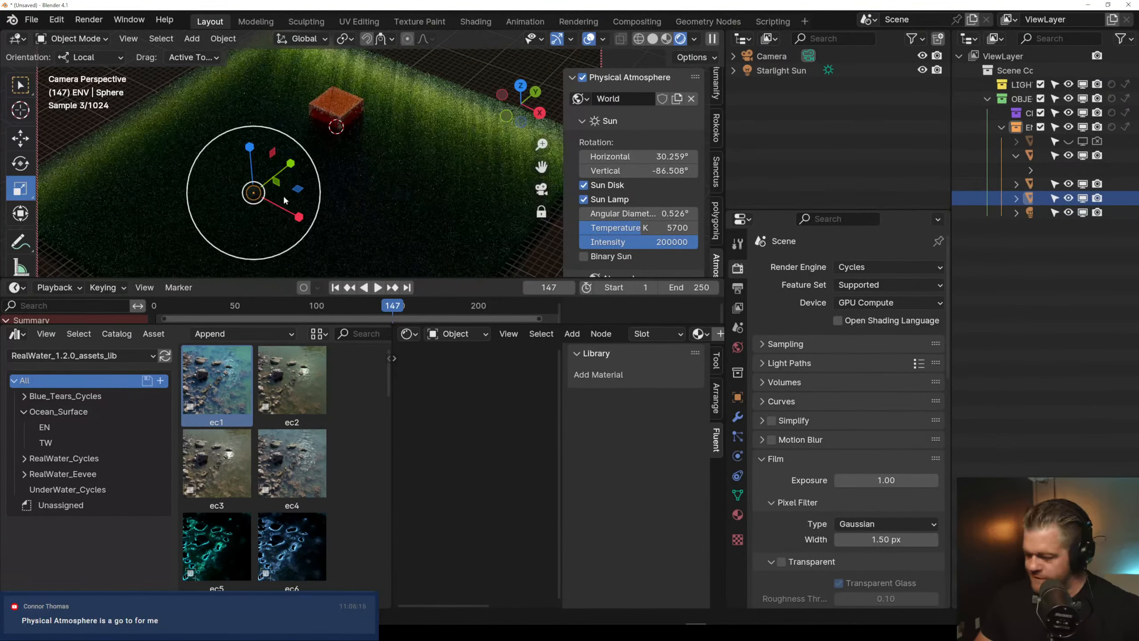
{"action": "left_click_drag", "start_coordinate": [391, 230], "coordinate": [491, 78]}
{"action": "left_click", "coordinate": [495, 76]}
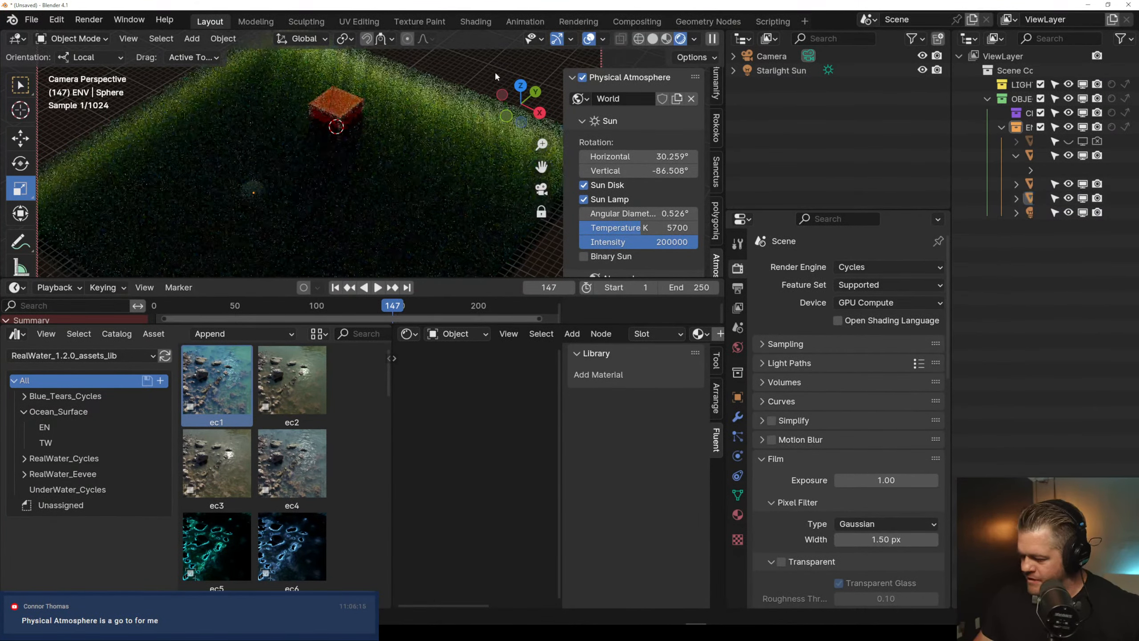
Rotate the Starlight Sun higher above the water, to about 28.7° horizontal and -61.1° vertical
{"action": "mouse_move", "coordinate": [250, 211]}
{"action": "middle_mouse_down"}
{"action": "mouse_move", "coordinate": [286, 174]}
{"action": "mouse_move", "coordinate": [204, 224]}
{"action": "mouse_move", "coordinate": [258, 202]}
{"action": "mouse_move", "coordinate": [251, 208]}
{"action": "middle_mouse_up"}
{"action": "left_click", "coordinate": [208, 208]}
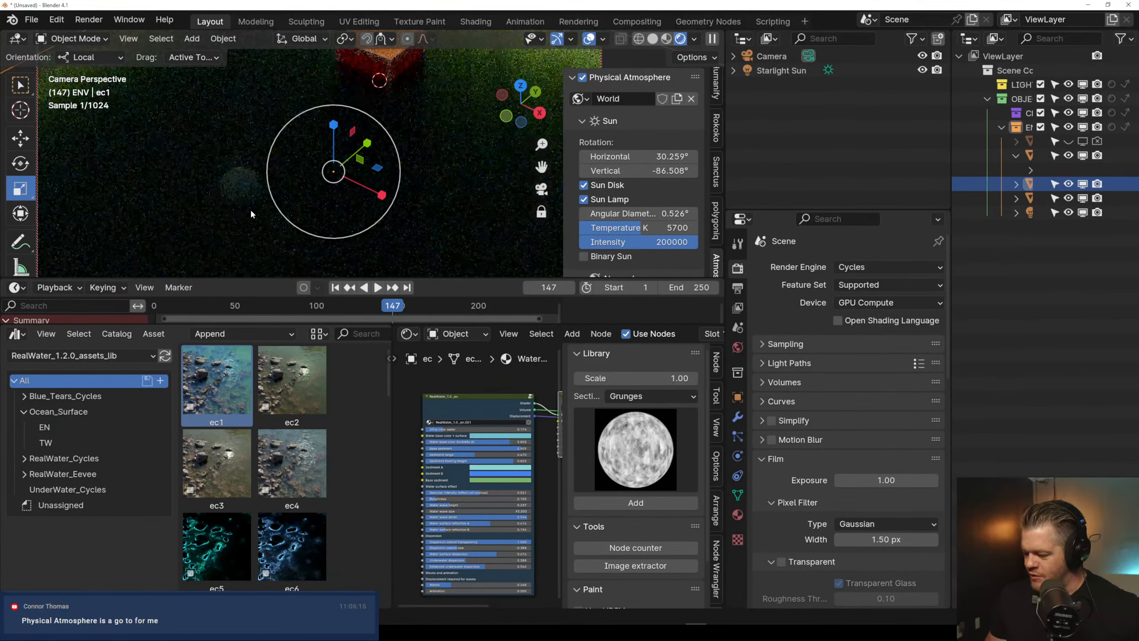
{"action": "middle_click_drag", "start_coordinate": [374, 199], "coordinate": [371, 167]}
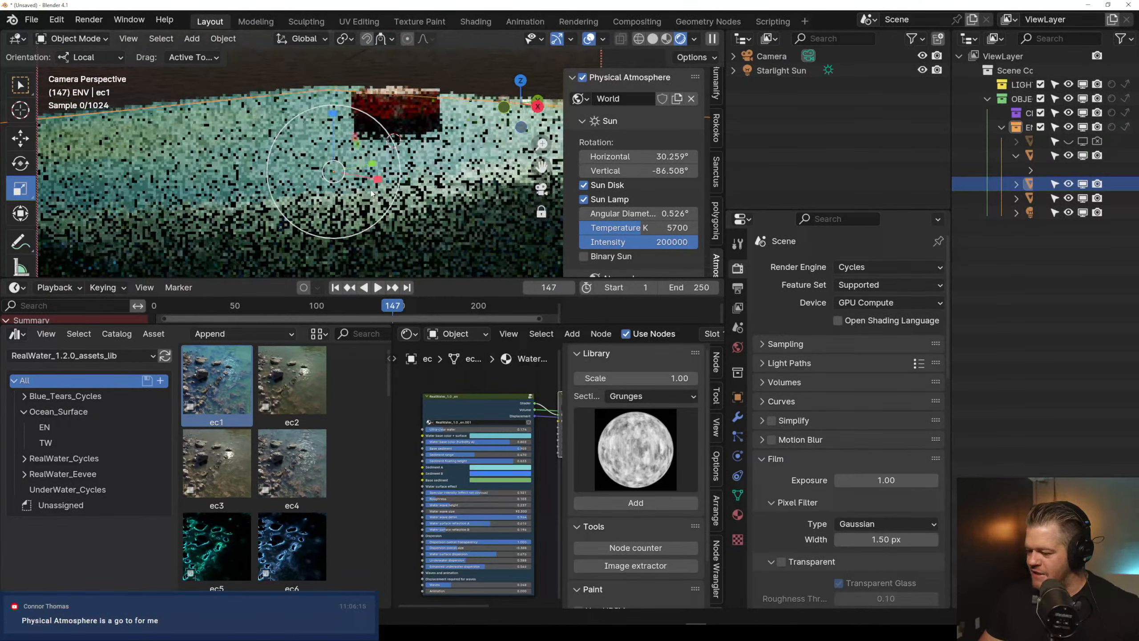
{"action": "left_click", "coordinate": [781, 70]}
{"action": "key", "text": "r"}
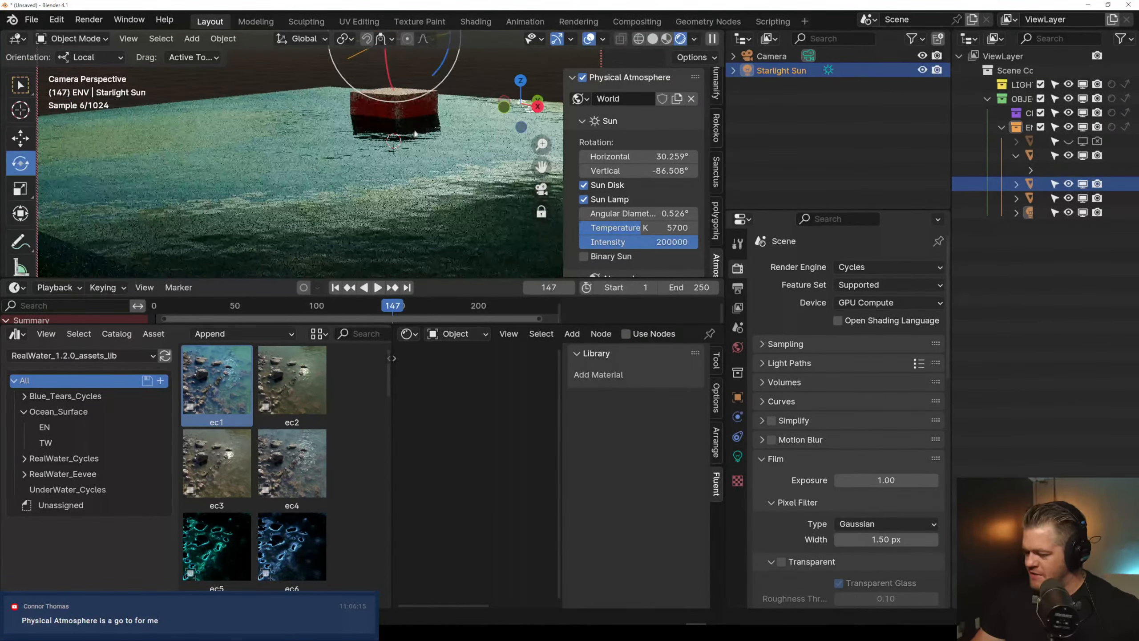
{"action": "key", "text": "r"}
{"action": "key", "text": "r"}
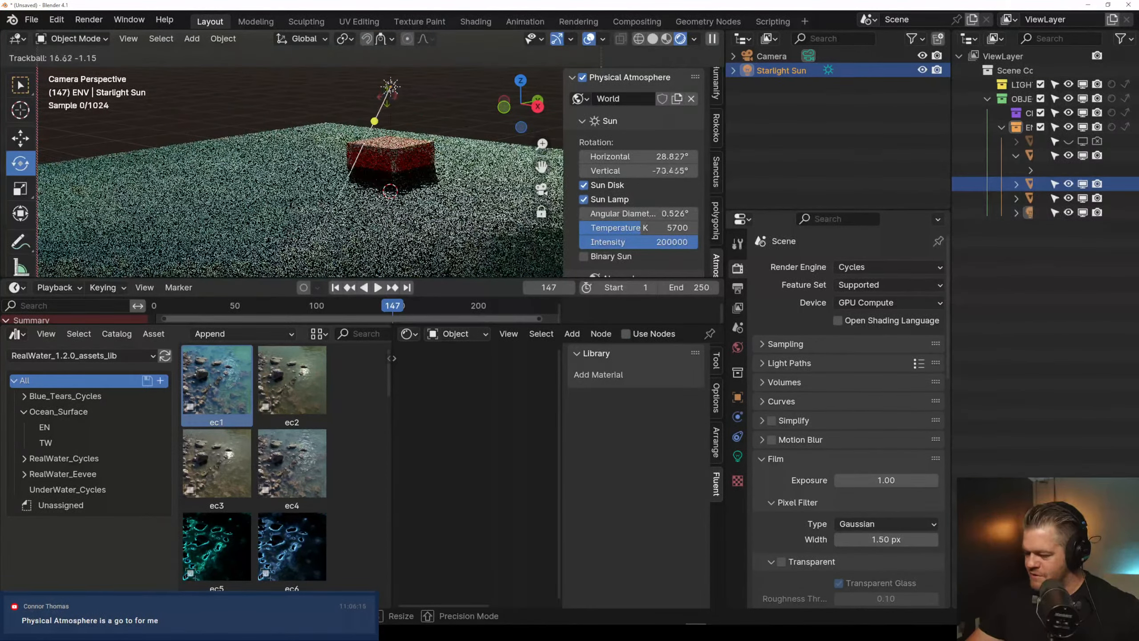
{"action": "left_click", "coordinate": [349, 266]}
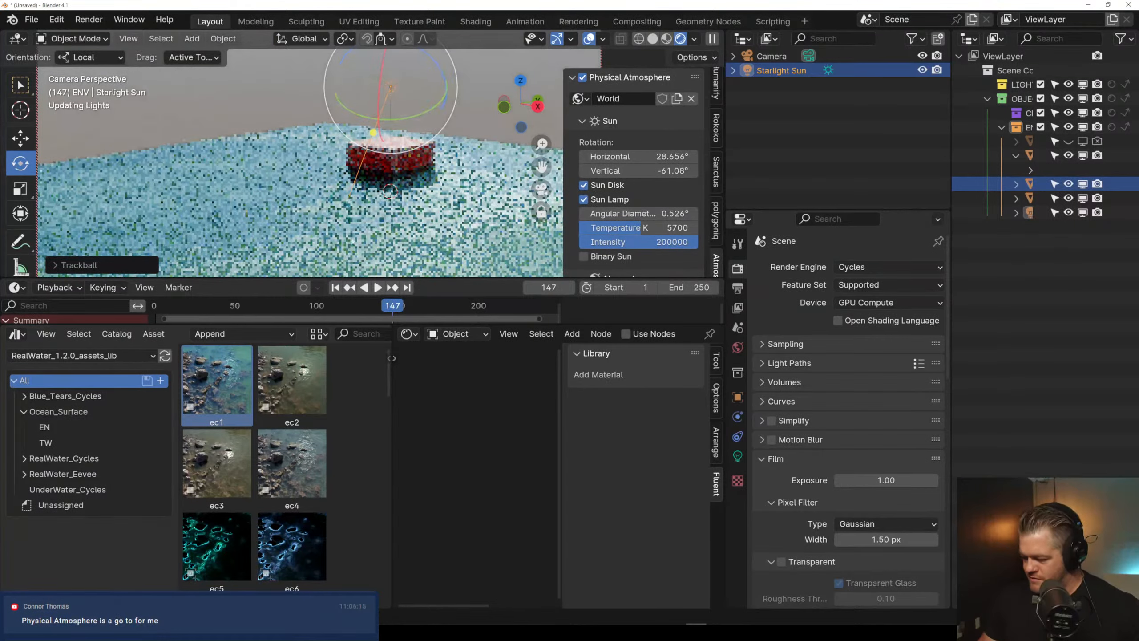
Enlarge the 3D viewport by shrinking the neighbouring editors, and frame the cube and sphere in the water
{"action": "middle_click_drag", "start_coordinate": [350, 266], "coordinate": [408, 196]}
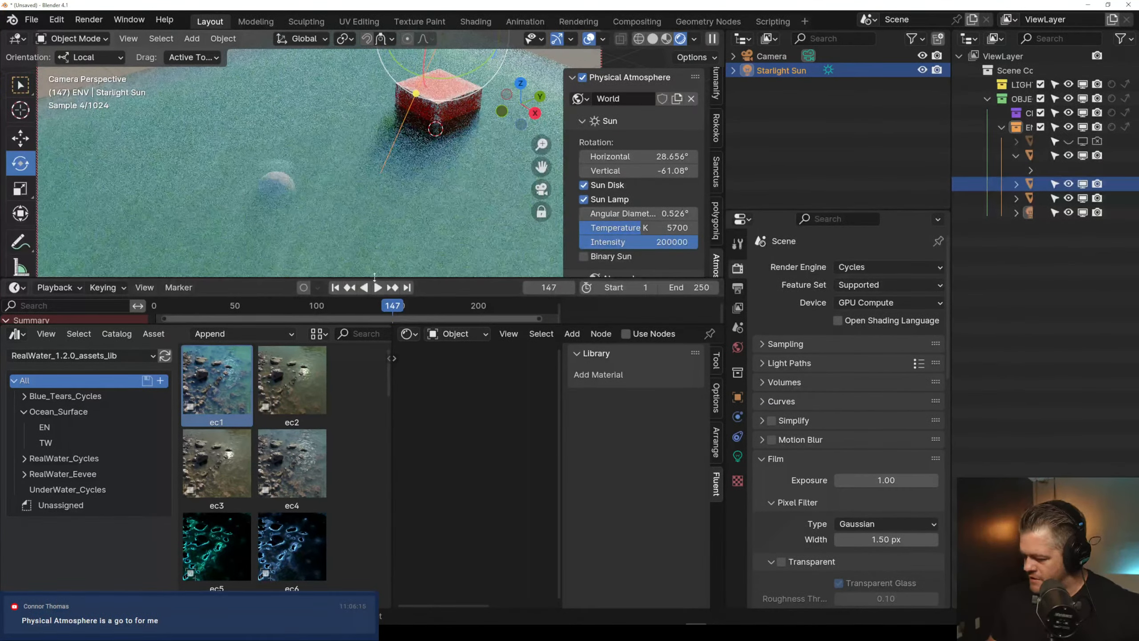
{"action": "left_click_drag", "start_coordinate": [723, 141], "coordinate": [863, 142]}
{"action": "left_click_drag", "start_coordinate": [385, 289], "coordinate": [386, 282]}
{"action": "left_click_drag", "start_coordinate": [382, 325], "coordinate": [380, 534]}
{"action": "left_click_drag", "start_coordinate": [370, 284], "coordinate": [404, 439]}
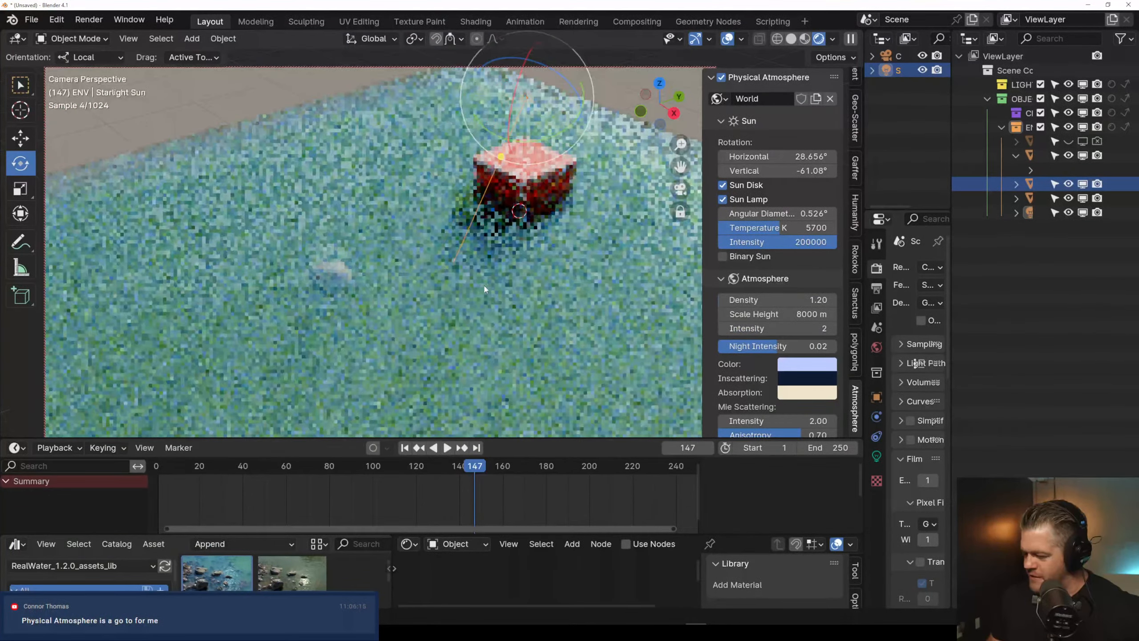
{"action": "middle_click_drag", "start_coordinate": [432, 312], "coordinate": [428, 287], "text": "shift"}
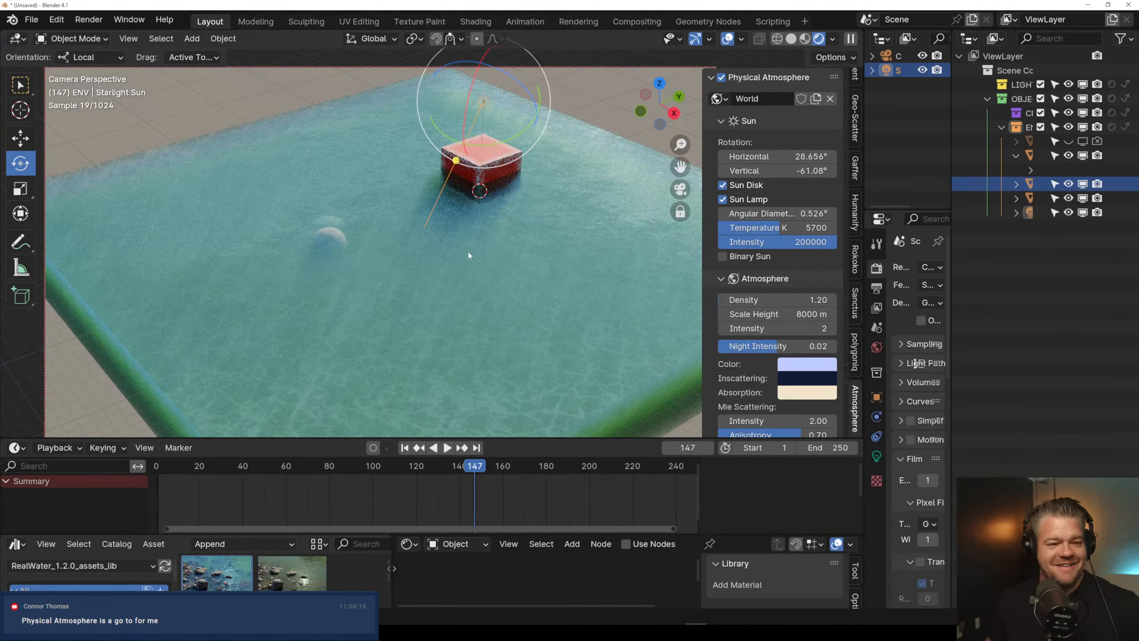
Link the Water_01_en material from the water block to the red cube
{"action": "middle_click_drag", "start_coordinate": [480, 270], "coordinate": [493, 249]}
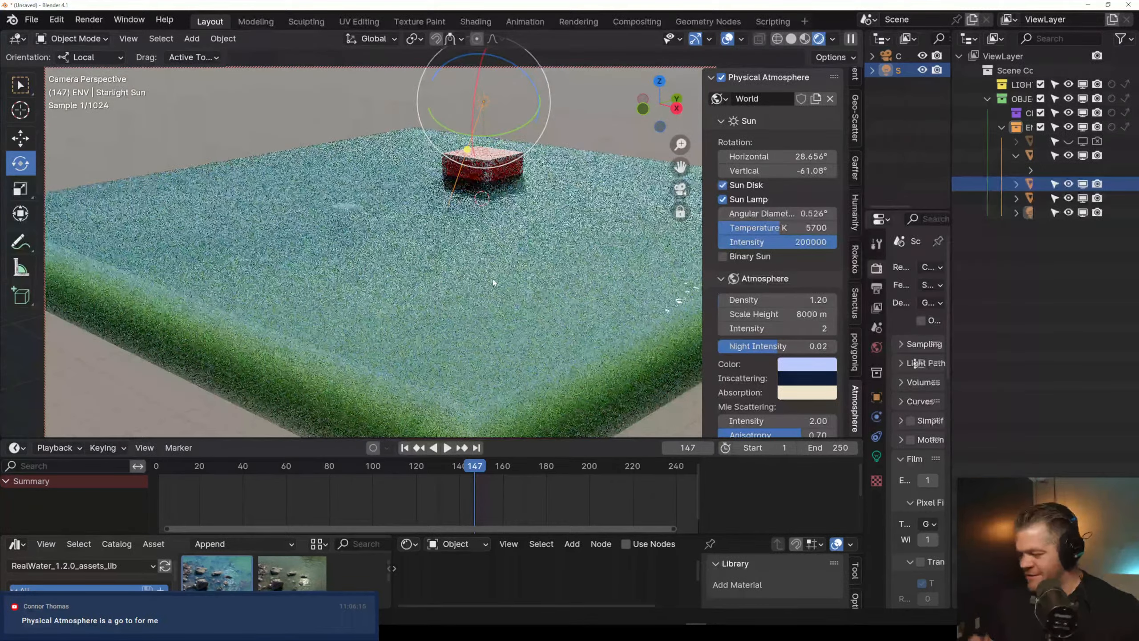
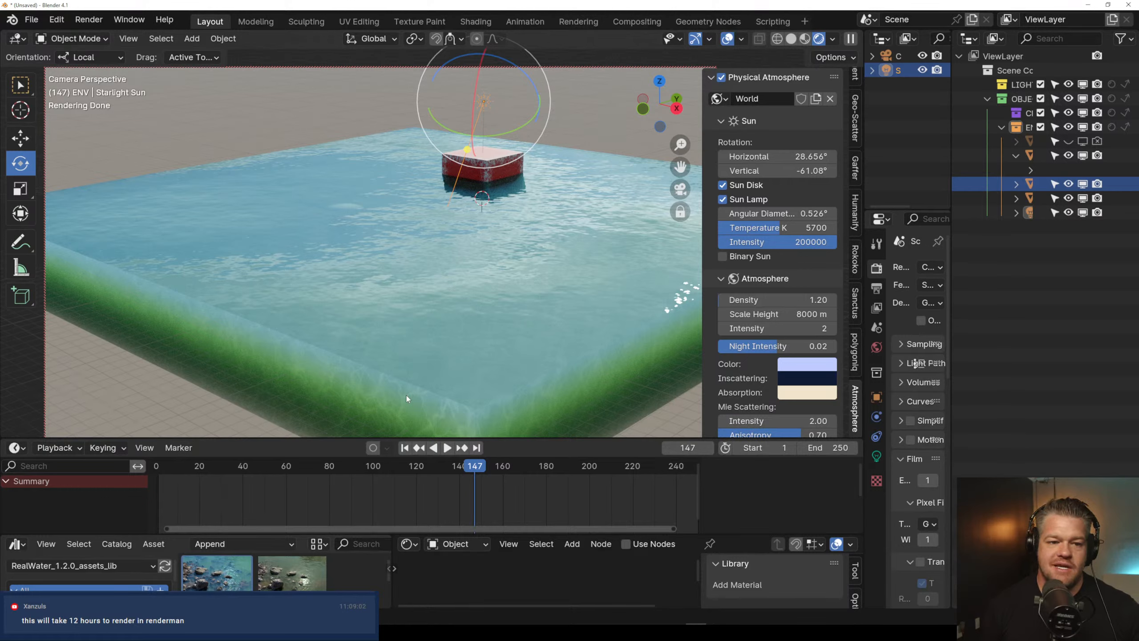
{"action": "left_click", "coordinate": [501, 168]}
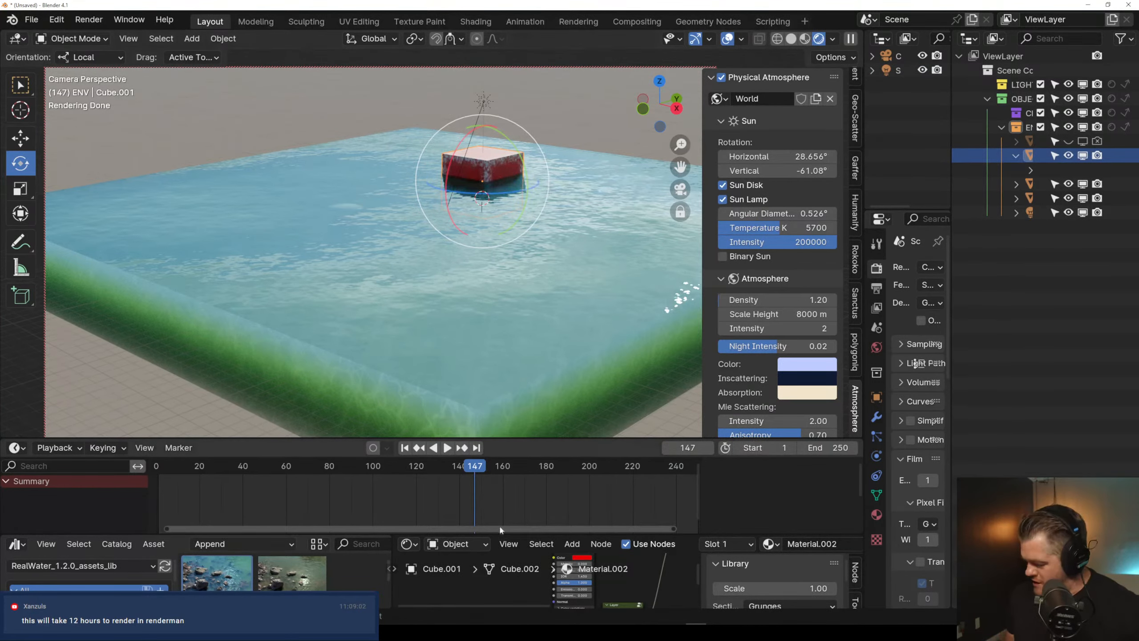
{"action": "left_click", "coordinate": [317, 218]}
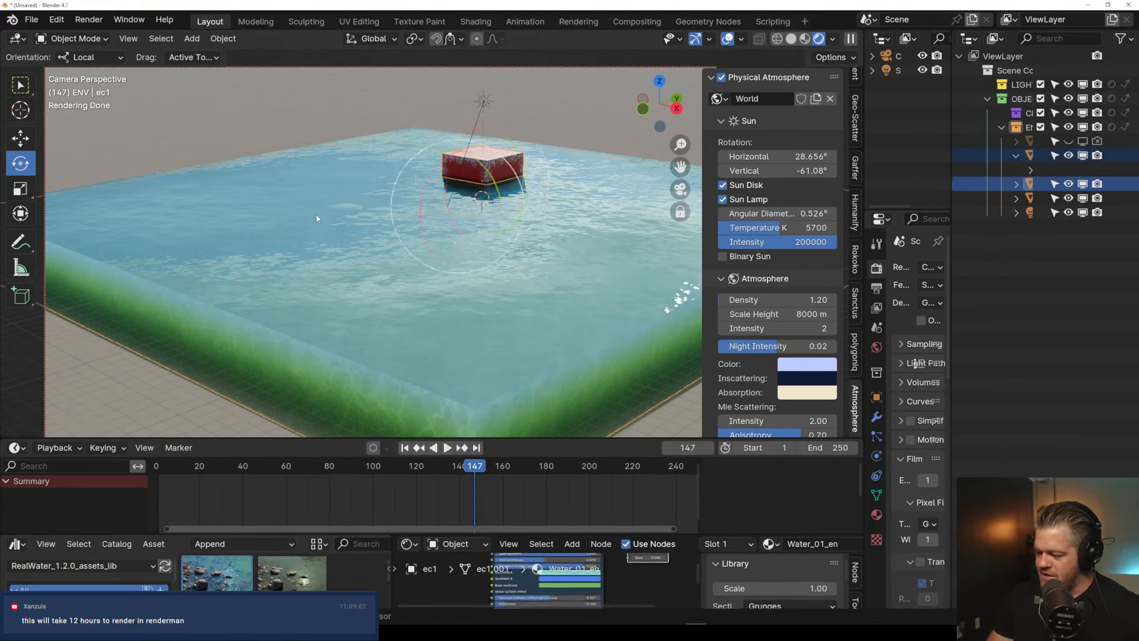
{"action": "key", "text": "ctrl+l"}
{"action": "left_click", "coordinate": [317, 216]}
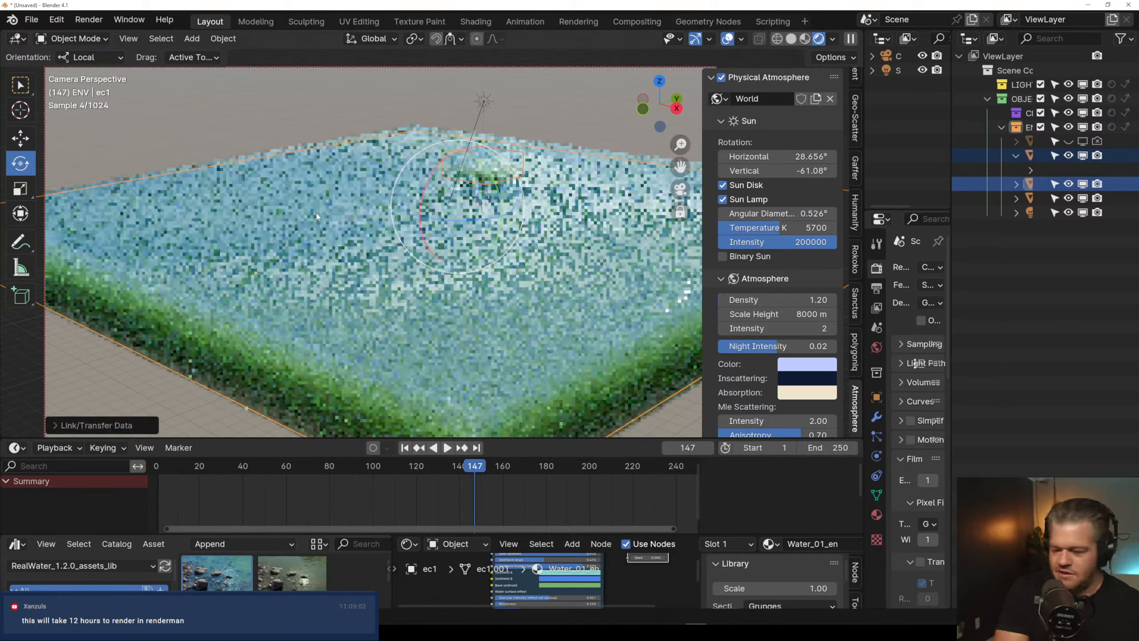
Raise the cube vertically until it floats clear above the water surface
{"action": "left_click", "coordinate": [487, 167]}
{"action": "key", "text": "w"}
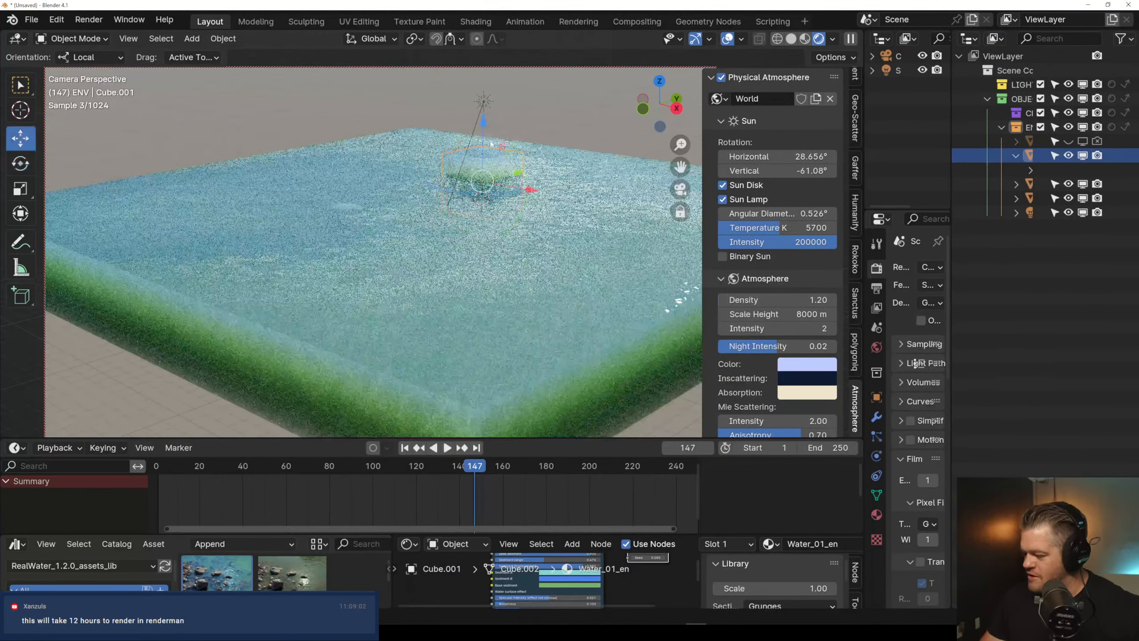
{"action": "left_click_drag", "start_coordinate": [485, 101], "coordinate": [481, 50]}
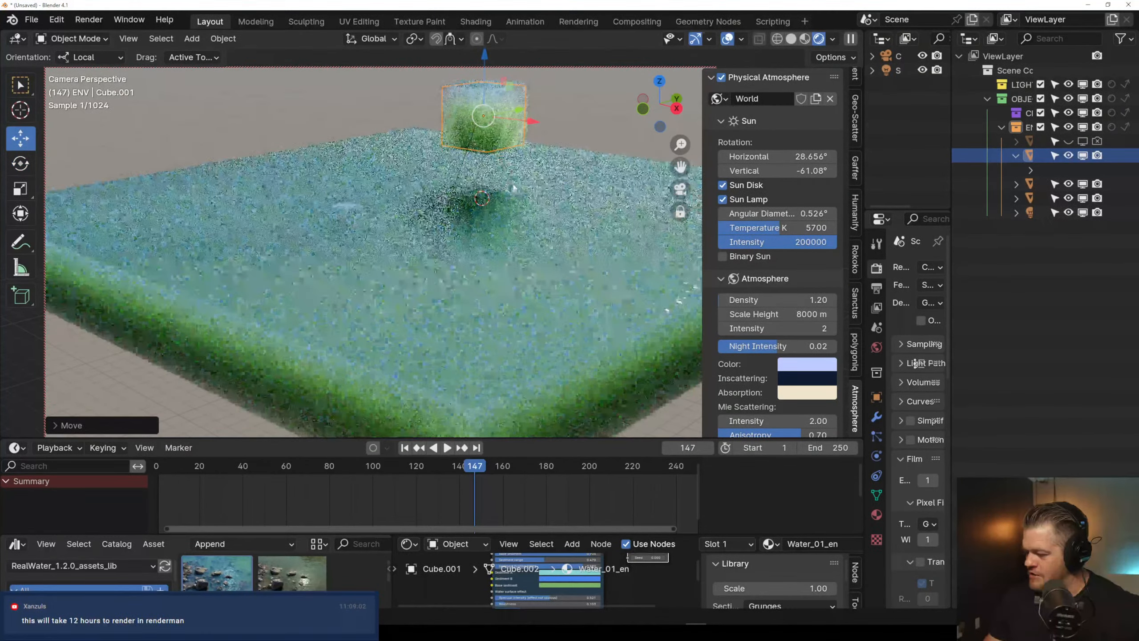
{"action": "middle_click_drag", "start_coordinate": [522, 200], "coordinate": [477, 233], "text": "shift"}
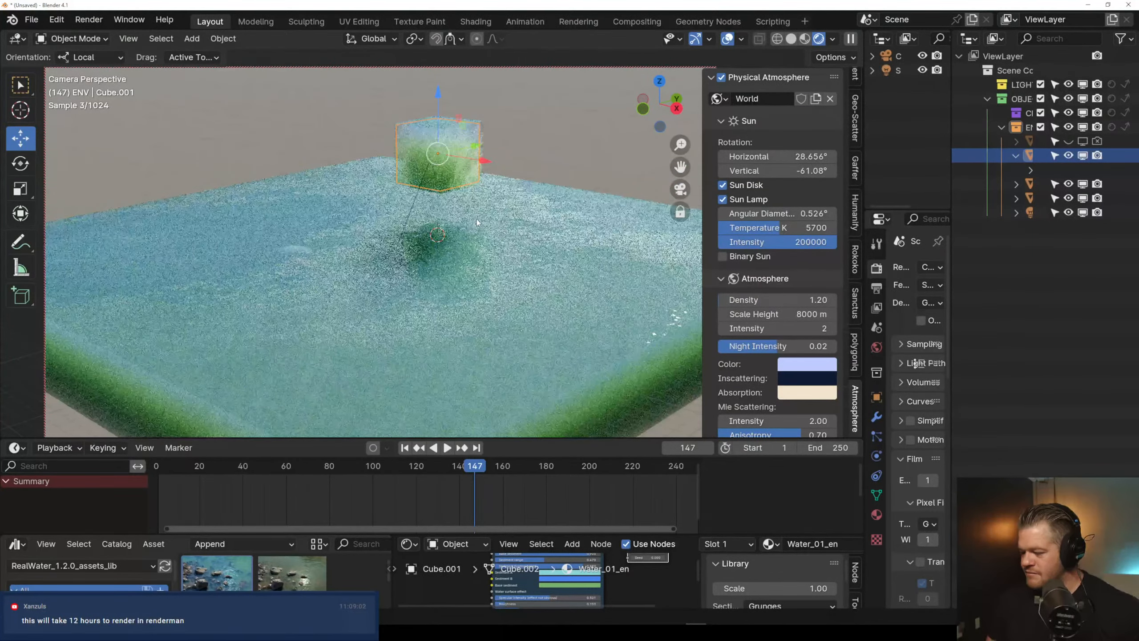
Rotate the floating cube freely with the trackball so it tilts onto a corner, and deselect it
{"action": "key", "text": "r"}
{"action": "key", "text": "r"}
{"action": "left_click", "coordinate": [438, 258]}
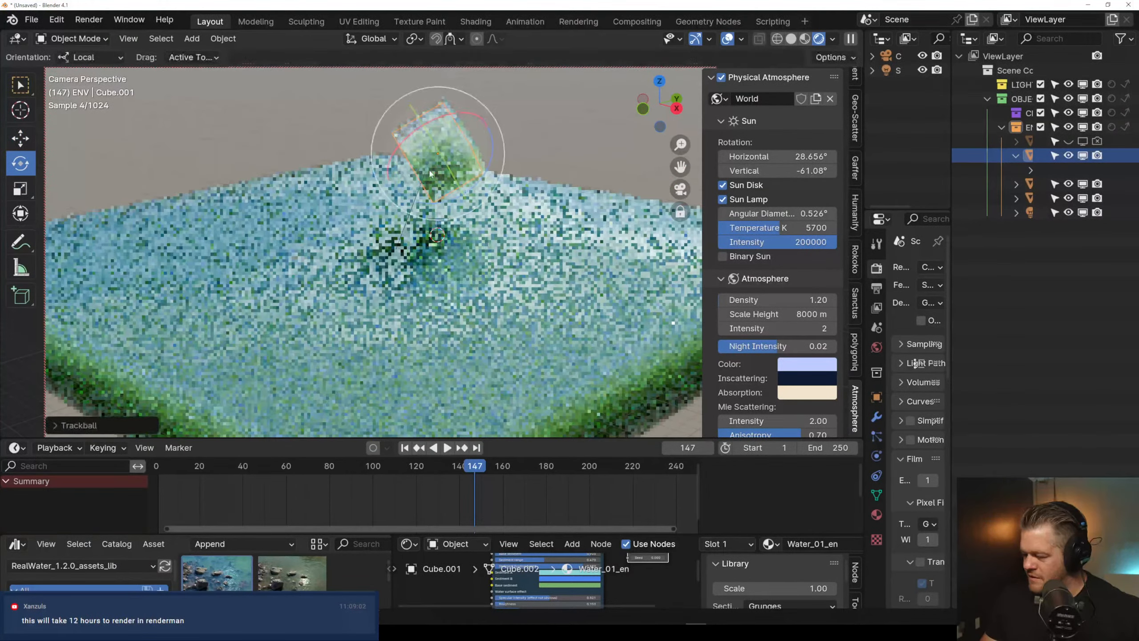
{"action": "middle_click_drag", "start_coordinate": [528, 178], "coordinate": [472, 180]}
{"action": "left_click", "coordinate": [572, 128]}
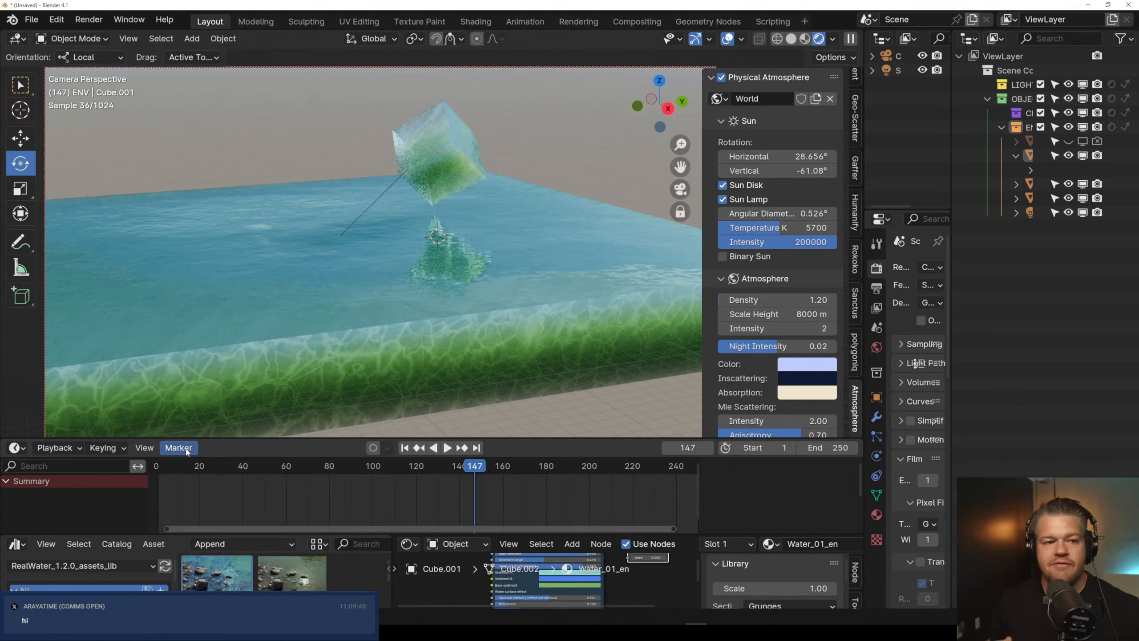
Switch the viewport to solid shading, add a mesh plane at the 3D cursor and scale it up
{"action": "scroll", "coordinate": [415, 285], "scroll_direction": "down", "scroll_amount": 4}
{"action": "middle_click_drag", "start_coordinate": [417, 286], "coordinate": [397, 306]}
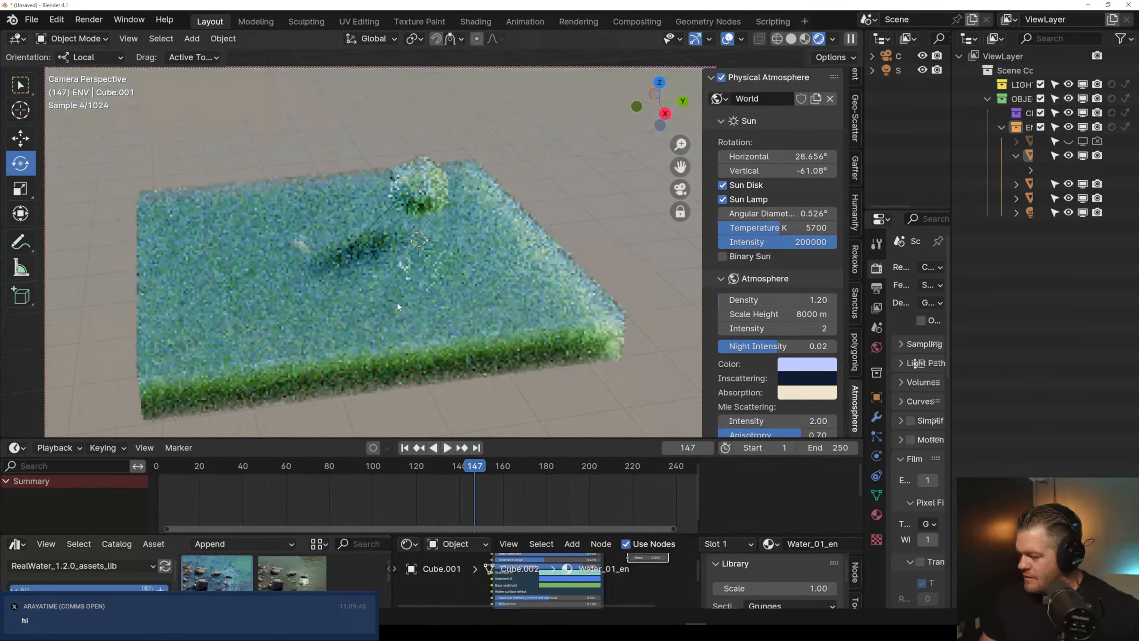
{"action": "key", "text": "z"}
{"action": "key", "text": "F3"}
{"action": "key", "text": "Down"}
{"action": "key", "text": "Down"}
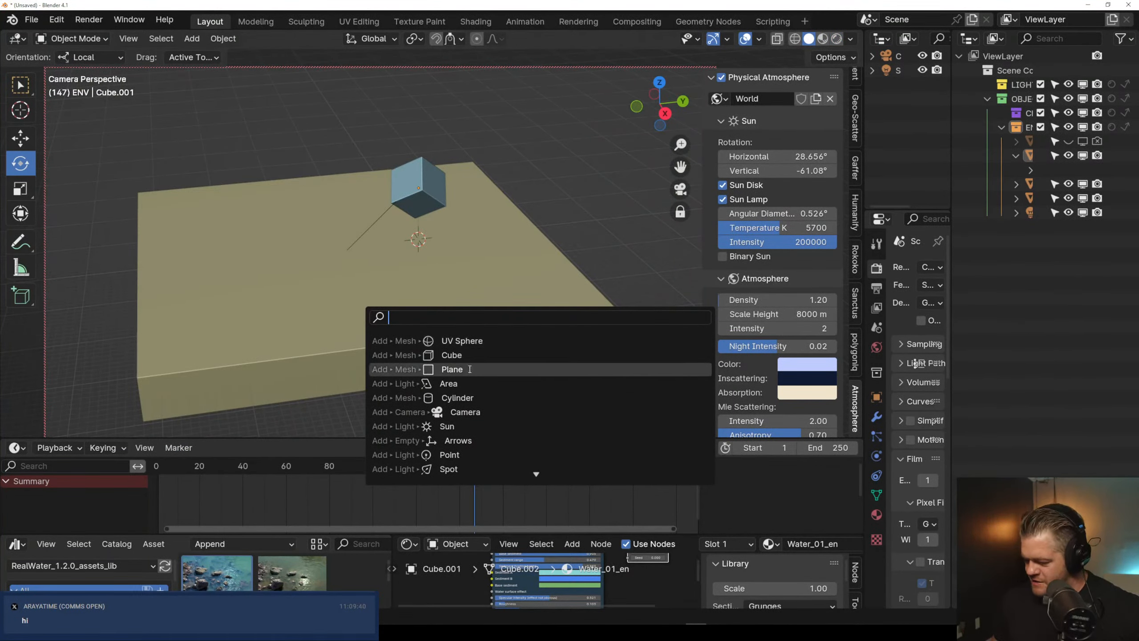
{"action": "key", "text": "Return"}
{"action": "key", "text": "s"}
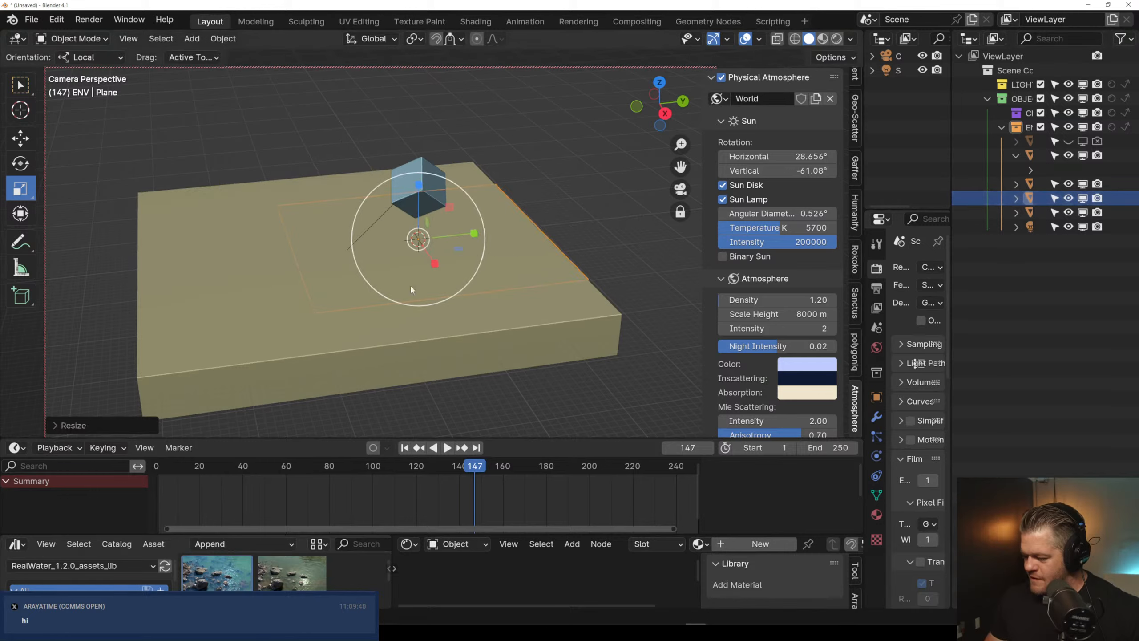
{"action": "left_click", "coordinate": [548, 241]}
Move the plane toward one side of the water block and tilt it so it slopes through the water like a shore
{"action": "left_click_drag", "start_coordinate": [472, 234], "coordinate": [218, 340]}
{"action": "key", "text": "r"}
{"action": "left_click_drag", "start_coordinate": [196, 229], "coordinate": [359, 348]}
{"action": "key", "text": "ctrl+z"}
{"action": "key", "text": "g"}
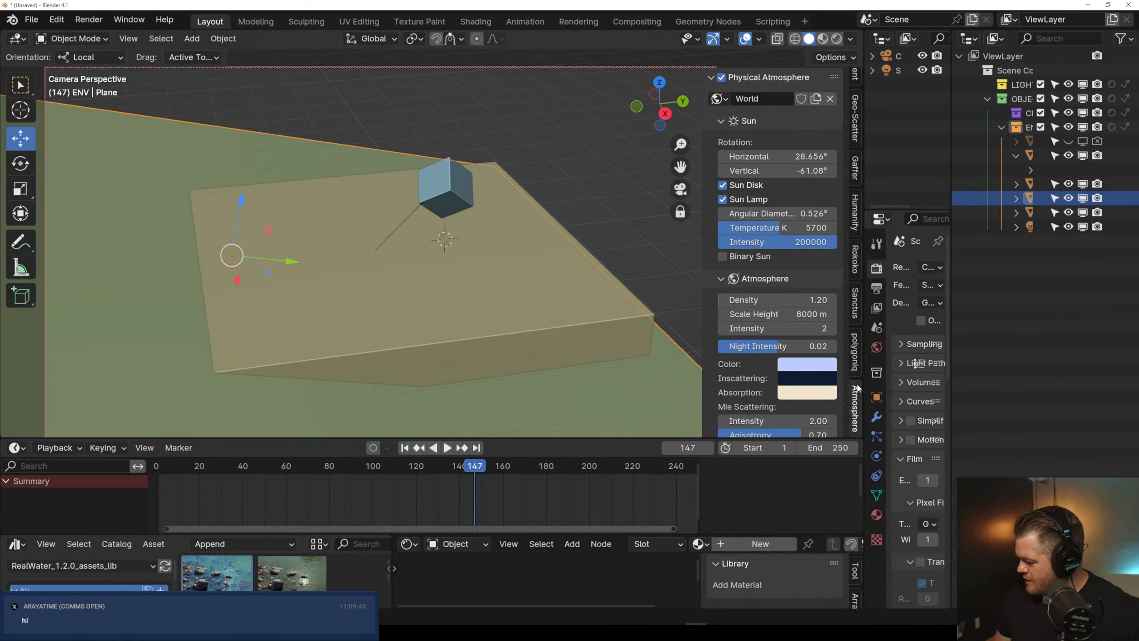
Browse the Sanctus Library's Stylized, Experimental, Stones, Effects and Water material categories for a sand material for the plane
{"action": "left_click", "coordinate": [856, 303]}
{"action": "left_click", "coordinate": [764, 235]}
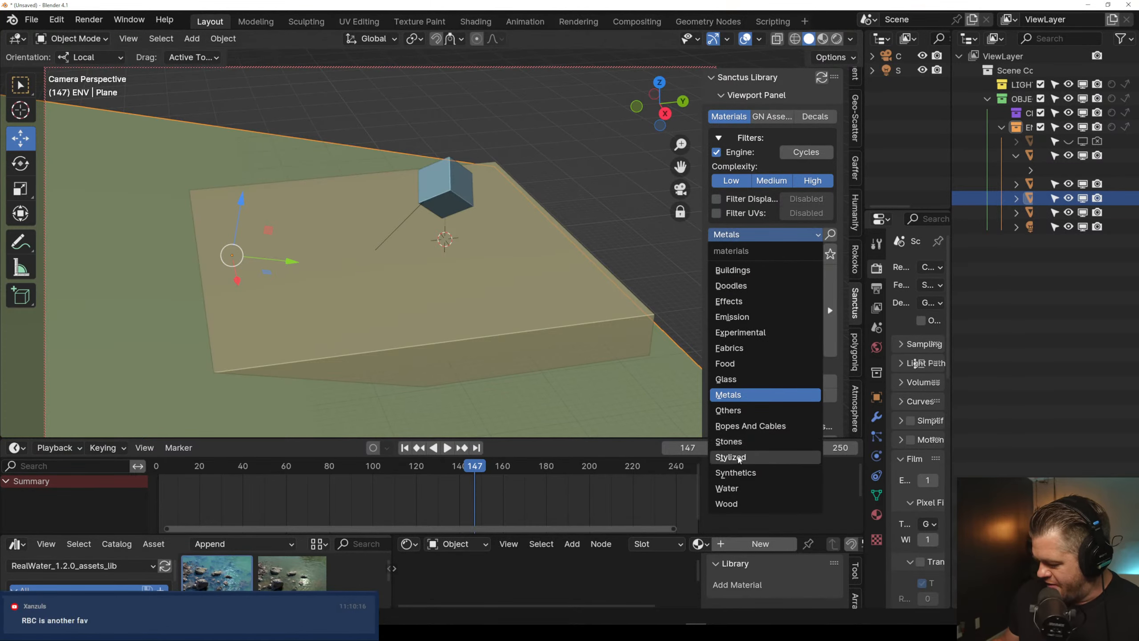
{"action": "left_click", "coordinate": [731, 457]}
{"action": "left_click", "coordinate": [776, 313]}
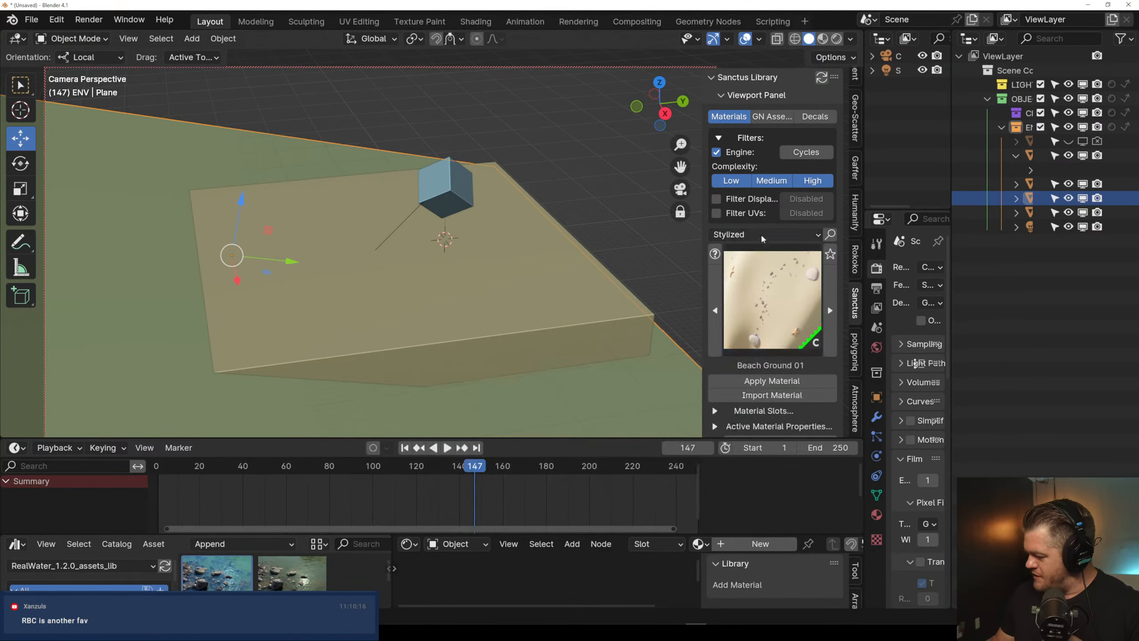
{"action": "left_click", "coordinate": [765, 234]}
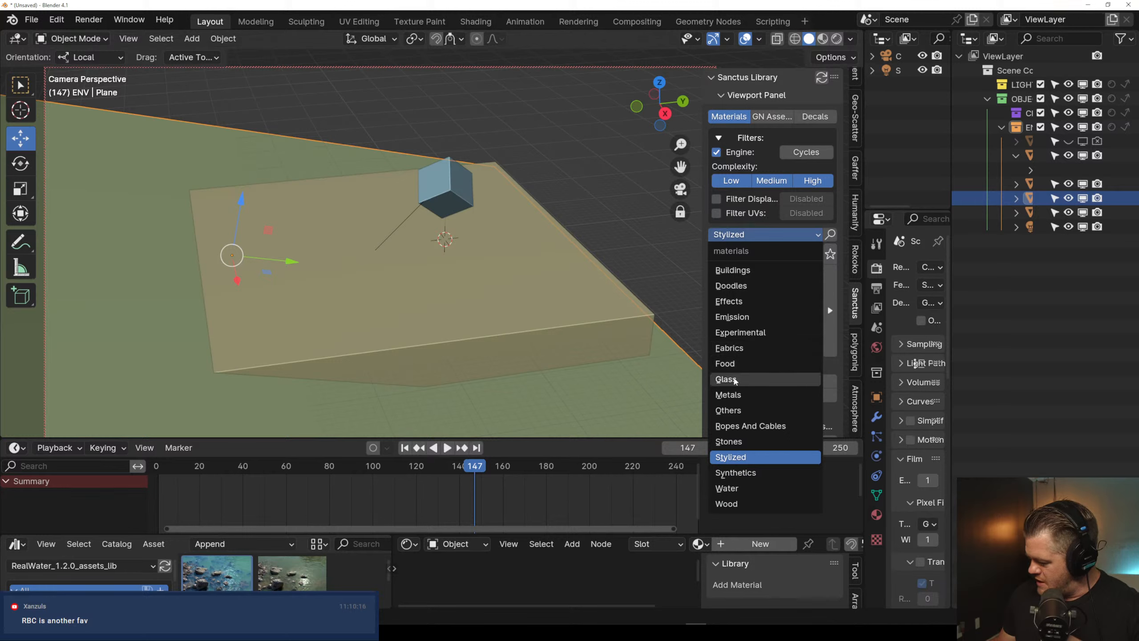
{"action": "left_click", "coordinate": [741, 332]}
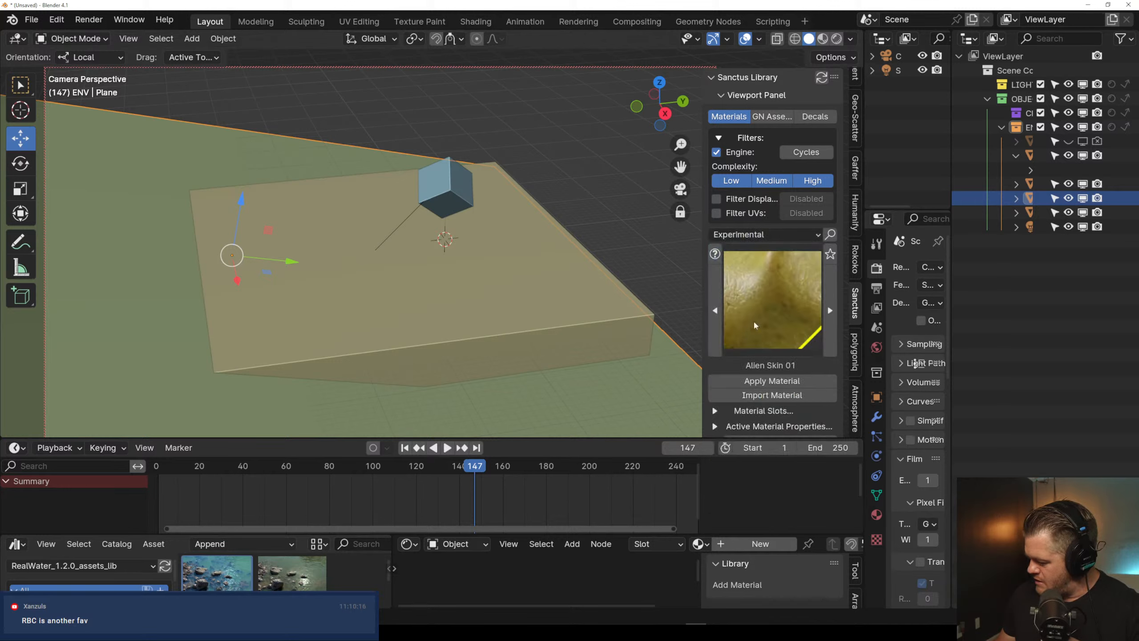
{"action": "left_click", "coordinate": [767, 306]}
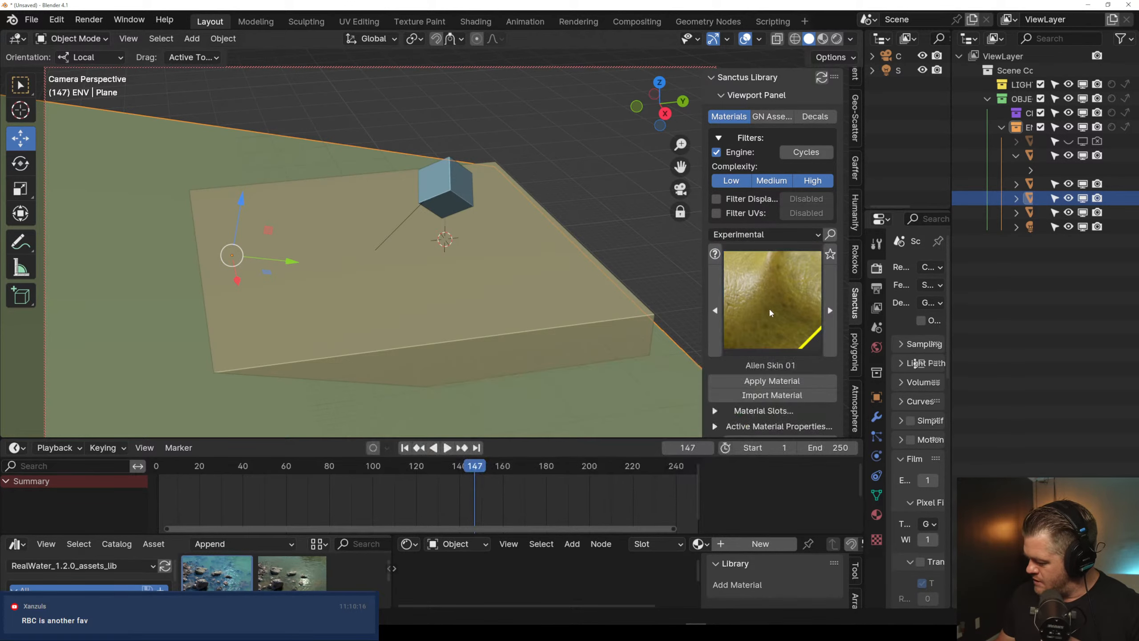
{"action": "left_click", "coordinate": [765, 234]}
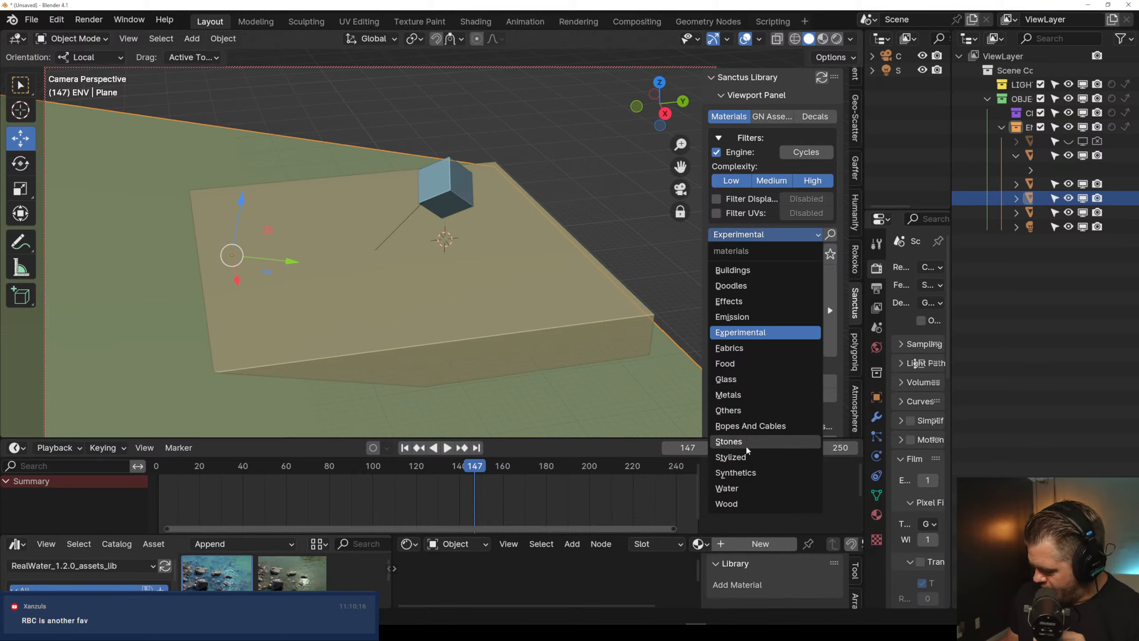
{"action": "left_click", "coordinate": [730, 441]}
{"action": "left_click", "coordinate": [782, 320]}
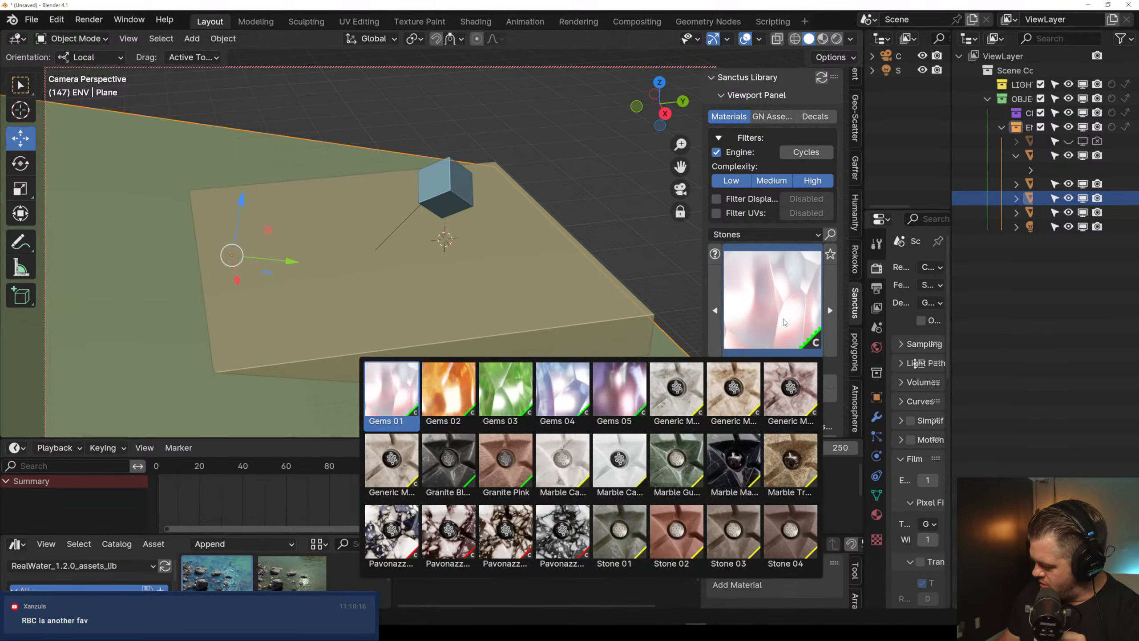
{"action": "left_click", "coordinate": [764, 234]}
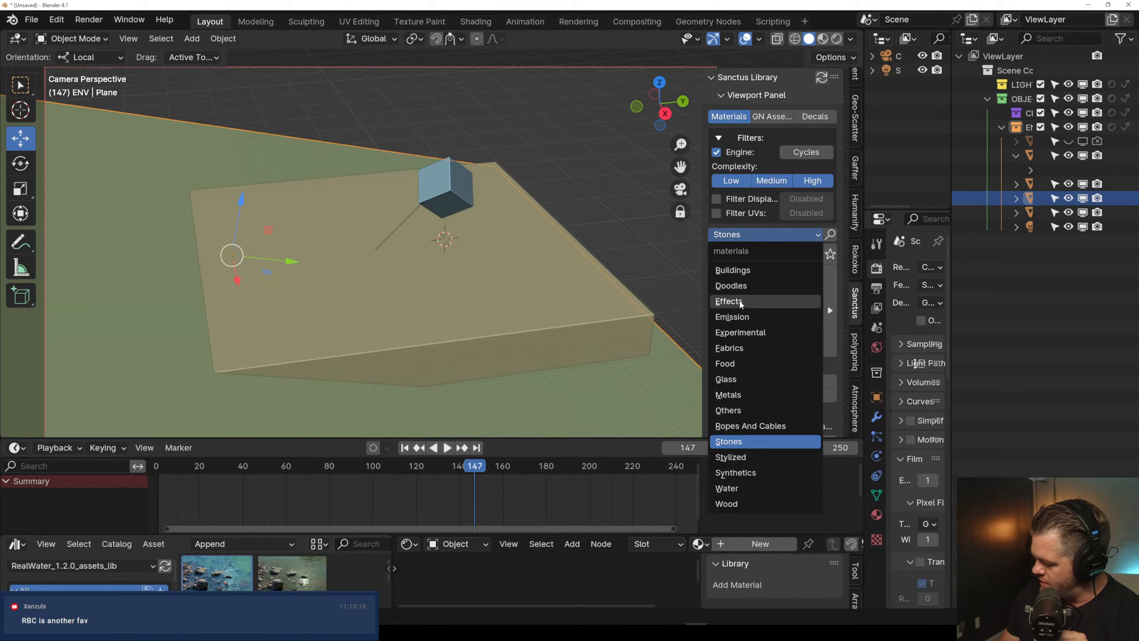
{"action": "left_click", "coordinate": [741, 303]}
{"action": "left_click", "coordinate": [741, 304]}
{"action": "left_click", "coordinate": [765, 234]}
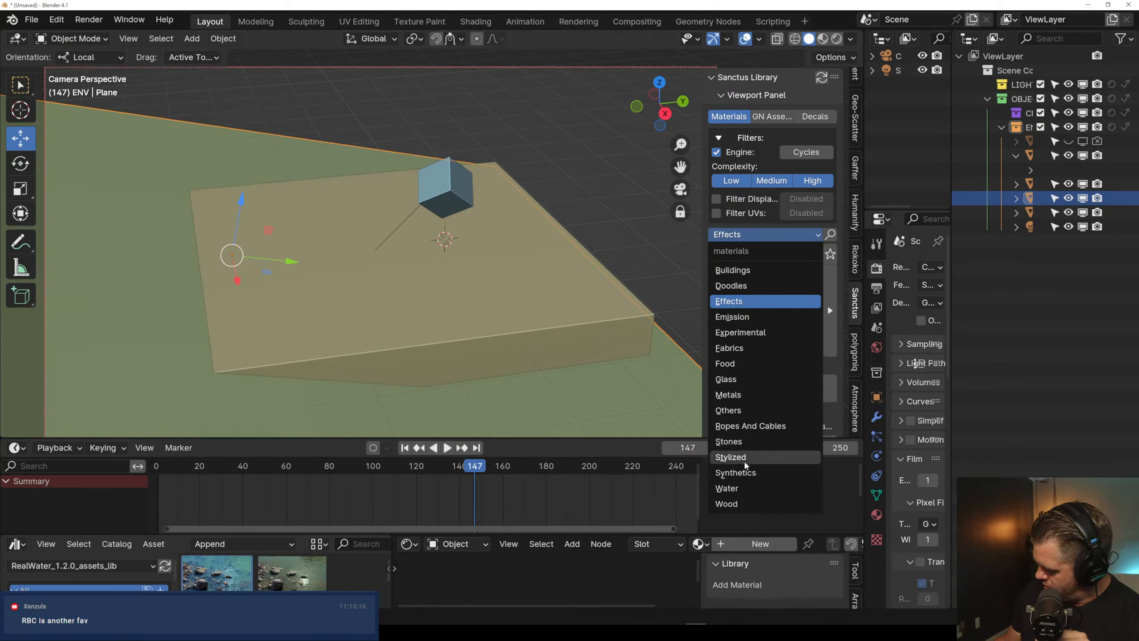
{"action": "left_click", "coordinate": [744, 488]}
{"action": "left_click", "coordinate": [783, 315]}
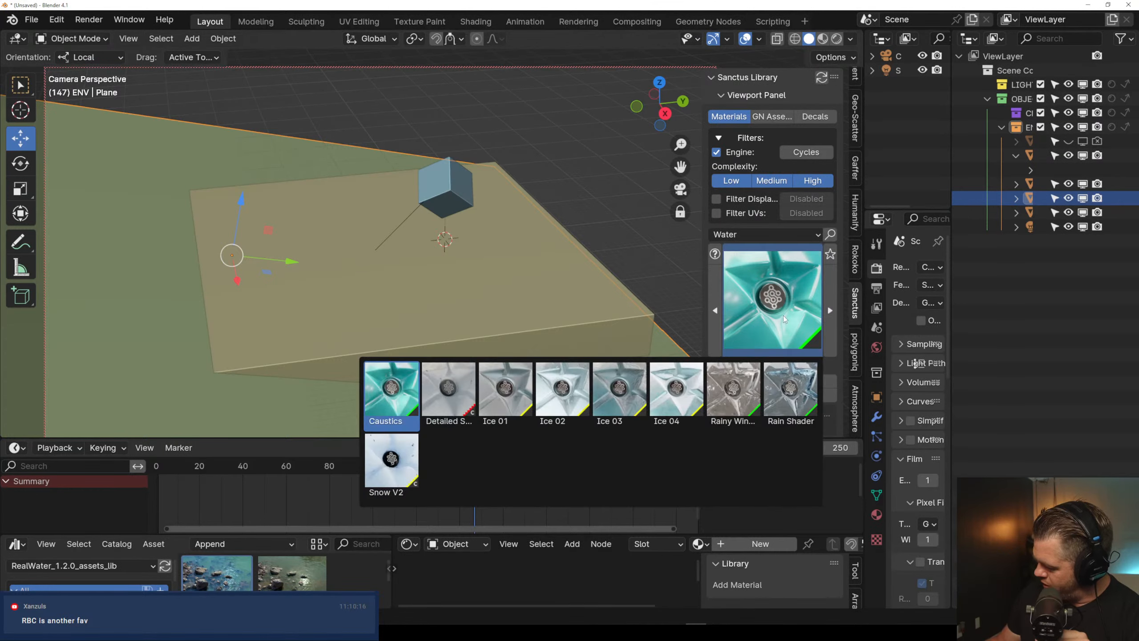
{"action": "left_click", "coordinate": [772, 234]}
{"action": "left_click", "coordinate": [744, 459]}
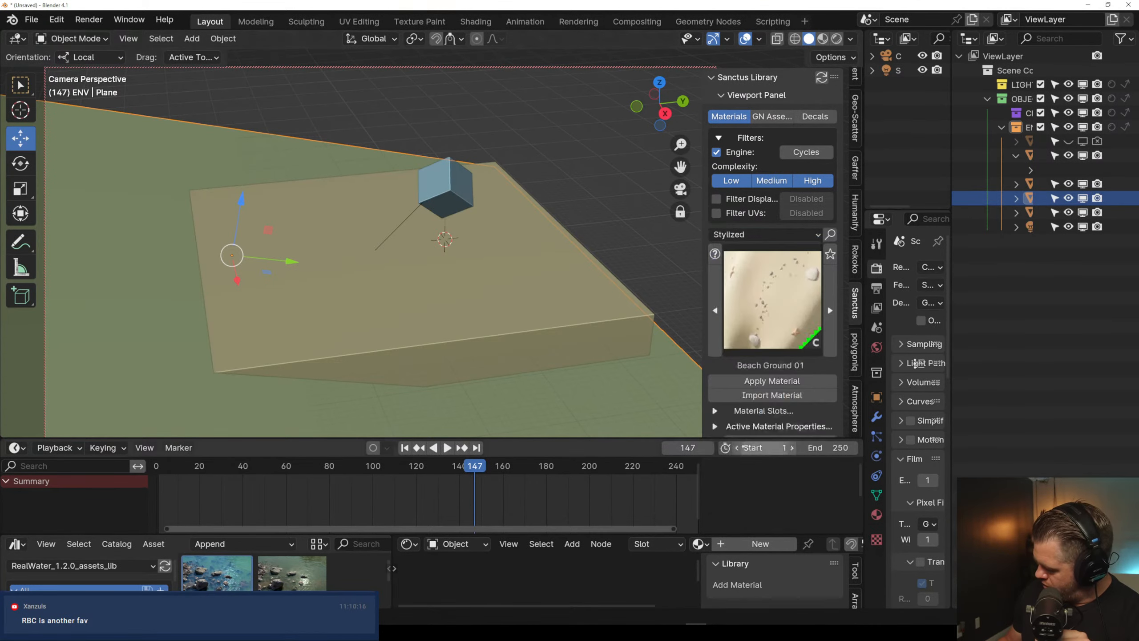
{"action": "left_click", "coordinate": [771, 303]}
{"action": "left_click", "coordinate": [771, 234]}
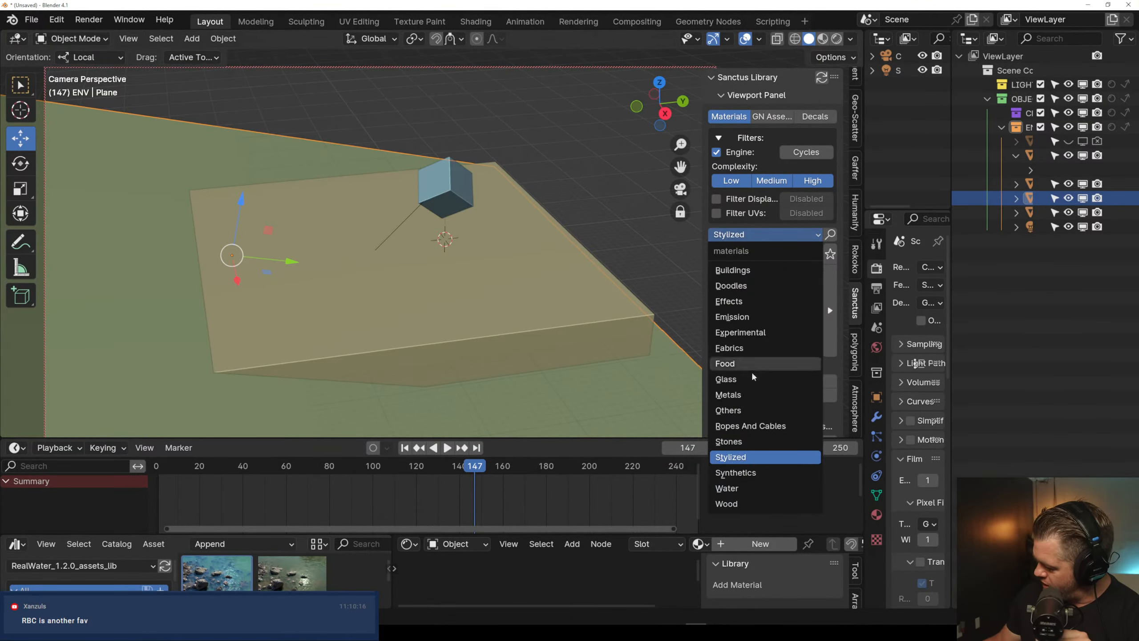
{"action": "left_click", "coordinate": [744, 441]}
{"action": "left_click", "coordinate": [767, 235]}
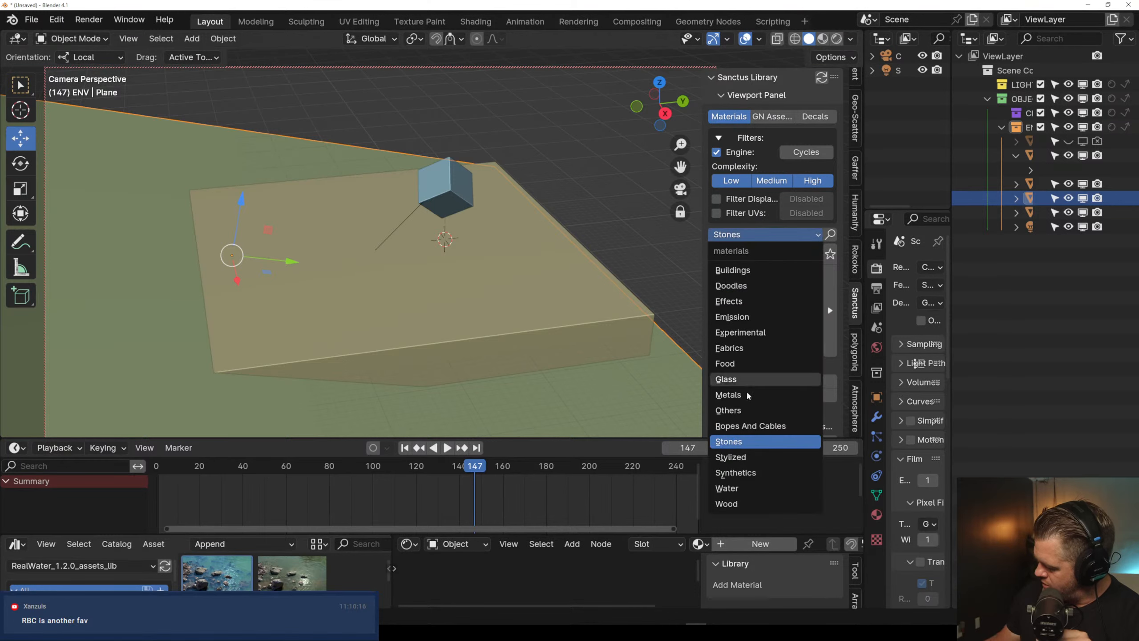
Apply the Beach Sand 01 material from the Sanctus Library's Others category to the plane
{"action": "left_click", "coordinate": [746, 410]}
{"action": "left_click", "coordinate": [768, 327]}
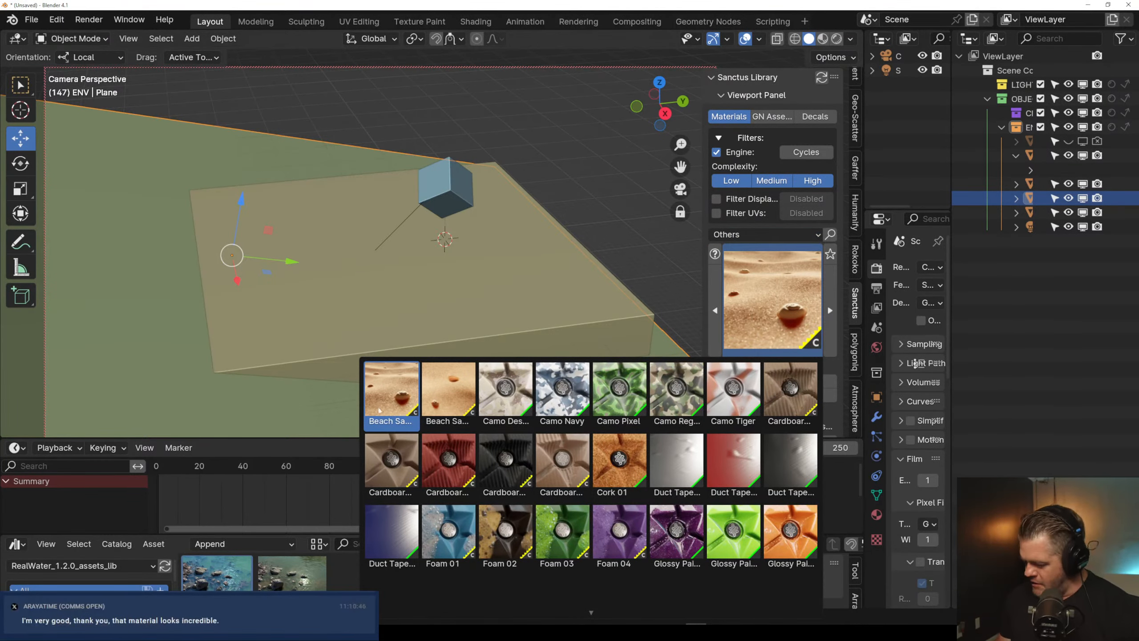
{"action": "left_click", "coordinate": [395, 395]}
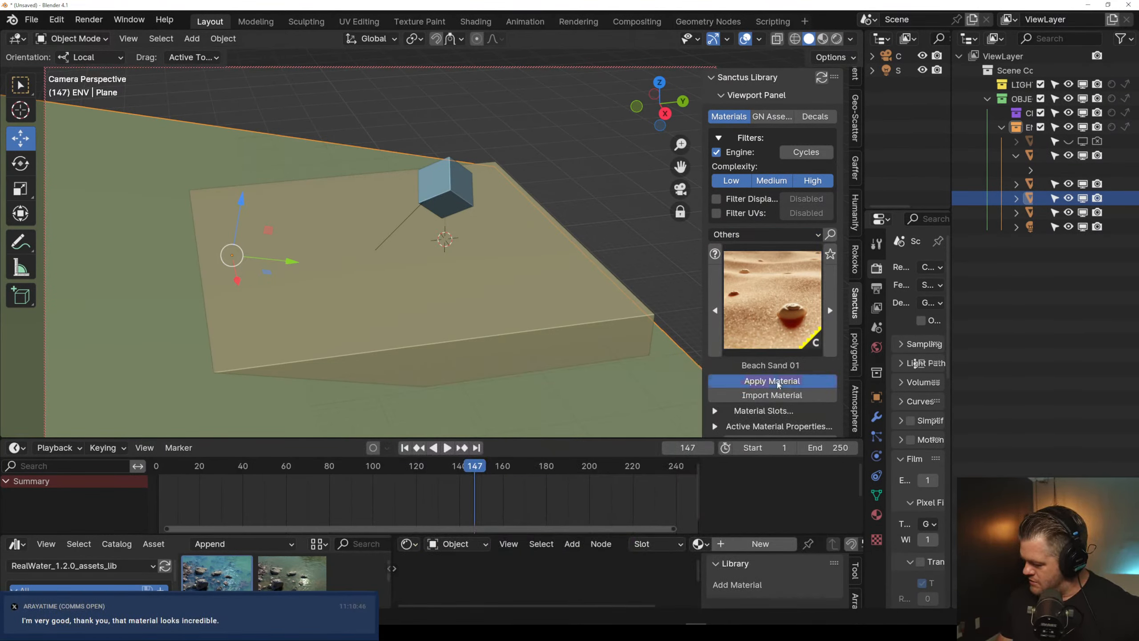
{"action": "left_click", "coordinate": [778, 383]}
Switch the viewport to rendered shading and inspect the sand plane where it meets the water
{"action": "scroll", "coordinate": [431, 283], "scroll_direction": "down", "scroll_amount": 1}
{"action": "middle_click_drag", "start_coordinate": [345, 321], "coordinate": [407, 315], "text": "shift"}
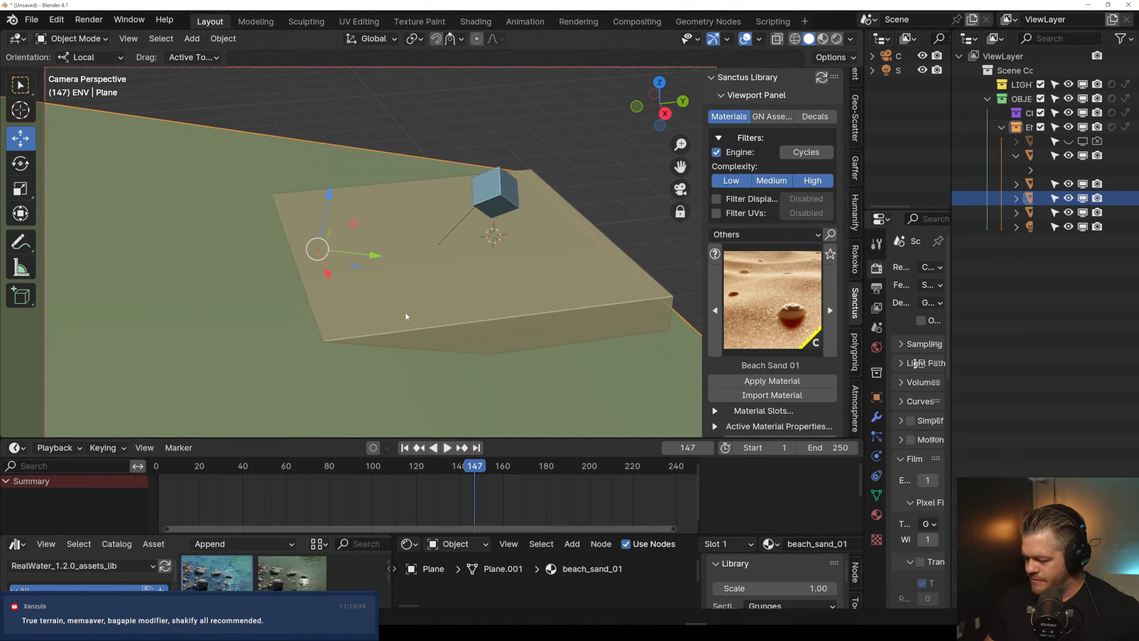
{"action": "left_click", "coordinate": [835, 39]}
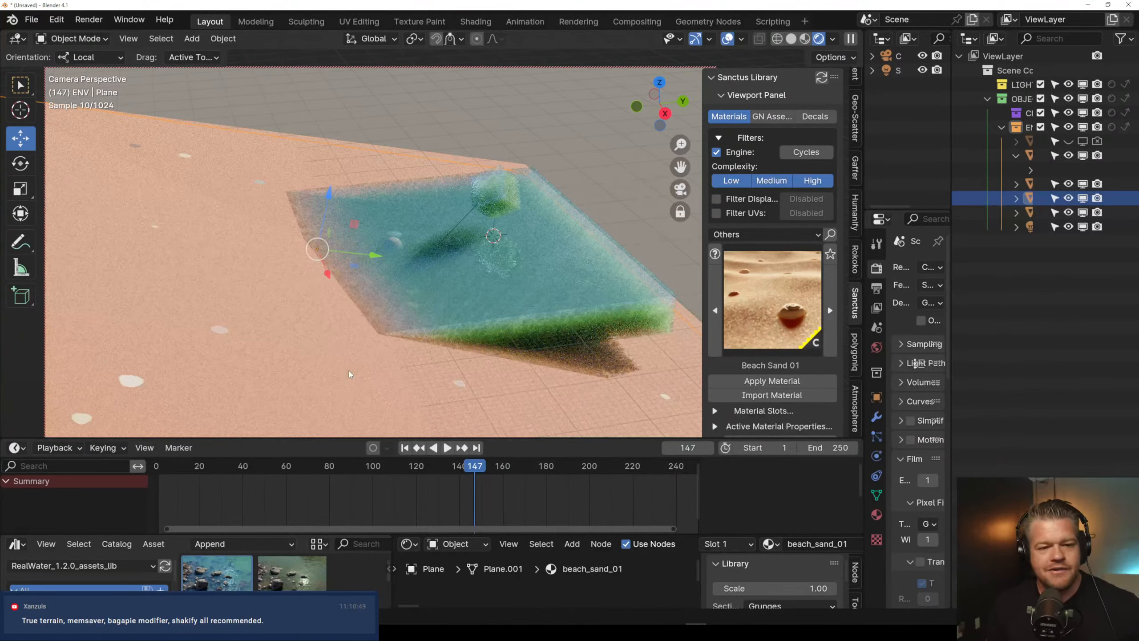
{"action": "scroll", "coordinate": [387, 299], "scroll_direction": "up", "scroll_amount": 2}
{"action": "scroll", "coordinate": [359, 325], "scroll_direction": "down", "scroll_amount": 3}
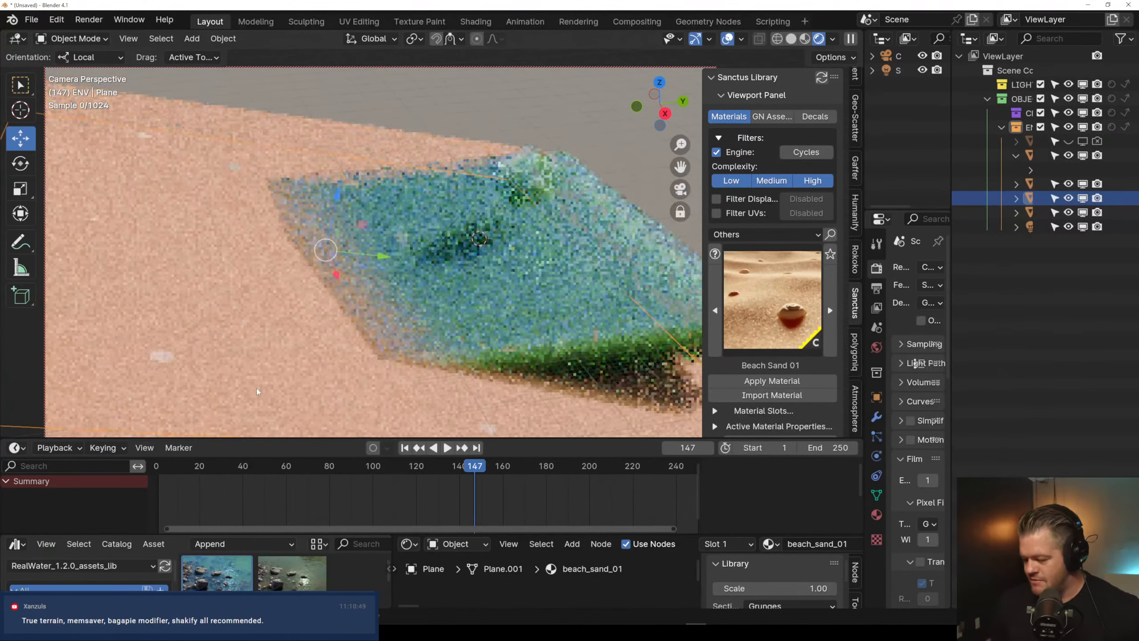
{"action": "scroll", "coordinate": [257, 392], "scroll_direction": "down", "scroll_amount": 4}
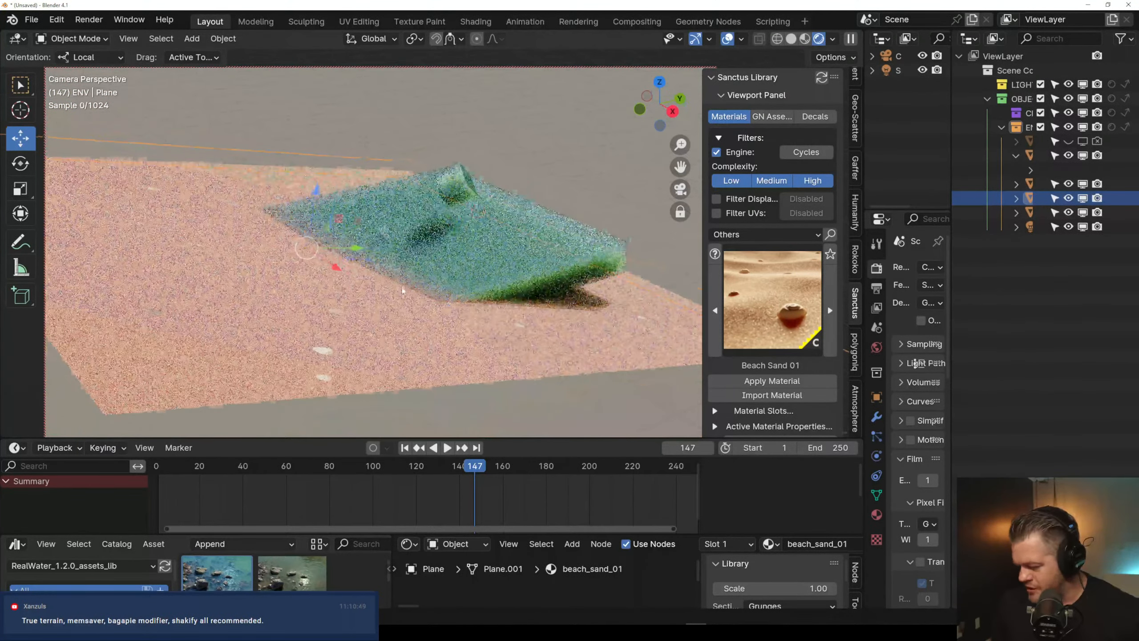
{"action": "scroll", "coordinate": [400, 289], "scroll_direction": "up", "scroll_amount": 2}
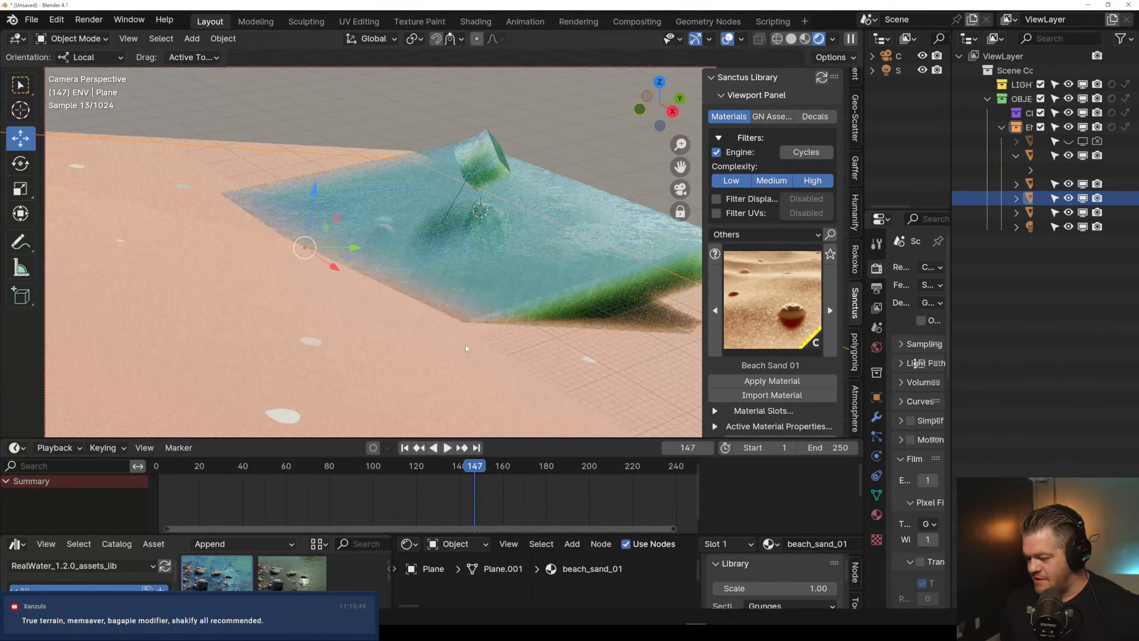
Scale up the water block so it extends farther along the sand plane
{"action": "left_click", "coordinate": [507, 297]}
{"action": "key", "text": "s"}
{"action": "left_click_drag", "start_coordinate": [475, 262], "coordinate": [576, 311]}
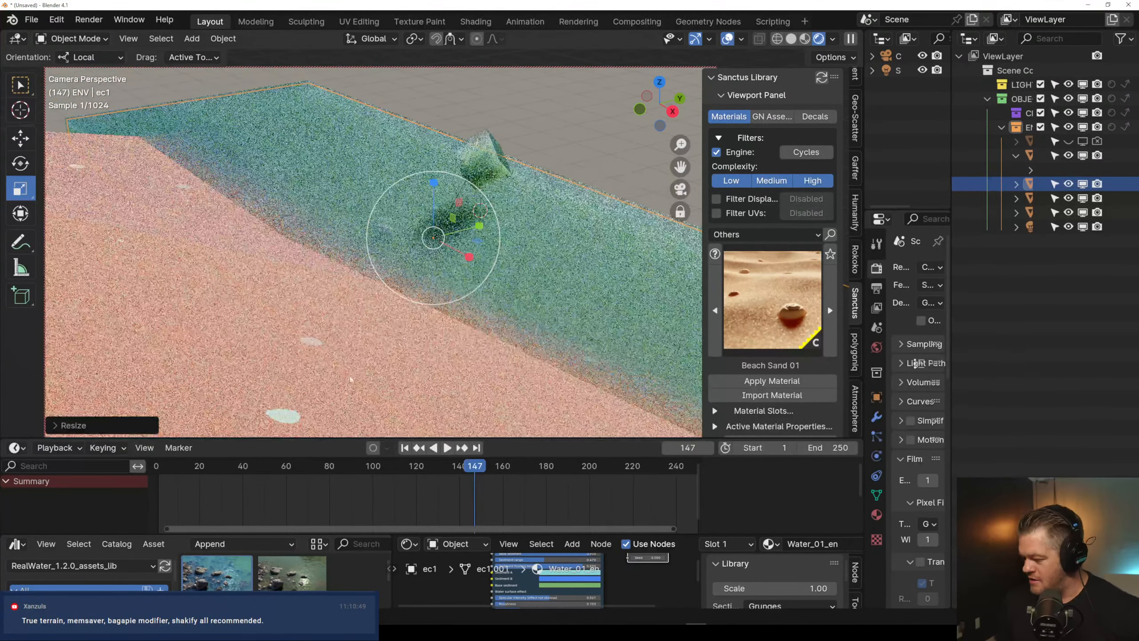
Select the sand plane and enlarge the 3D viewport downward over the timeline area
{"action": "middle_click_drag", "start_coordinate": [357, 375], "coordinate": [437, 298], "text": "shift"}
{"action": "left_click", "coordinate": [438, 300]}
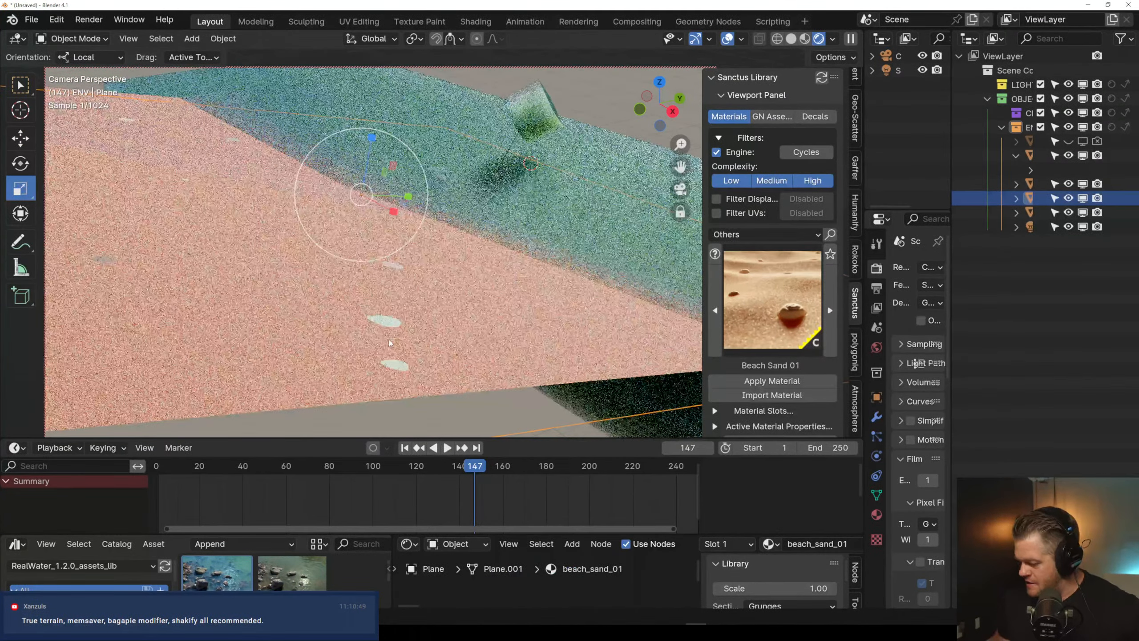
{"action": "left_click", "coordinate": [715, 410]}
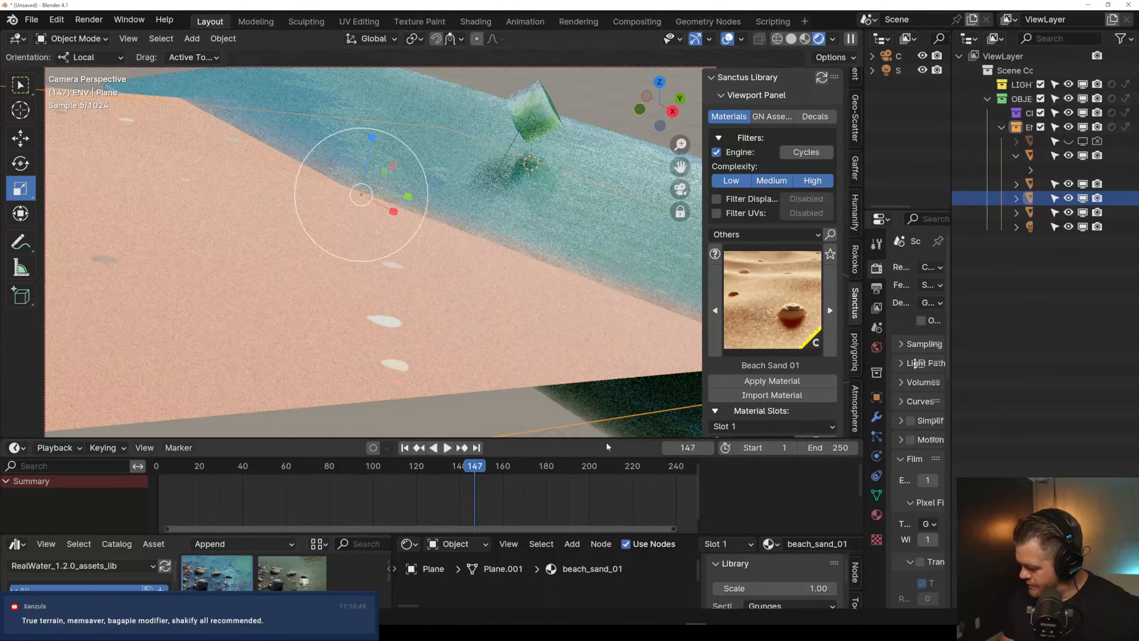
{"action": "left_click_drag", "start_coordinate": [613, 438], "coordinate": [612, 493]}
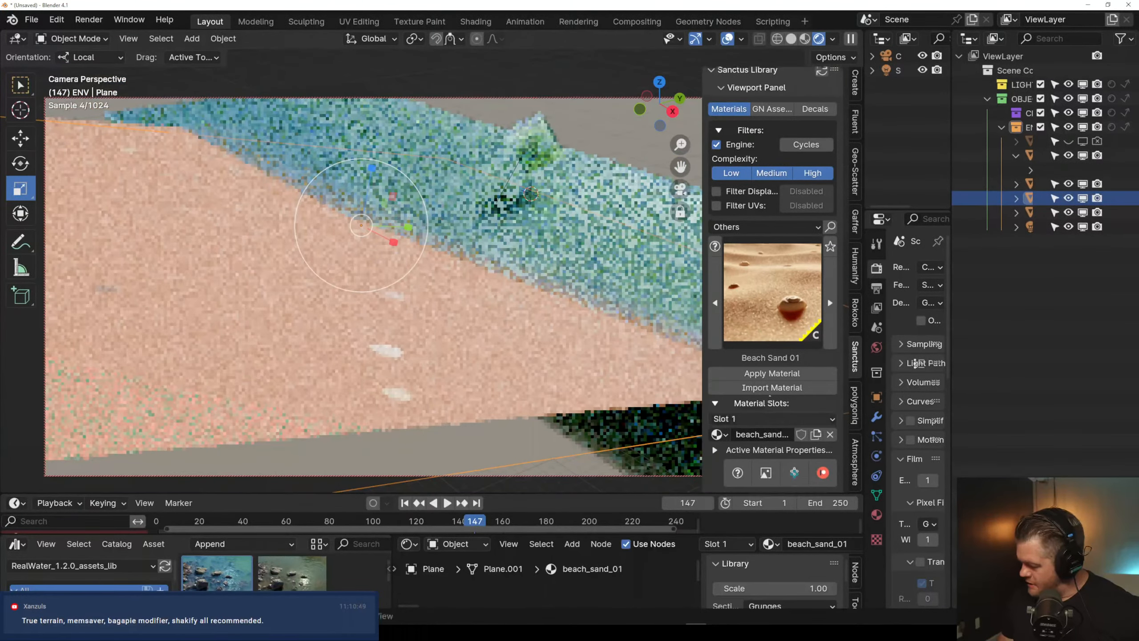
{"action": "left_click", "coordinate": [761, 402]}
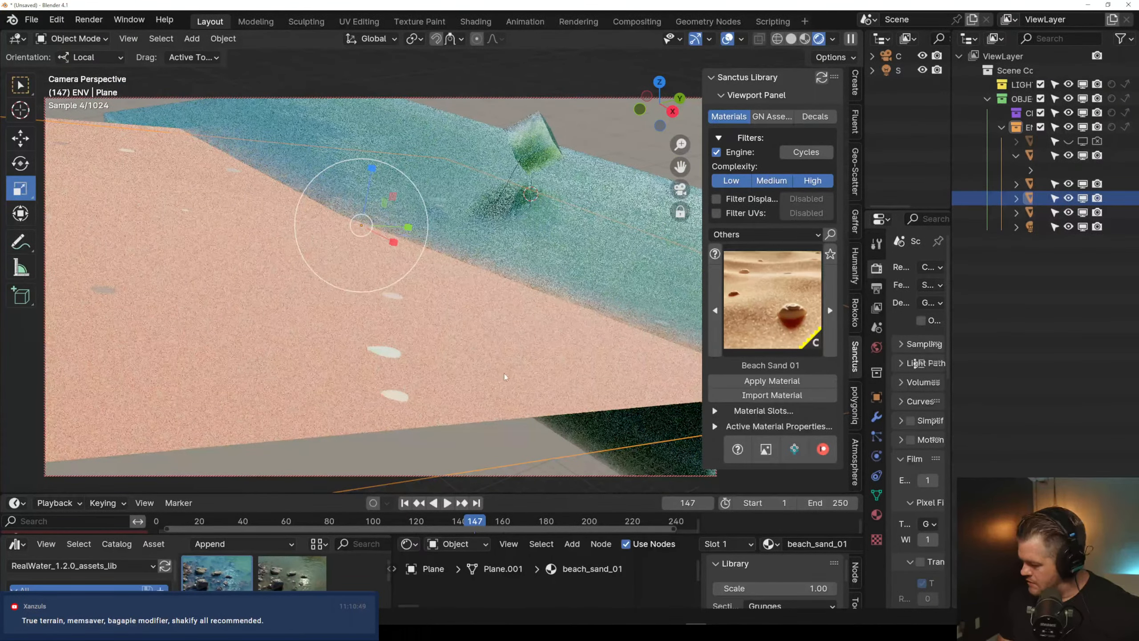
Set the Sand Scale to 16.1 in the beach sand material's active properties
{"action": "left_click", "coordinate": [780, 426]}
{"action": "scroll", "coordinate": [718, 373], "scroll_direction": "down", "scroll_amount": 4}
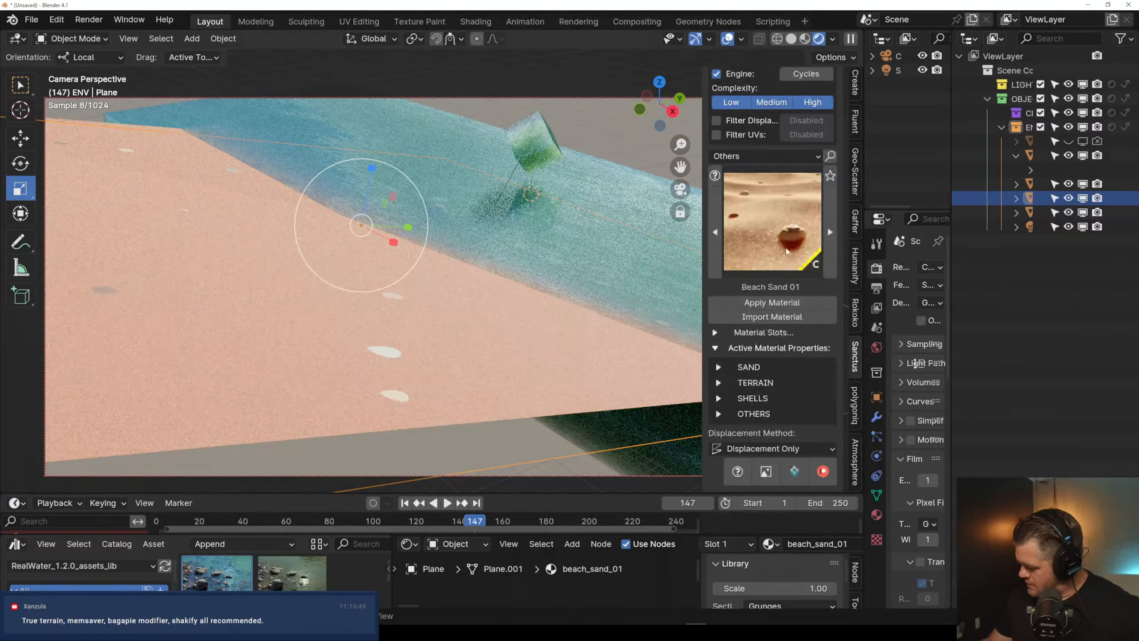
{"action": "left_click", "coordinate": [717, 370]}
{"action": "left_click_drag", "start_coordinate": [788, 384], "coordinate": [821, 385]}
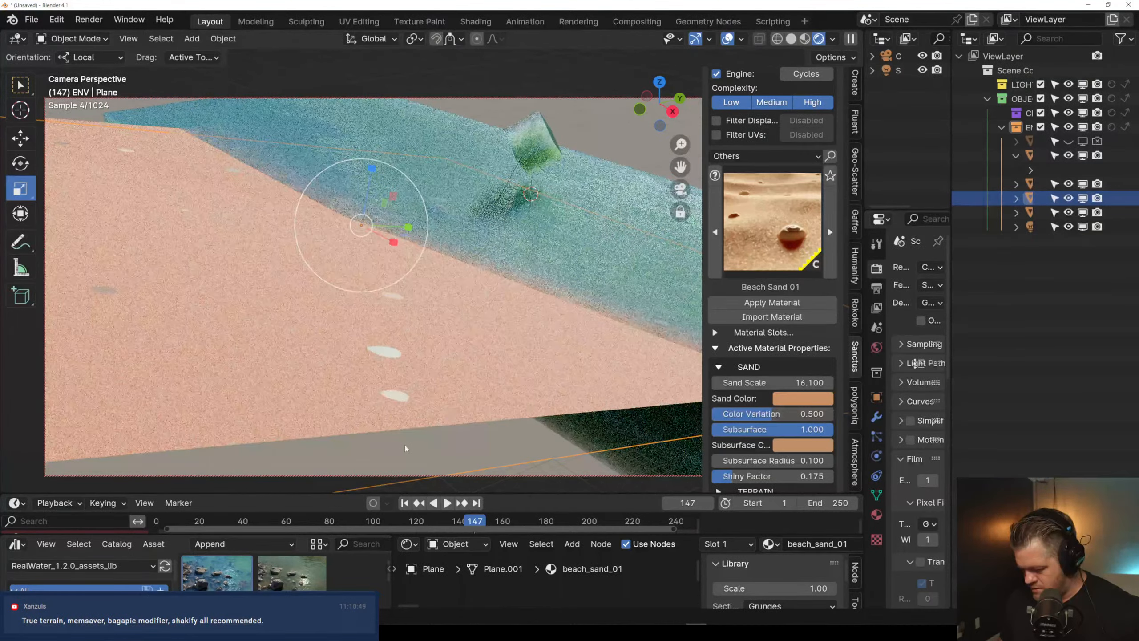
Set the beach sand material's Shells Scale to 10 and its Displacement to 3.8
{"action": "scroll", "coordinate": [754, 444], "scroll_direction": "down", "scroll_amount": 5}
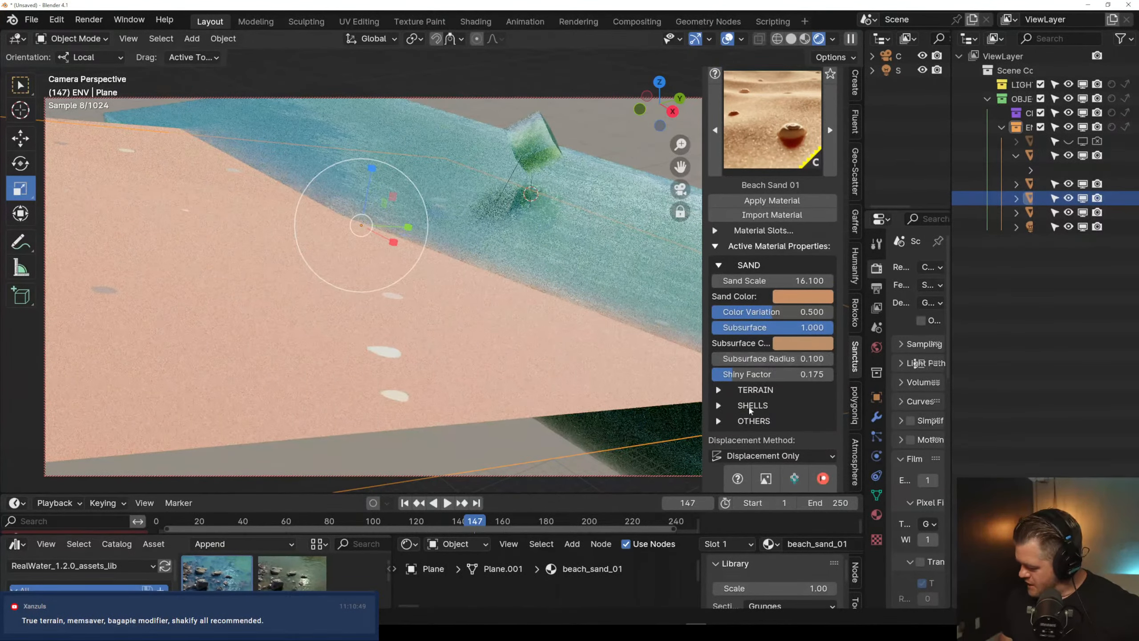
{"action": "left_click", "coordinate": [764, 406]}
{"action": "mouse_move", "coordinate": [806, 435]}
{"action": "left_mouse_down"}
{"action": "mouse_move", "coordinate": [831, 435]}
{"action": "mouse_move", "coordinate": [801, 436]}
{"action": "left_mouse_up"}
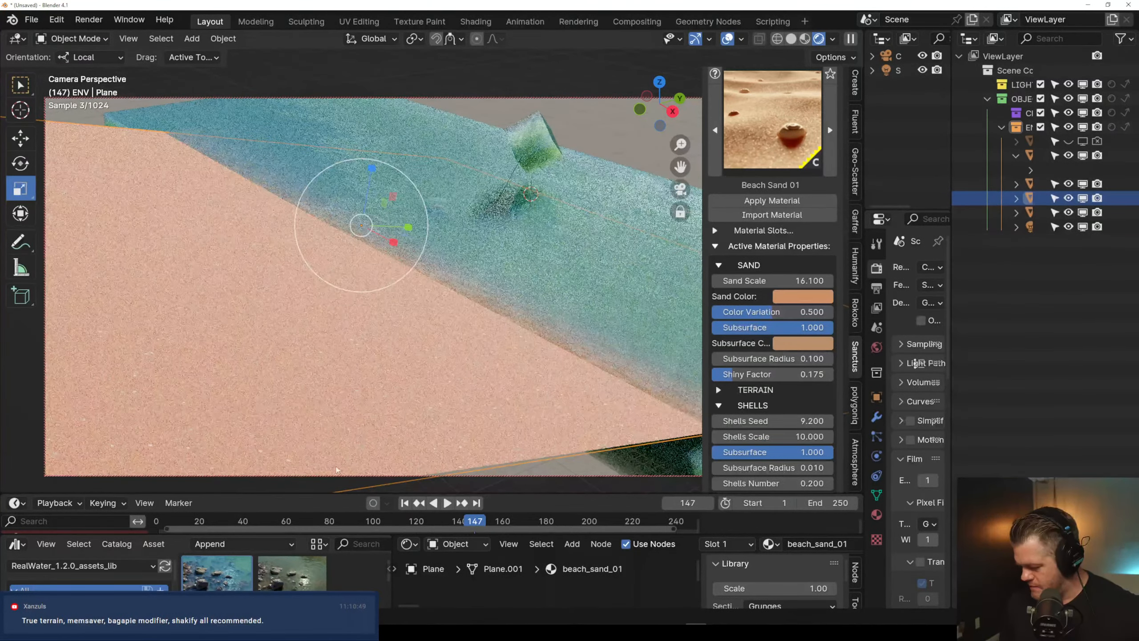
{"action": "scroll", "coordinate": [771, 413], "scroll_direction": "down", "scroll_amount": 5}
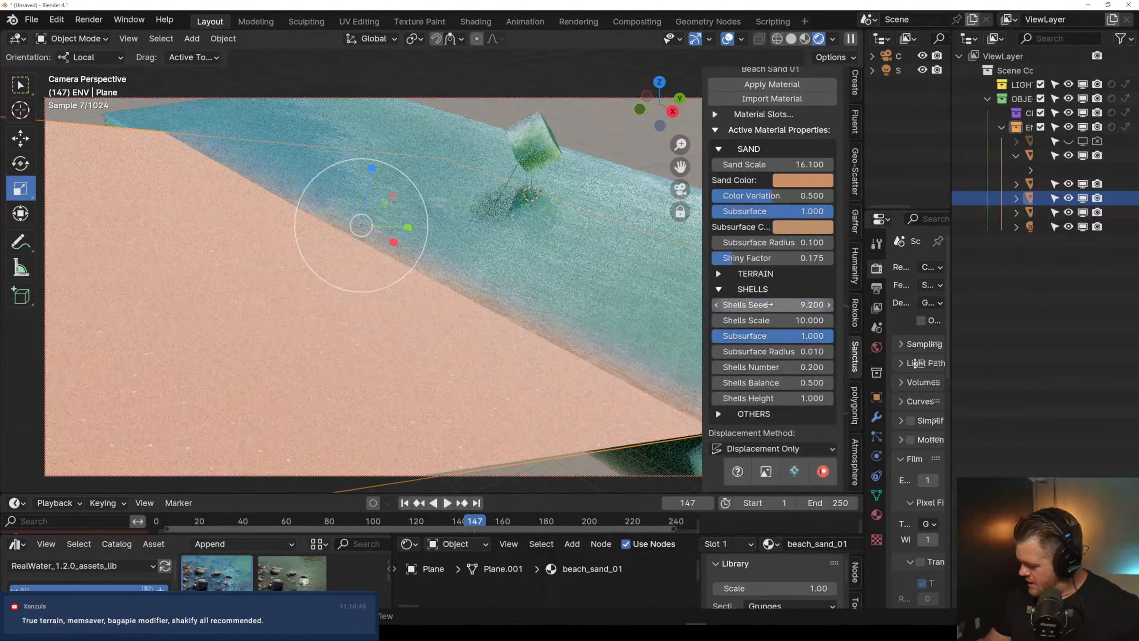
{"action": "left_click_drag", "start_coordinate": [771, 429], "coordinate": [812, 430]}
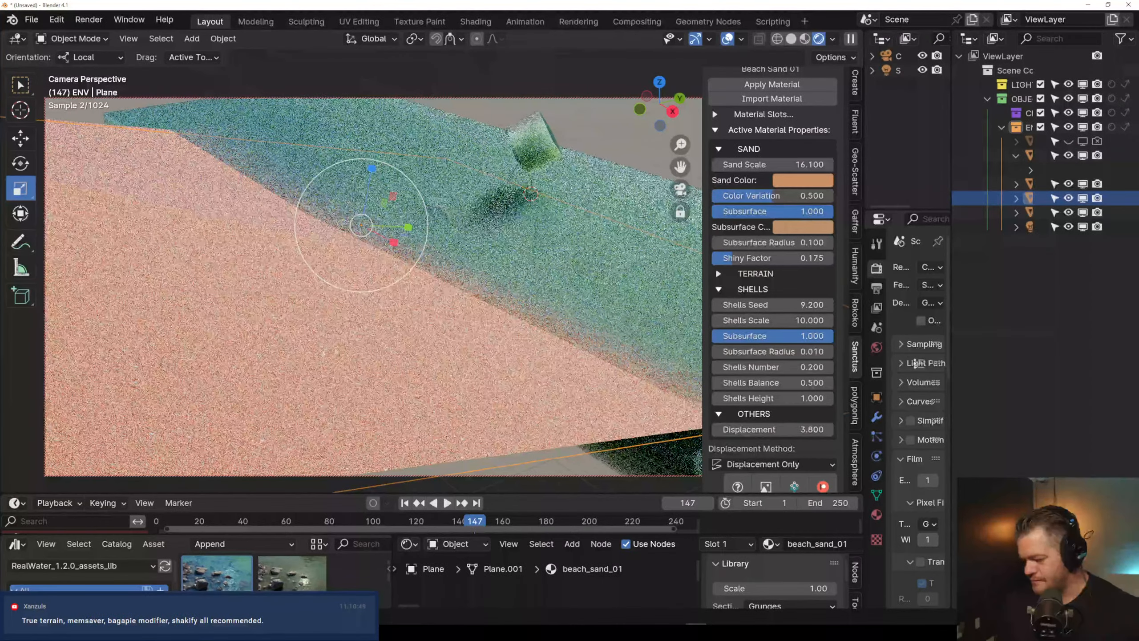
Select the small sphere in the water and scale it up to several times its size
{"action": "middle_click_drag", "start_coordinate": [347, 348], "coordinate": [470, 305]}
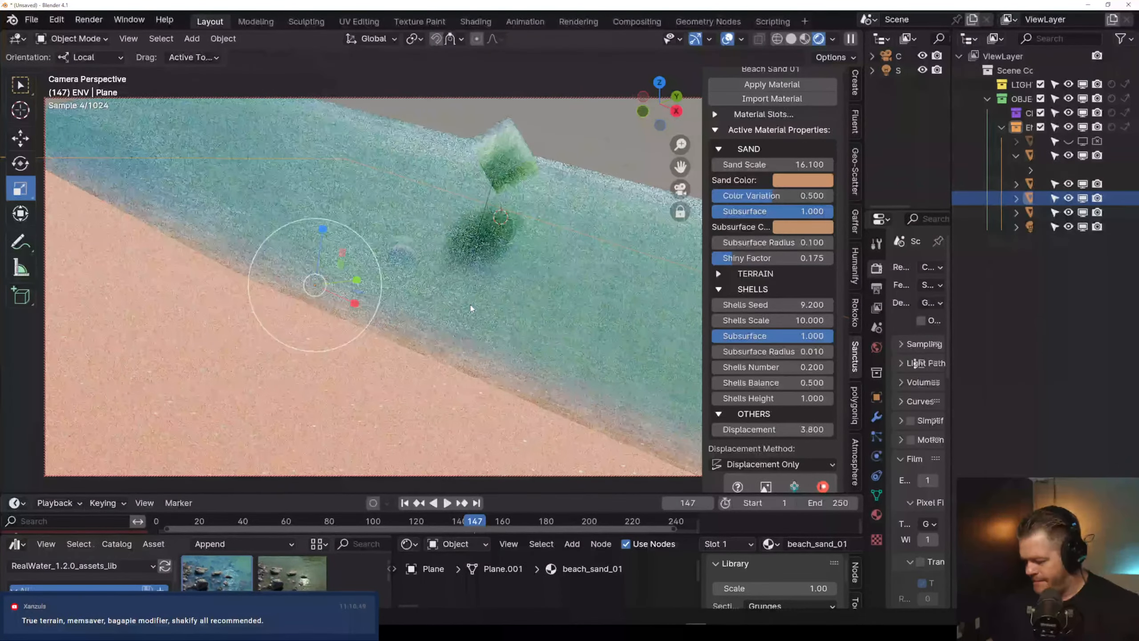
{"action": "middle_click_drag", "start_coordinate": [470, 305], "coordinate": [443, 354]}
{"action": "scroll", "coordinate": [378, 386], "scroll_direction": "down", "scroll_amount": 2}
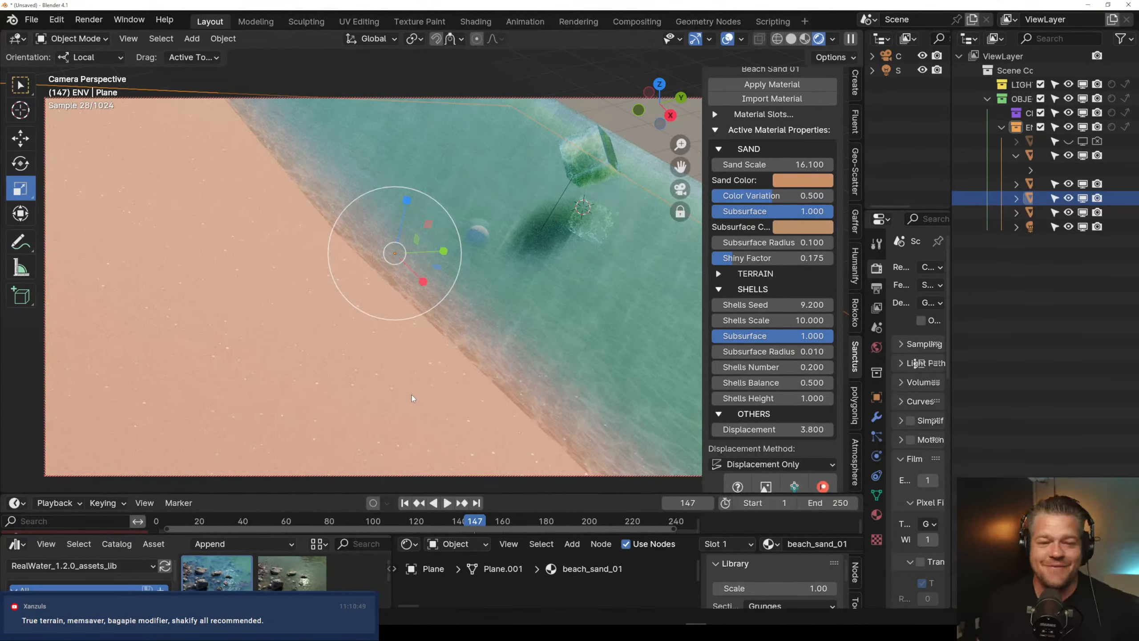
{"action": "left_click", "coordinate": [485, 229]}
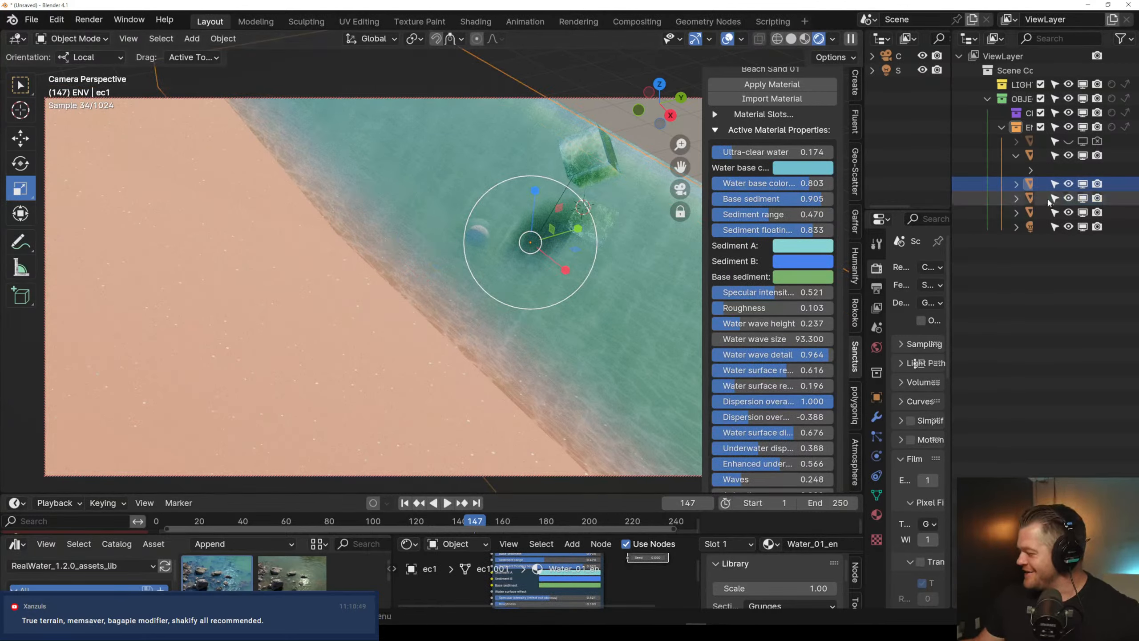
{"action": "middle_click_drag", "start_coordinate": [981, 184], "coordinate": [953, 185]}
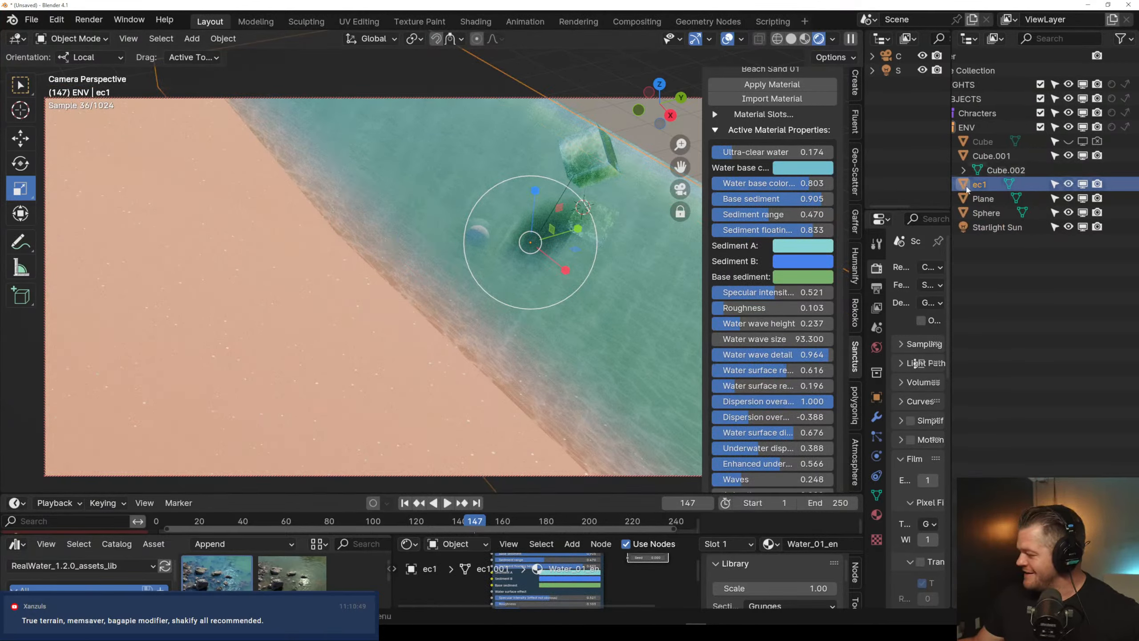
{"action": "left_click", "coordinate": [987, 213]}
{"action": "key", "text": "s"}
{"action": "key", "text": "s"}
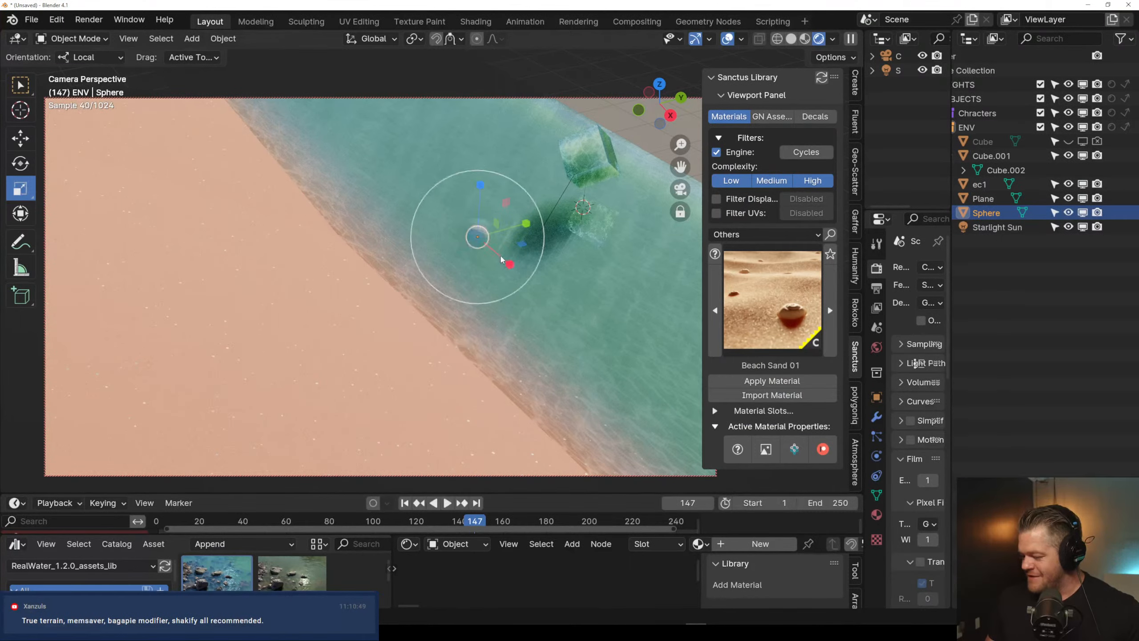
{"action": "left_click_drag", "start_coordinate": [514, 249], "coordinate": [646, 291]}
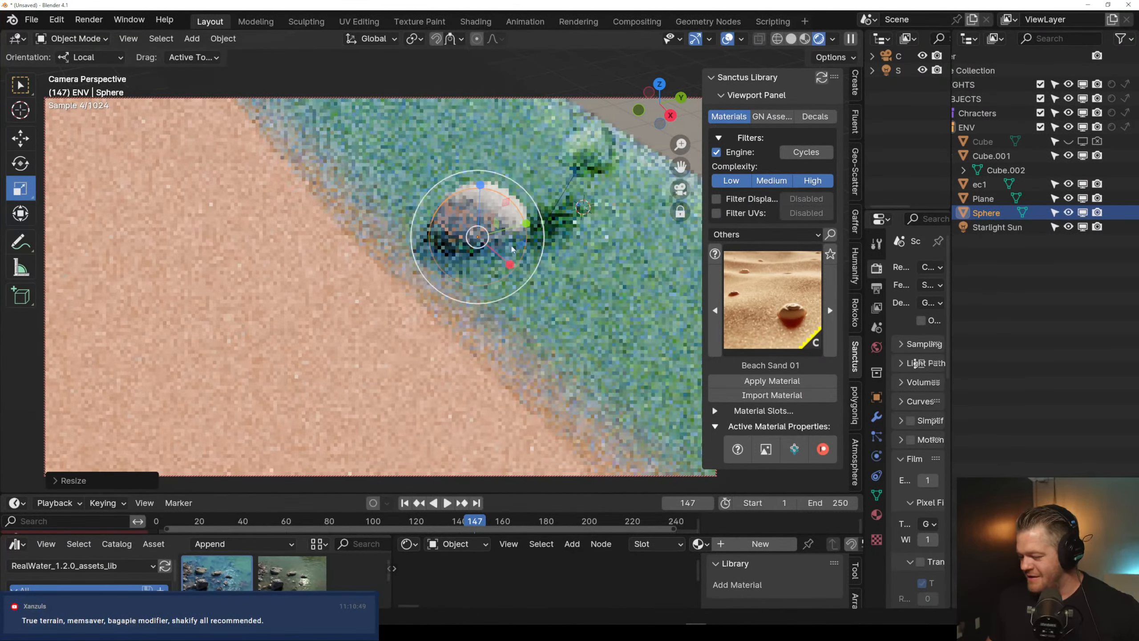
Move the enlarged sphere closer to the shoreline and apply Shade Smooth to it
{"action": "key", "text": "g"}
{"action": "left_click_drag", "start_coordinate": [514, 226], "coordinate": [480, 220]}
{"action": "right_click", "coordinate": [430, 219]}
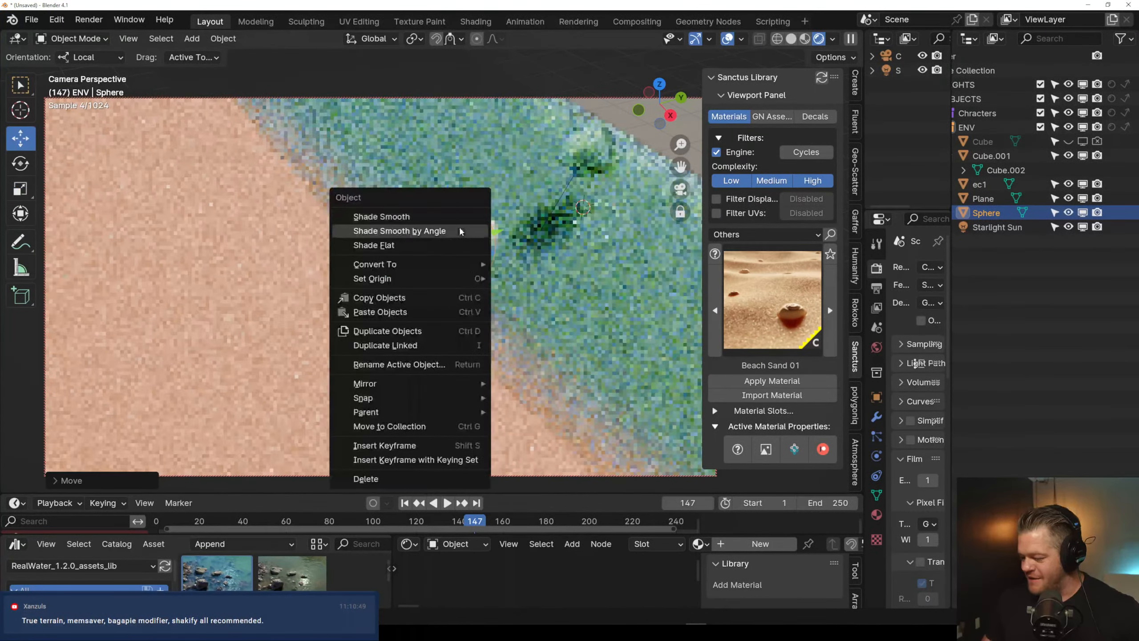
{"action": "left_click", "coordinate": [432, 219]}
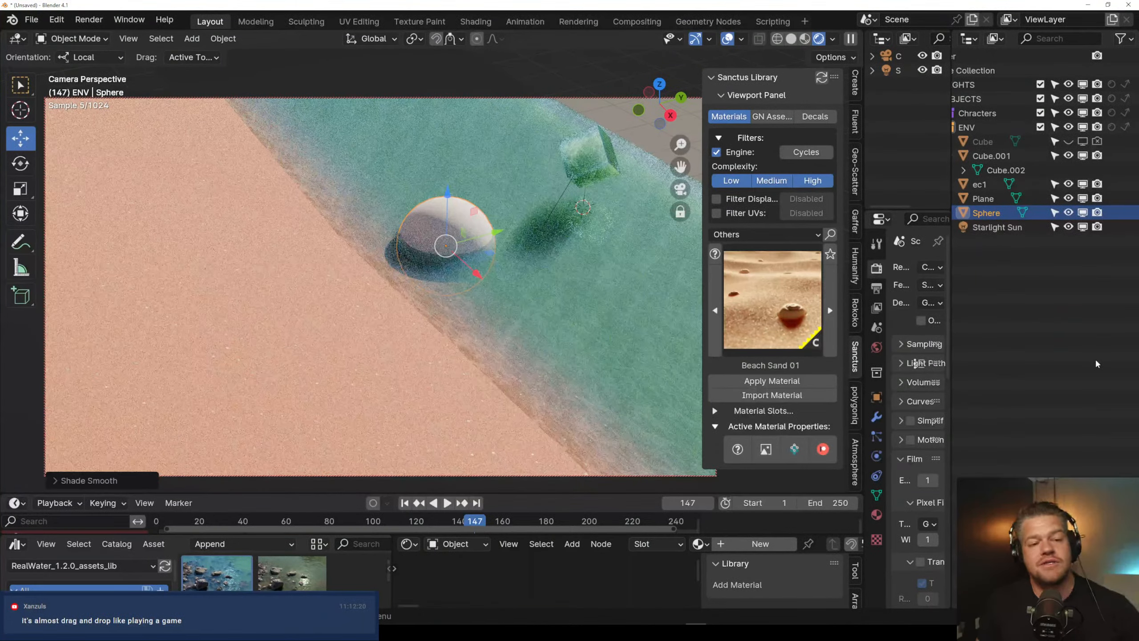
Apply the Foam 01 material from the Sanctus Library's Others category to the sphere
{"action": "left_click", "coordinate": [621, 125]}
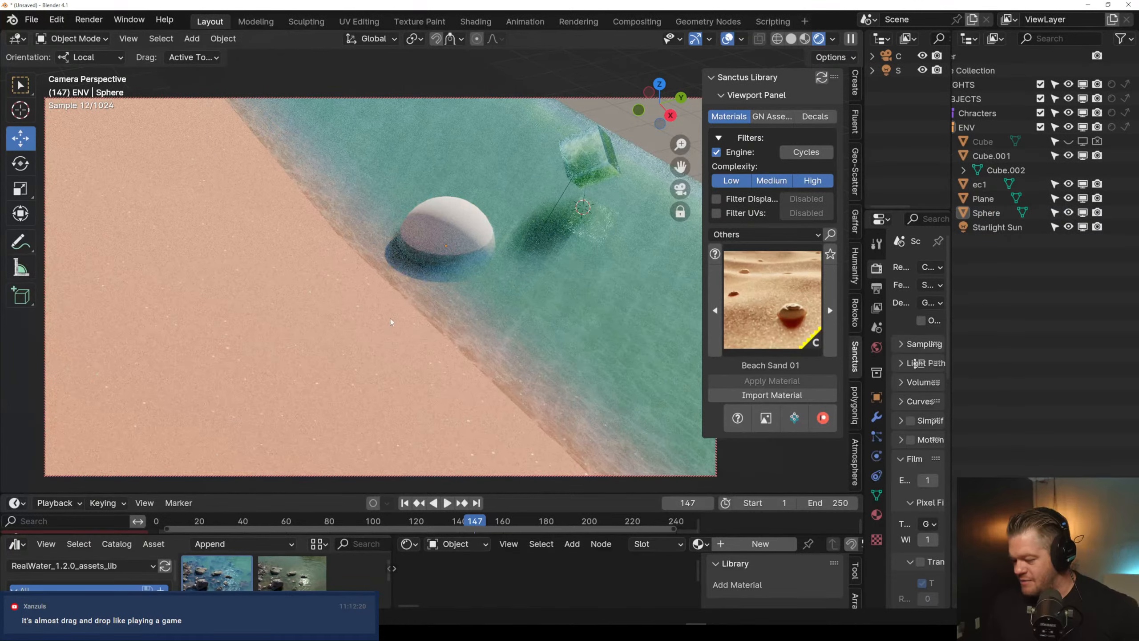
{"action": "left_click", "coordinate": [447, 248]}
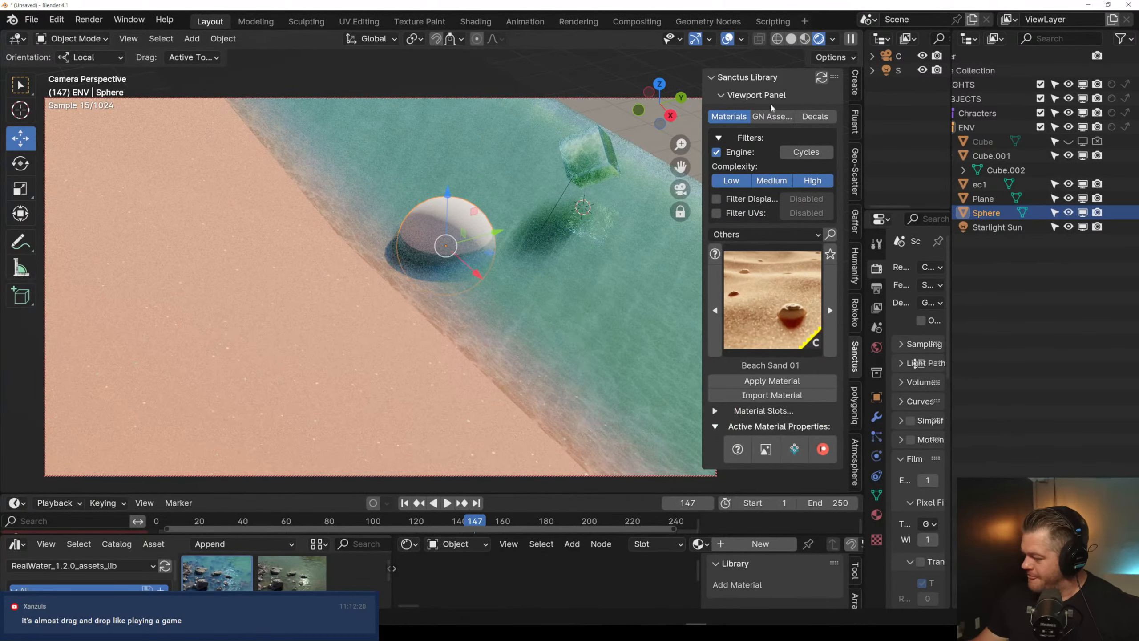
{"action": "left_click", "coordinate": [754, 267]}
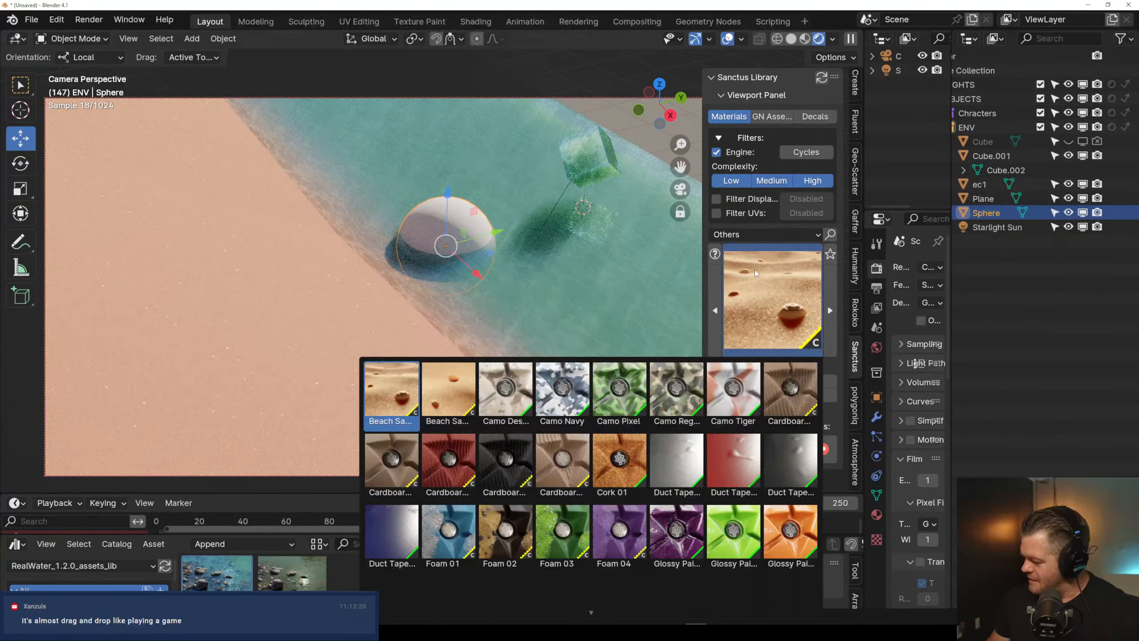
{"action": "left_click", "coordinate": [770, 294]}
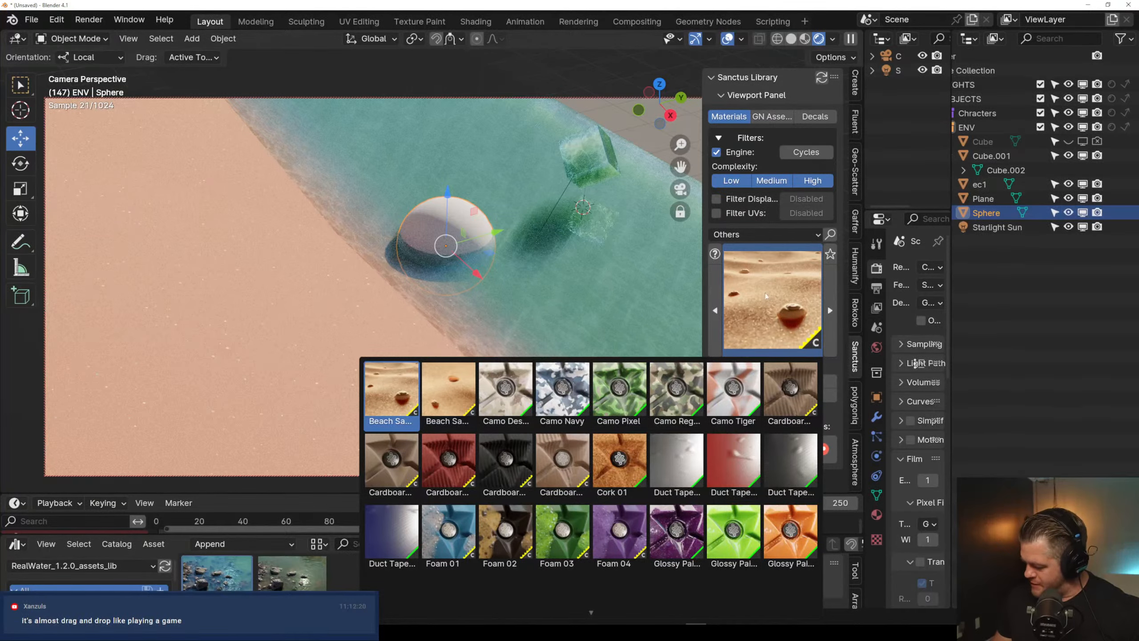
{"action": "left_click", "coordinate": [773, 294]}
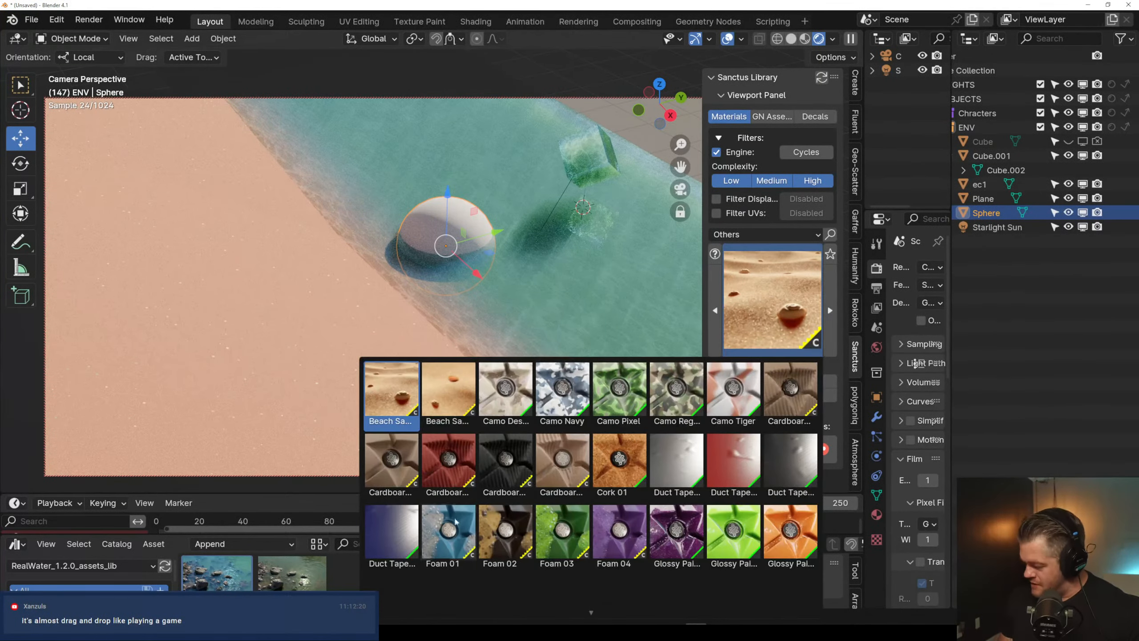
{"action": "left_click", "coordinate": [451, 539]}
{"action": "left_click", "coordinate": [783, 382]}
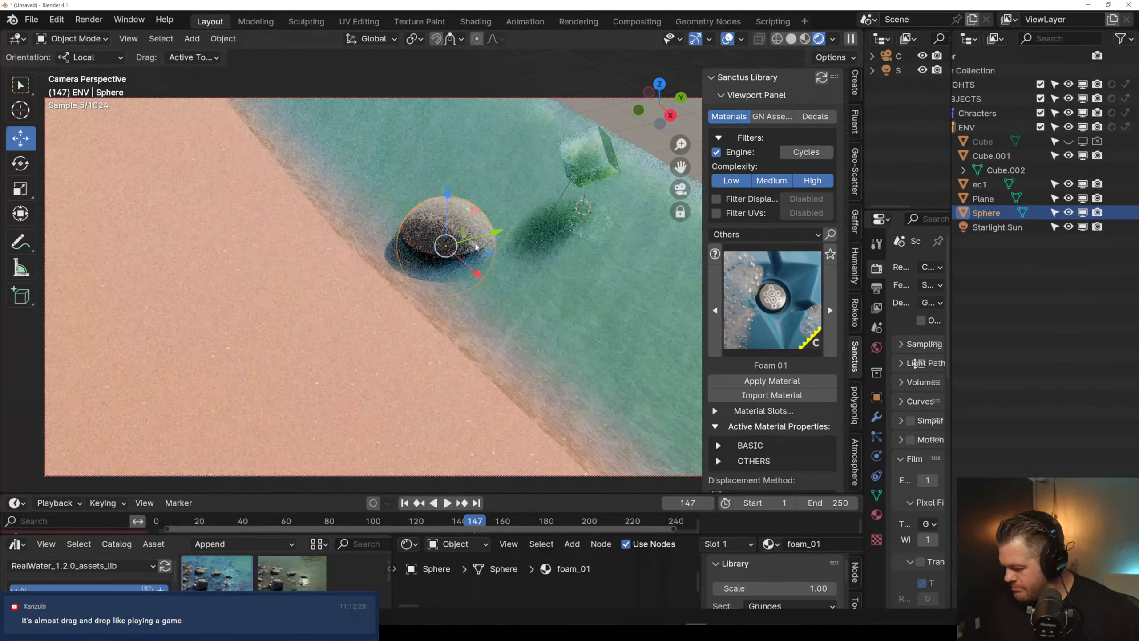
Move the foam-covered sphere out of the water onto the edge of the sand
{"action": "scroll", "coordinate": [474, 249], "scroll_direction": "up", "scroll_amount": 5}
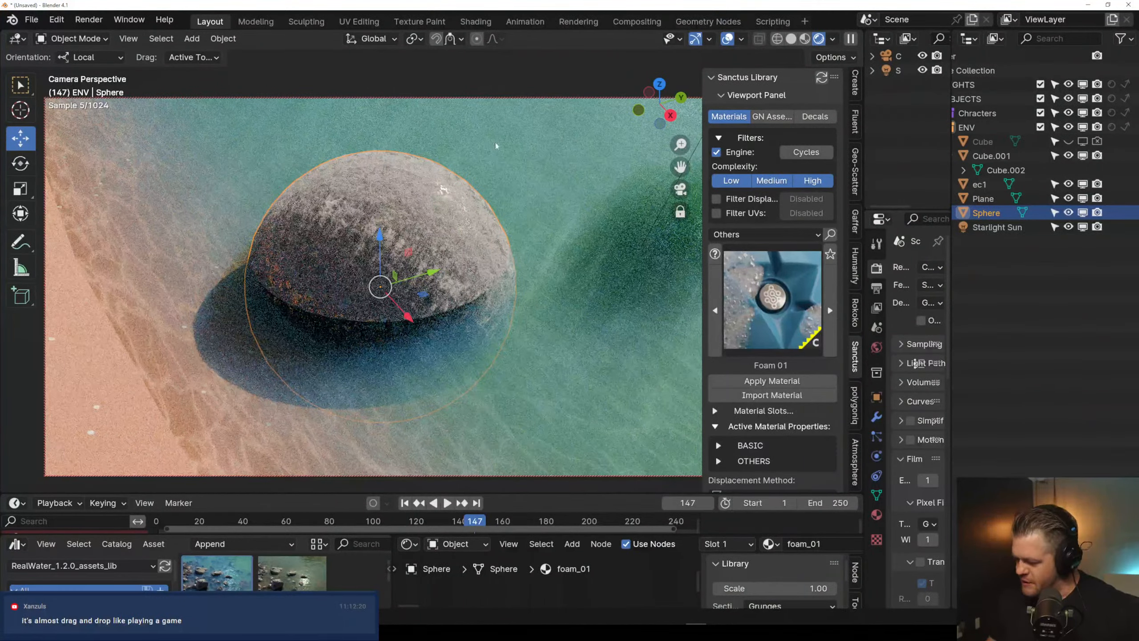
{"action": "left_click_drag", "start_coordinate": [431, 273], "coordinate": [243, 331]}
{"action": "scroll", "coordinate": [278, 389], "scroll_direction": "down", "scroll_amount": 4}
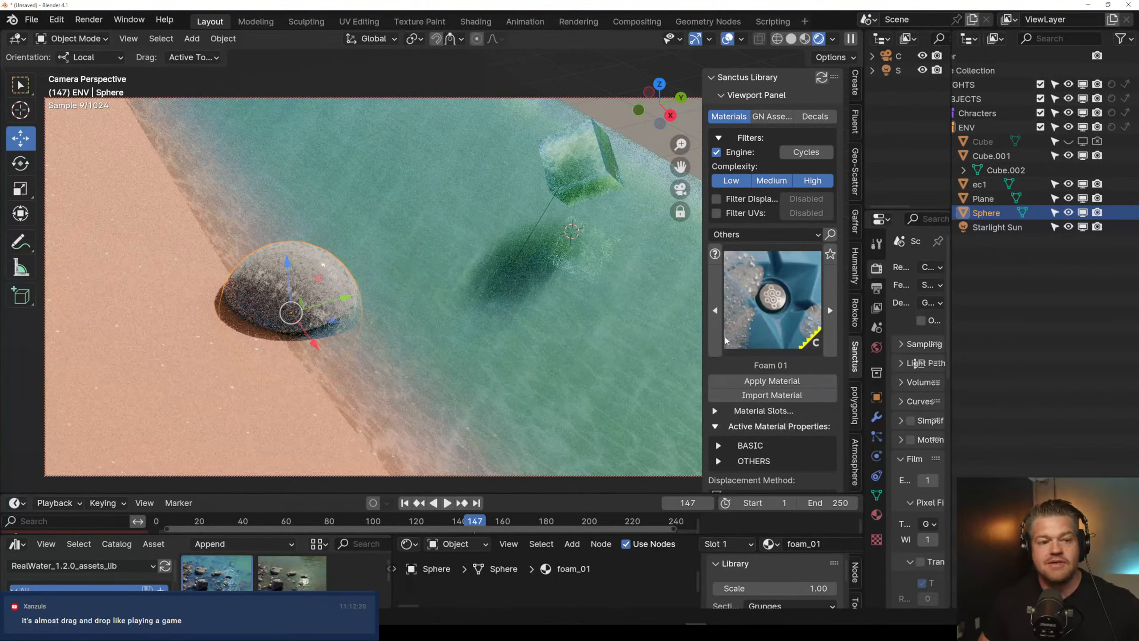
Expand the basic properties of the sphere's foam material and set its Density to 1
{"action": "left_click", "coordinate": [177, 271]}
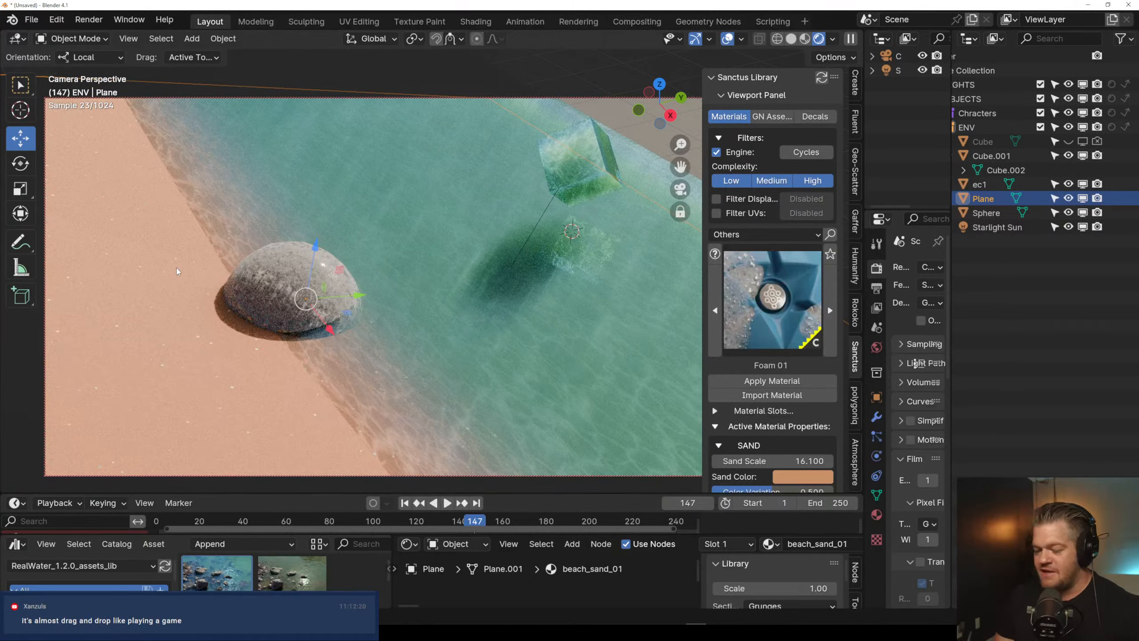
{"action": "scroll", "coordinate": [775, 423], "scroll_direction": "down", "scroll_amount": 3}
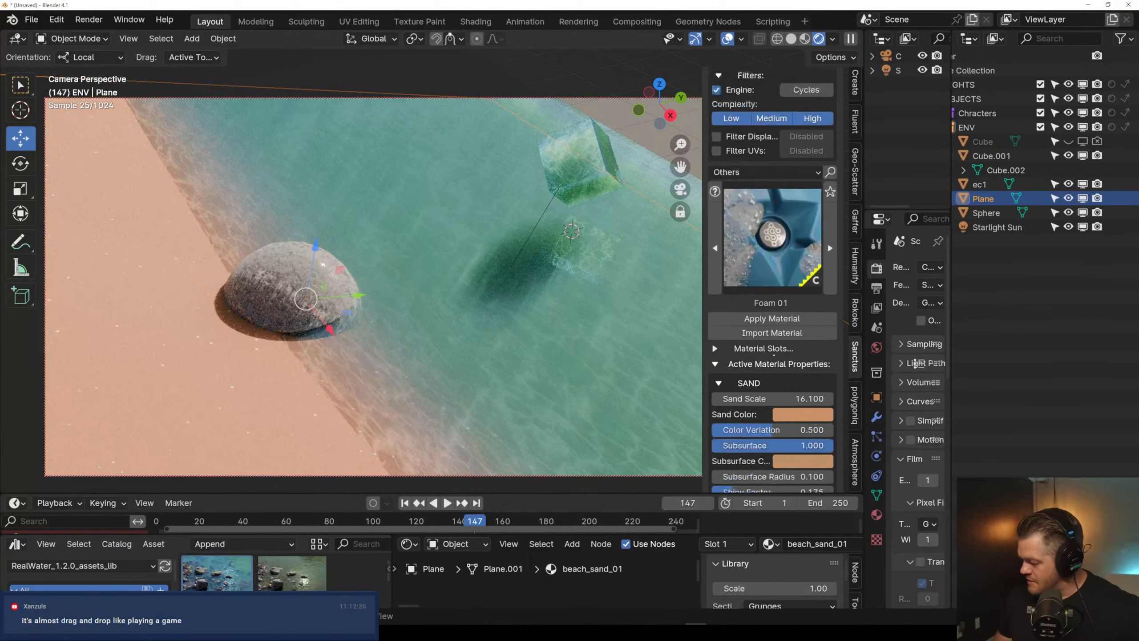
{"action": "left_click", "coordinate": [283, 295]}
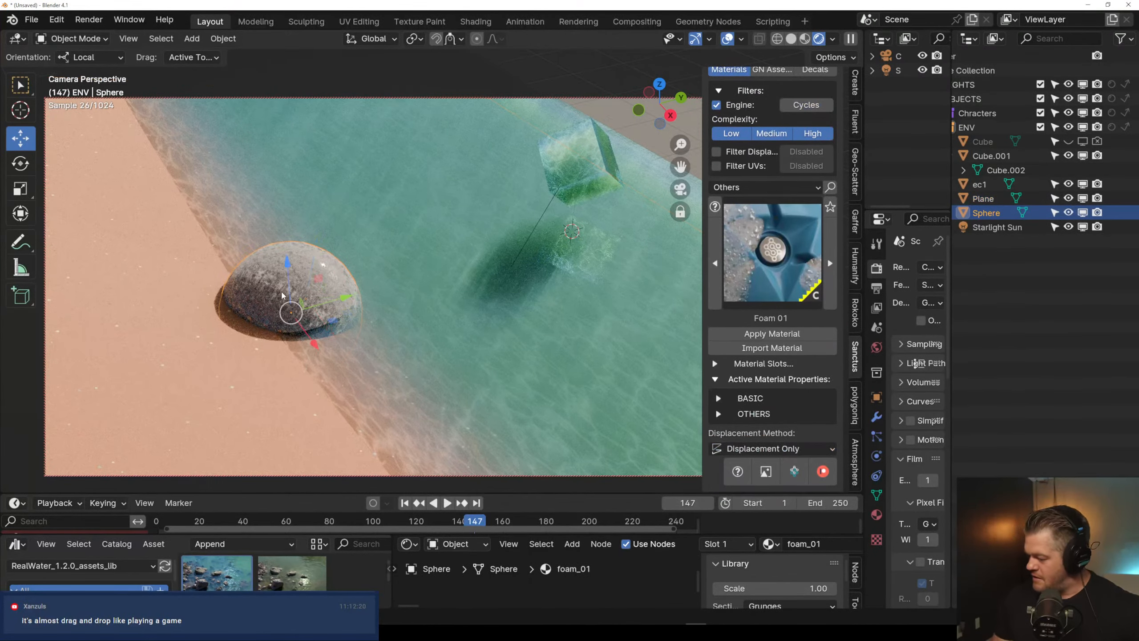
{"action": "left_click", "coordinate": [761, 399]}
{"action": "left_click_drag", "start_coordinate": [759, 451], "coordinate": [759, 451]}
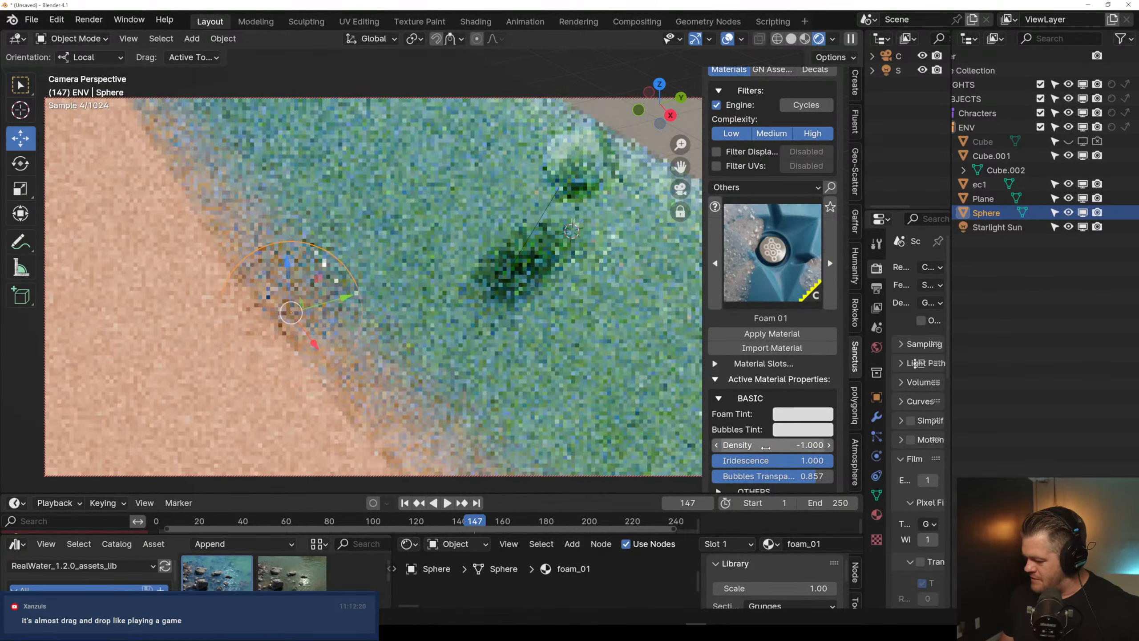
{"action": "left_click", "coordinate": [767, 445]}
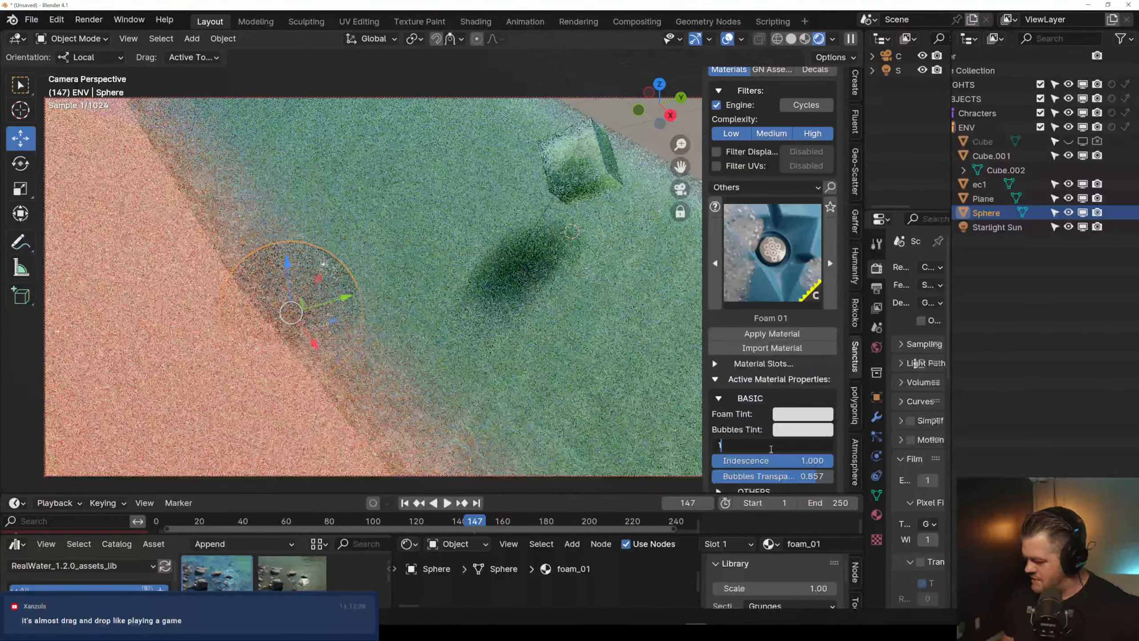
{"action": "type", "text": "1"}
{"action": "key", "text": "Return"}
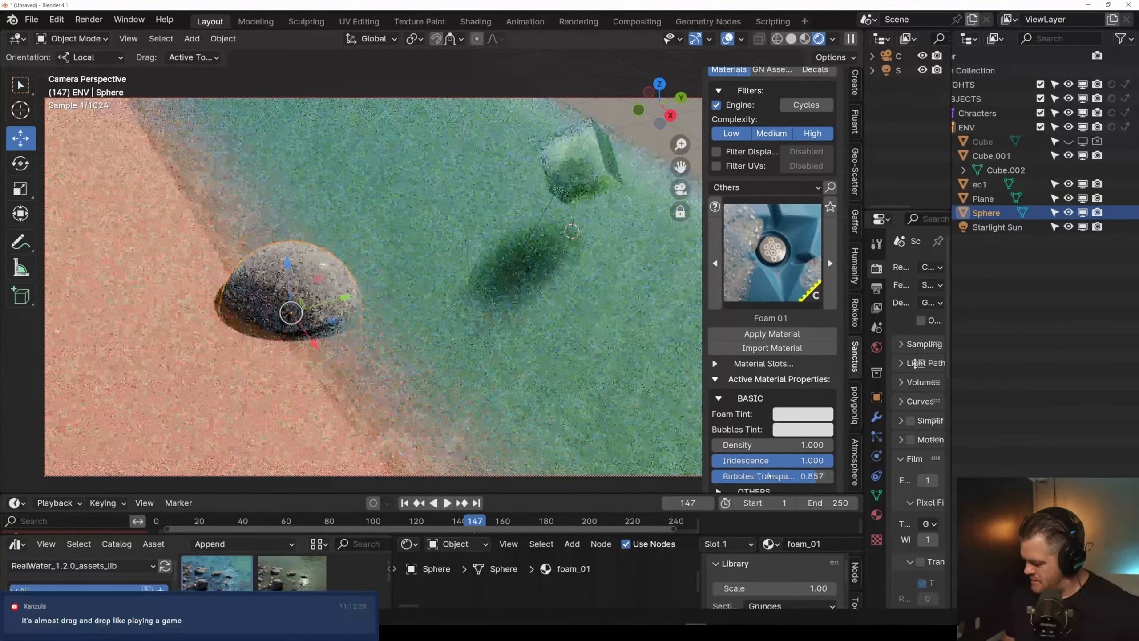
Set the foam material's Density to 0.1 and its bubbles transparency to 0.403
{"action": "left_click", "coordinate": [784, 448]}
{"action": "type", "text": "."}
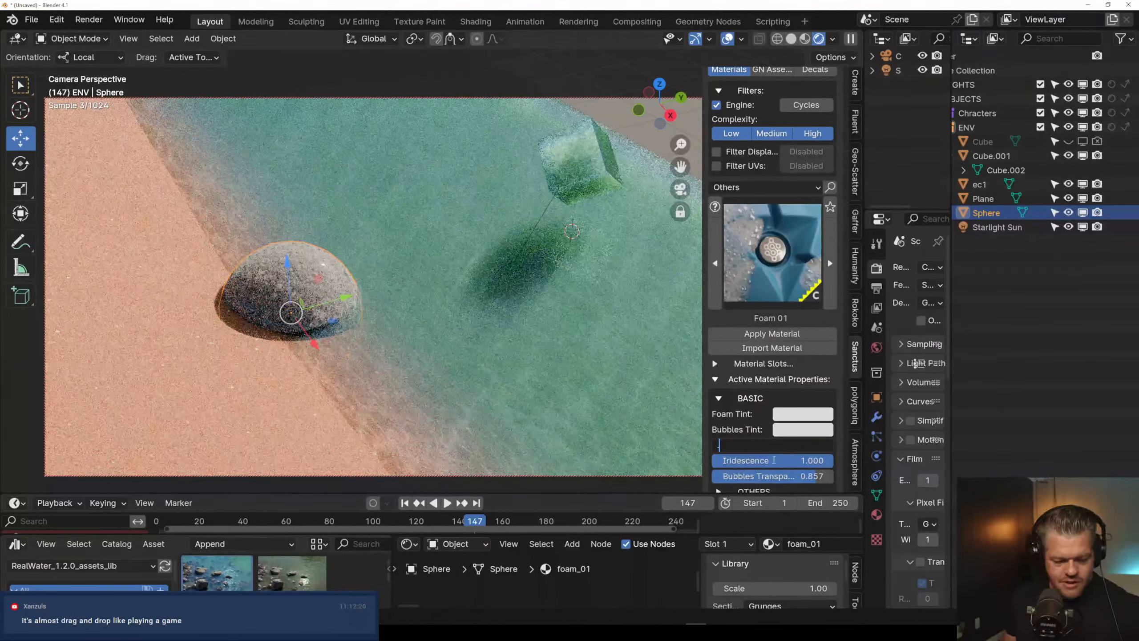
{"action": "type", "text": "1"}
{"action": "key", "text": "Return"}
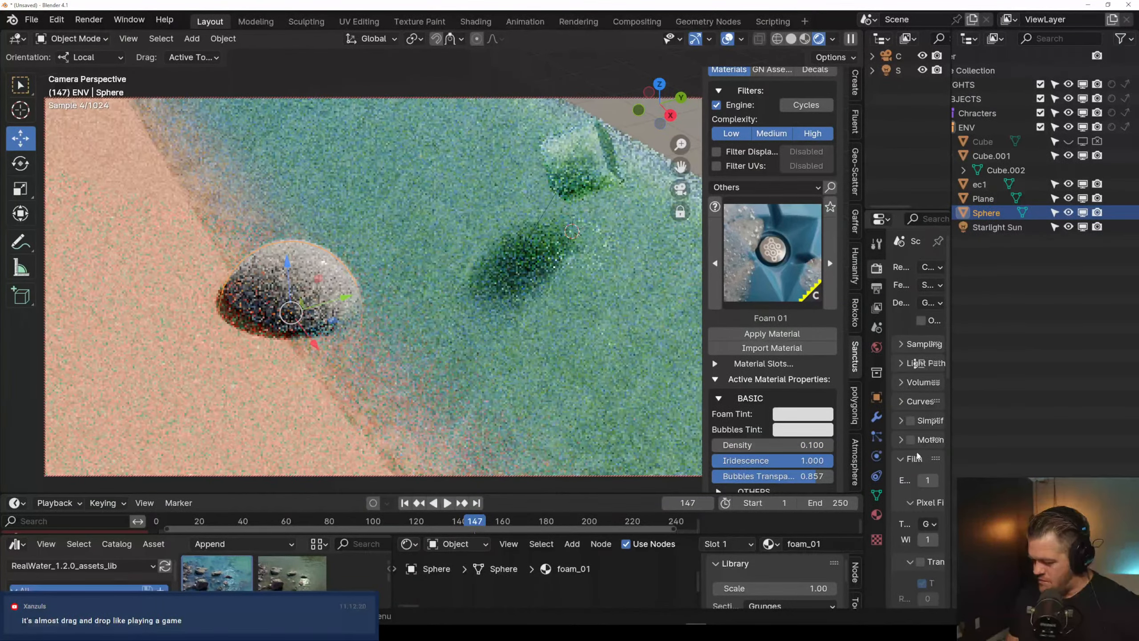
{"action": "scroll", "coordinate": [815, 466], "scroll_direction": "down", "scroll_amount": 4}
{"action": "left_click_drag", "start_coordinate": [806, 398], "coordinate": [733, 411]}
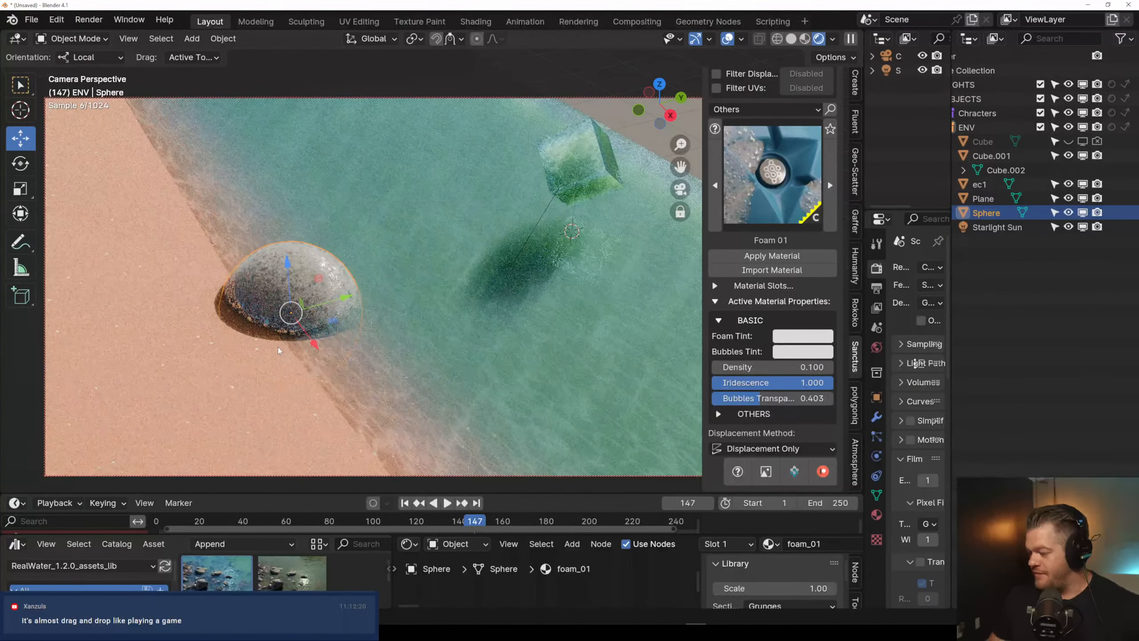
Show the beach scene in solid shading and open the Geo-Scatter settings
{"action": "scroll", "coordinate": [406, 386], "scroll_direction": "down", "scroll_amount": 2}
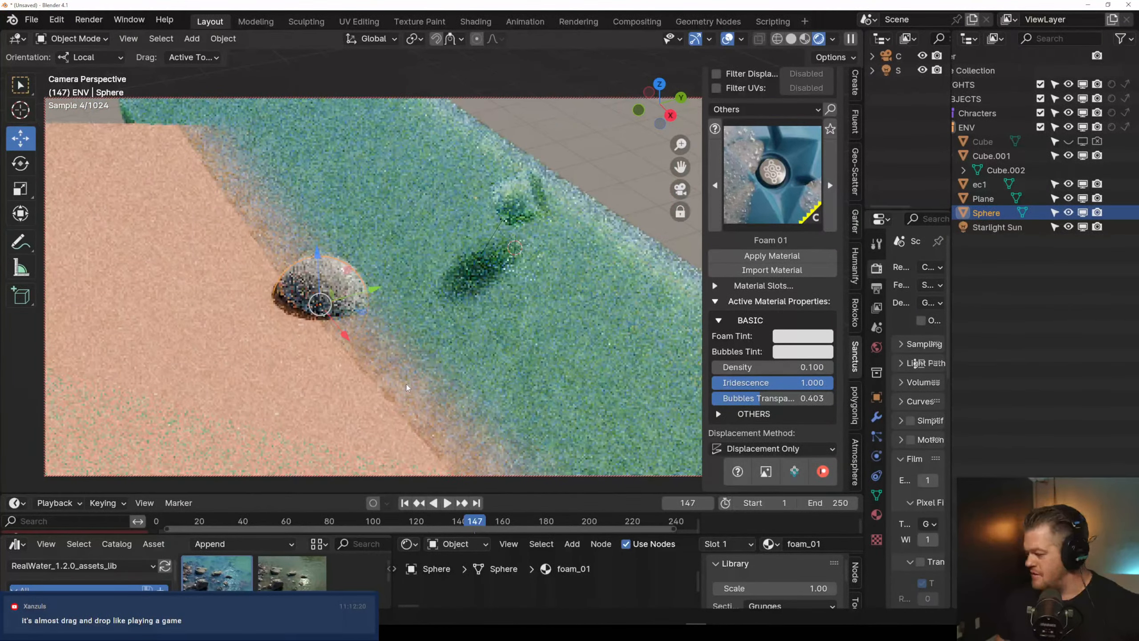
{"action": "scroll", "coordinate": [426, 318], "scroll_direction": "down", "scroll_amount": 1}
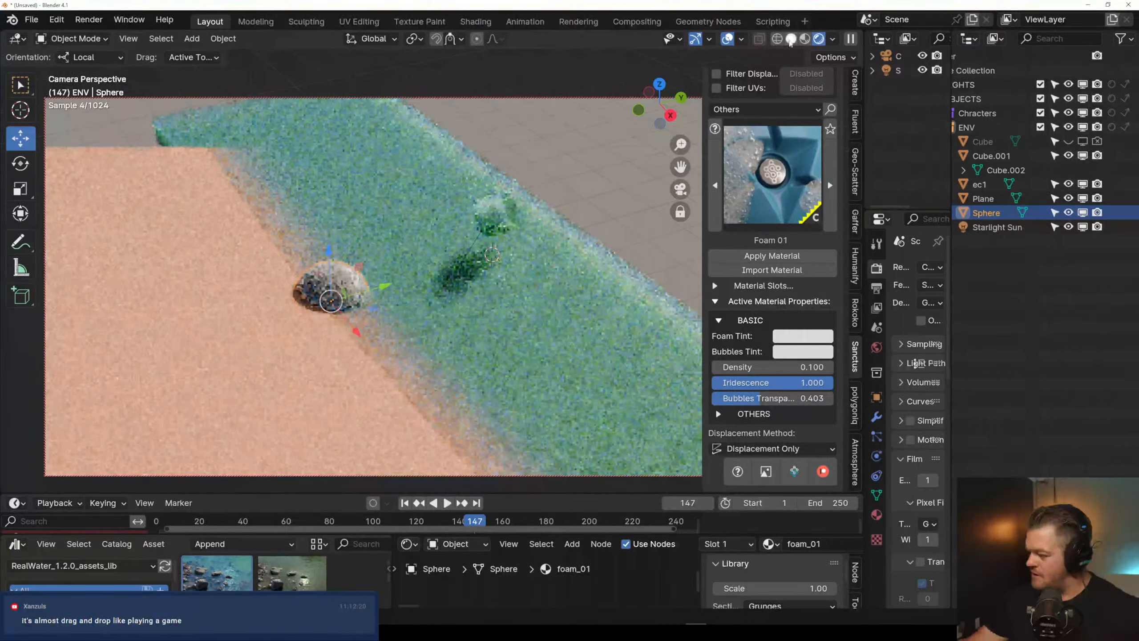
{"action": "mouse_move", "coordinate": [340, 366]}
{"action": "middle_mouse_down"}
{"action": "mouse_move", "coordinate": [379, 362]}
{"action": "mouse_move", "coordinate": [361, 358]}
{"action": "mouse_move", "coordinate": [341, 399]}
{"action": "middle_mouse_up"}
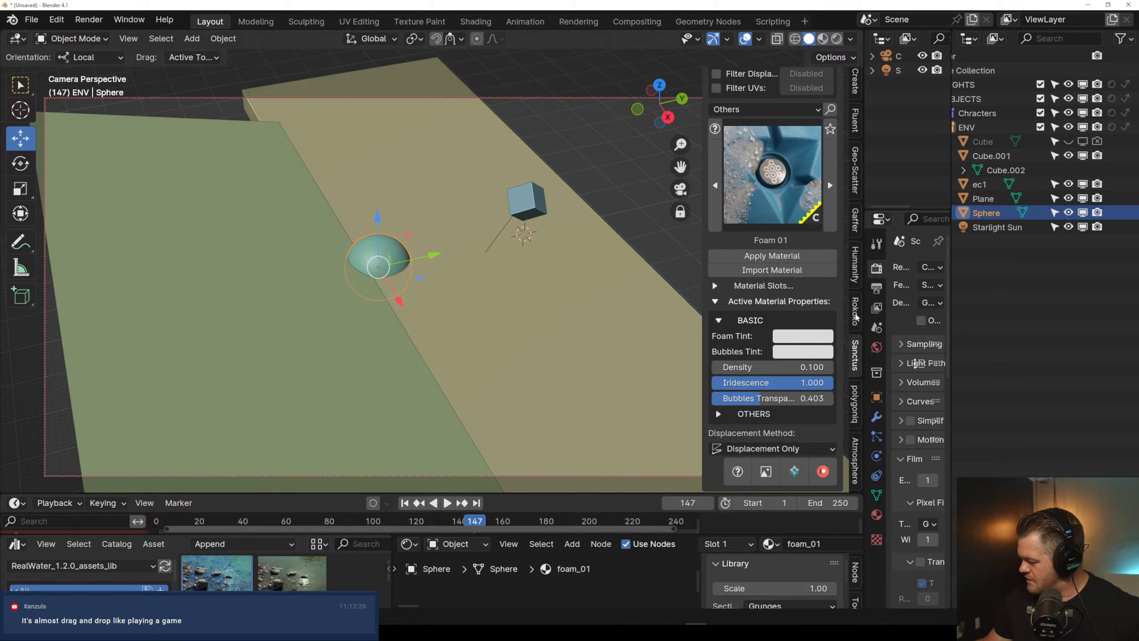
{"action": "left_click", "coordinate": [854, 179]}
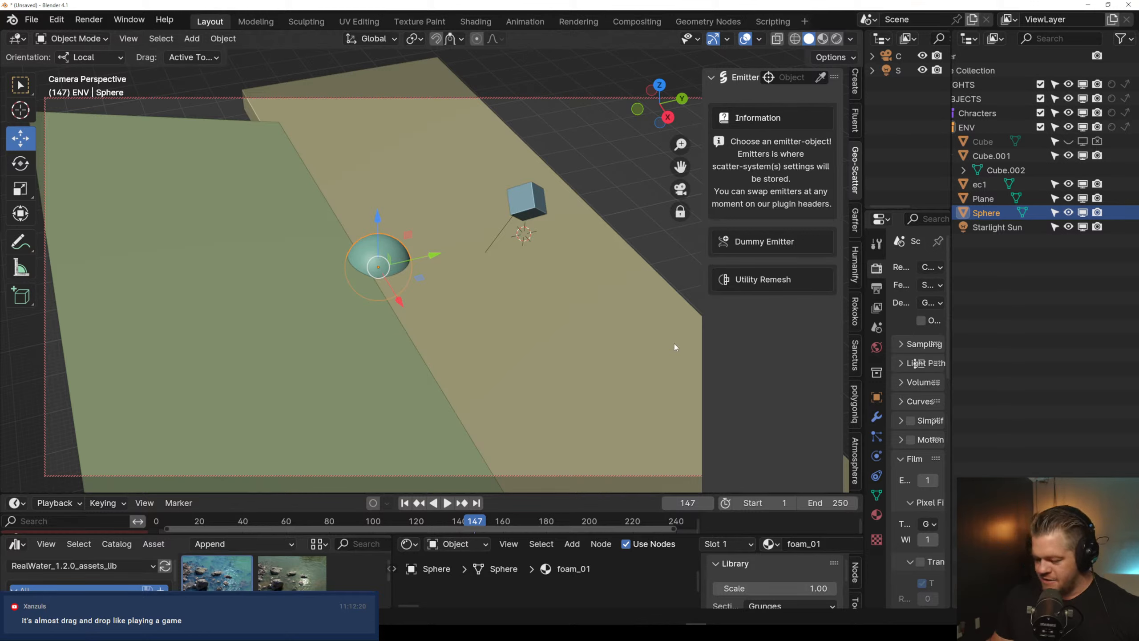
Enlarge the asset browser vertically and switch it to the Scatter library
{"action": "left_click_drag", "start_coordinate": [73, 493], "coordinate": [85, 413]}
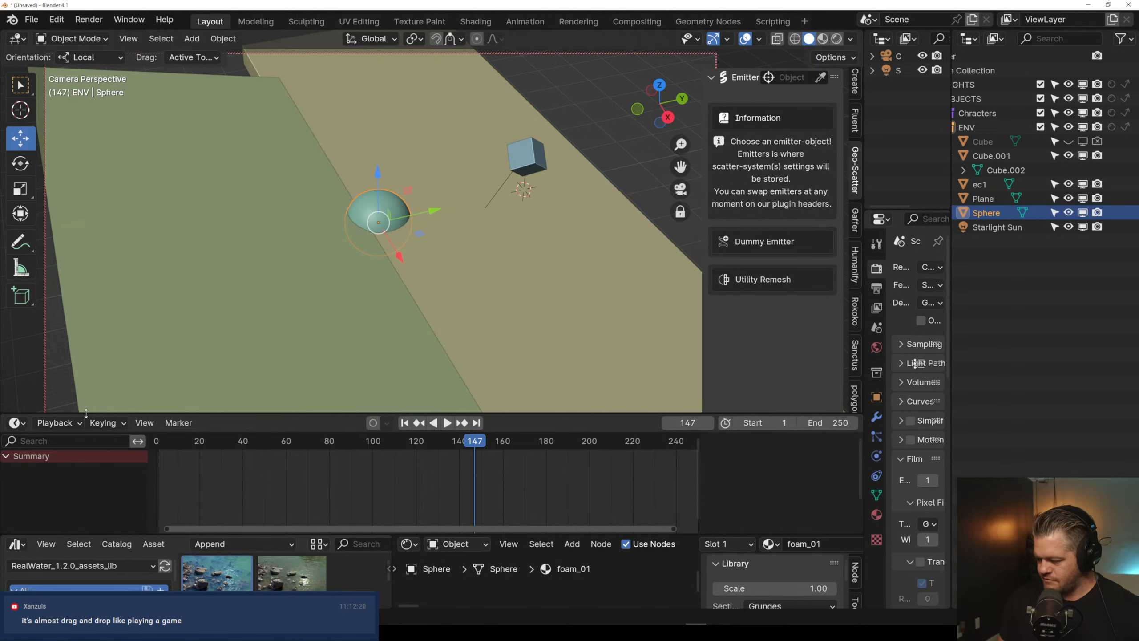
{"action": "left_click", "coordinate": [91, 541]}
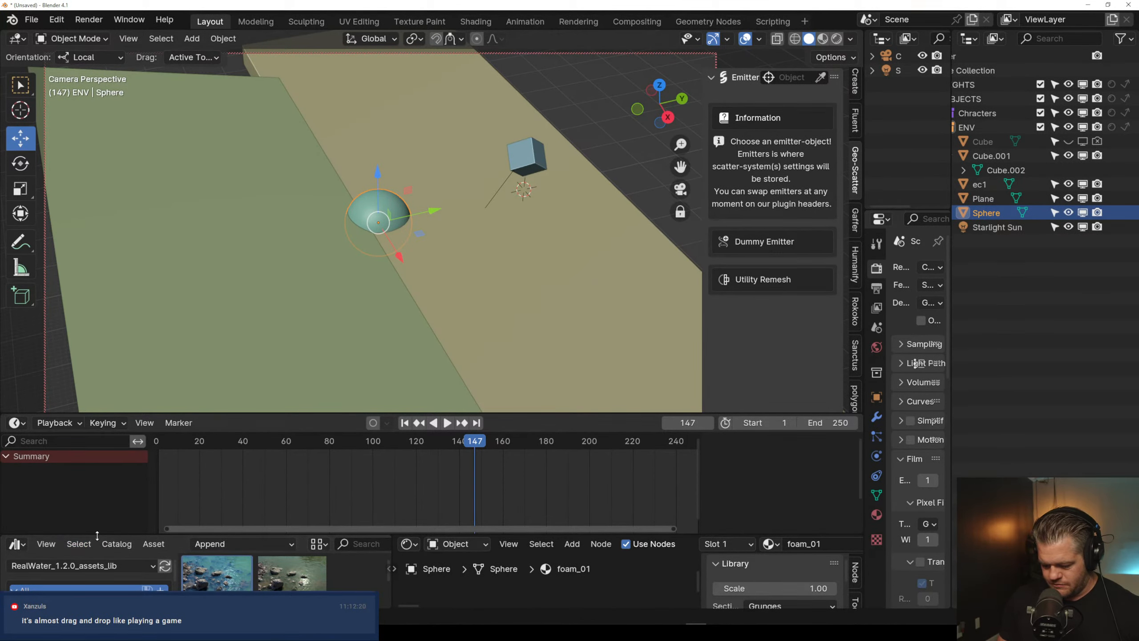
{"action": "left_click_drag", "start_coordinate": [97, 535], "coordinate": [95, 432]}
{"action": "left_click", "coordinate": [80, 465]}
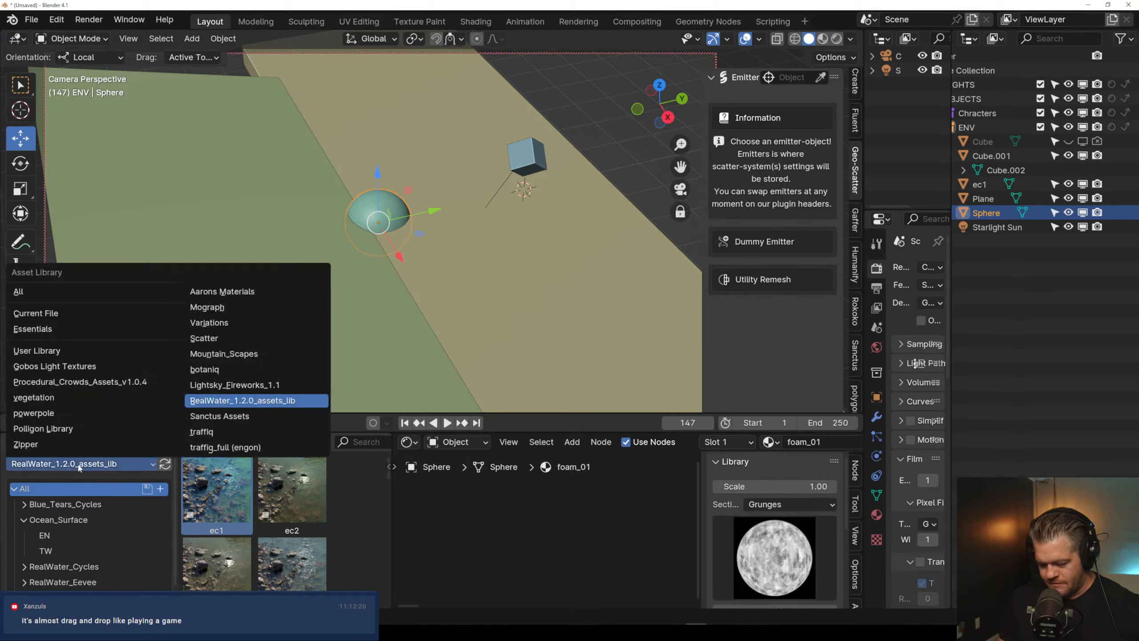
{"action": "left_click", "coordinate": [135, 463]}
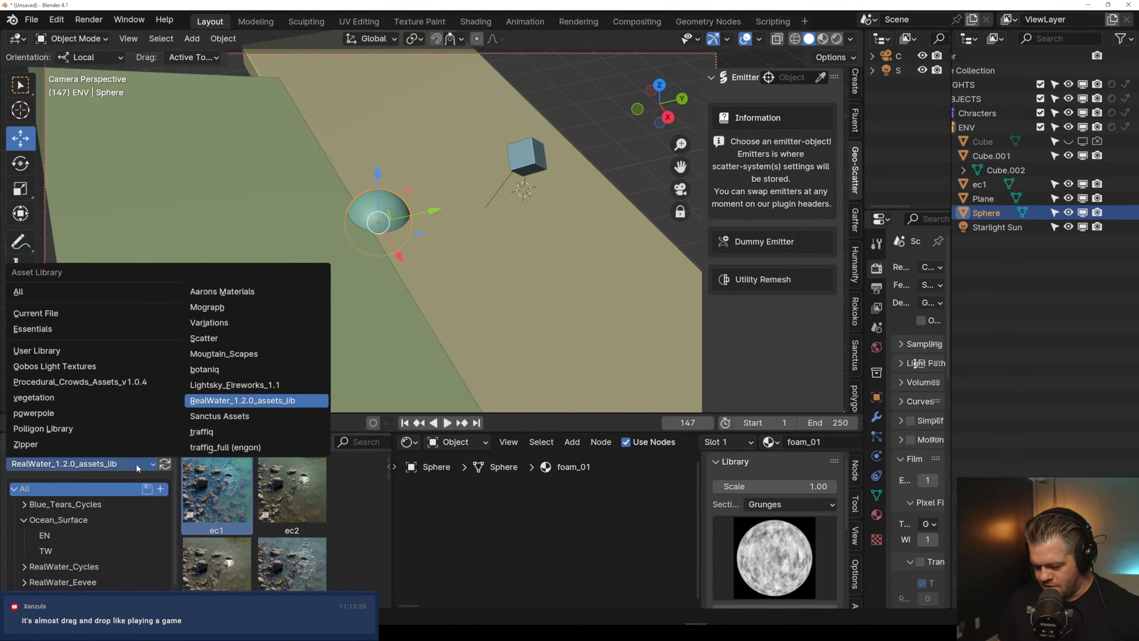
{"action": "left_click", "coordinate": [237, 337]}
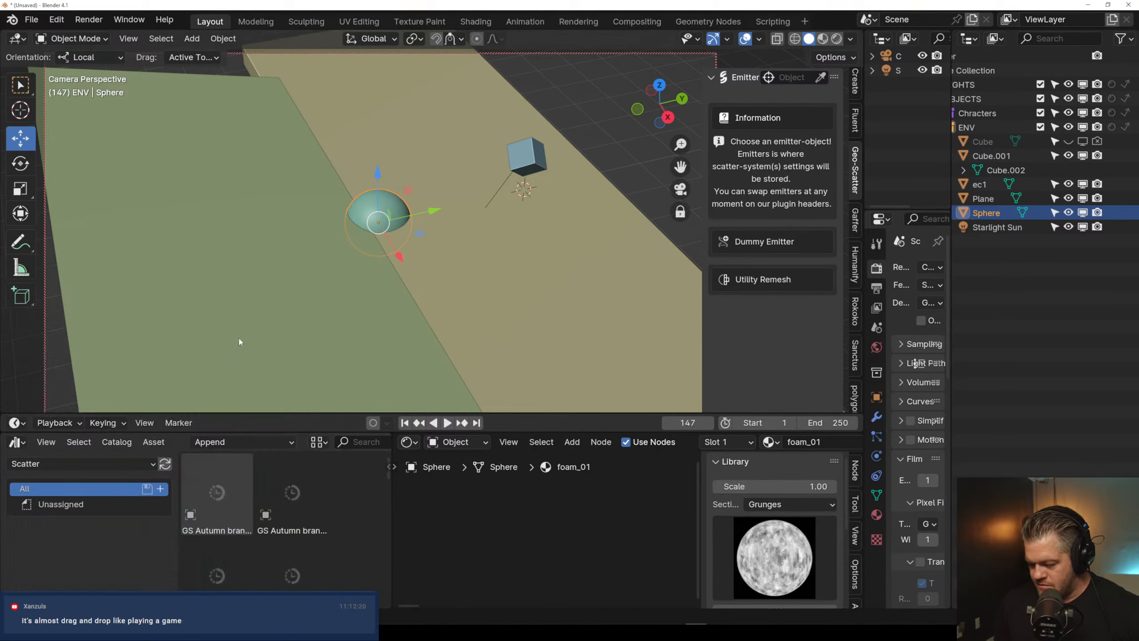
Switch the asset browser to the botaniq library and look through its rocks category
{"action": "left_click", "coordinate": [115, 465]}
{"action": "left_click", "coordinate": [221, 369]}
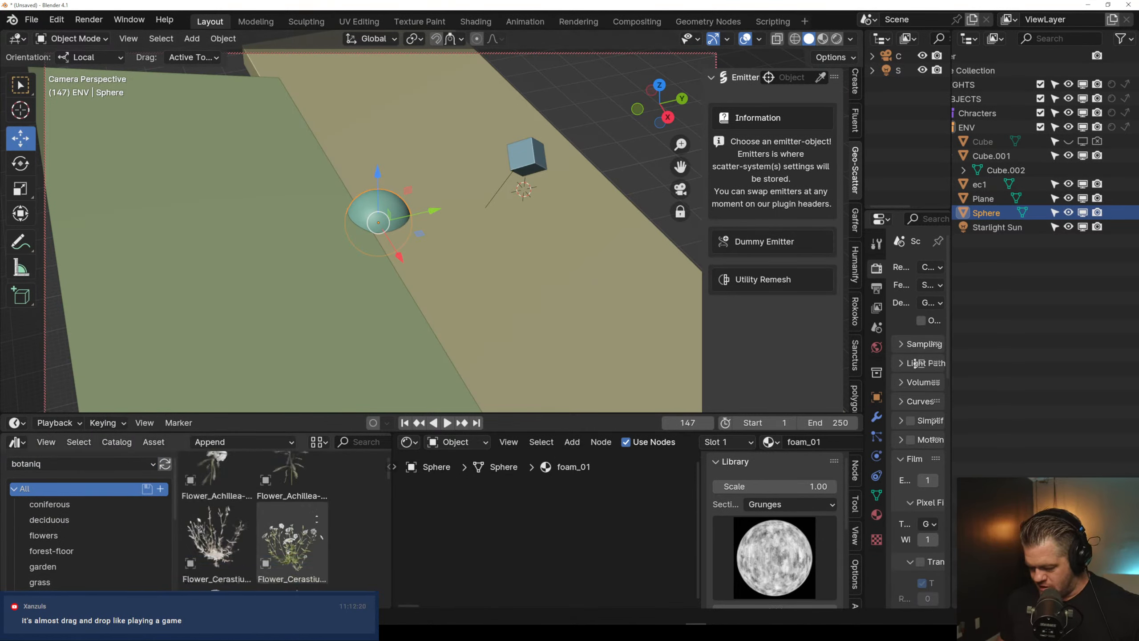
{"action": "scroll", "coordinate": [84, 554], "scroll_direction": "down", "scroll_amount": 5}
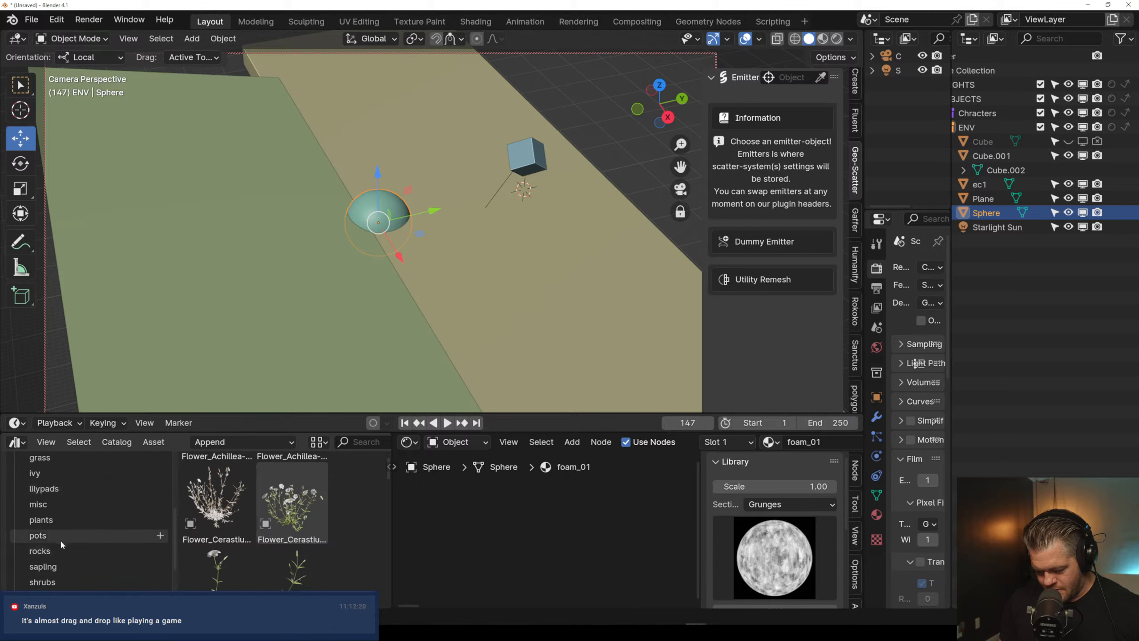
{"action": "left_click", "coordinate": [86, 553]}
{"action": "scroll", "coordinate": [291, 539], "scroll_direction": "down", "scroll_amount": 5}
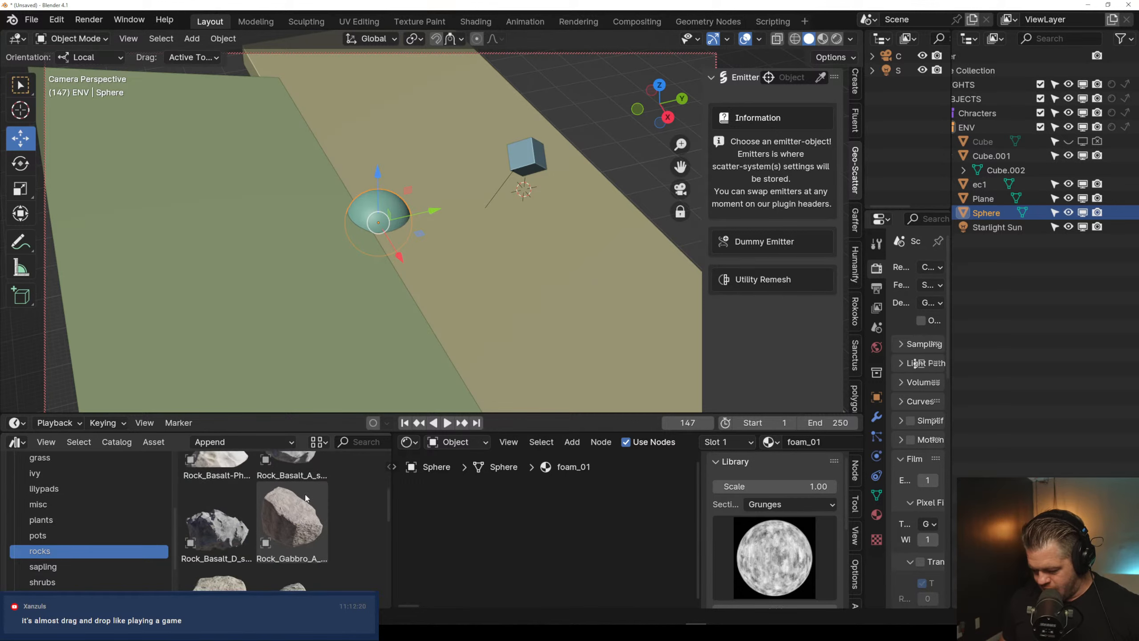
{"action": "scroll", "coordinate": [314, 516], "scroll_direction": "down", "scroll_amount": 5}
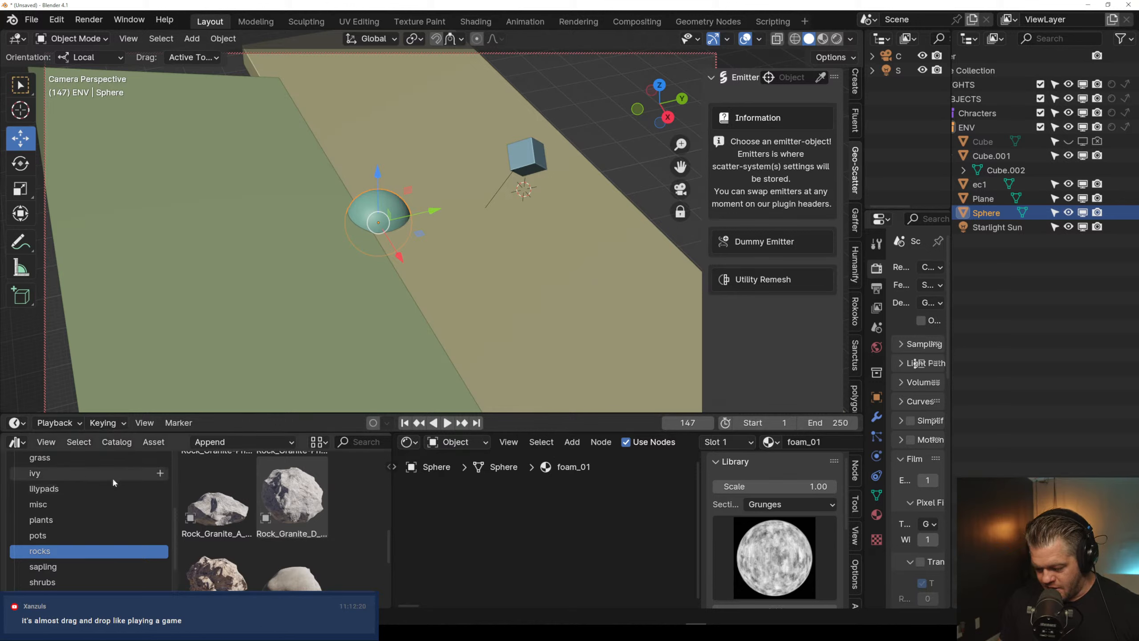
Place a Phoenix canariensis palm from botaniq's tropical category on the sand and scale it up
{"action": "scroll", "coordinate": [115, 490], "scroll_direction": "up", "scroll_amount": 3}
{"action": "scroll", "coordinate": [97, 539], "scroll_direction": "down", "scroll_amount": 5}
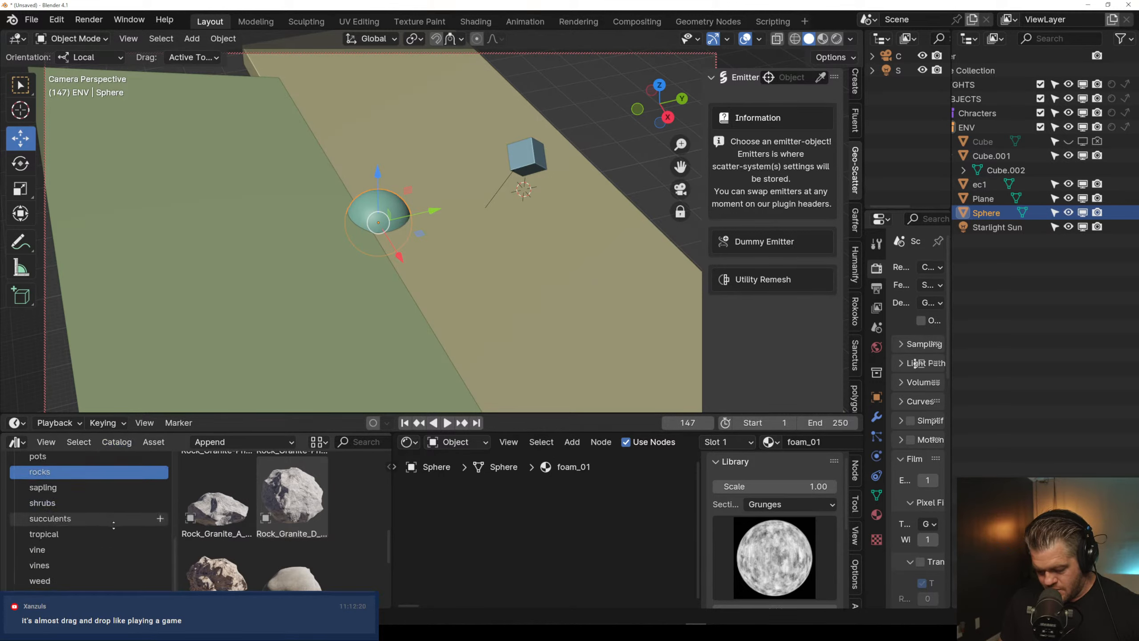
{"action": "left_click", "coordinate": [89, 533]}
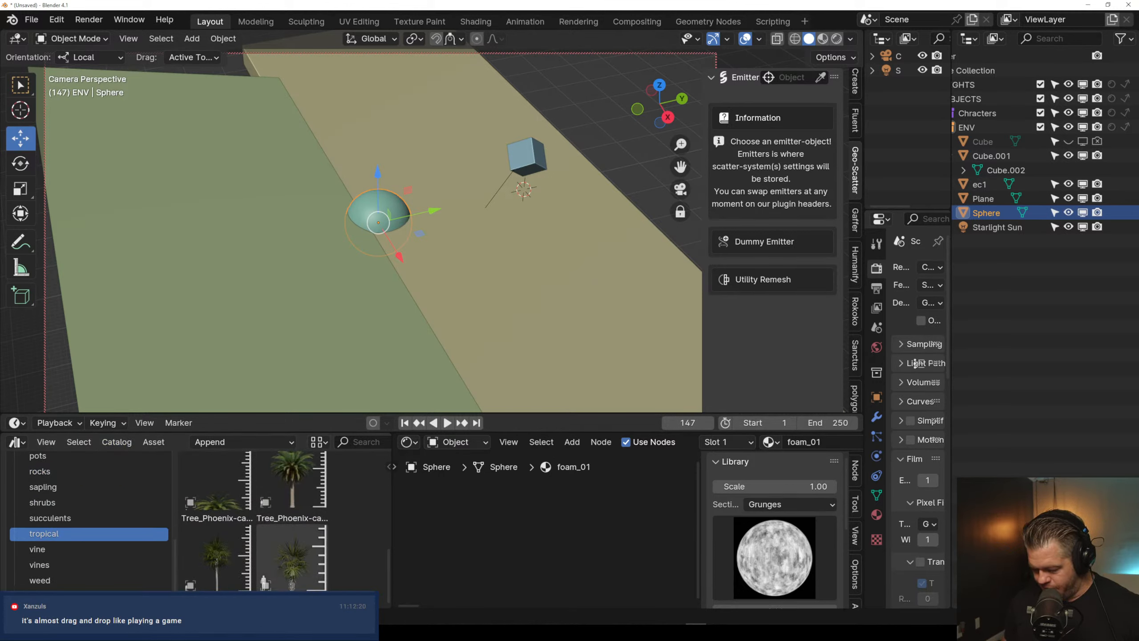
{"action": "left_click_drag", "start_coordinate": [291, 493], "coordinate": [315, 186]}
{"action": "key", "text": "r"}
{"action": "scroll", "coordinate": [316, 189], "scroll_direction": "down", "scroll_amount": 4}
{"action": "scroll", "coordinate": [332, 229], "scroll_direction": "up", "scroll_amount": 3}
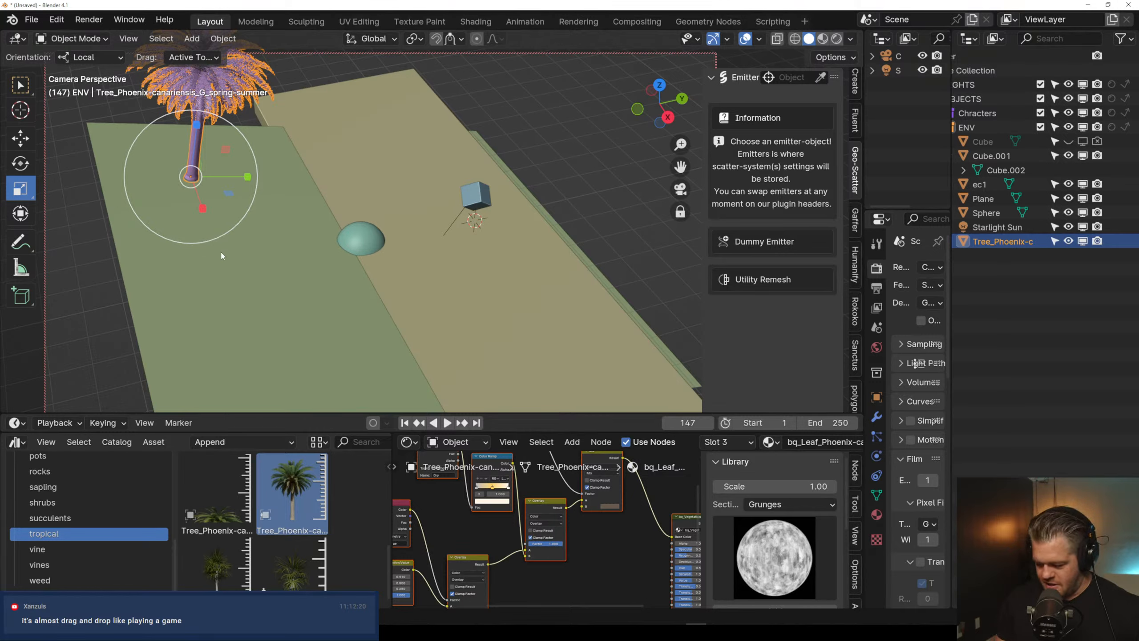
Place a Sabal palmetto palm from the tropical category on the sand and scale it up beside the other palm
{"action": "scroll", "coordinate": [215, 556], "scroll_direction": "down", "scroll_amount": 1}
{"action": "left_click_drag", "start_coordinate": [216, 559], "coordinate": [248, 334]}
{"action": "scroll", "coordinate": [278, 349], "scroll_direction": "down", "scroll_amount": 4}
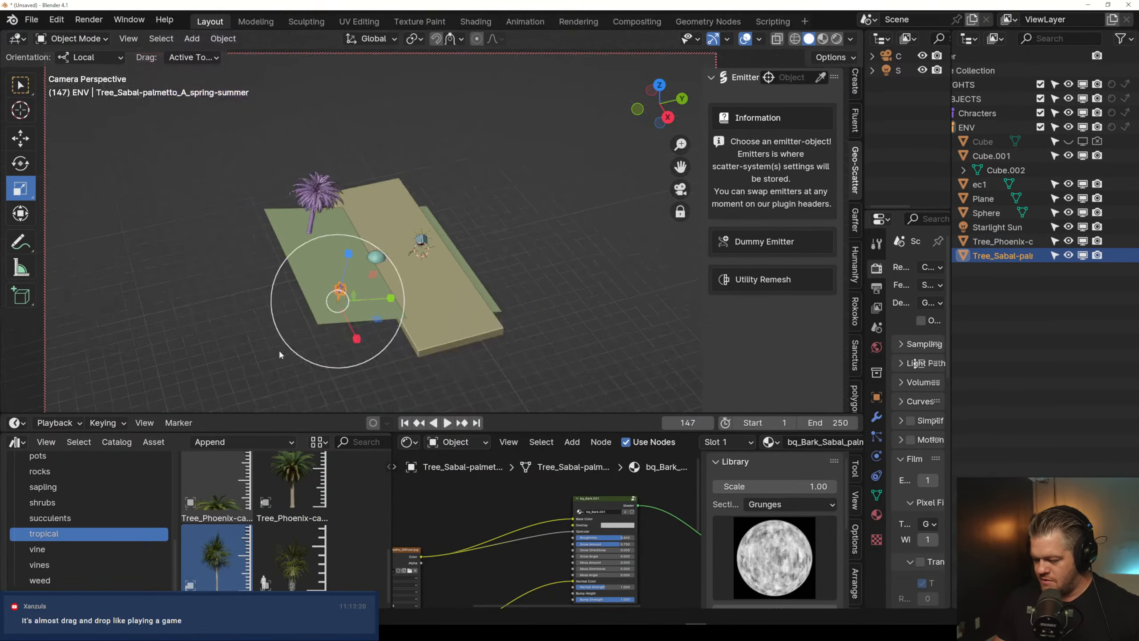
{"action": "left_click_drag", "start_coordinate": [357, 307], "coordinate": [417, 267]}
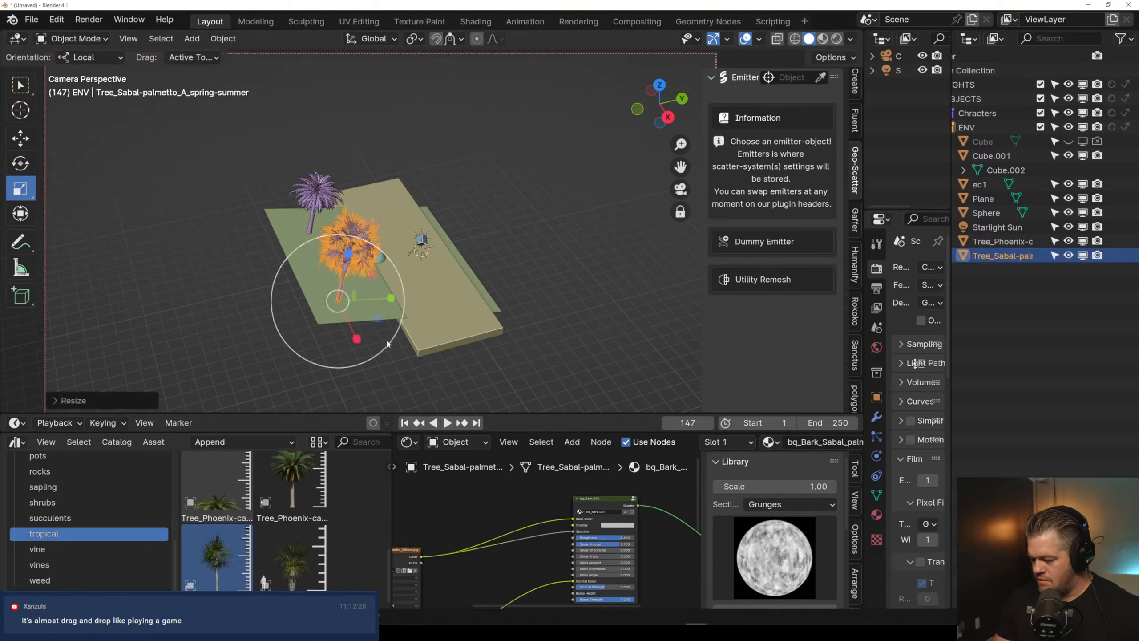
Preview the palm beside the water in rendered shading and return to solid shading
{"action": "scroll", "coordinate": [470, 254], "scroll_direction": "up", "scroll_amount": 4}
{"action": "scroll", "coordinate": [375, 338], "scroll_direction": "up", "scroll_amount": 4}
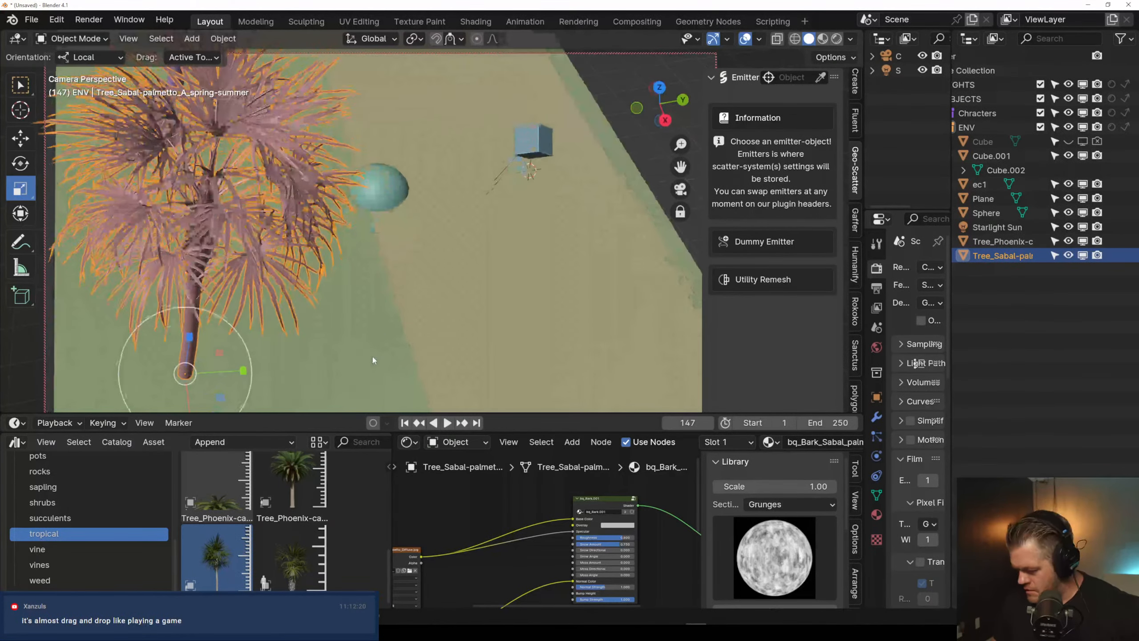
{"action": "left_click", "coordinate": [837, 38]}
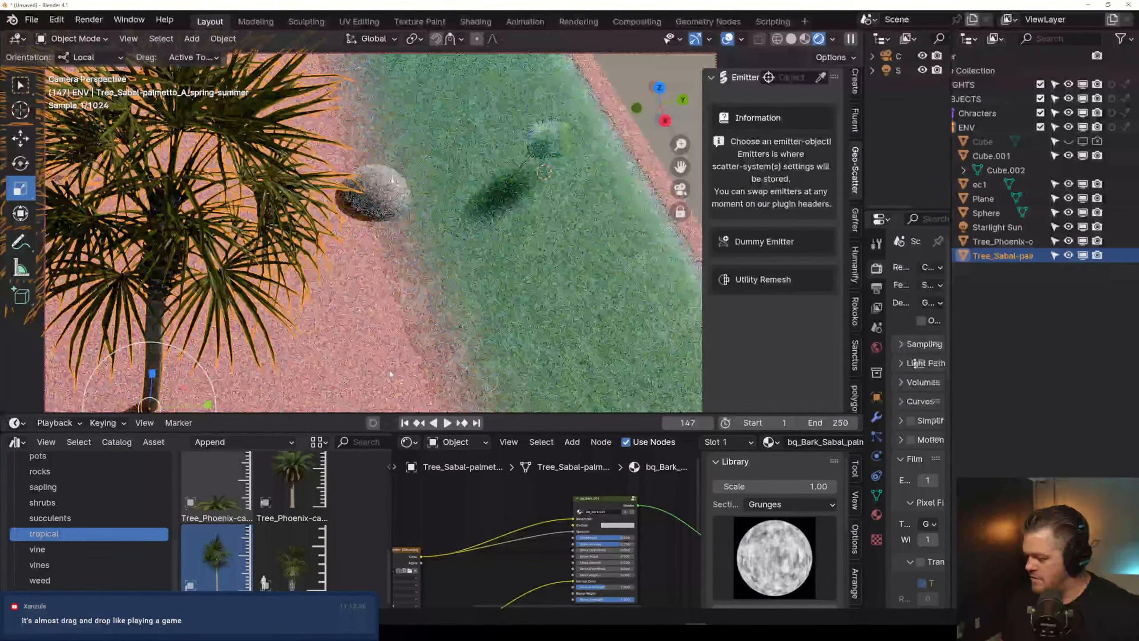
{"action": "left_click", "coordinate": [633, 75]}
{"action": "middle_click_drag", "start_coordinate": [487, 366], "coordinate": [475, 288]}
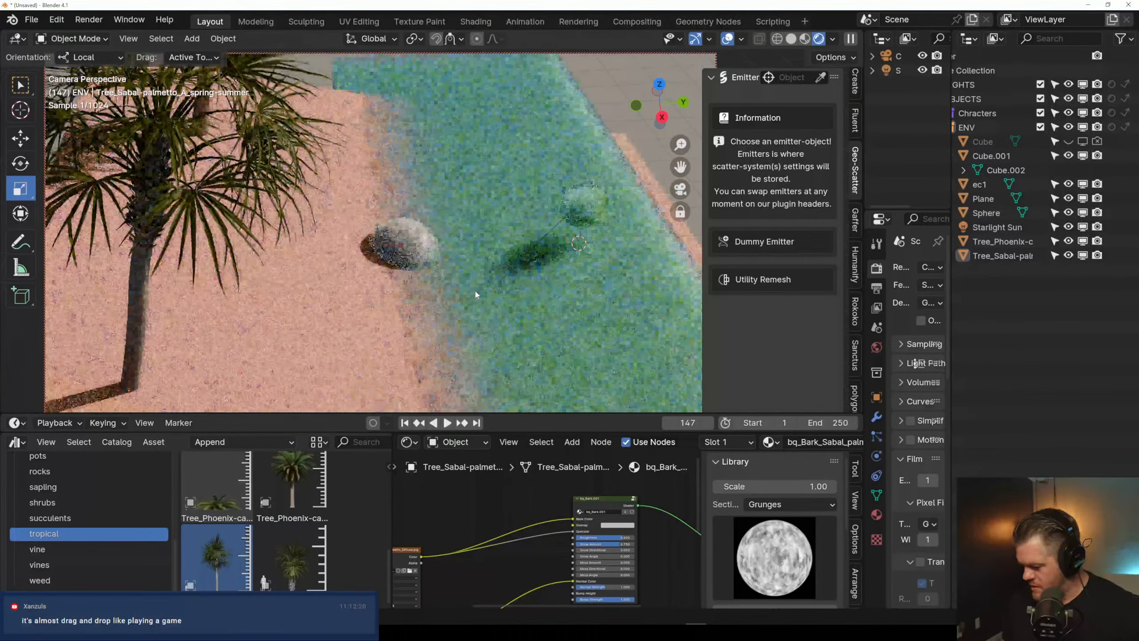
{"action": "left_click", "coordinate": [789, 39]}
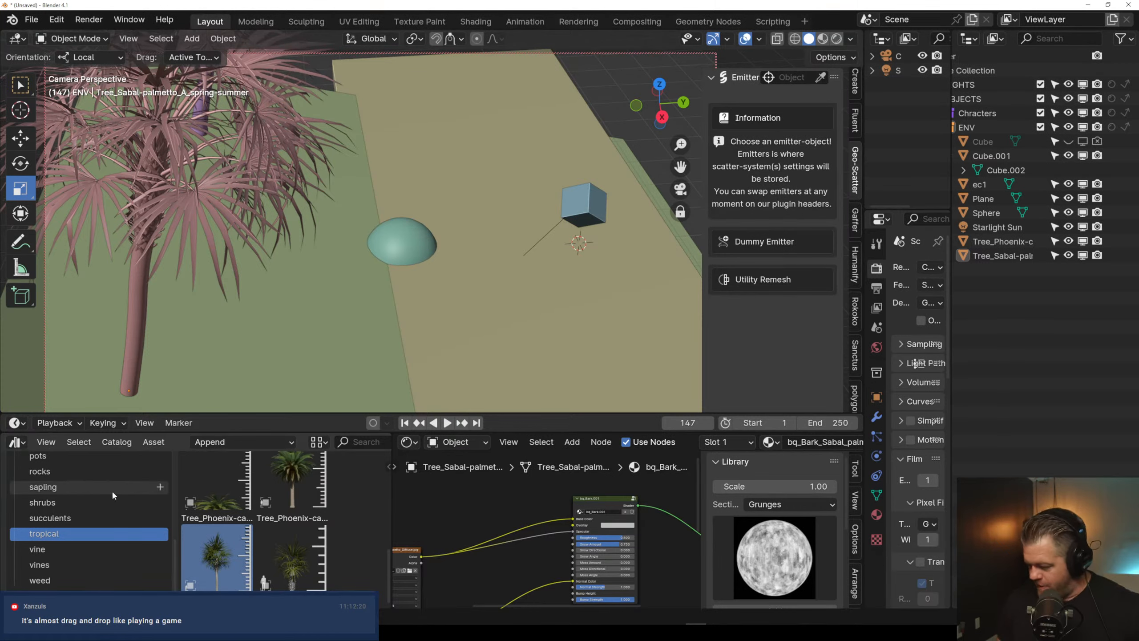
Delete the Sabal palmetto and Phoenix canariensis palms from the sand
{"action": "left_click", "coordinate": [363, 344]}
{"action": "middle_click_drag", "start_coordinate": [381, 345], "coordinate": [353, 354]}
{"action": "left_click", "coordinate": [197, 228]}
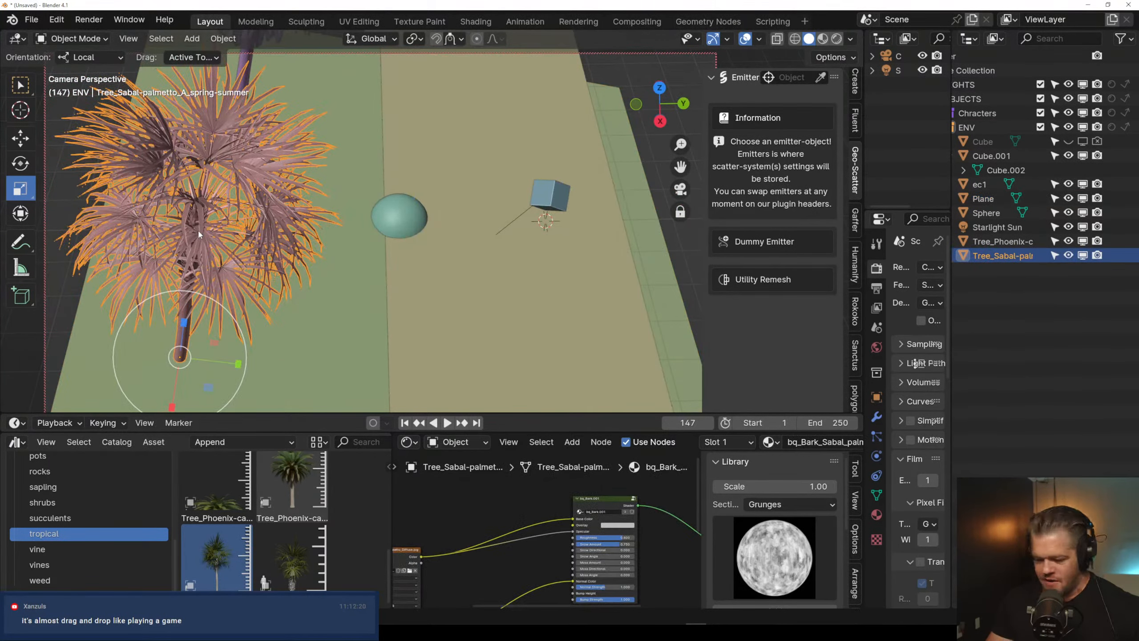
{"action": "key", "text": "Delete"}
{"action": "left_click", "coordinate": [242, 83]}
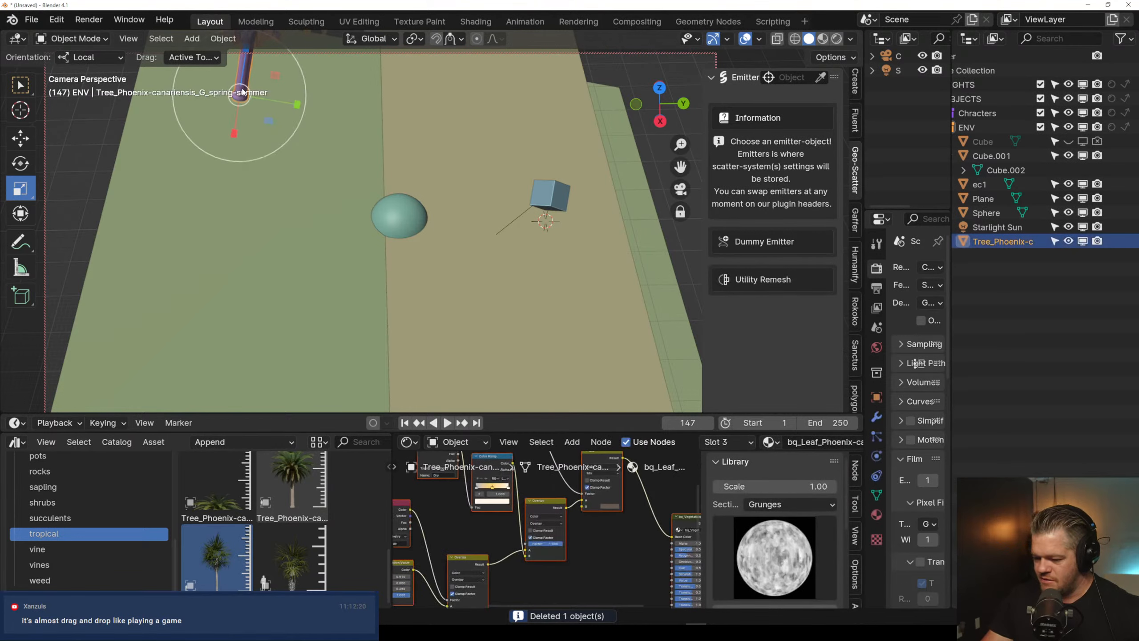
{"action": "key", "text": "Delete"}
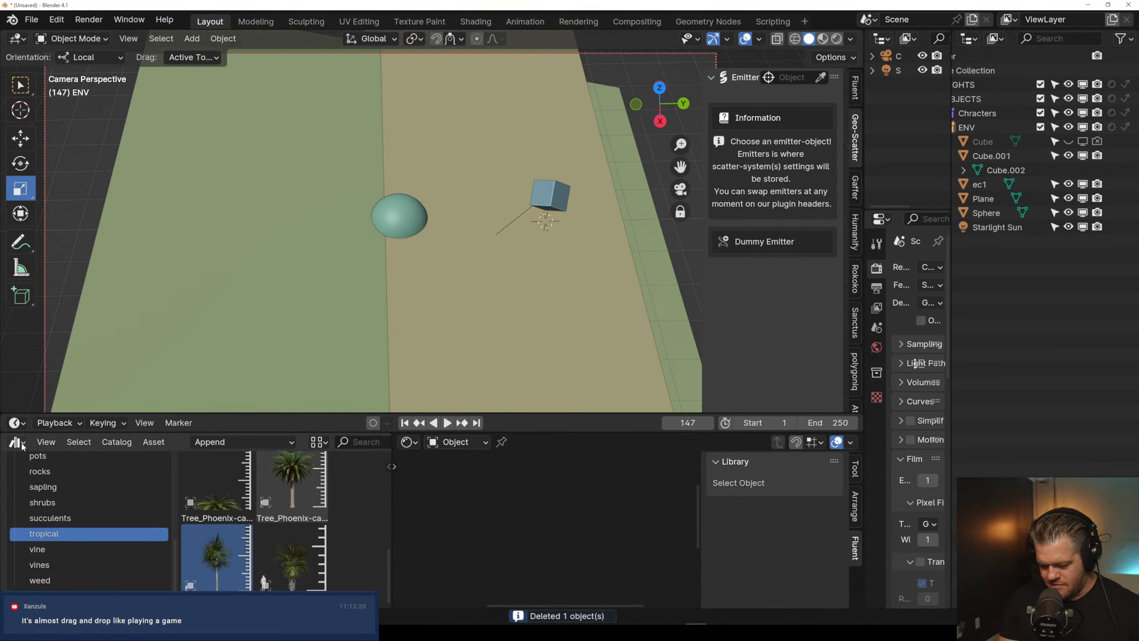
Switch the asset browser back to the Scatter library and widen its area
{"action": "left_click", "coordinate": [17, 442]}
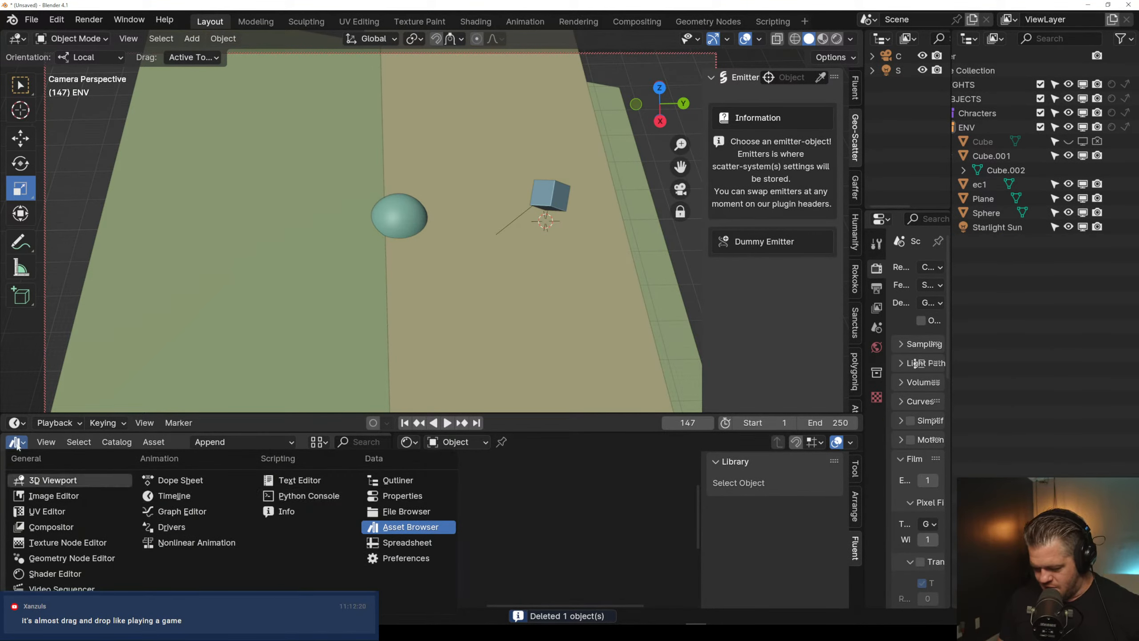
{"action": "left_click", "coordinate": [17, 444]}
{"action": "scroll", "coordinate": [119, 504], "scroll_direction": "up", "scroll_amount": 6}
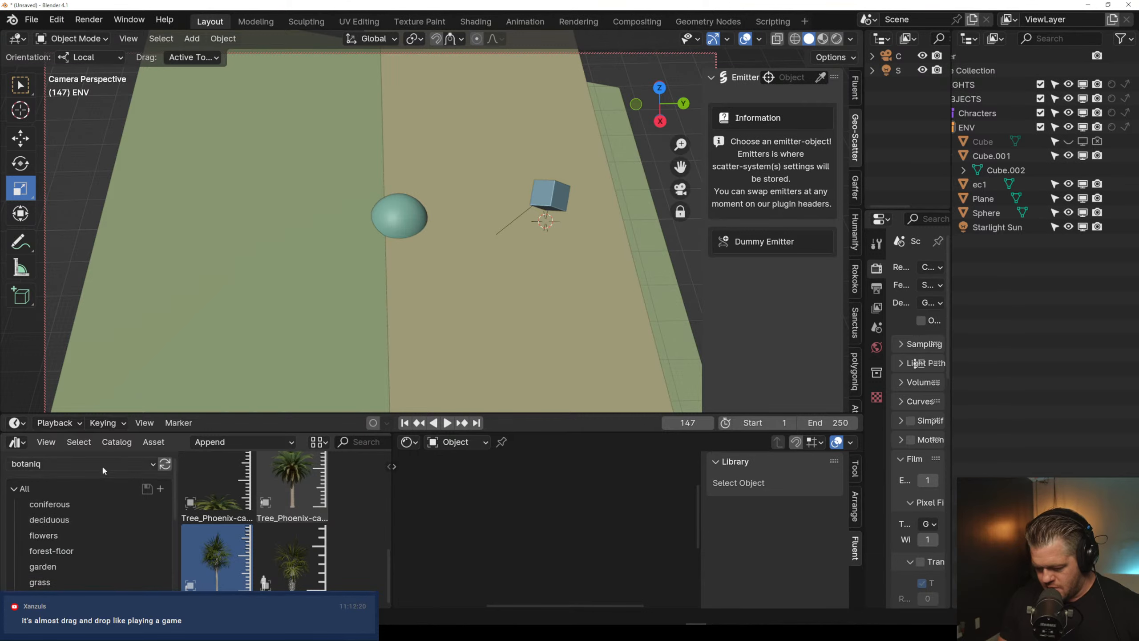
{"action": "left_click", "coordinate": [103, 465]}
{"action": "left_click", "coordinate": [224, 335]}
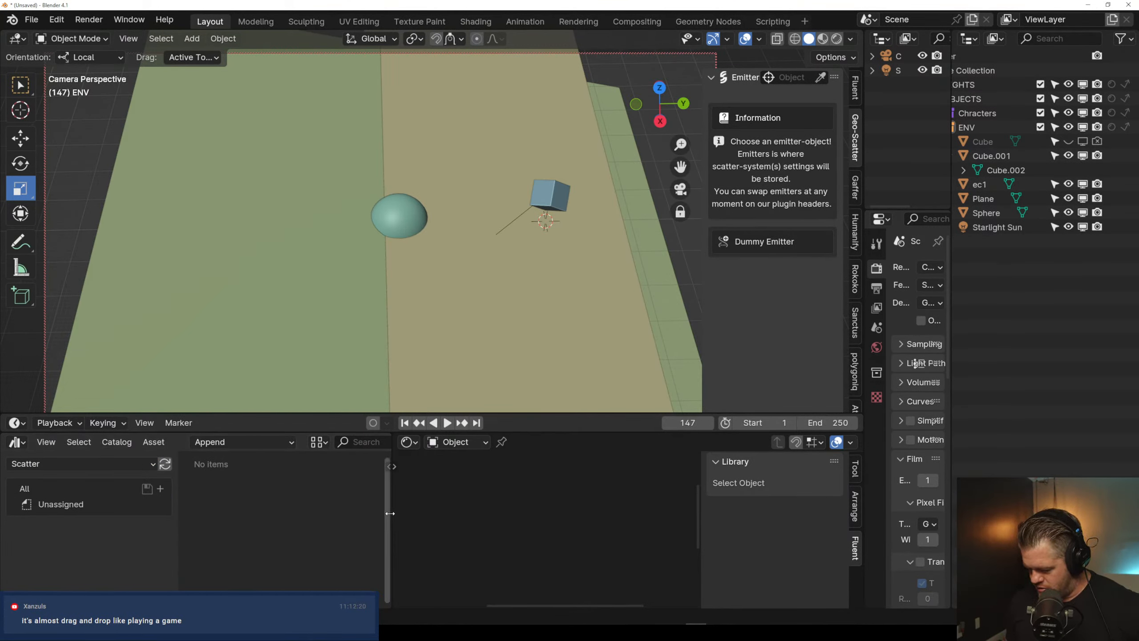
{"action": "left_click_drag", "start_coordinate": [390, 513], "coordinate": [481, 513]}
Switch the asset browser to the Variations library and set the import method to Follow Preferences
{"action": "left_click", "coordinate": [126, 466]}
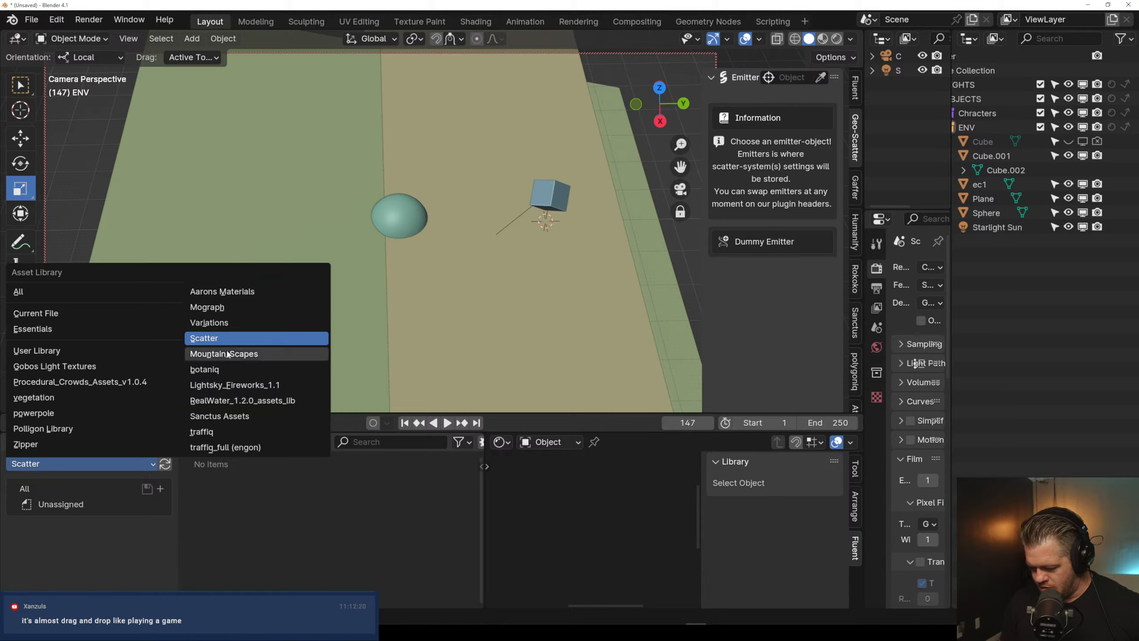
{"action": "left_click", "coordinate": [250, 322]}
{"action": "left_click", "coordinate": [127, 464]}
{"action": "left_click", "coordinate": [125, 465]}
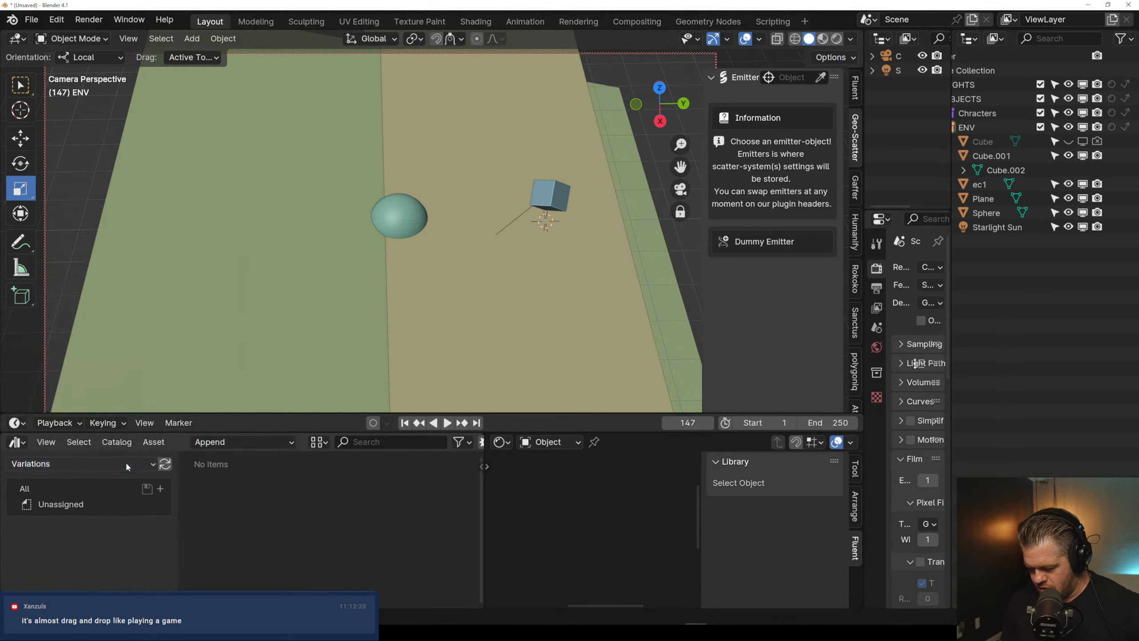
{"action": "left_click", "coordinate": [225, 443]}
{"action": "left_click", "coordinate": [231, 477]}
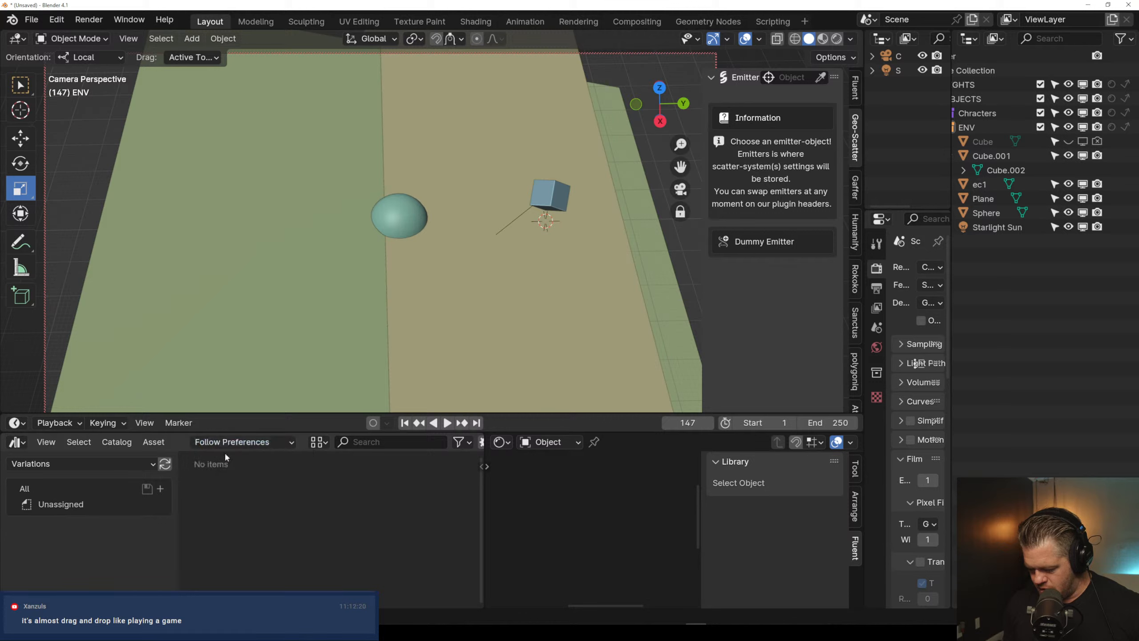
Check the vegetation library for available assets and return to the Scatter library
{"action": "left_click", "coordinate": [123, 464]}
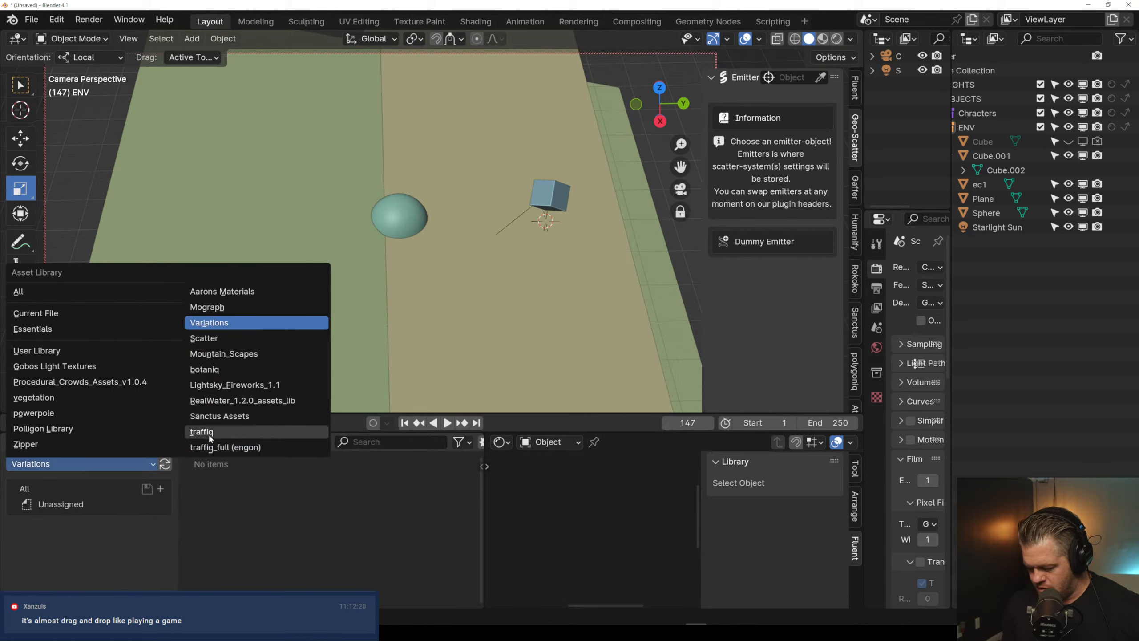
{"action": "left_click", "coordinate": [83, 397]}
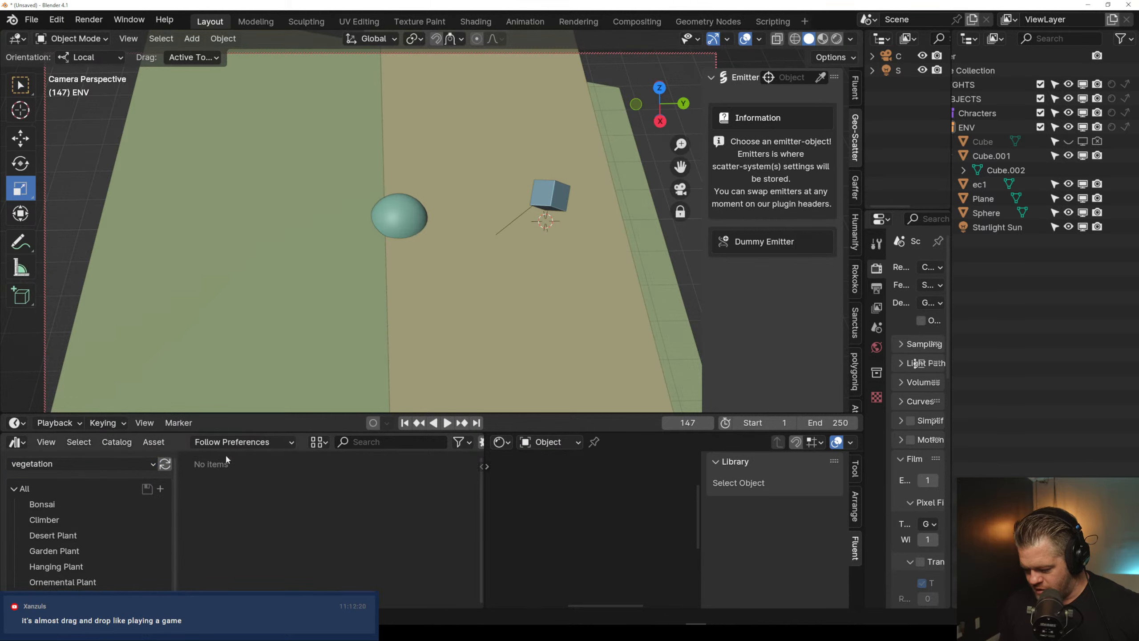
{"action": "left_click", "coordinate": [106, 465]}
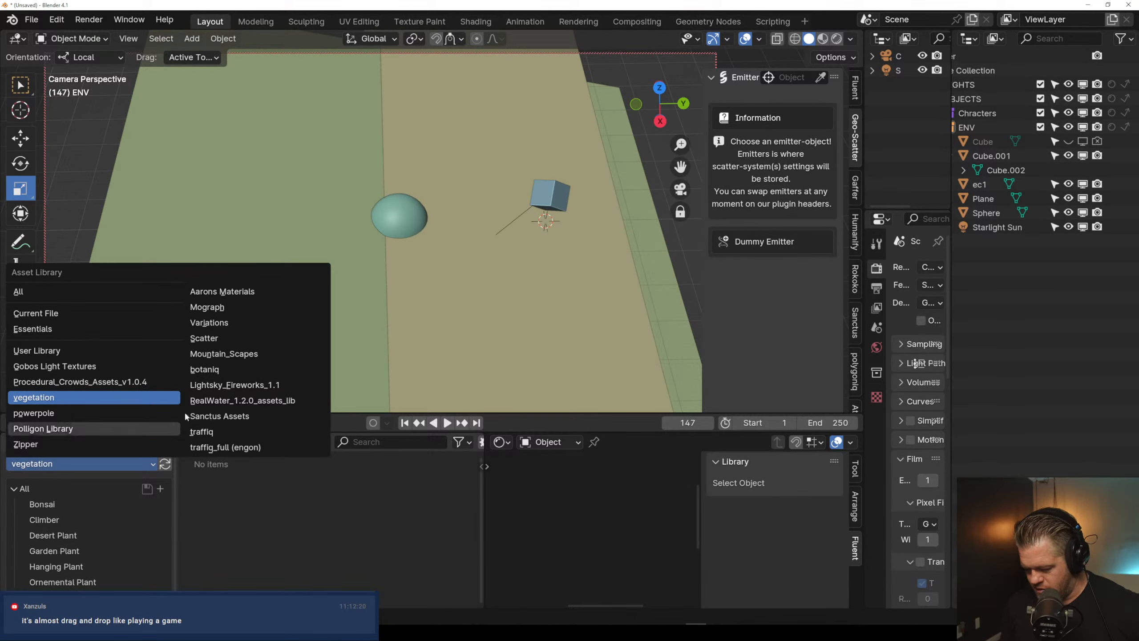
{"action": "left_click", "coordinate": [214, 339]}
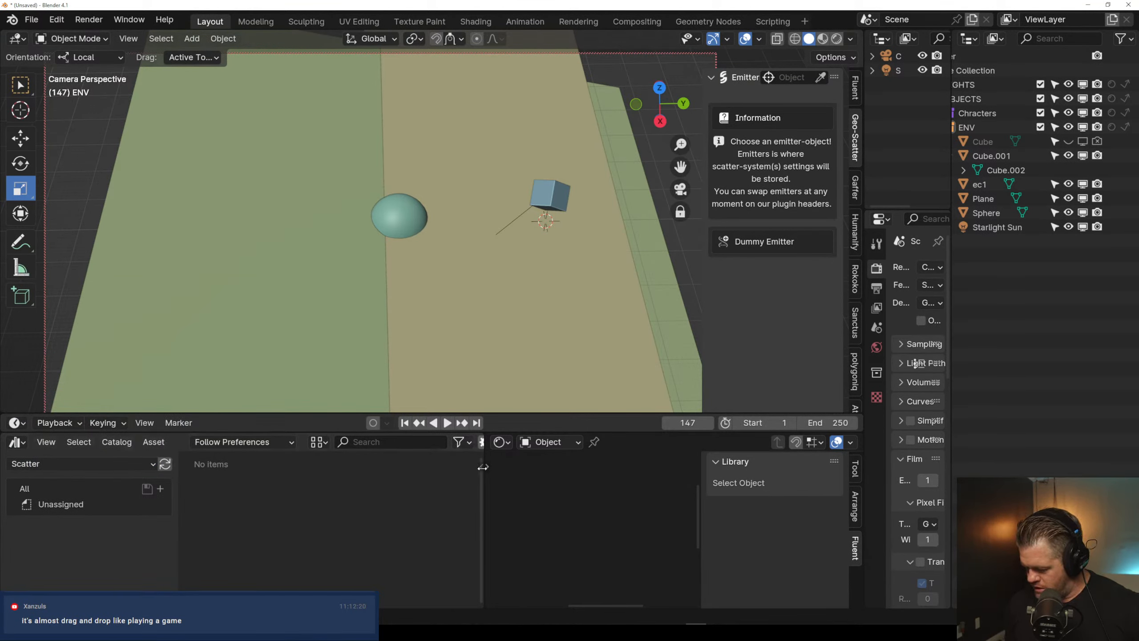
Widen the asset browser and set its import method to Append
{"action": "left_click_drag", "start_coordinate": [482, 467], "coordinate": [596, 481]}
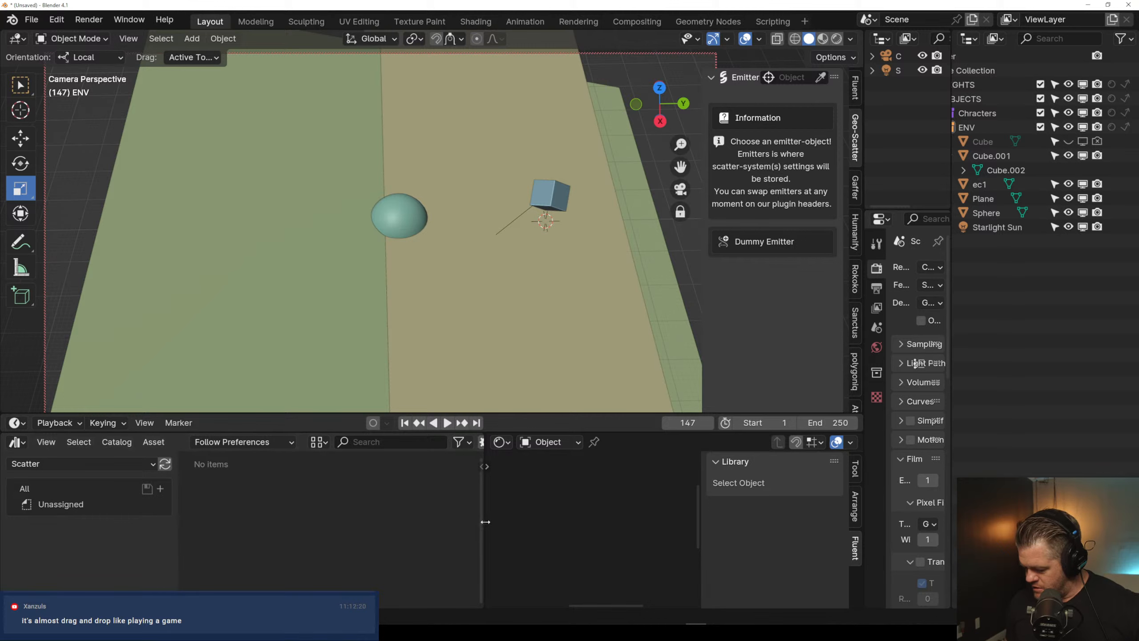
{"action": "left_click_drag", "start_coordinate": [483, 521], "coordinate": [556, 521]}
{"action": "left_click", "coordinate": [276, 442]}
{"action": "left_click", "coordinate": [277, 493]}
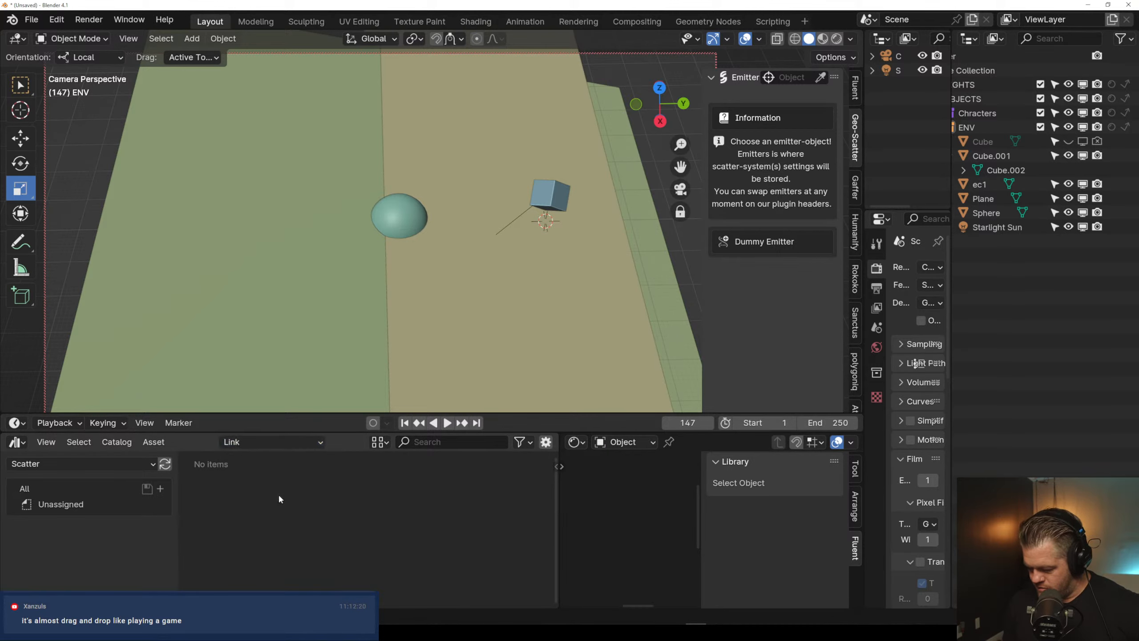
{"action": "left_click", "coordinate": [294, 447]}
{"action": "left_click", "coordinate": [276, 507]}
{"action": "scroll", "coordinate": [426, 288], "scroll_direction": "down", "scroll_amount": 2}
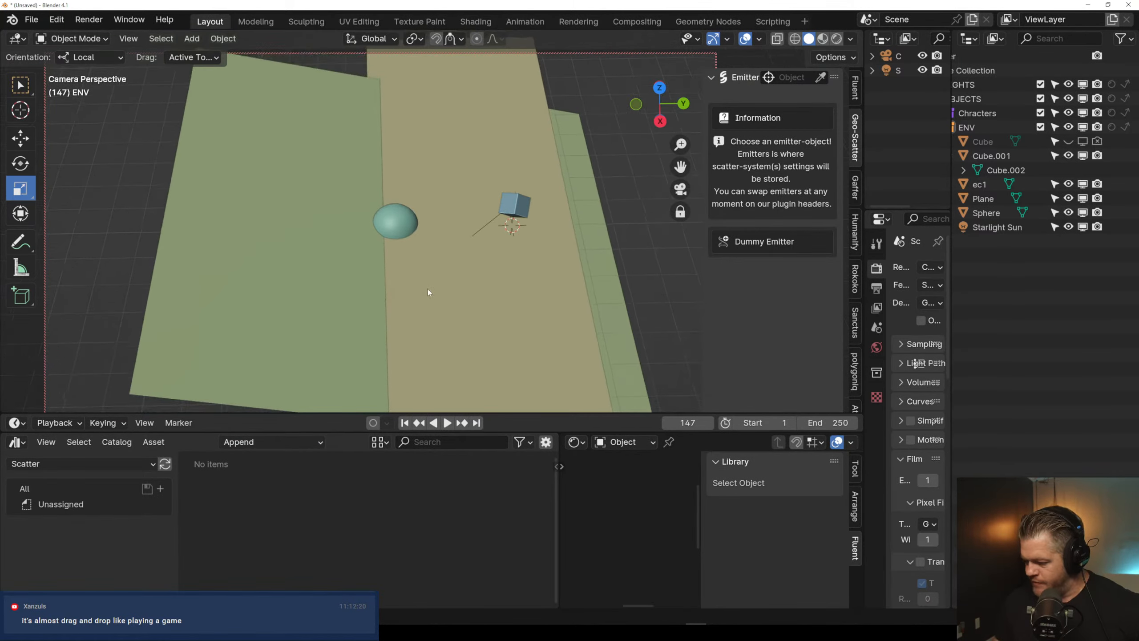
{"action": "middle_click_drag", "start_coordinate": [411, 315], "coordinate": [420, 297]}
{"action": "scroll", "coordinate": [461, 248], "scroll_direction": "up", "scroll_amount": 3}
Check the Classics Models catalog of the Mountain_Scapes library
{"action": "left_click", "coordinate": [104, 465]}
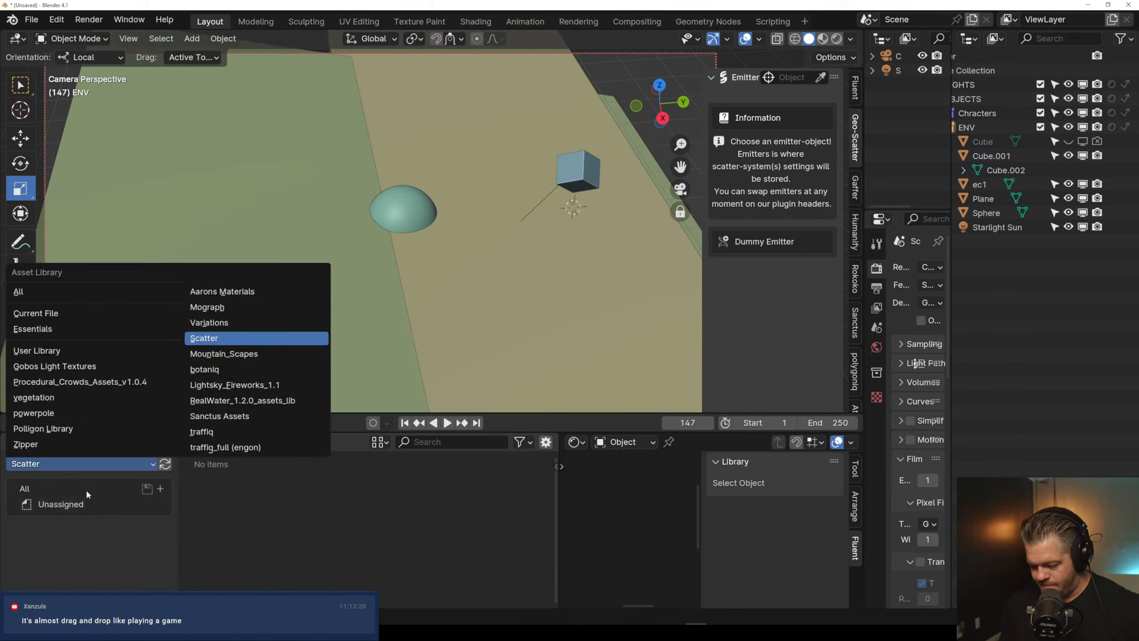
{"action": "left_click", "coordinate": [100, 463]}
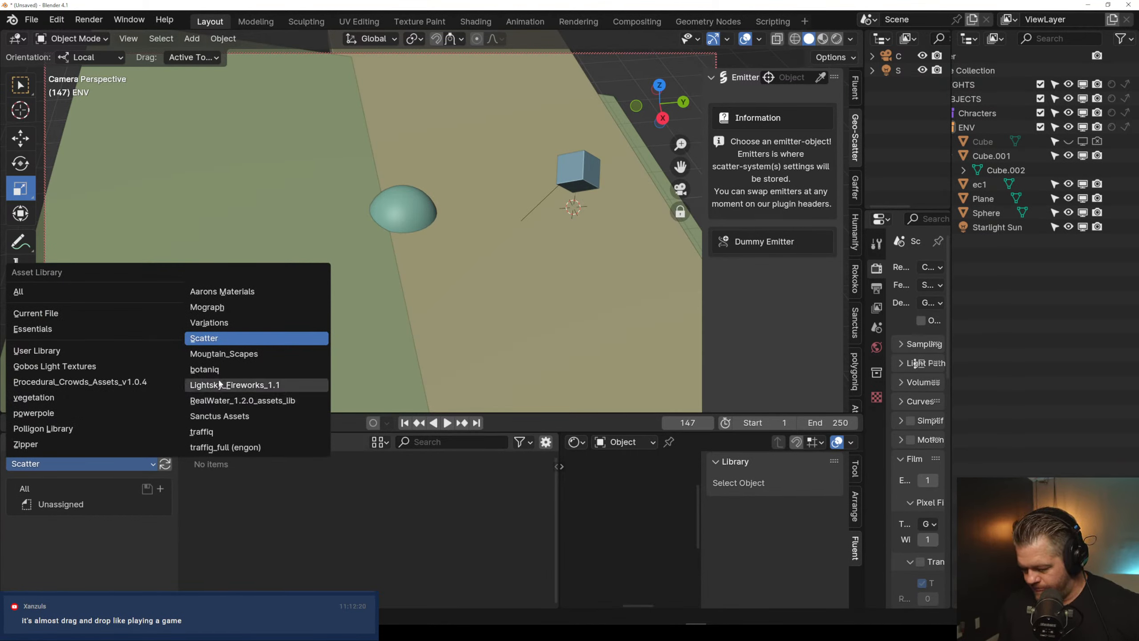
{"action": "left_click", "coordinate": [230, 356]}
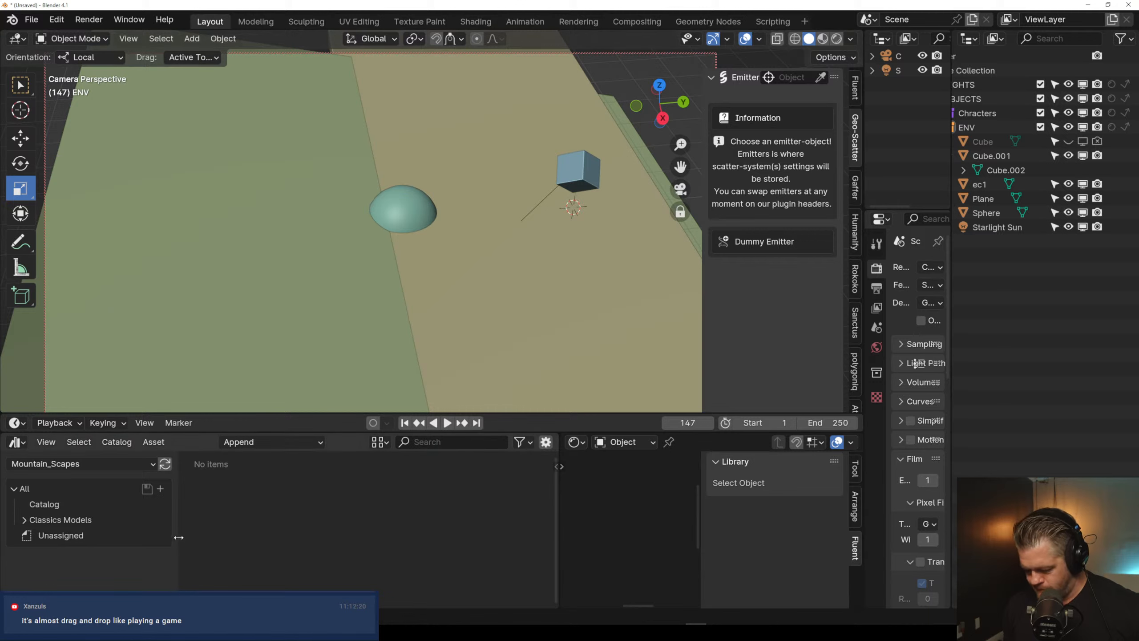
{"action": "left_click", "coordinate": [59, 520]}
Show the Unassigned catalog of the Scatter library and make the asset browser taller
{"action": "left_click", "coordinate": [112, 465]}
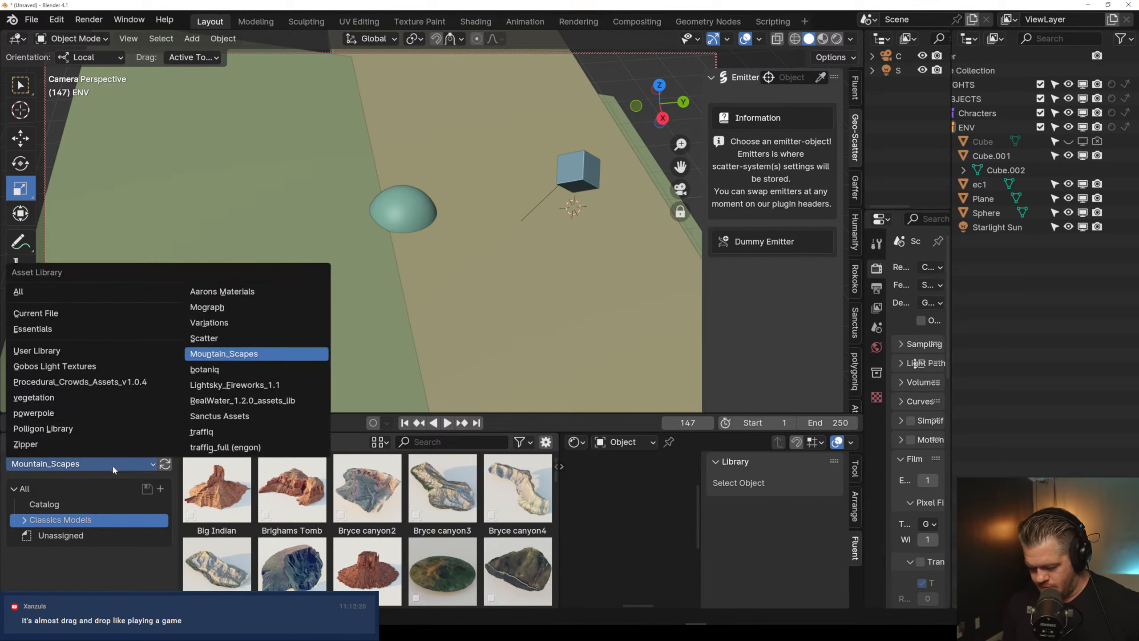
{"action": "left_click", "coordinate": [205, 339]}
{"action": "left_click", "coordinate": [73, 504]}
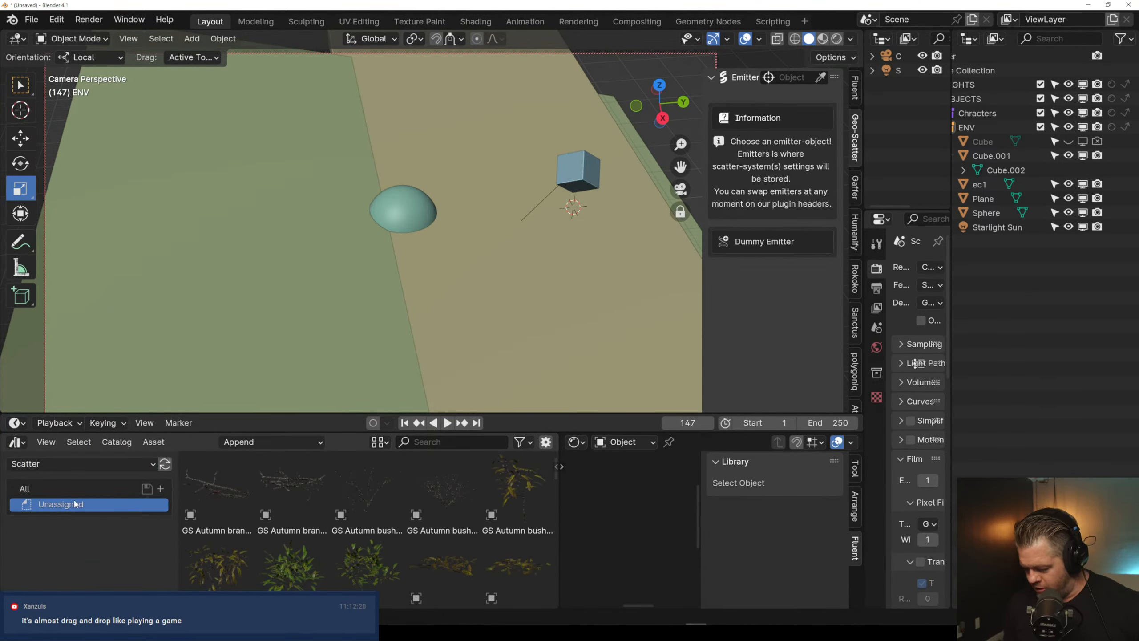
{"action": "left_click_drag", "start_coordinate": [352, 413], "coordinate": [352, 310]}
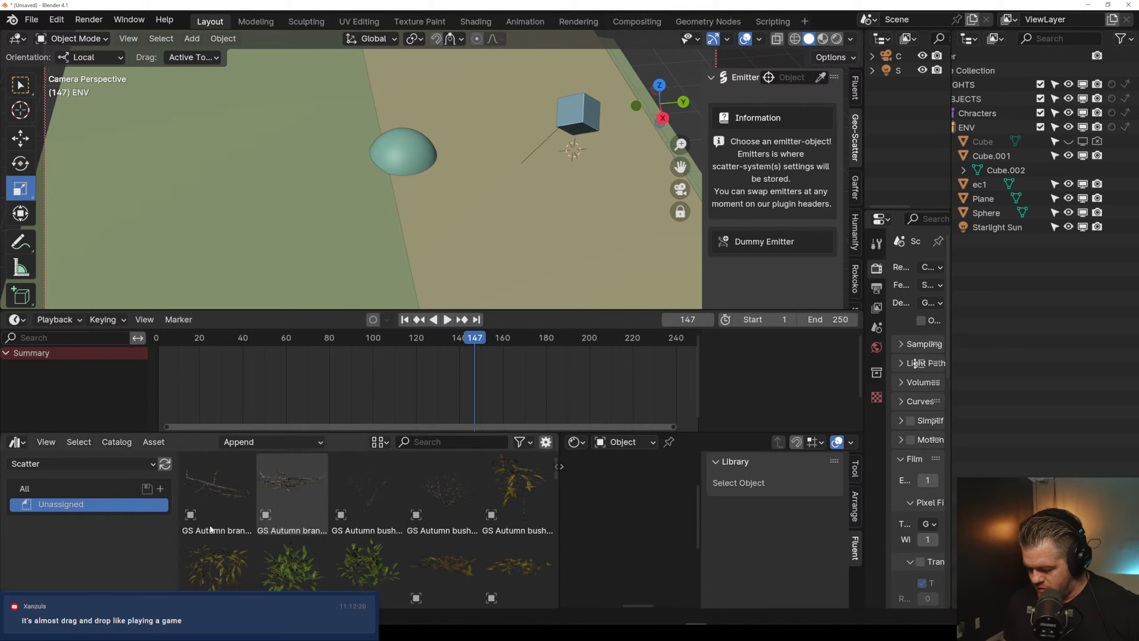
{"action": "scroll", "coordinate": [314, 538], "scroll_direction": "down", "scroll_amount": 3}
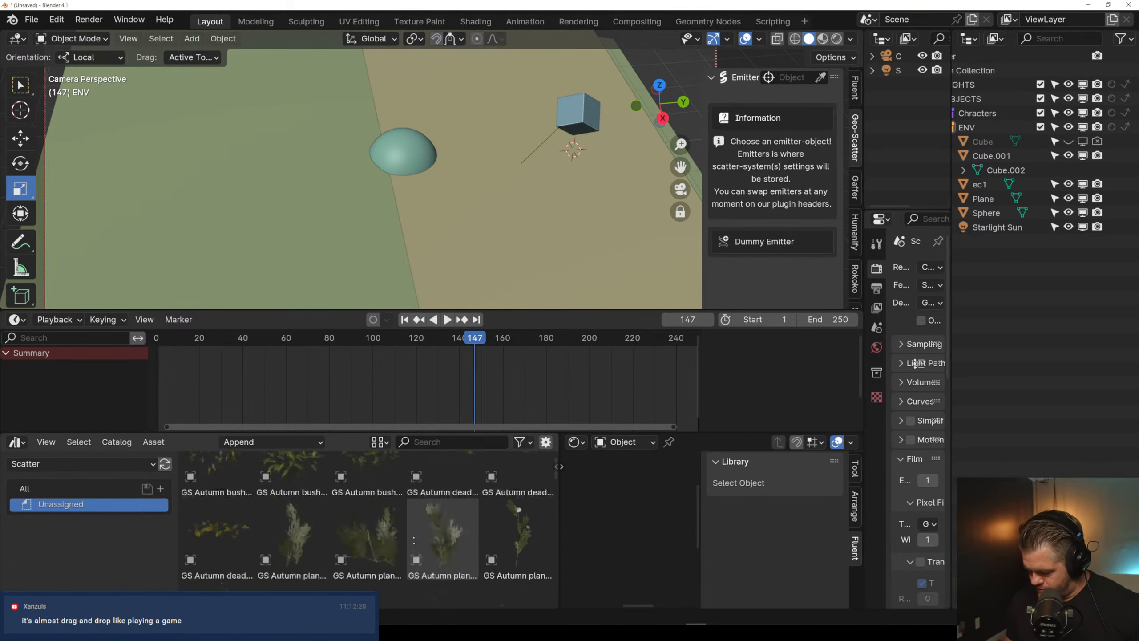
{"action": "scroll", "coordinate": [417, 535], "scroll_direction": "down", "scroll_amount": 6}
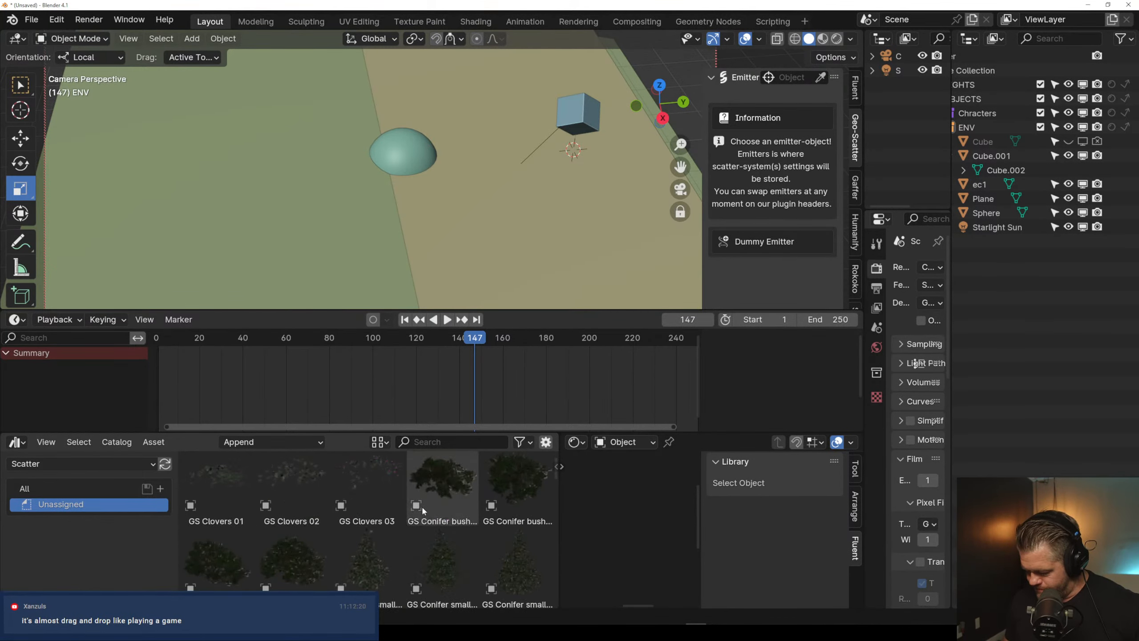
{"action": "scroll", "coordinate": [362, 539], "scroll_direction": "down", "scroll_amount": 5}
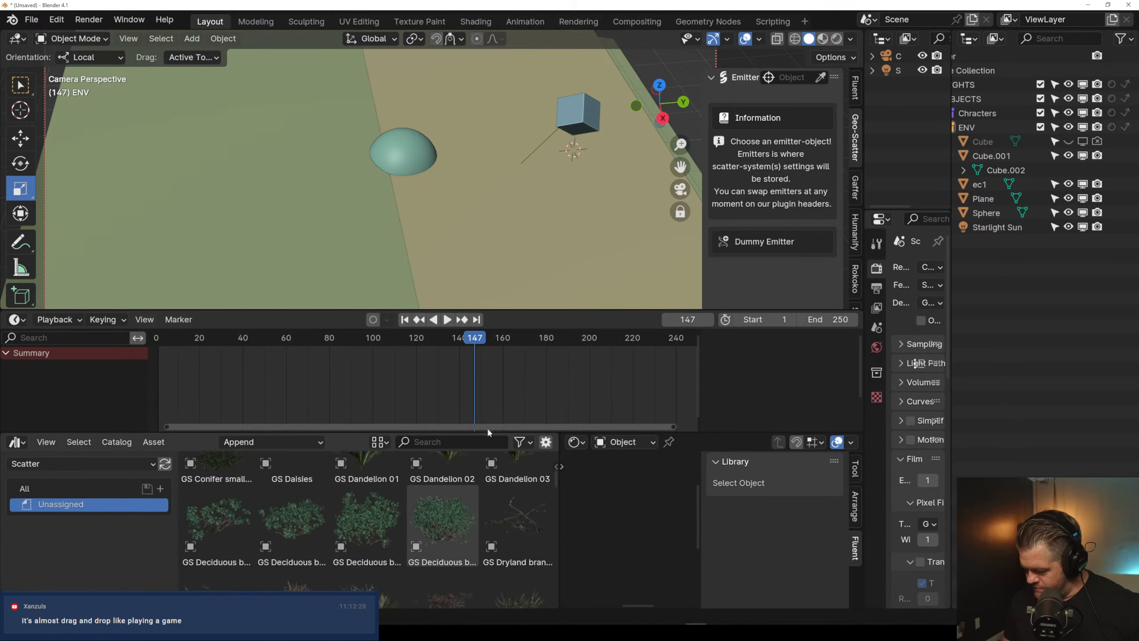
{"action": "left_click_drag", "start_coordinate": [488, 431], "coordinate": [492, 348]}
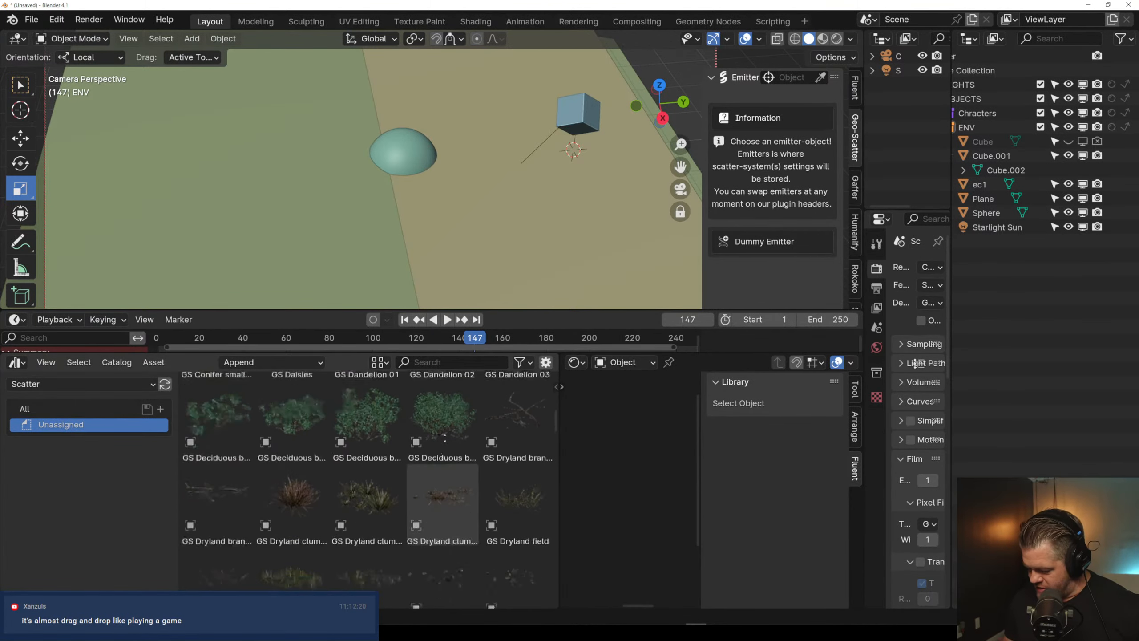
Browse the Scatter library's dryland, forest, ground and lawn assets for suitable beach plants
{"action": "scroll", "coordinate": [439, 564], "scroll_direction": "down", "scroll_amount": 3}
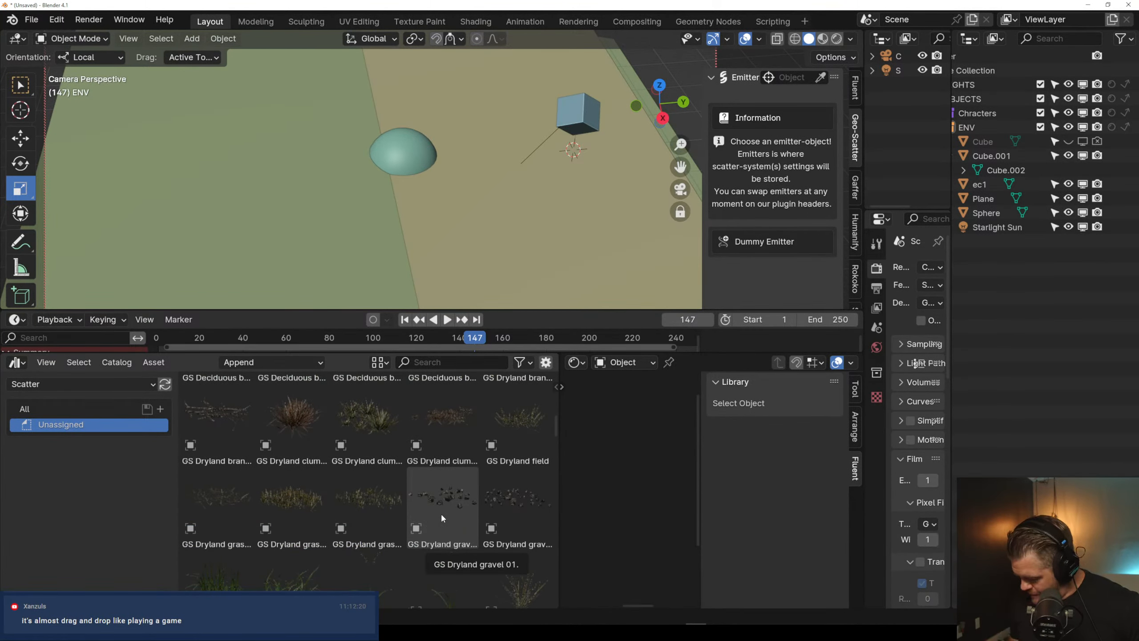
{"action": "scroll", "coordinate": [440, 513], "scroll_direction": "down", "scroll_amount": 8}
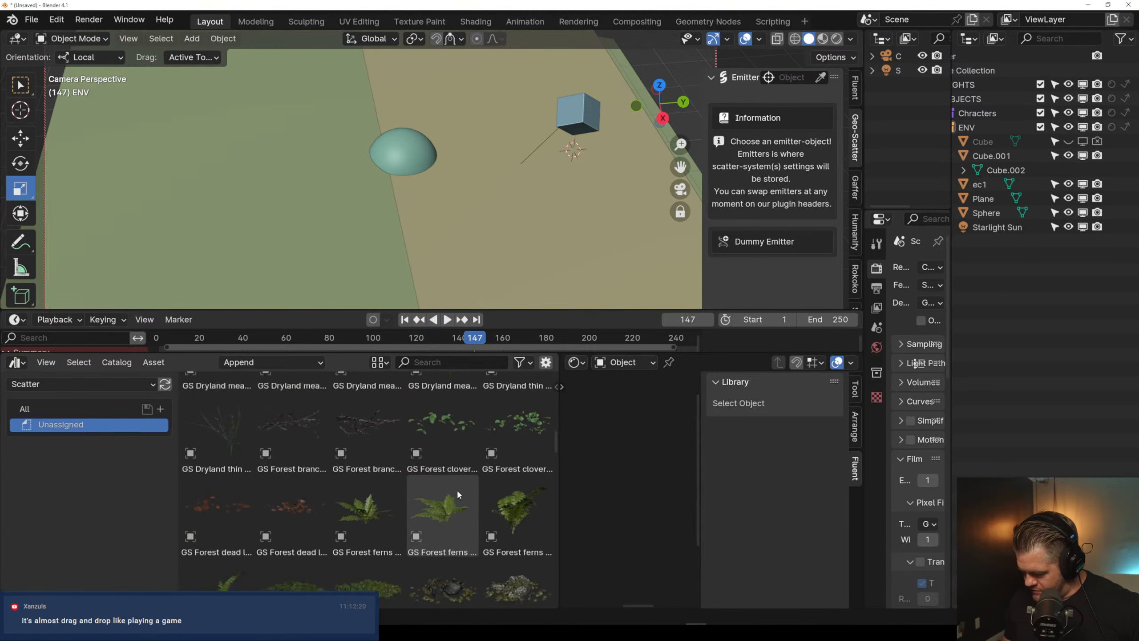
{"action": "scroll", "coordinate": [456, 489], "scroll_direction": "down", "scroll_amount": 6}
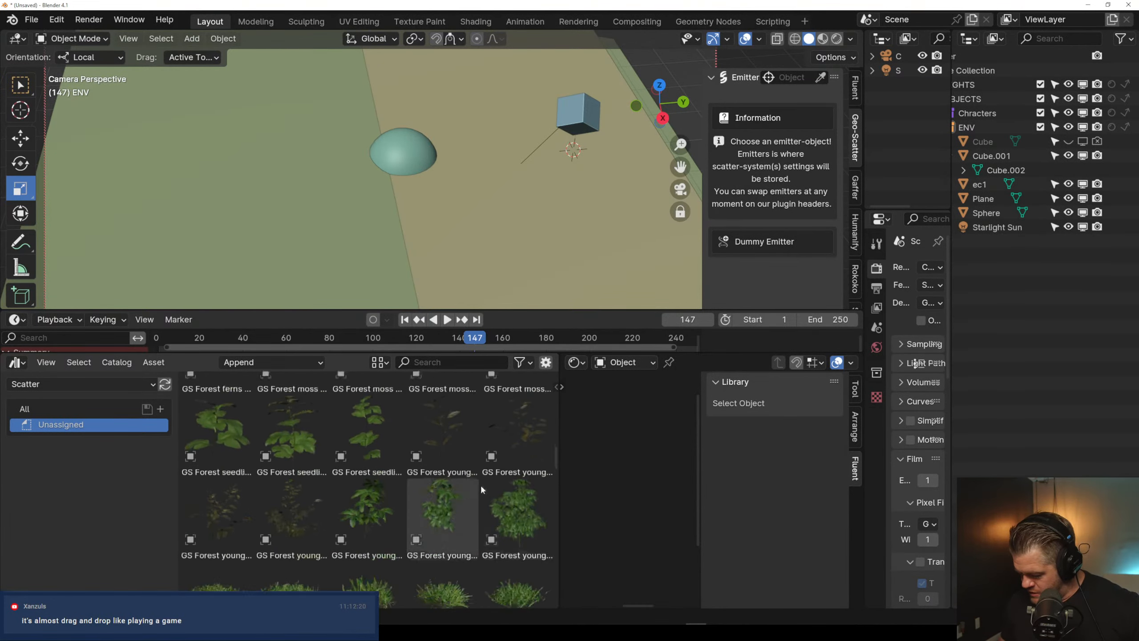
{"action": "scroll", "coordinate": [481, 484], "scroll_direction": "down", "scroll_amount": 6}
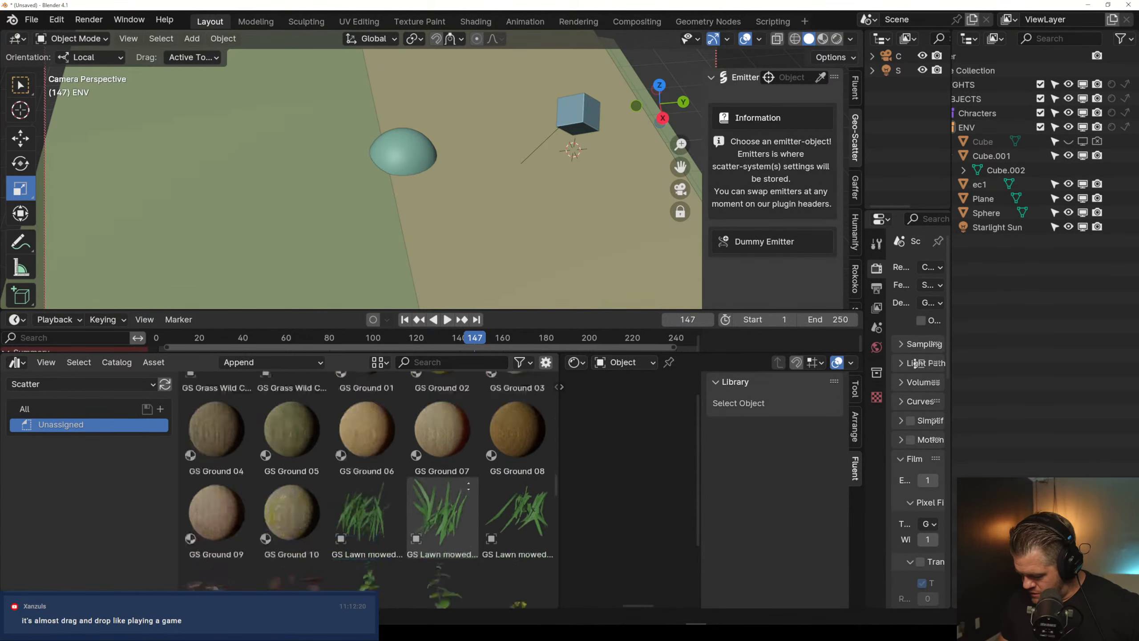
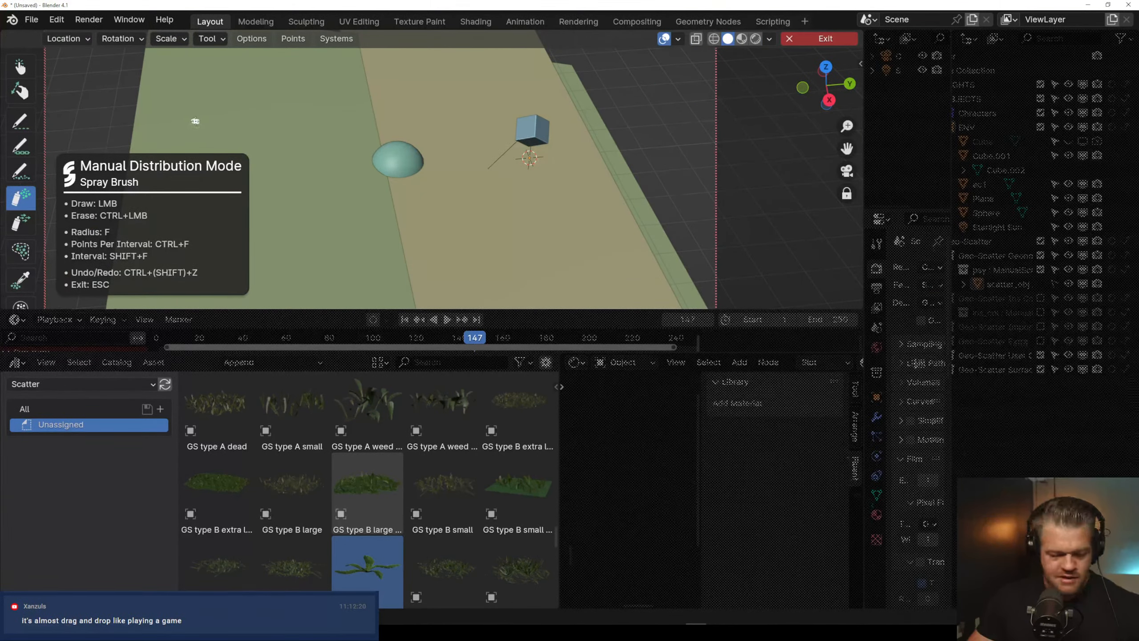
Increase the Spray Brush radius and spray plants along the outer side of the green plane
{"action": "key", "text": "s"}
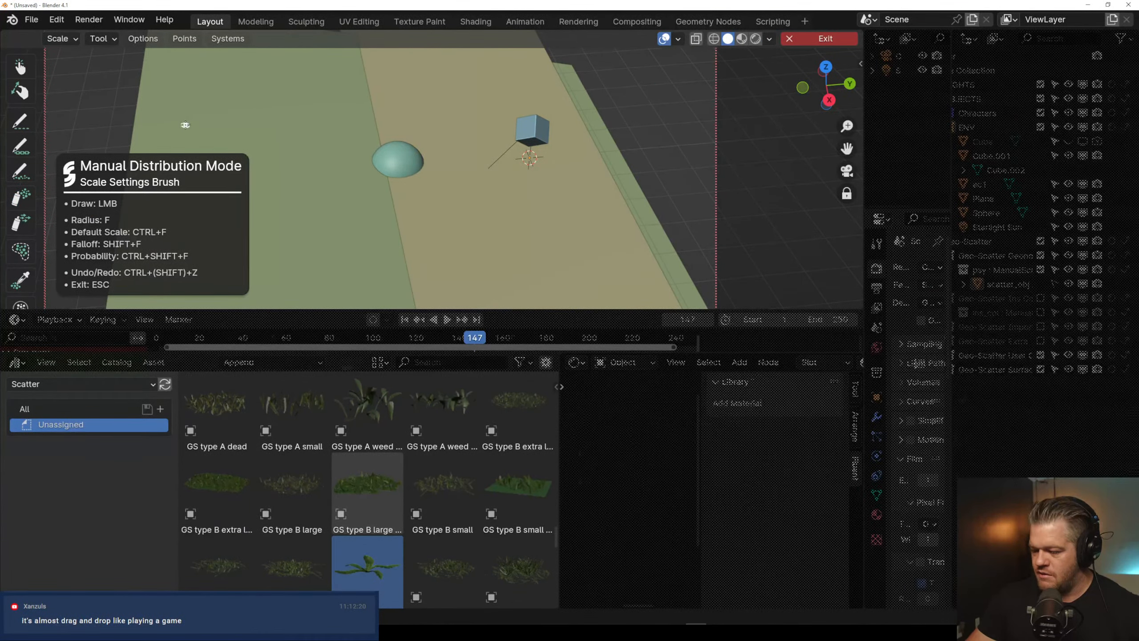
{"action": "left_click", "coordinate": [20, 219]}
{"action": "left_click", "coordinate": [20, 197]}
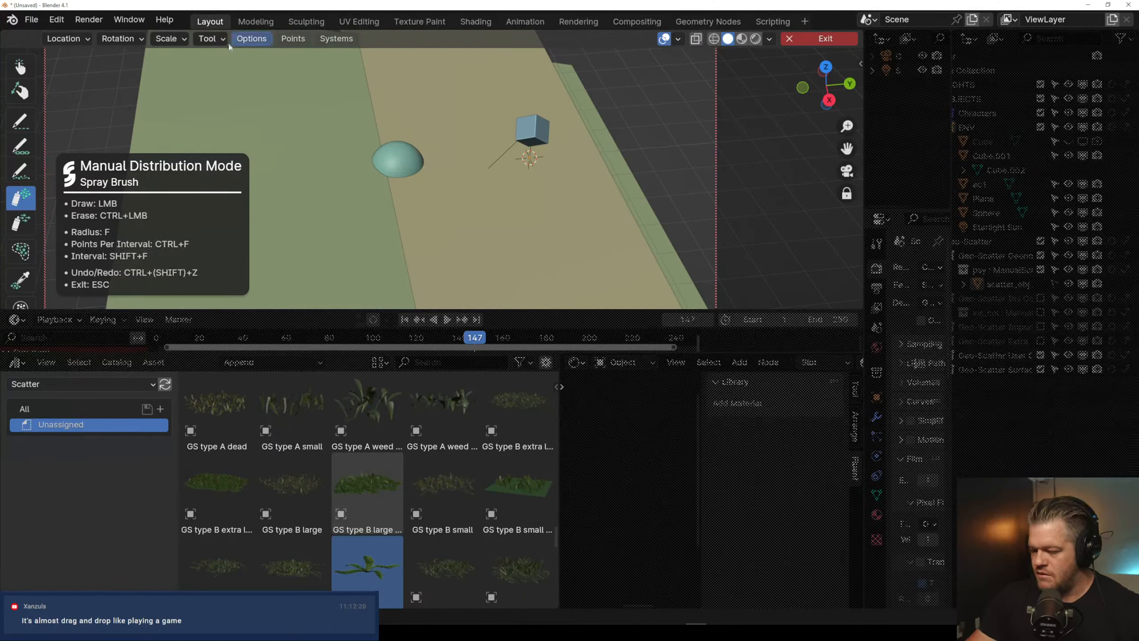
{"action": "left_click", "coordinate": [185, 39]}
{"action": "left_click", "coordinate": [210, 39]}
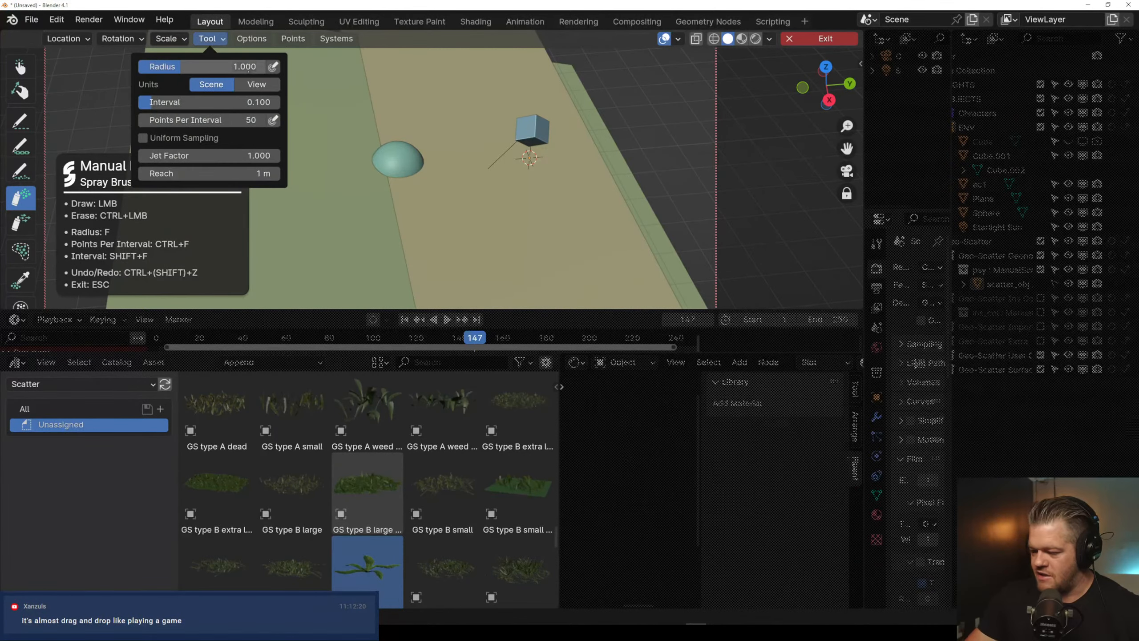
{"action": "mouse_move", "coordinate": [193, 63]}
{"action": "left_mouse_down"}
{"action": "mouse_move", "coordinate": [179, 112]}
{"action": "mouse_move", "coordinate": [235, 145]}
{"action": "left_mouse_up"}
{"action": "scroll", "coordinate": [301, 229], "scroll_direction": "down", "scroll_amount": 3}
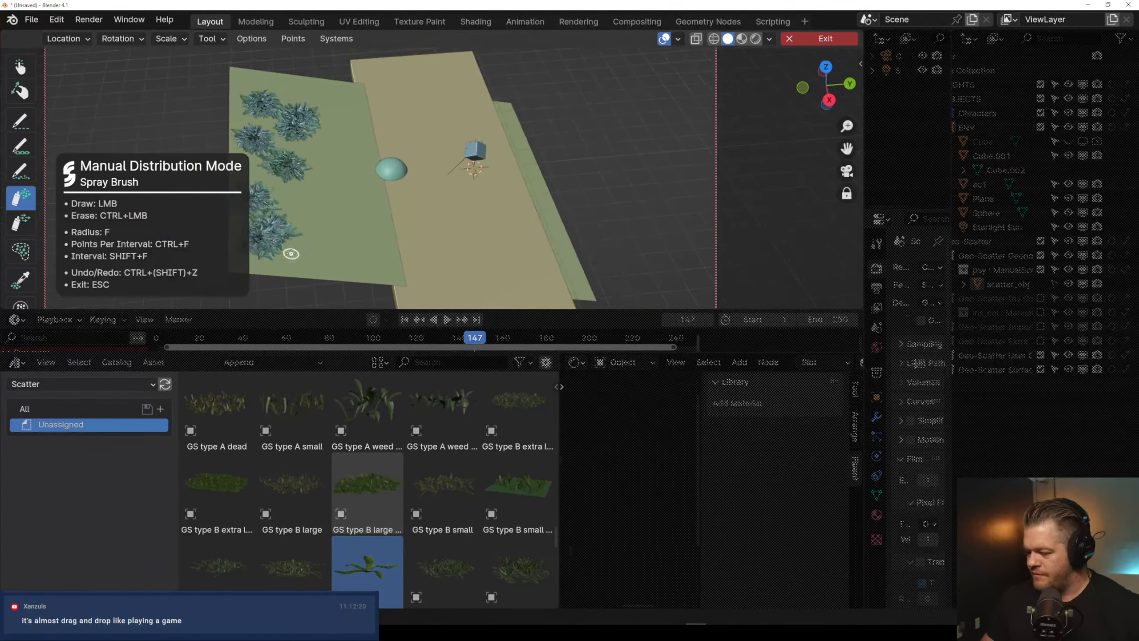
{"action": "mouse_move", "coordinate": [257, 82]}
{"action": "left_mouse_down"}
{"action": "mouse_move", "coordinate": [301, 124]}
{"action": "mouse_move", "coordinate": [286, 236]}
{"action": "mouse_move", "coordinate": [258, 284]}
{"action": "left_mouse_up"}
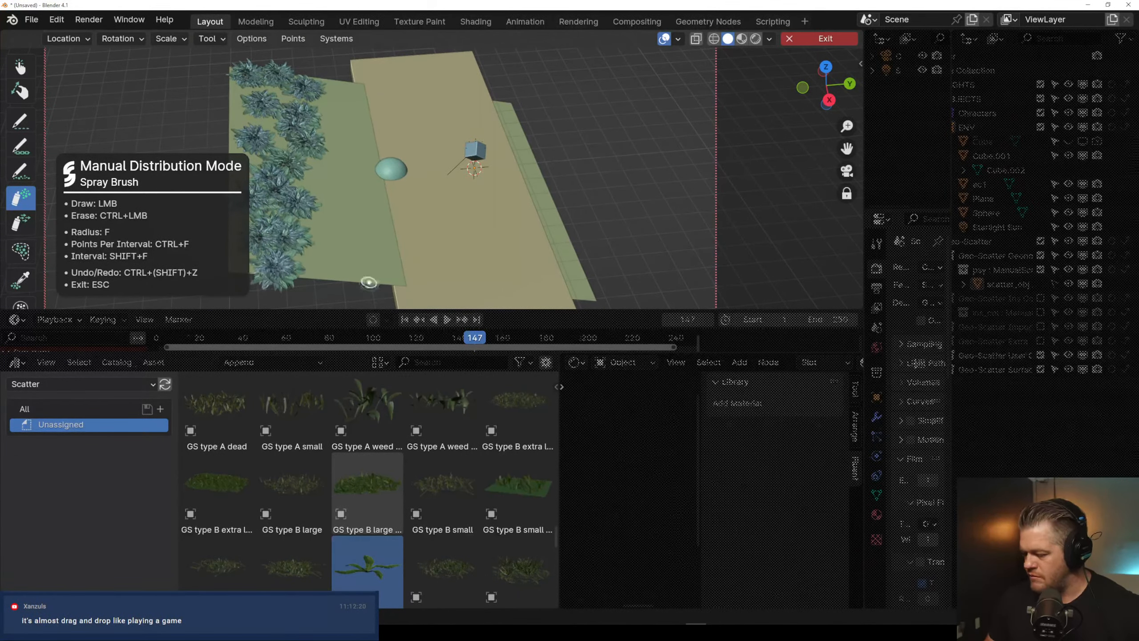
Inspect the sprayed plants up close, then undo them
{"action": "scroll", "coordinate": [409, 225], "scroll_direction": "up", "scroll_amount": 2}
{"action": "scroll", "coordinate": [409, 226], "scroll_direction": "up", "scroll_amount": 3}
{"action": "scroll", "coordinate": [352, 265], "scroll_direction": "down", "scroll_amount": 2}
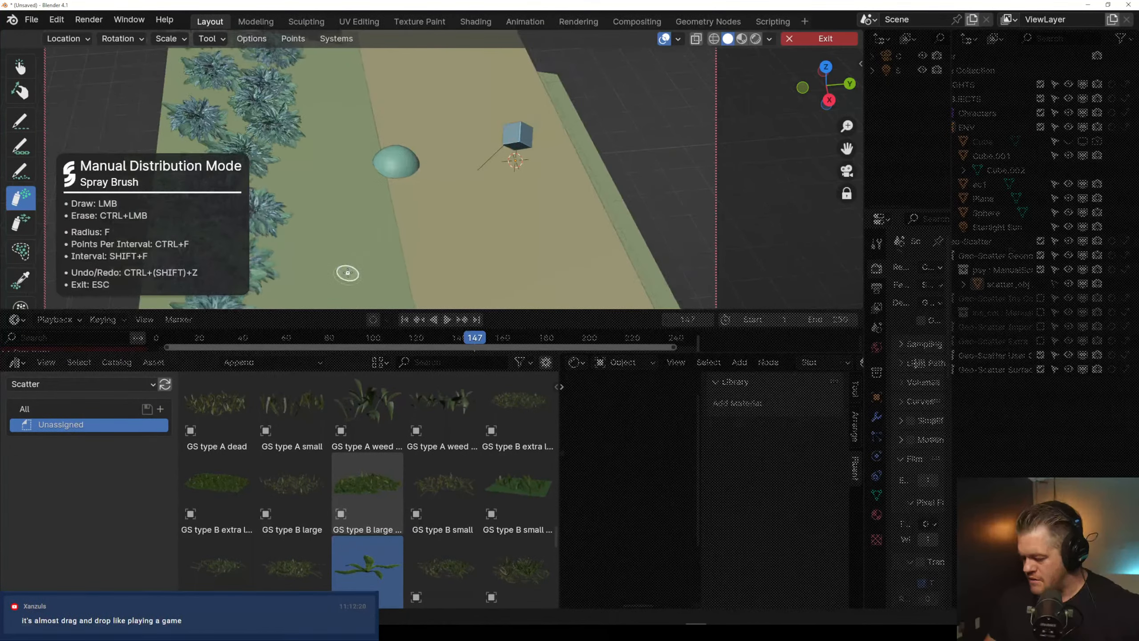
{"action": "scroll", "coordinate": [382, 237], "scroll_direction": "up", "scroll_amount": 2}
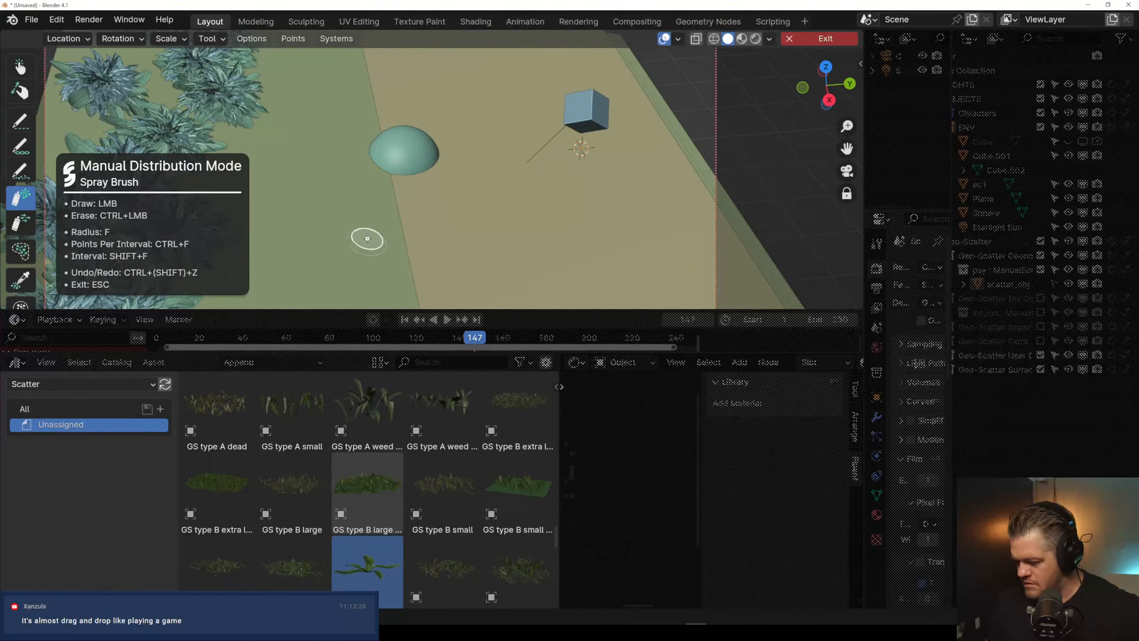
{"action": "scroll", "coordinate": [367, 238], "scroll_direction": "down", "scroll_amount": 3}
{"action": "scroll", "coordinate": [366, 239], "scroll_direction": "up", "scroll_amount": 2}
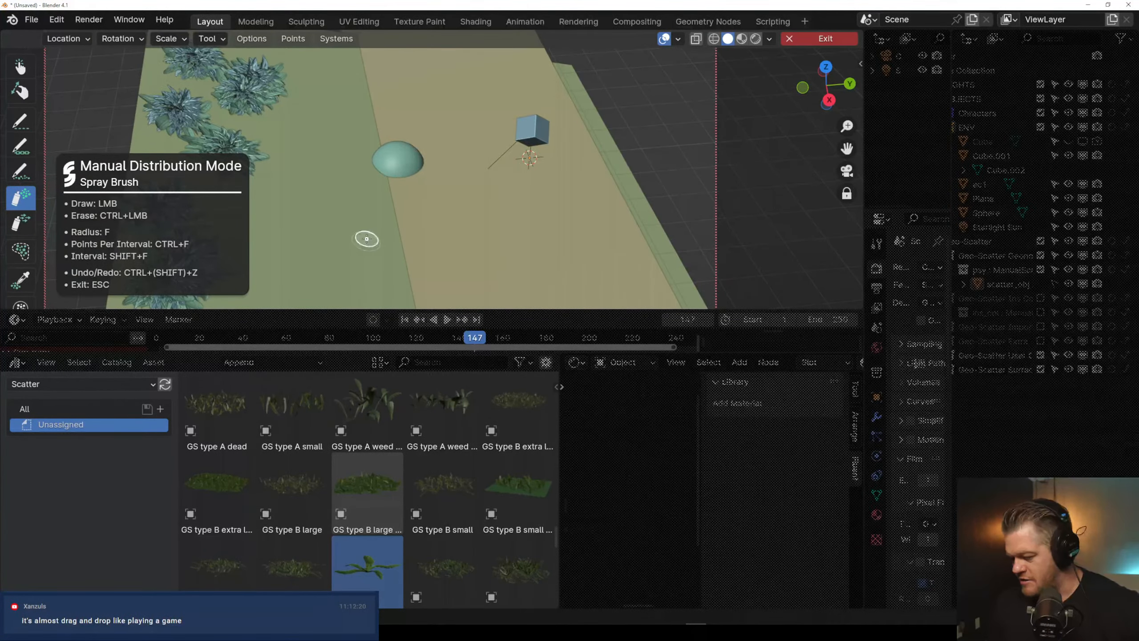
{"action": "key", "text": "ctrl+z"}
Try a larger Spray Brush radius with a test stroke on the green plane, then undo the stroke
{"action": "left_click", "coordinate": [223, 40]}
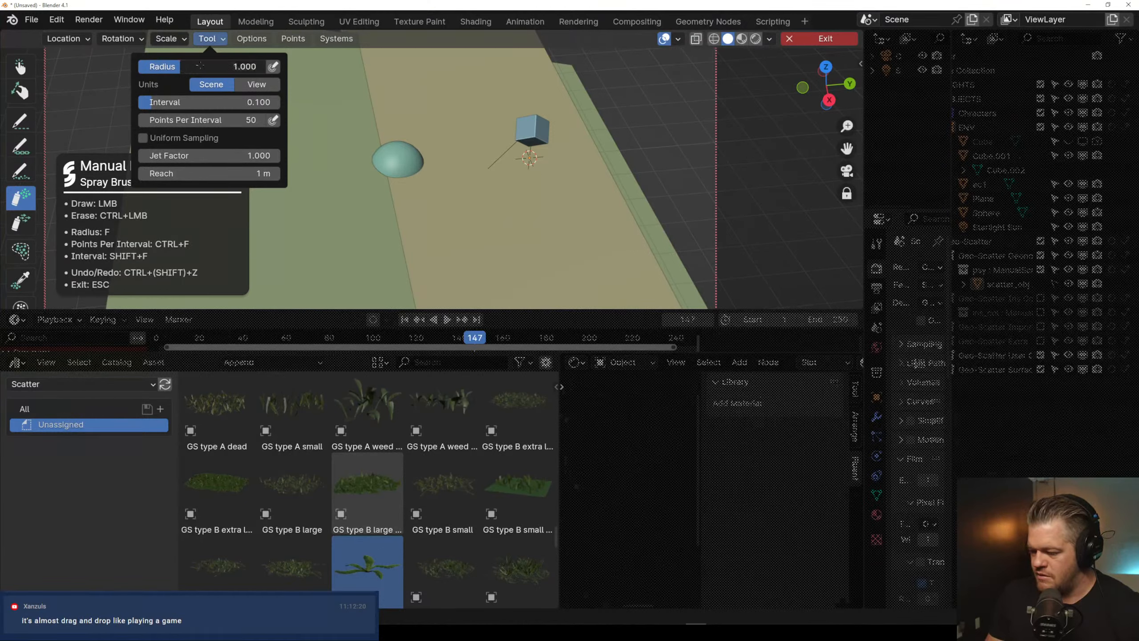
{"action": "left_click_drag", "start_coordinate": [200, 66], "coordinate": [274, 66]}
{"action": "left_click_drag", "start_coordinate": [287, 234], "coordinate": [257, 267]}
{"action": "key", "text": "ctrl+z"}
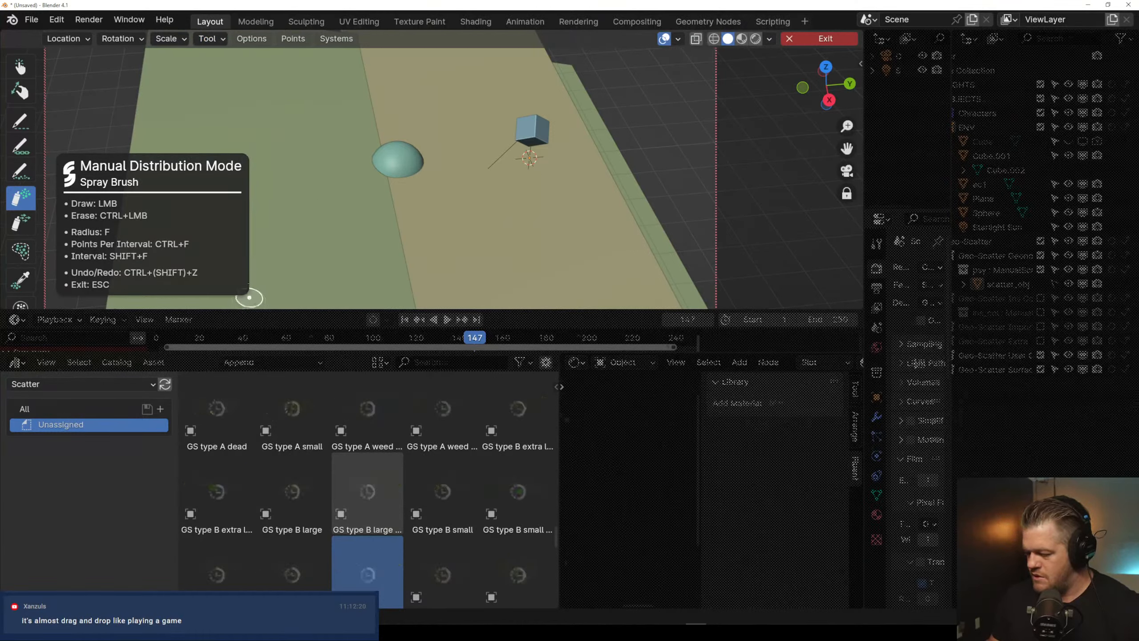
Paint loosely spaced plants over the outer half of the green plane with the Spatter Brush
{"action": "left_click", "coordinate": [21, 222]}
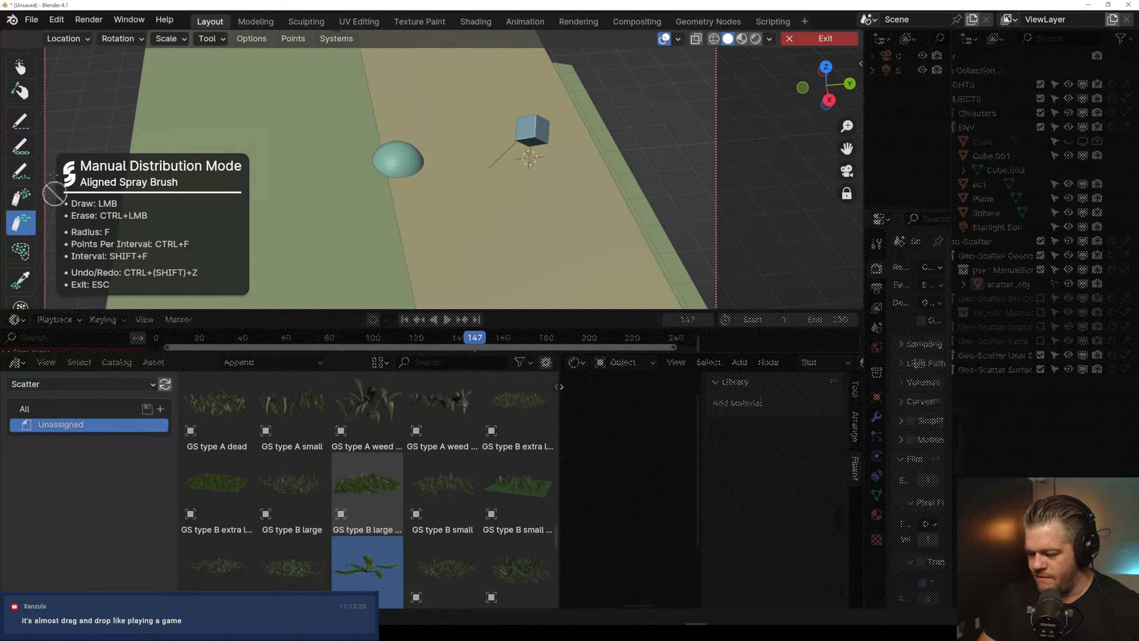
{"action": "left_click", "coordinate": [20, 170]}
{"action": "mouse_move", "coordinate": [175, 63]}
{"action": "left_mouse_down"}
{"action": "mouse_move", "coordinate": [140, 132]}
{"action": "mouse_move", "coordinate": [153, 310]}
{"action": "left_mouse_up"}
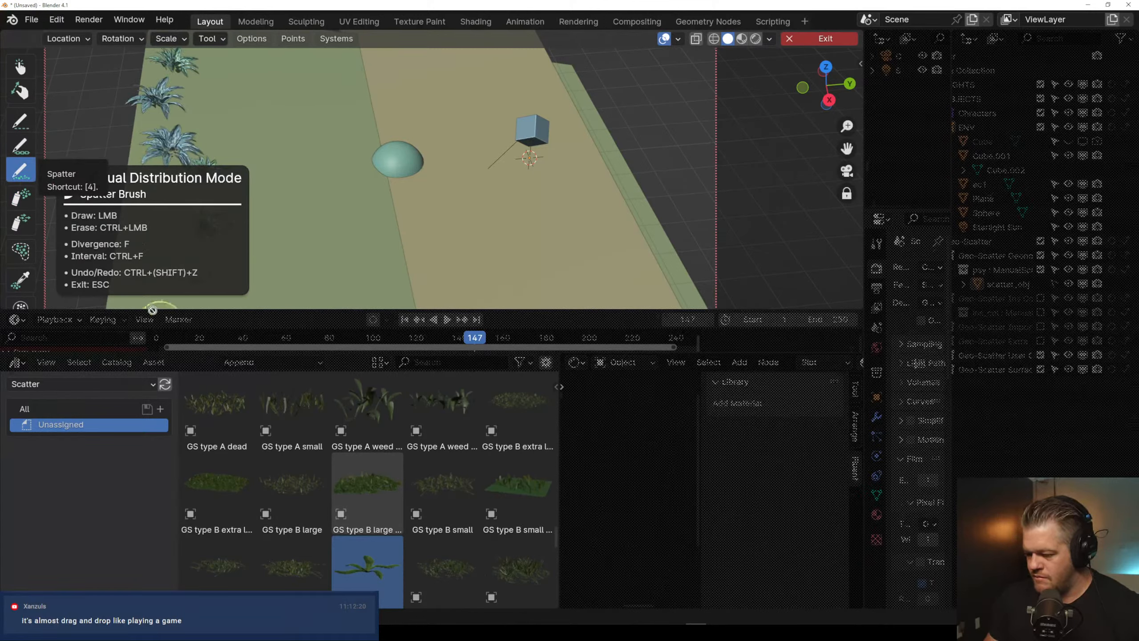
{"action": "scroll", "coordinate": [290, 194], "scroll_direction": "down", "scroll_amount": 2}
{"action": "left_click", "coordinate": [270, 250]}
{"action": "scroll", "coordinate": [274, 247], "scroll_direction": "up", "scroll_amount": 1}
{"action": "middle_click_drag", "start_coordinate": [294, 227], "coordinate": [337, 206], "text": "shift"}
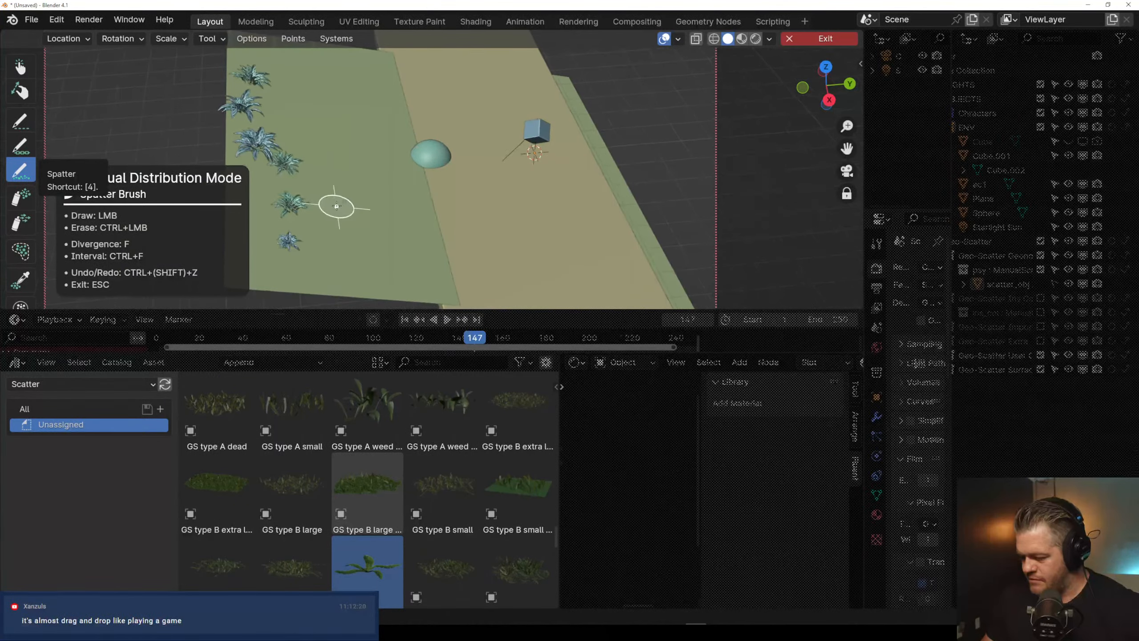
{"action": "mouse_move", "coordinate": [337, 206]}
{"action": "left_mouse_down"}
{"action": "mouse_move", "coordinate": [271, 247]}
{"action": "mouse_move", "coordinate": [305, 216]}
{"action": "mouse_move", "coordinate": [284, 127]}
{"action": "mouse_move", "coordinate": [308, 85]}
{"action": "mouse_move", "coordinate": [335, 249]}
{"action": "mouse_move", "coordinate": [274, 198]}
{"action": "mouse_move", "coordinate": [265, 115]}
{"action": "mouse_move", "coordinate": [280, 60]}
{"action": "left_mouse_up"}
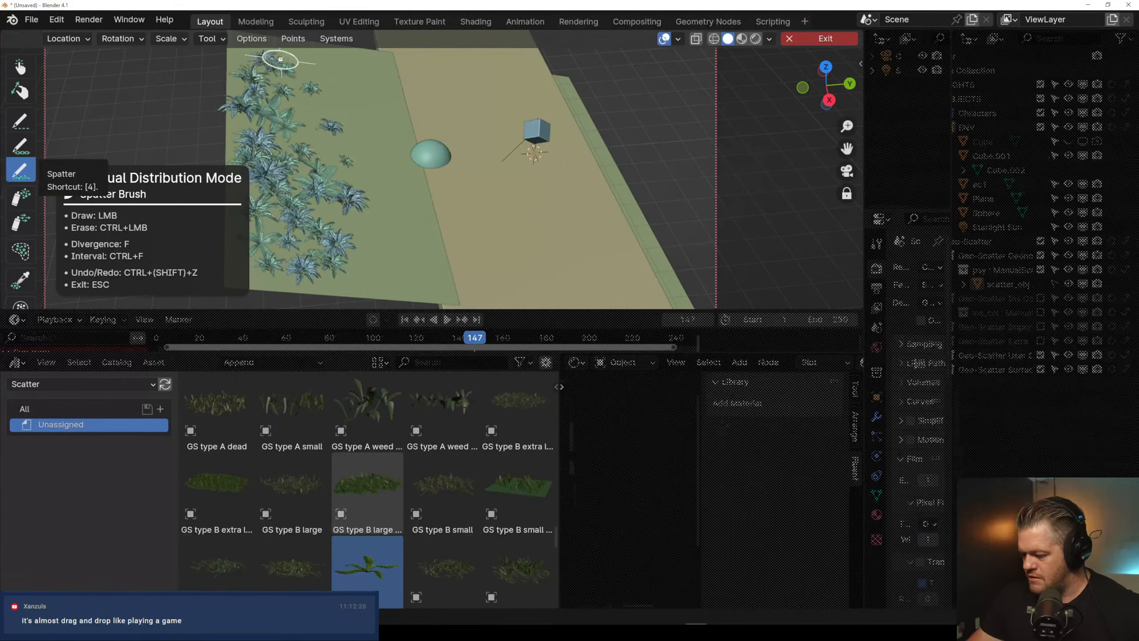
{"action": "middle_click_drag", "start_coordinate": [280, 59], "coordinate": [277, 81], "text": "shift"}
{"action": "scroll", "coordinate": [381, 177], "scroll_direction": "up", "scroll_amount": 3}
{"action": "scroll", "coordinate": [350, 175], "scroll_direction": "down", "scroll_amount": 1}
{"action": "middle_click_drag", "start_coordinate": [346, 178], "coordinate": [335, 169], "text": "shift"}
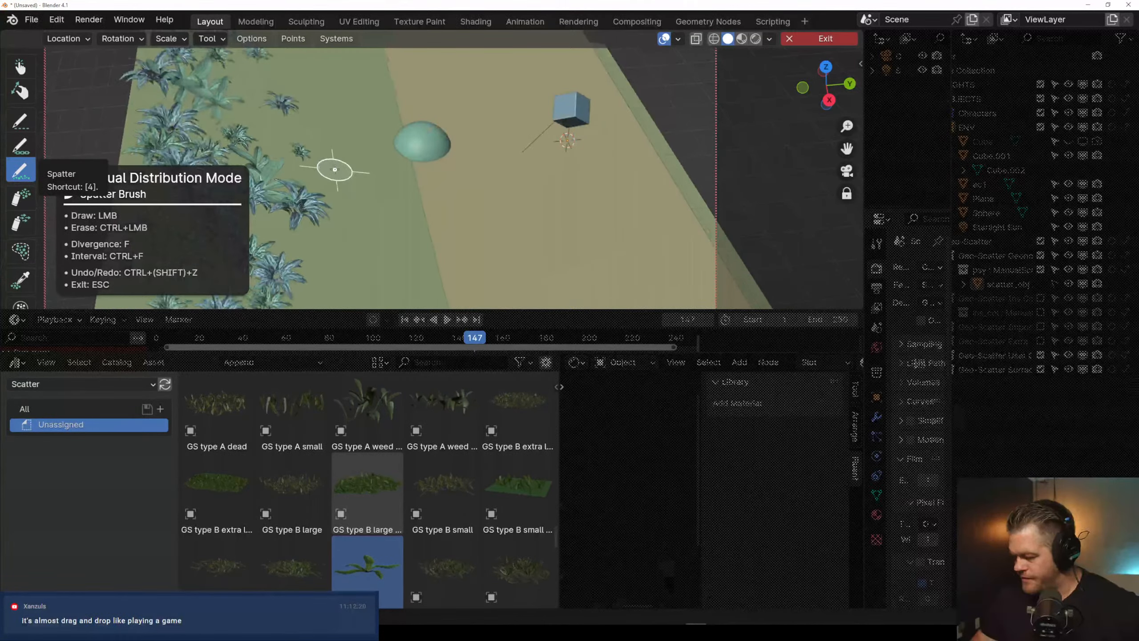
Pick the GS Forest branch and dead leaves assets in the Scatter library and add them as a new manual scatter system
{"action": "scroll", "coordinate": [446, 436], "scroll_direction": "down", "scroll_amount": 5}
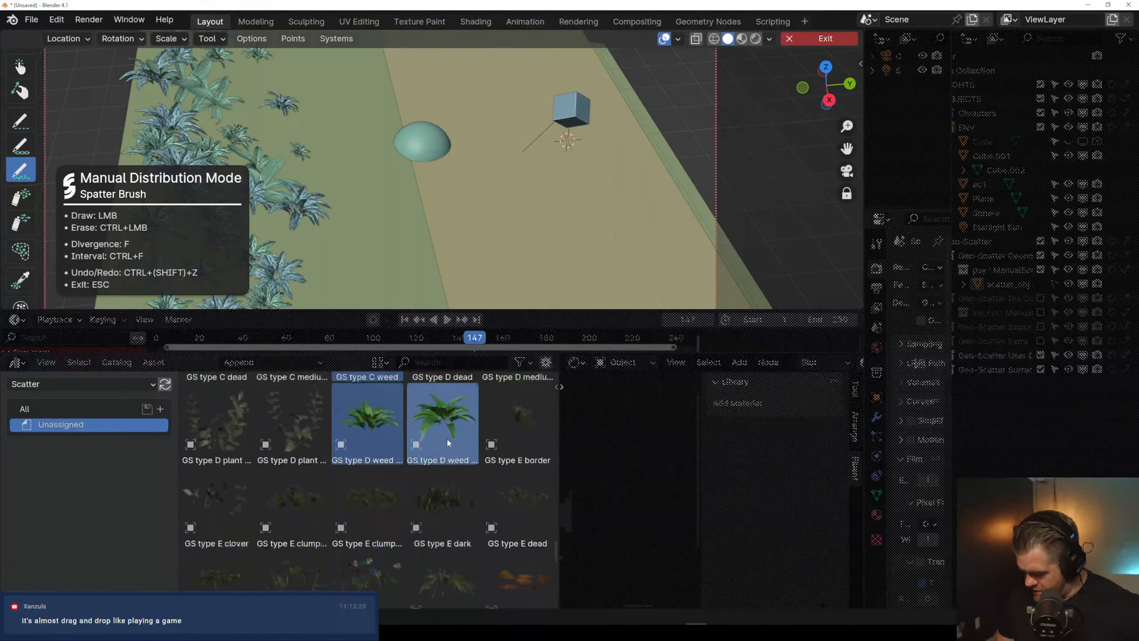
{"action": "scroll", "coordinate": [452, 441], "scroll_direction": "down", "scroll_amount": 10}
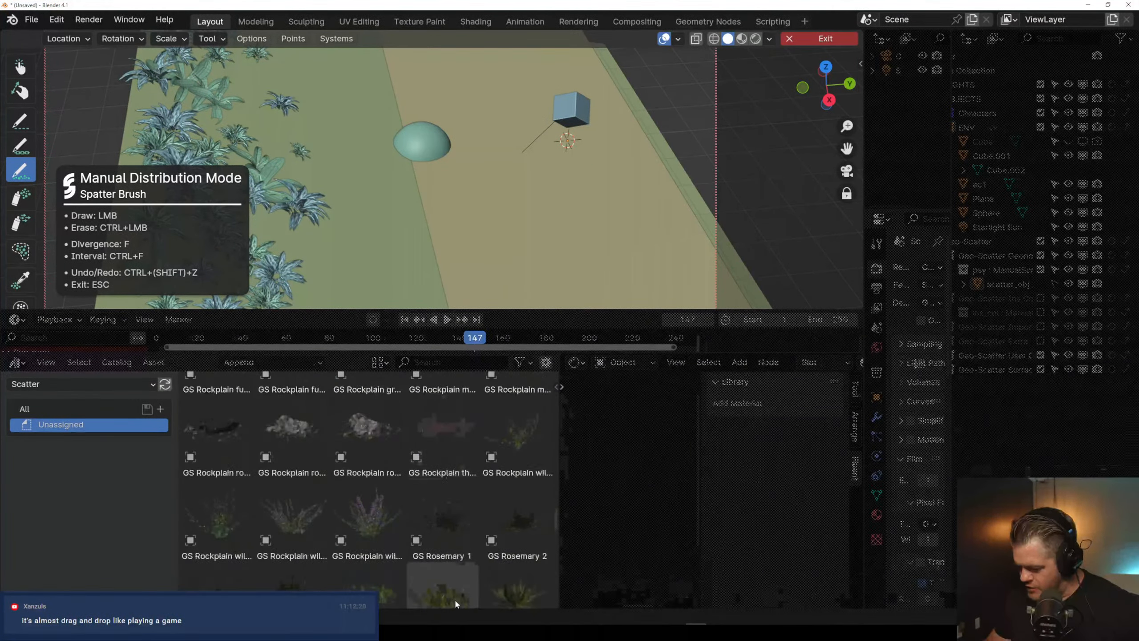
{"action": "scroll", "coordinate": [438, 471], "scroll_direction": "up", "scroll_amount": 10}
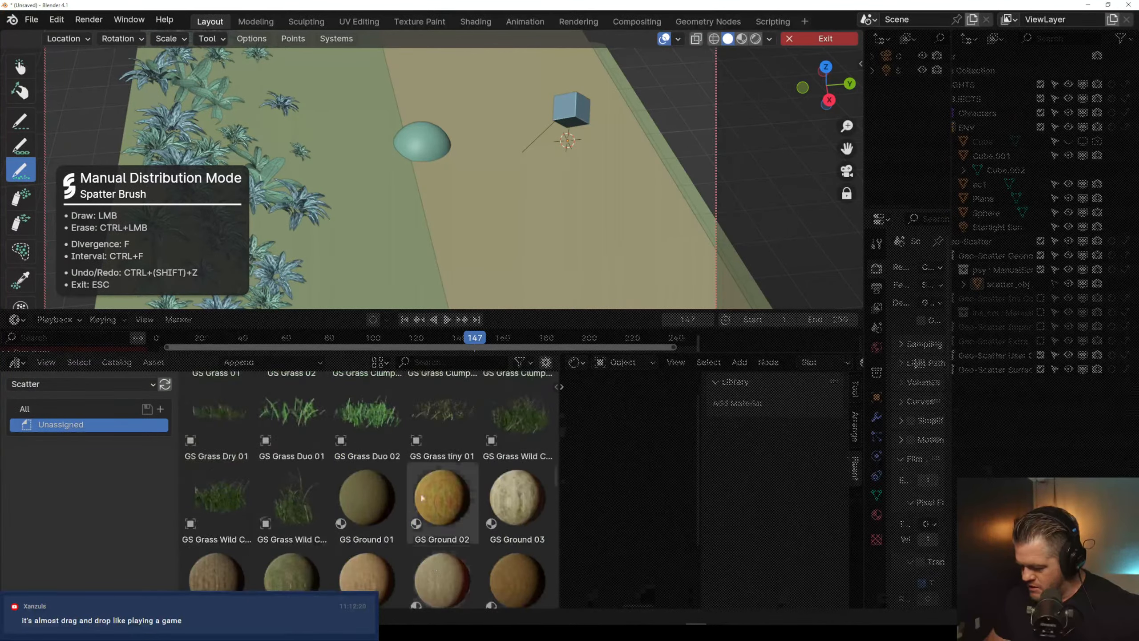
{"action": "scroll", "coordinate": [433, 581], "scroll_direction": "up", "scroll_amount": 6}
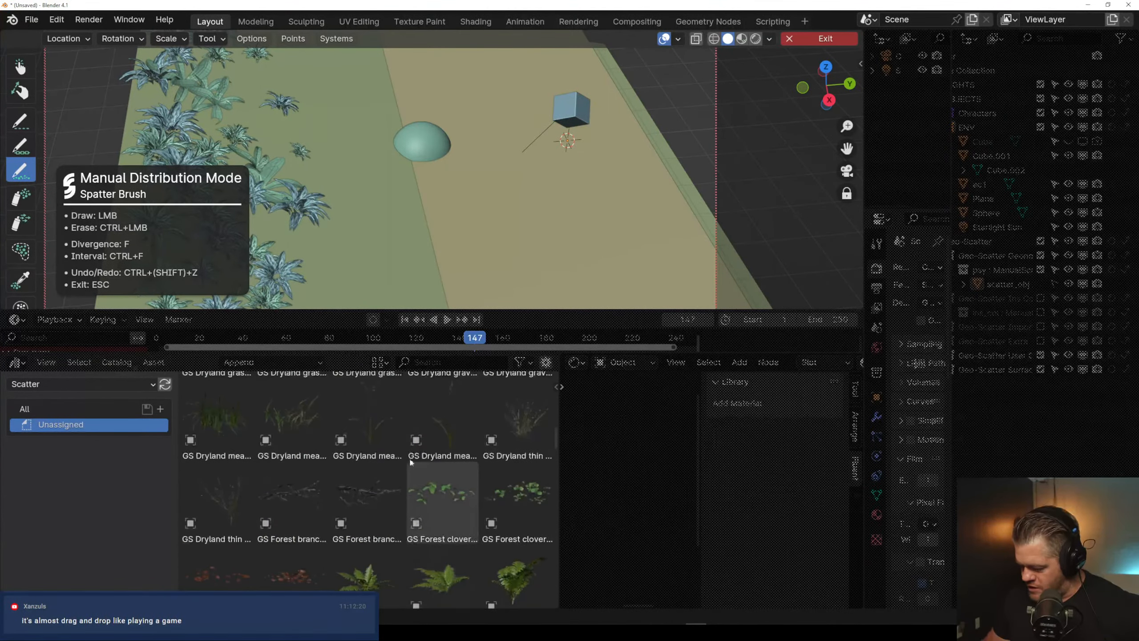
{"action": "left_click", "coordinate": [308, 498]}
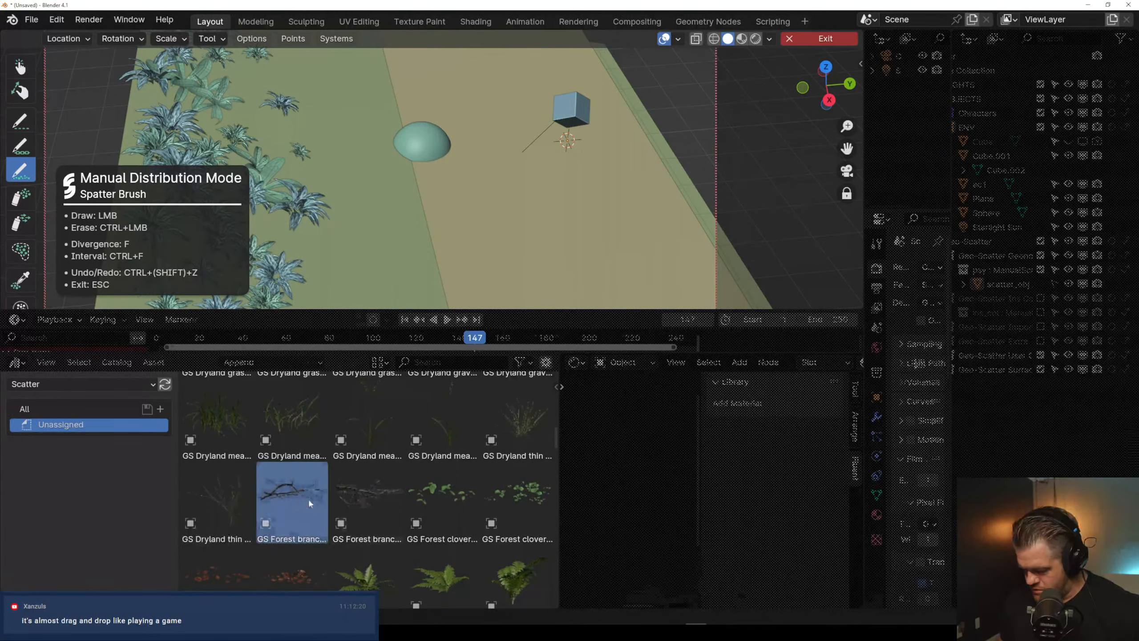
{"action": "left_click", "coordinate": [352, 505], "text": "ctrl"}
{"action": "left_click", "coordinate": [312, 559], "text": "ctrl"}
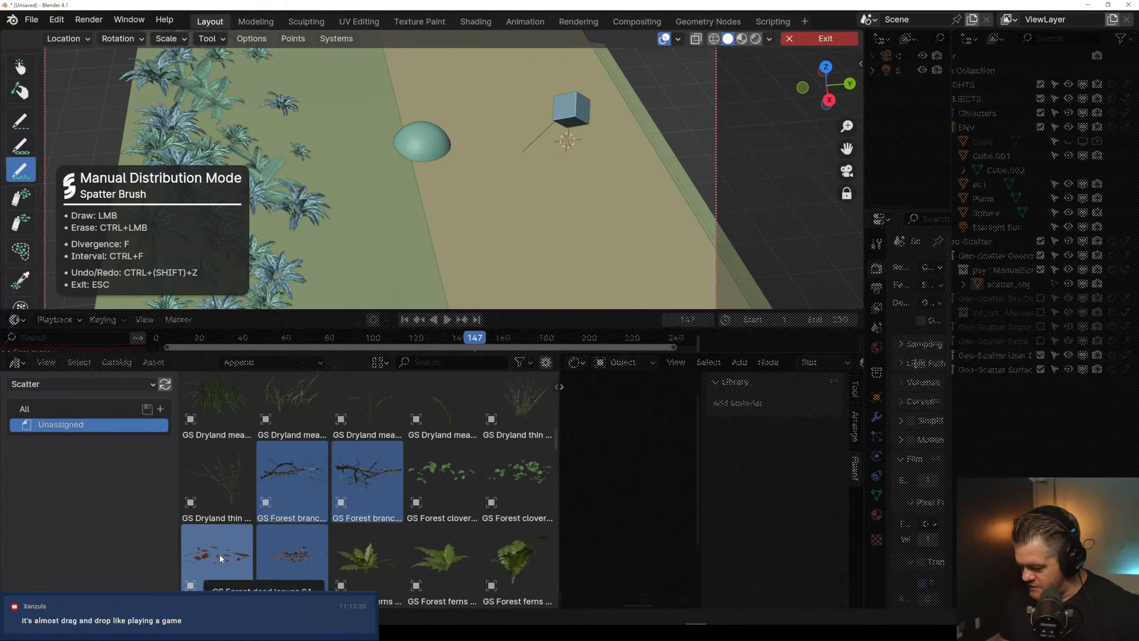
{"action": "left_click", "coordinate": [336, 38]}
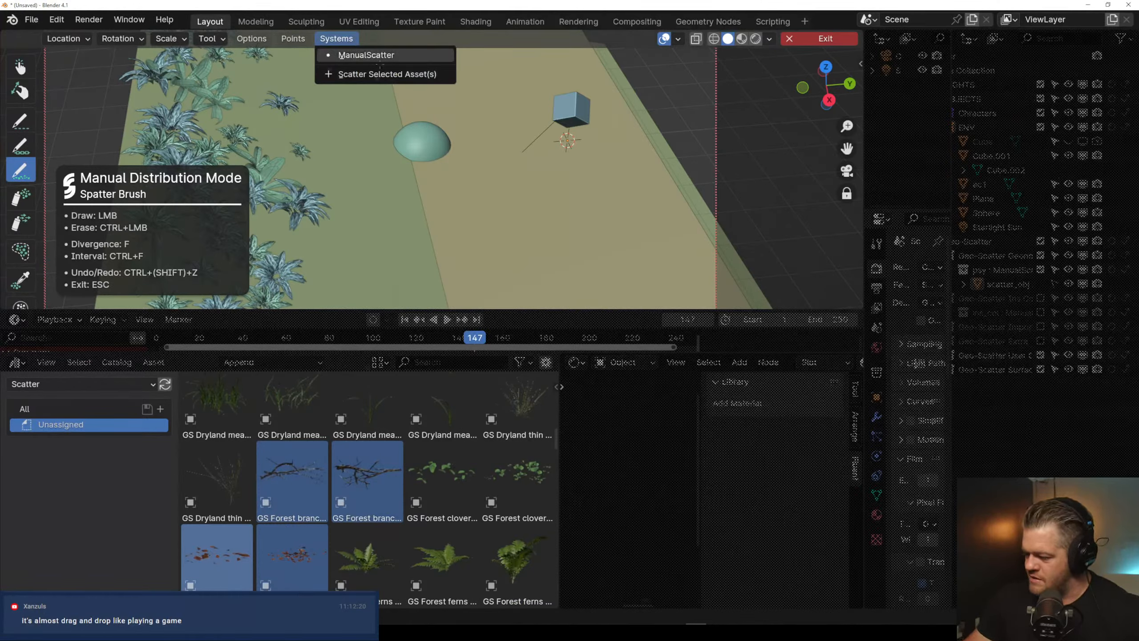
{"action": "left_click", "coordinate": [387, 74]}
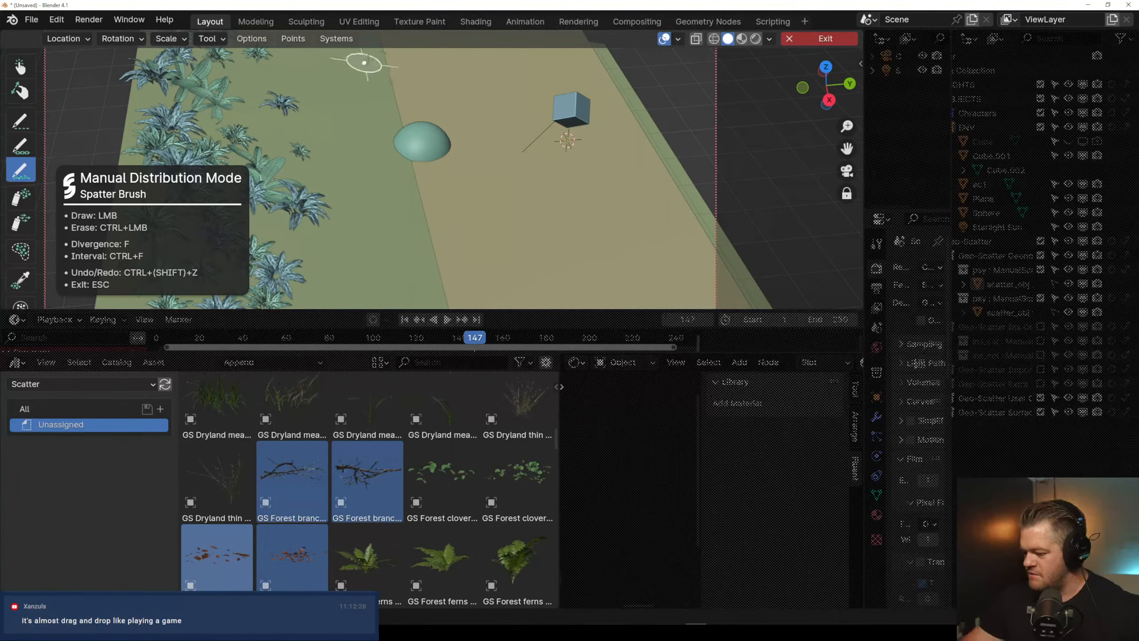
Try a Spatter Brush stroke of the branches and leaves along the shoreline, and undo it
{"action": "left_click_drag", "start_coordinate": [367, 81], "coordinate": [401, 292]}
{"action": "key", "text": "ctrl+z"}
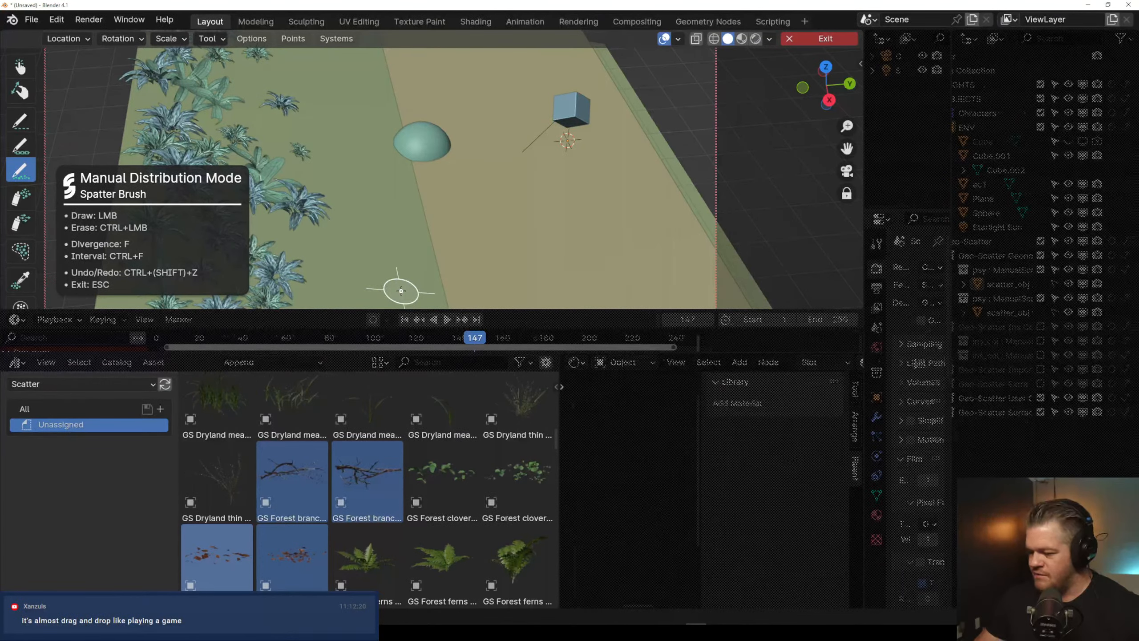
Set the brush's default scale to 0.1 on all axes and try it along the shoreline
{"action": "left_click", "coordinate": [170, 38]}
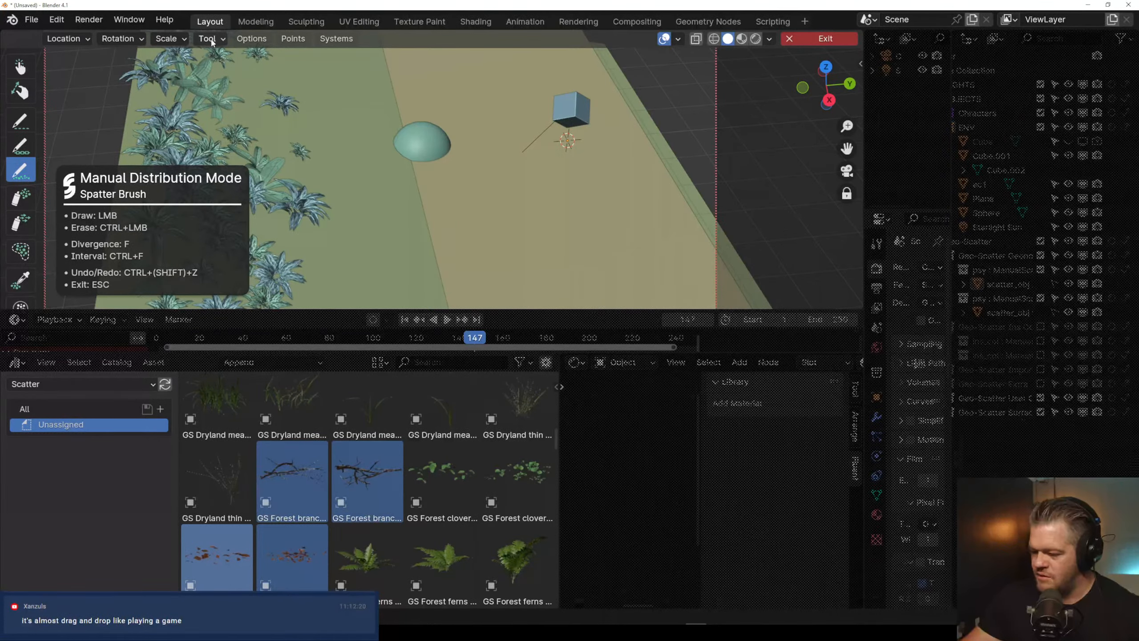
{"action": "left_click", "coordinate": [171, 38]}
{"action": "left_click", "coordinate": [179, 109]}
{"action": "left_click", "coordinate": [181, 82]}
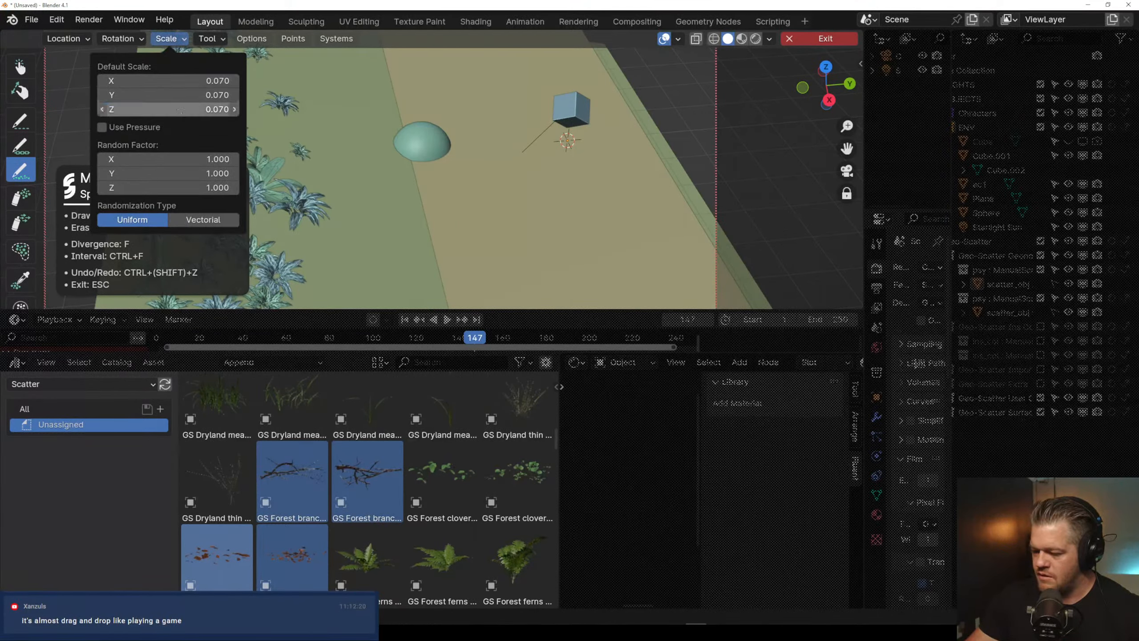
{"action": "left_click_drag", "start_coordinate": [186, 82], "coordinate": [192, 121]}
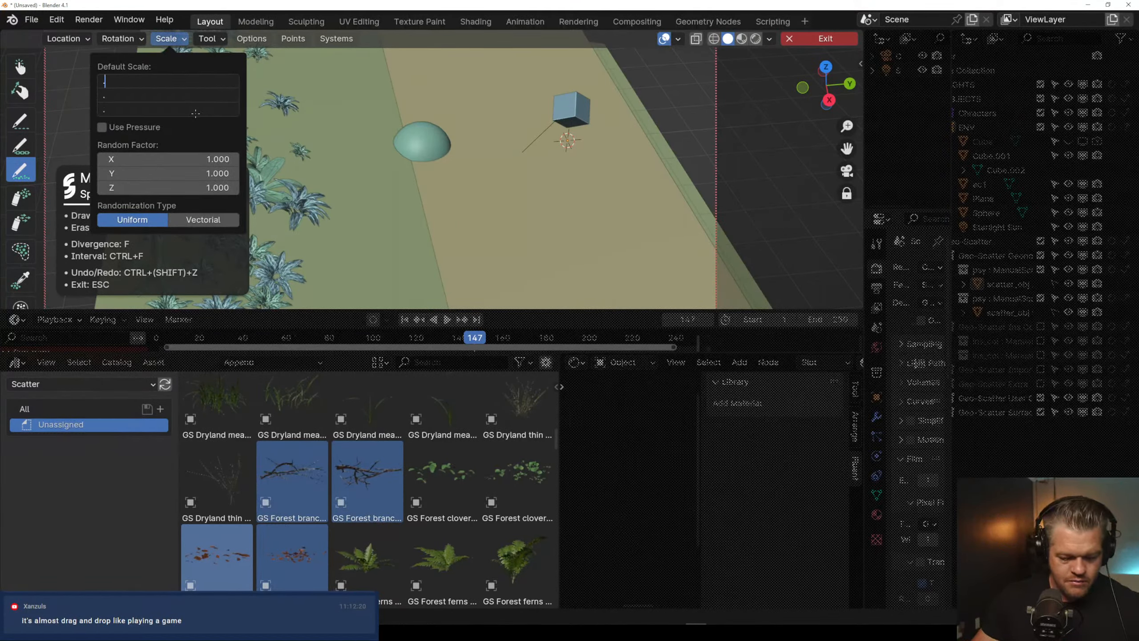
{"action": "type", "text": ".1"}
{"action": "key", "text": "Return"}
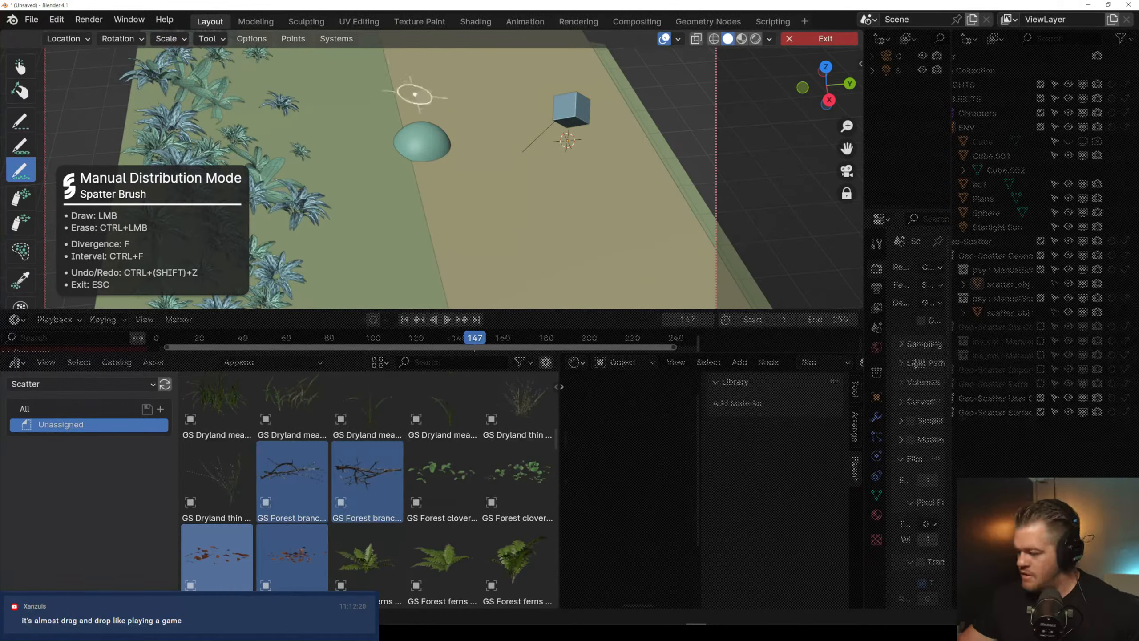
{"action": "scroll", "coordinate": [408, 134], "scroll_direction": "down", "scroll_amount": 2}
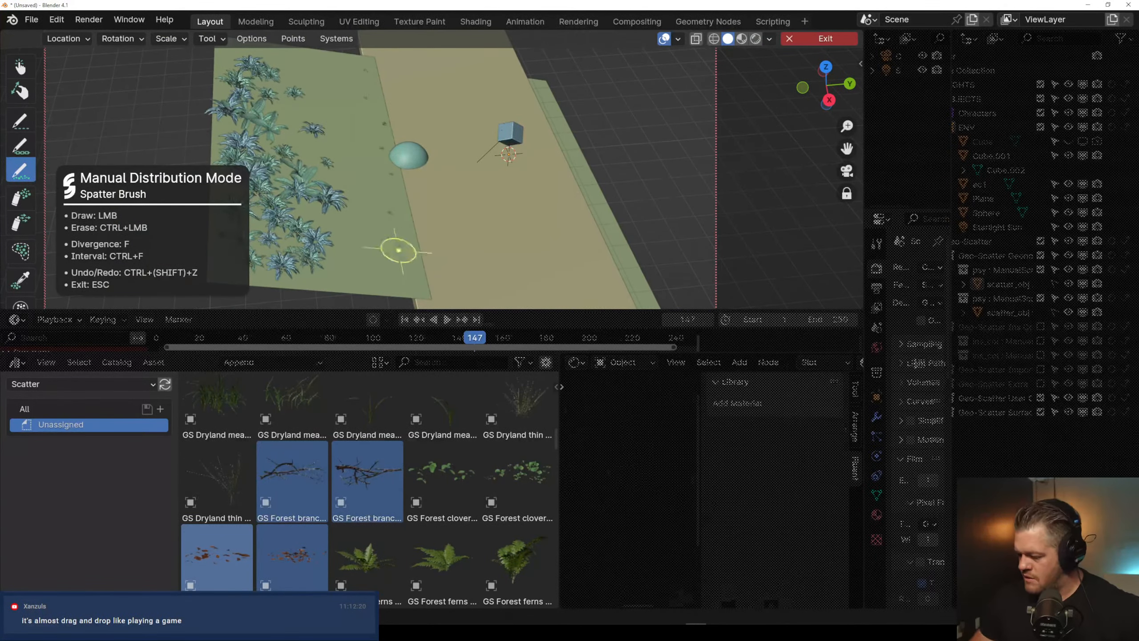
Set the default scale to 0.5 on all axes, paint branches and leaves along the shoreline, and exit manual distribution mode
{"action": "left_click", "coordinate": [168, 38]}
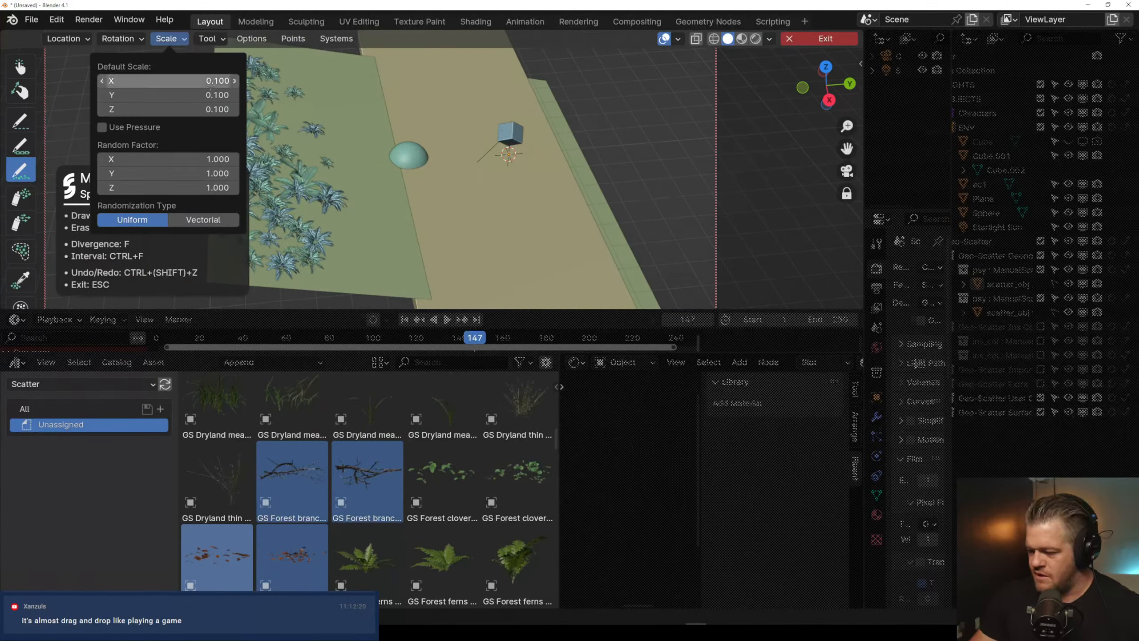
{"action": "left_click_drag", "start_coordinate": [213, 82], "coordinate": [213, 110]}
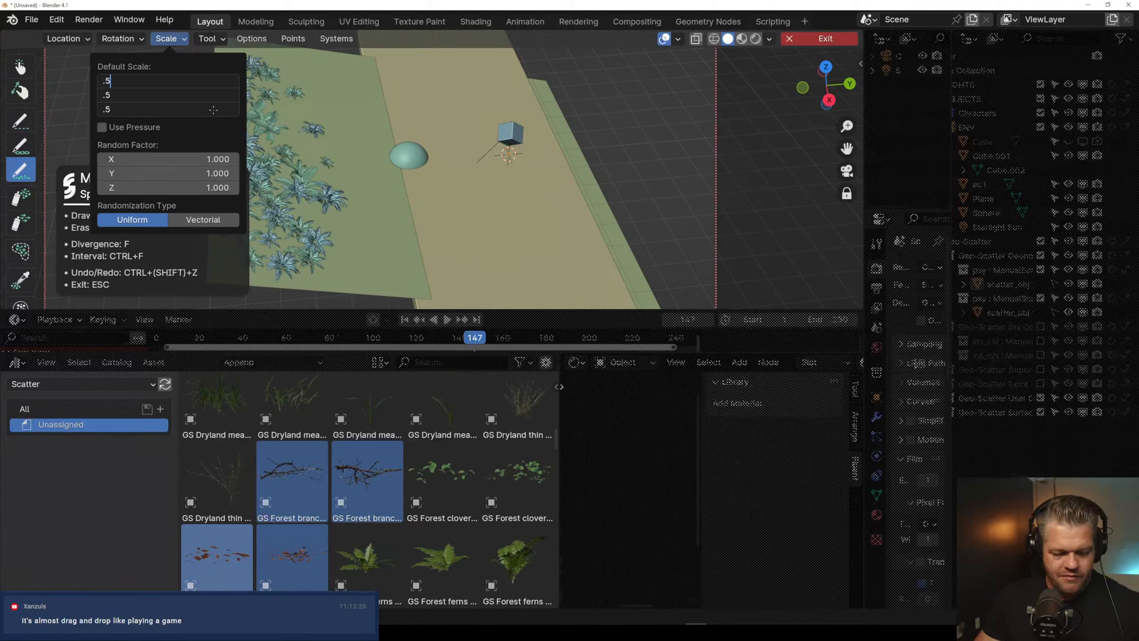
{"action": "type", "text": ".5"}
{"action": "key", "text": "Return"}
{"action": "mouse_move", "coordinate": [358, 66]}
{"action": "left_mouse_down"}
{"action": "mouse_move", "coordinate": [391, 246]}
{"action": "mouse_move", "coordinate": [389, 92]}
{"action": "mouse_move", "coordinate": [440, 278]}
{"action": "mouse_move", "coordinate": [430, 111]}
{"action": "mouse_move", "coordinate": [454, 281]}
{"action": "mouse_move", "coordinate": [415, 222]}
{"action": "mouse_move", "coordinate": [406, 100]}
{"action": "mouse_move", "coordinate": [370, 59]}
{"action": "left_mouse_up"}
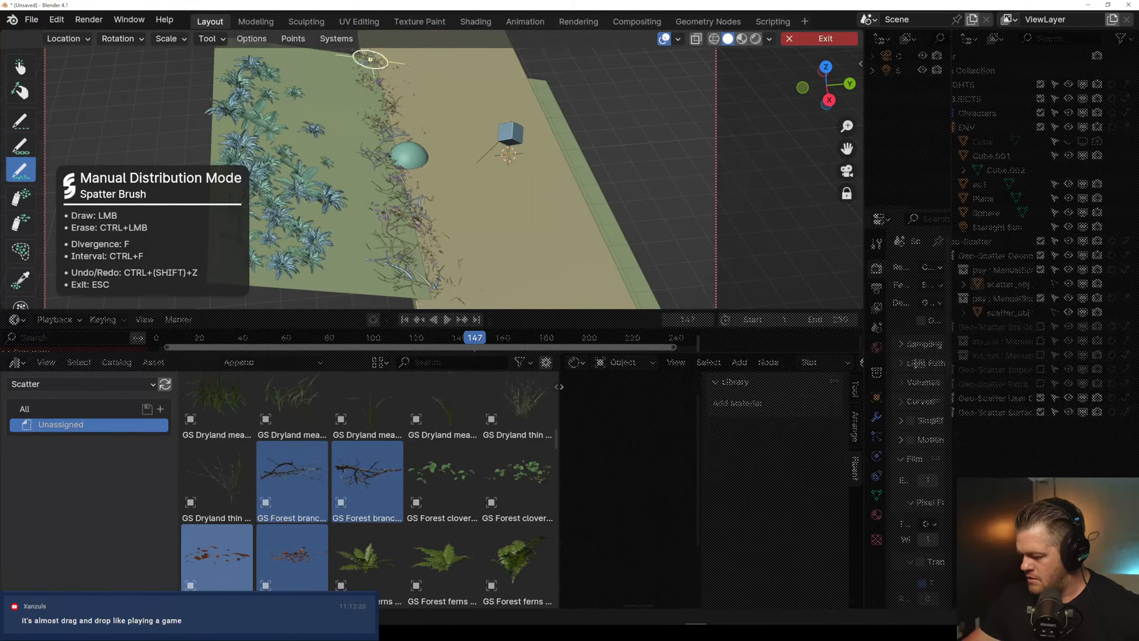
{"action": "key", "text": "Escape"}
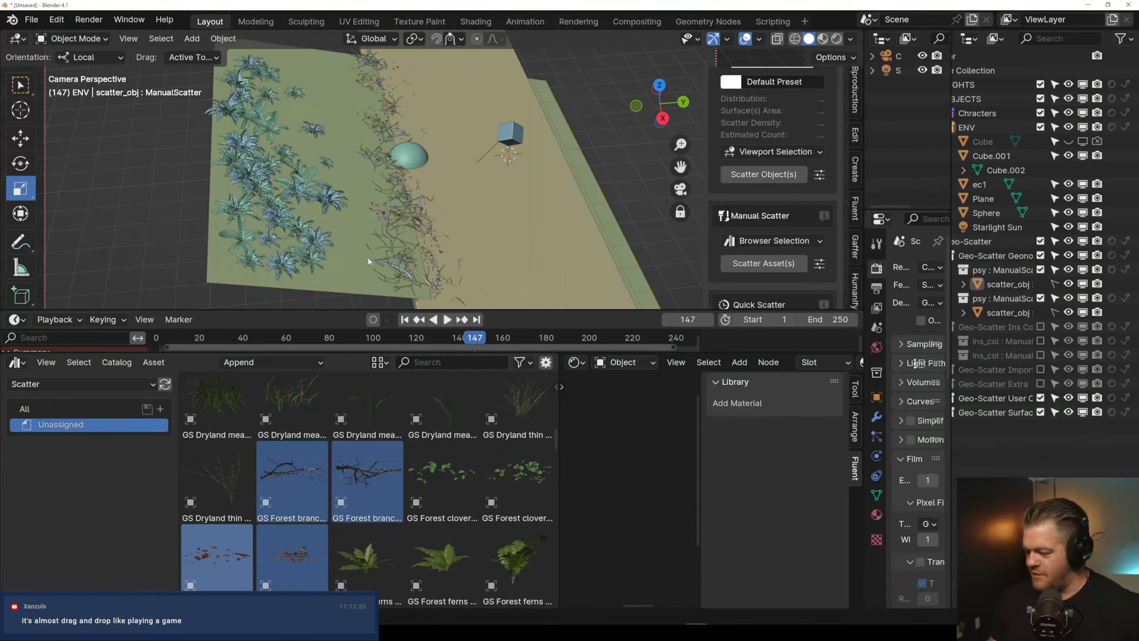
Switch the viewport to rendered shading and inspect the plants and shoreline debris from several angles
{"action": "scroll", "coordinate": [435, 230], "scroll_direction": "up", "scroll_amount": 6}
{"action": "scroll", "coordinate": [440, 224], "scroll_direction": "up", "scroll_amount": 2}
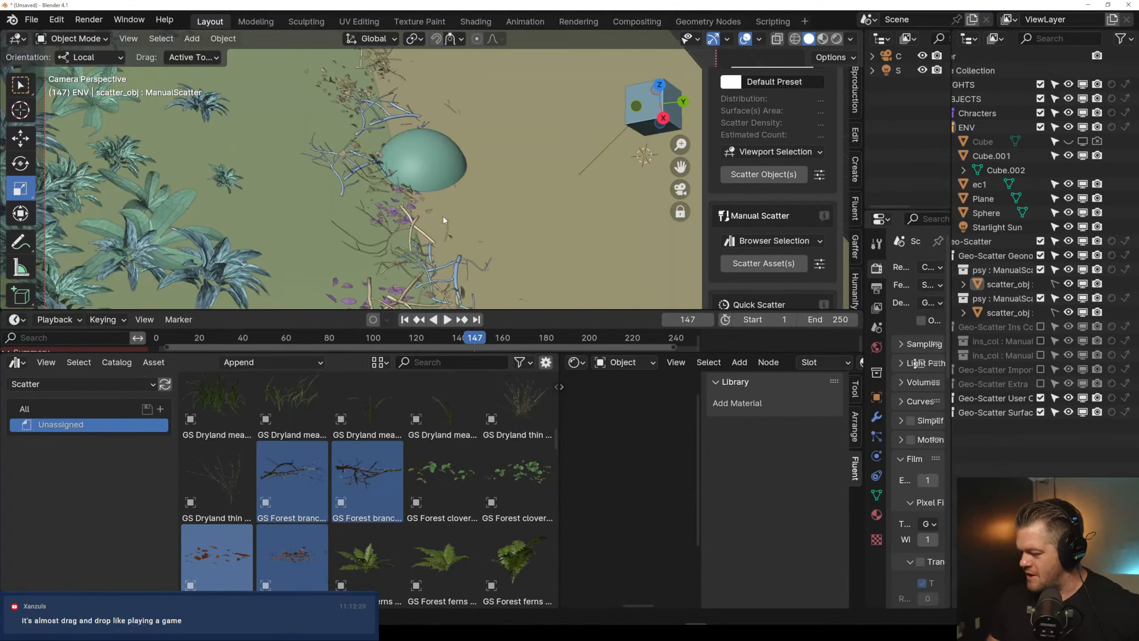
{"action": "left_click", "coordinate": [833, 40]}
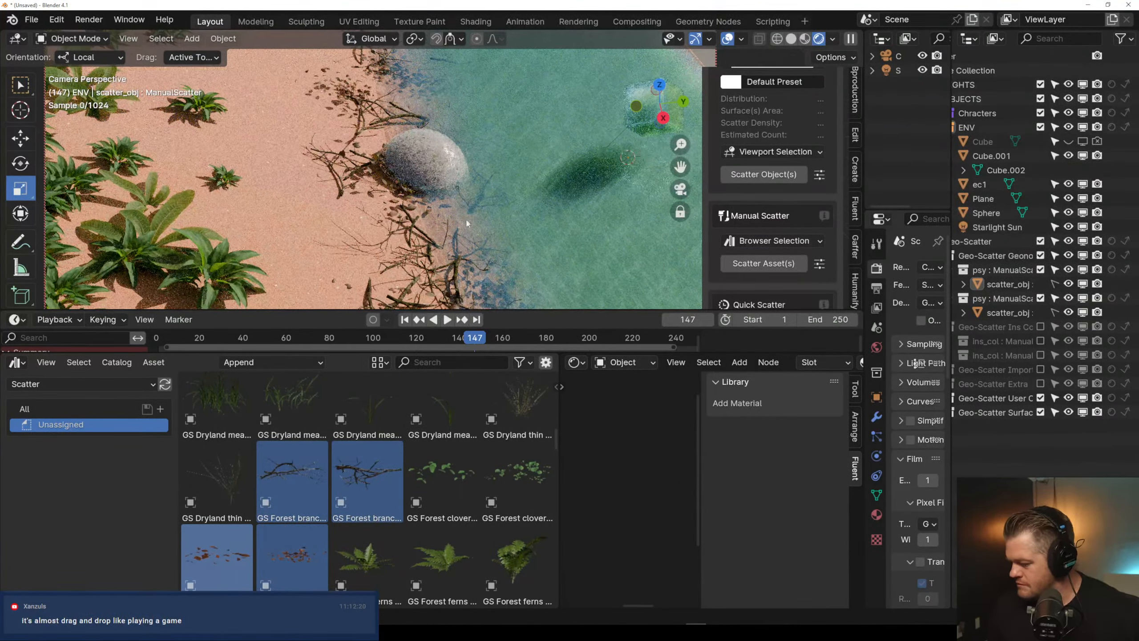
{"action": "scroll", "coordinate": [466, 220], "scroll_direction": "down", "scroll_amount": 2}
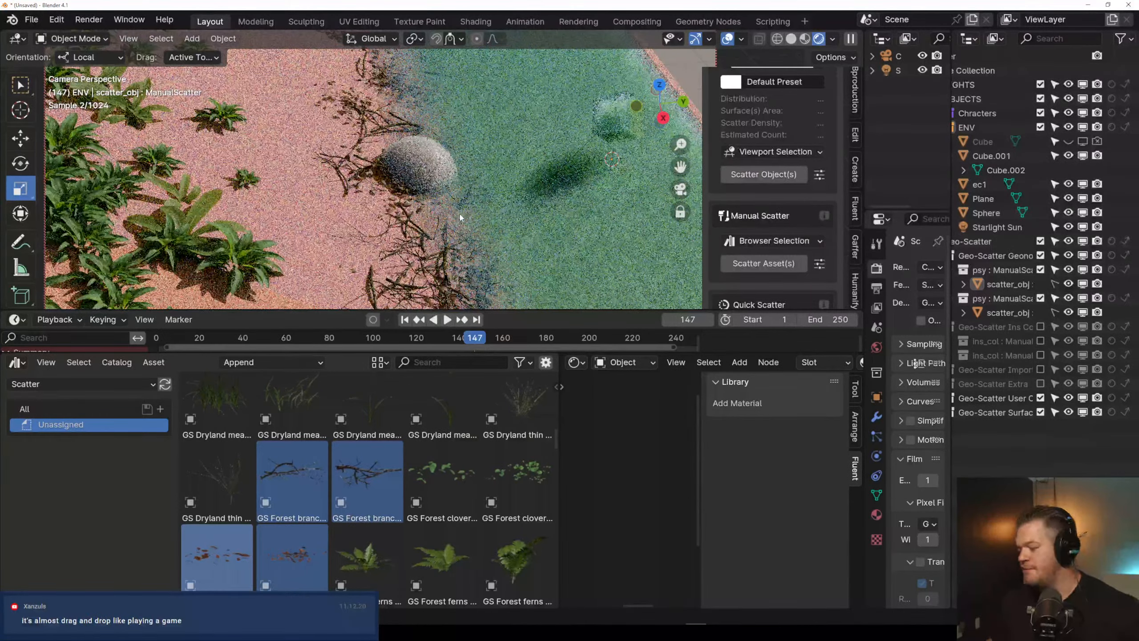
{"action": "middle_click_drag", "start_coordinate": [459, 217], "coordinate": [509, 290]}
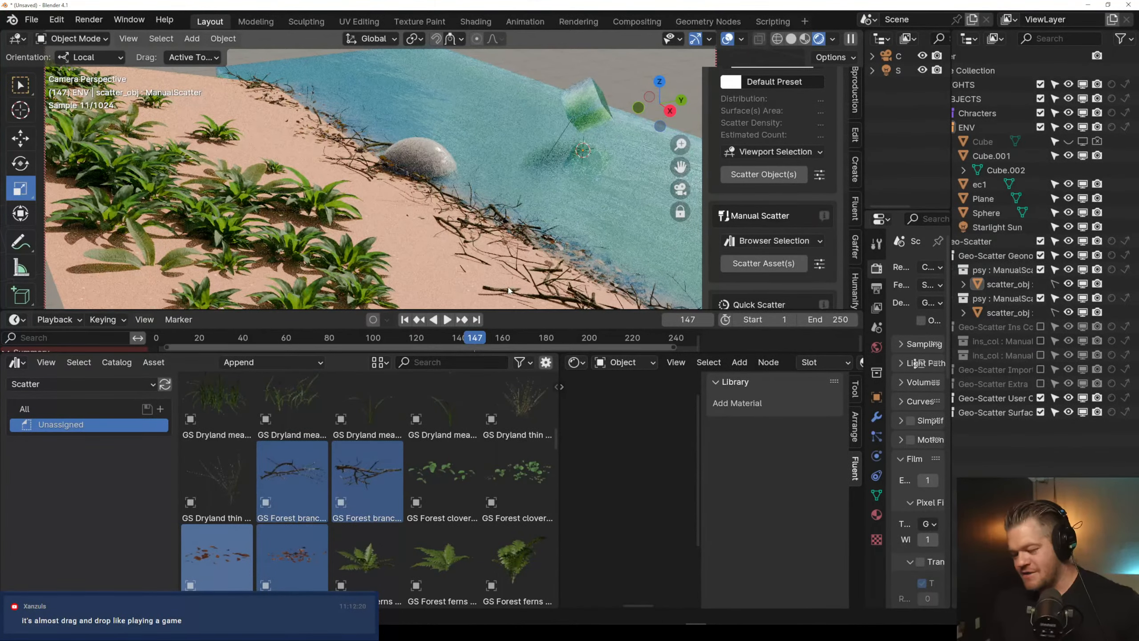
{"action": "left_click", "coordinate": [151, 254]}
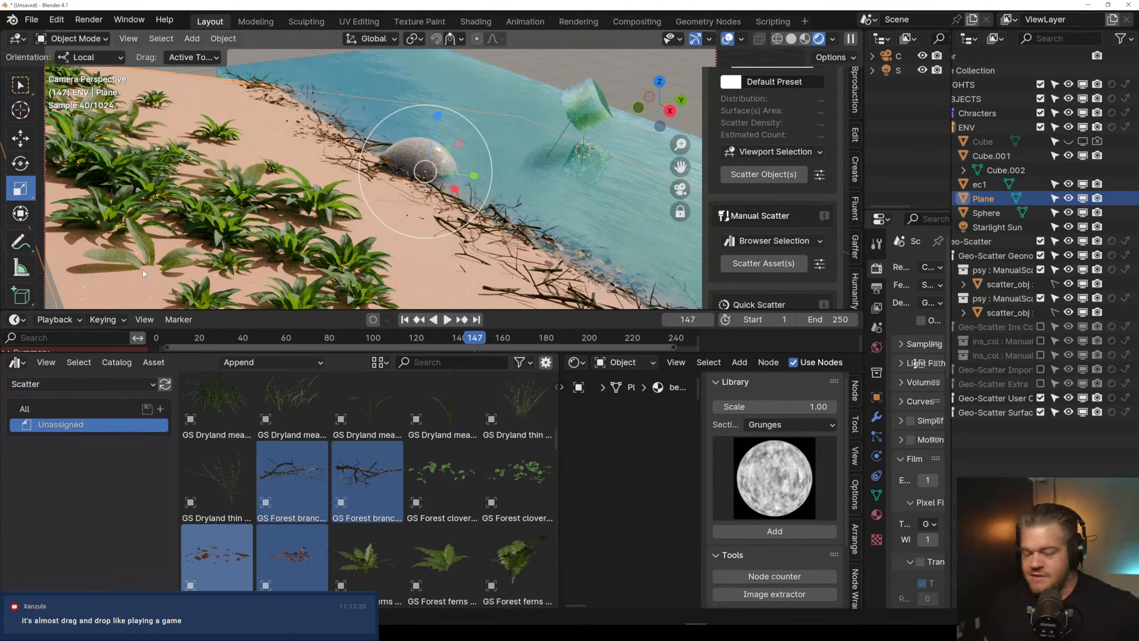
{"action": "middle_click_drag", "start_coordinate": [501, 246], "coordinate": [518, 250]}
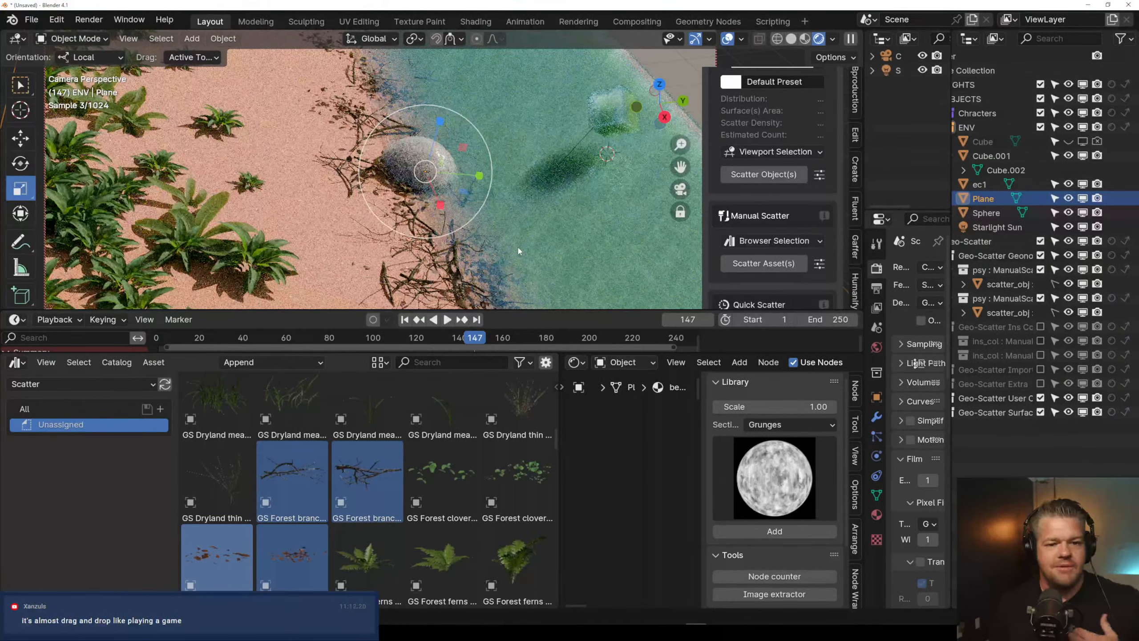
Raise the sphere vertically so that it floats above the sand at the shoreline
{"action": "key", "text": "shift+space"}
{"action": "key", "text": "g"}
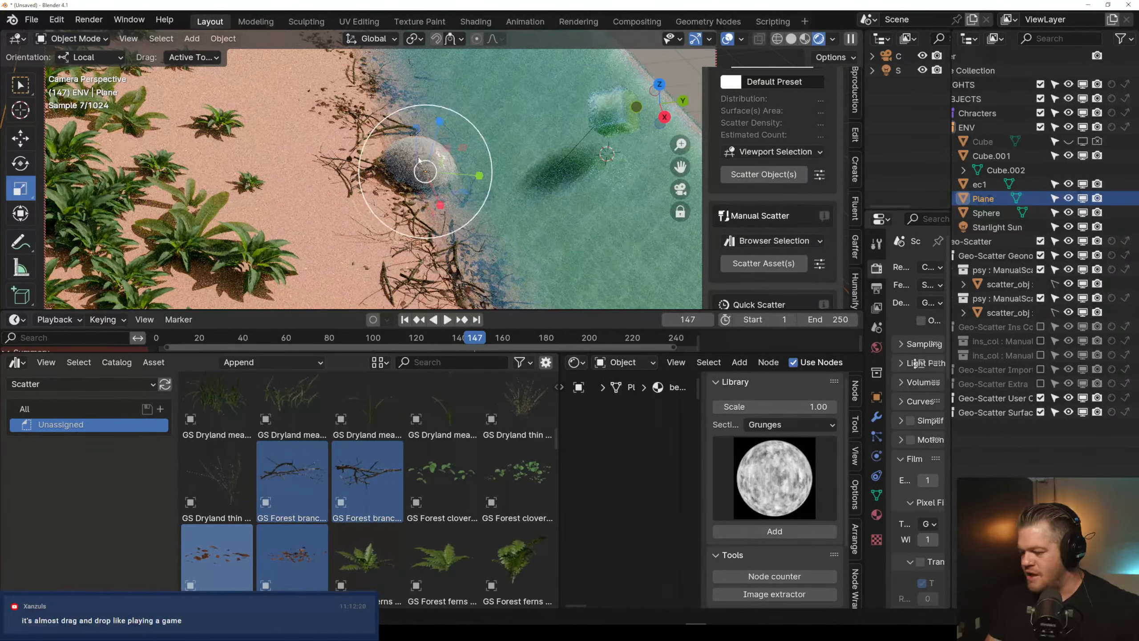
{"action": "left_click", "coordinate": [442, 179]}
{"action": "left_click_drag", "start_coordinate": [415, 134], "coordinate": [415, 67]}
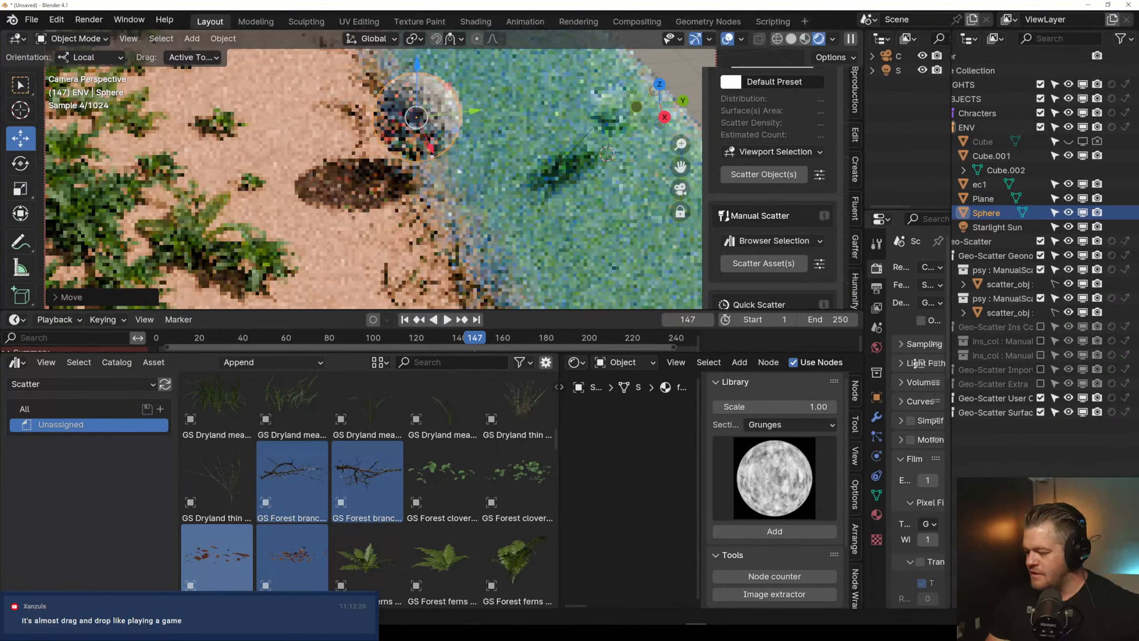
{"action": "middle_click_drag", "start_coordinate": [448, 173], "coordinate": [440, 201], "text": "shift"}
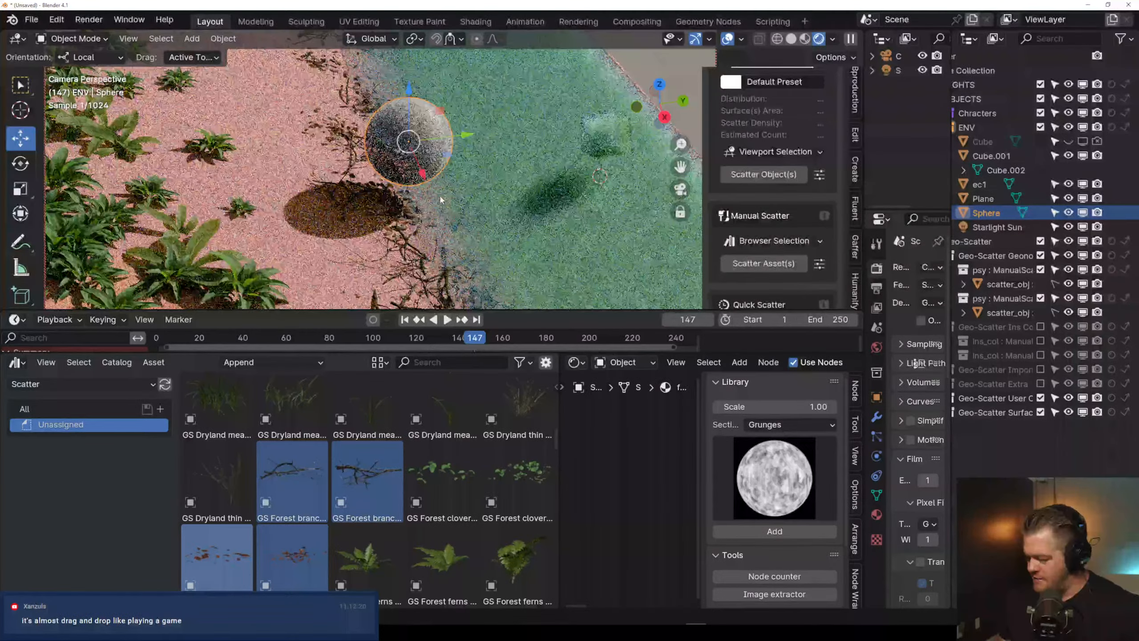
Widen the Shader Editor and Properties areas, and remove the foam_01 material from the sphere
{"action": "left_click_drag", "start_coordinate": [561, 455], "coordinate": [432, 550]}
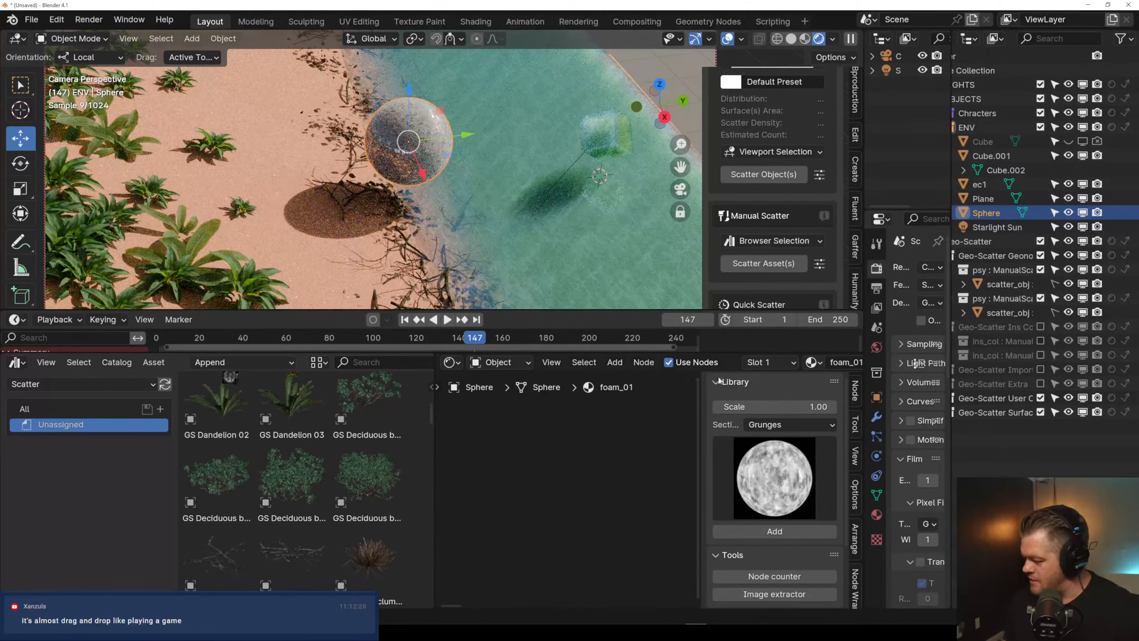
{"action": "left_click", "coordinate": [878, 516]}
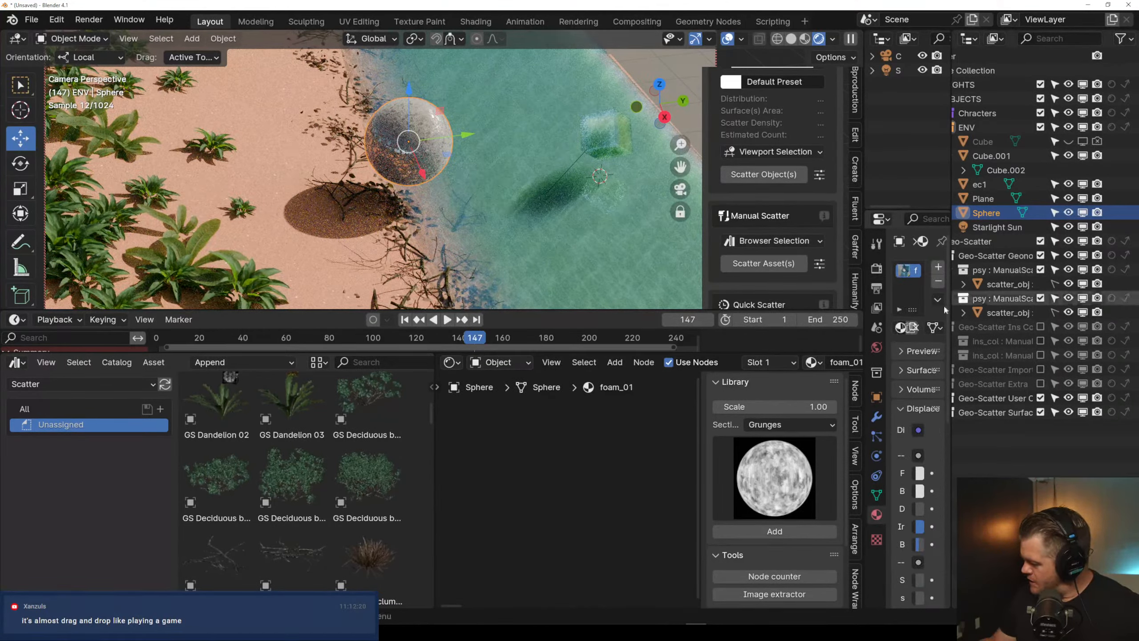
{"action": "left_click_drag", "start_coordinate": [952, 301], "coordinate": [1070, 302]}
{"action": "left_click", "coordinate": [1056, 280]}
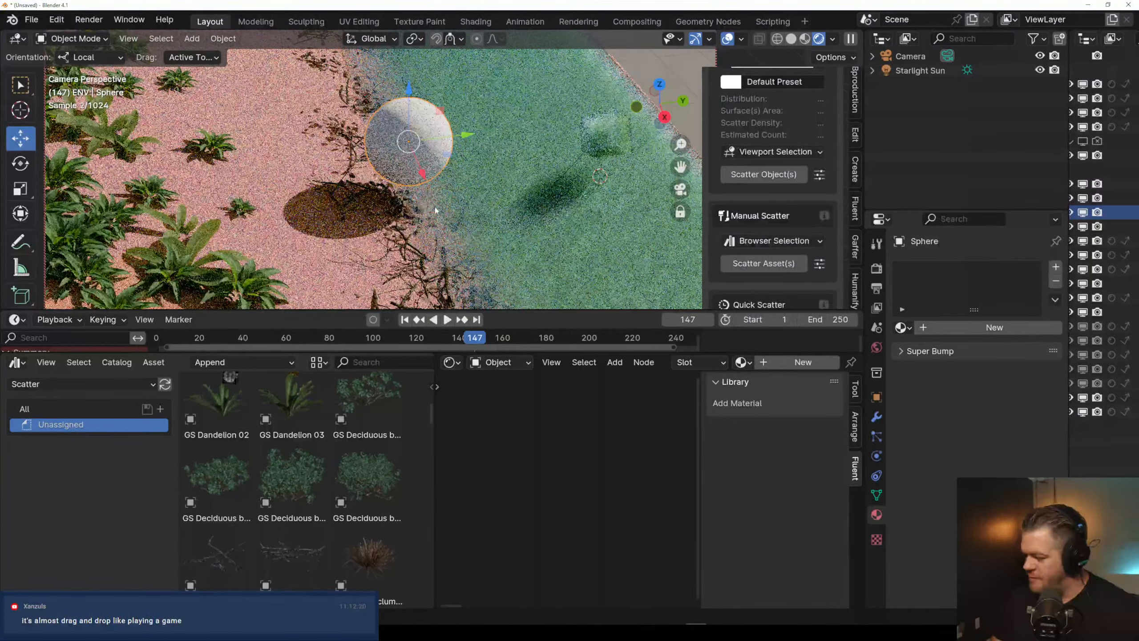
Create a new material for the sphere and bring its shader nodes into view
{"action": "left_click", "coordinate": [802, 362]}
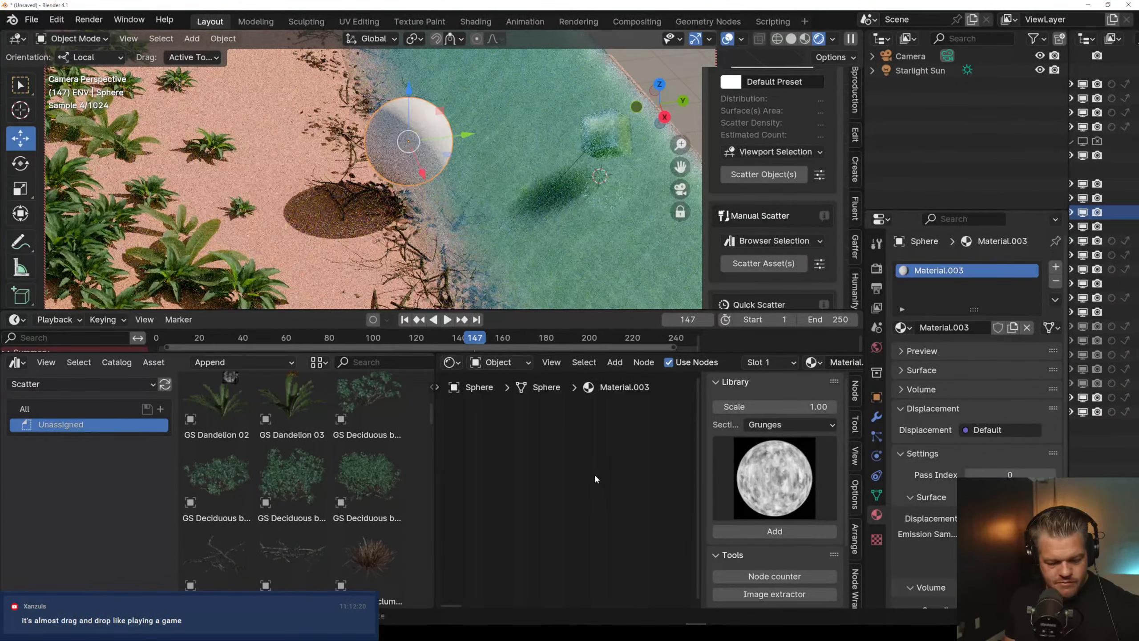
{"action": "key", "text": "Home"}
{"action": "scroll", "coordinate": [586, 512], "scroll_direction": "up", "scroll_amount": 1}
{"action": "middle_click_drag", "start_coordinate": [593, 533], "coordinate": [600, 471]}
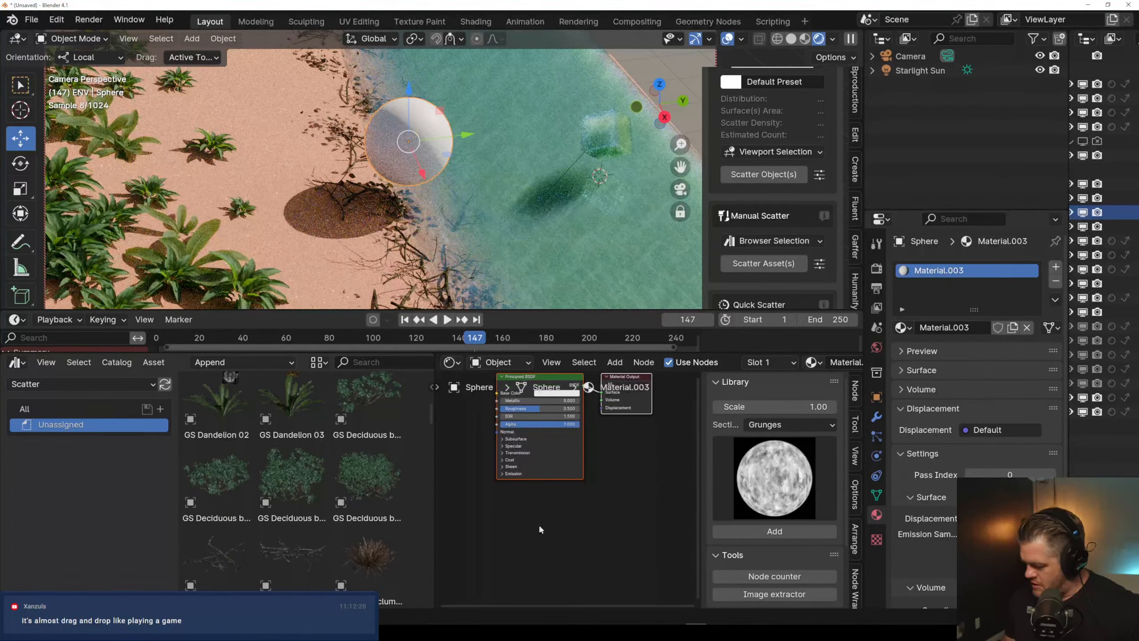
{"action": "left_click", "coordinate": [521, 517]}
{"action": "key", "text": "shift+a"}
{"action": "key", "text": "s"}
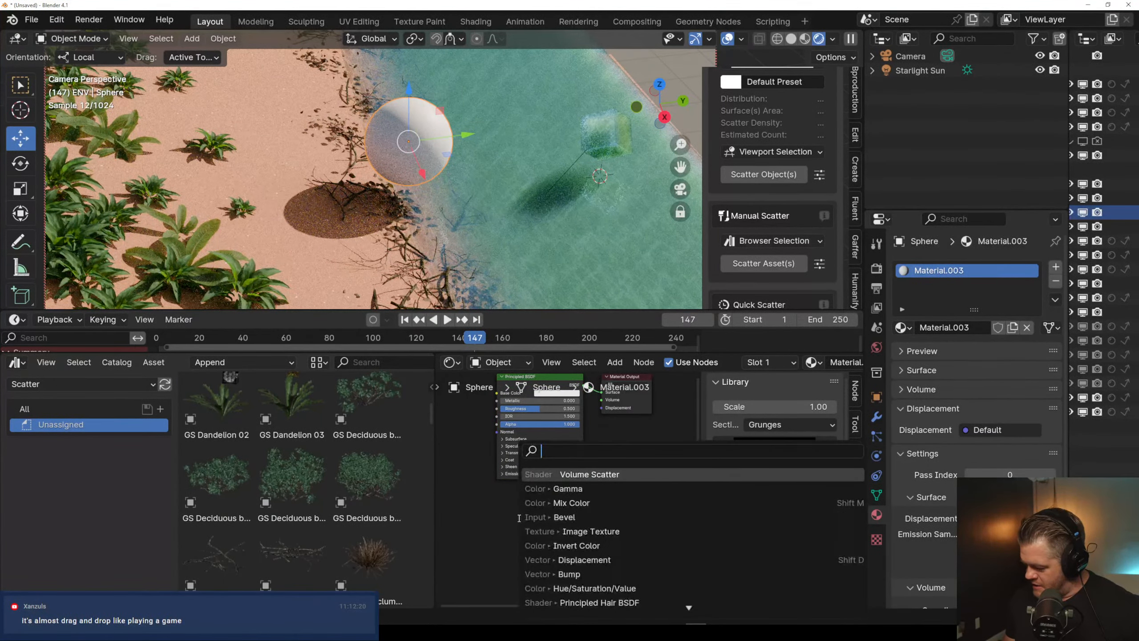
{"action": "key", "text": "Escape"}
Add the Refraction - Dispersion, Chromatic Abberation (Strong) node and connect its BSDF to the sphere material's Surface output
{"action": "right_click", "coordinate": [504, 508]}
{"action": "mouse_move", "coordinate": [504, 508]}
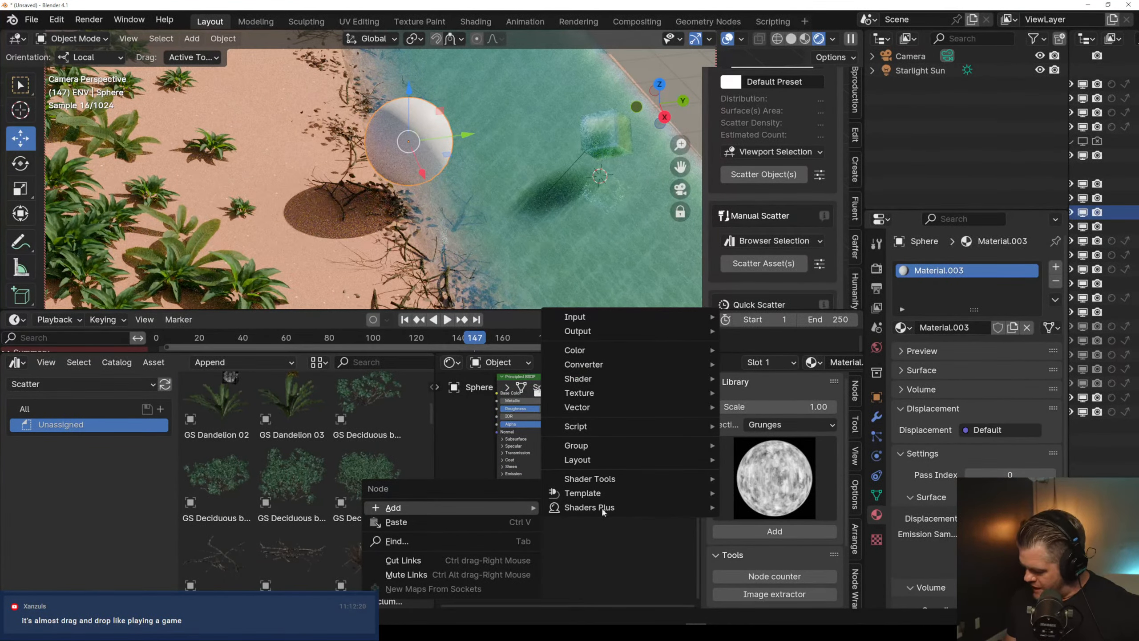
{"action": "mouse_move", "coordinate": [609, 512]}
{"action": "mouse_move", "coordinate": [782, 338]}
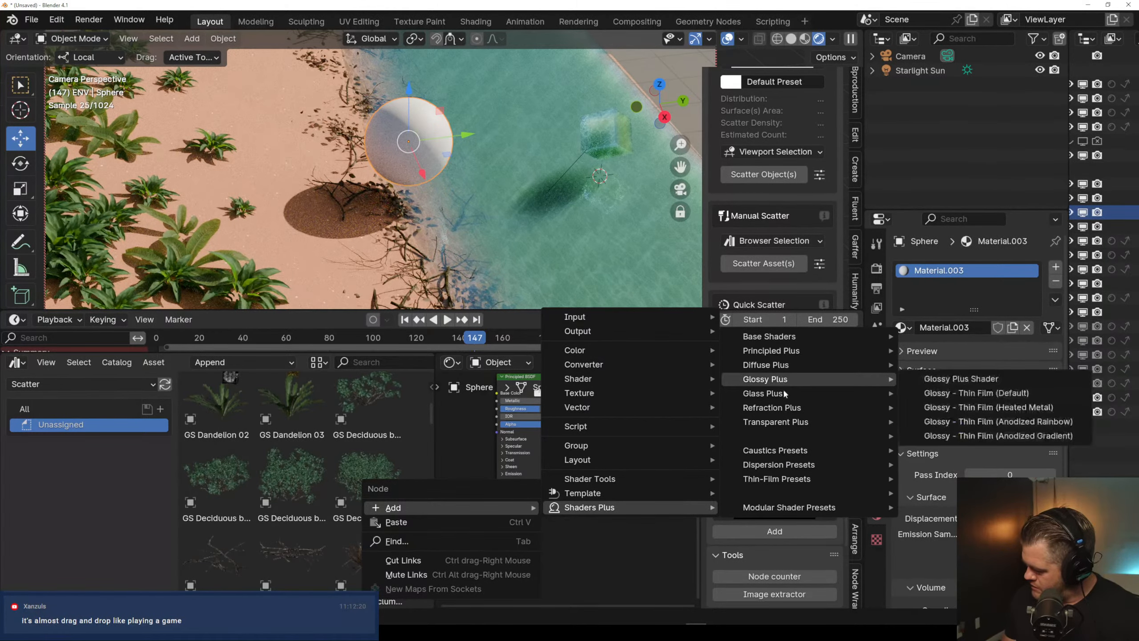
{"action": "mouse_move", "coordinate": [792, 409]}
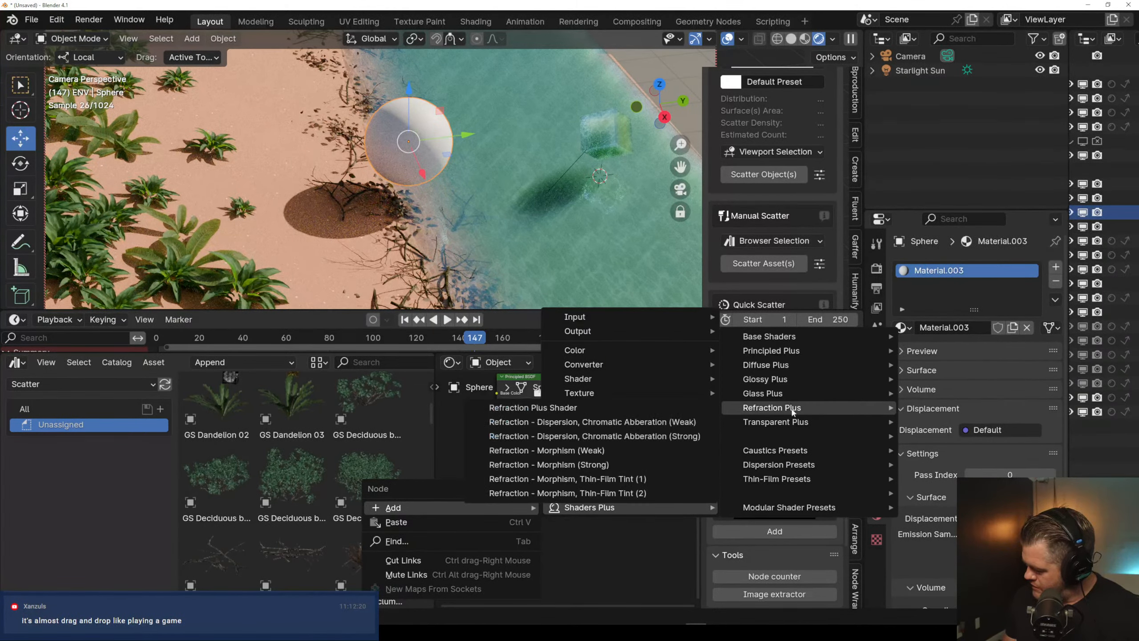
{"action": "left_click", "coordinate": [603, 432]}
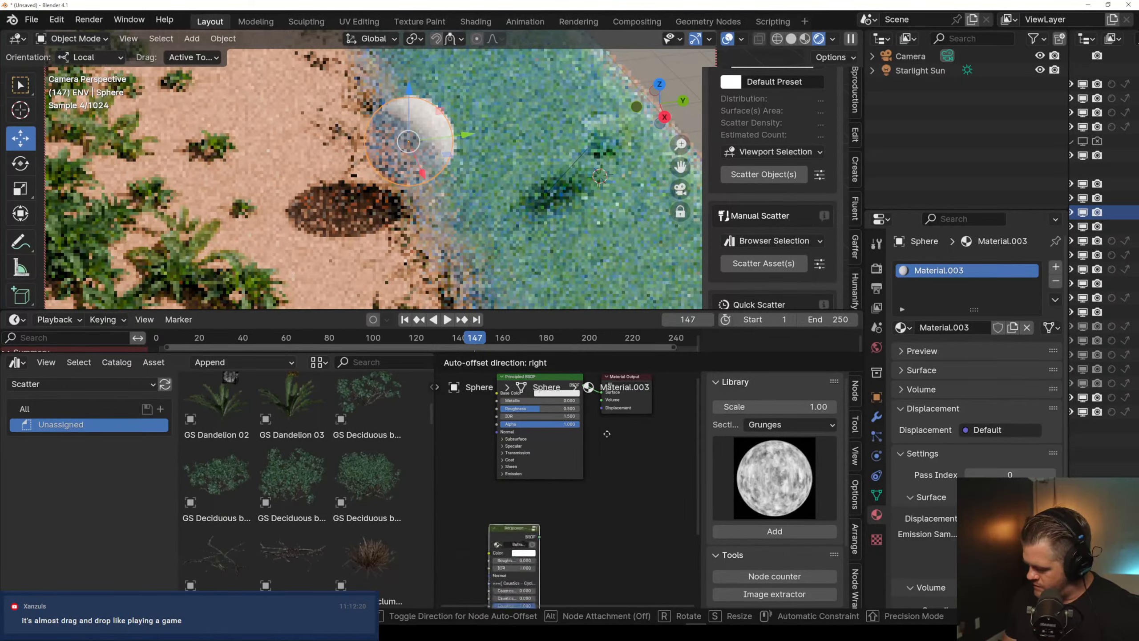
{"action": "left_click_drag", "start_coordinate": [578, 529], "coordinate": [604, 432]}
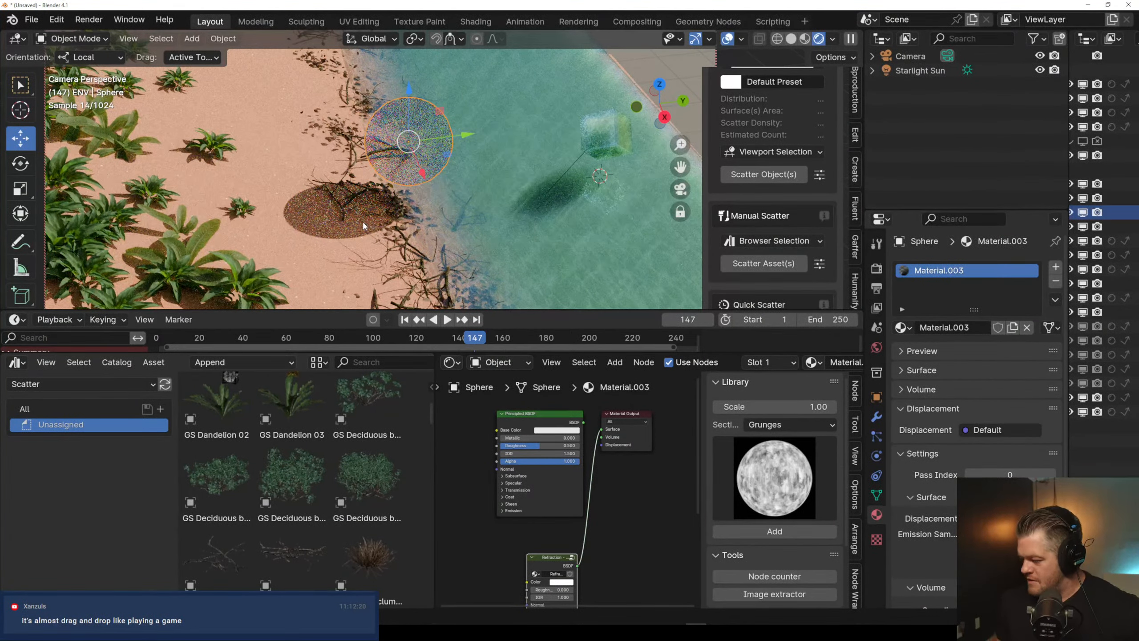
Move the sphere inland from the shoreline so that it floats above the open sand
{"action": "left_click_drag", "start_coordinate": [461, 136], "coordinate": [354, 175]}
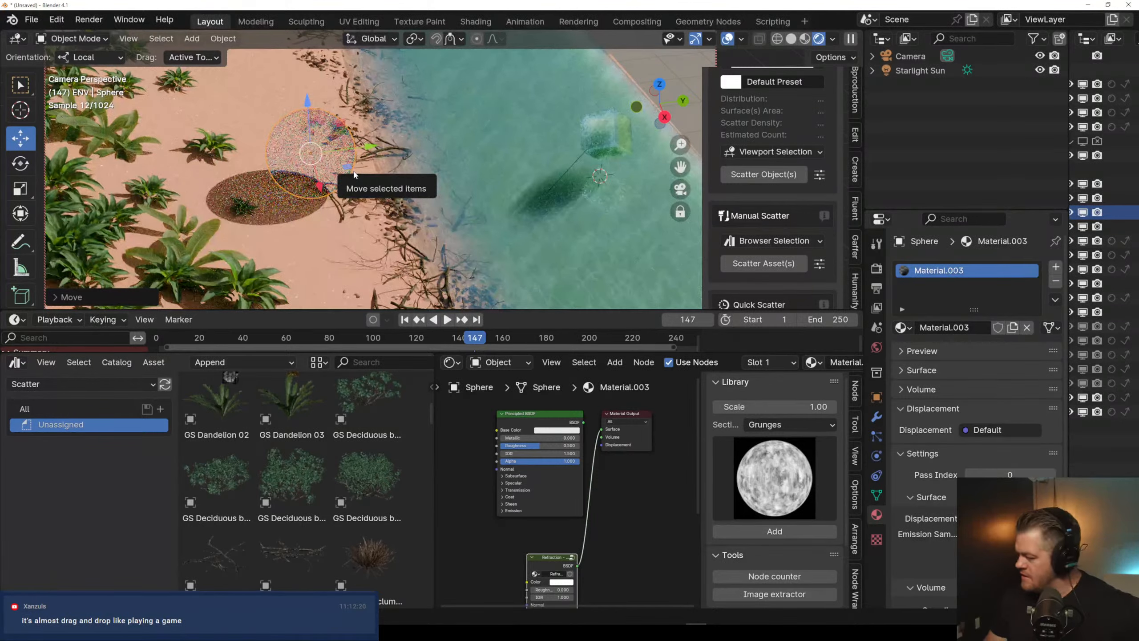
Select the Starlight Sun and set the lamp's Angle to 2°
{"action": "left_click", "coordinate": [955, 68]}
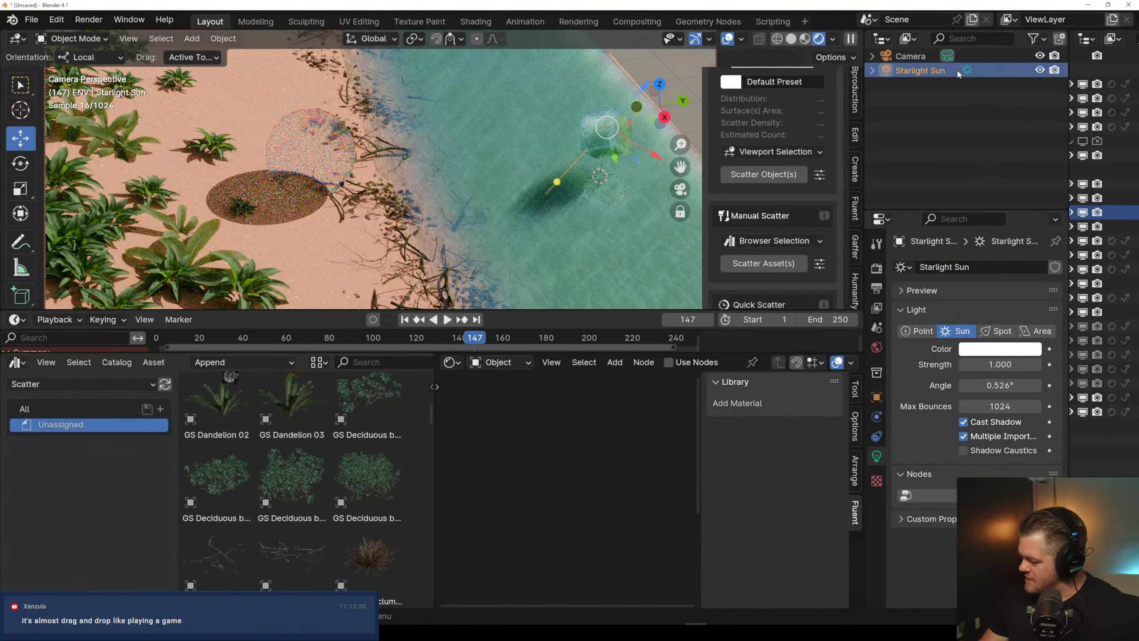
{"action": "mouse_move", "coordinate": [603, 311]}
{"action": "left_mouse_down"}
{"action": "mouse_move", "coordinate": [593, 331]}
{"action": "mouse_move", "coordinate": [594, 310]}
{"action": "left_mouse_up"}
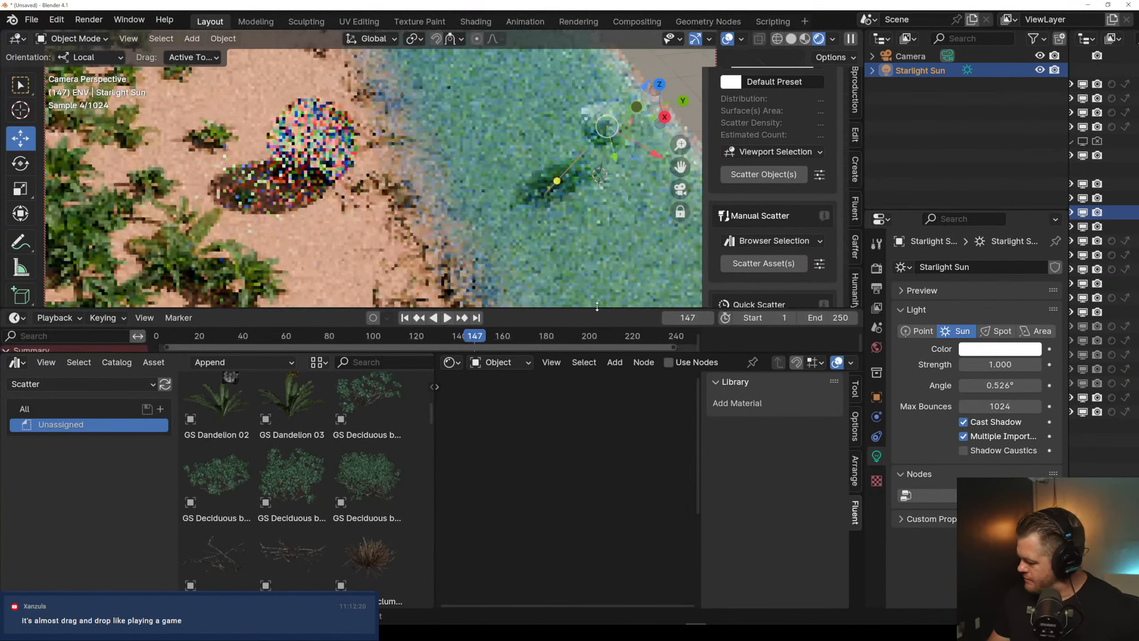
{"action": "double_click", "coordinate": [1001, 385]}
{"action": "type", "text": "2"}
{"action": "key", "text": "Return"}
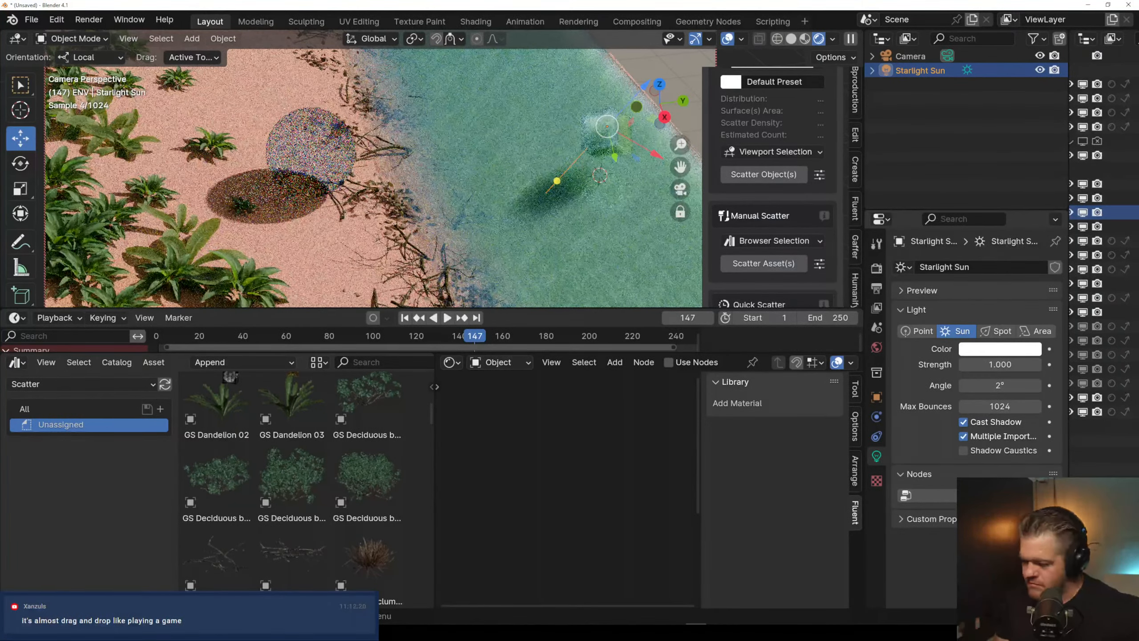
Set the sun's Angular Diameter in the Physical Atmosphere settings to 2°, and raise it to 6°
{"action": "scroll", "coordinate": [851, 273], "scroll_direction": "down", "scroll_amount": 5}
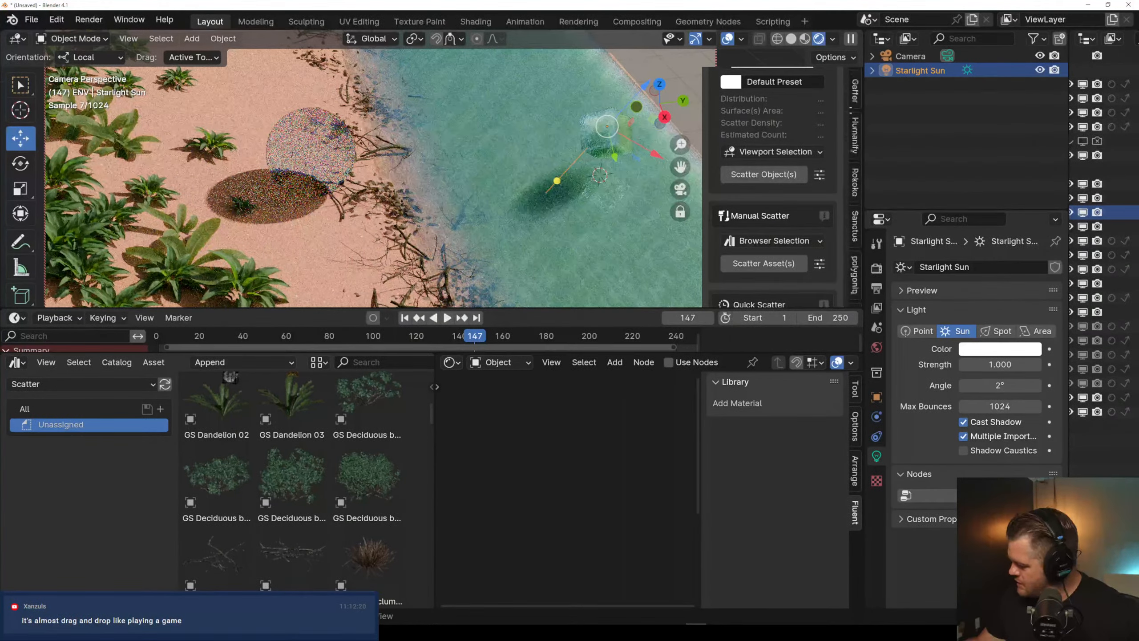
{"action": "left_click", "coordinate": [855, 266]}
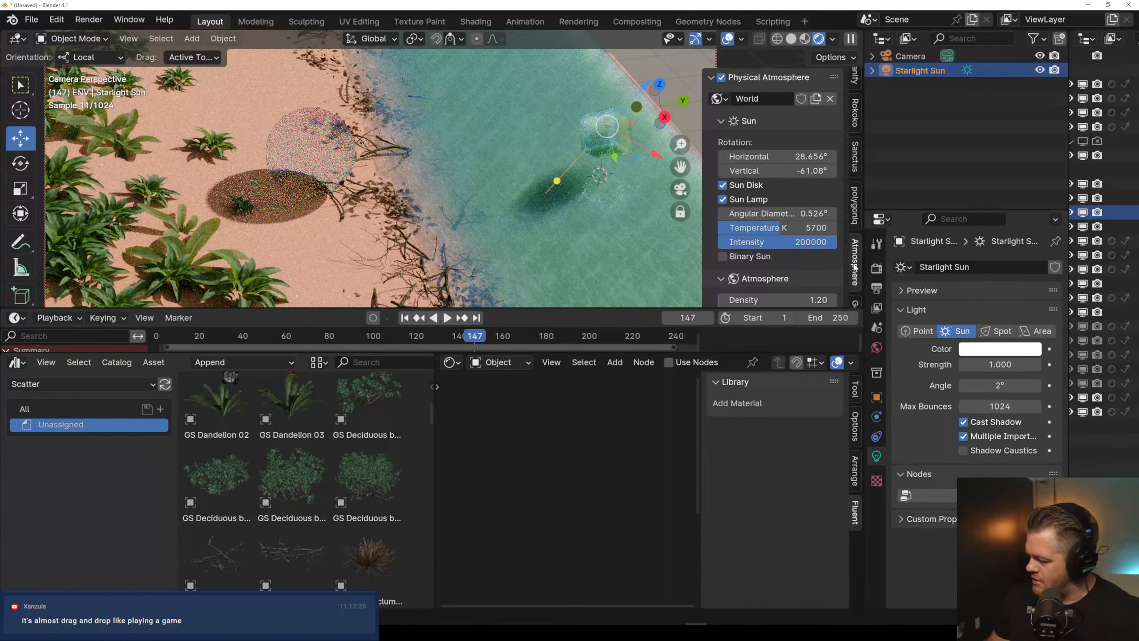
{"action": "left_click", "coordinate": [768, 213]}
{"action": "type", "text": "2"}
{"action": "key", "text": "Return"}
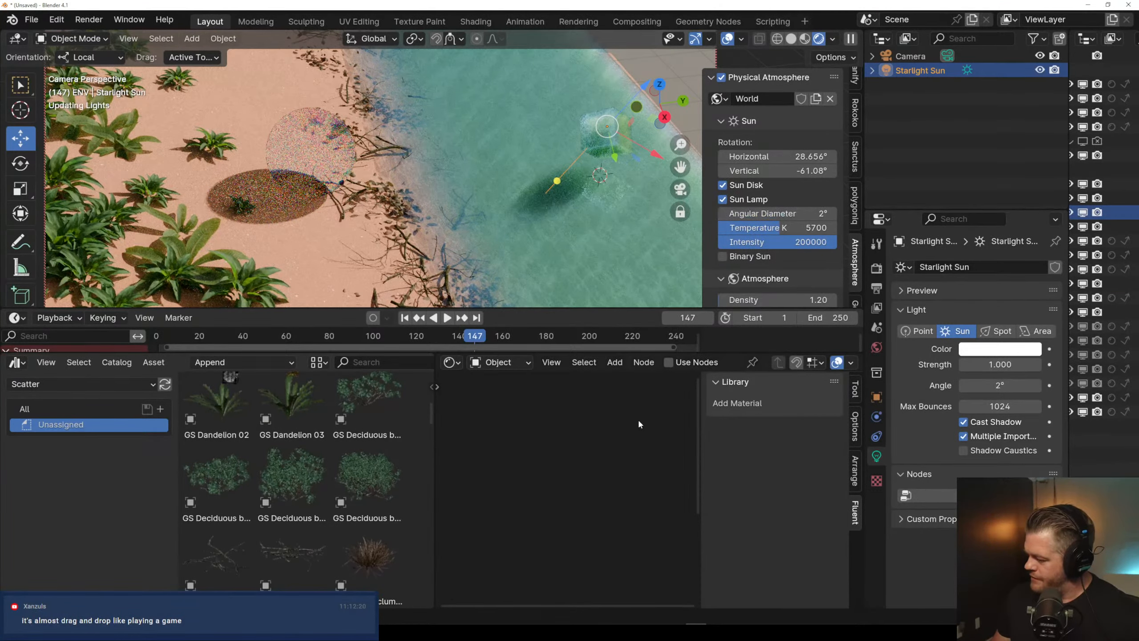
{"action": "left_click", "coordinate": [799, 214]}
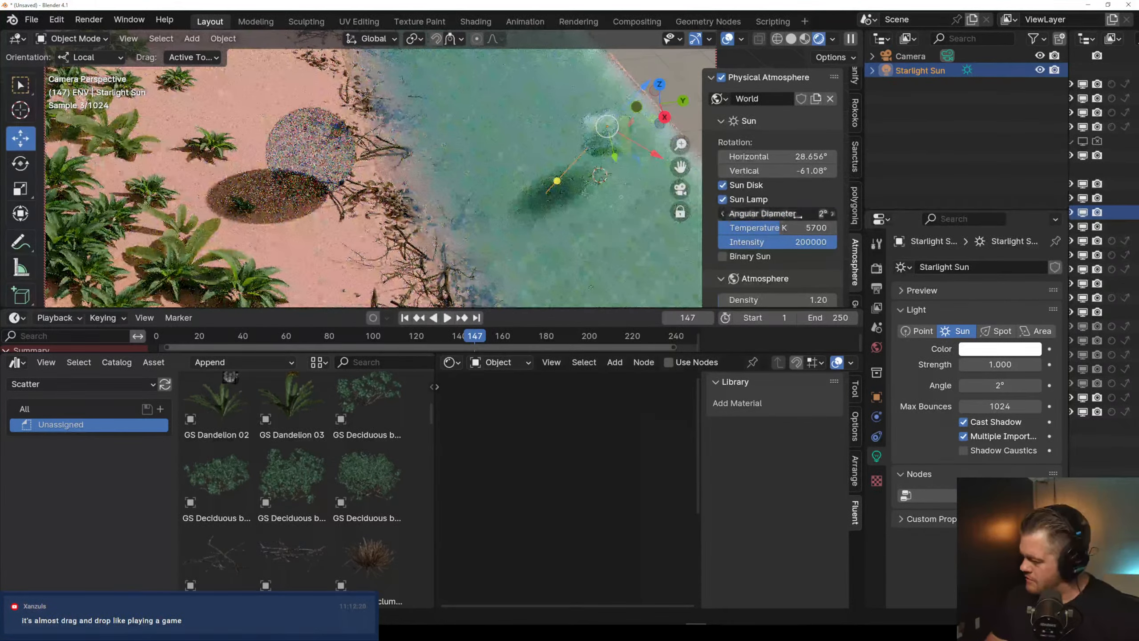
{"action": "key", "text": "Return"}
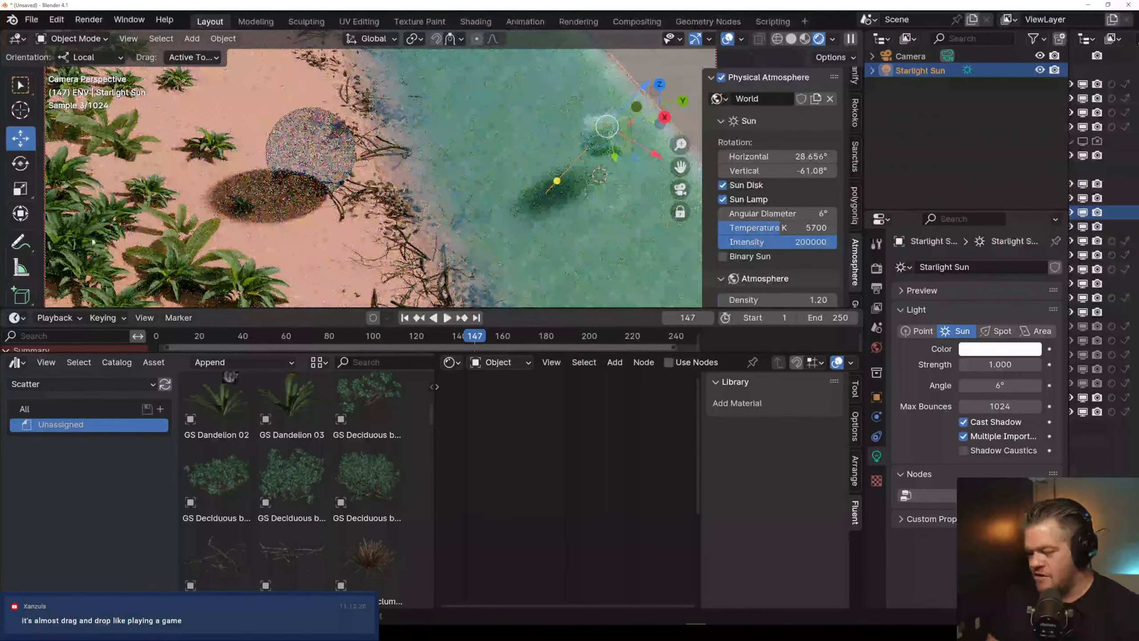
{"action": "left_click", "coordinate": [21, 243]}
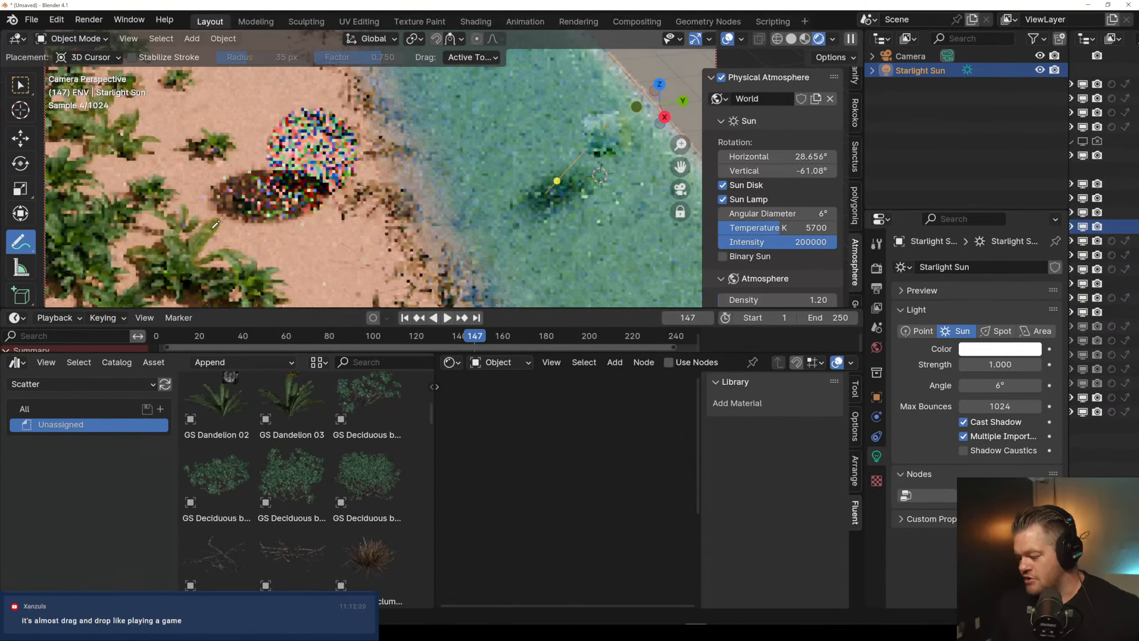
{"action": "scroll", "coordinate": [405, 260], "scroll_direction": "down", "scroll_amount": 2}
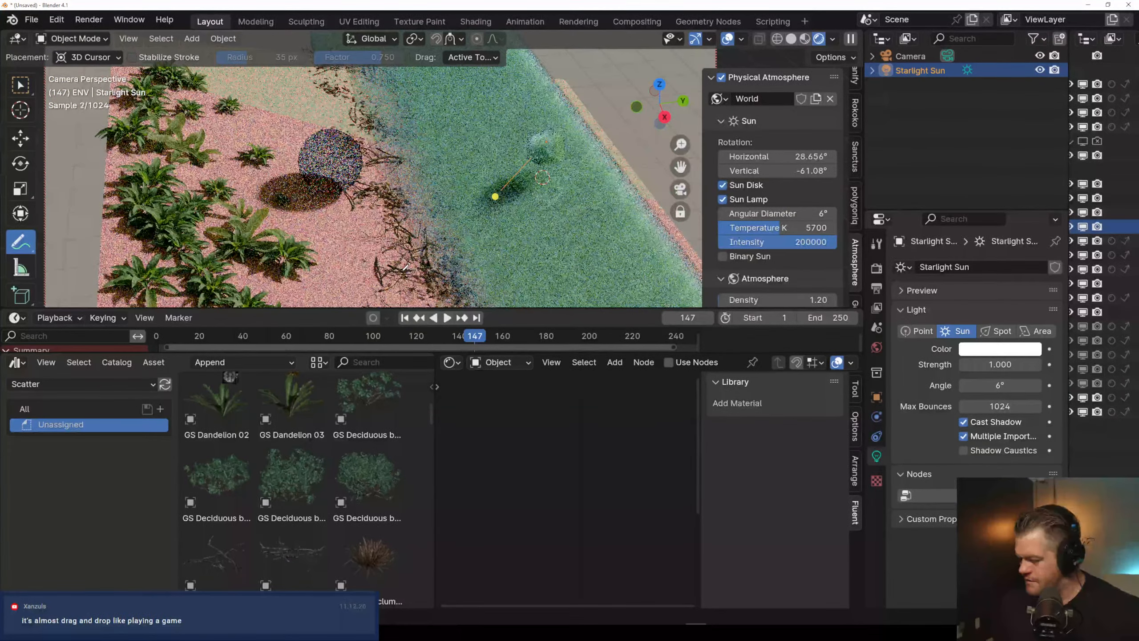
{"action": "left_click", "coordinate": [20, 138]}
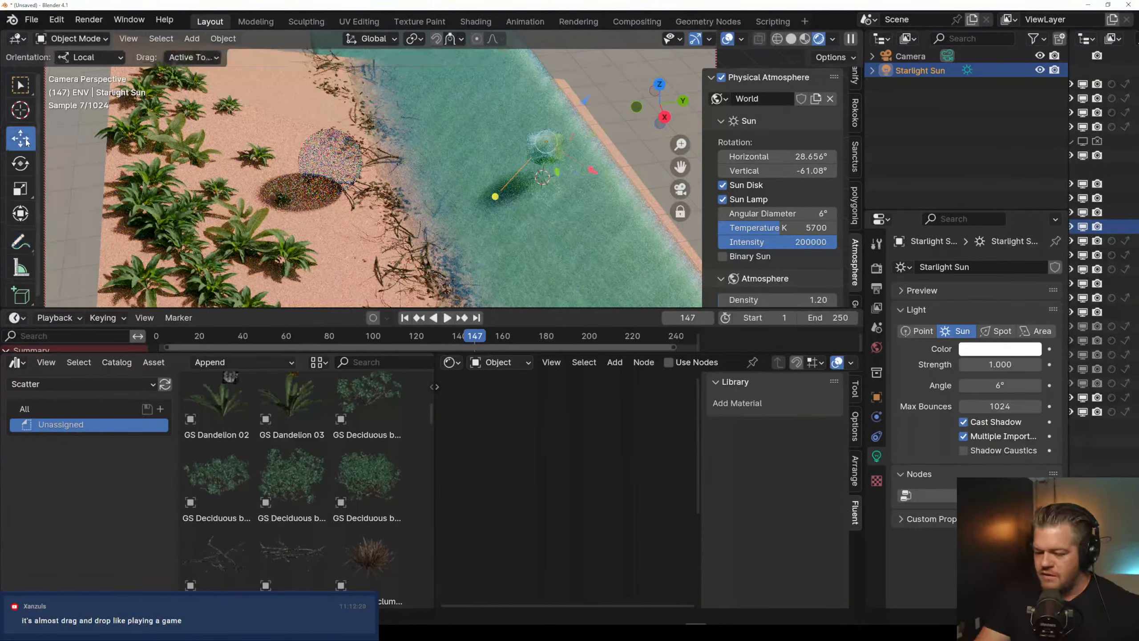
Select the sphere and delete the refraction node from its material
{"action": "left_click", "coordinate": [334, 161]}
{"action": "middle_click_drag", "start_coordinate": [616, 546], "coordinate": [626, 497]}
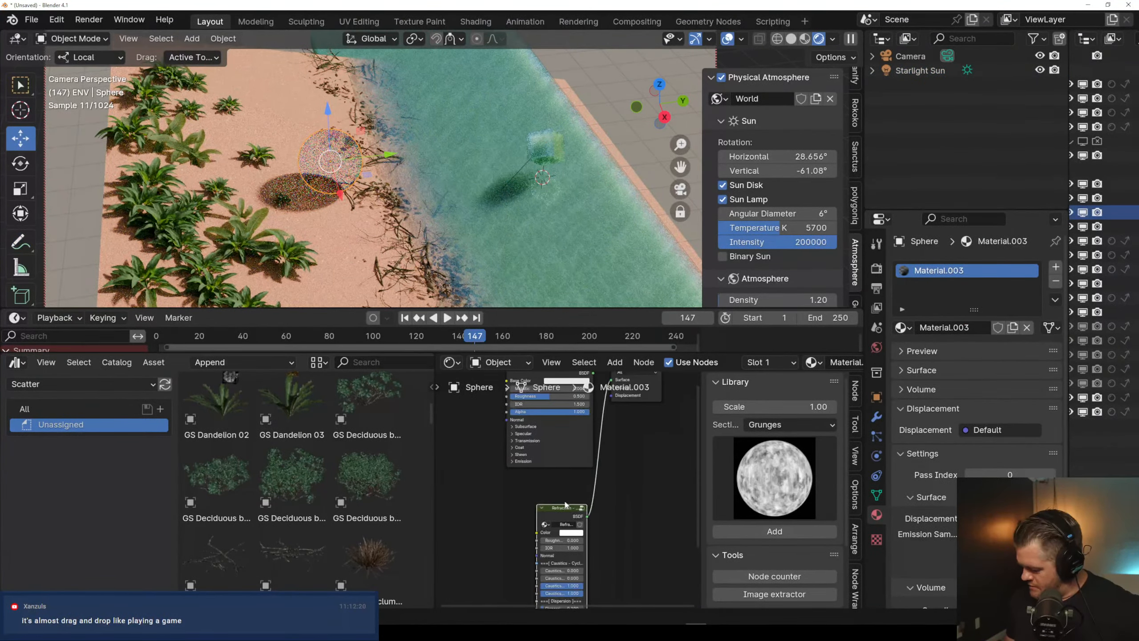
{"action": "left_click", "coordinate": [624, 498]}
{"action": "left_click", "coordinate": [570, 511]}
{"action": "key", "text": "x"}
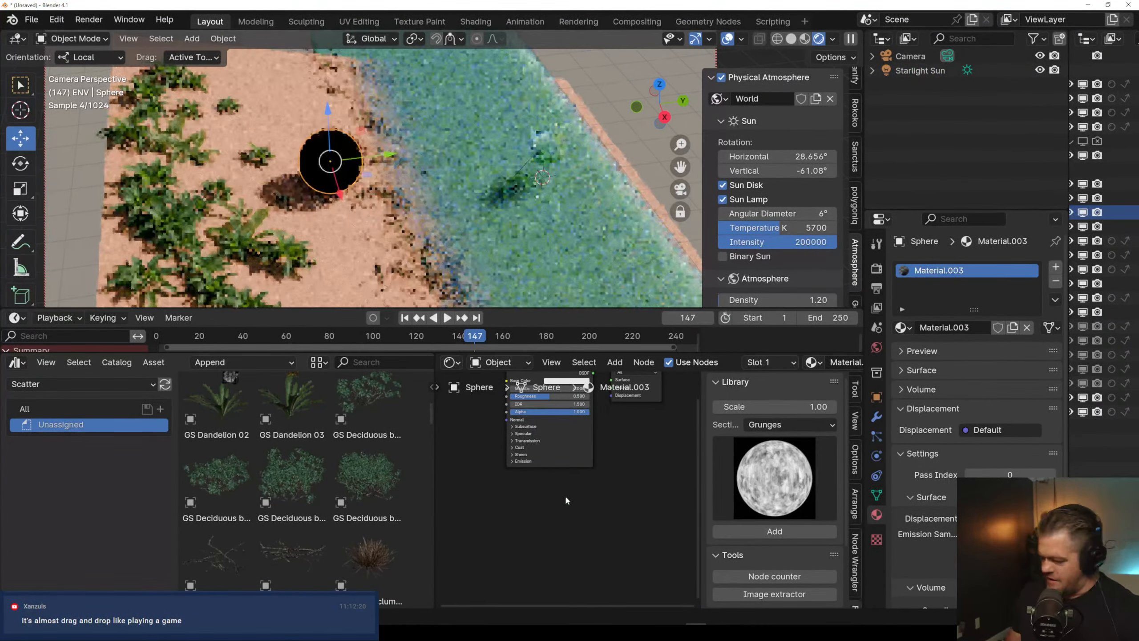
Add the Glass - Morphism (Strong) node from Shaders Plus and connect its BSDF to the Surface of the sphere's Material Output
{"action": "right_click", "coordinate": [532, 502]}
{"action": "mouse_move", "coordinate": [533, 502]}
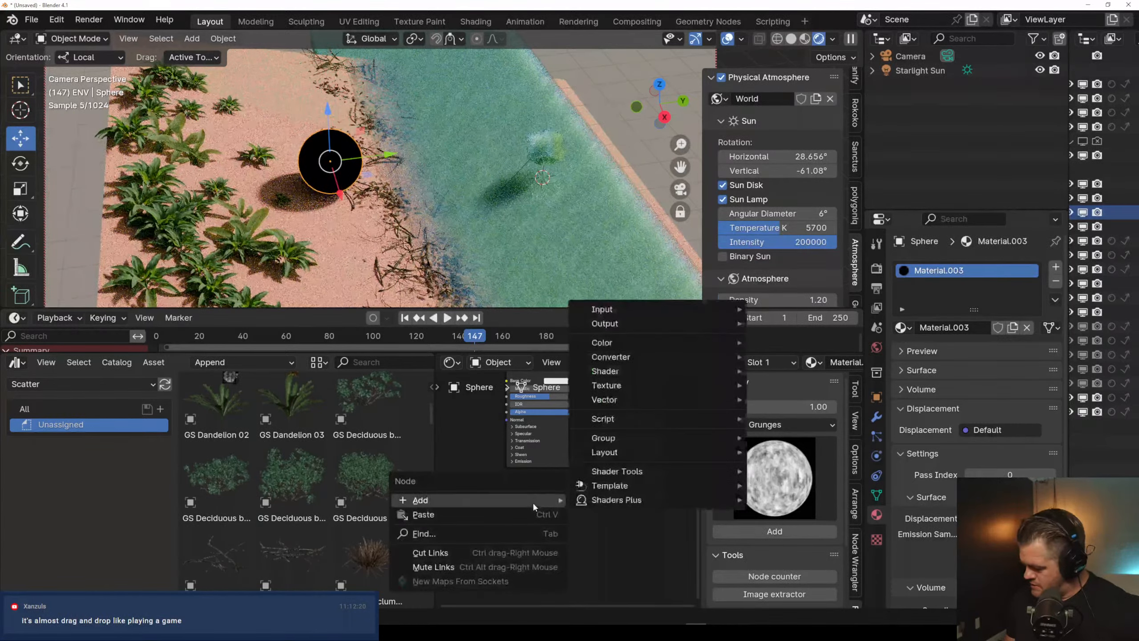
{"action": "right_click", "coordinate": [638, 498]}
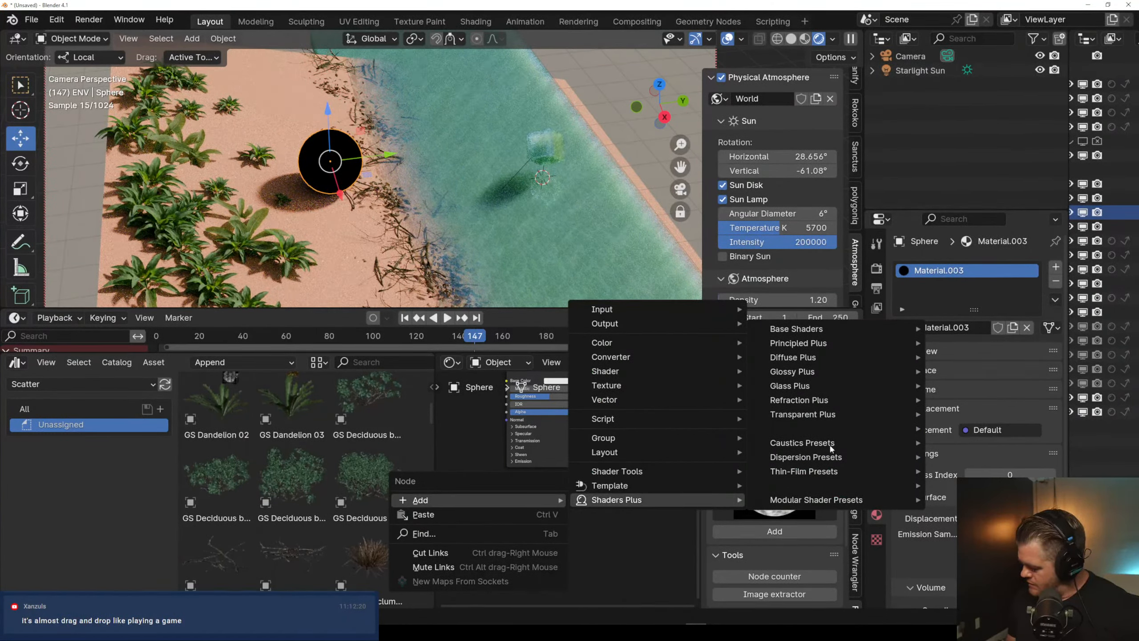
{"action": "mouse_move", "coordinate": [815, 371]}
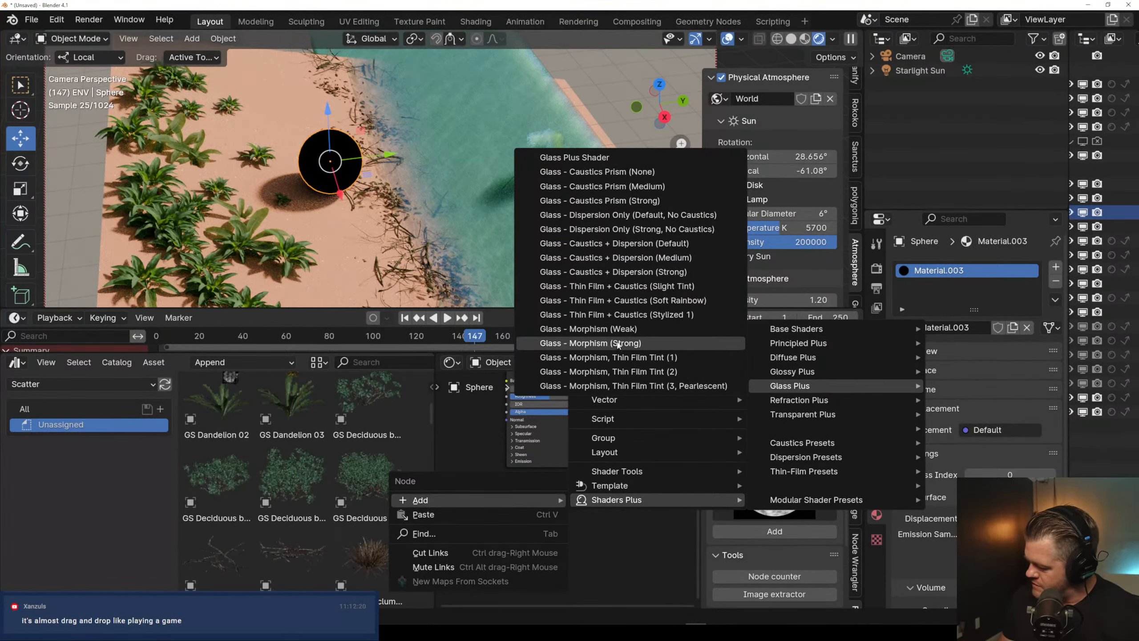
{"action": "left_click", "coordinate": [615, 344]}
{"action": "left_click", "coordinate": [613, 352]}
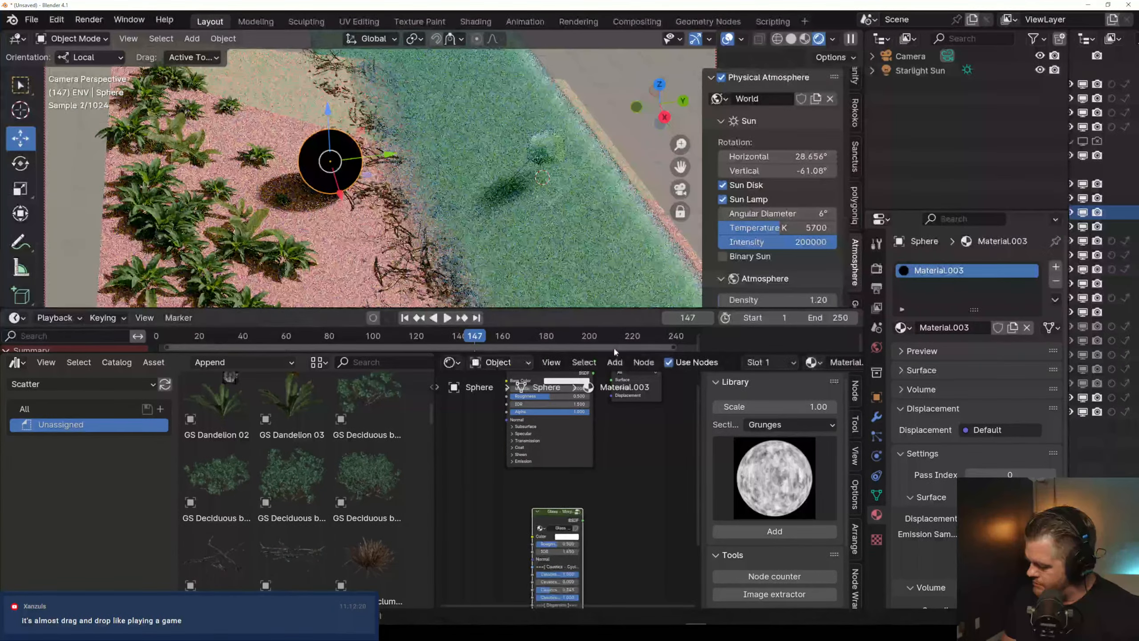
{"action": "left_click_drag", "start_coordinate": [581, 522], "coordinate": [612, 525]}
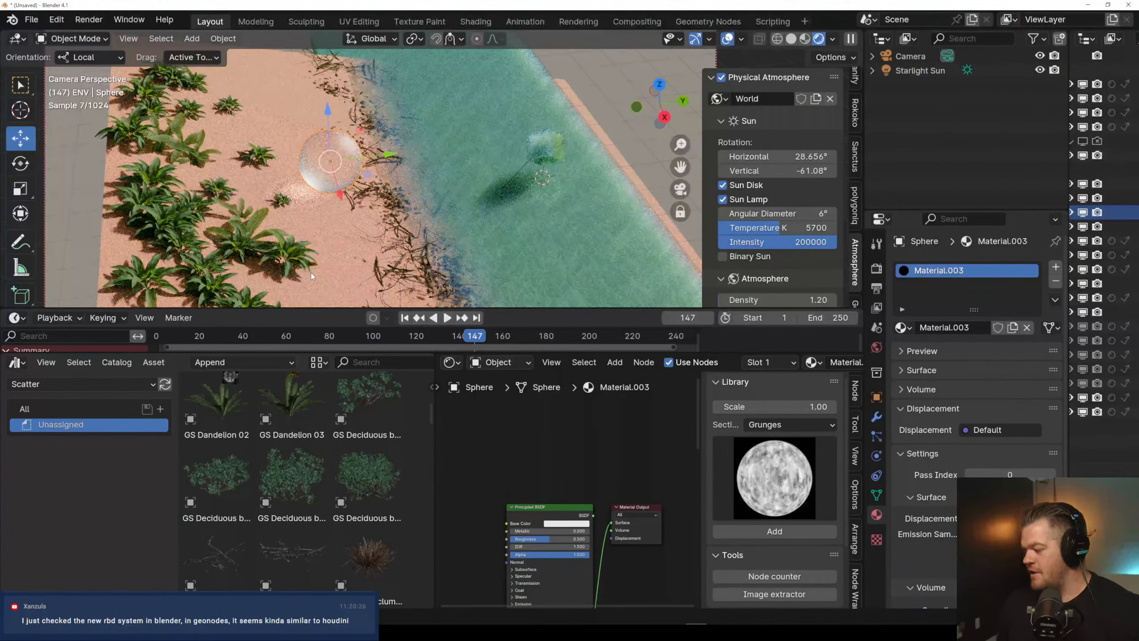
Inspect the rendered glass sphere and the light it casts on the sand from lower and closer angles
{"action": "middle_click_drag", "start_coordinate": [311, 273], "coordinate": [367, 209]}
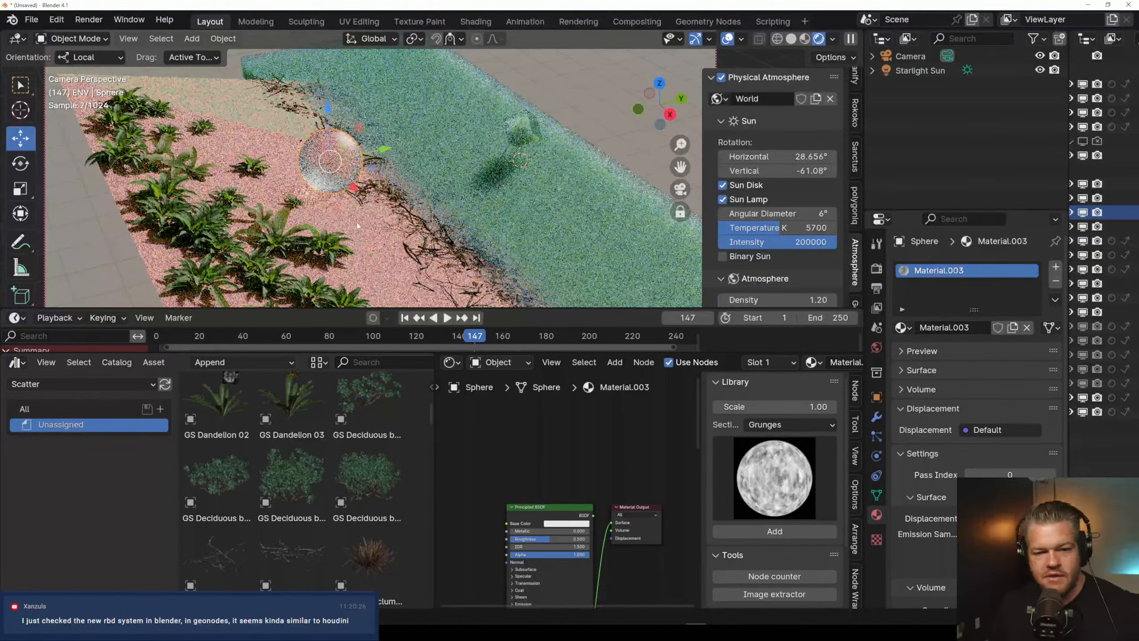
{"action": "scroll", "coordinate": [381, 200], "scroll_direction": "up", "scroll_amount": 3}
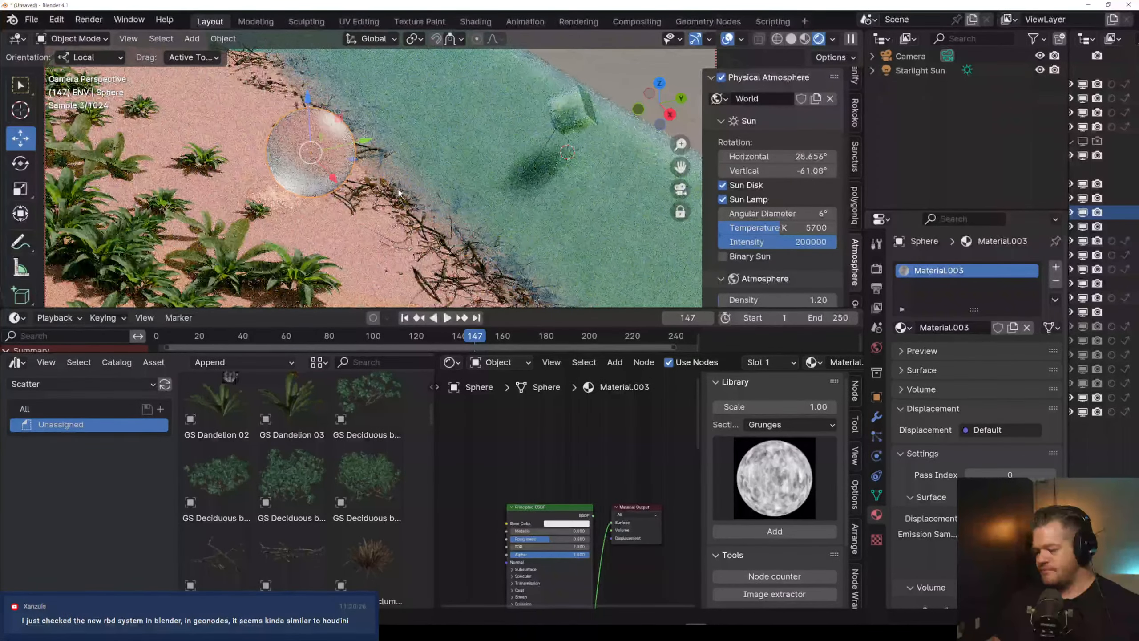
{"action": "mouse_move", "coordinate": [398, 193]}
{"action": "middle_mouse_down"}
{"action": "mouse_move", "coordinate": [371, 237]}
{"action": "mouse_move", "coordinate": [404, 200]}
{"action": "middle_mouse_up"}
{"action": "scroll", "coordinate": [405, 199], "scroll_direction": "up", "scroll_amount": 3}
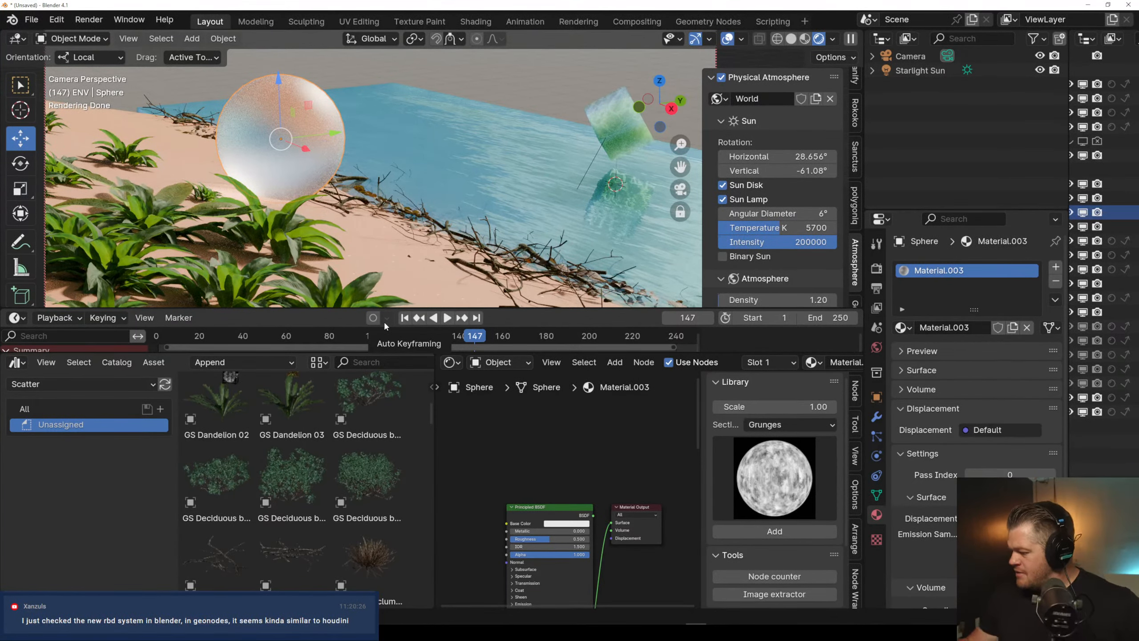
Switch the viewport to solid shading and view the sphere and shoreline debris from above
{"action": "left_click", "coordinate": [791, 40]}
{"action": "scroll", "coordinate": [482, 210], "scroll_direction": "down", "scroll_amount": 3}
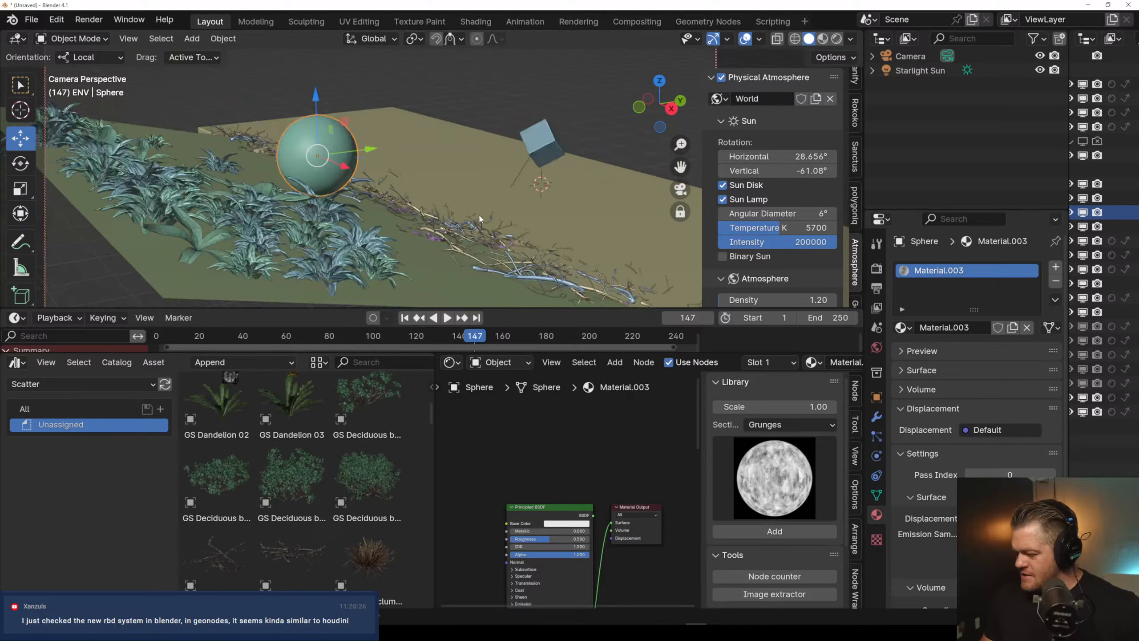
{"action": "middle_click_drag", "start_coordinate": [479, 217], "coordinate": [477, 183]}
{"action": "scroll", "coordinate": [478, 184], "scroll_direction": "up", "scroll_amount": 3}
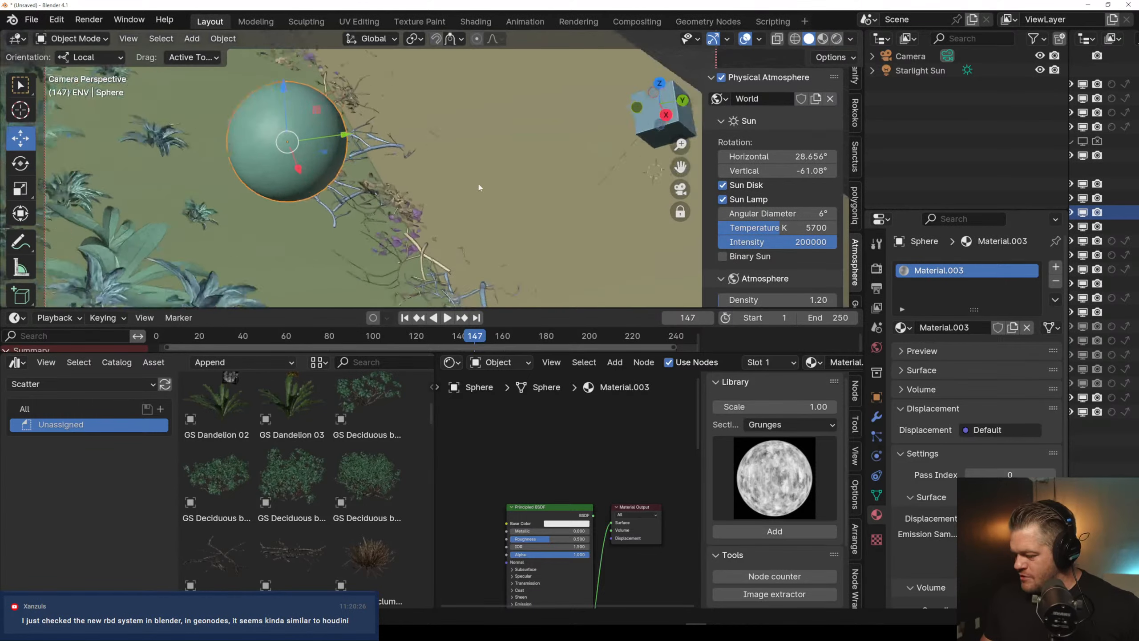